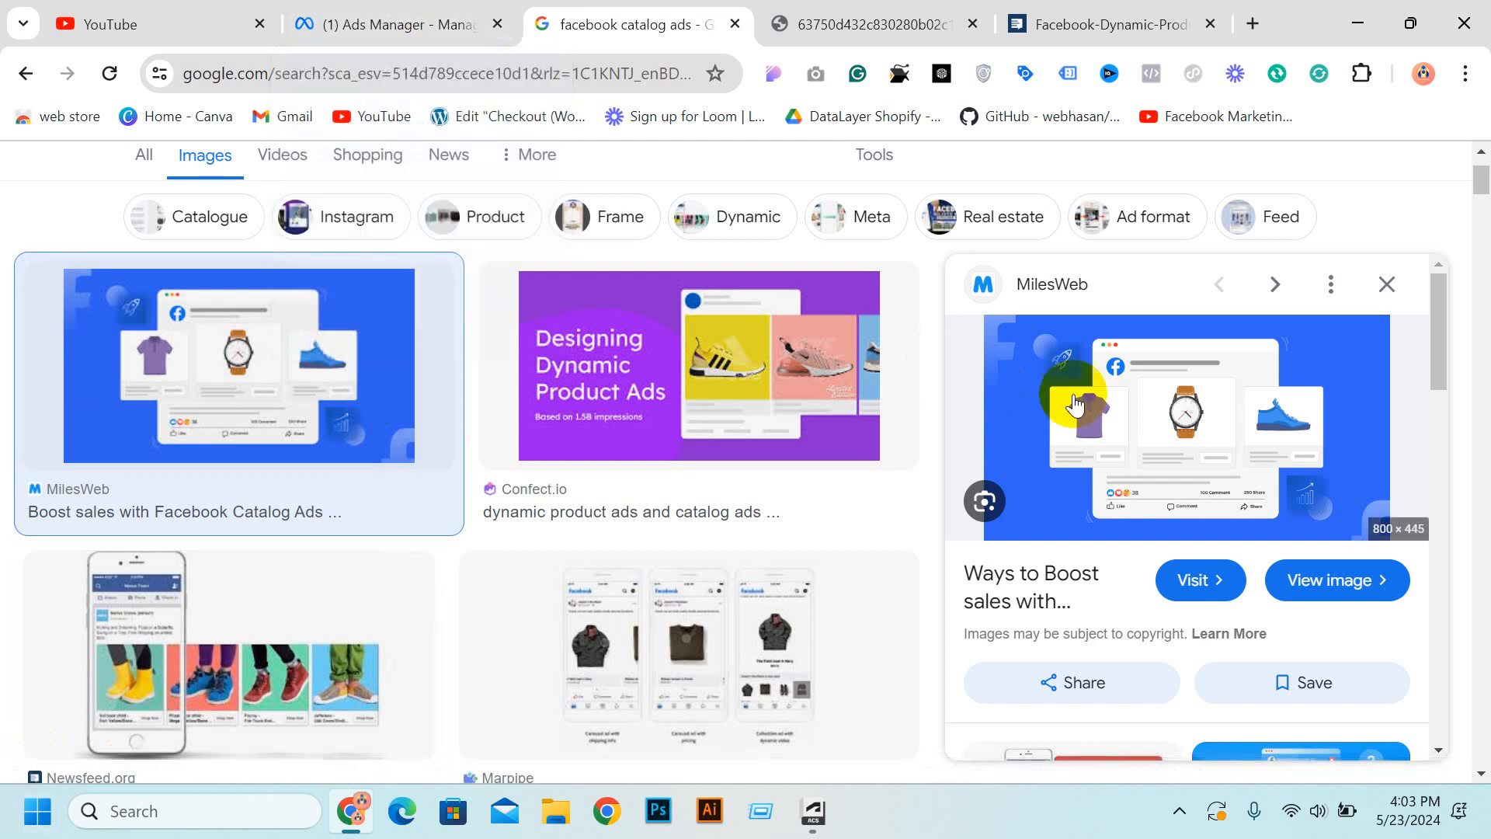
# Switch to the Ads Manager page and open Commerce Manager from the full list of tools.
pyautogui.click(424, 9)
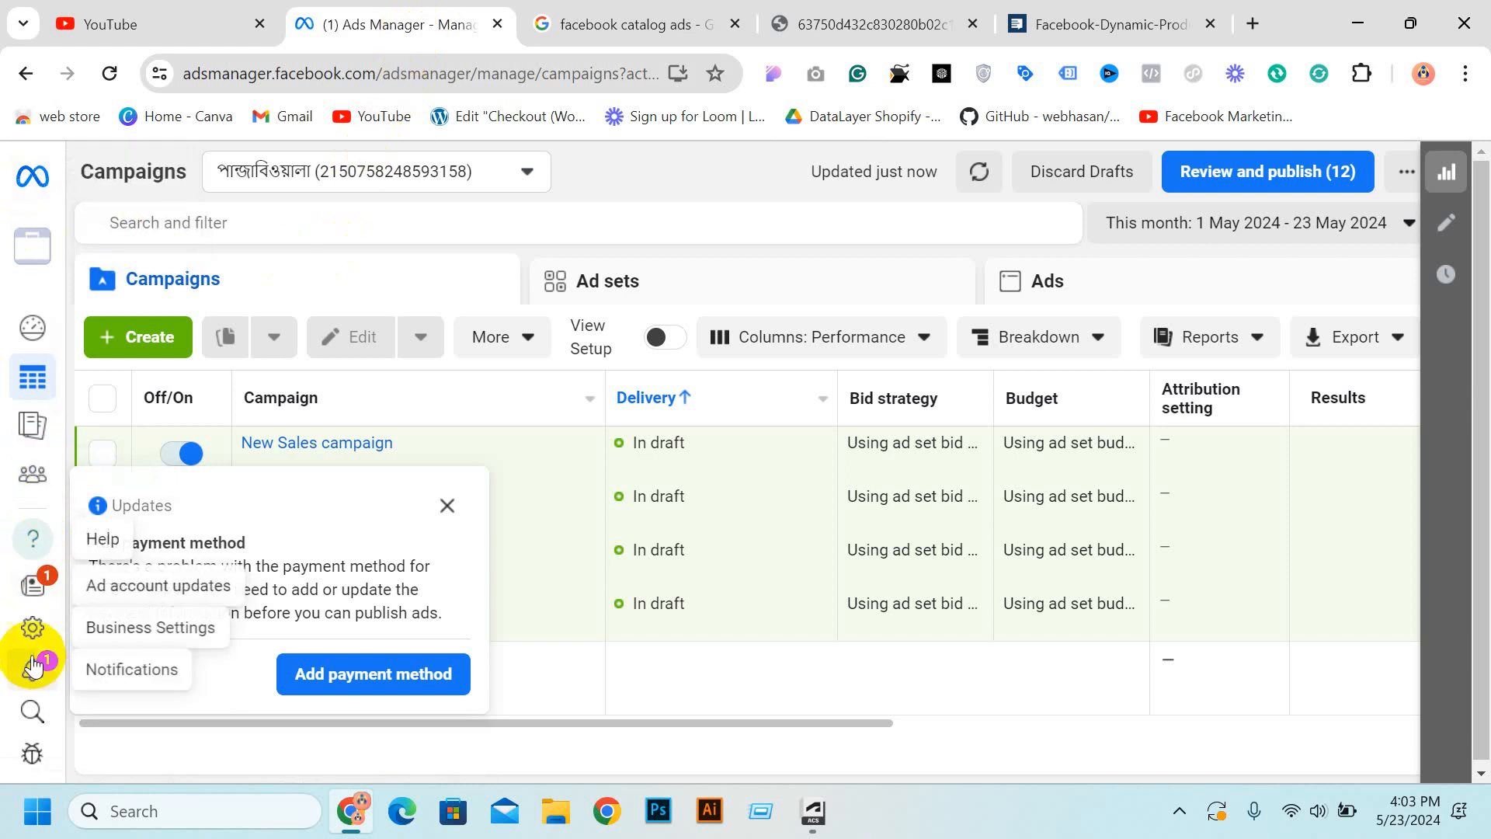
pyautogui.moveTo(34, 381)
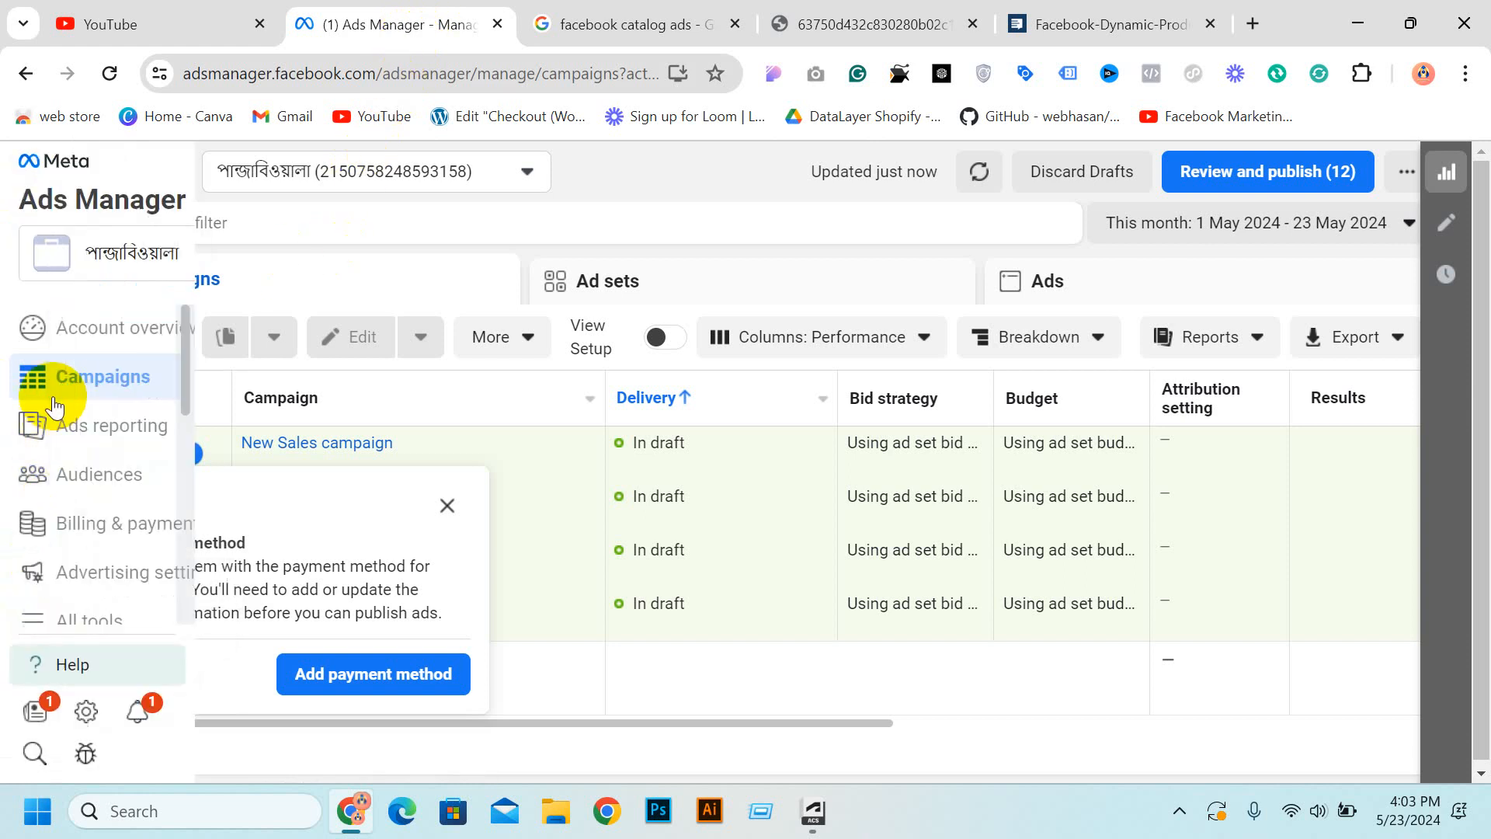
pyautogui.click(77, 630)
pyautogui.scroll(-7, 533, 433)
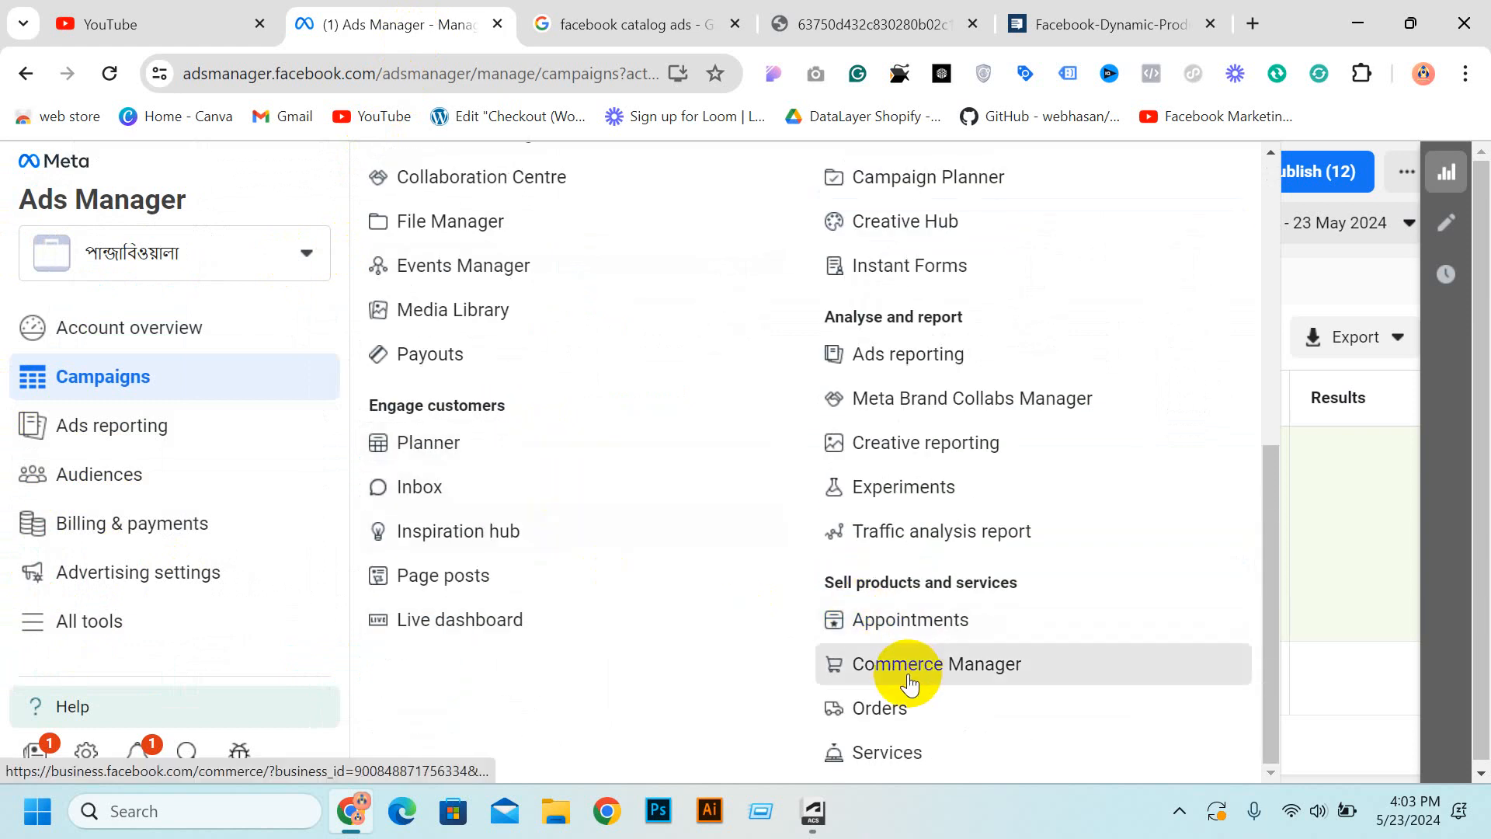
pyautogui.click(909, 681)
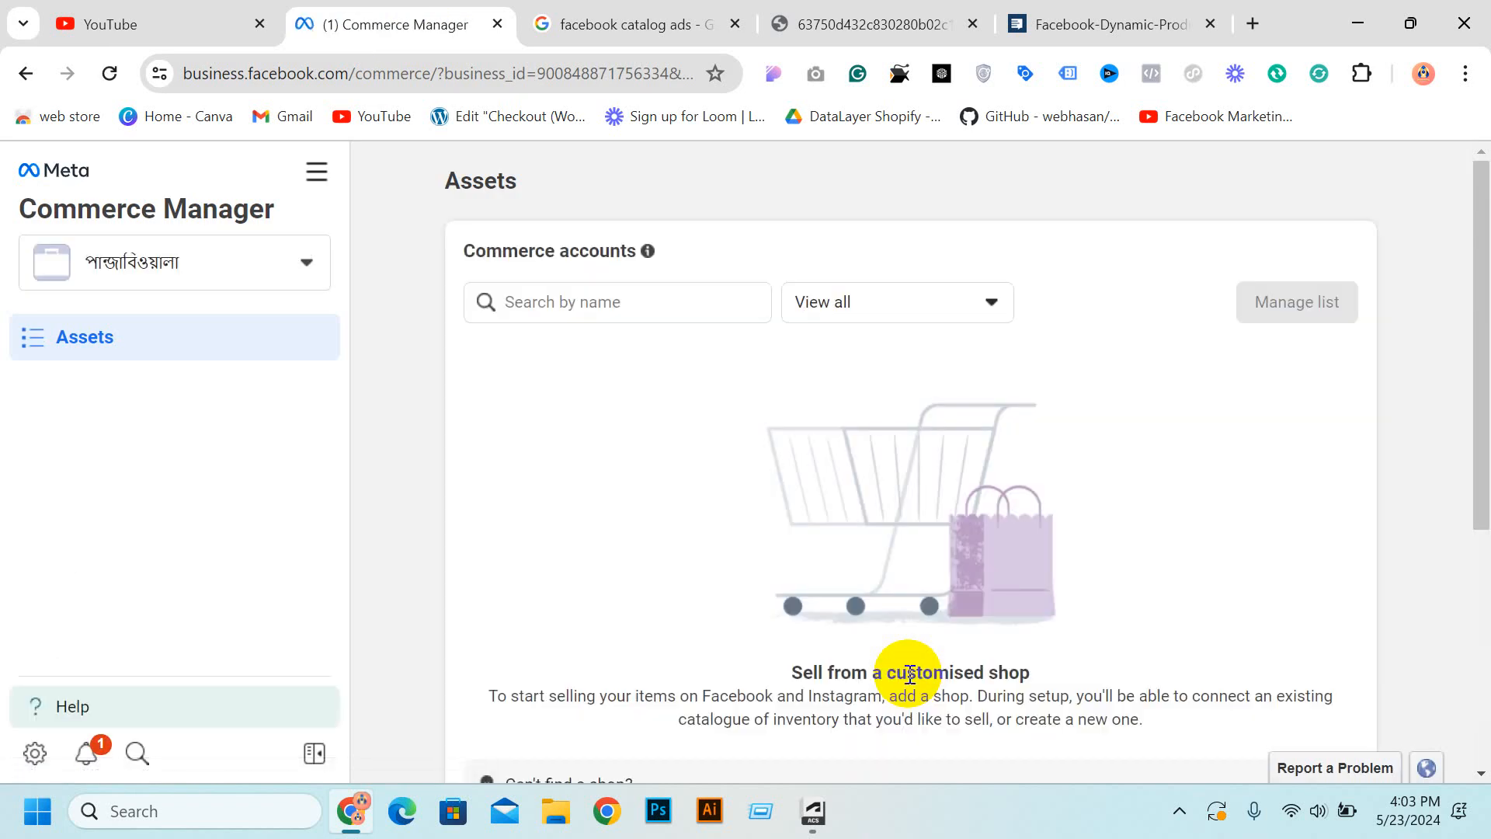
# Switch Commerce Manager to the "Design Point." business portfolio.
pyautogui.scroll(-5, 1162, 479)
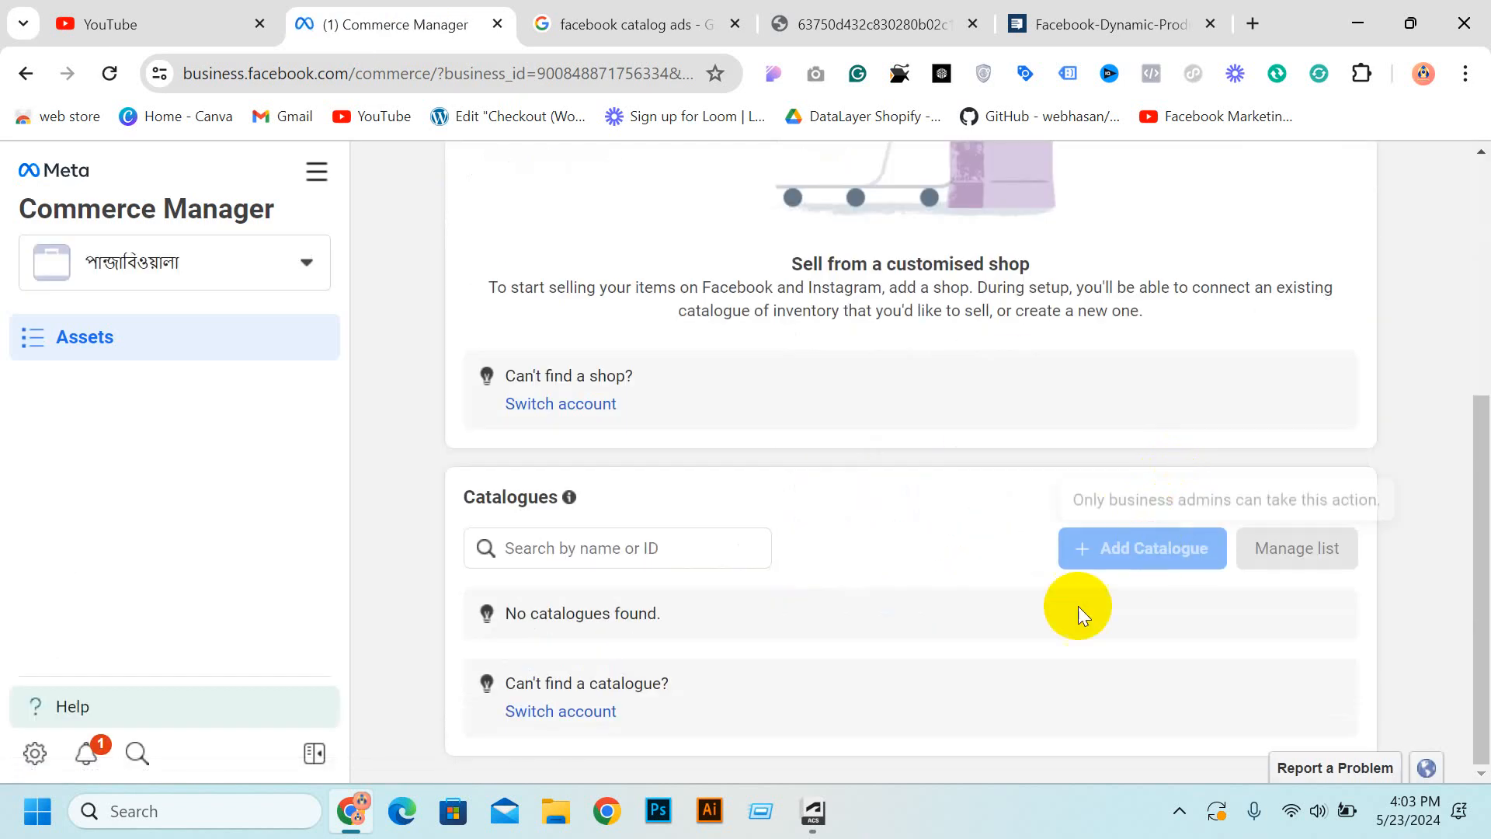
pyautogui.scroll(5, 1157, 569)
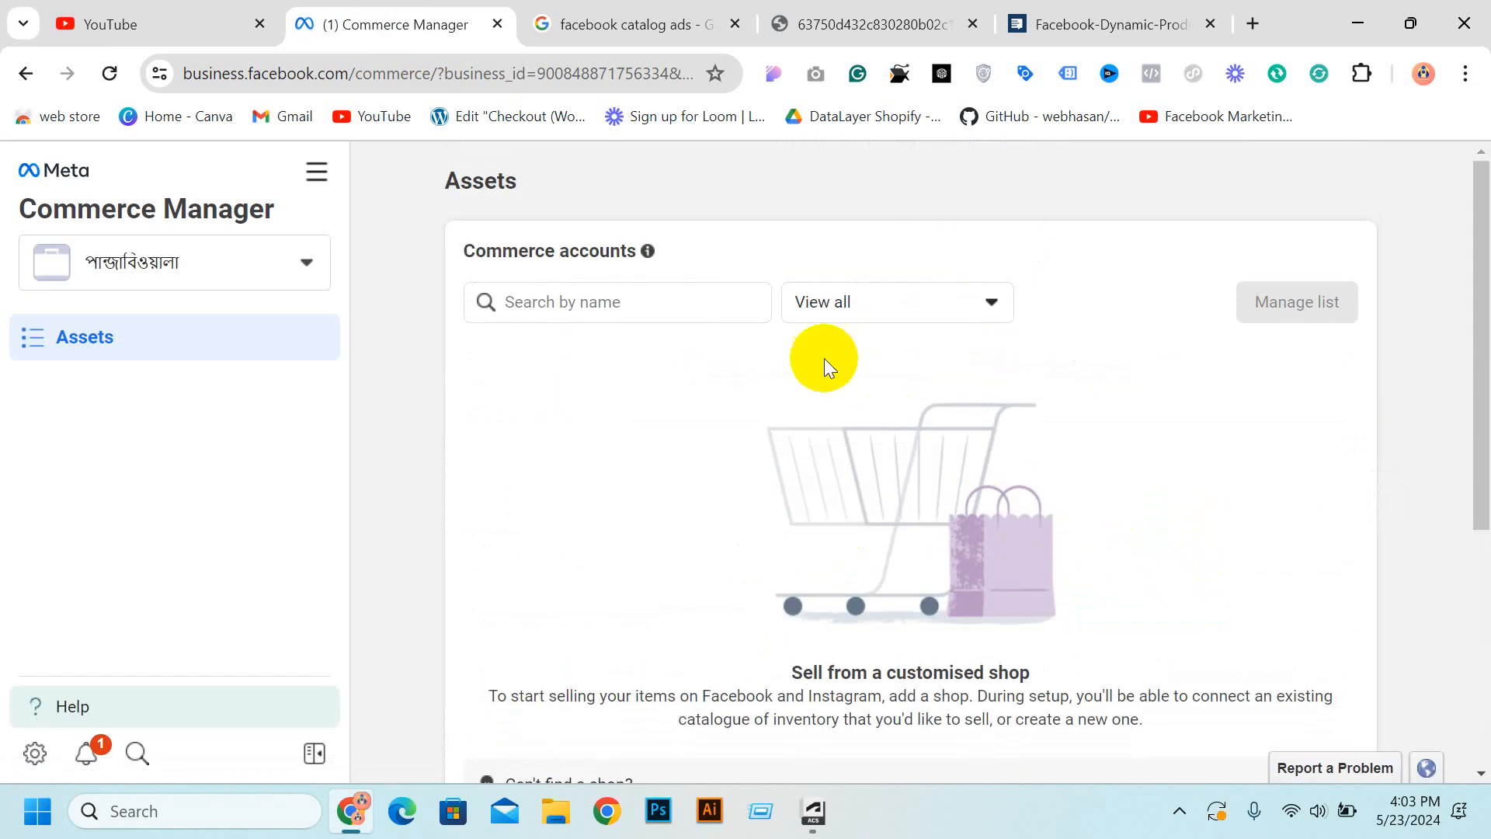
pyautogui.click(852, 299)
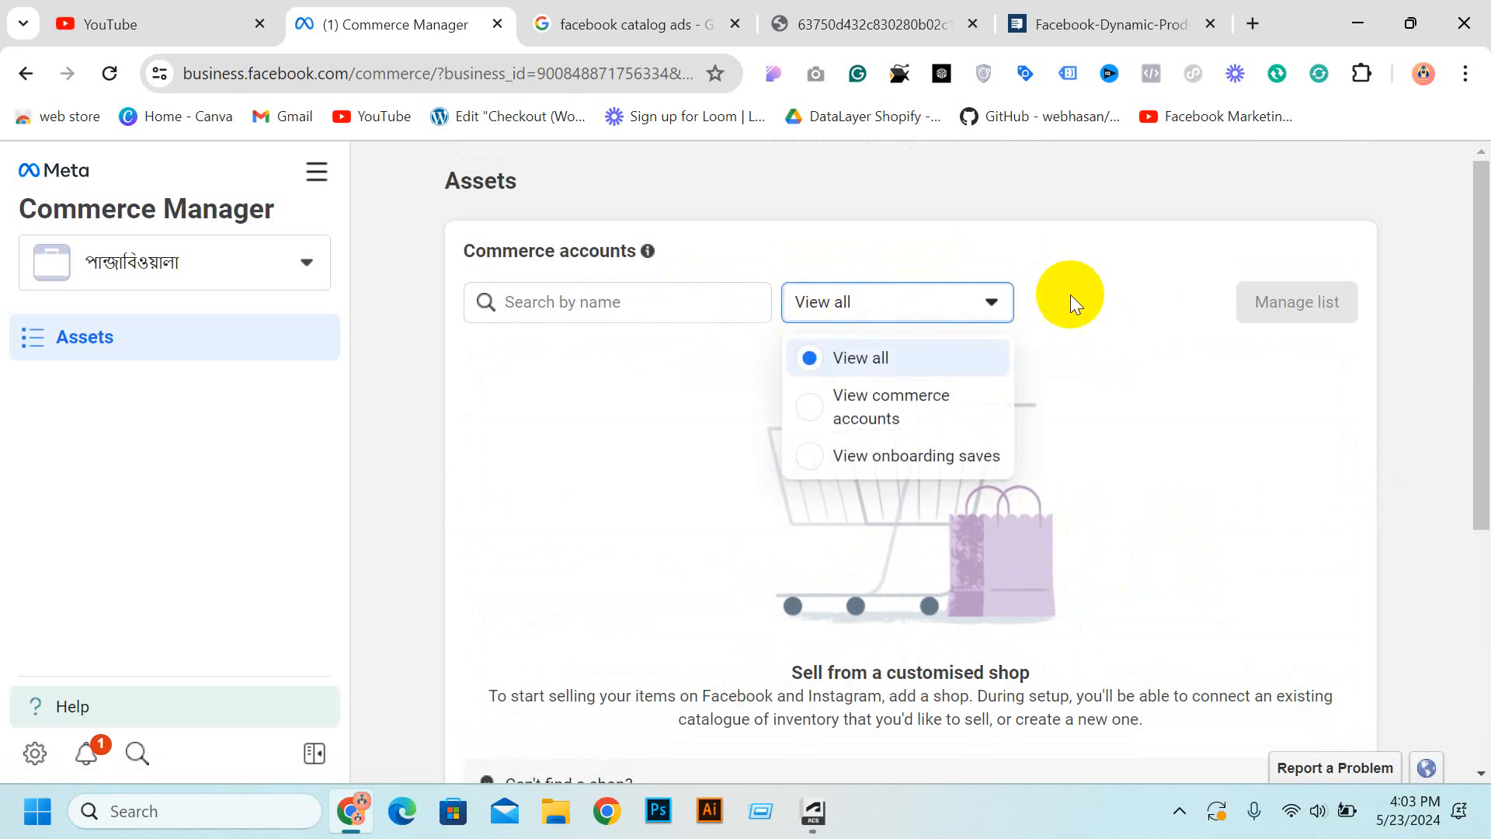
pyautogui.click(1091, 383)
pyautogui.scroll(-5, 1093, 385)
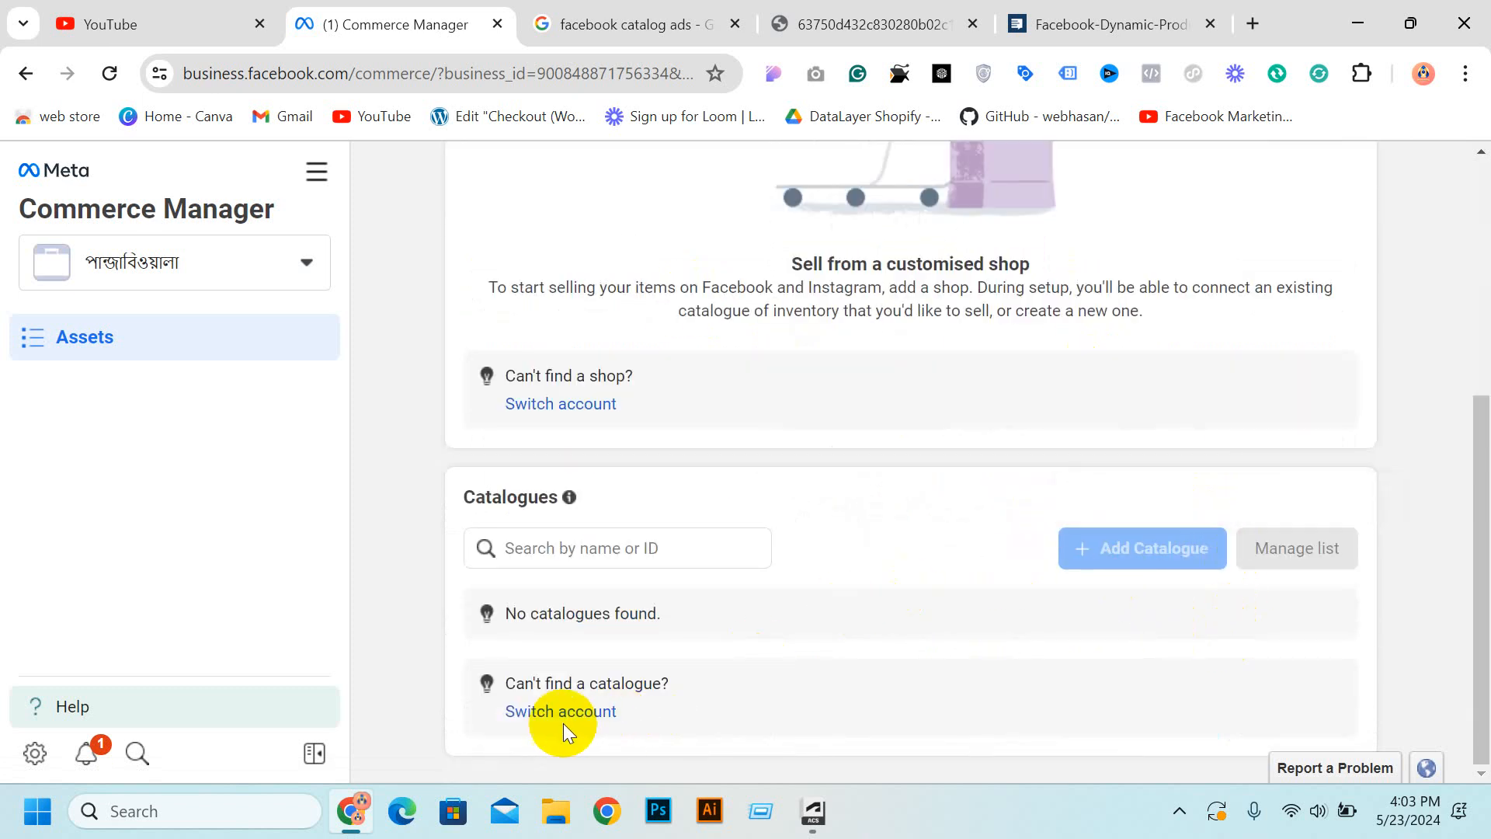
pyautogui.click(561, 711)
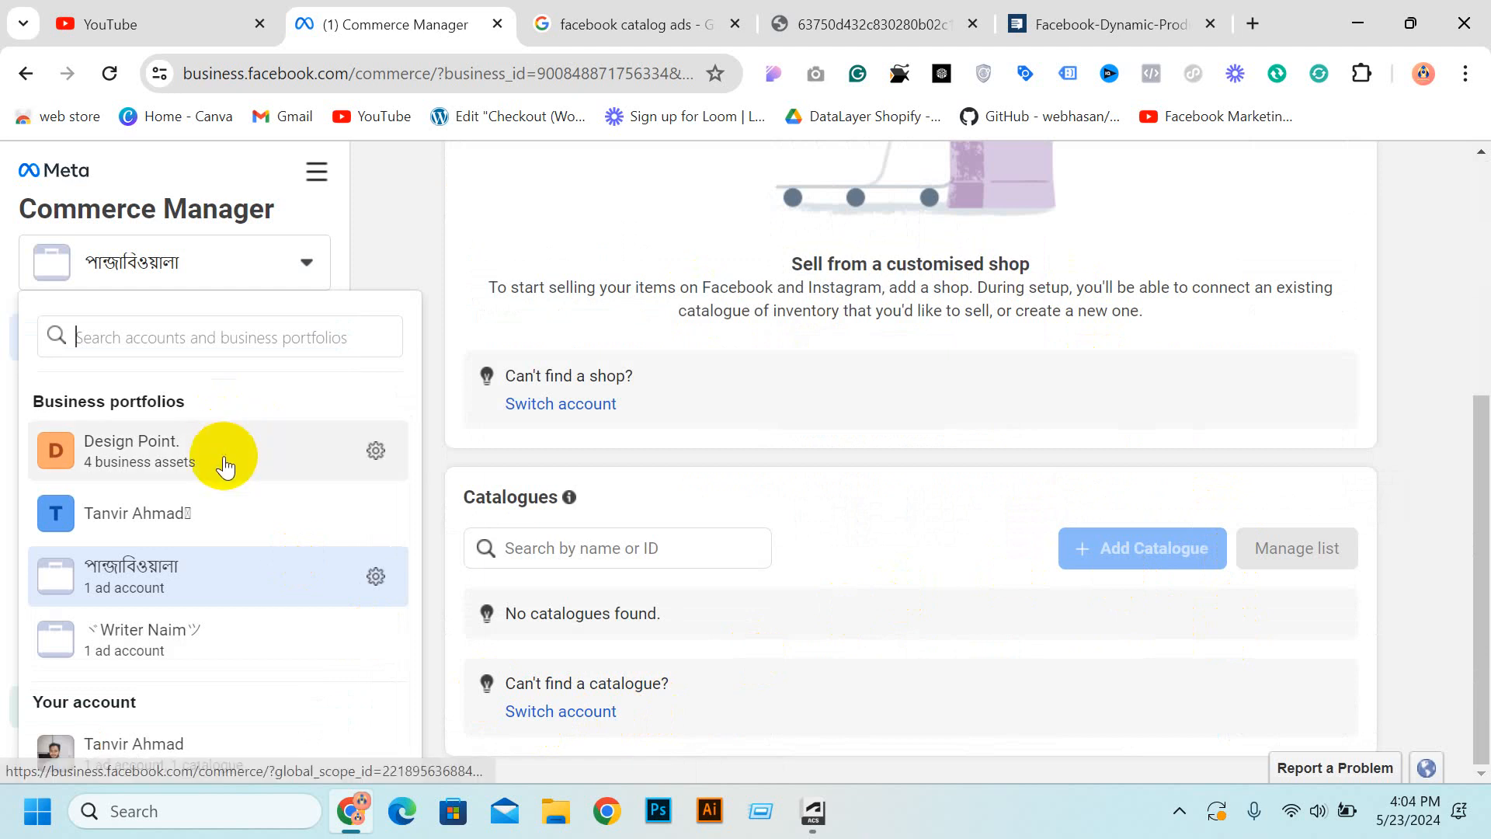
pyautogui.click(1180, 811)
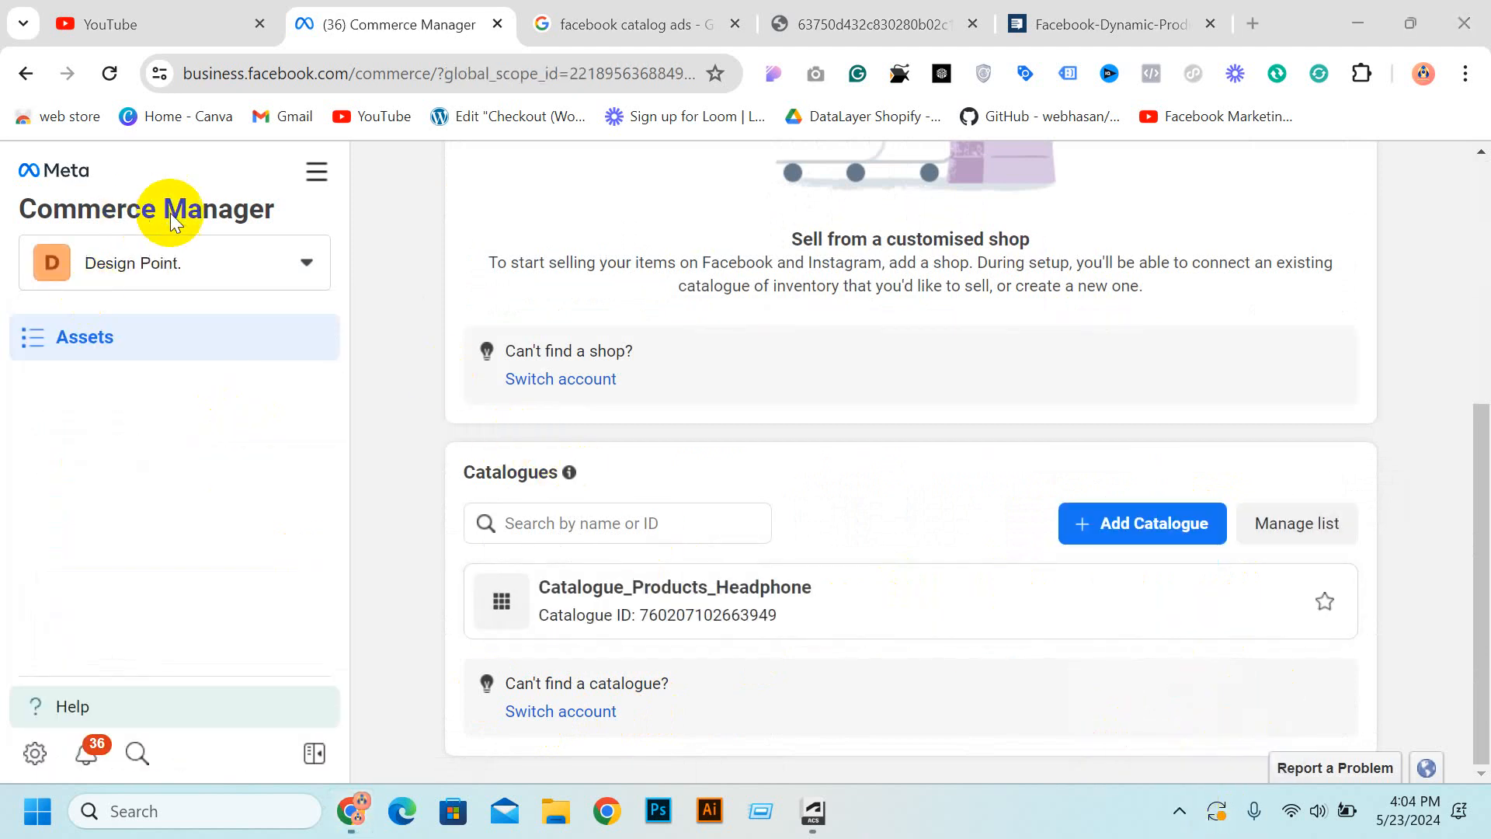
# Start a new catalogue of the E-commerce type for online products and continue to its settings.
pyautogui.scroll(8, 583, 350)
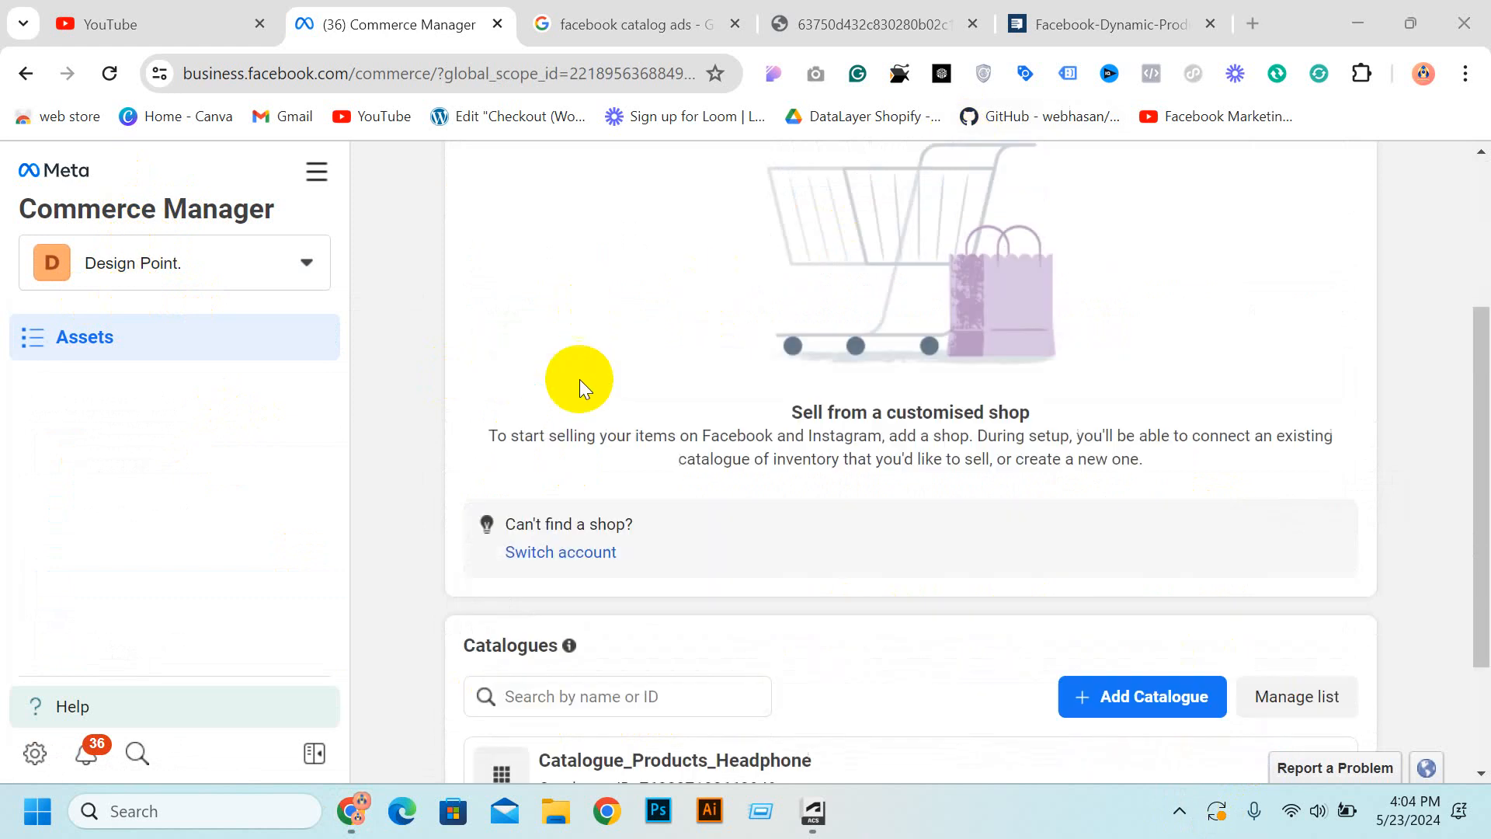
pyautogui.scroll(-7, 510, 310)
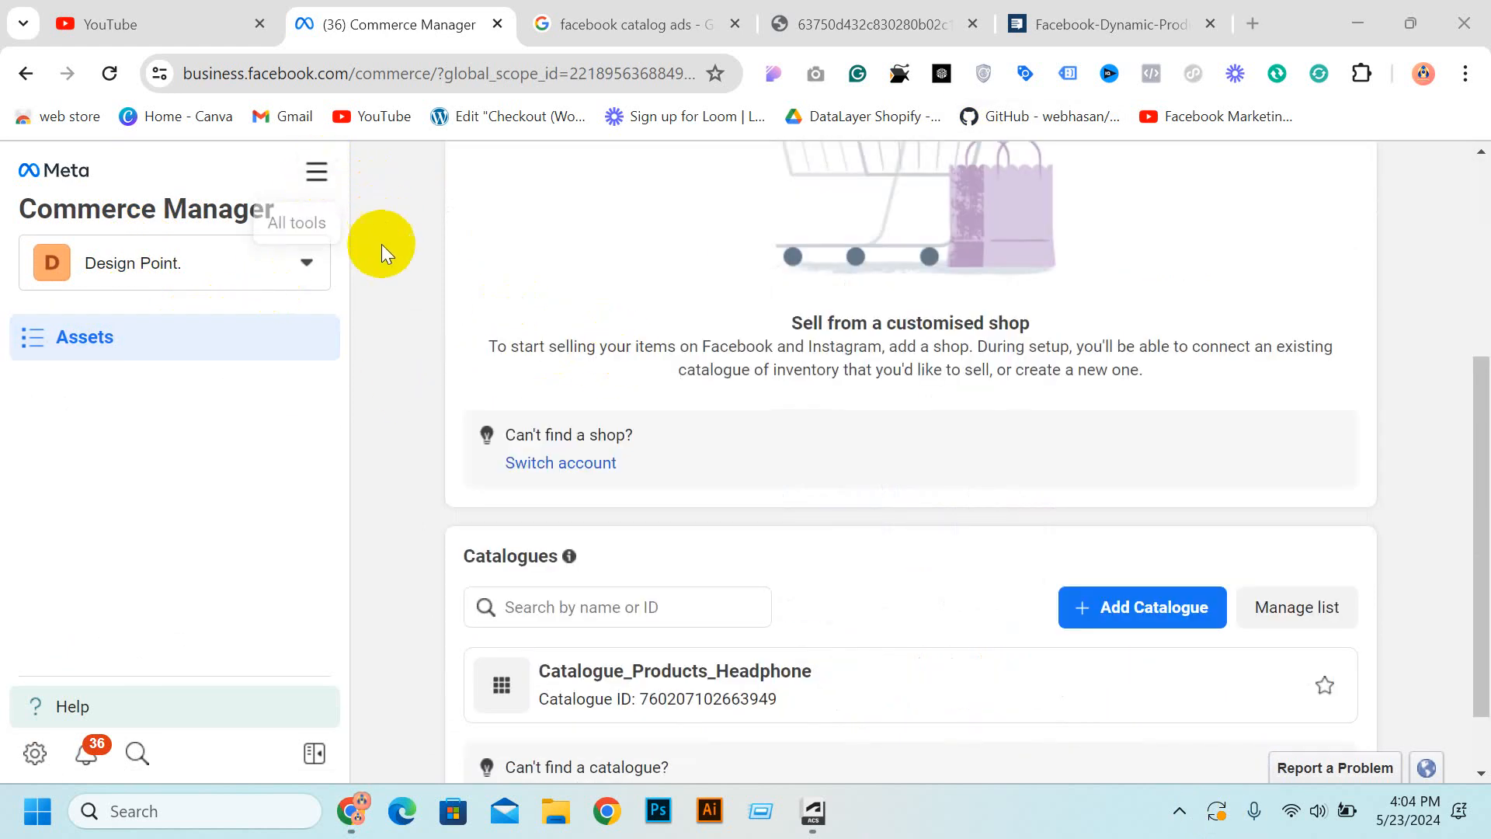
pyautogui.scroll(-1, 537, 220)
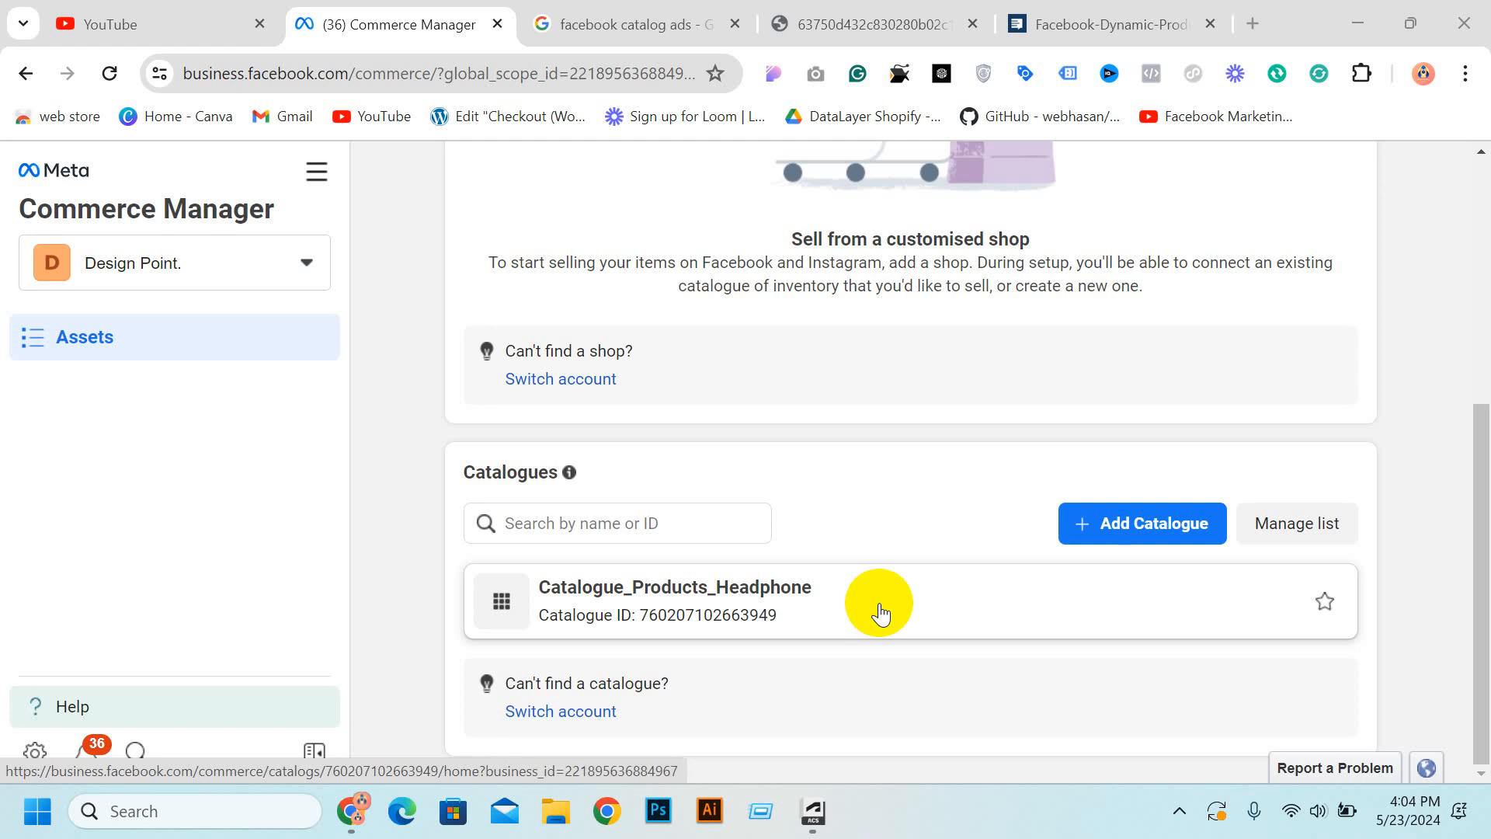
pyautogui.click(1133, 524)
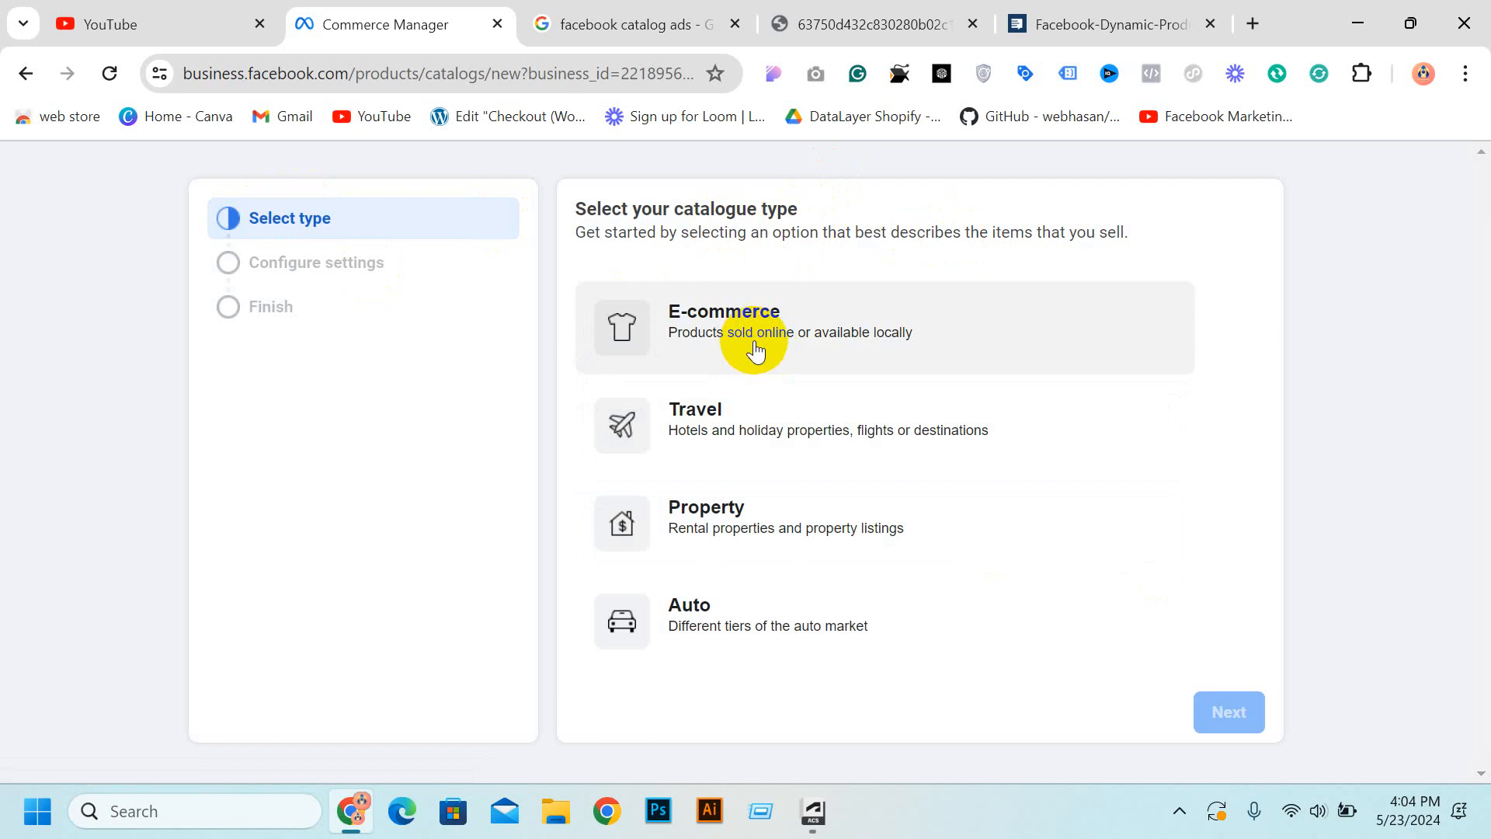
pyautogui.click(849, 341)
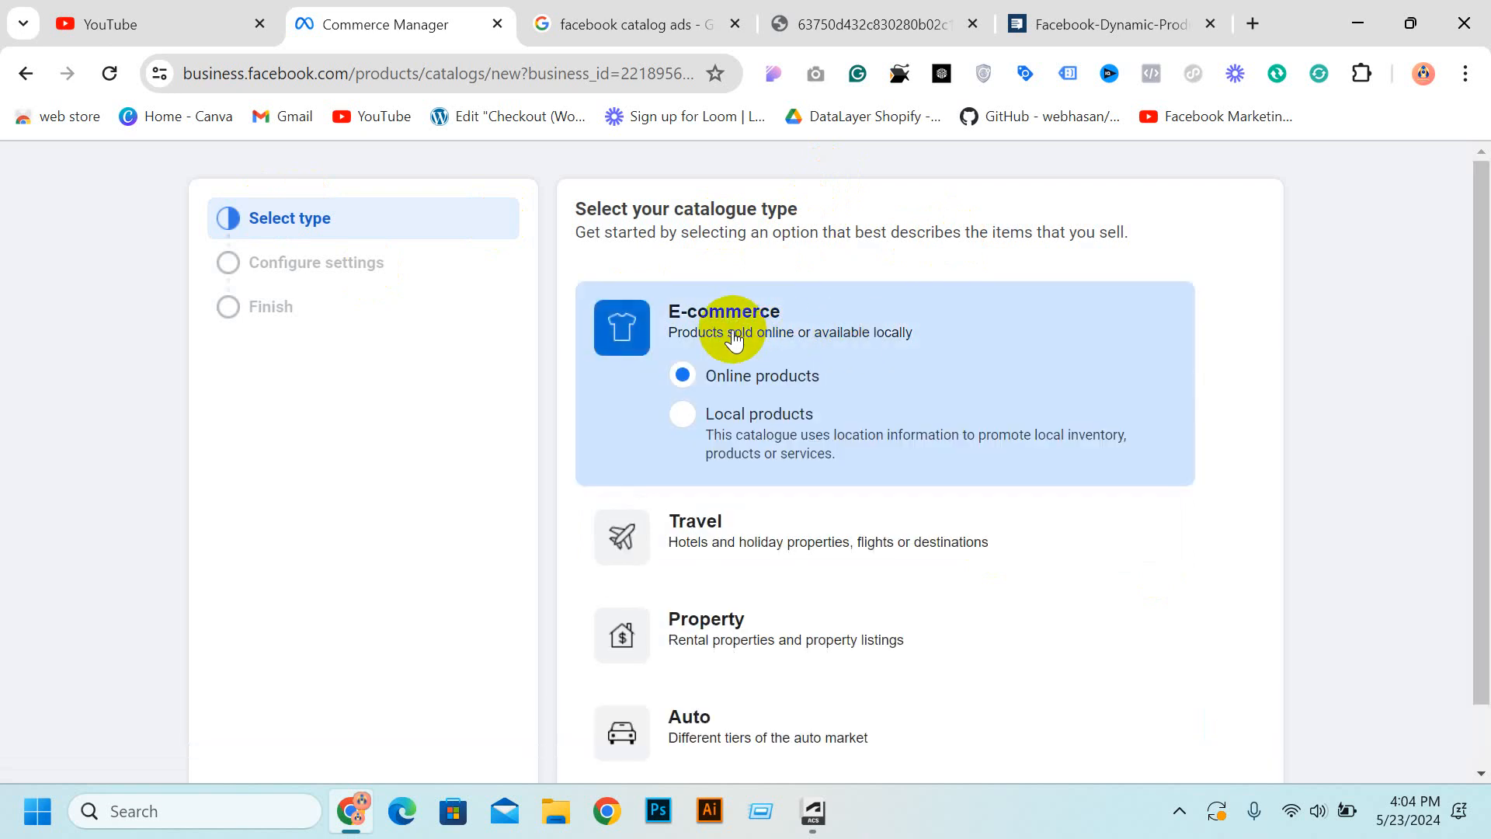
pyautogui.scroll(-1, 830, 474)
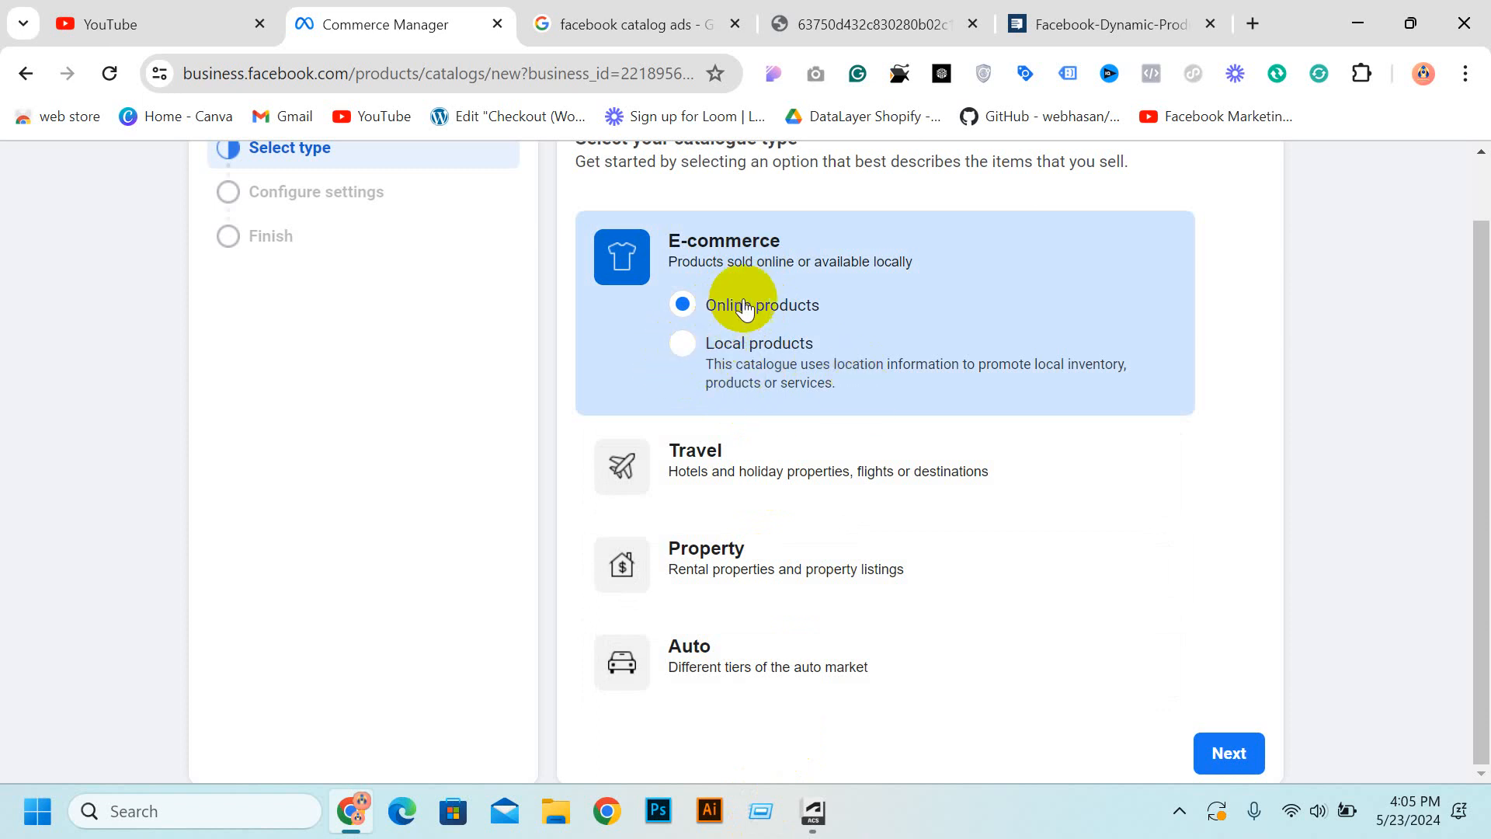
pyautogui.click(1227, 757)
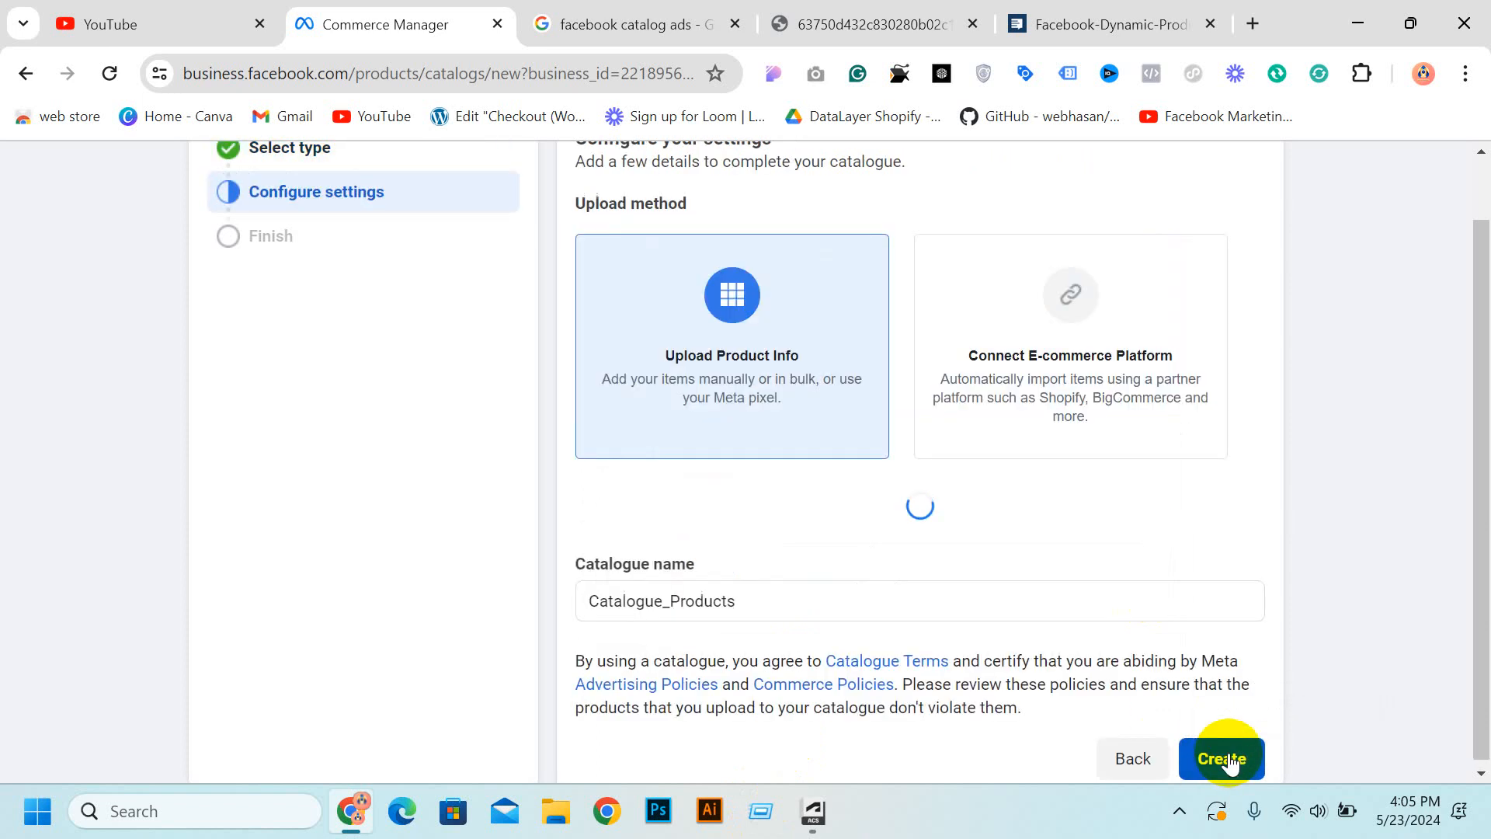
# Set the upload method to Upload Product Info and append an underscore to the catalogue name.
pyautogui.scroll(-1, 776, 458)
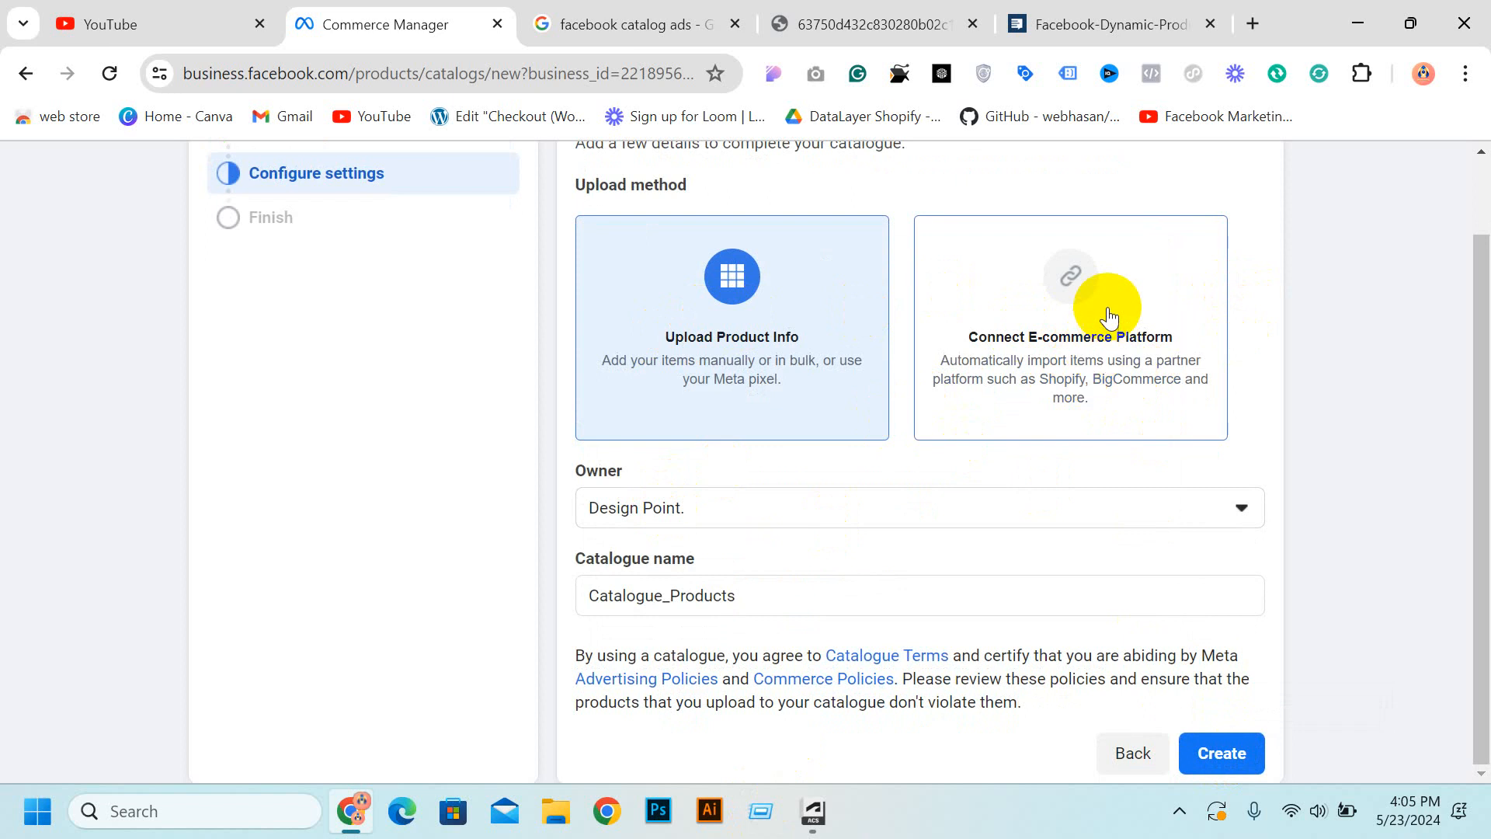
pyautogui.click(1069, 292)
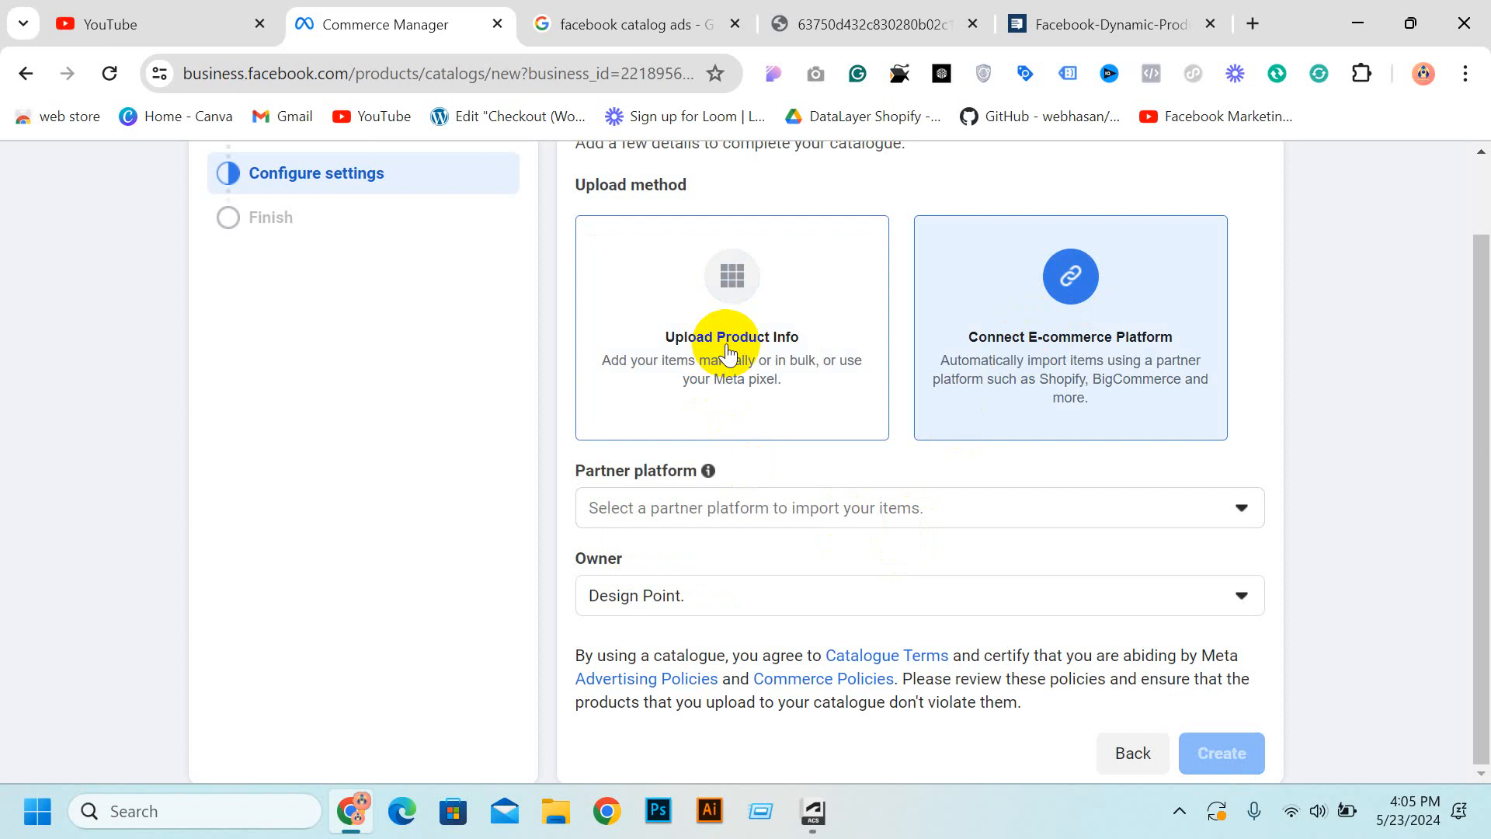
pyautogui.click(731, 278)
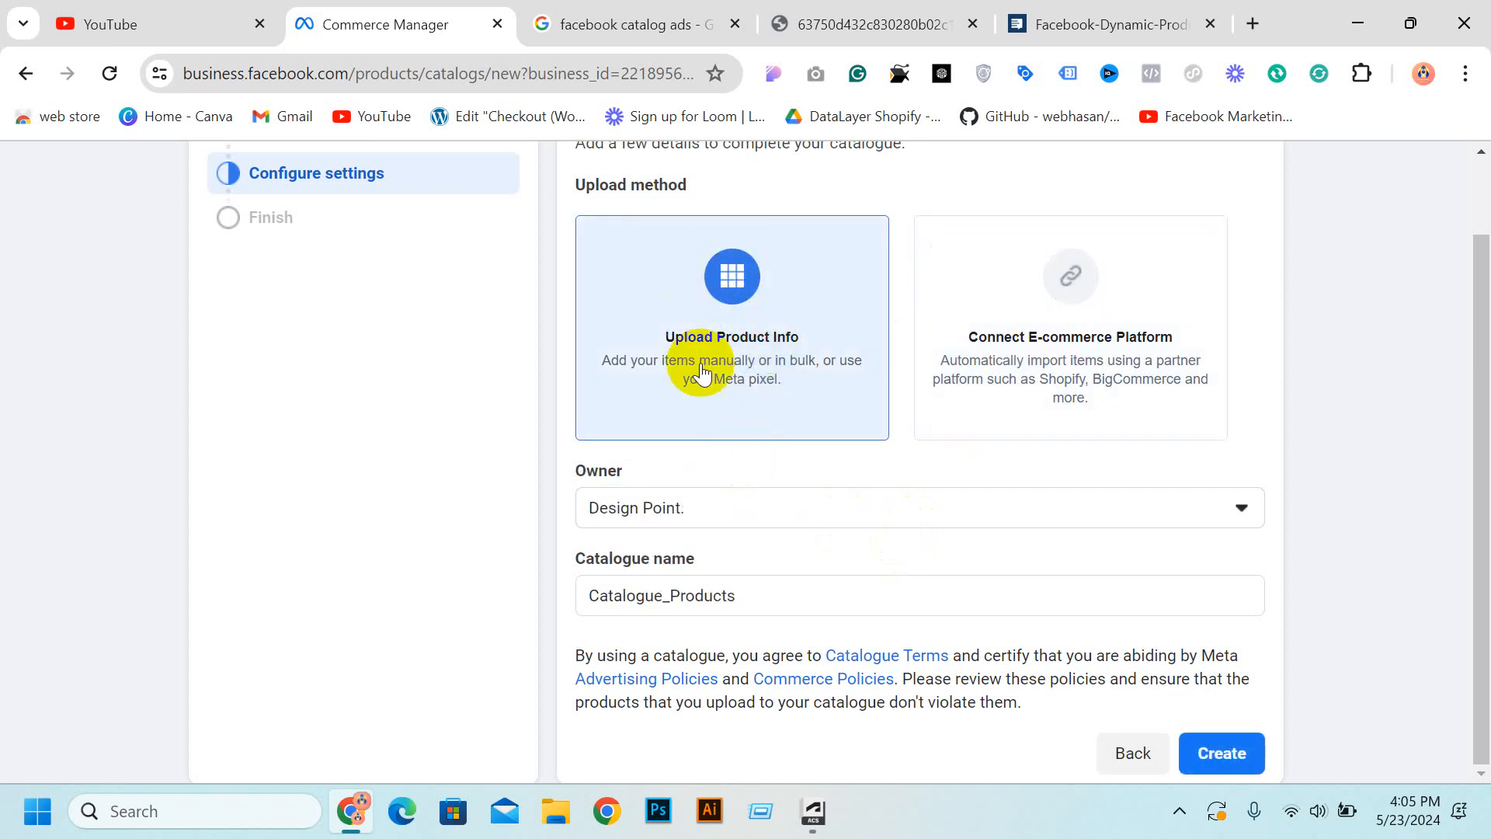
pyautogui.click(726, 505)
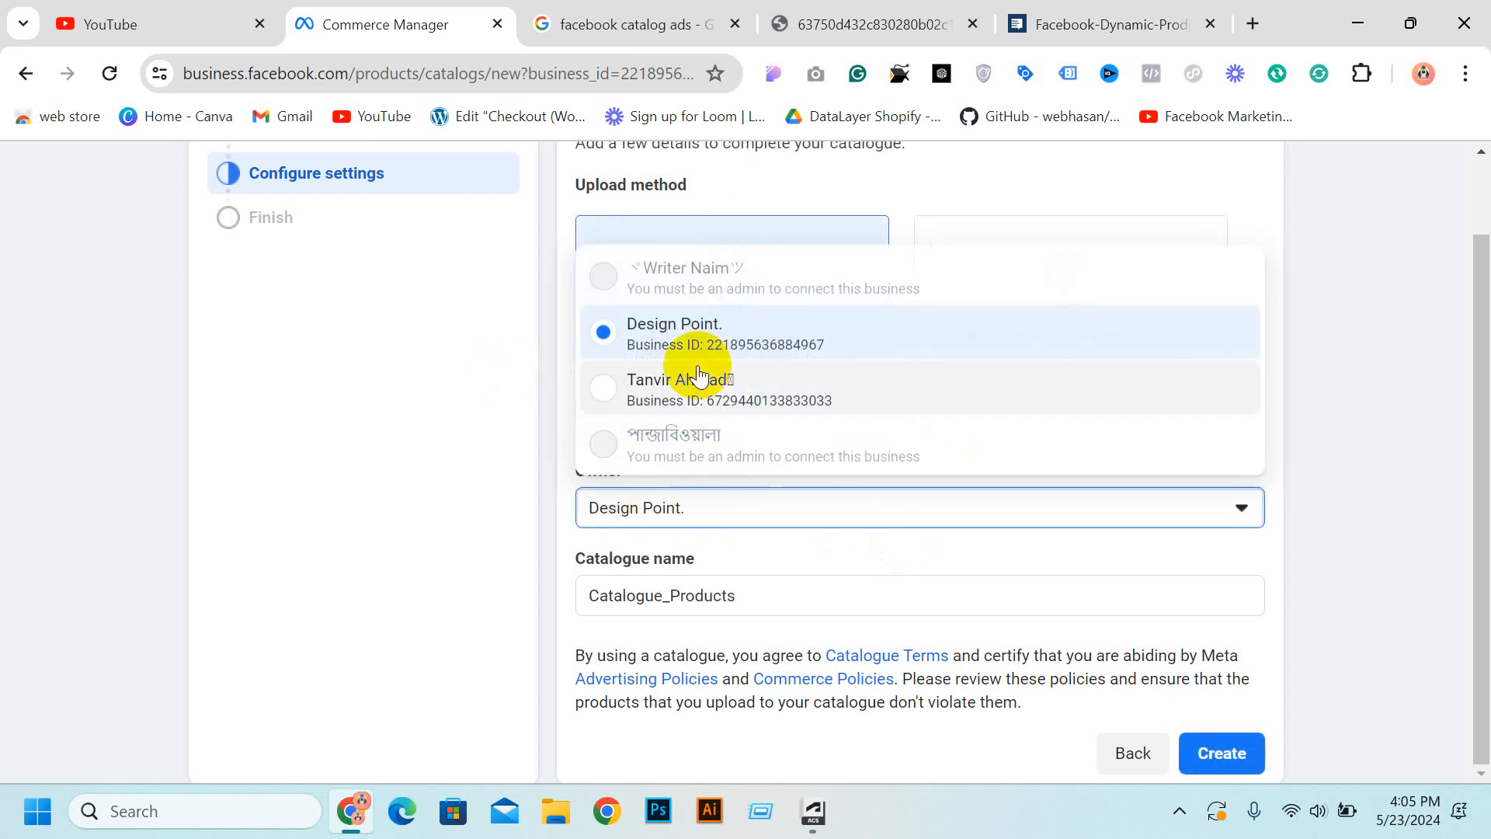
pyautogui.click(752, 603)
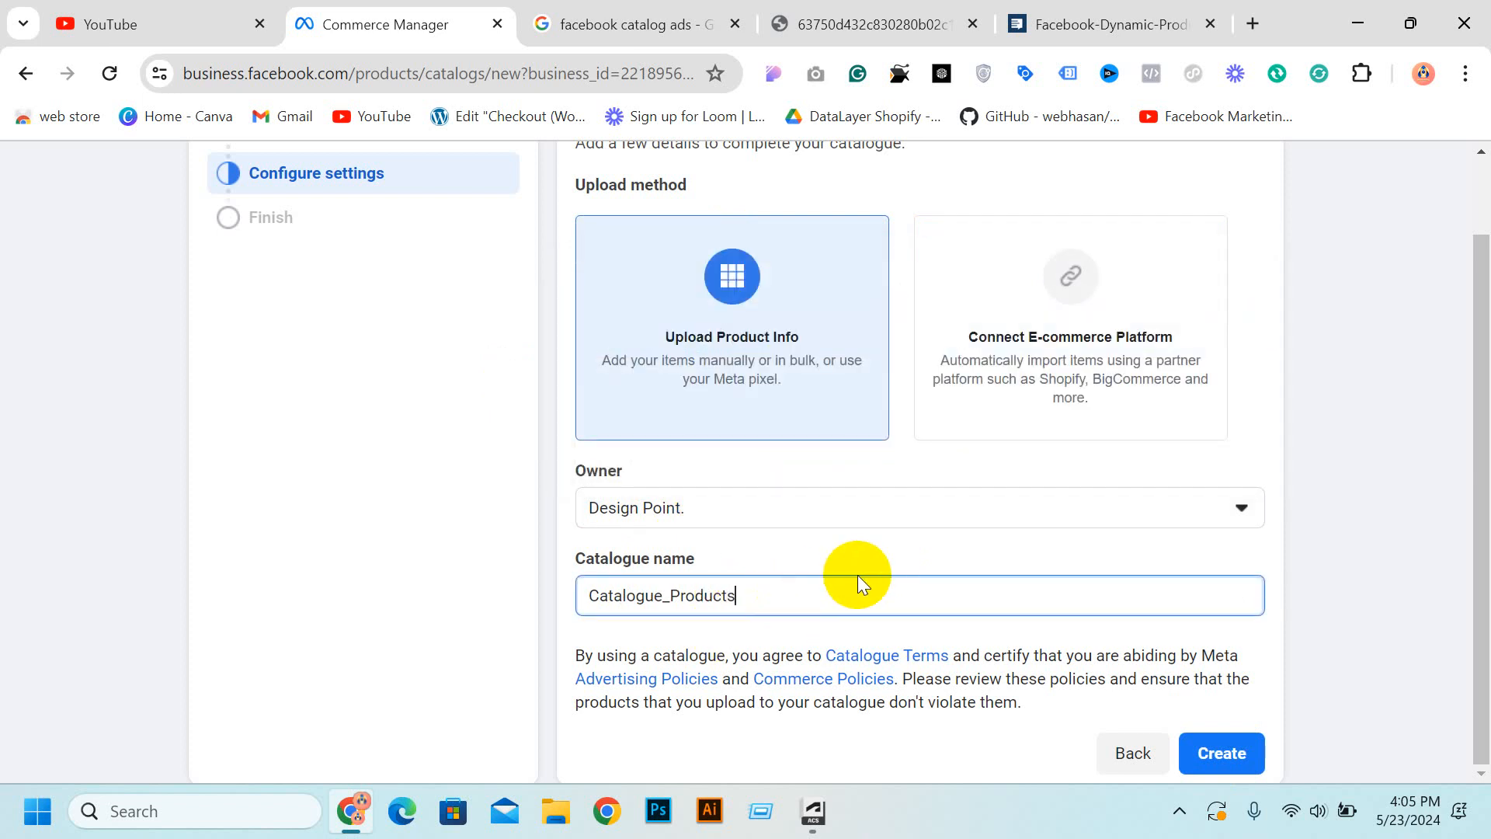
pyautogui.write('_')
# Switch to the Google image results page and load bdshop.com in its place.
pyautogui.click(614, 25)
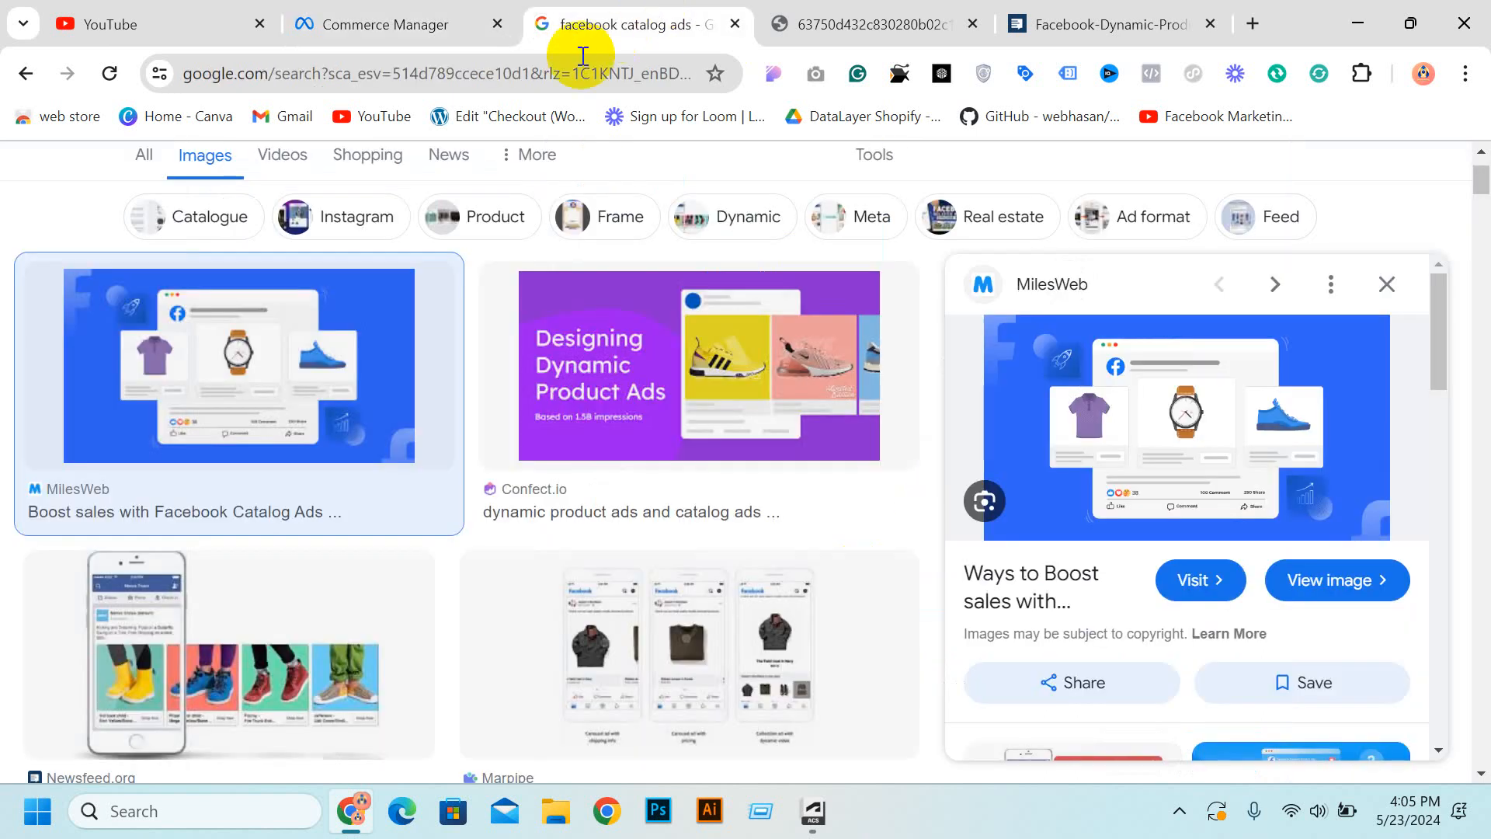
pyautogui.click(508, 77)
pyautogui.write('da')
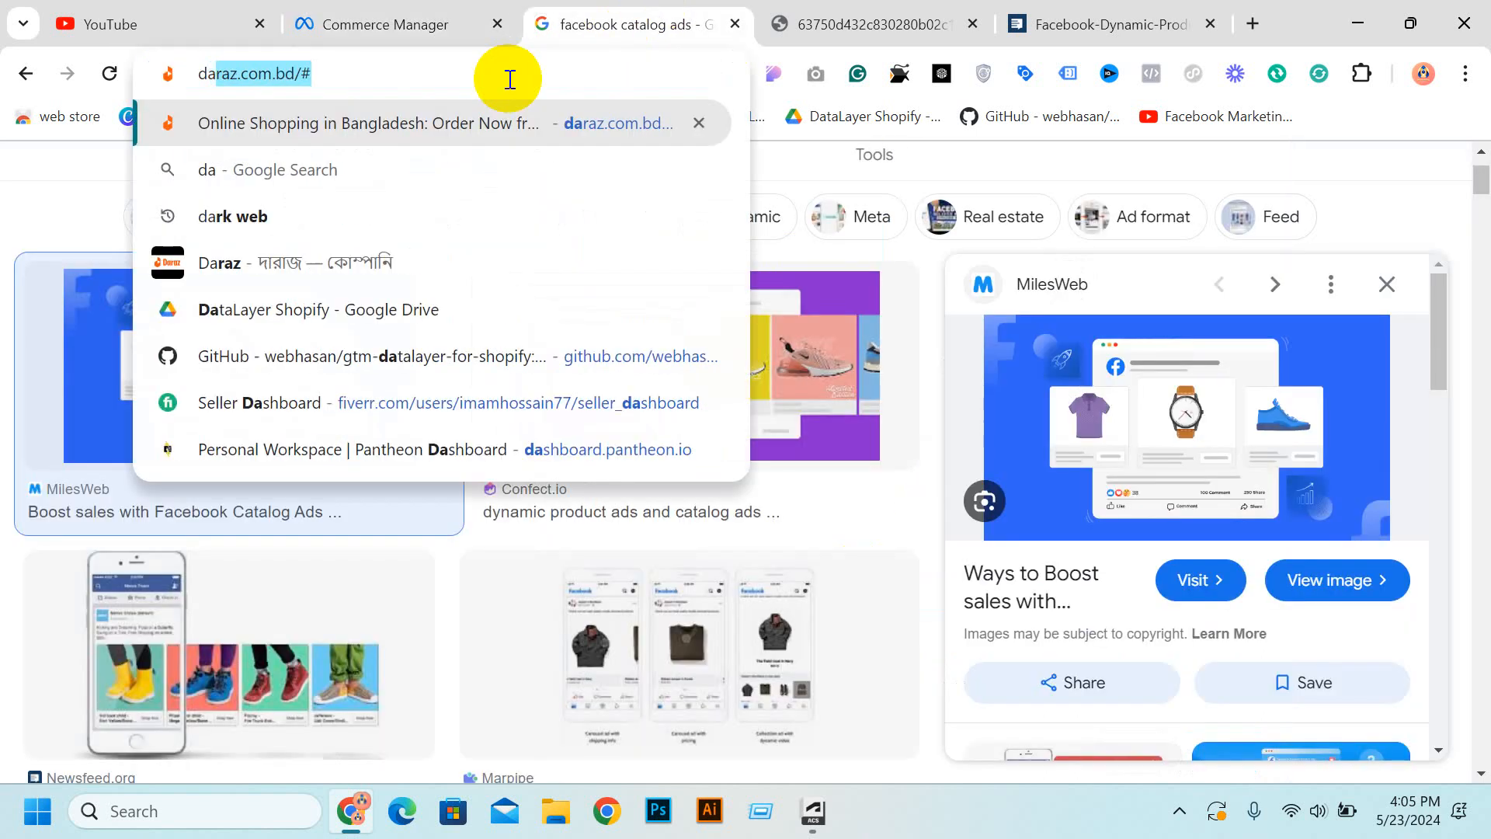
pyautogui.press('BackSpace')
pyautogui.press('BackSpace')
pyautogui.press('BackSpace')
pyautogui.write('bdshi')
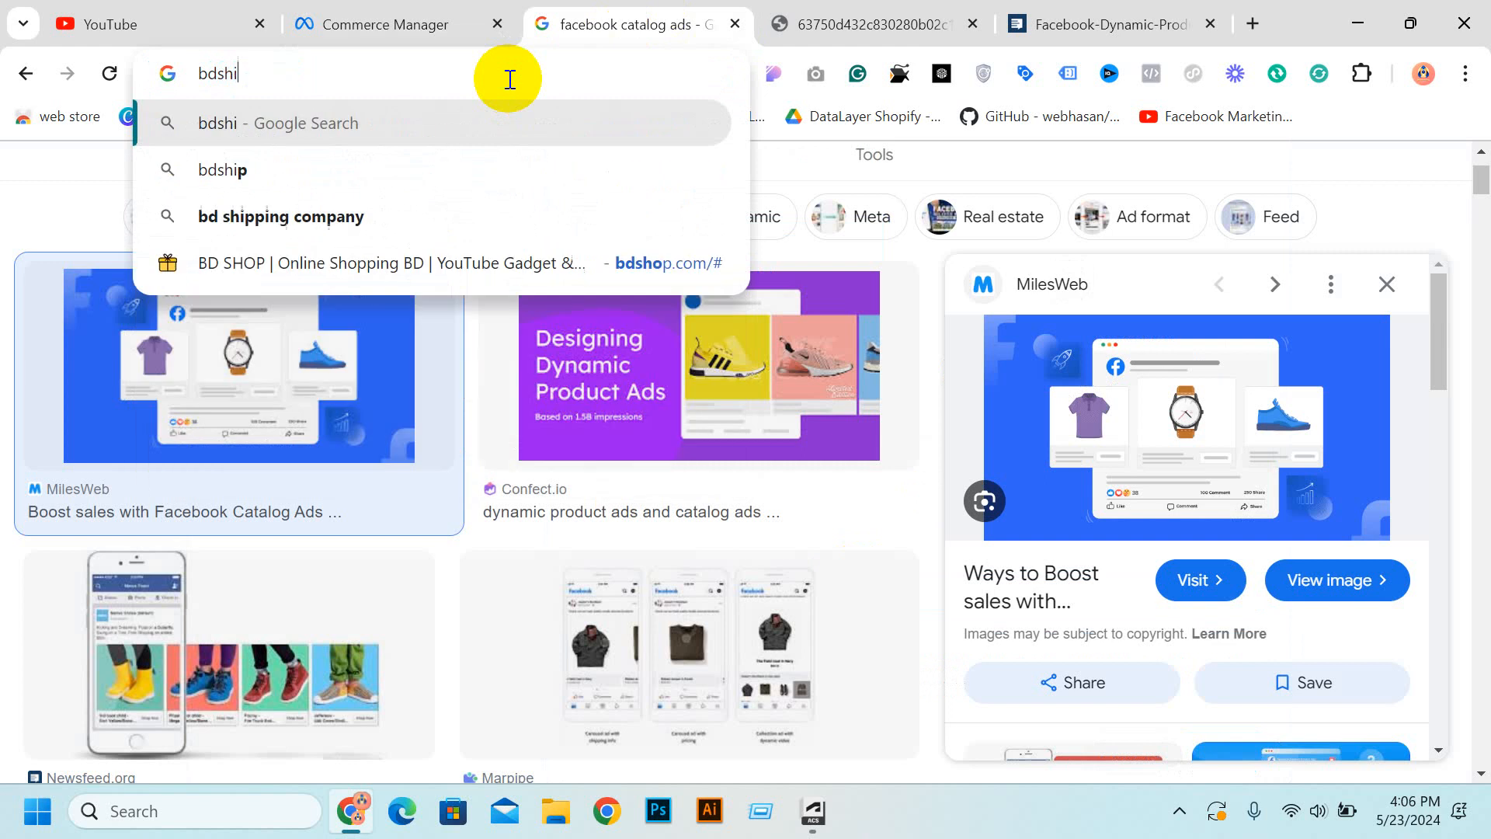
pyautogui.press('BackSpace')
pyautogui.write('op')
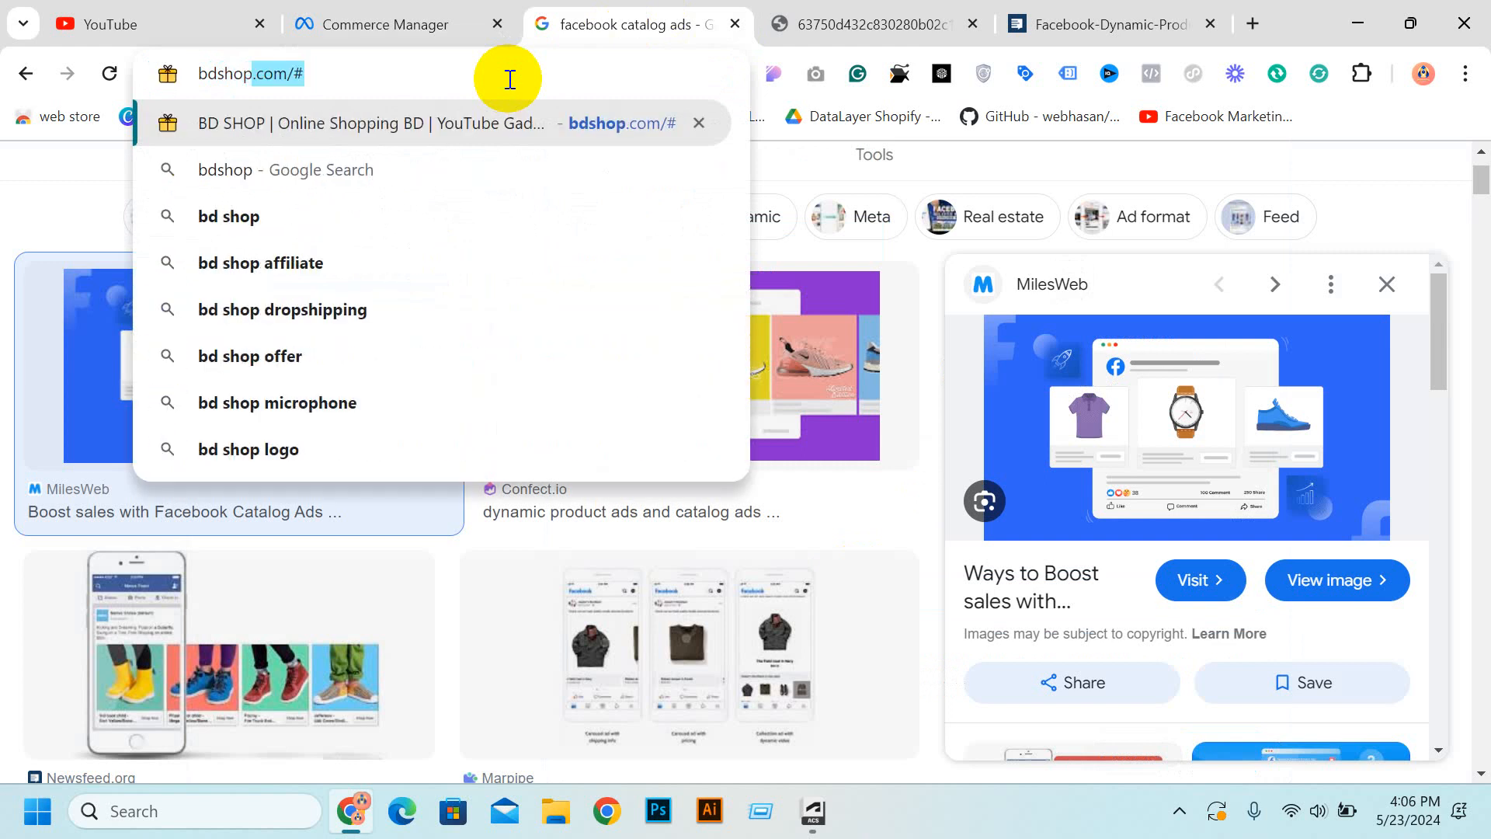
pyautogui.press('Return')
# Open the Watches Collection on BD Shop and go to its Men's Watches category.
pyautogui.scroll(-3, 499, 293)
pyautogui.click(218, 540)
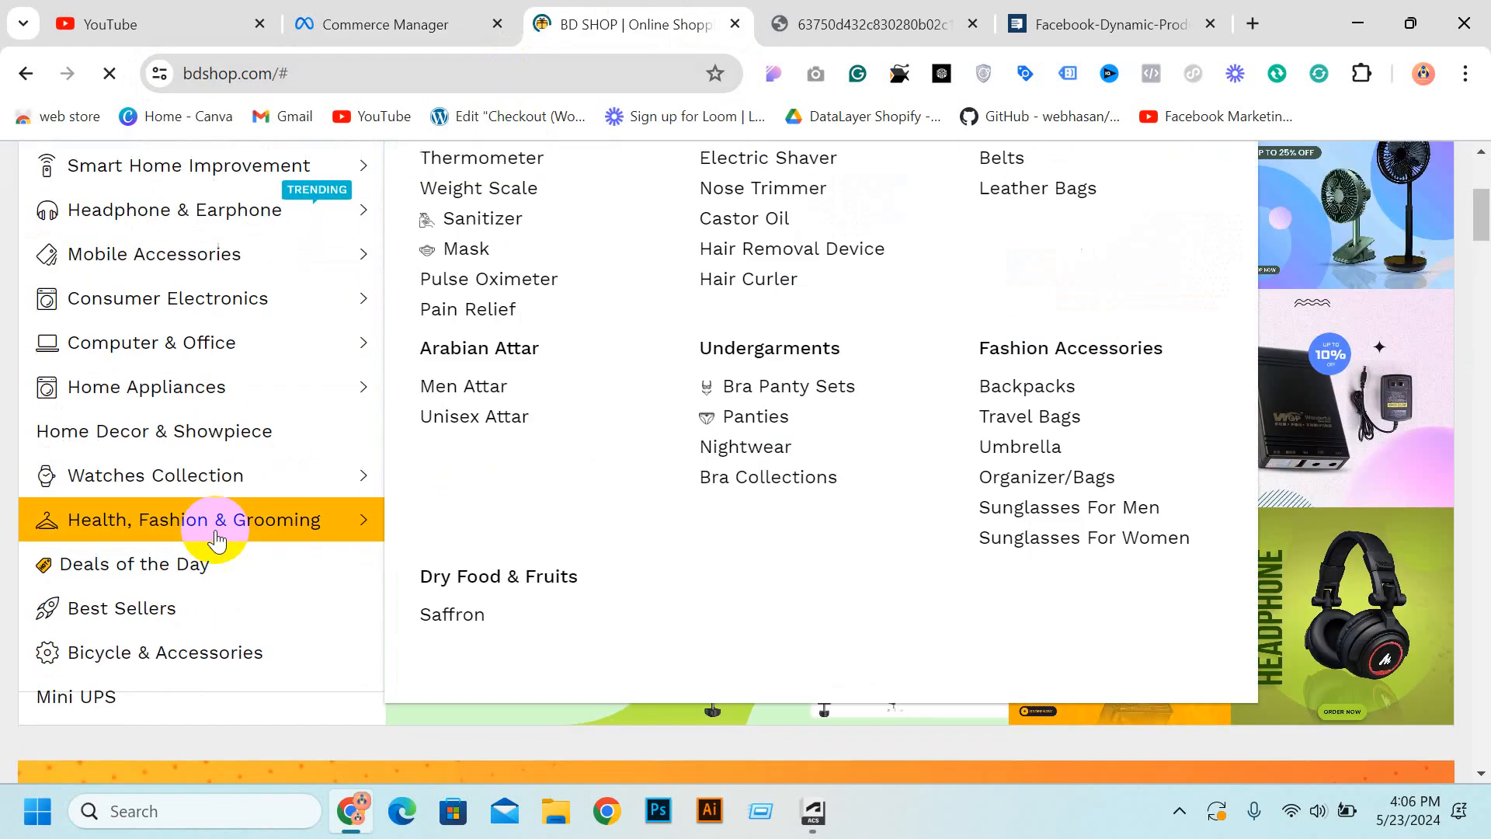
pyautogui.scroll(4, 217, 540)
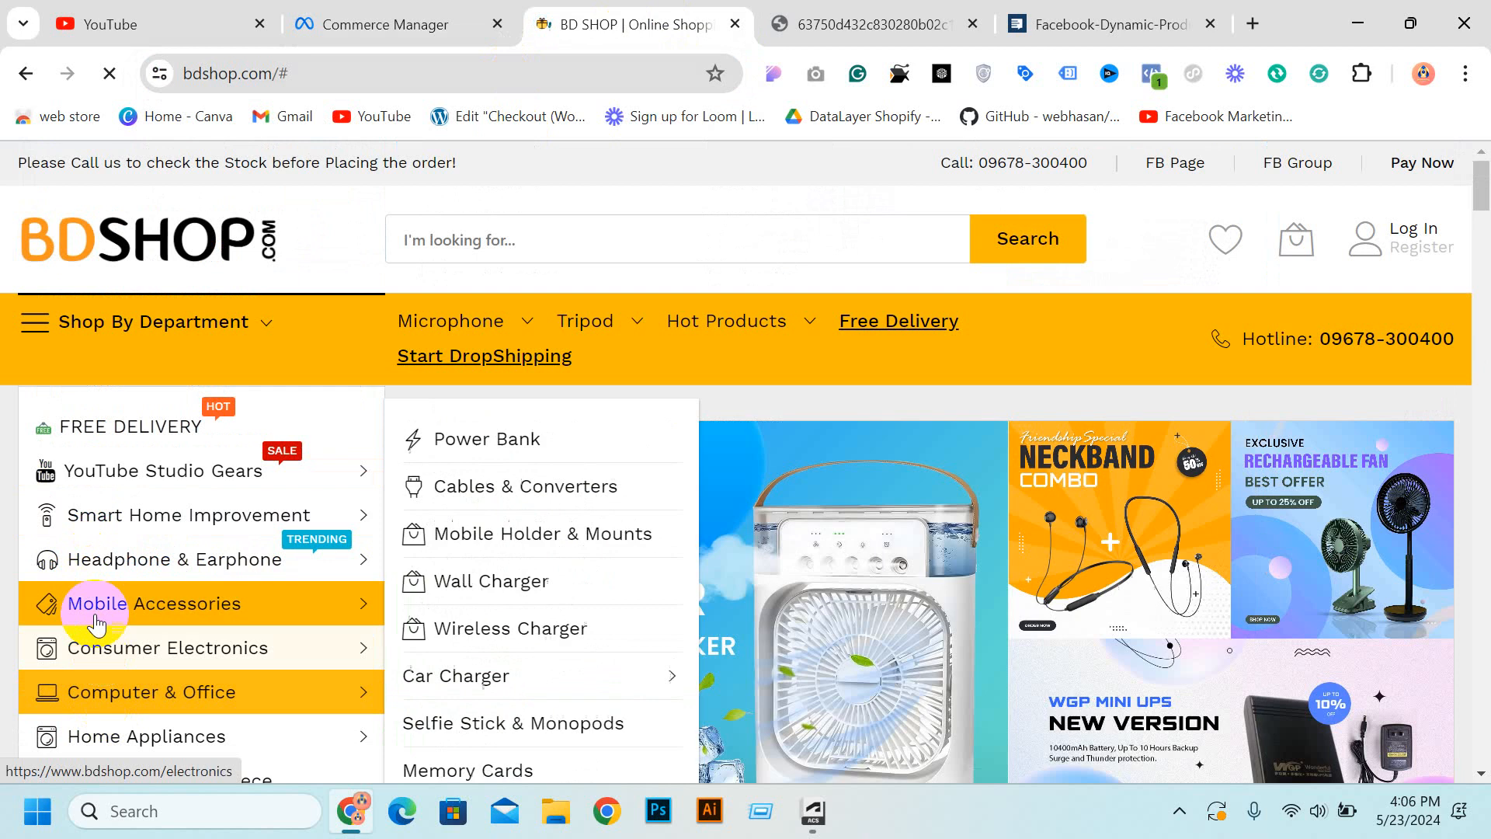
pyautogui.scroll(-1, 101, 617)
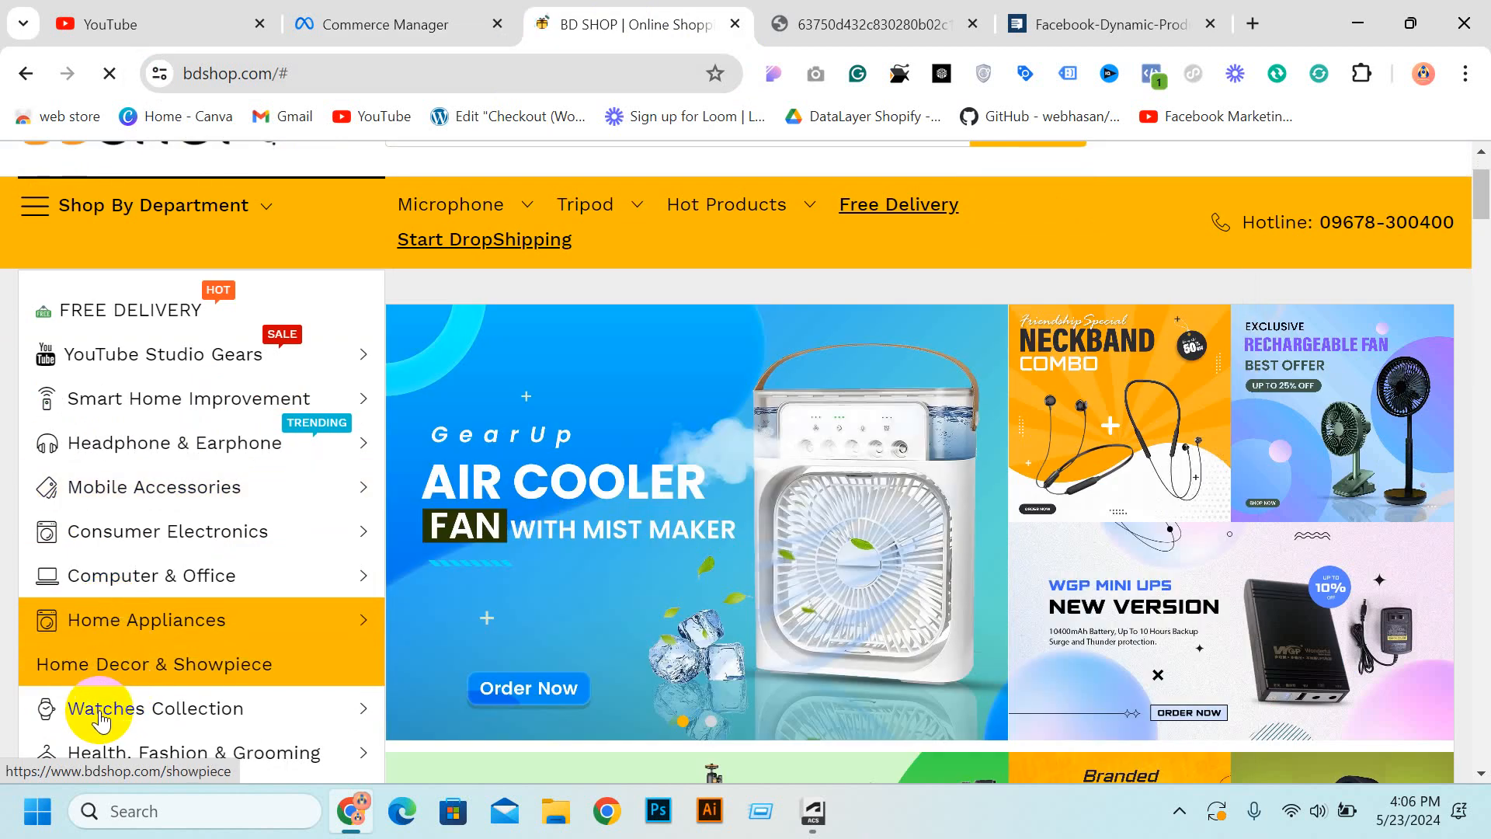
pyautogui.click(101, 710)
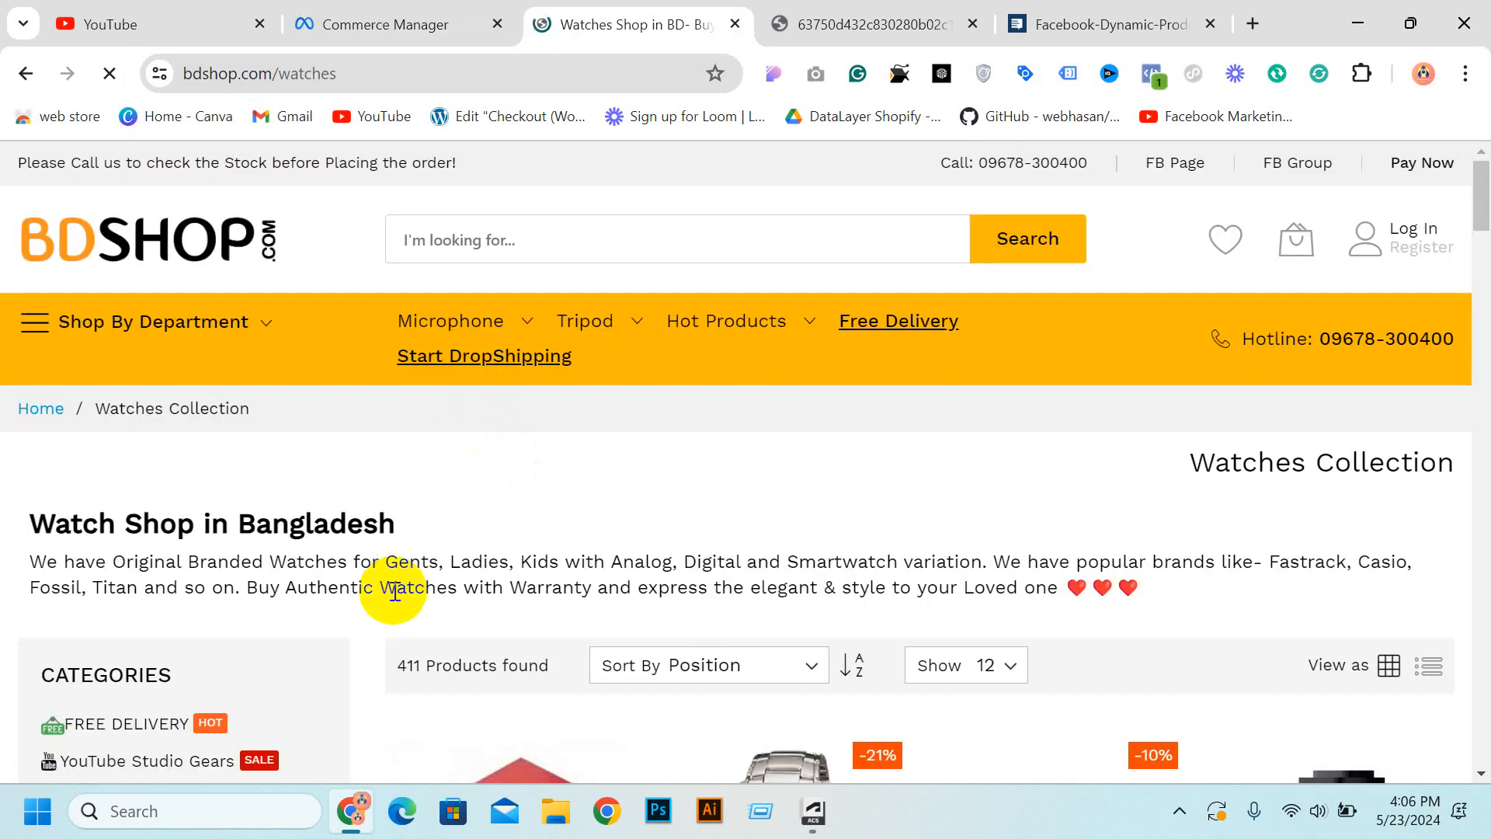
pyautogui.scroll(-6, 394, 591)
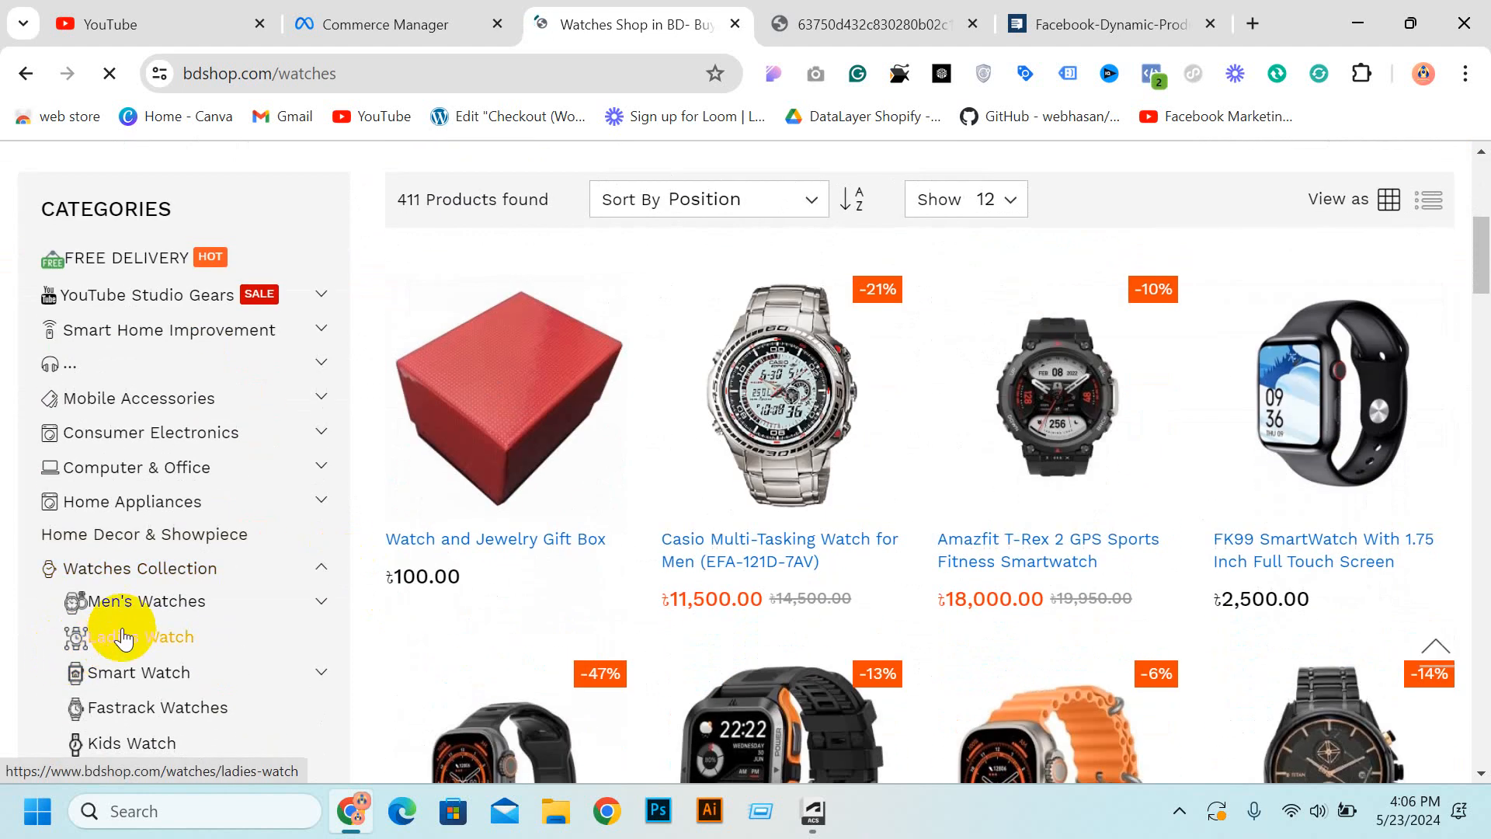
pyautogui.click(123, 600)
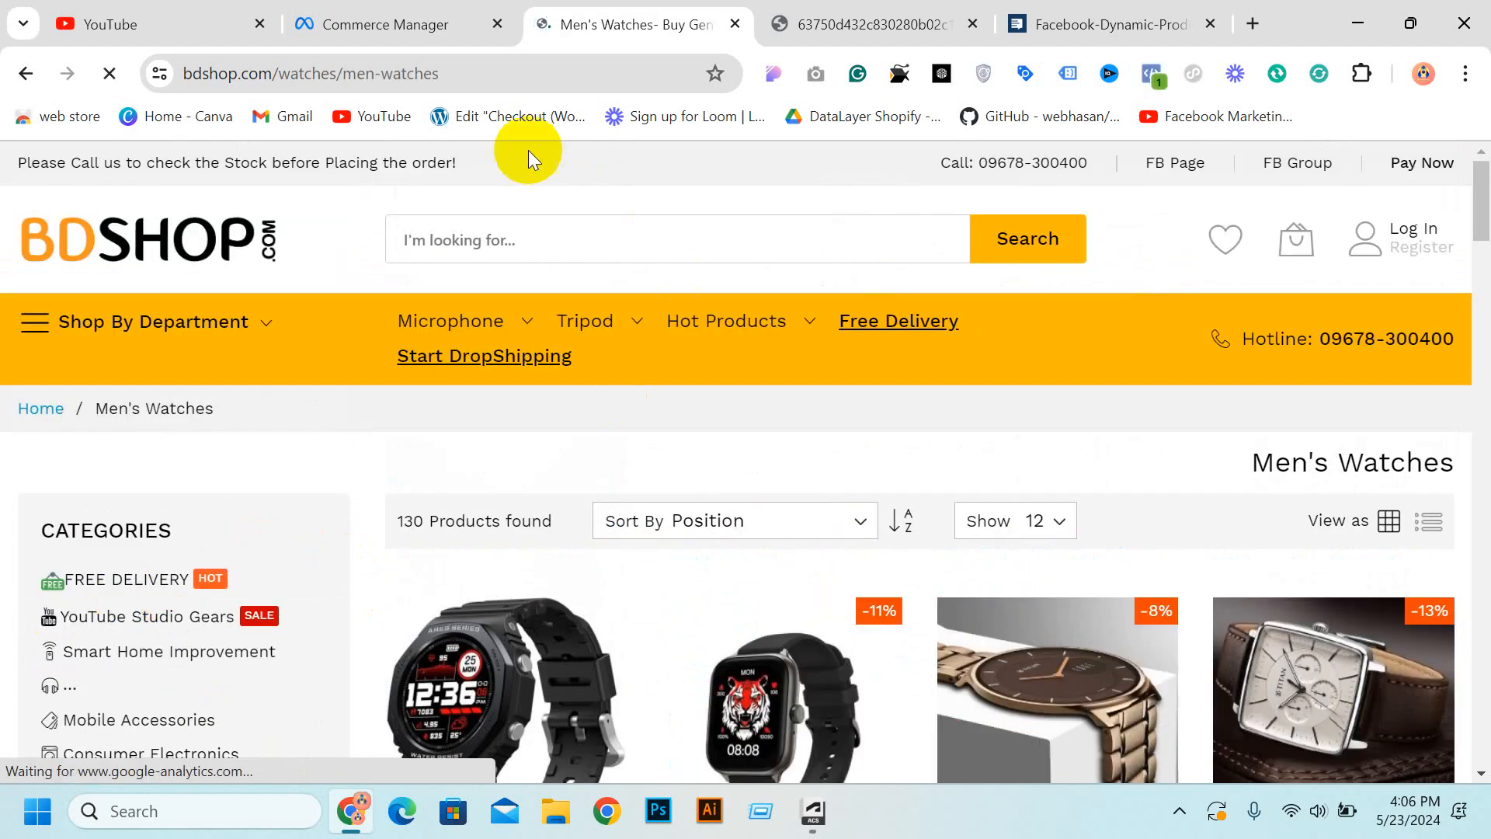
# Copy the word "watches" from the category's web address and add it to the catalogue name, making it "Catalogue_Products_watches".
pyautogui.doubleClick(473, 73)
pyautogui.hotkey('ctrl', 'c')
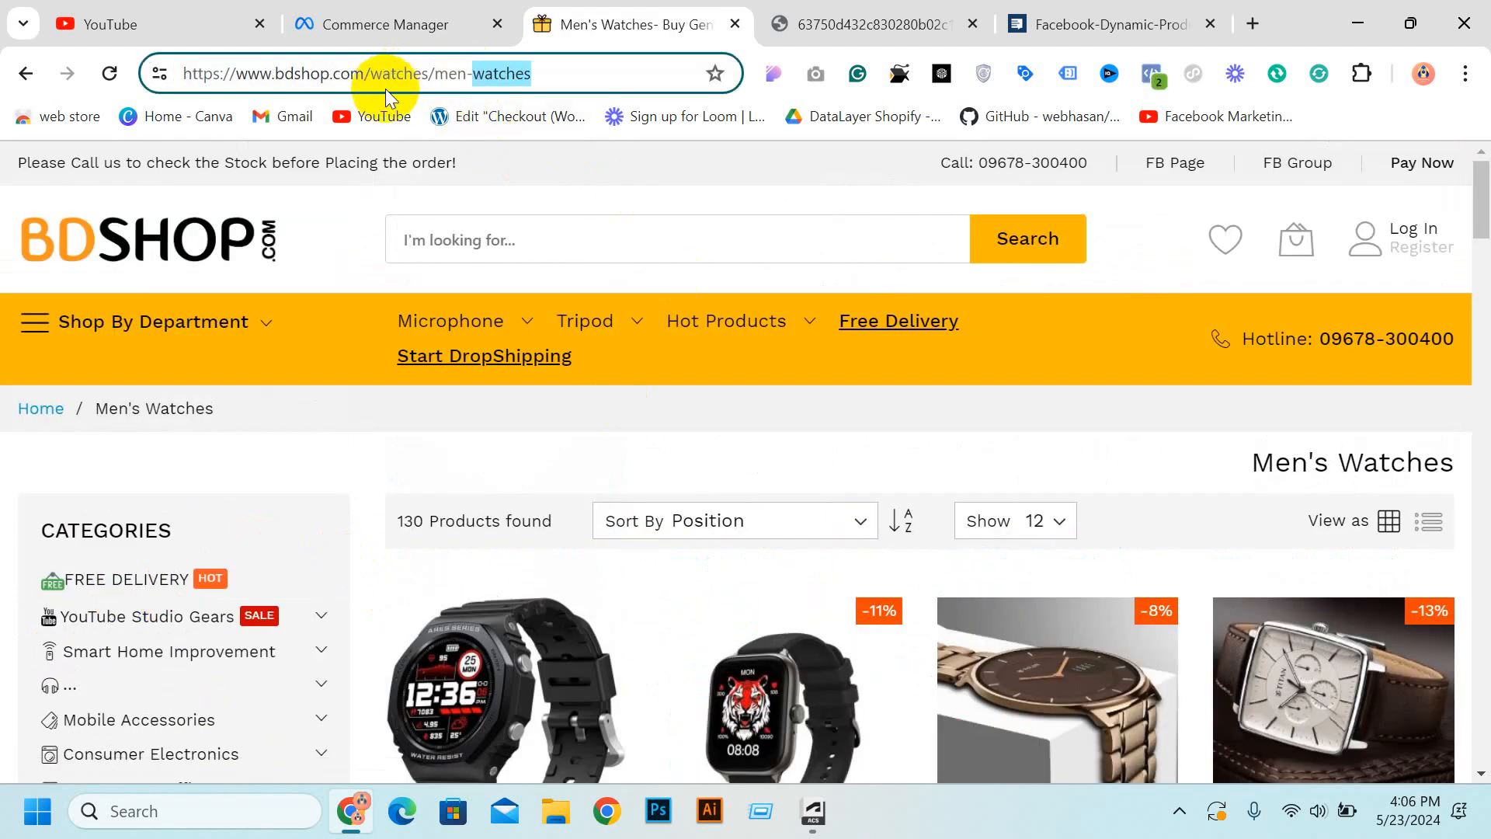
pyautogui.click(380, 24)
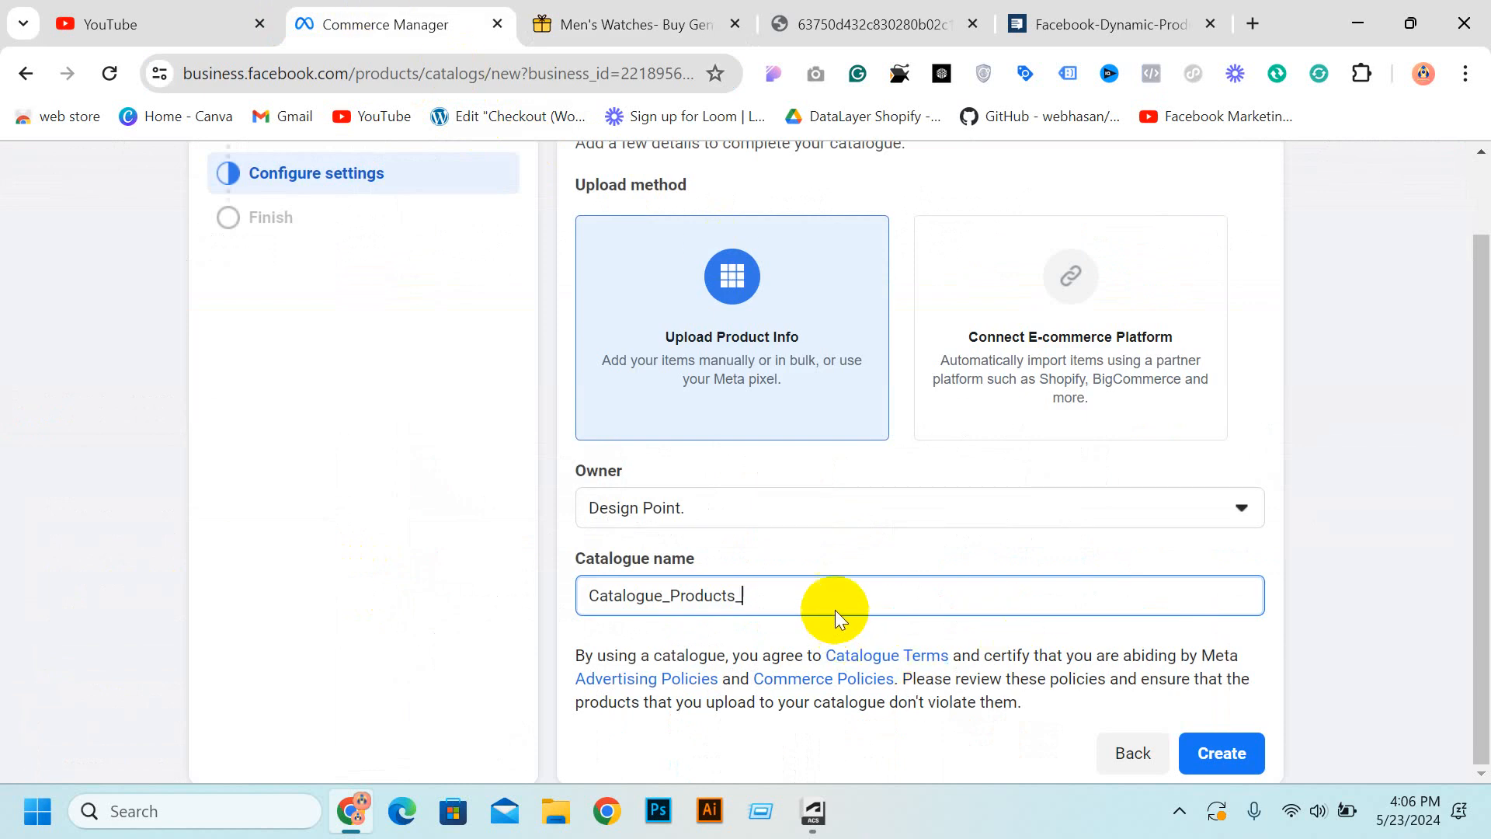
pyautogui.hotkey('ctrl', 'v')
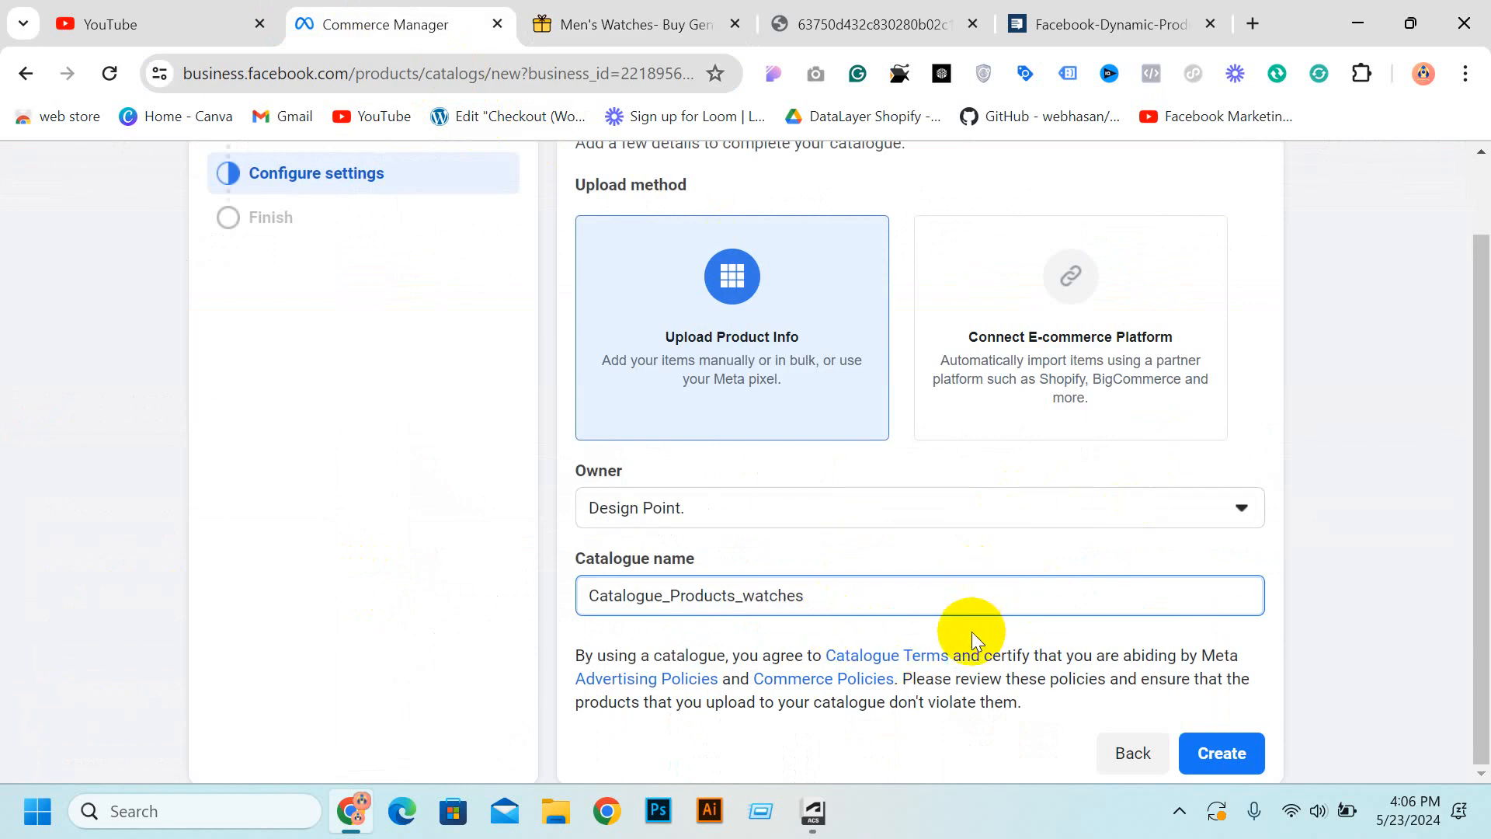
# Create the catalogue "Catalogue_Products_watches" and open it in Commerce Manager.
pyautogui.click(1203, 773)
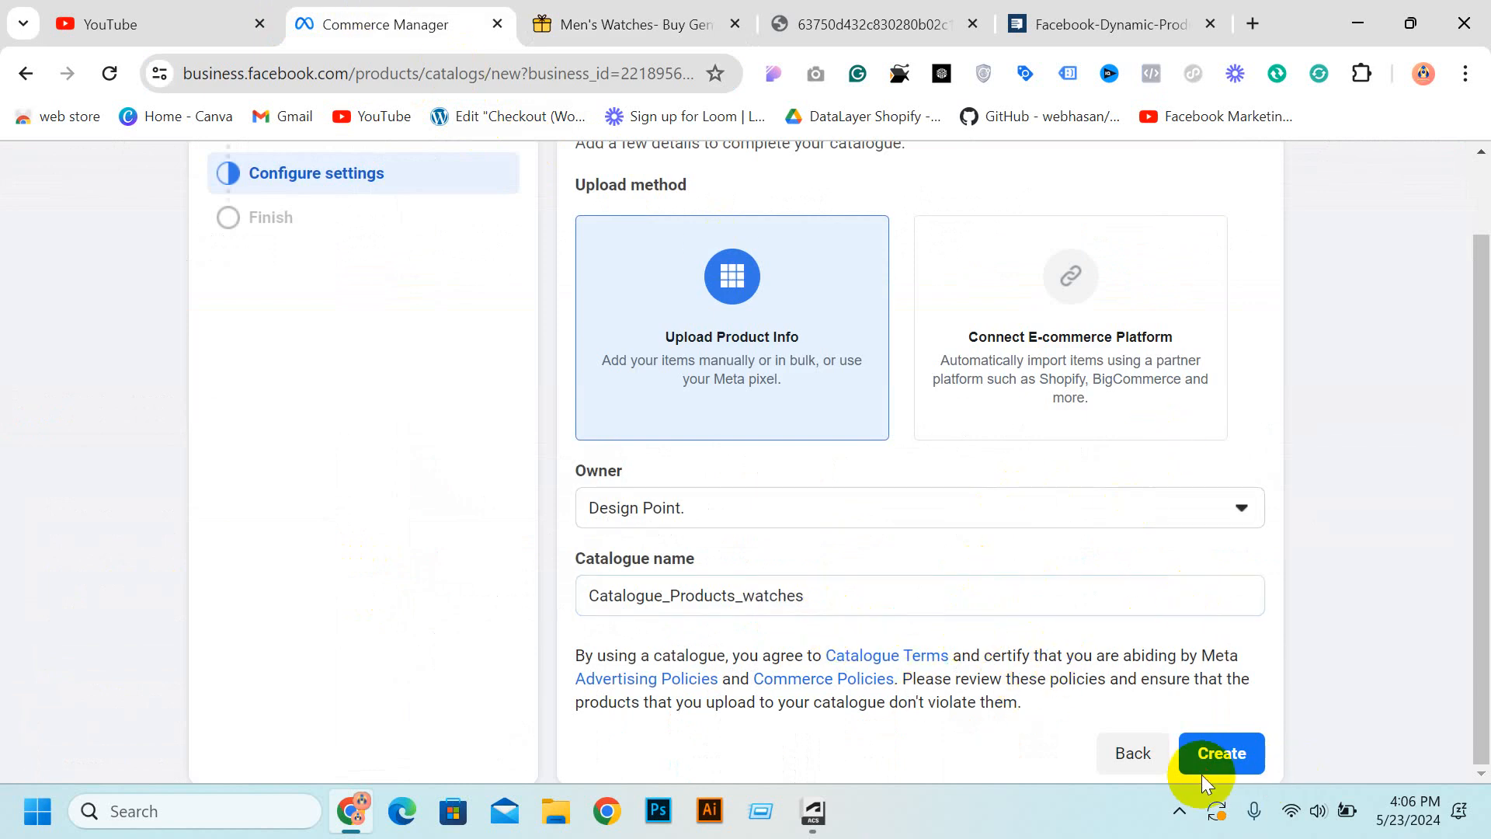
pyautogui.click(1205, 757)
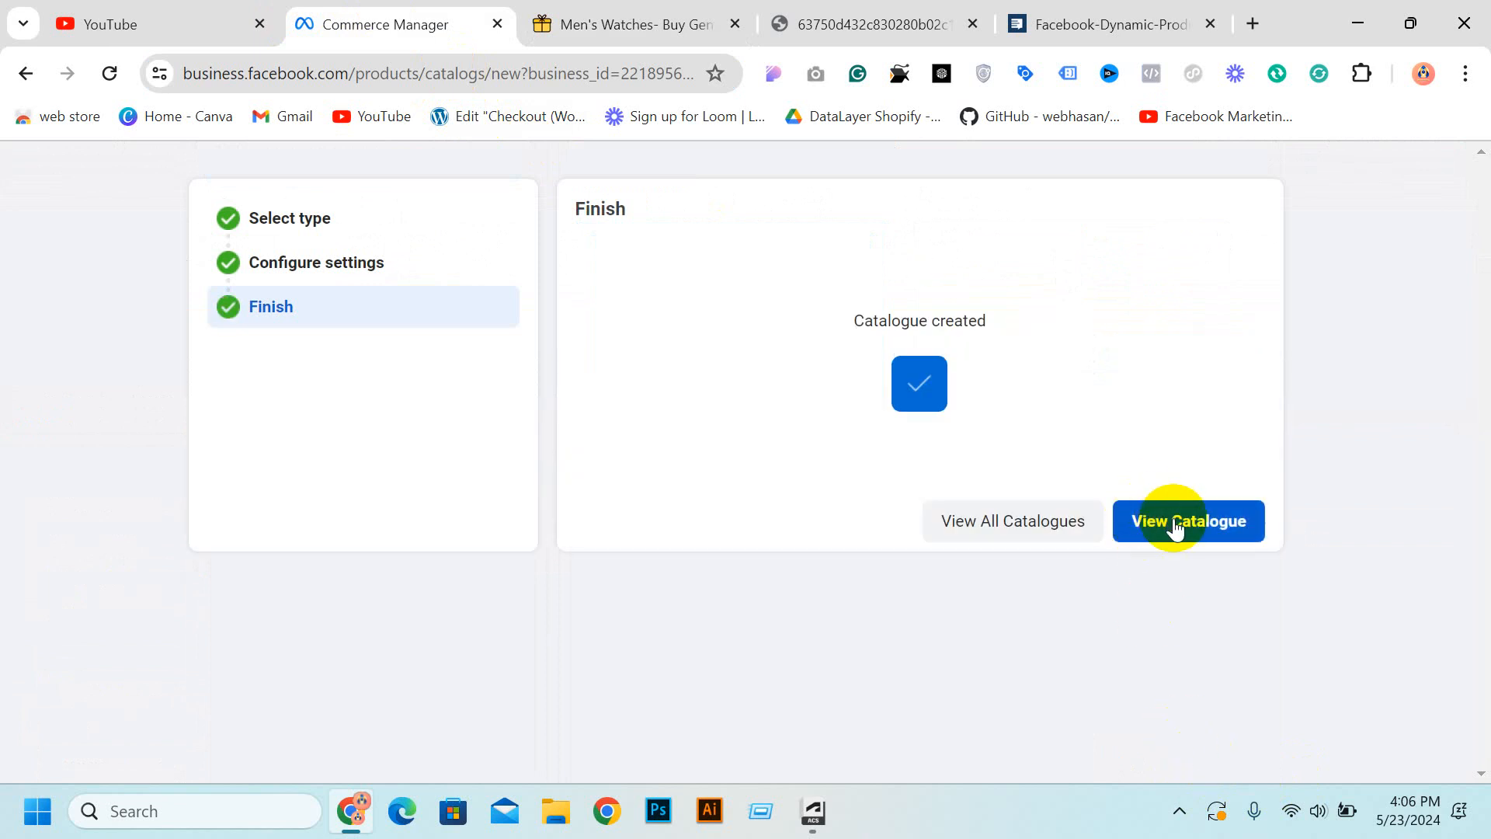
pyautogui.click(1176, 526)
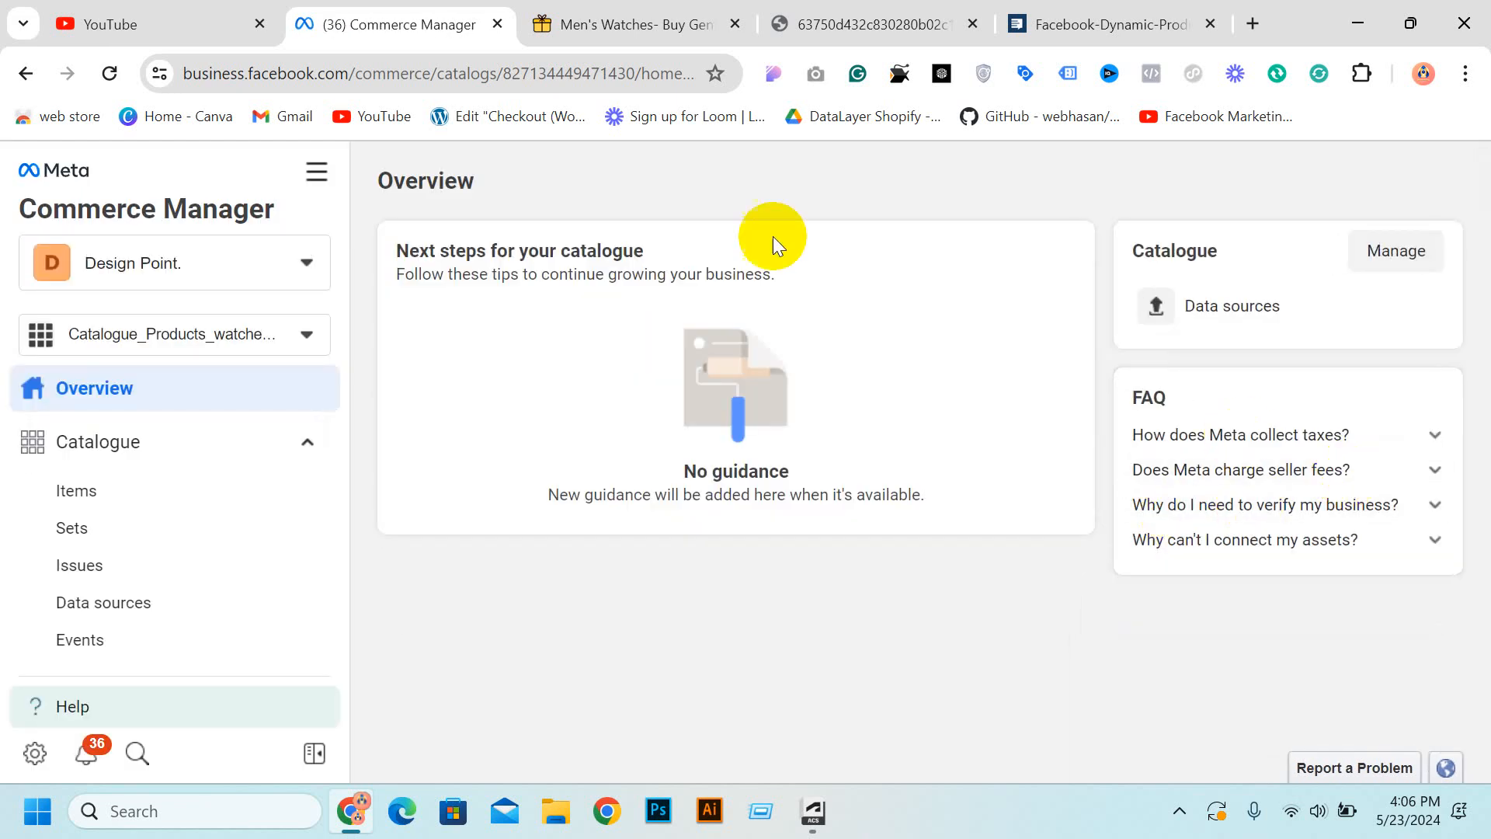
# Check the business's list of catalogues and look over the new catalogue's Sets and Issues pages.
pyautogui.click(181, 332)
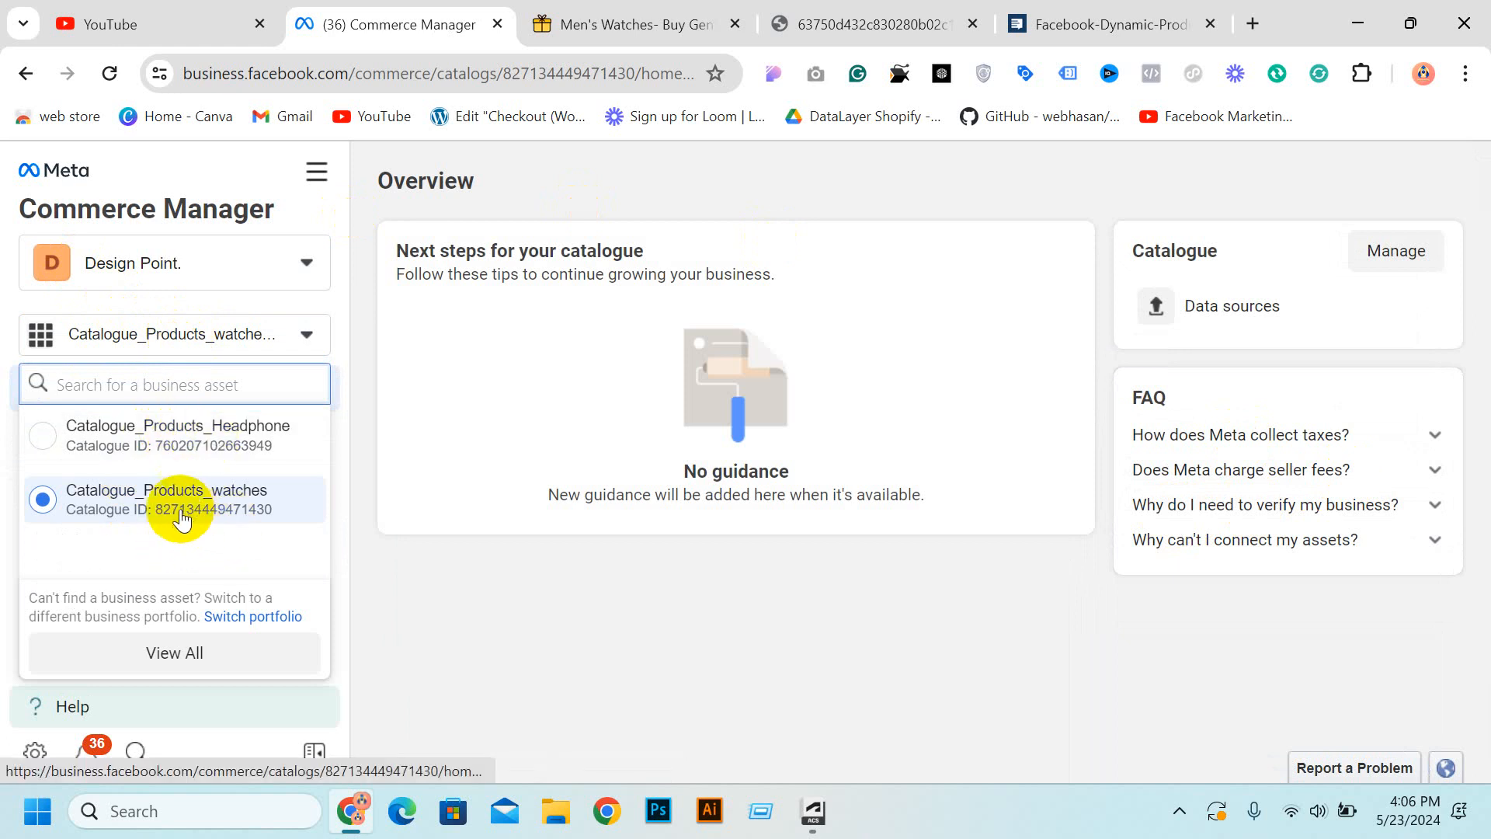
pyautogui.click(518, 573)
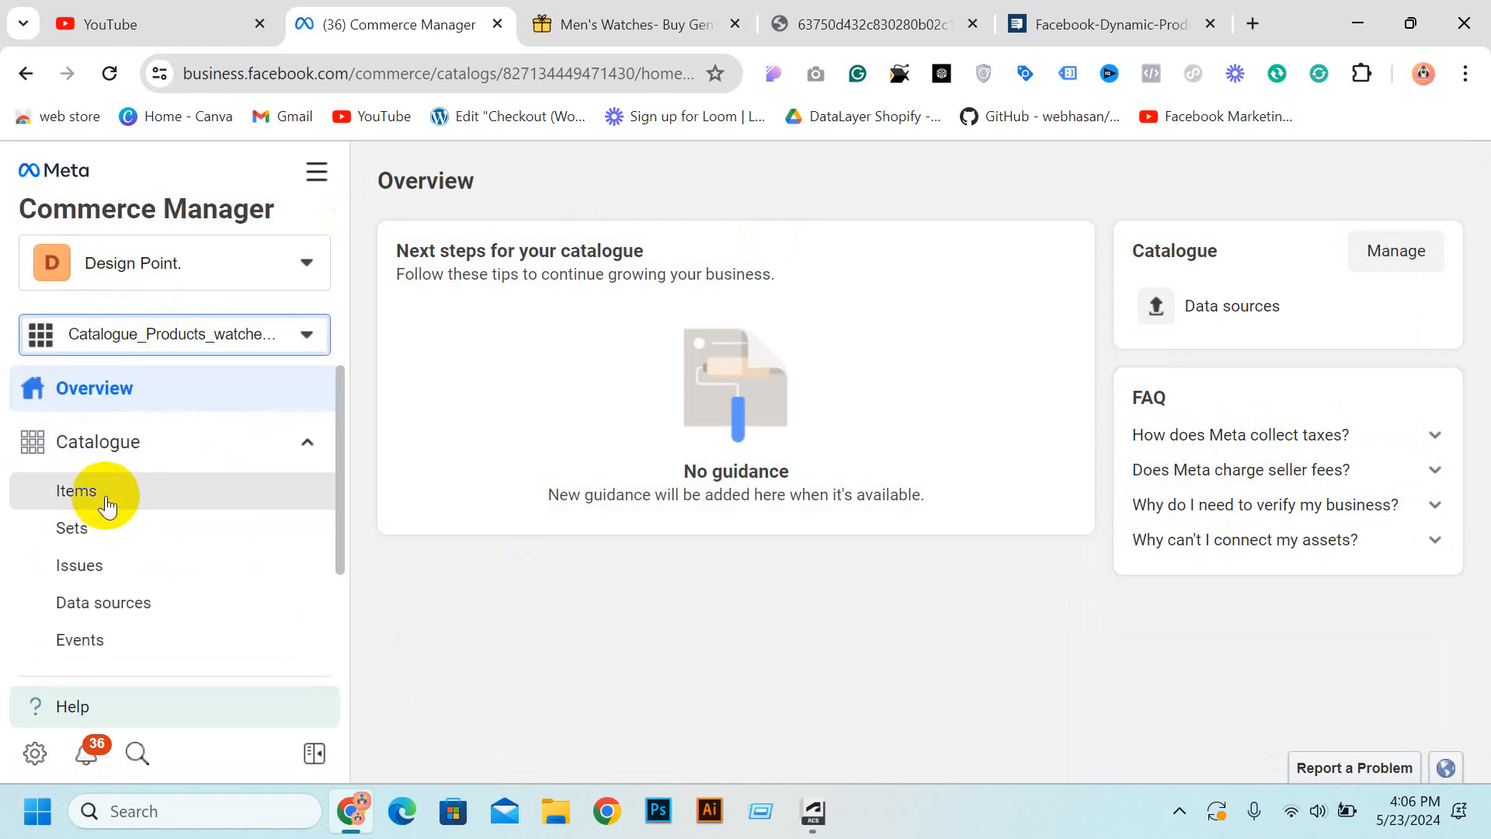
pyautogui.scroll(-2, 107, 506)
pyautogui.click(129, 412)
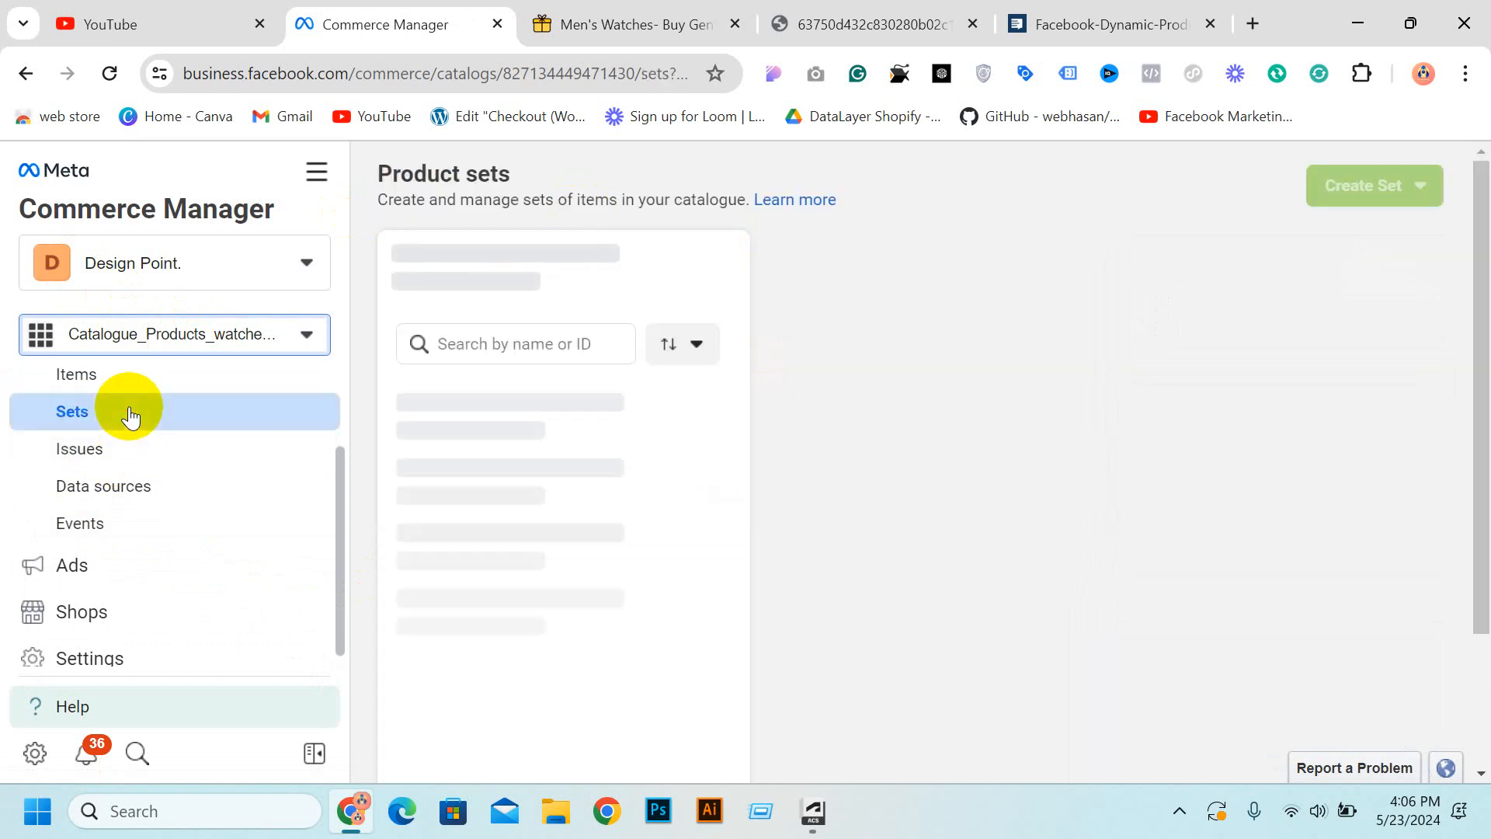
pyautogui.click(103, 449)
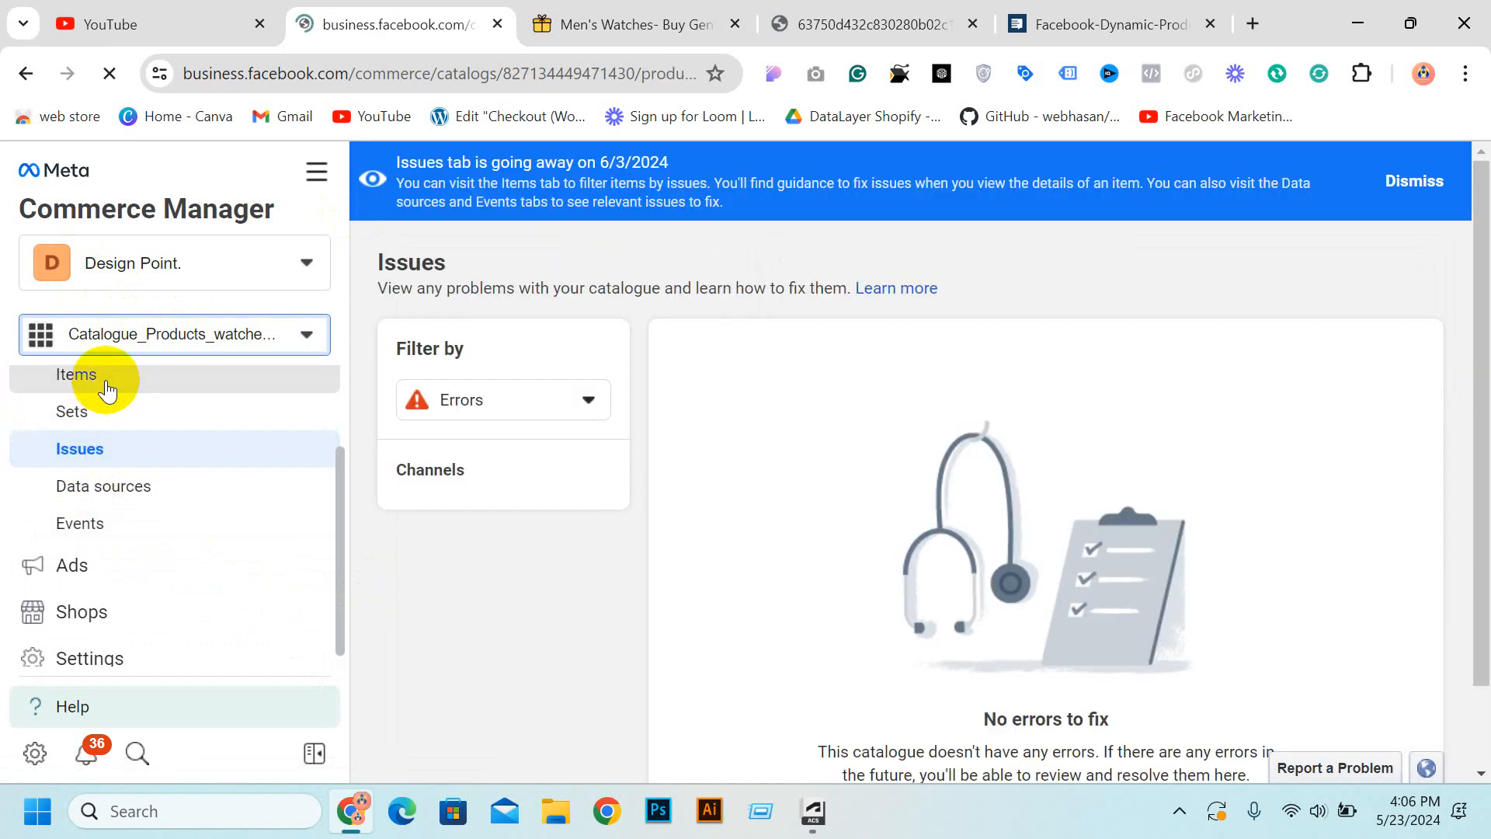
# Open the catalogue's Items page and start adding items to it.
pyautogui.click(106, 388)
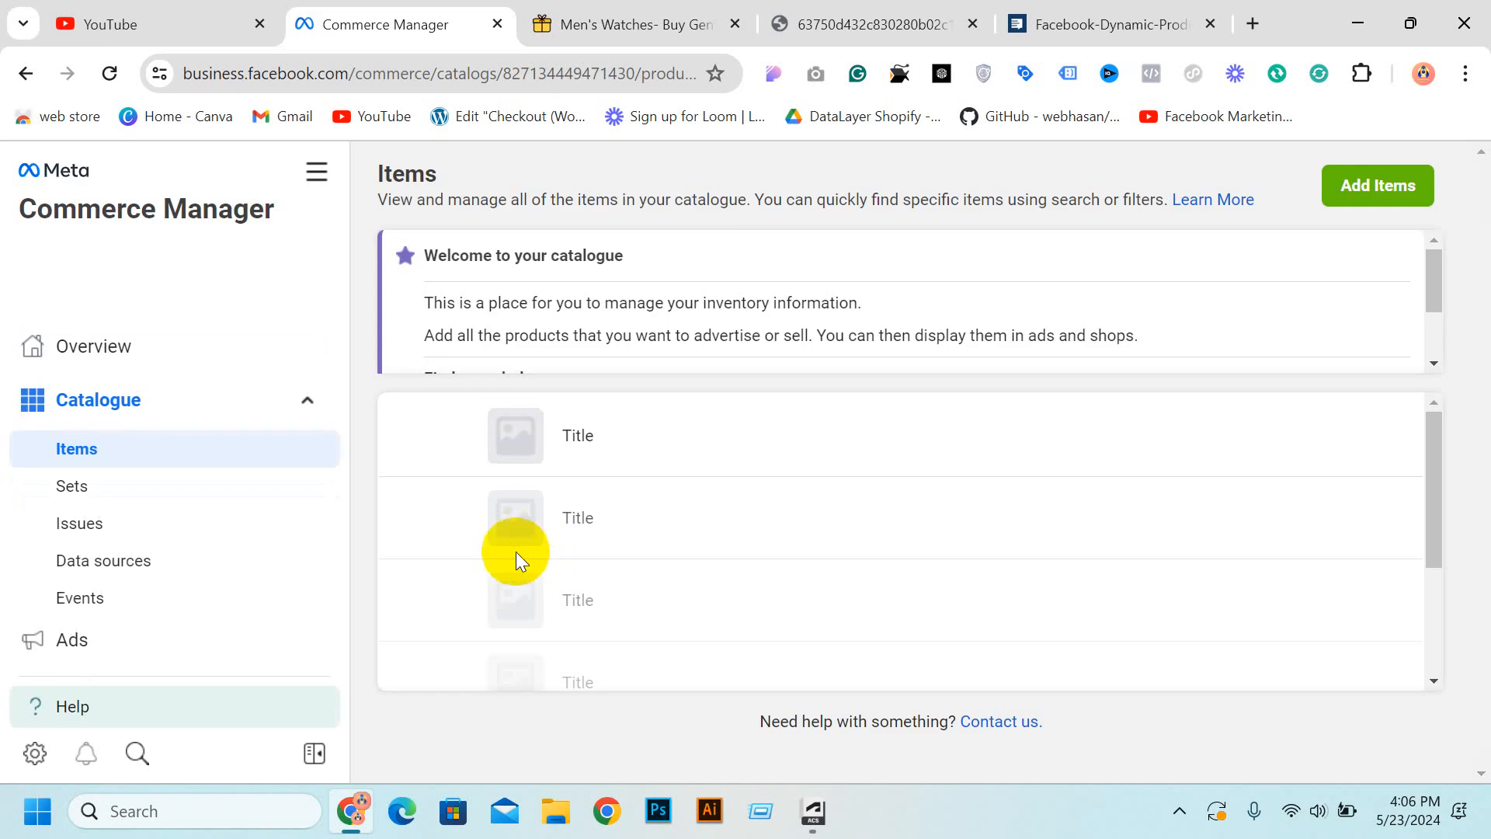
pyautogui.click(1395, 190)
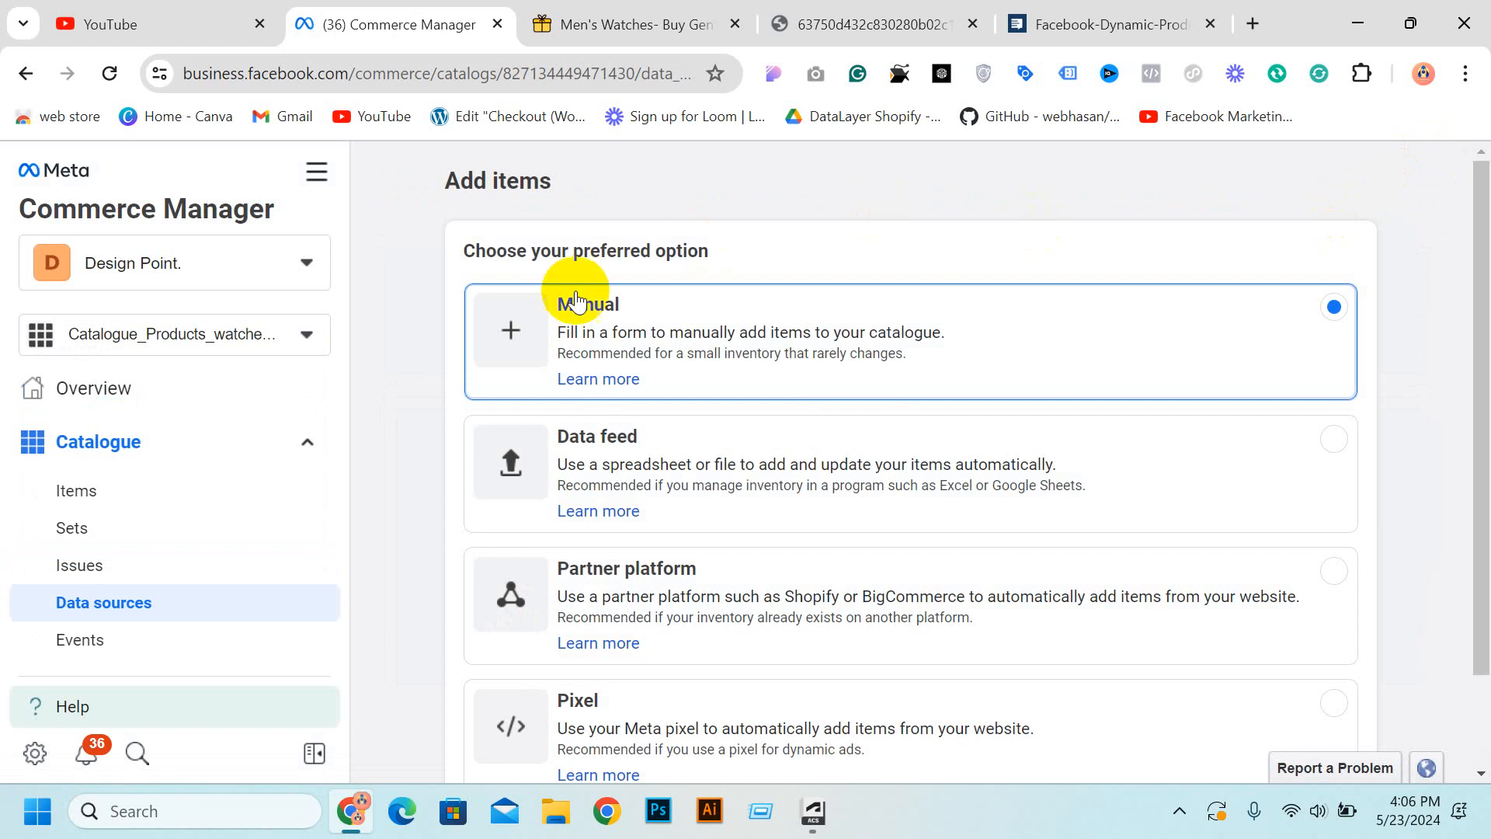
pyautogui.scroll(-1, 353, 438)
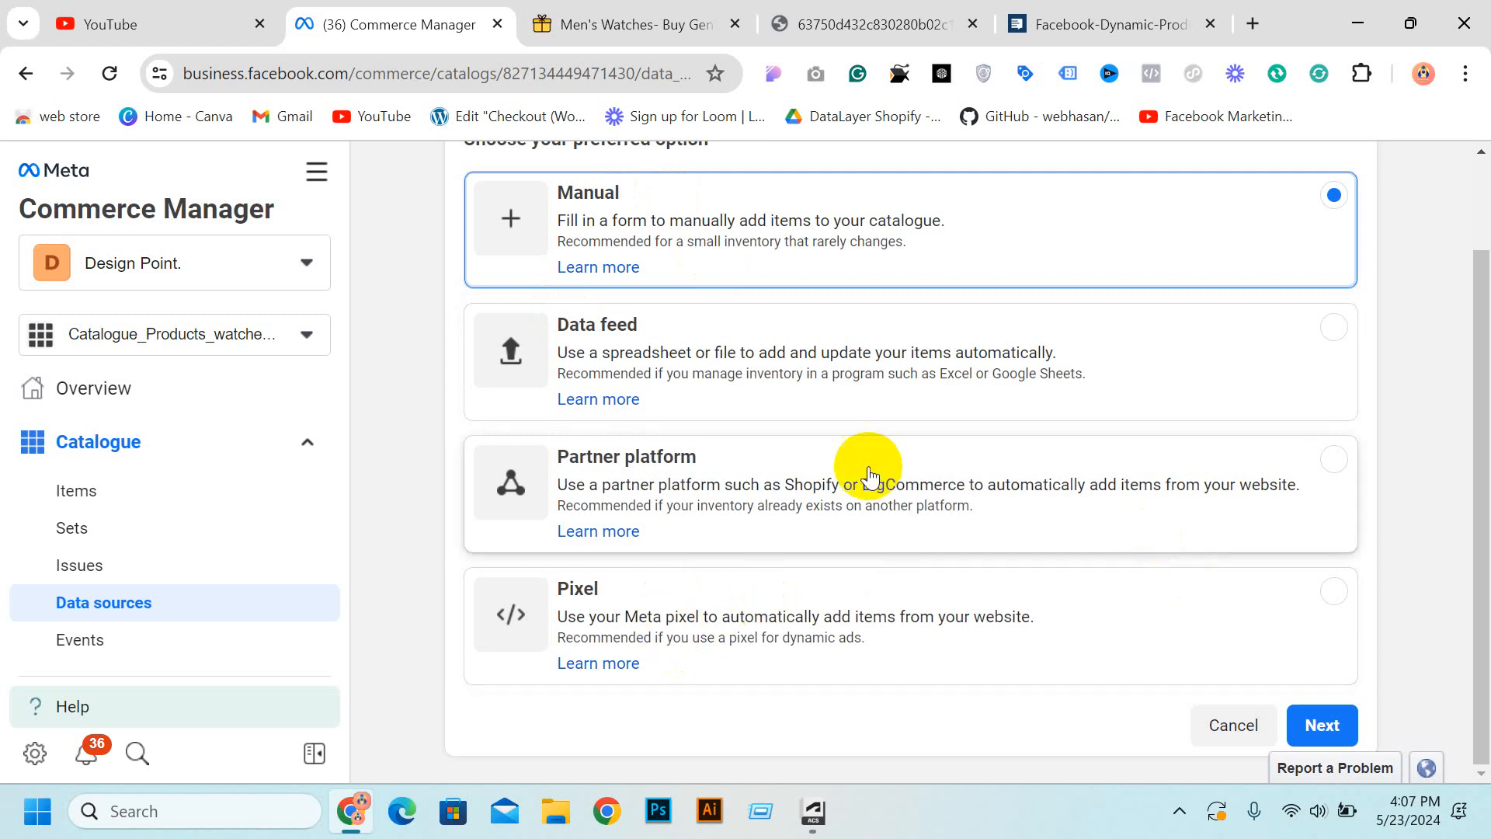
pyautogui.click(727, 661)
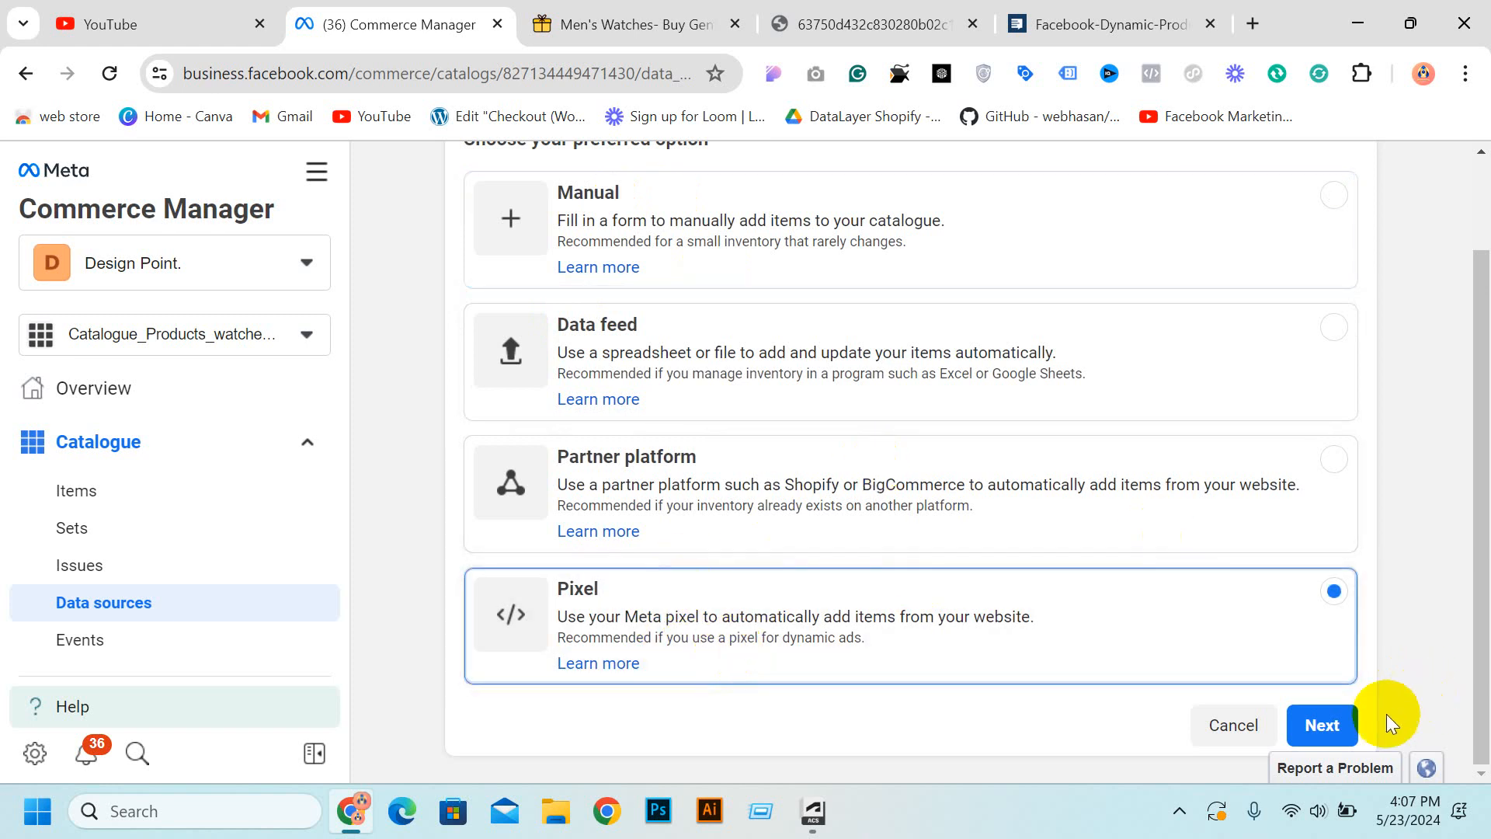
pyautogui.click(1318, 724)
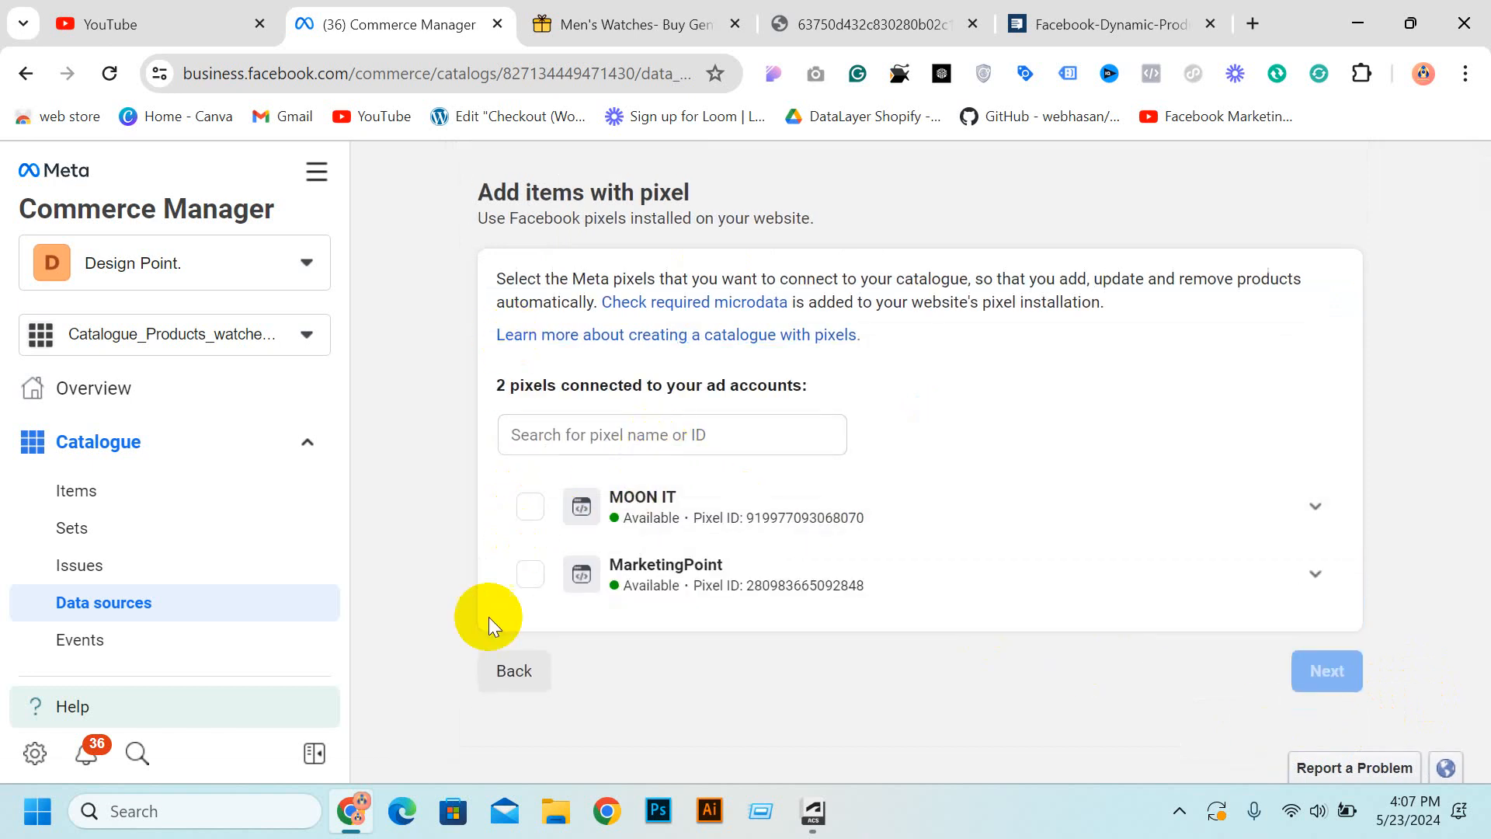
pyautogui.click(499, 673)
pyautogui.scroll(-2, 609, 713)
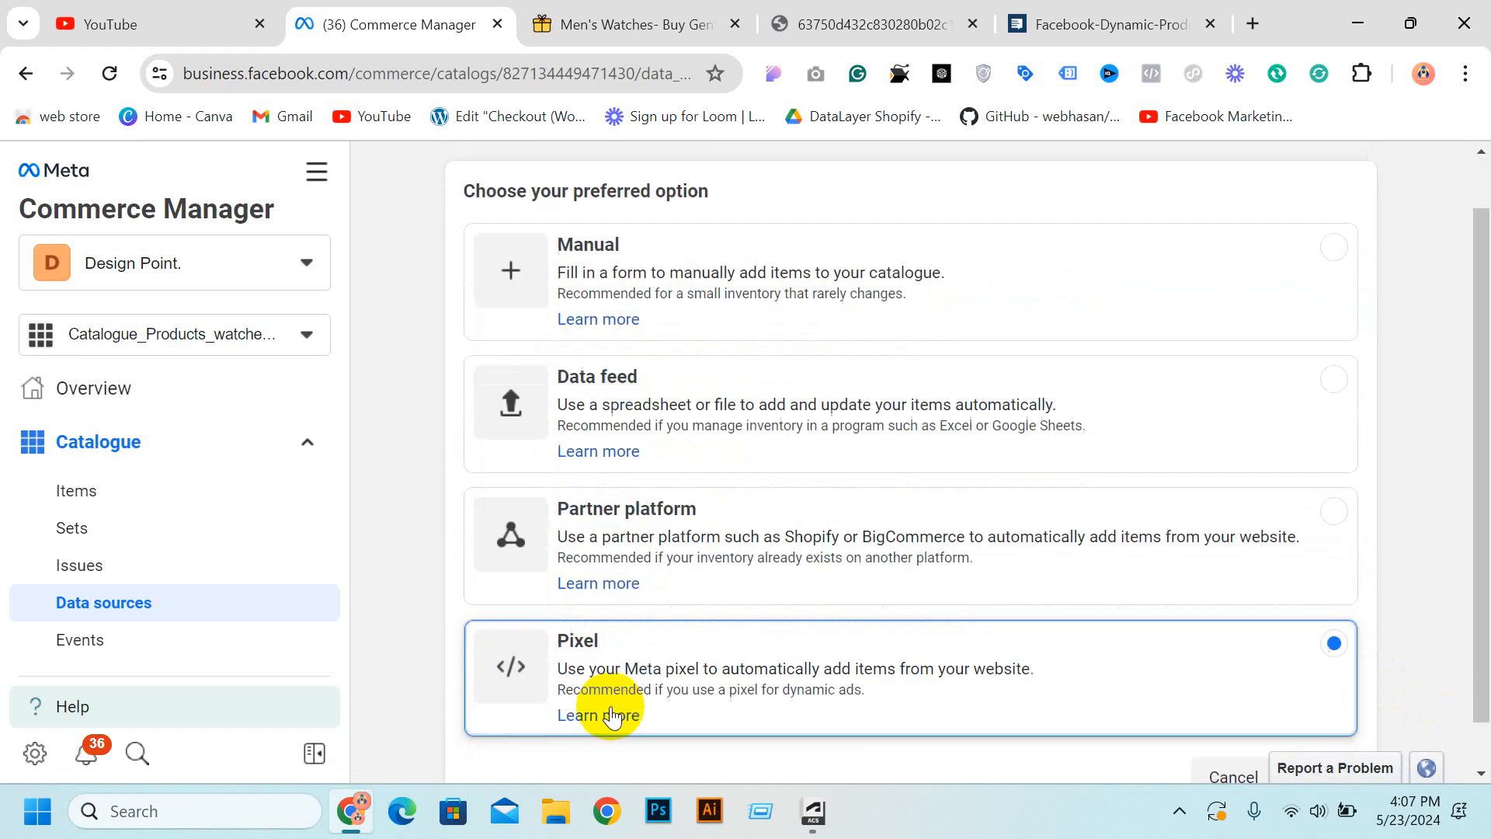
pyautogui.scroll(2, 629, 466)
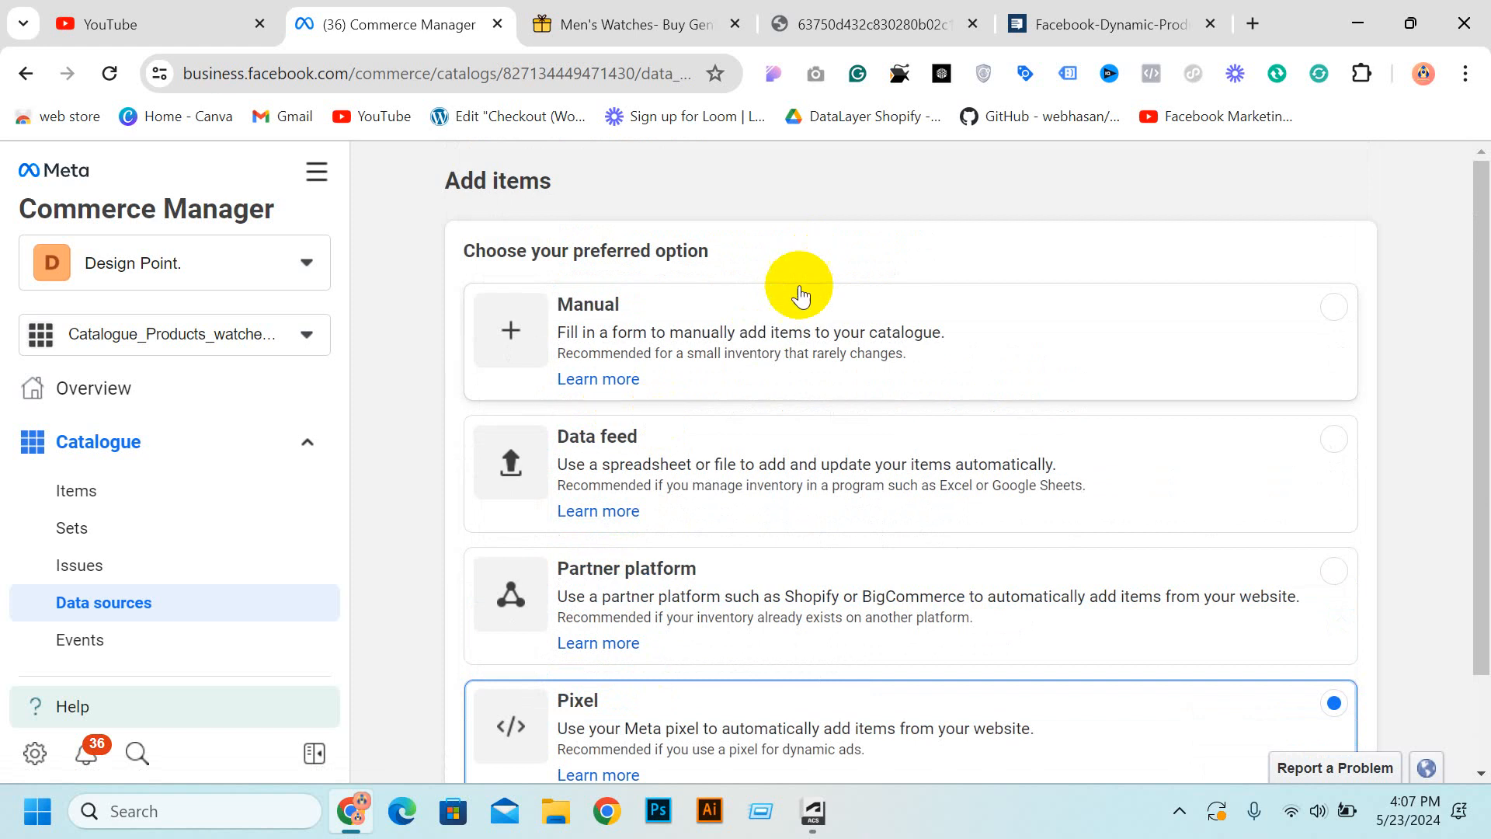
# Choose the Manual method for adding items and continue to the blank item form.
pyautogui.scroll(-2, 792, 286)
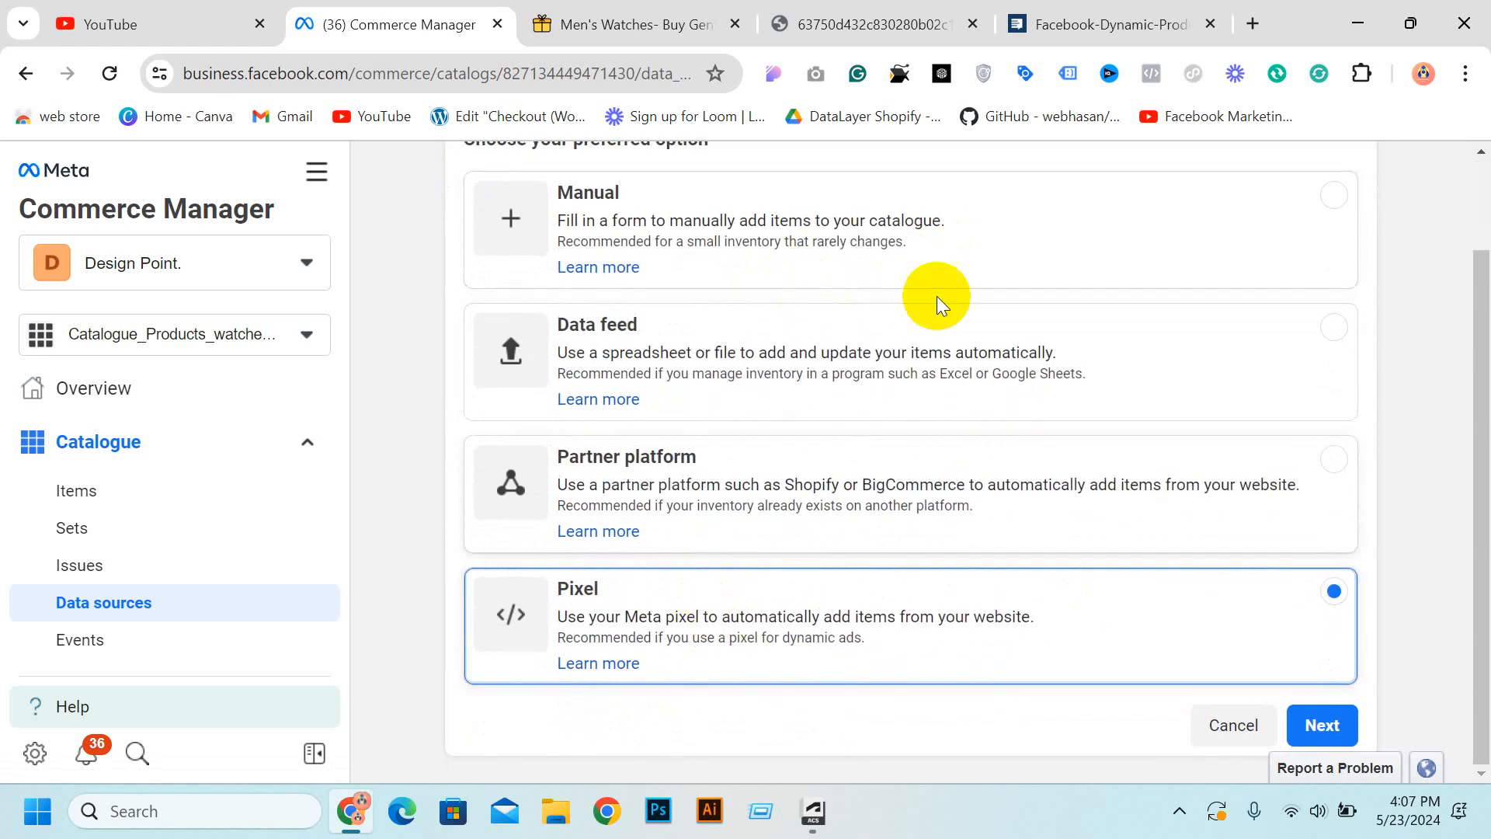
pyautogui.click(605, 208)
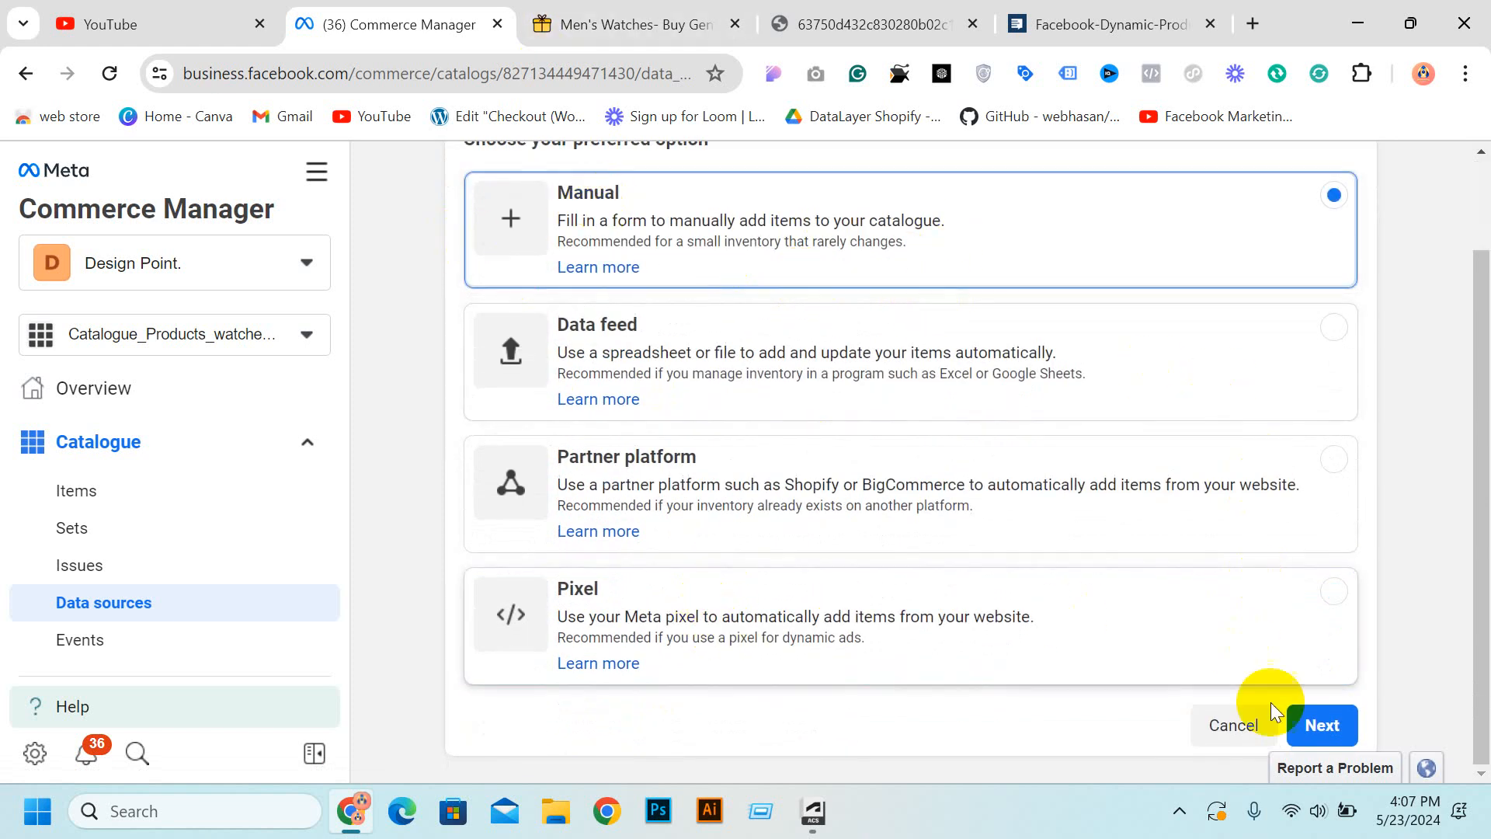
pyautogui.click(1337, 742)
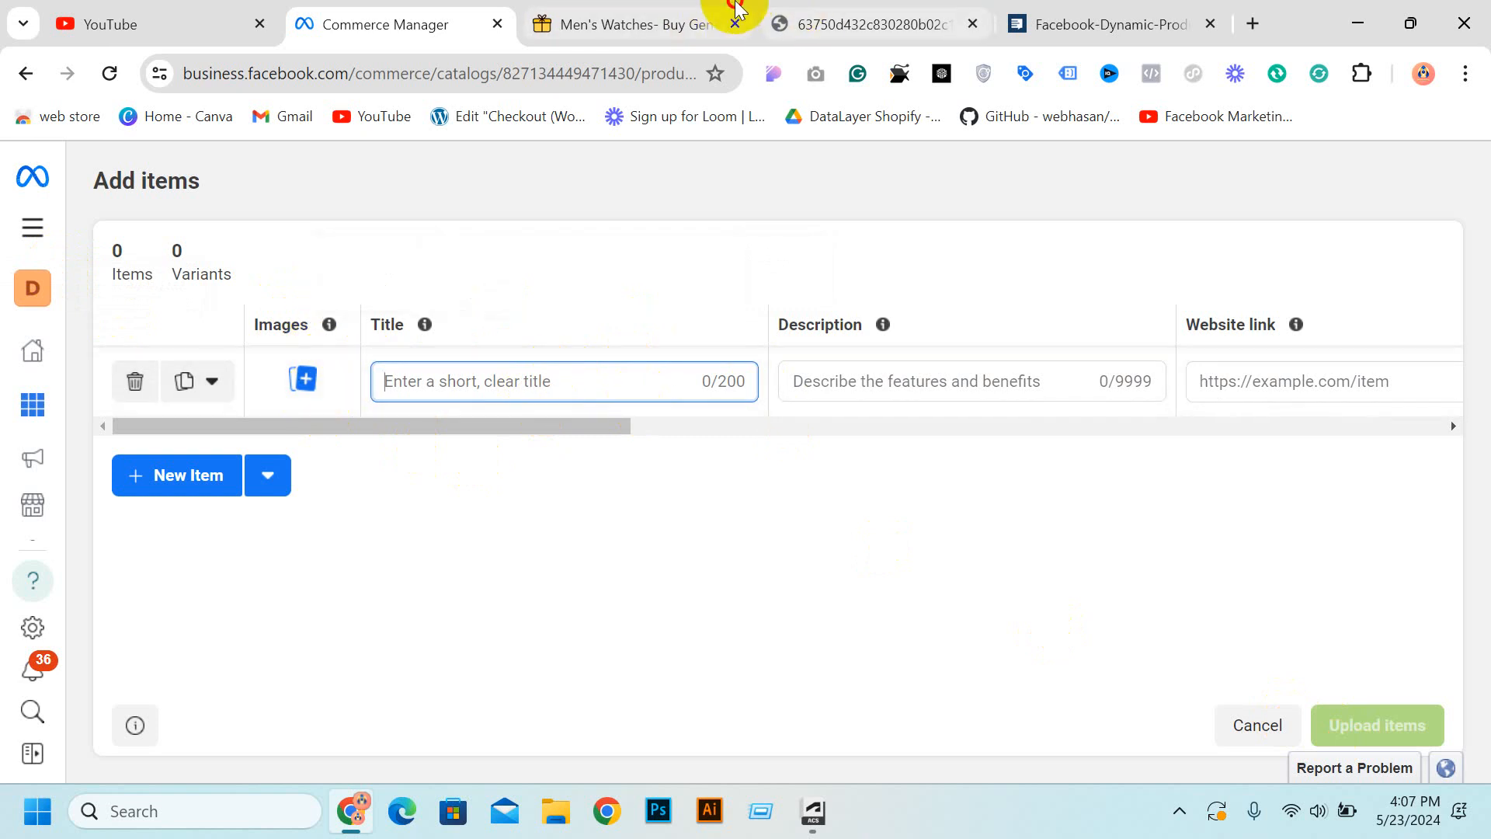
# Switch to BD Shop's Men's Watches page and open the Zeblaze Ares 2 Stylish Rough Smartwatch in a new tab.
pyautogui.click(736, 10)
pyautogui.scroll(-4, 738, 320)
pyautogui.middleClick(499, 422)
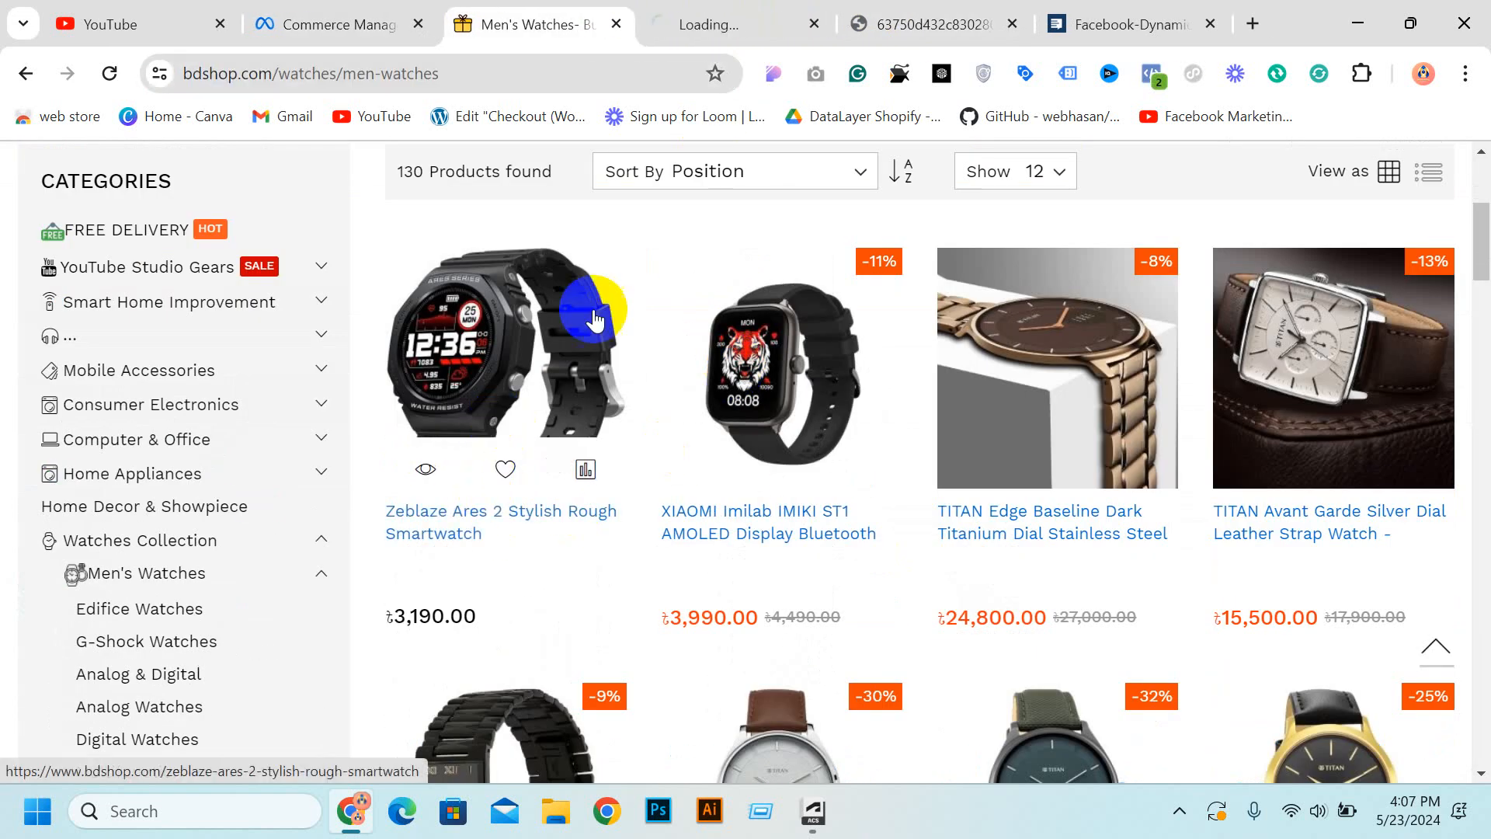
pyautogui.click(724, 11)
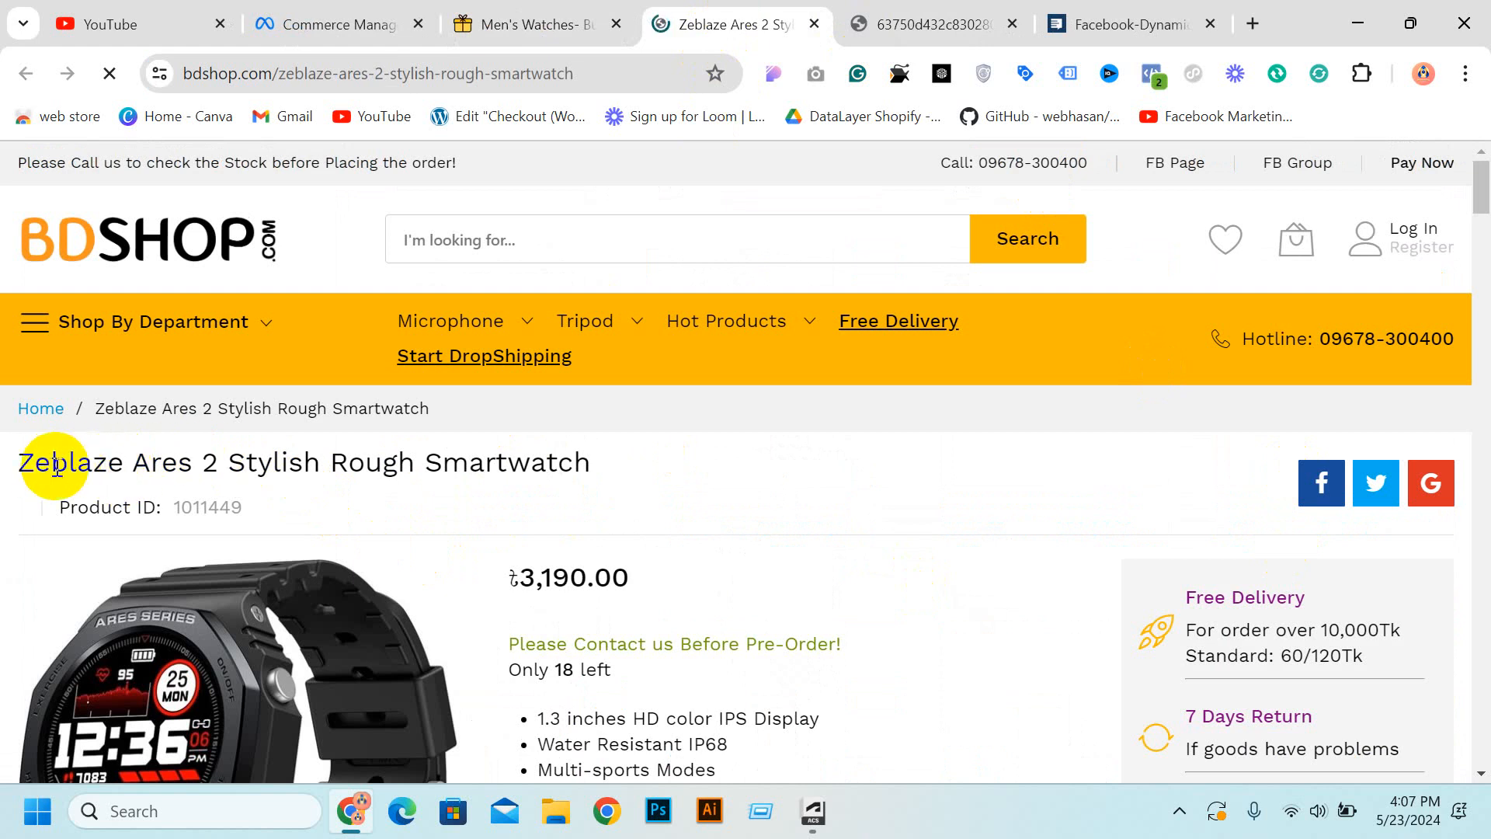
# Copy "Stylish Rough Smartwatch" from the product heading and enter it as the new item's title in Commerce Manager.
pyautogui.moveTo(614, 458); pyautogui.dragTo(242, 473)
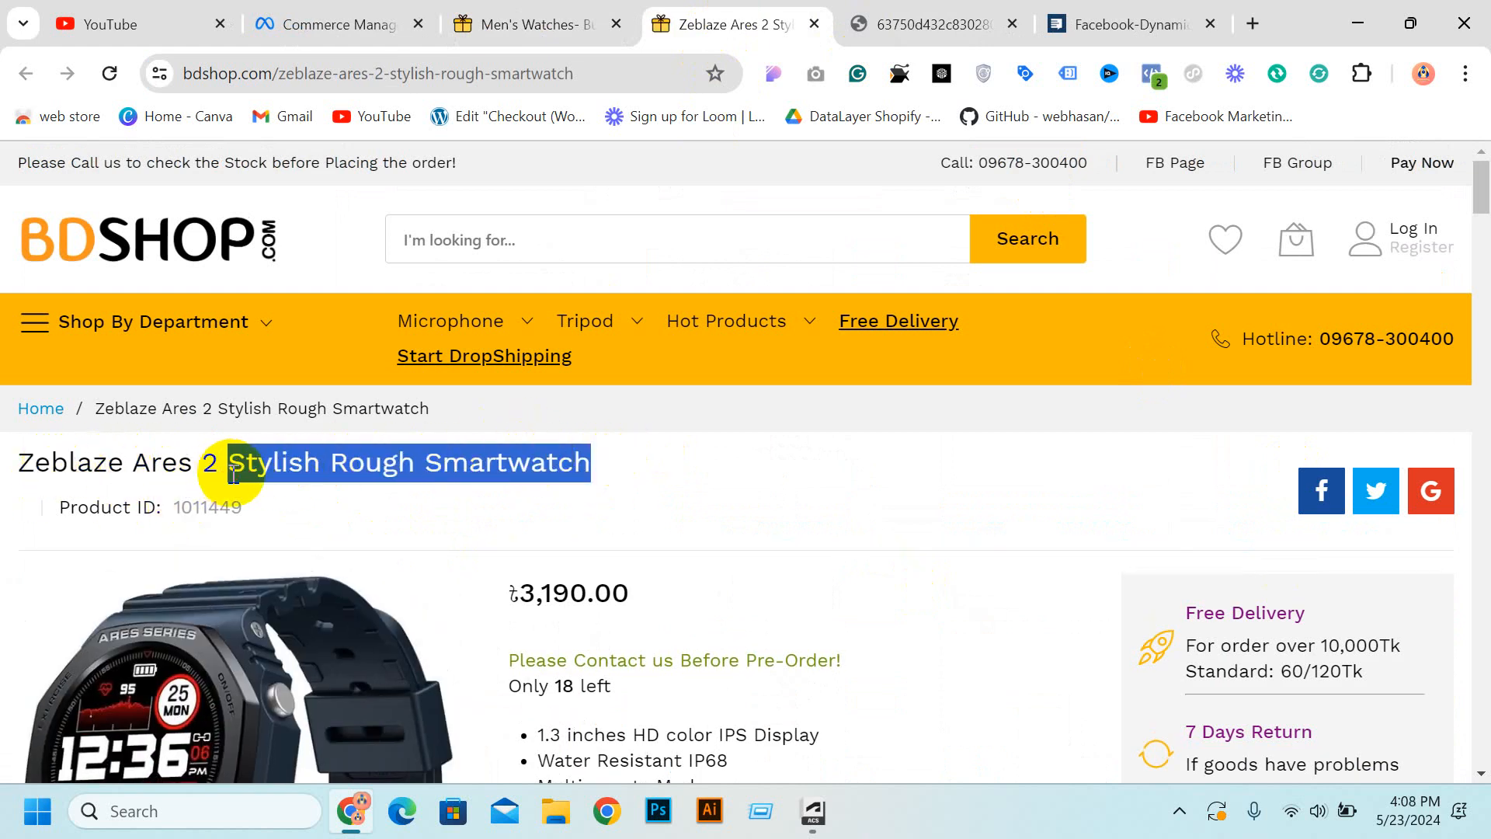
pyautogui.click(293, 24)
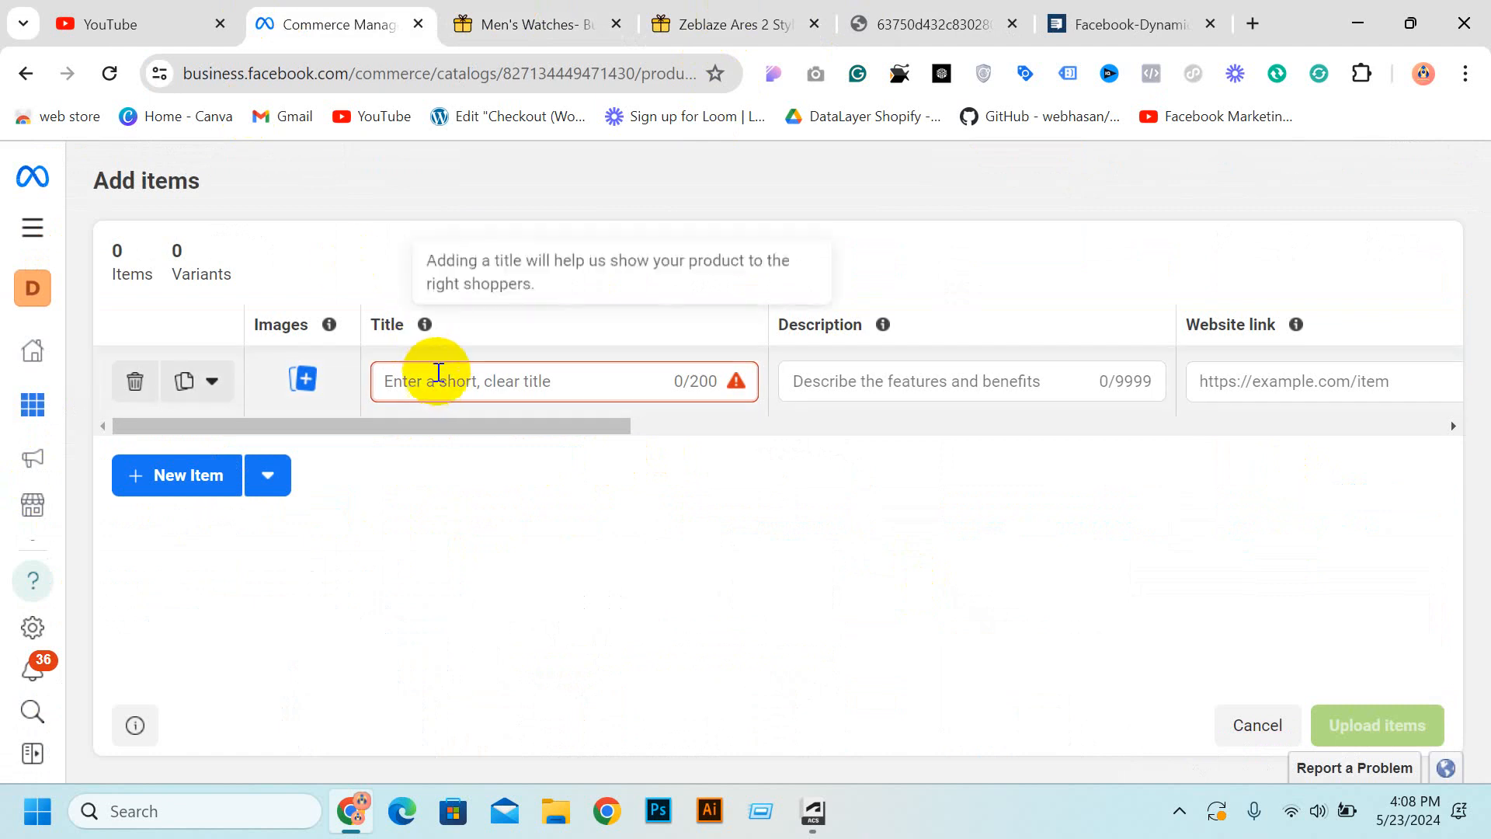
pyautogui.click(439, 373)
pyautogui.write('Stylish Rough Smartwatch')
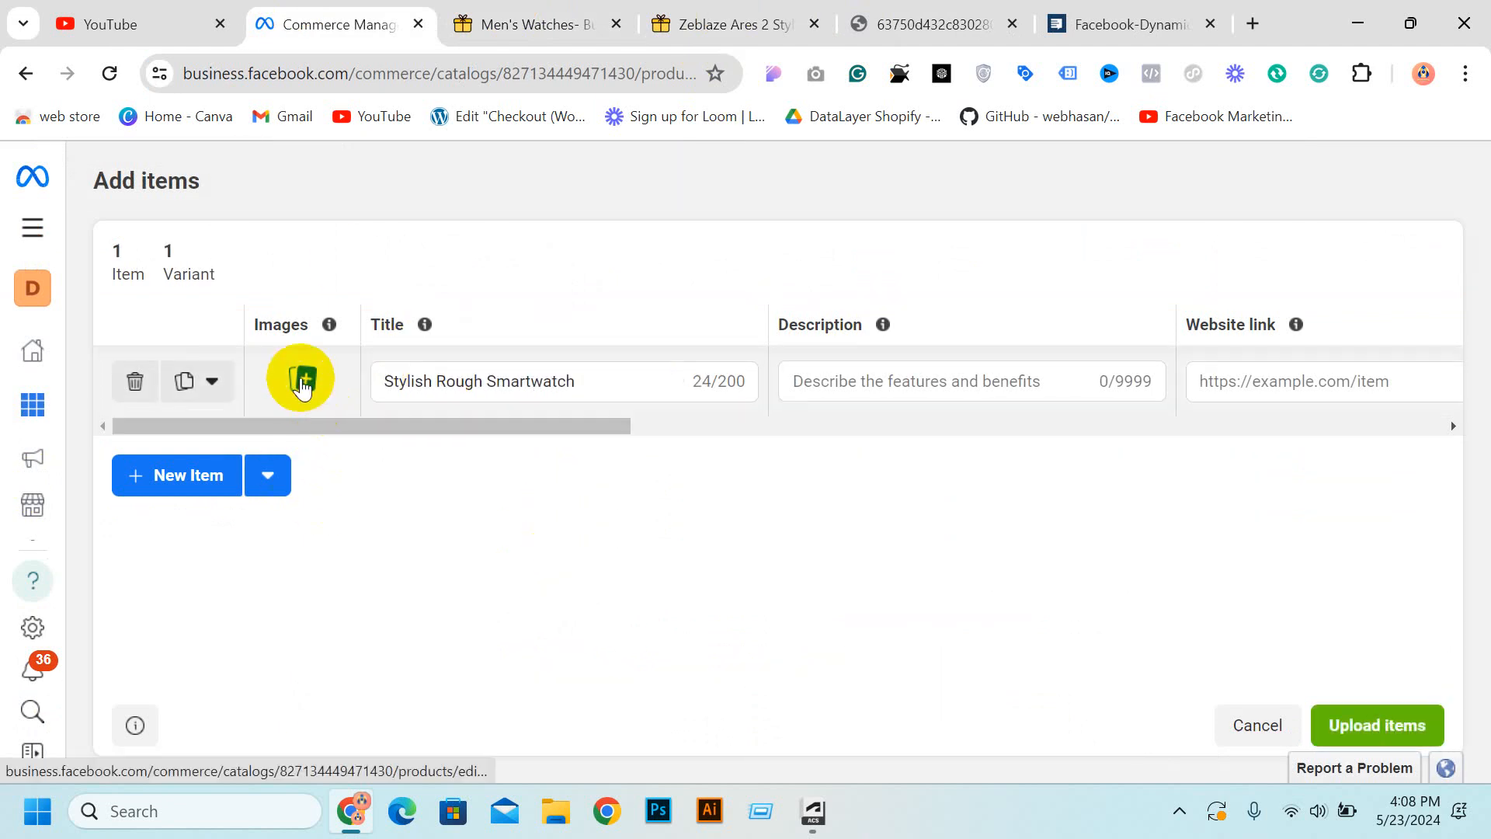
# Enlarge the green Zeblaze watch photo on BD Shop and save it as a JPEG in the Downloads folder.
pyautogui.click(765, 19)
pyautogui.scroll(-4, 271, 409)
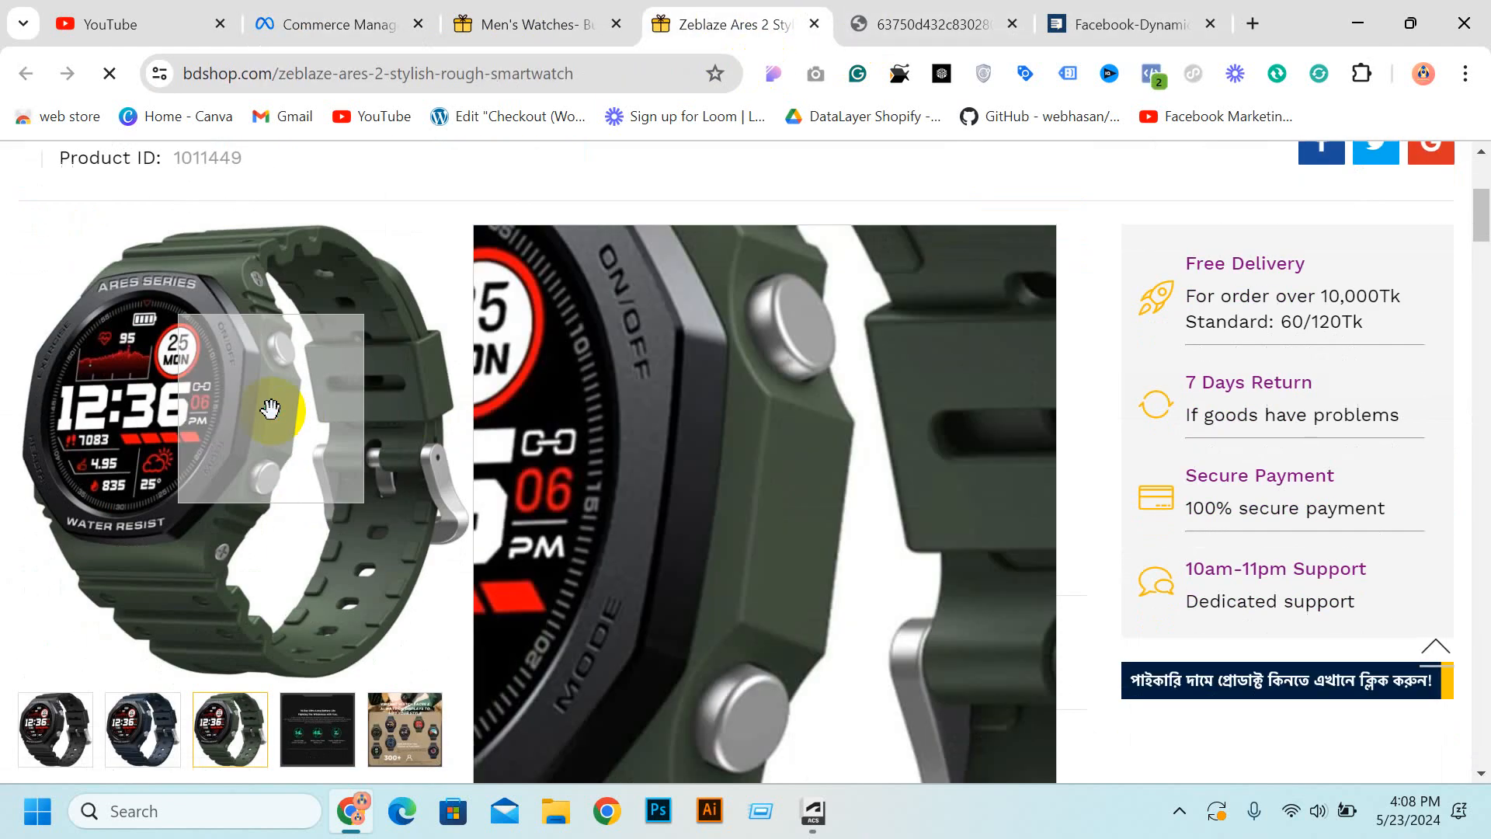
pyautogui.rightClick(270, 409)
pyautogui.click(166, 456)
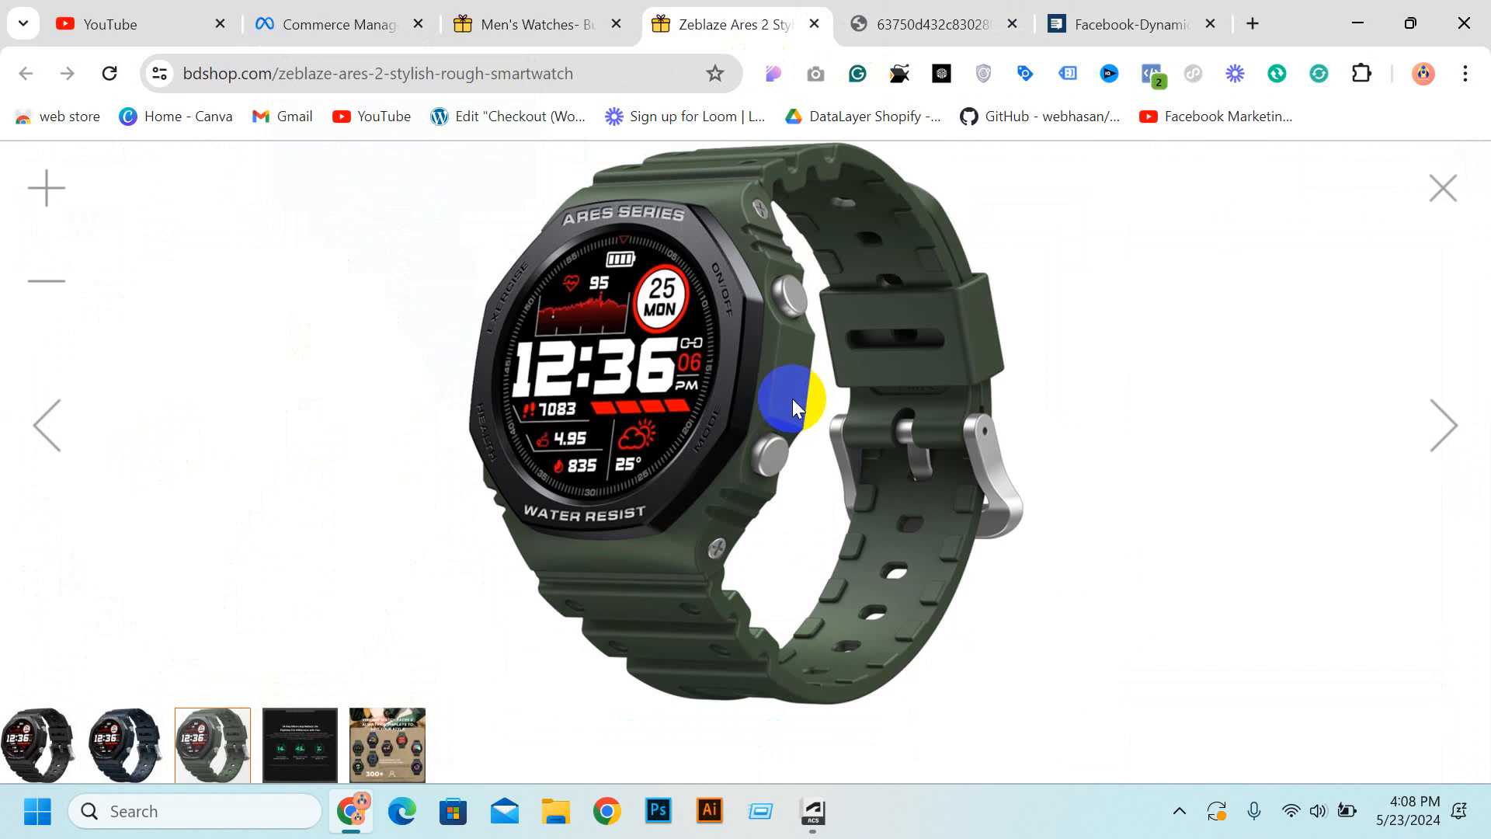
pyautogui.rightClick(794, 405)
pyautogui.click(898, 132)
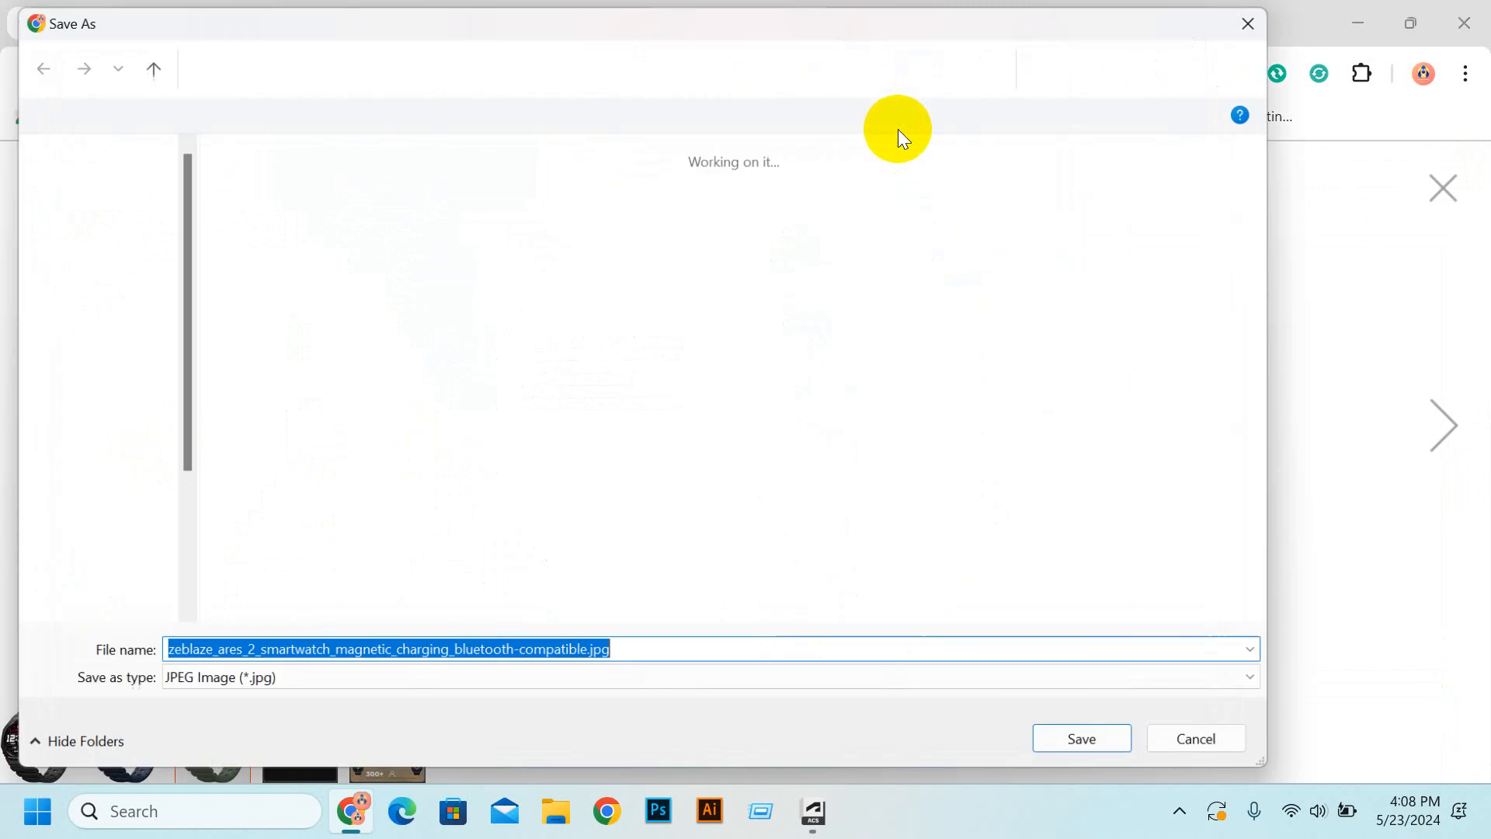
pyautogui.click(101, 272)
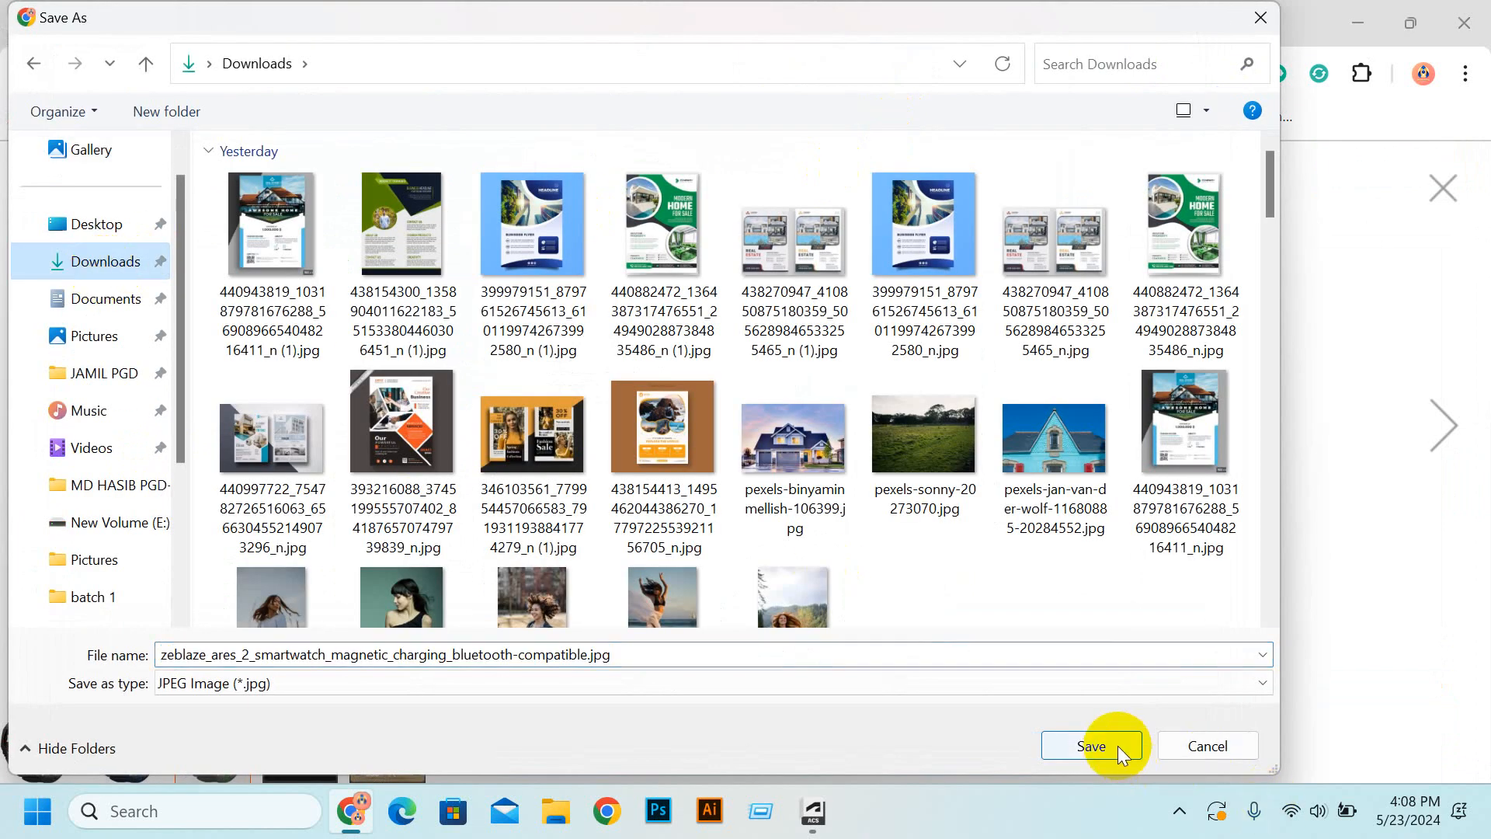
pyautogui.click(1092, 745)
# Return to Commerce Manager and add the downloaded Zeblaze watch photo as the item's main image.
pyautogui.click(376, 11)
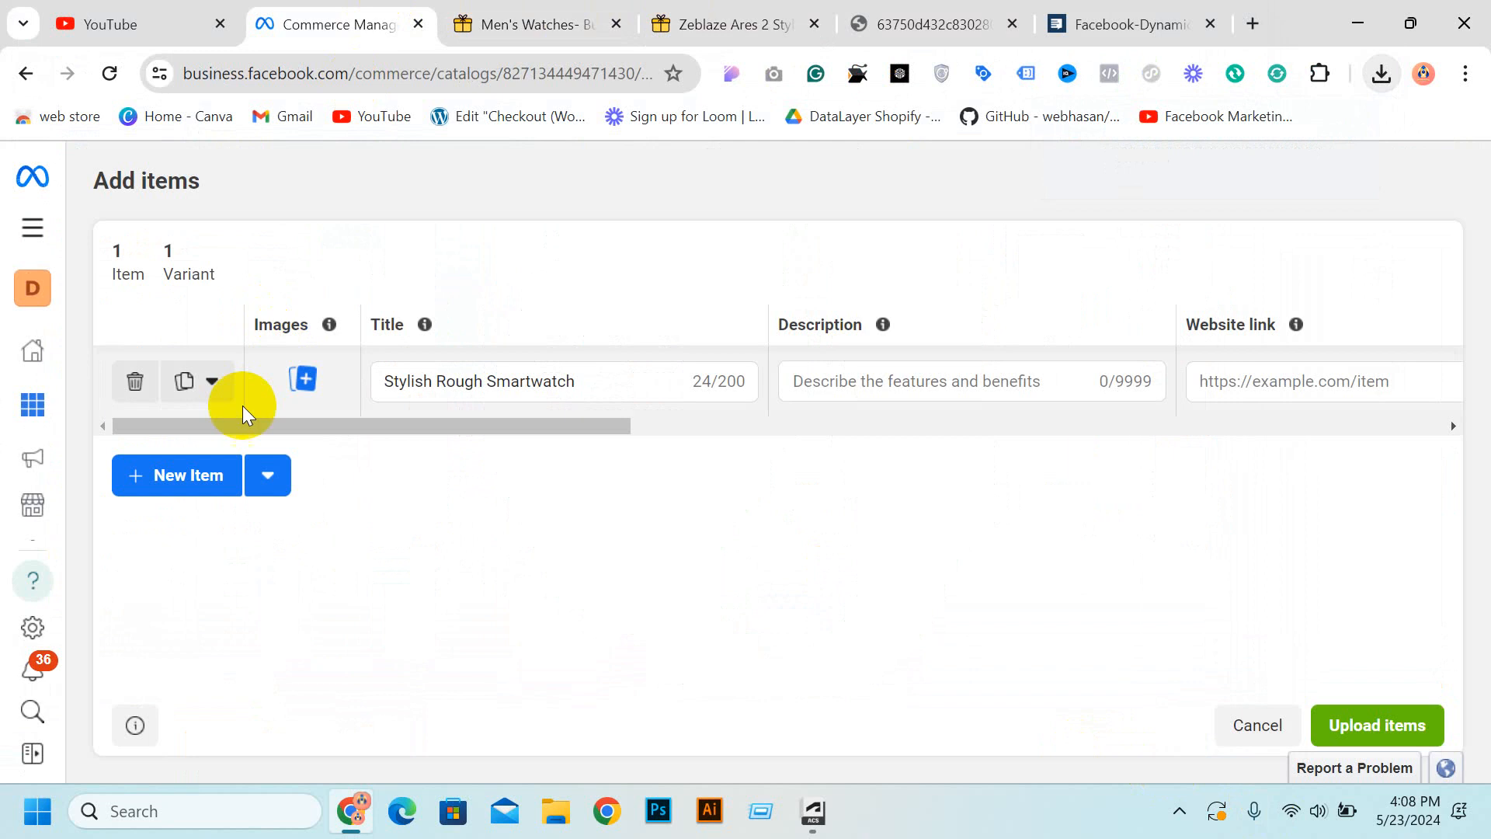
pyautogui.click(300, 381)
pyautogui.click(703, 439)
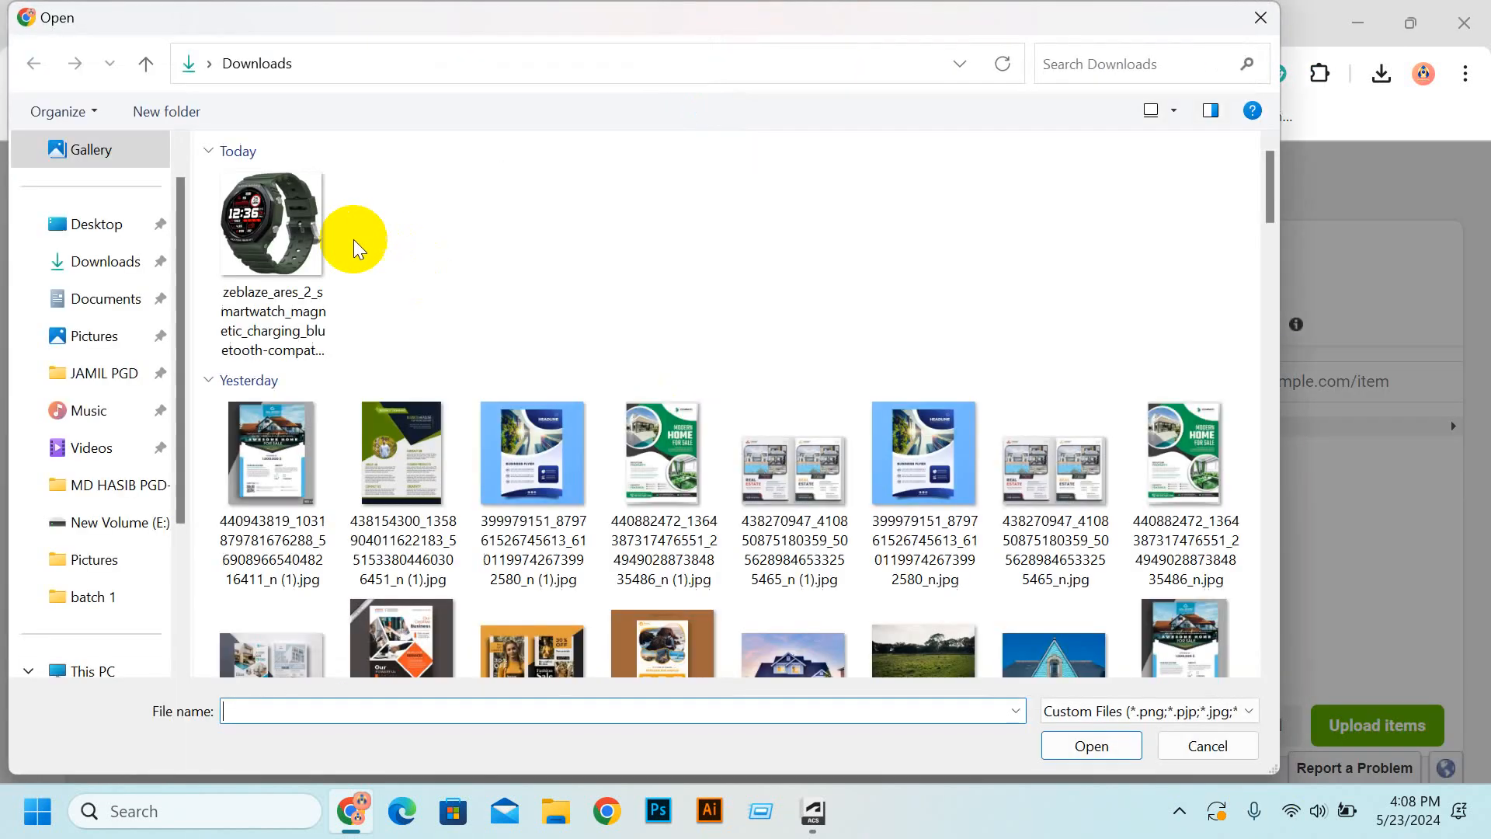
pyautogui.click(292, 230)
pyautogui.doubleClick(292, 230)
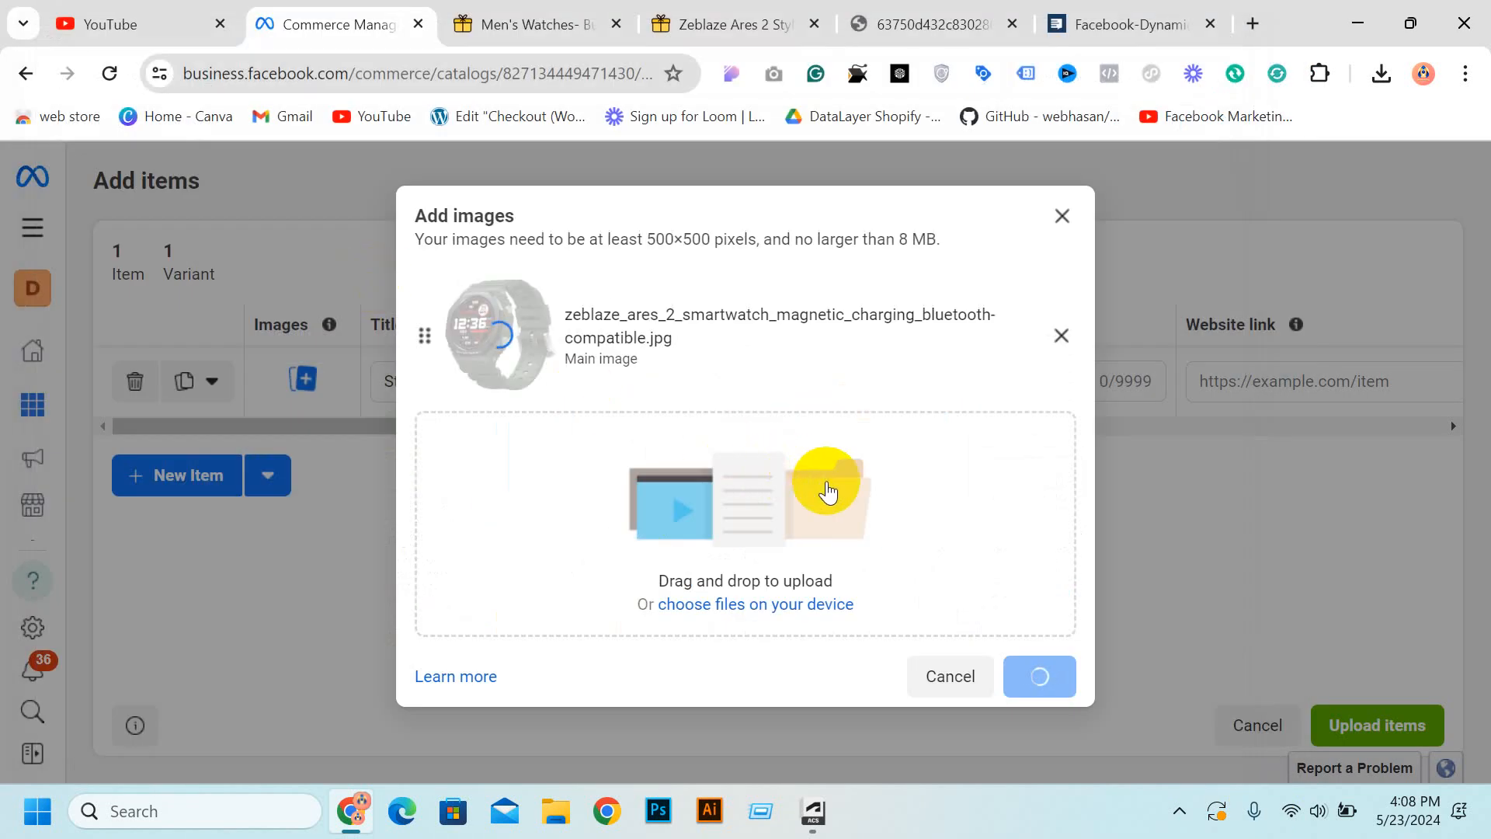
pyautogui.click(1065, 681)
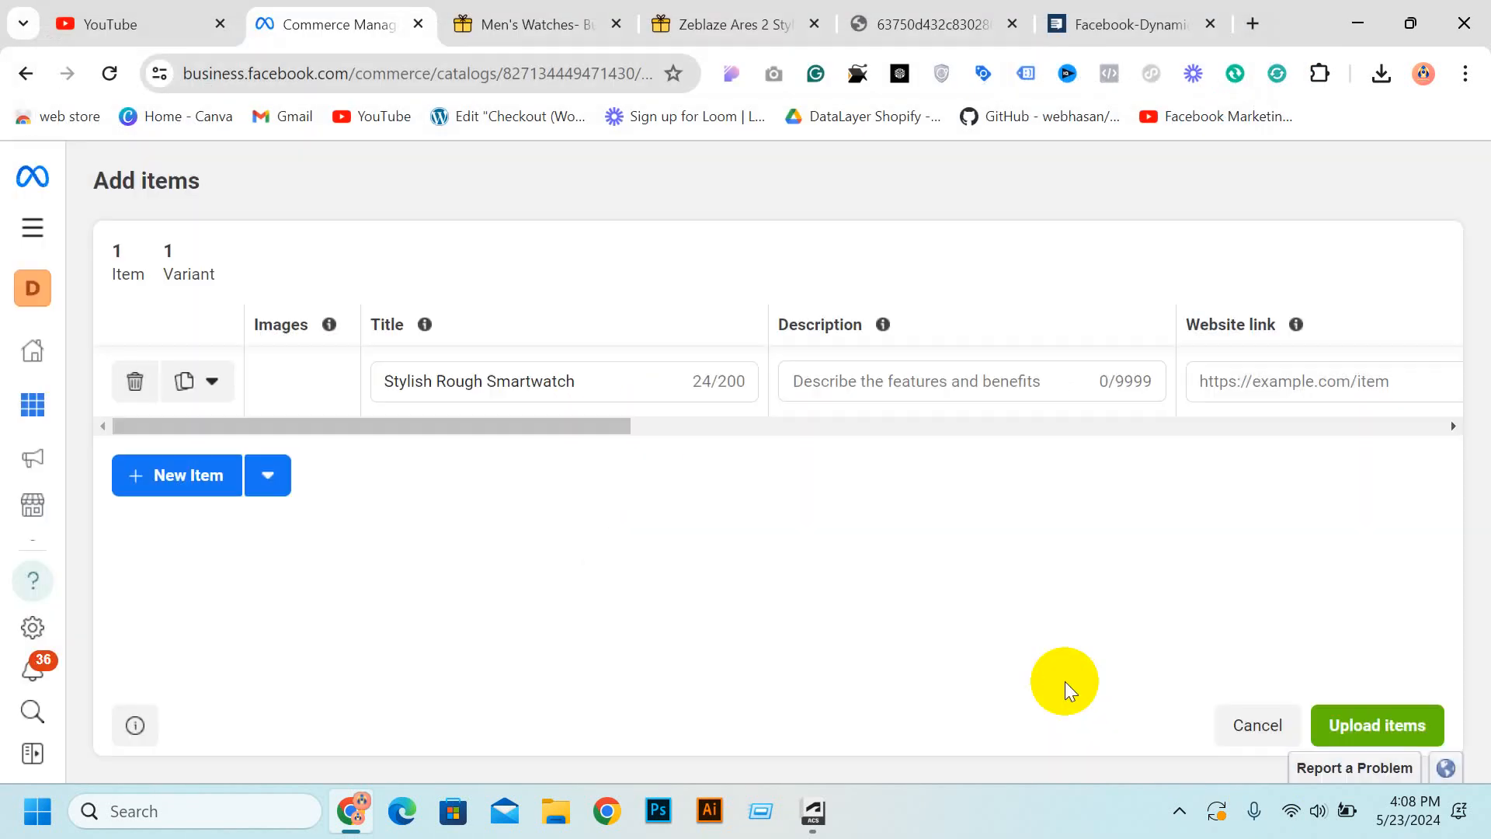
# Return to the Zeblaze product page on BD Shop, close the enlarged photo and copy the feature list from display size to warranty.
pyautogui.click(887, 373)
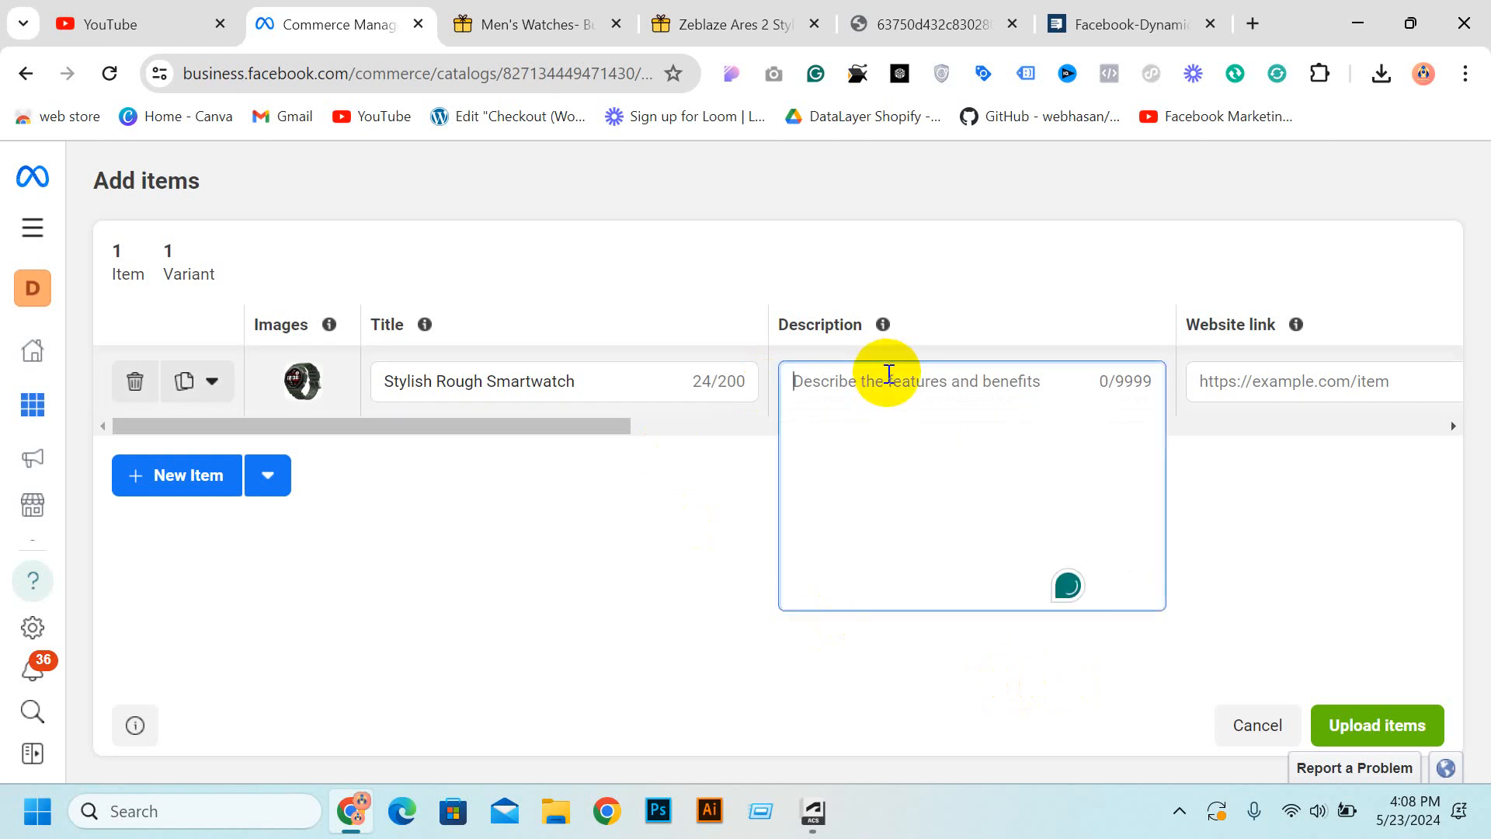
pyautogui.click(677, 8)
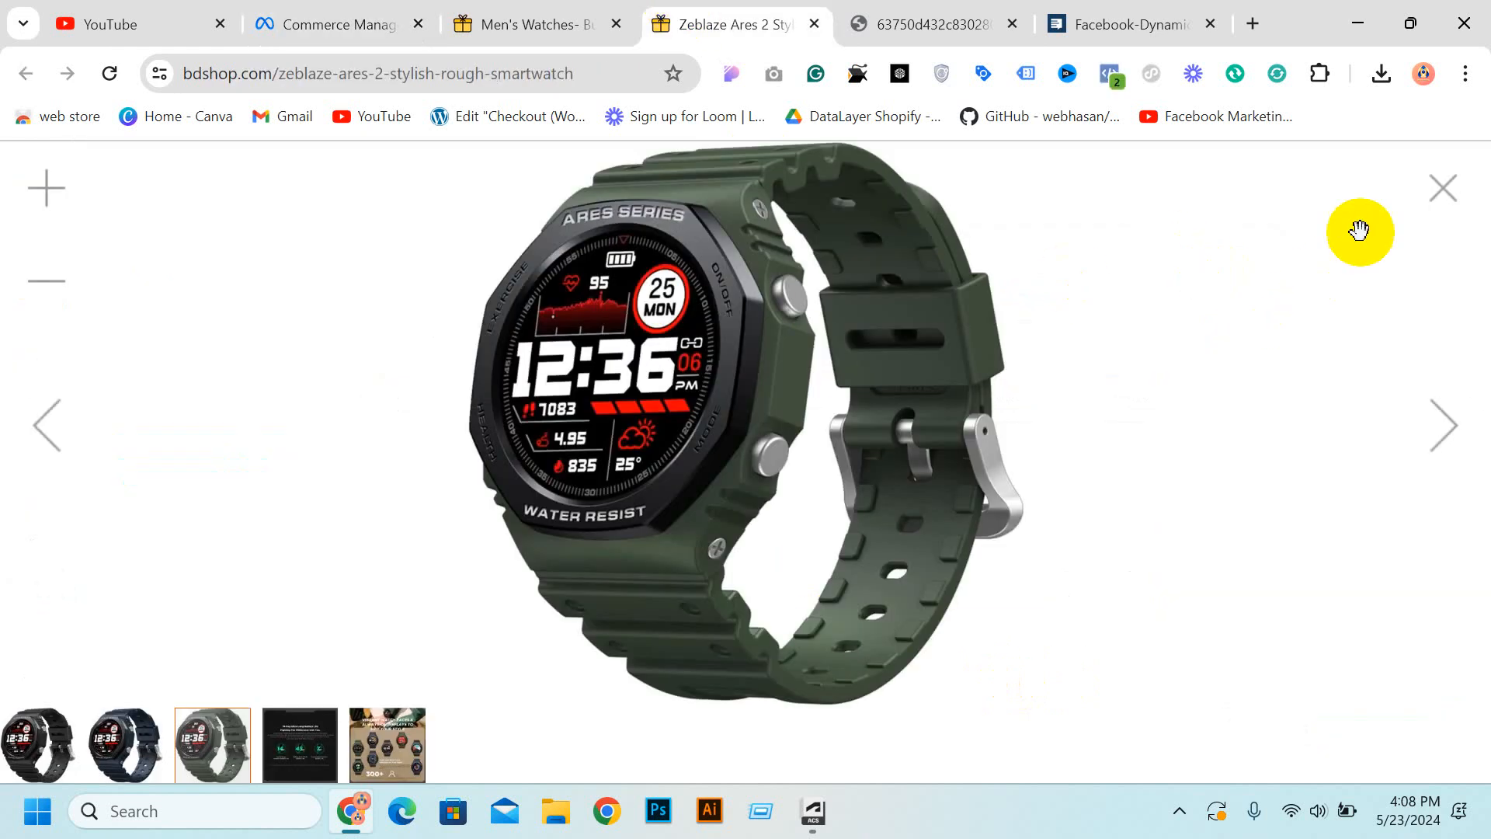
pyautogui.click(1446, 204)
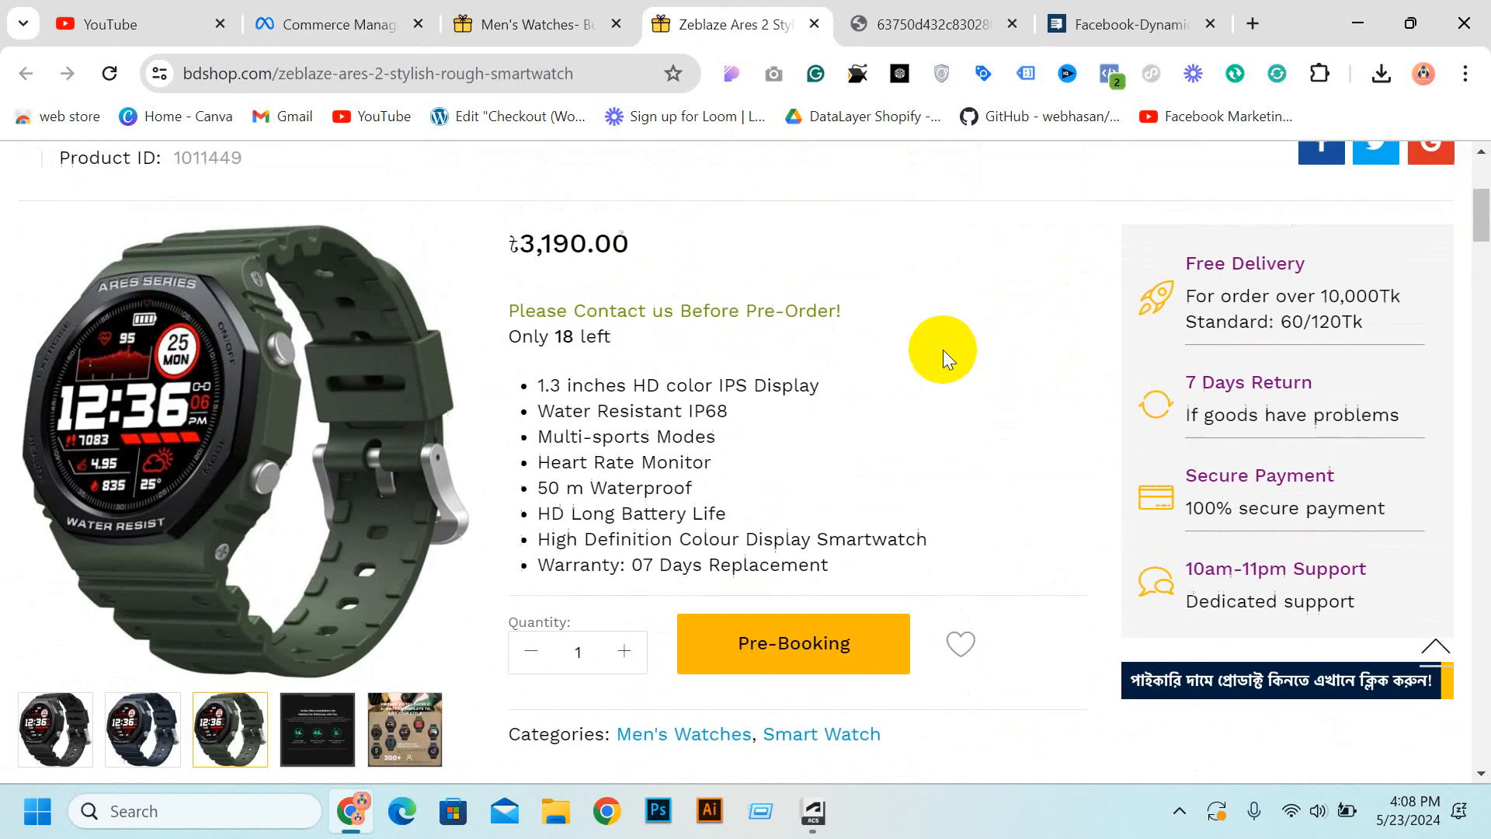
pyautogui.scroll(-2, 905, 353)
pyautogui.scroll(-9, 719, 273)
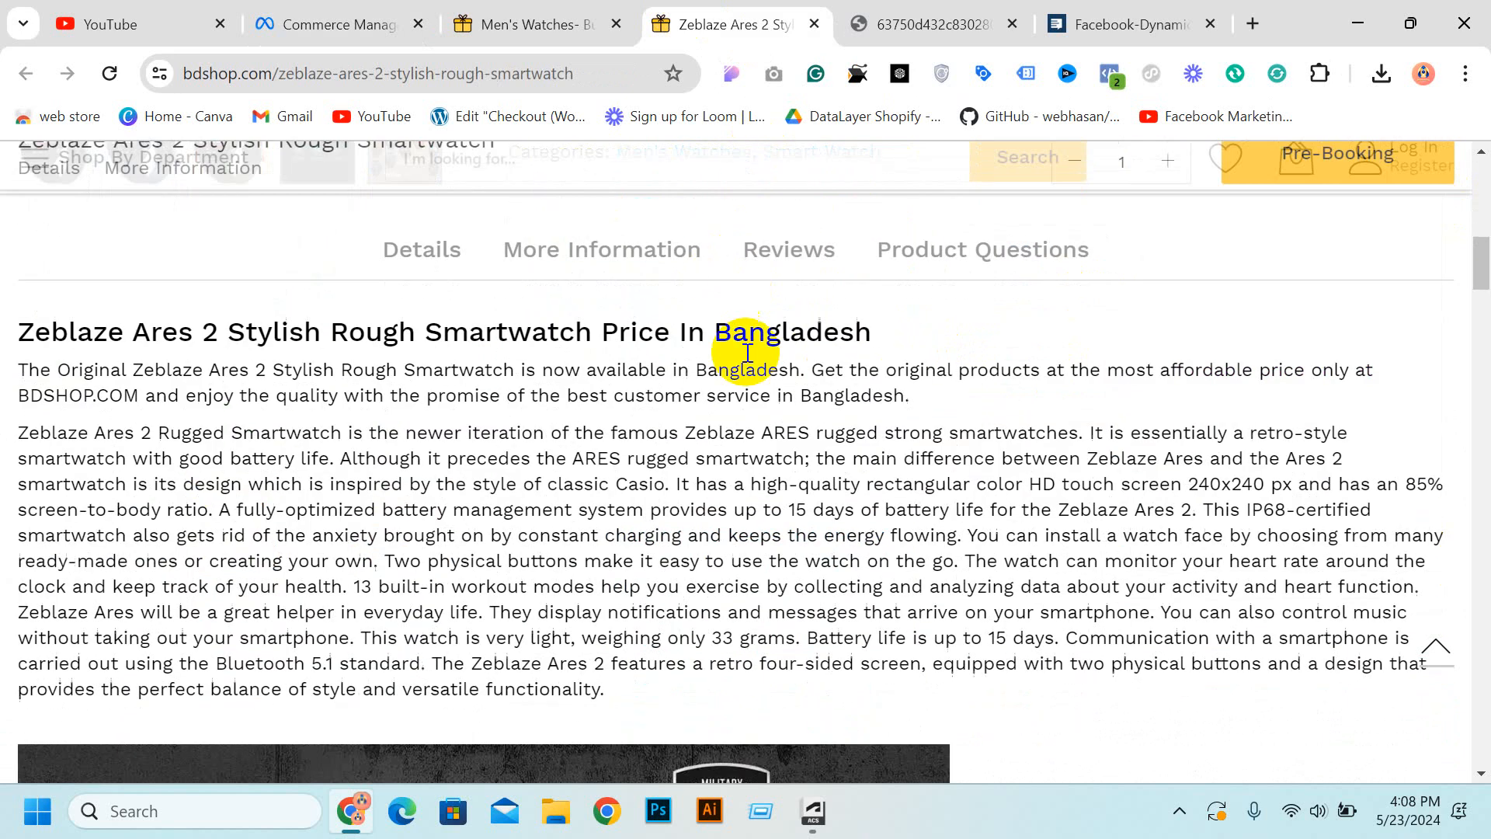
pyautogui.scroll(-15, 700, 403)
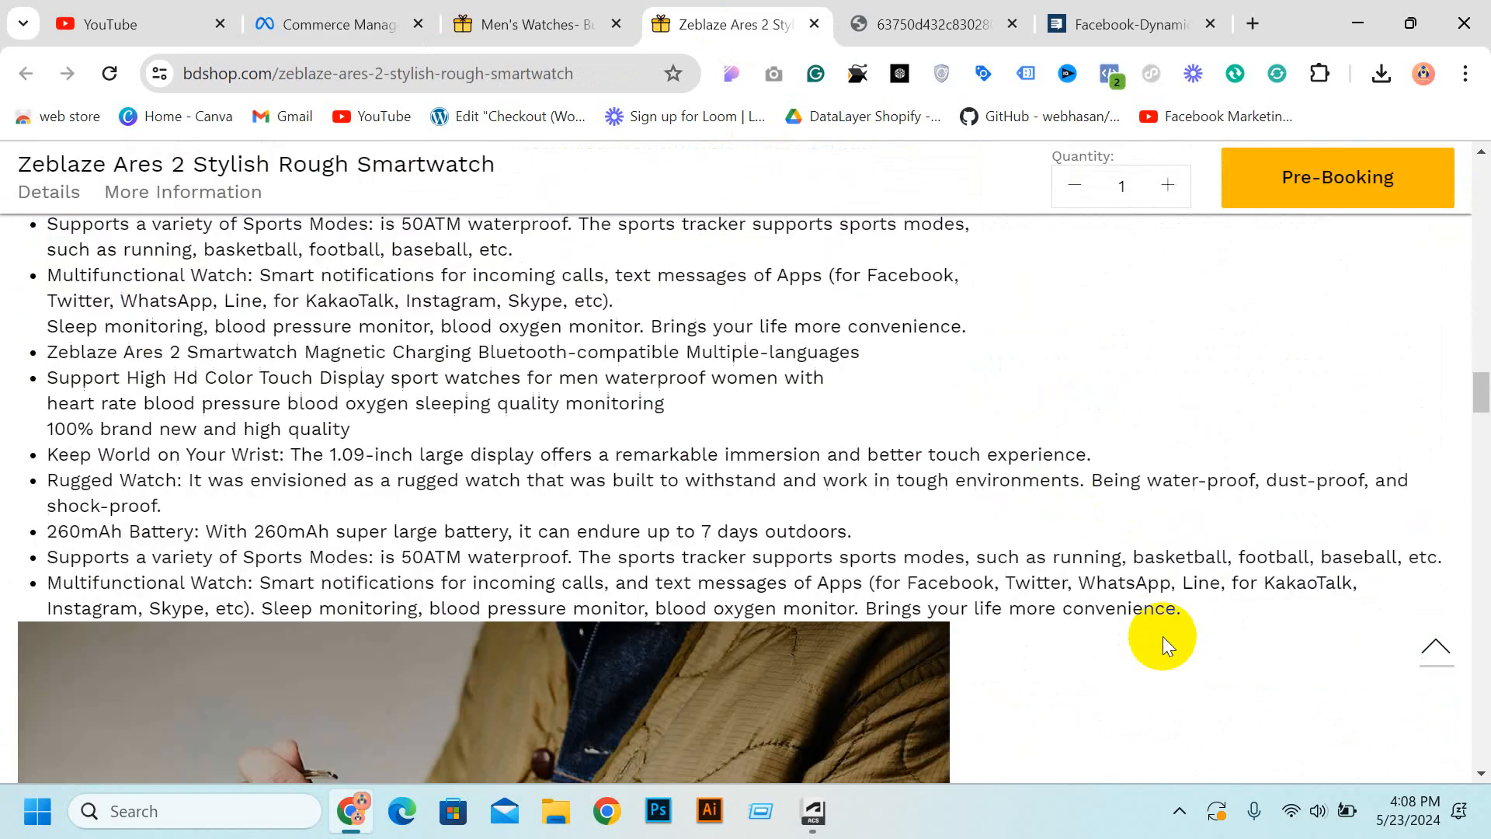
pyautogui.scroll(6, 1155, 640)
pyautogui.scroll(18, 808, 415)
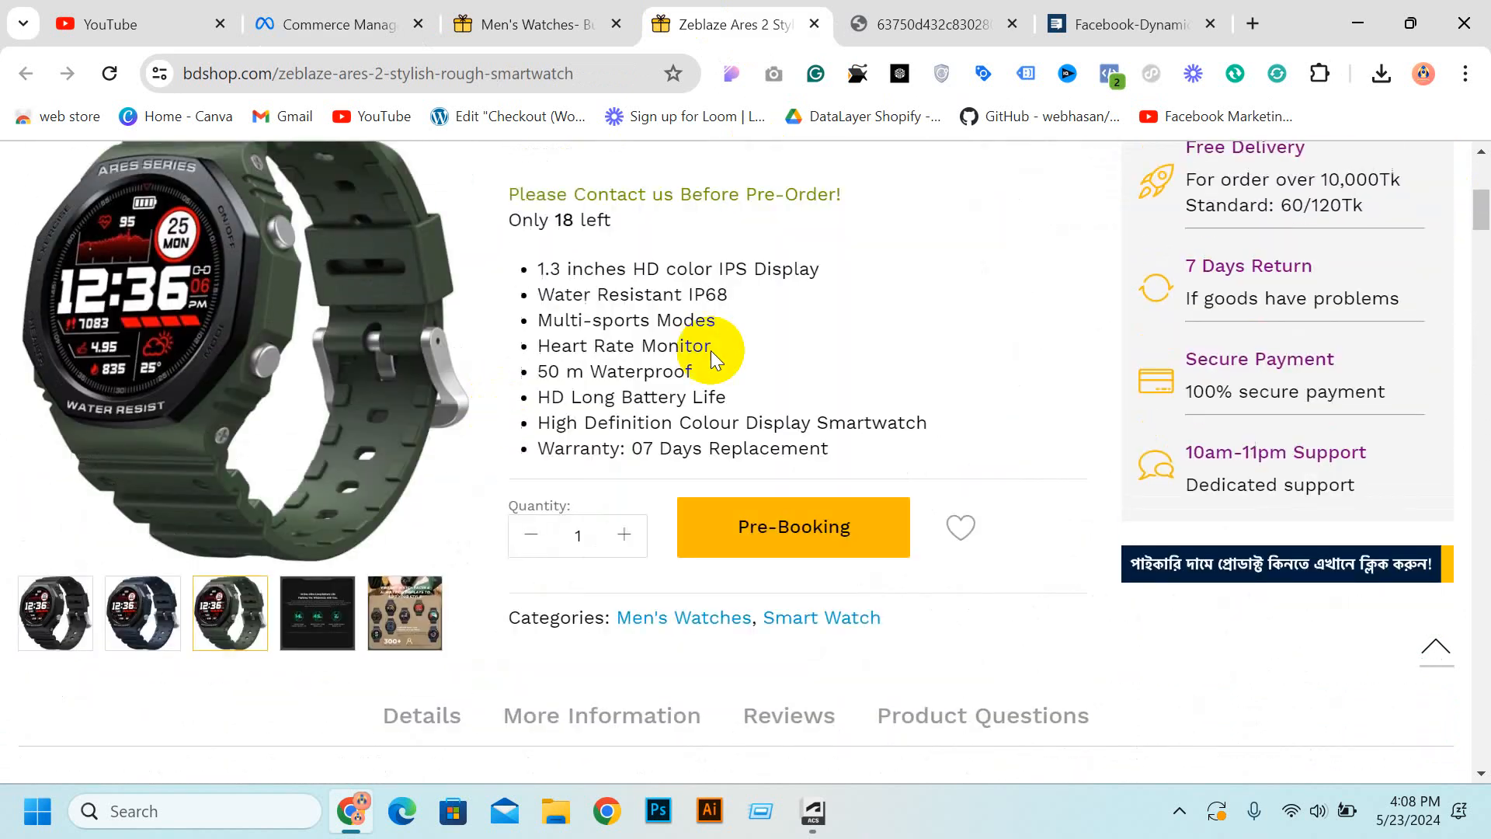
pyautogui.scroll(4, 710, 351)
pyautogui.scroll(-1, 542, 493)
pyautogui.moveTo(536, 498); pyautogui.dragTo(853, 681)
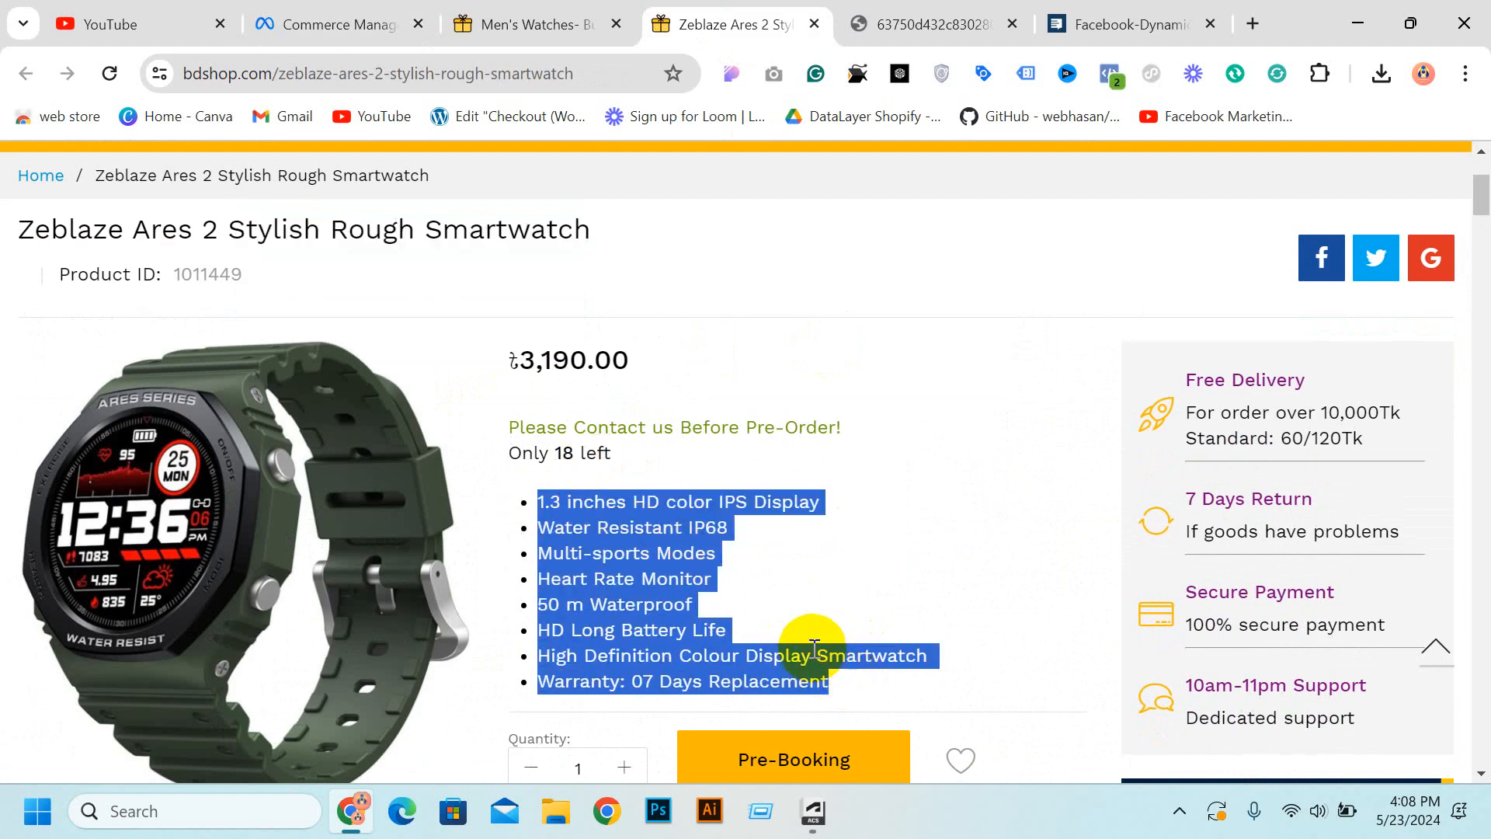
# Enter the copied feature list, starting with "1.3 inches HD color IPS Display", as the item's description in Commerce Manager.
pyautogui.click(487, 9)
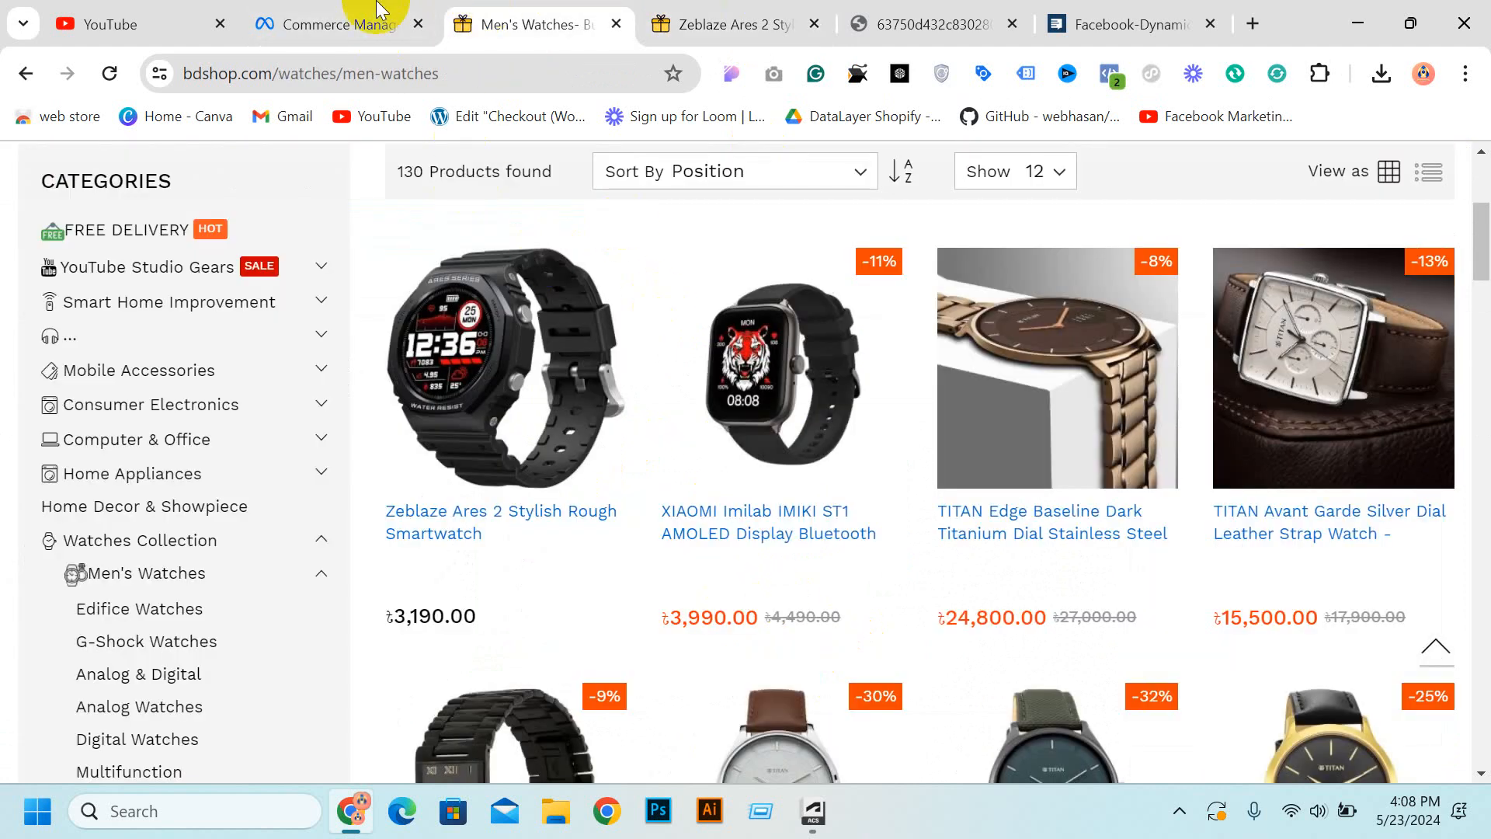
pyautogui.click(346, 24)
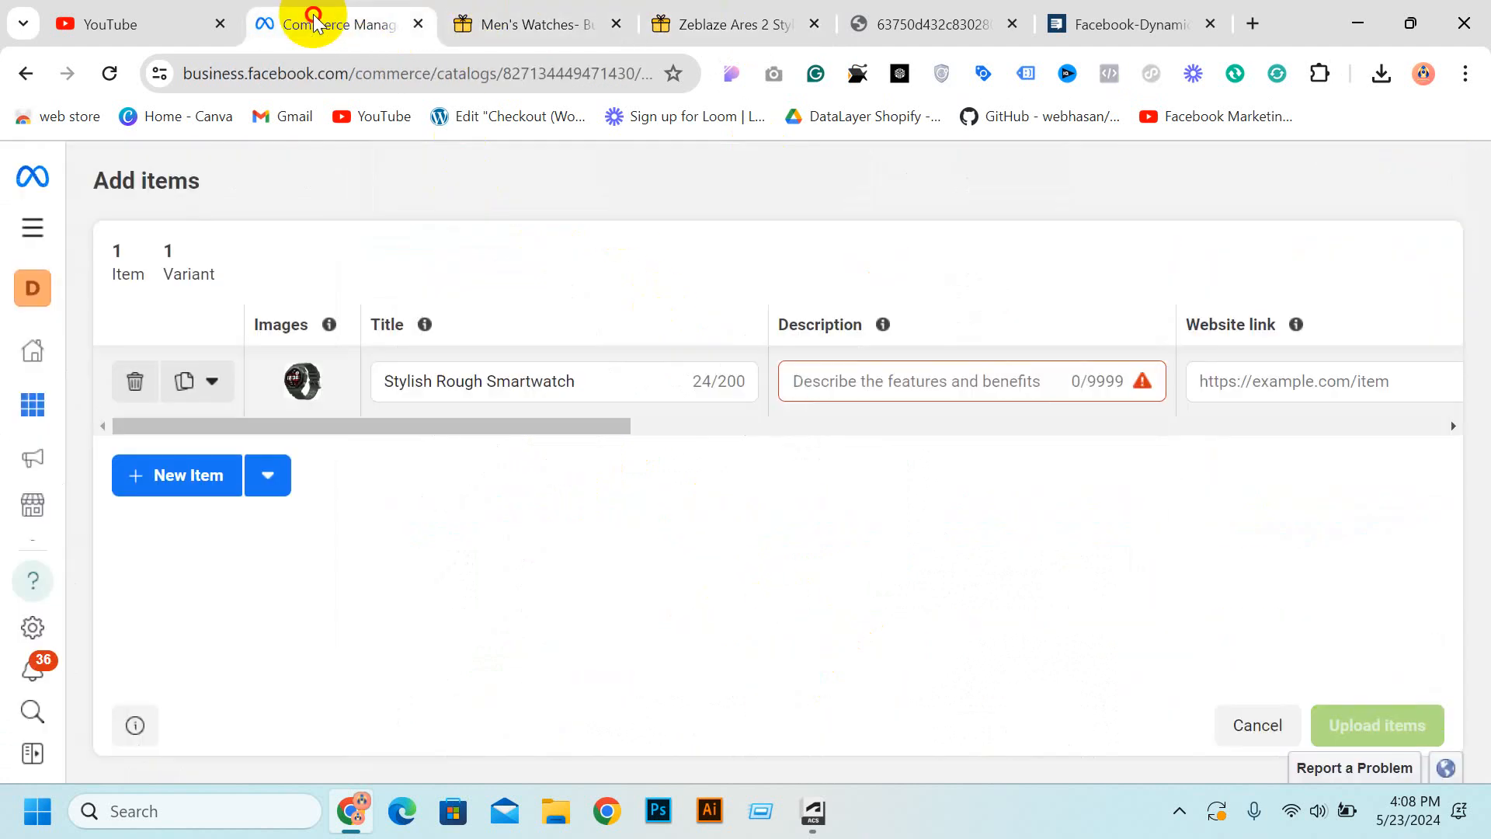
pyautogui.click(1030, 389)
pyautogui.write('1.3 inches HD color IPS Display Water Resistant IP68 Multi-sports Modes Heart Rate Monitor 50 m Waterproof HD Long Battery Life High Definitive Colour Display Smartwatch Warranty: 07 Days Replacement')
pyautogui.click(1258, 492)
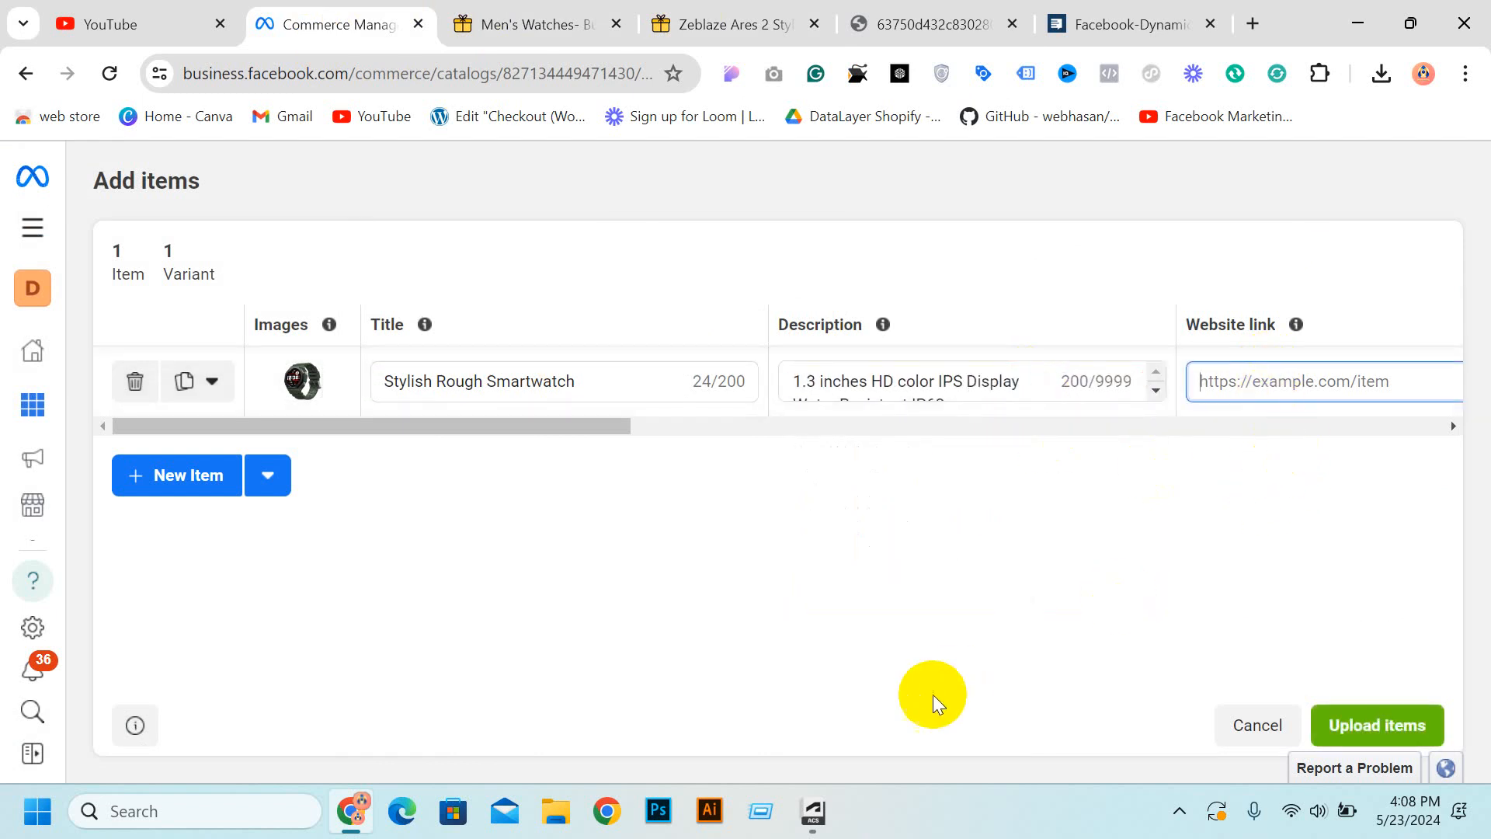
pyautogui.moveTo(478, 426); pyautogui.dragTo(657, 444)
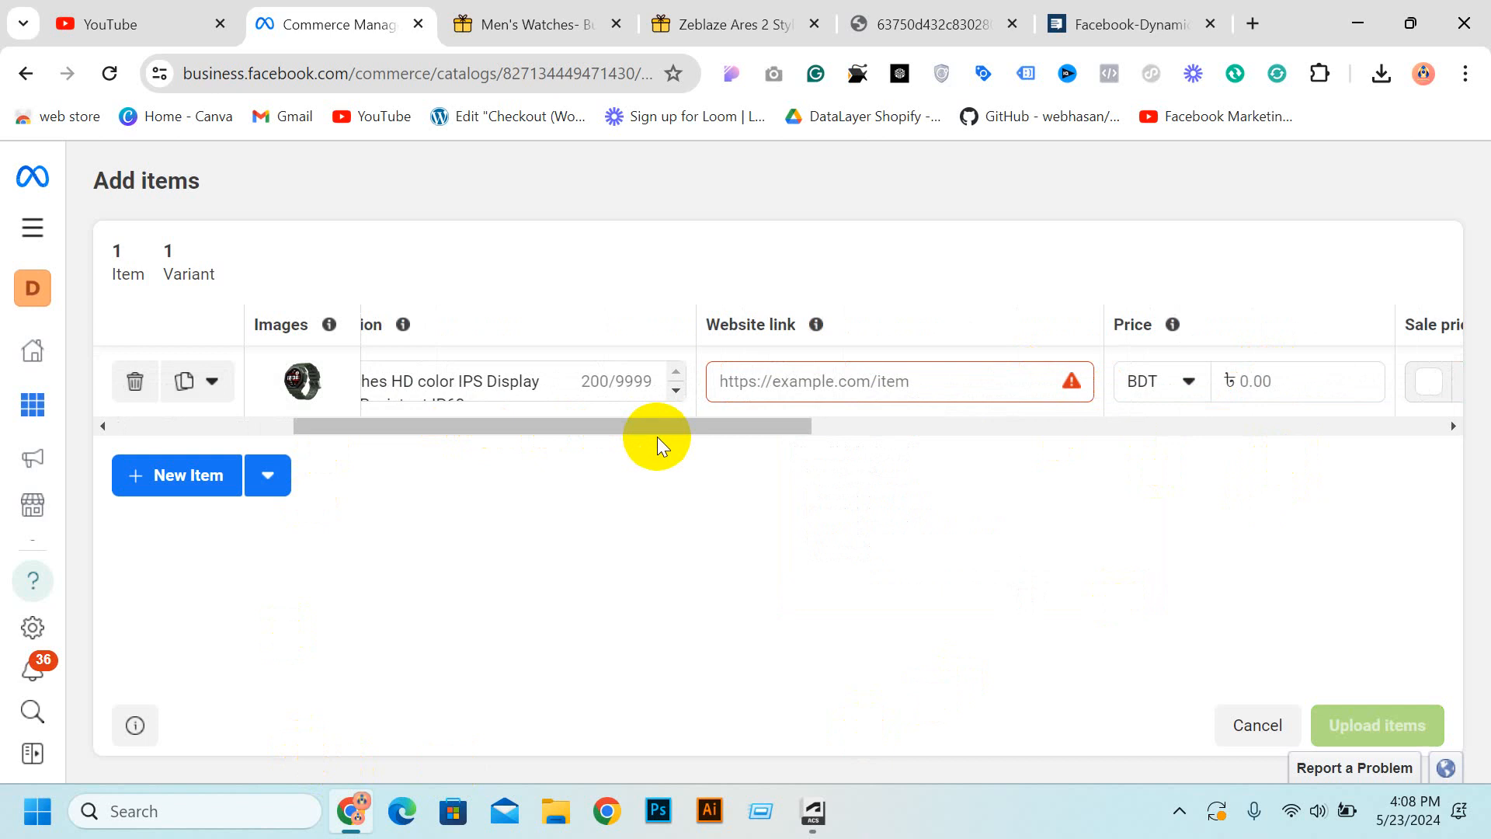
pyautogui.click(571, 16)
pyautogui.click(479, 80)
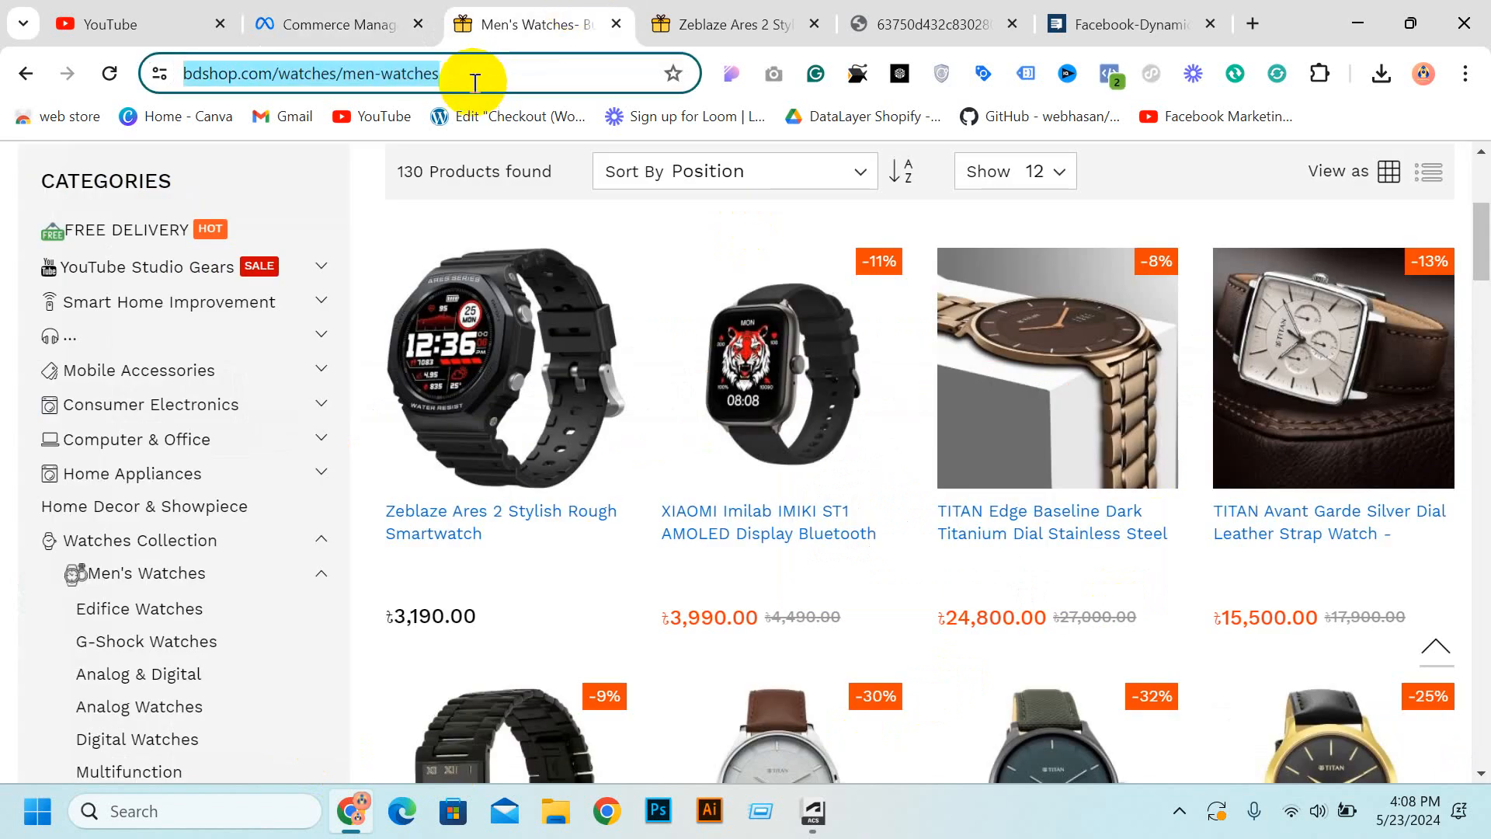
pyautogui.click(393, 17)
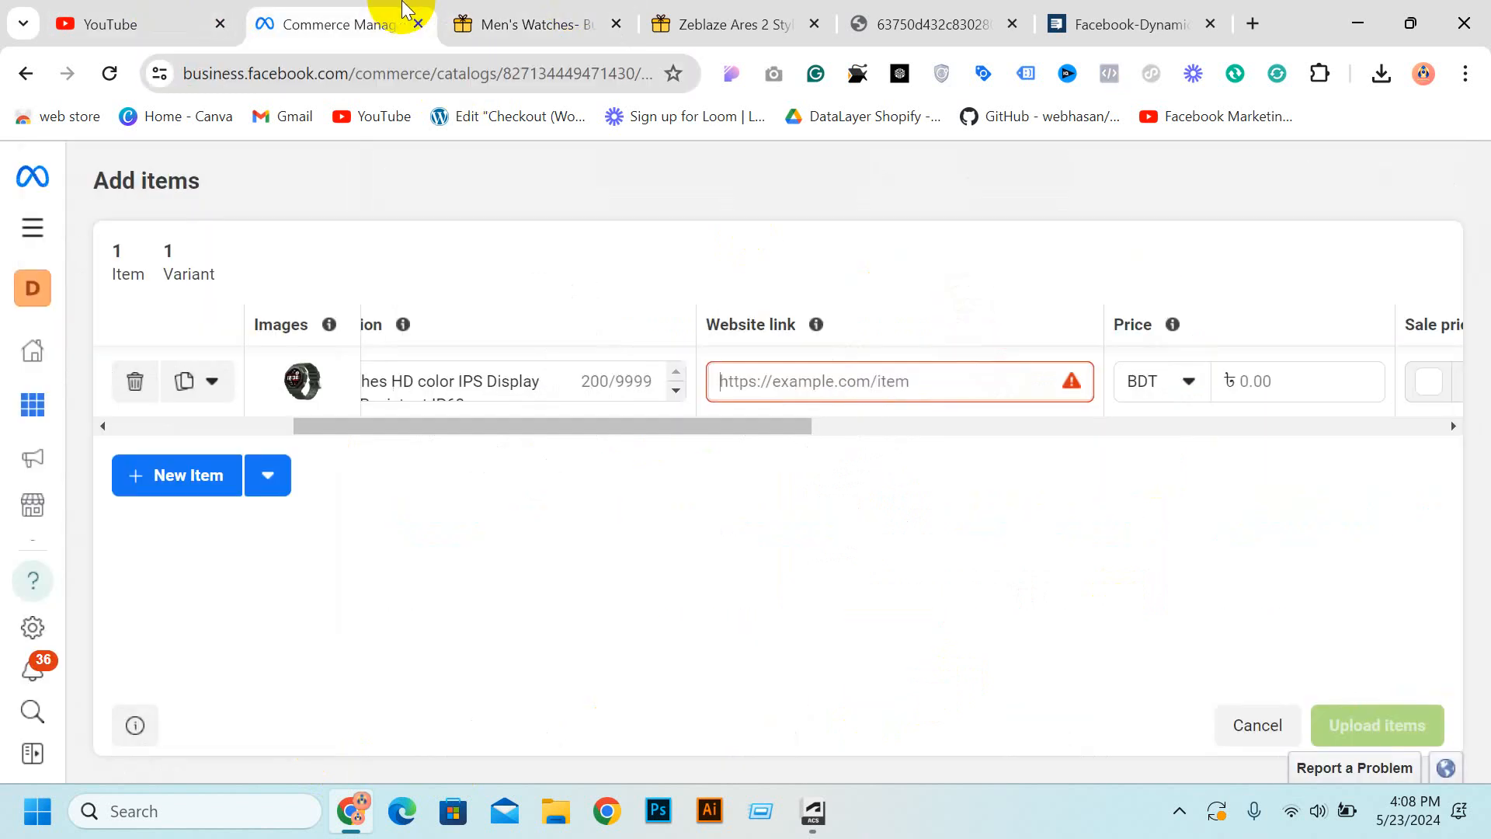
pyautogui.click(894, 398)
pyautogui.write('https://www.bdshop.com/watches/men-watches')
pyautogui.click(934, 522)
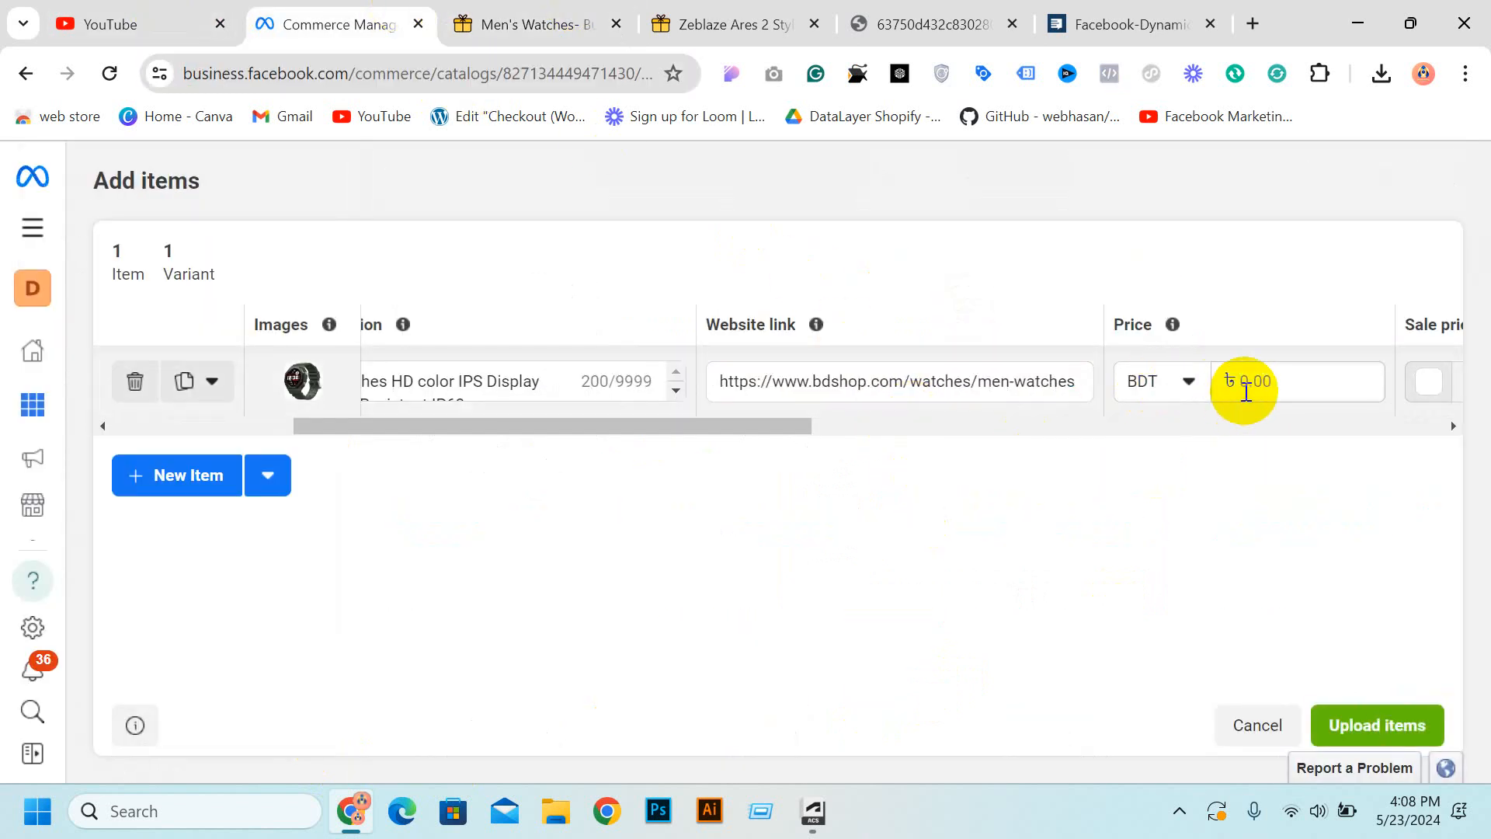
# Replace the item's website link with the Zeblaze product page address, ending in bdshop.com/zeblaze-ares-2-stylish-rough-smartwatch.
pyautogui.click(547, 14)
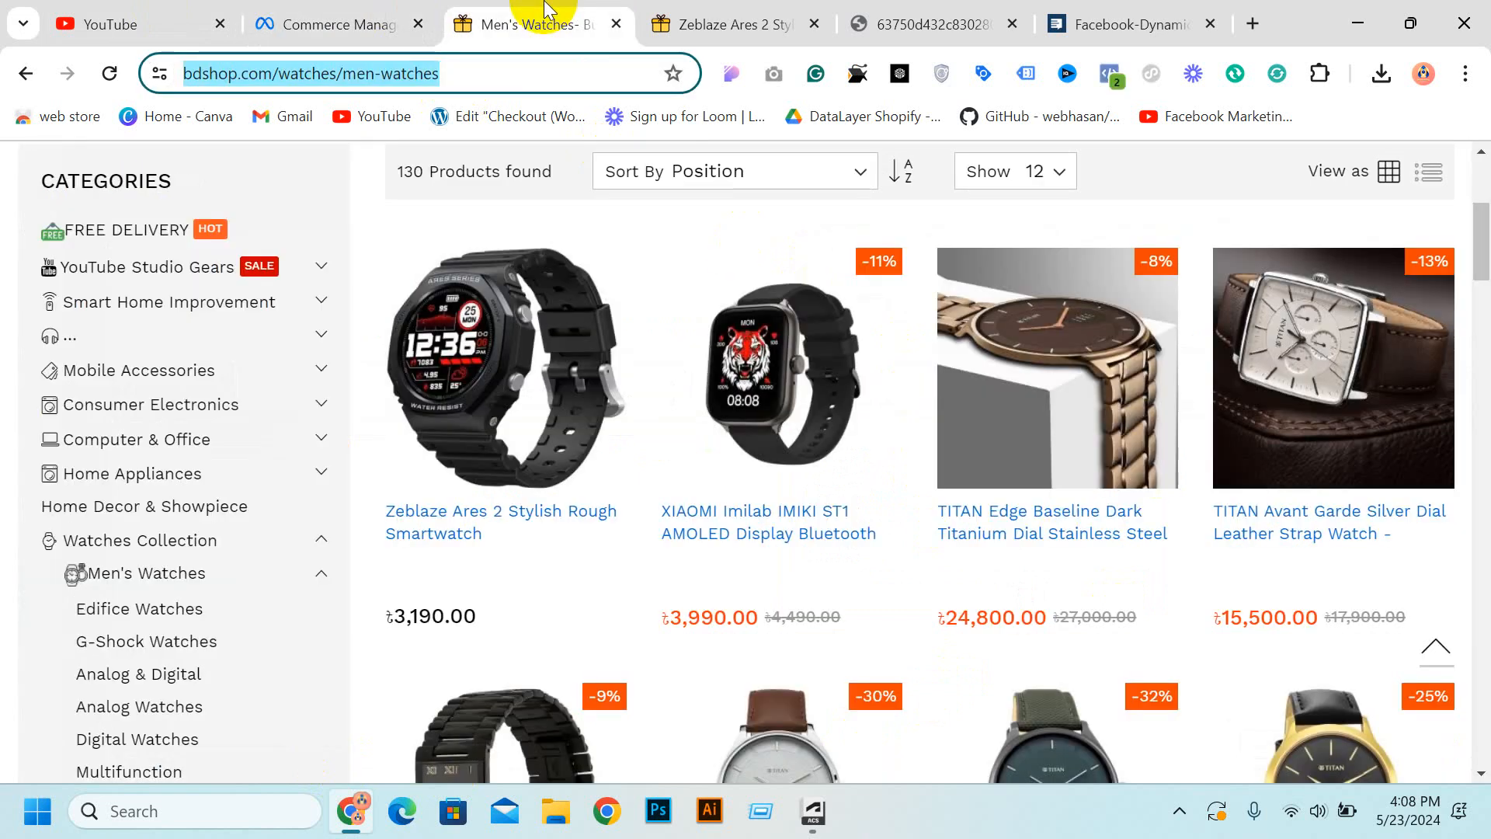
pyautogui.click(718, 26)
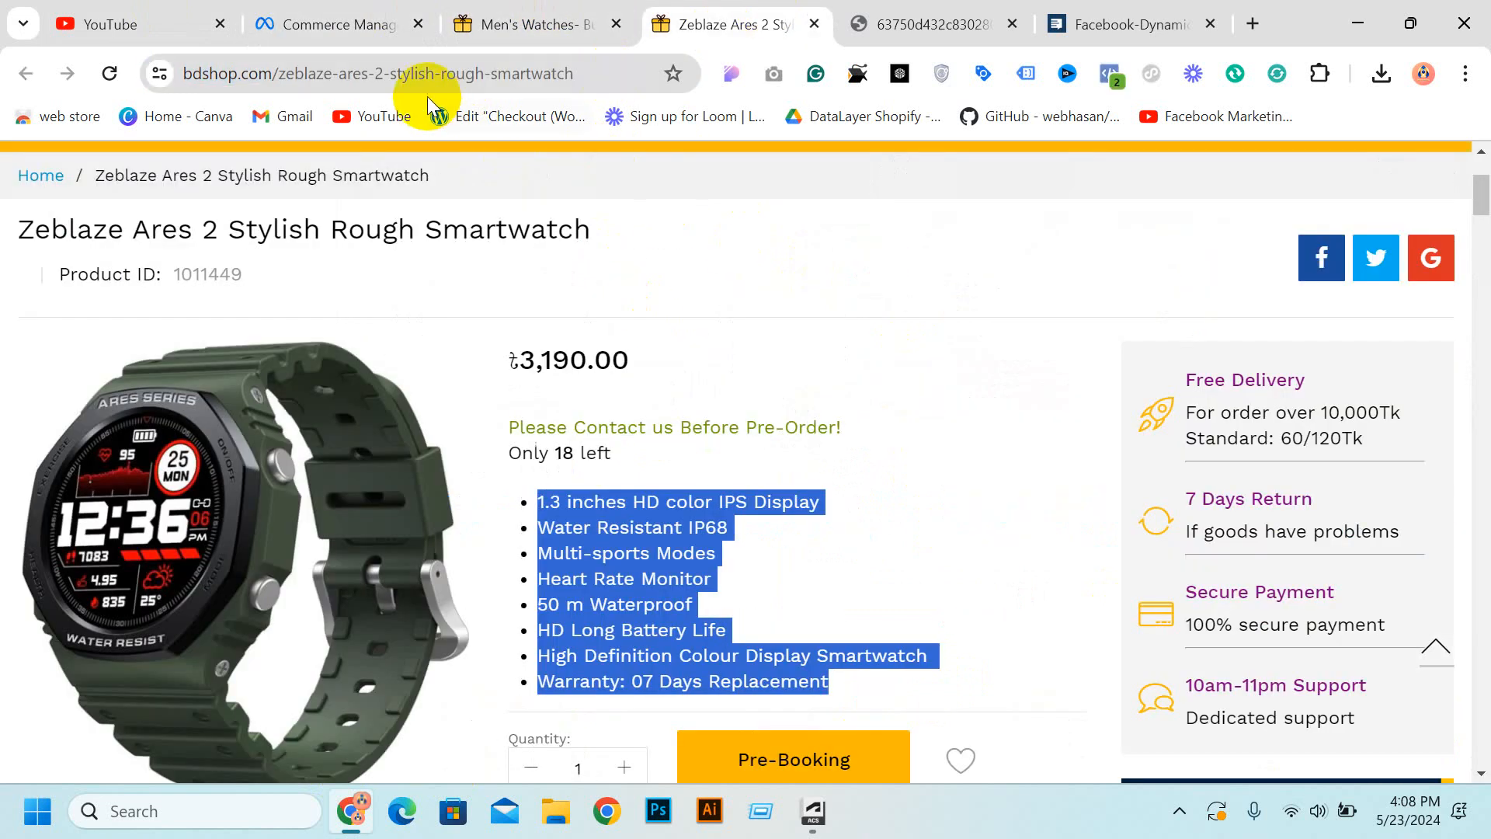
pyautogui.click(445, 75)
pyautogui.click(336, 28)
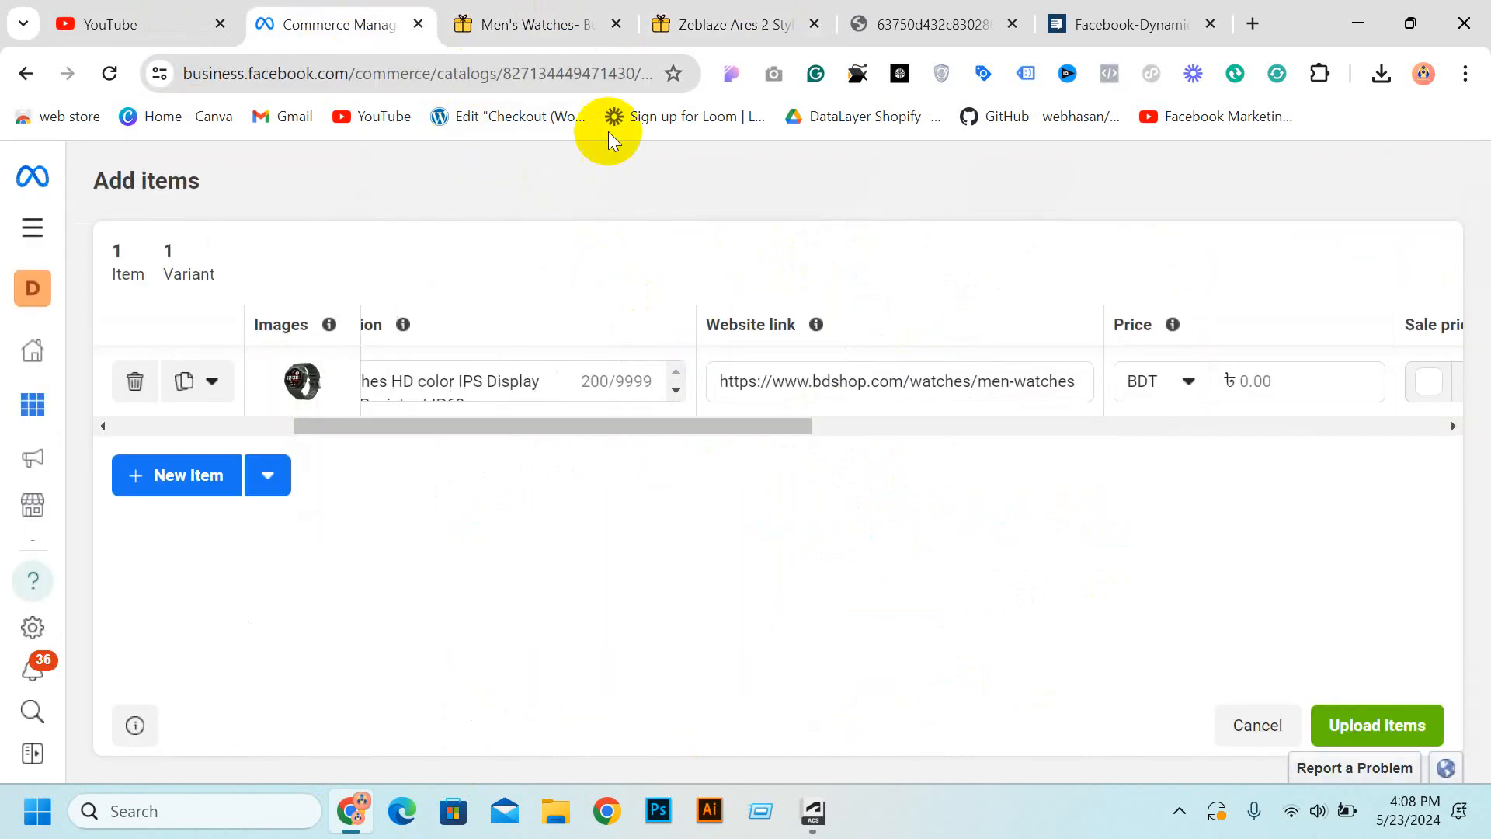
pyautogui.click(951, 388)
pyautogui.hotkey('ctrl', 'a')
pyautogui.write('https://www.bdshop.com/zeblaze-ares-2-stylish-rugged-smartwatch')
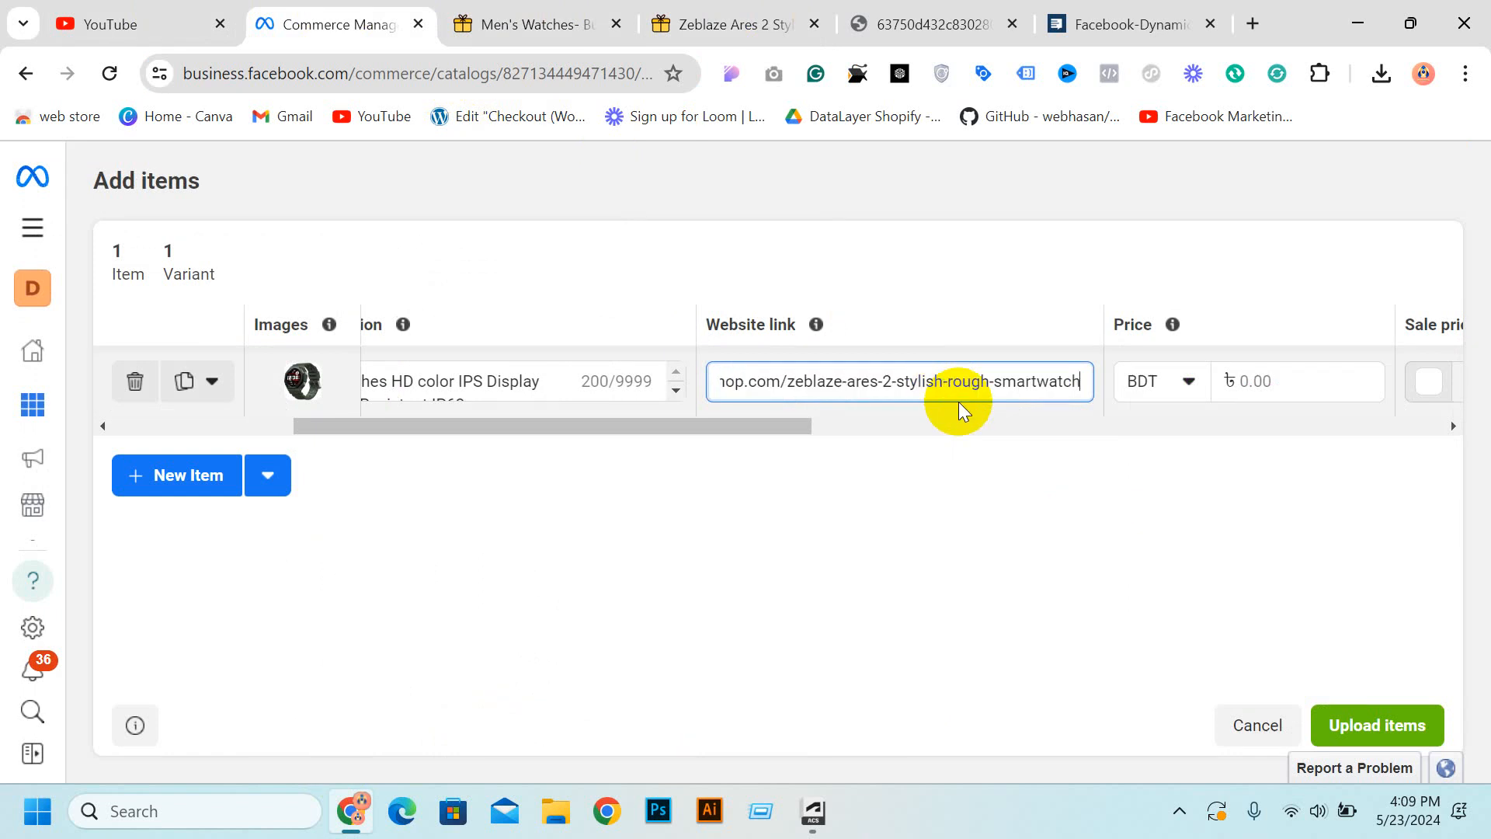
# Copy the Zeblaze watch's price from BD Shop and set the item's price to 3,190.00 BDT in Commerce Manager.
pyautogui.click(1274, 379)
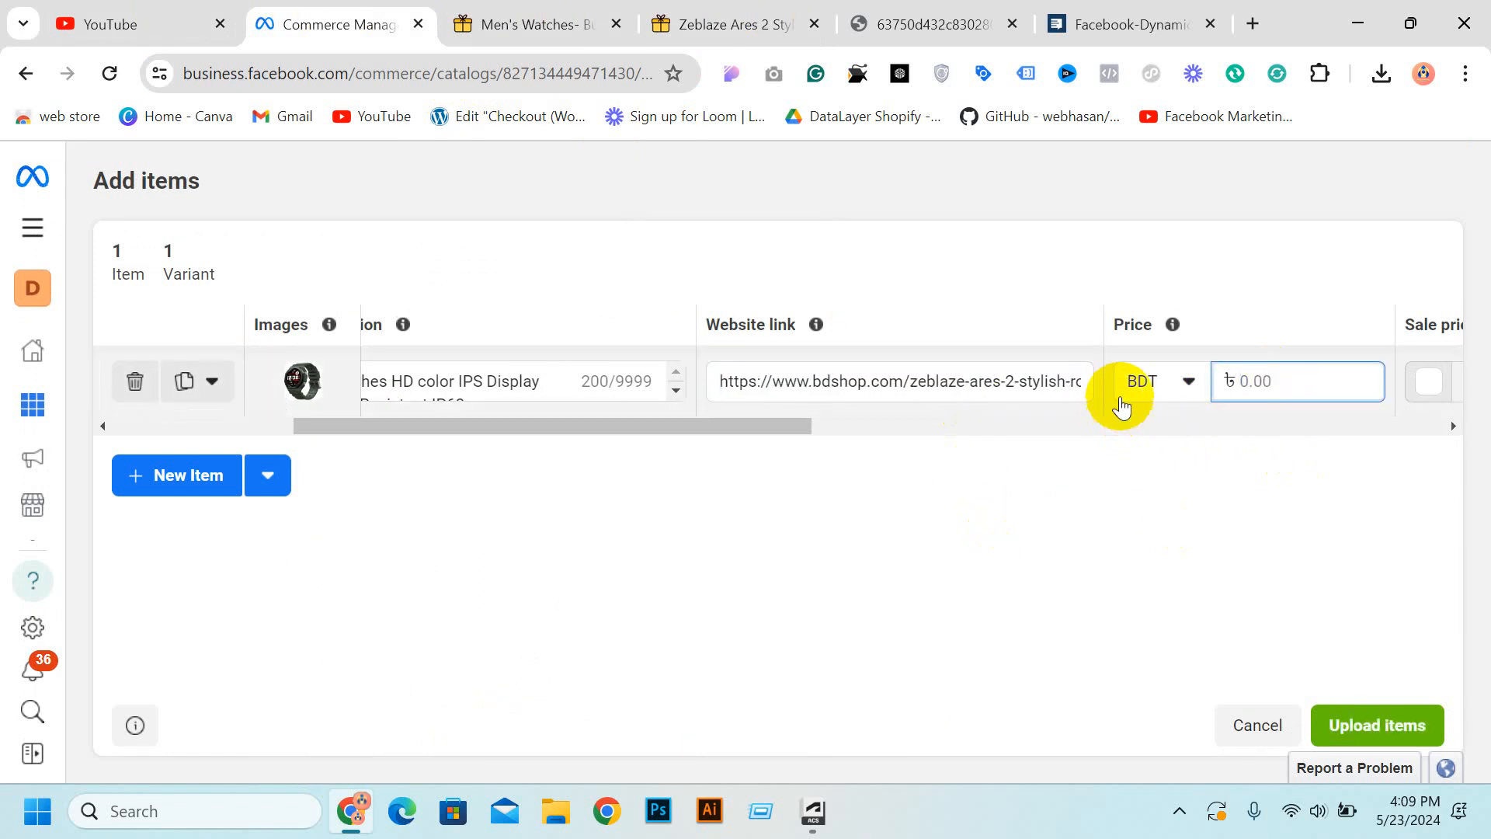
pyautogui.click(604, 11)
pyautogui.click(703, 24)
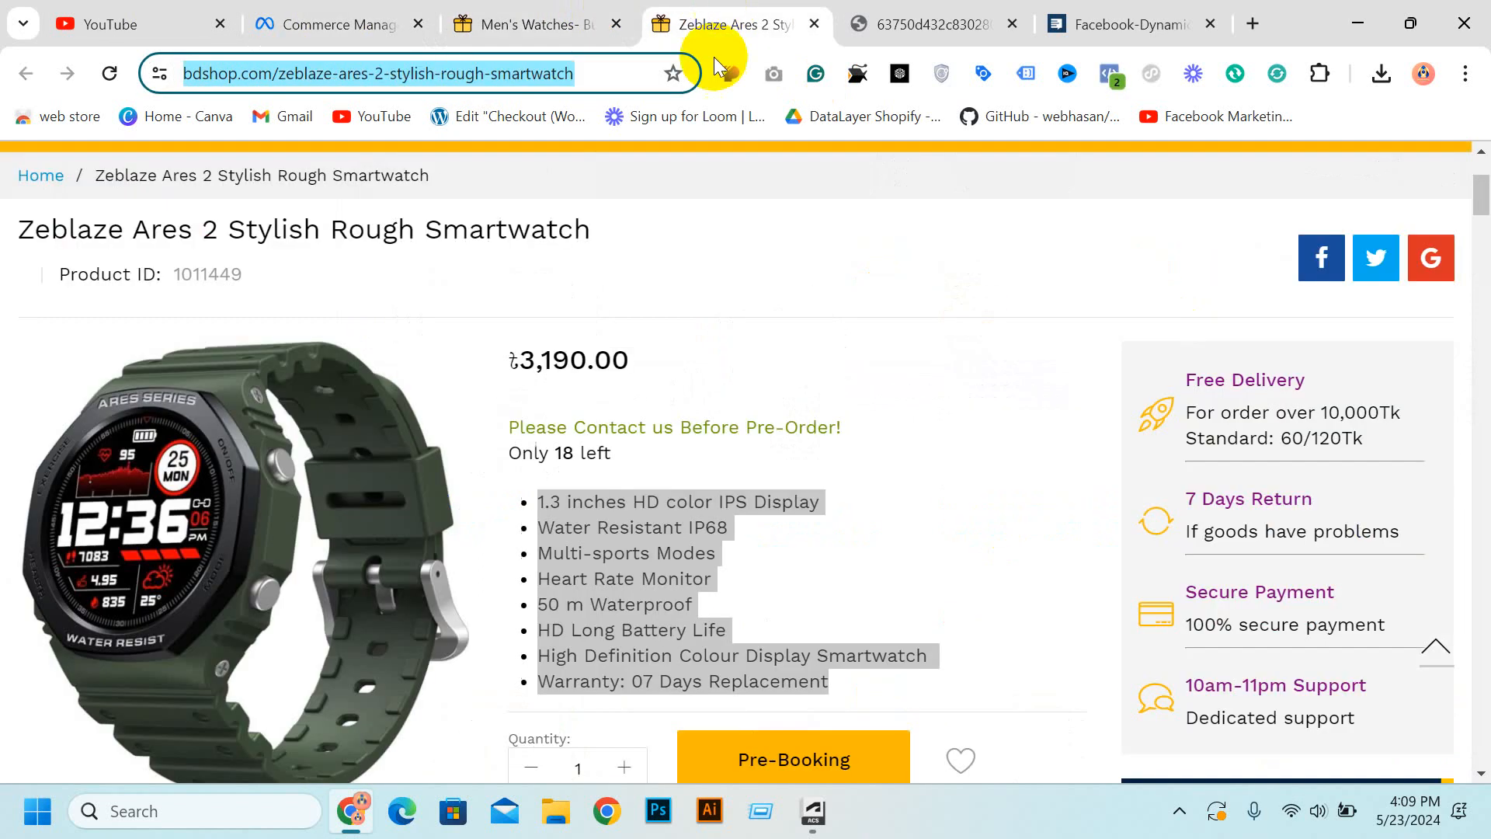
pyautogui.doubleClick(556, 359)
pyautogui.moveTo(517, 357); pyautogui.dragTo(607, 371)
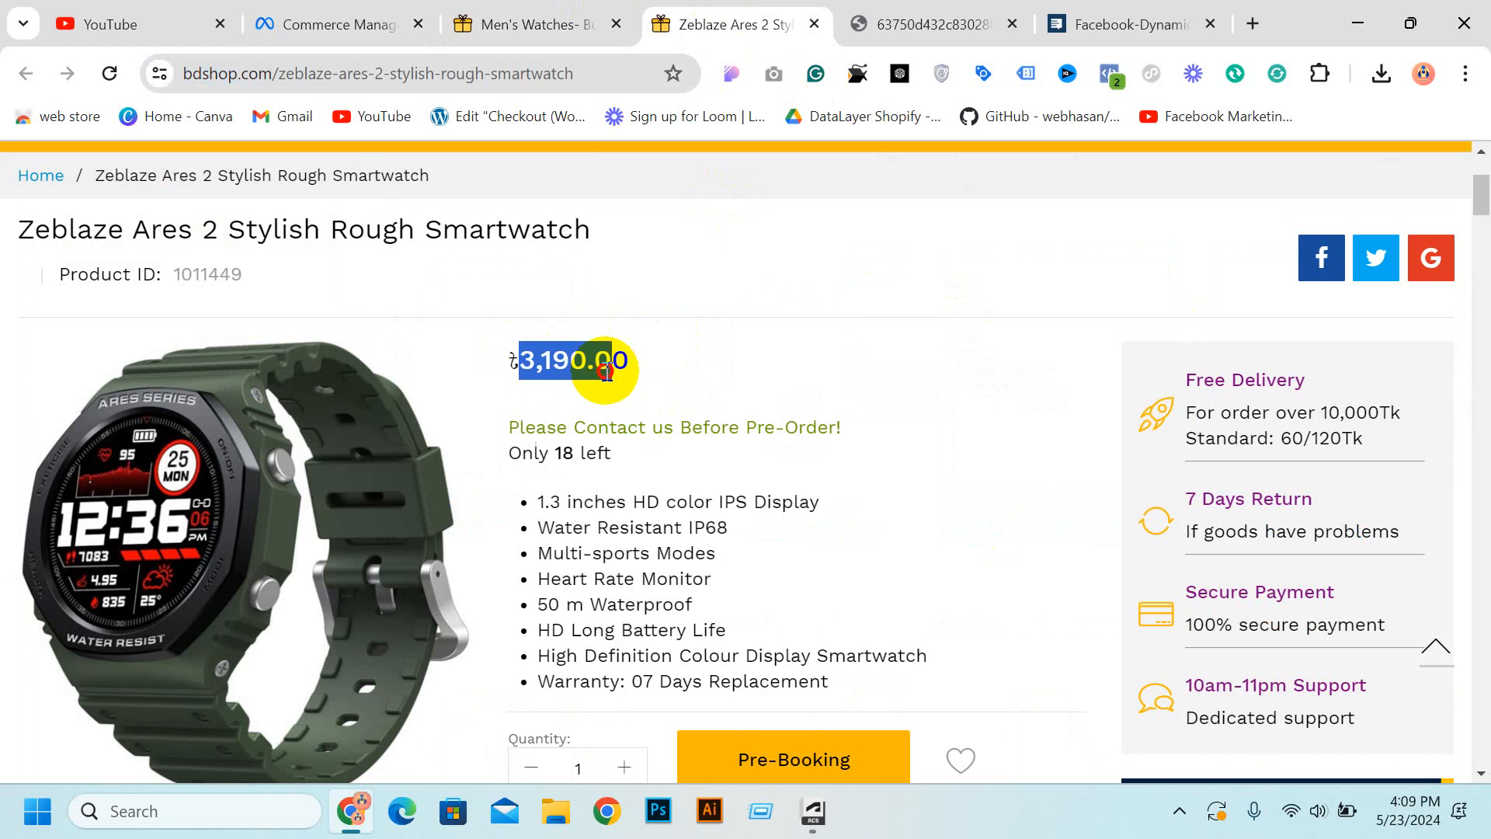
pyautogui.click(378, 10)
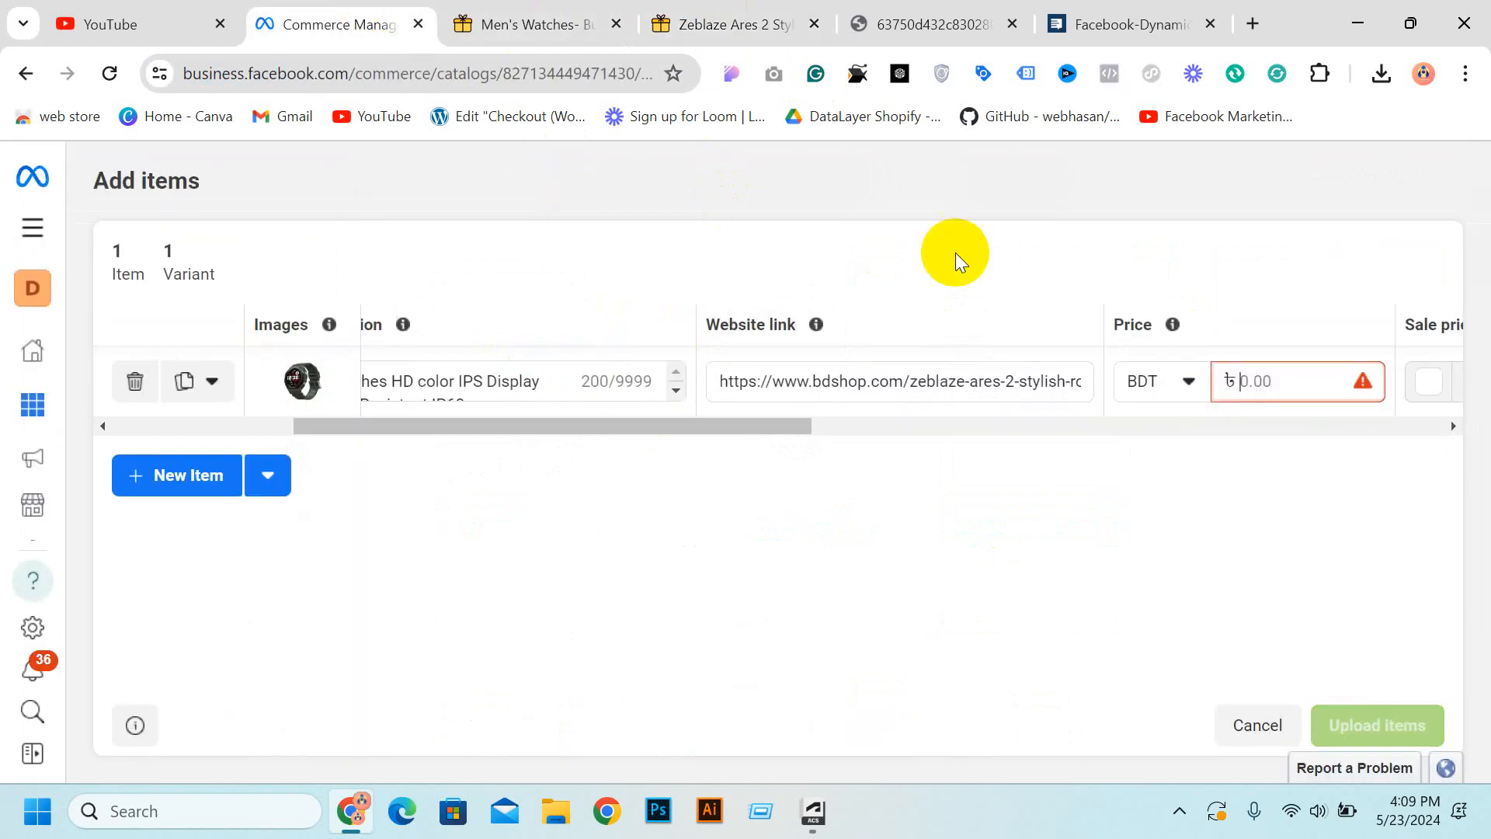
pyautogui.click(1203, 458)
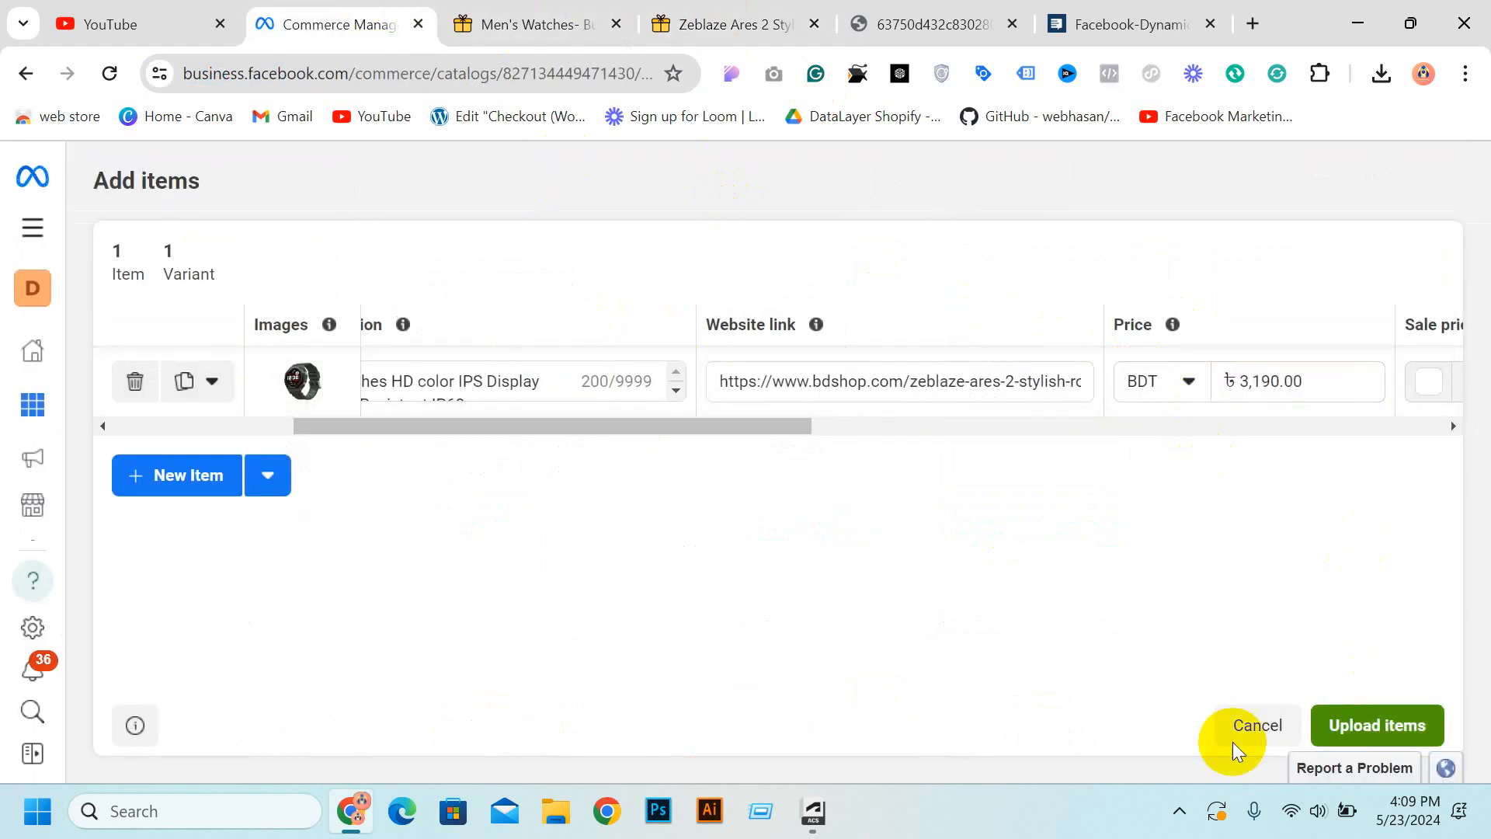
# Search the Facebook product categories for "watch" and assign the item to Jewellery and watches > Watches.
pyautogui.moveTo(573, 437); pyautogui.dragTo(862, 443)
pyautogui.click(1009, 395)
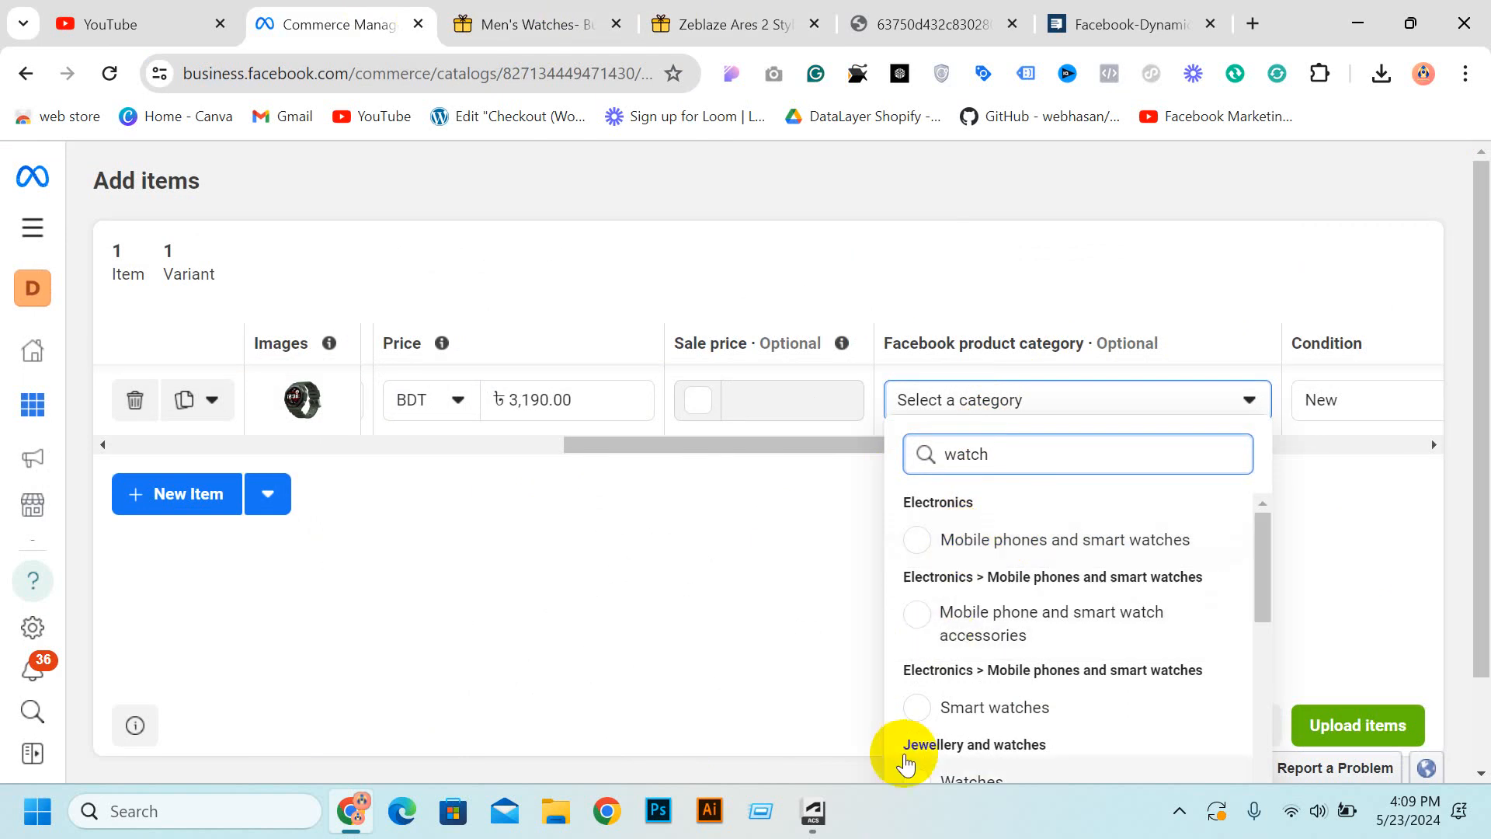
pyautogui.click(906, 716)
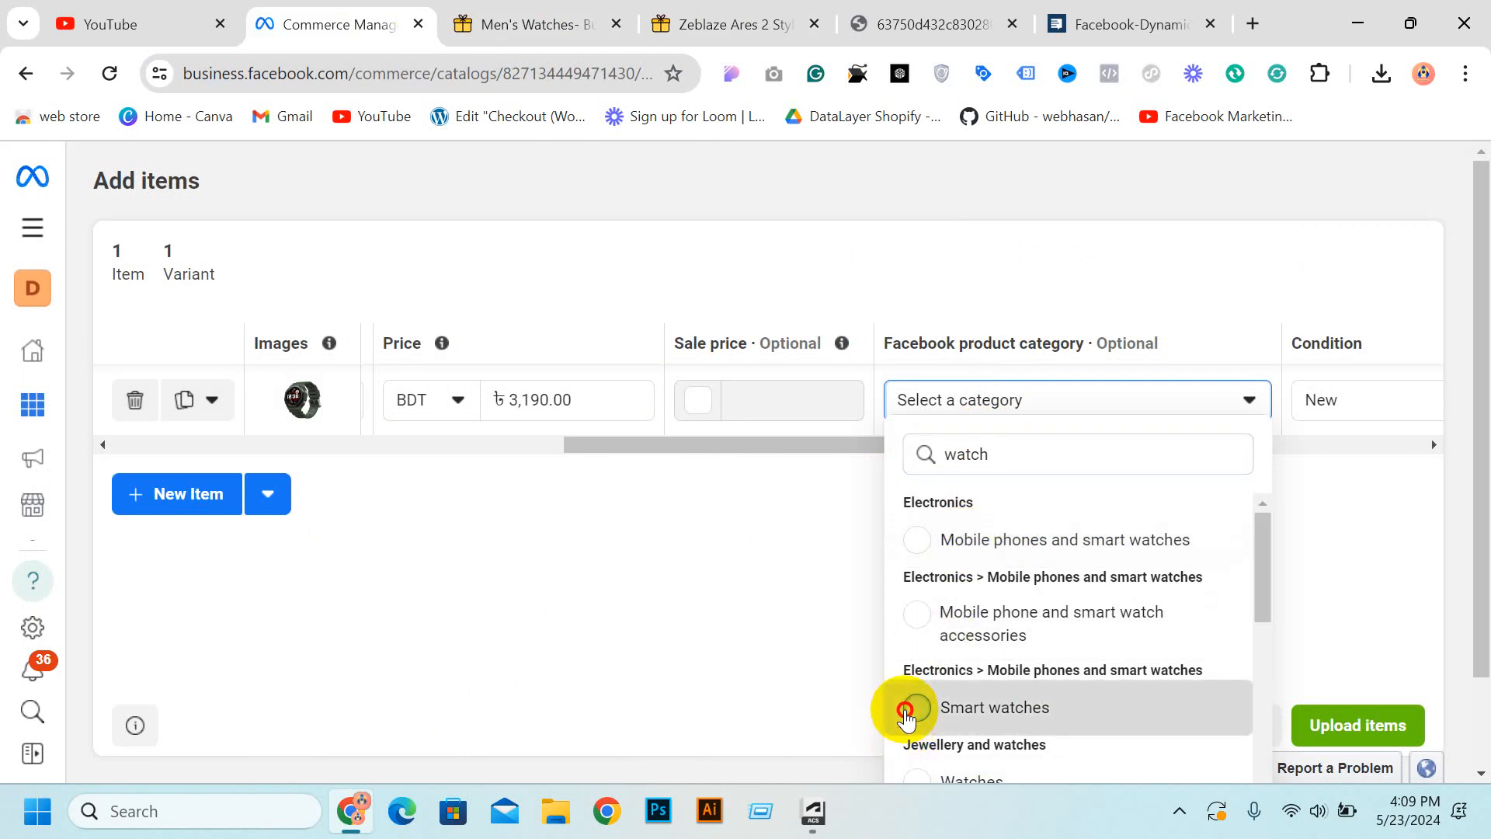
pyautogui.scroll(-2, 1072, 666)
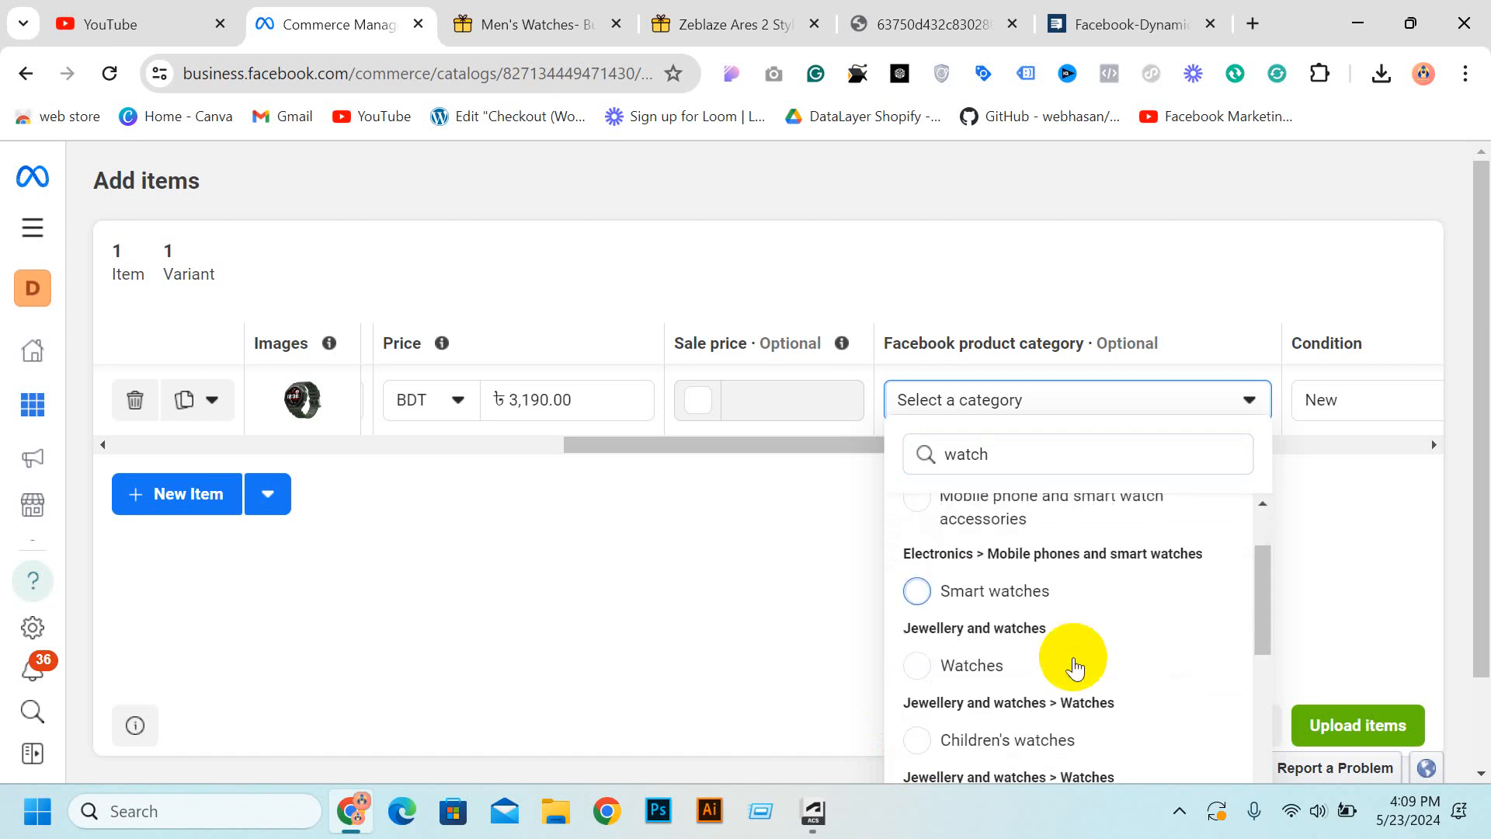
pyautogui.click(955, 668)
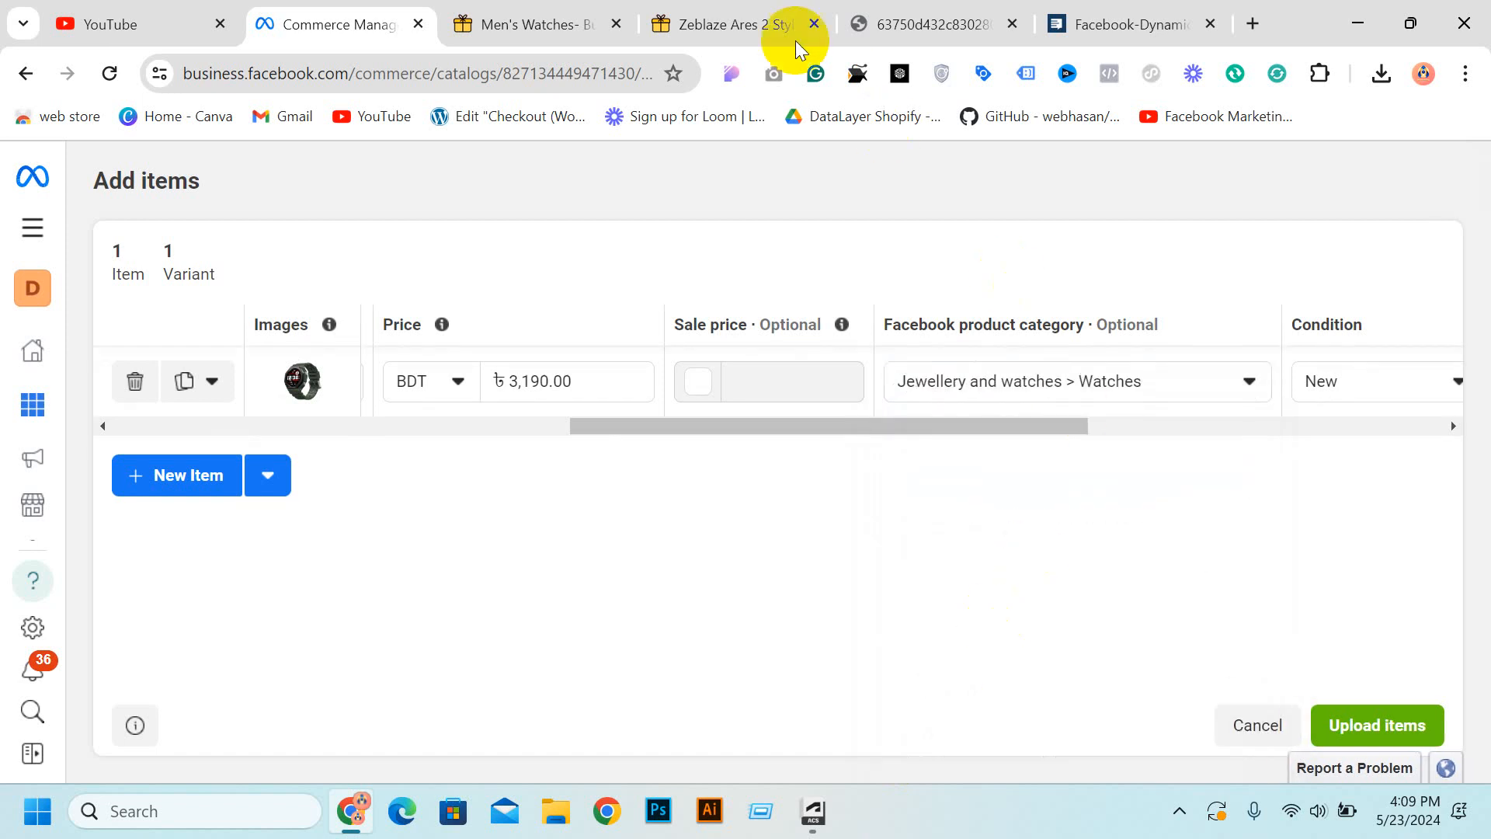
pyautogui.moveTo(965, 426); pyautogui.dragTo(1103, 427)
pyautogui.click(788, 11)
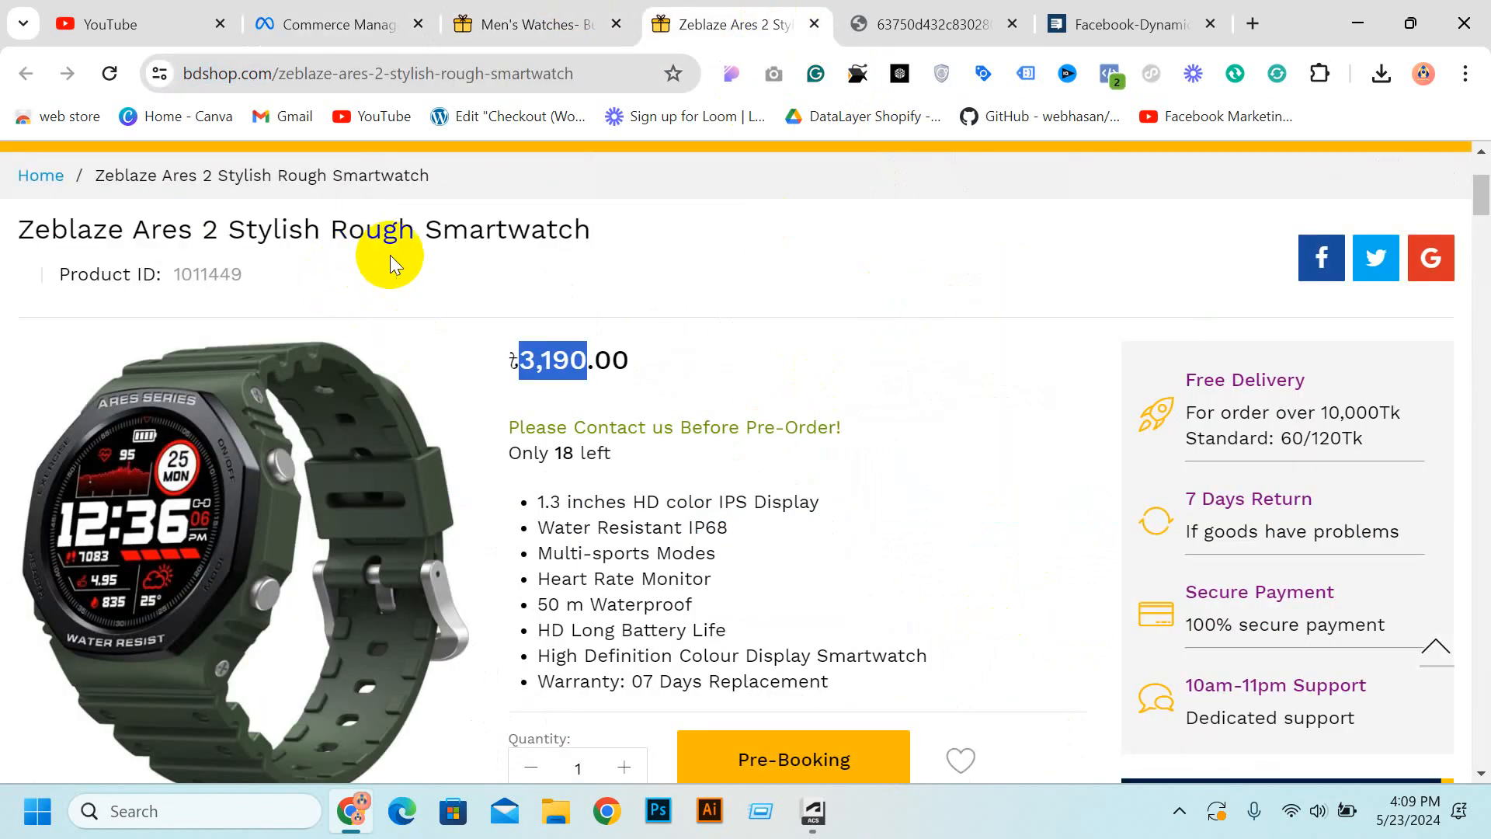
pyautogui.click(544, 23)
pyautogui.click(389, 24)
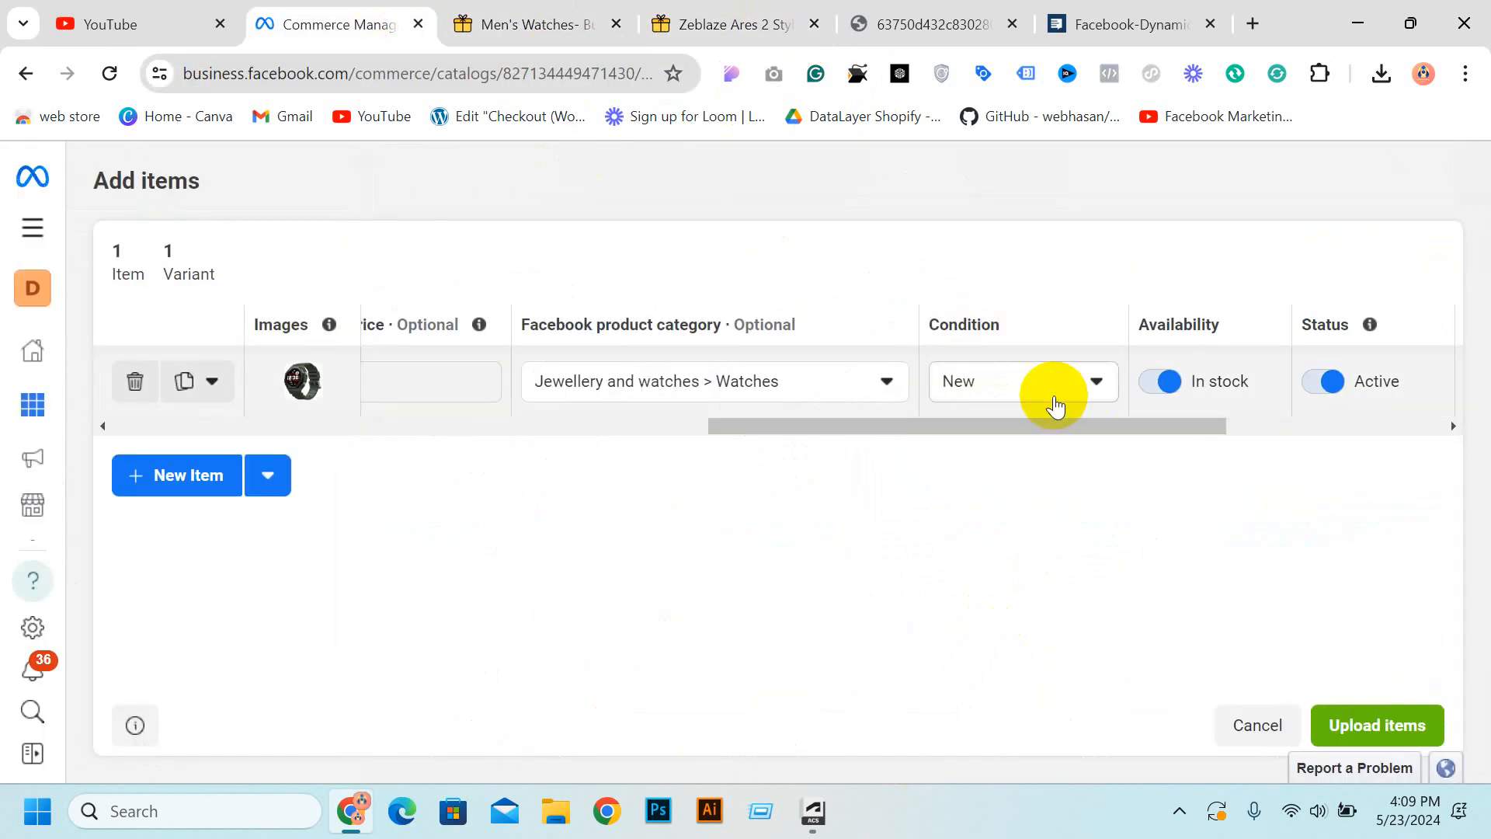
pyautogui.click(811, 396)
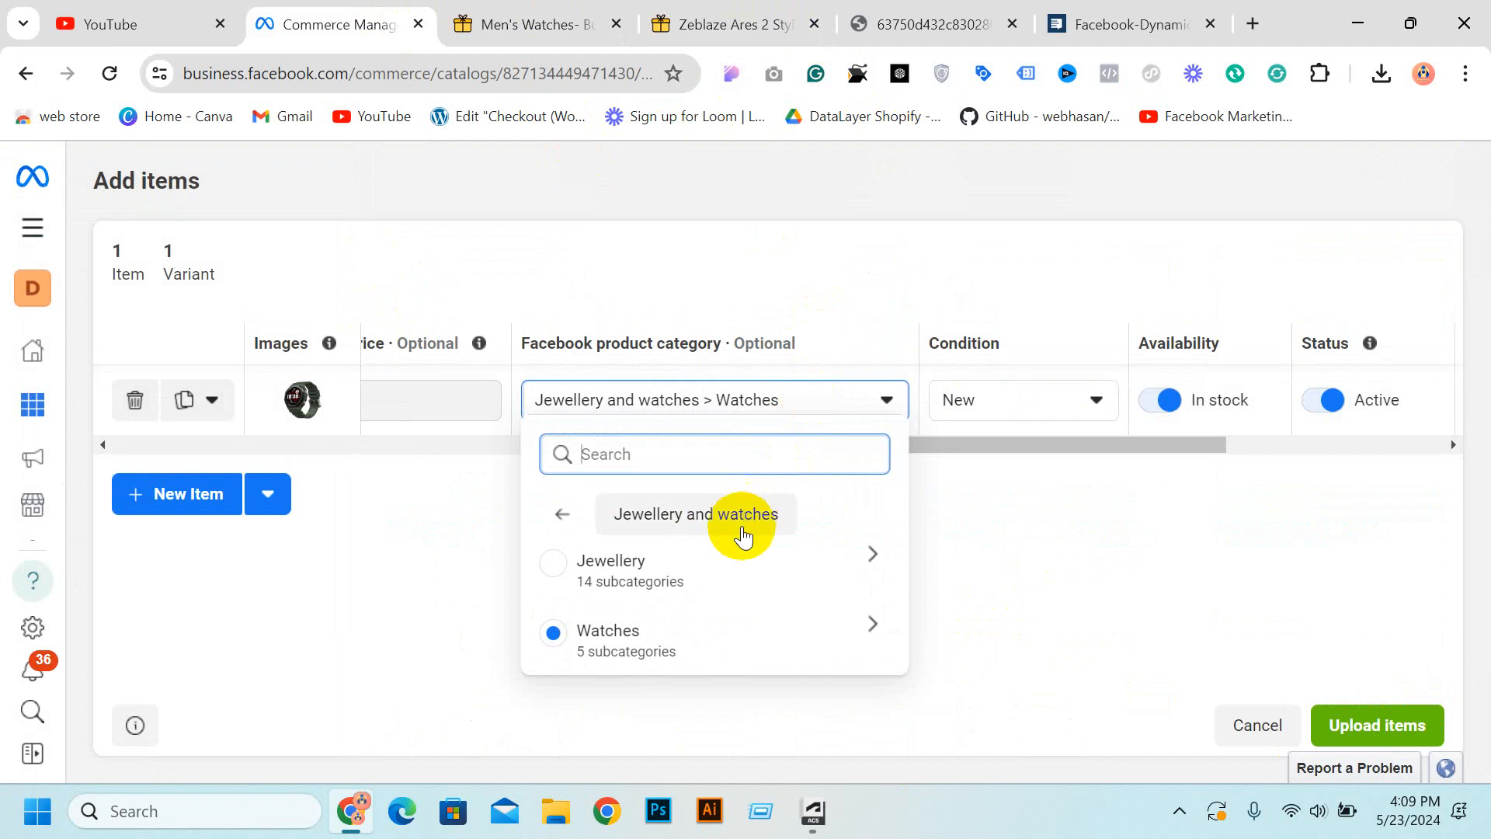
pyautogui.click(995, 569)
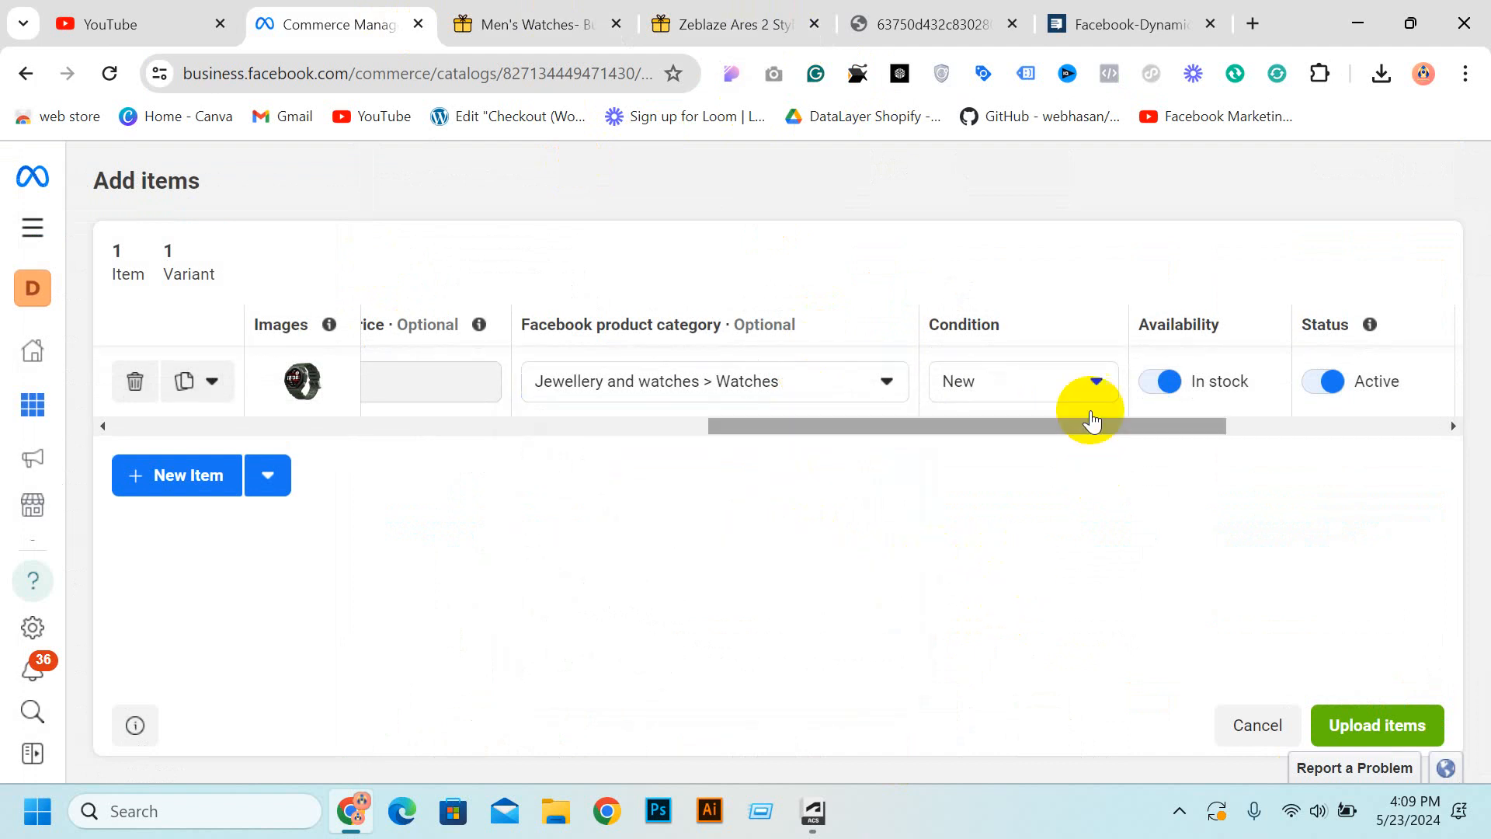
# Choose New as the item's condition.
pyautogui.click(1008, 386)
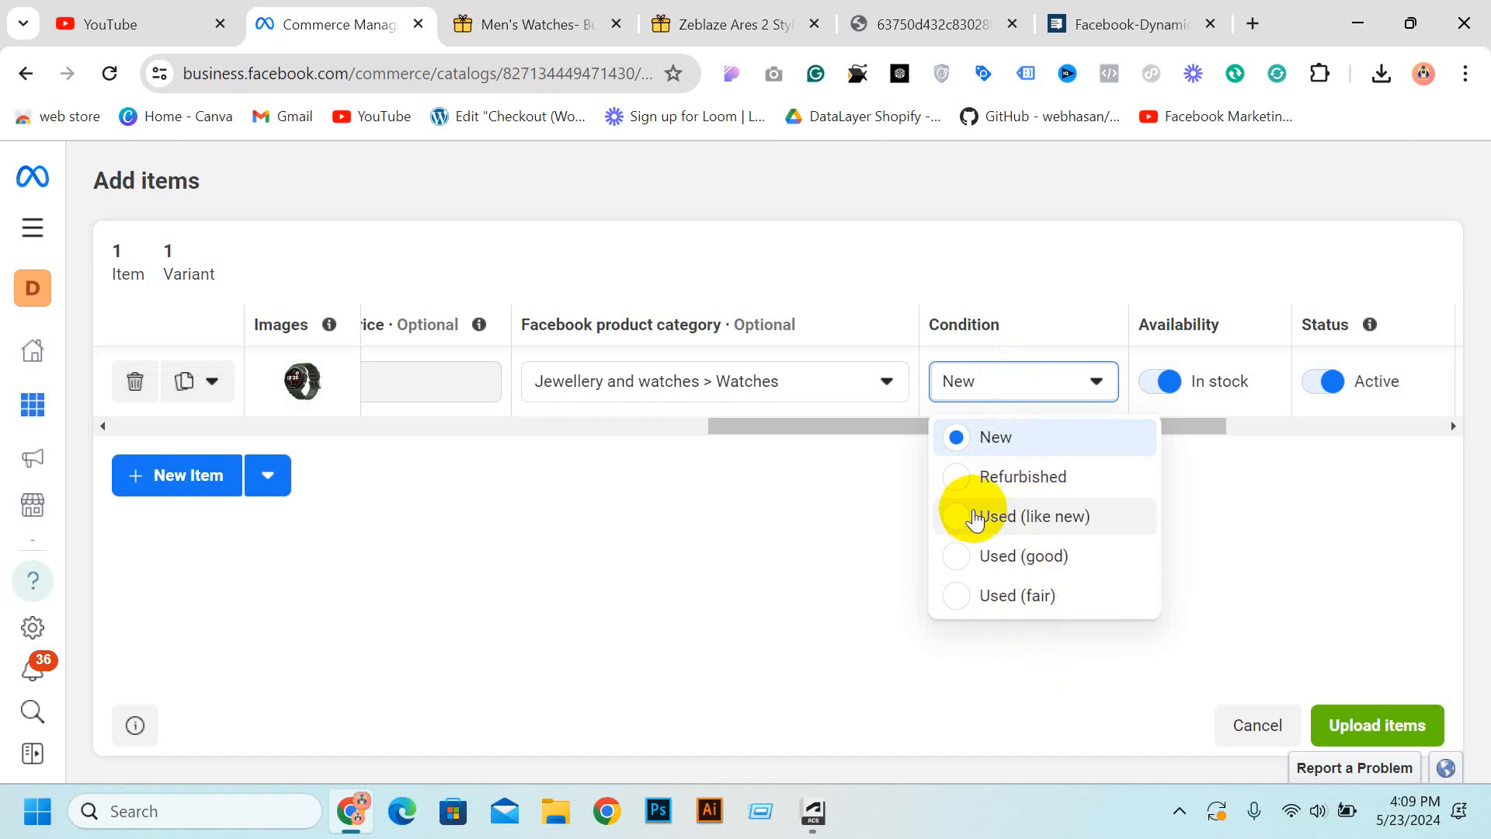
pyautogui.click(963, 435)
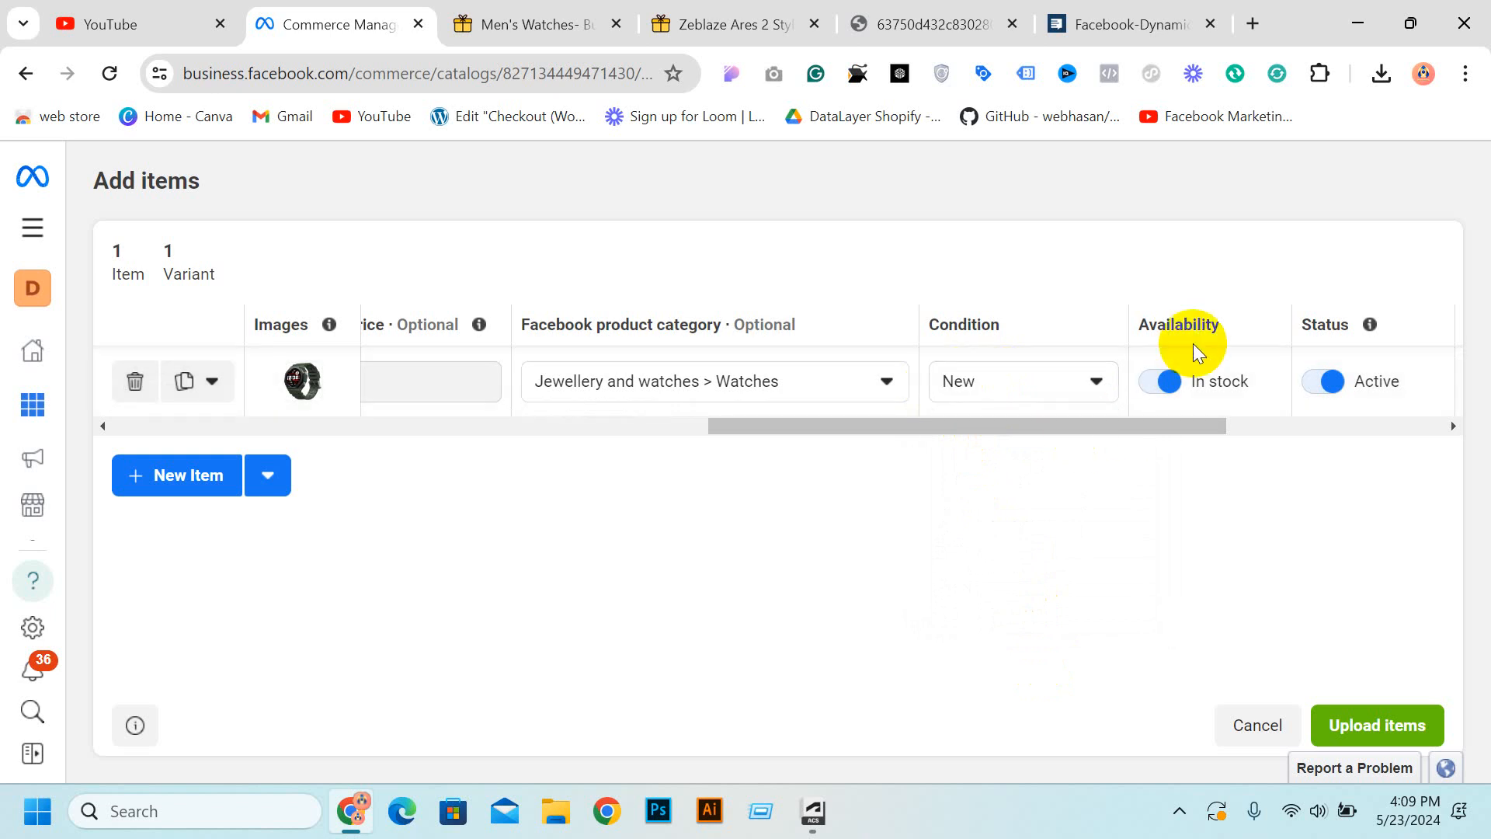
# Check the Stylish Rough Smartwatch item's remaining fields, leaving brand and content ID blank, and upload the item to the catalogue.
pyautogui.hscroll(5, 1045, 429)
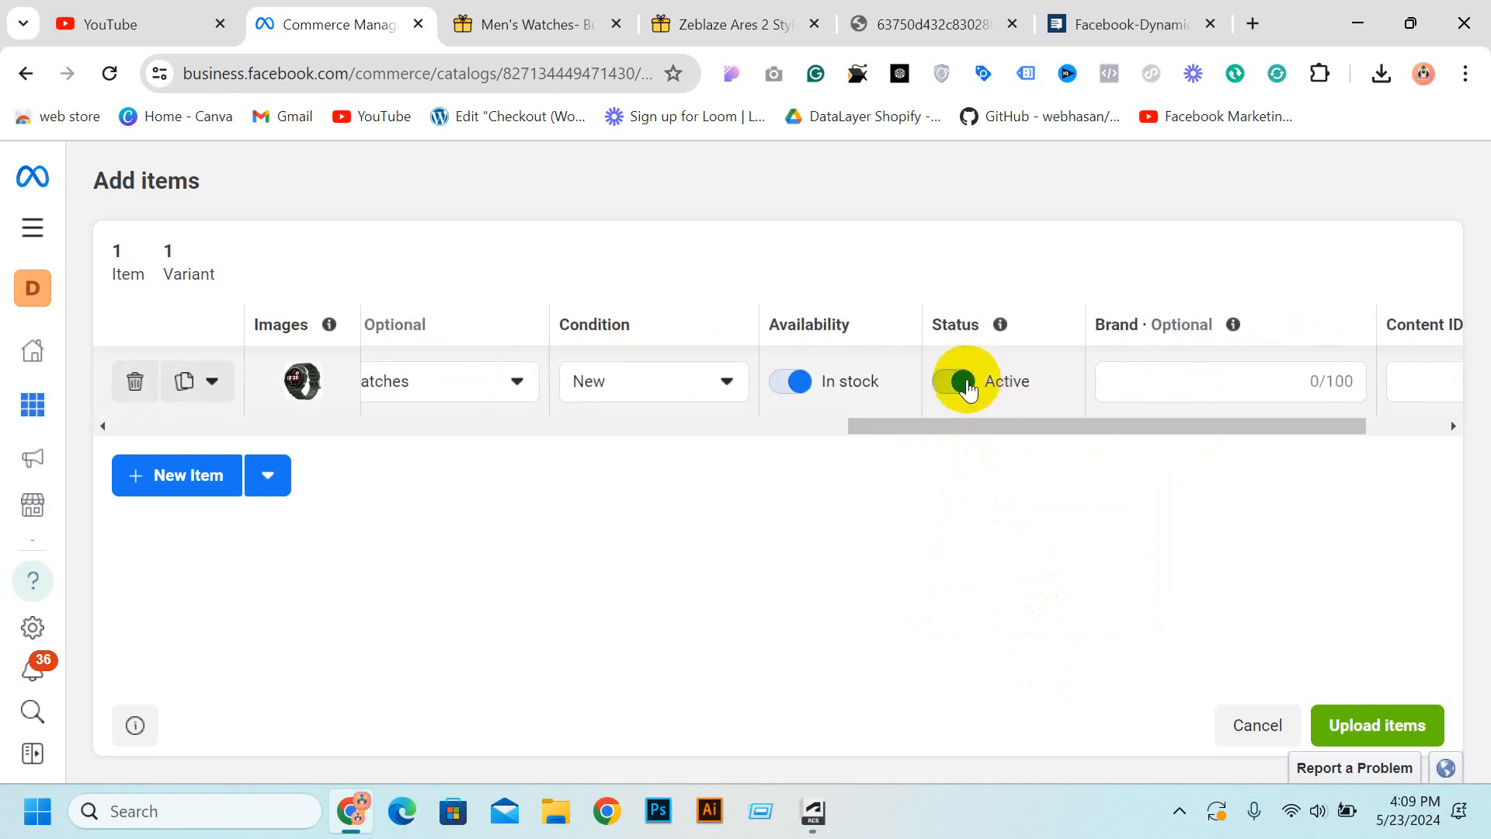
pyautogui.moveTo(1242, 426); pyautogui.dragTo(1331, 433)
pyautogui.click(1038, 391)
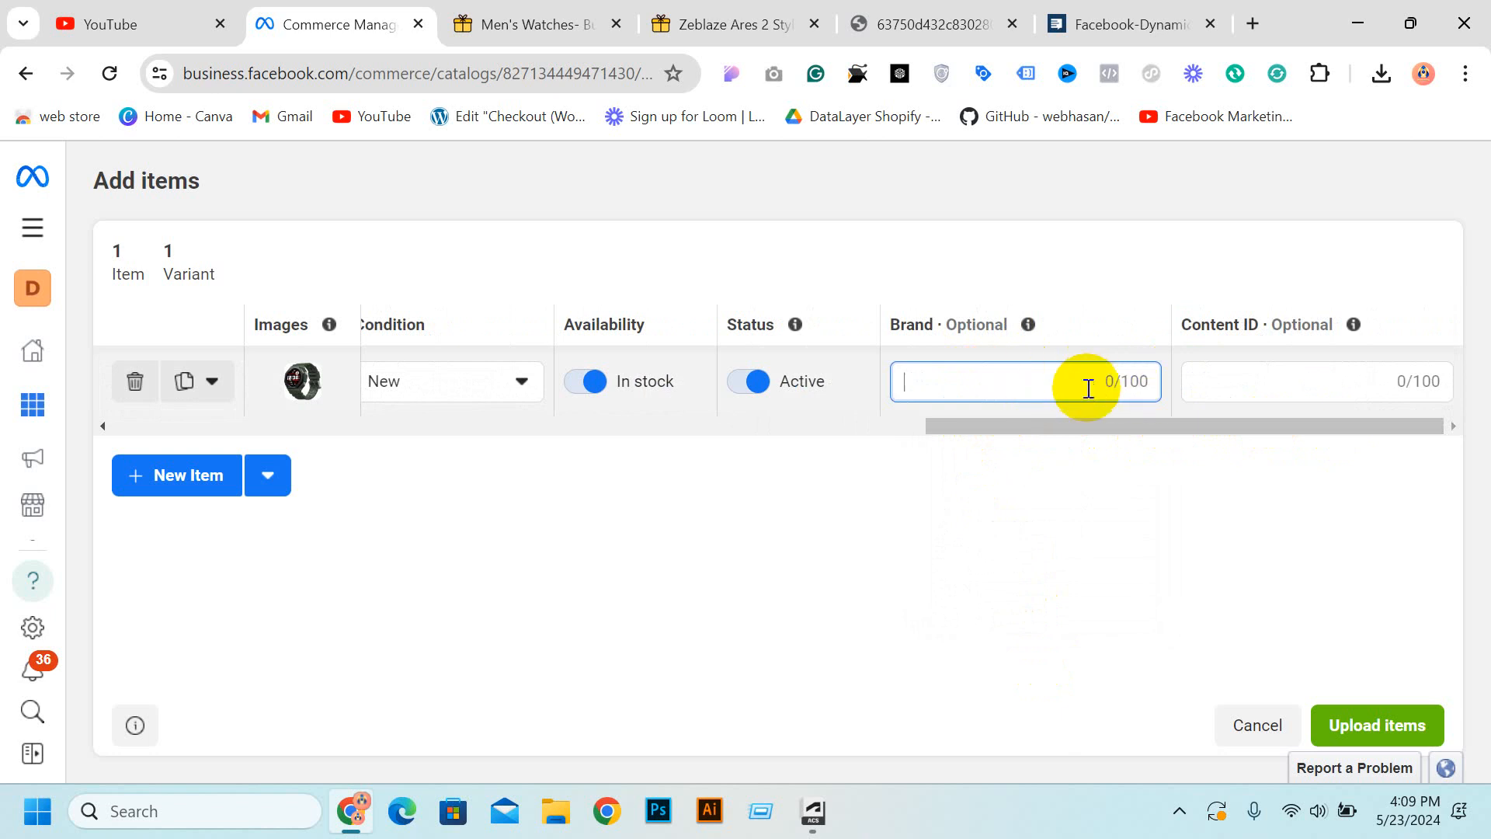
pyautogui.click(1161, 427)
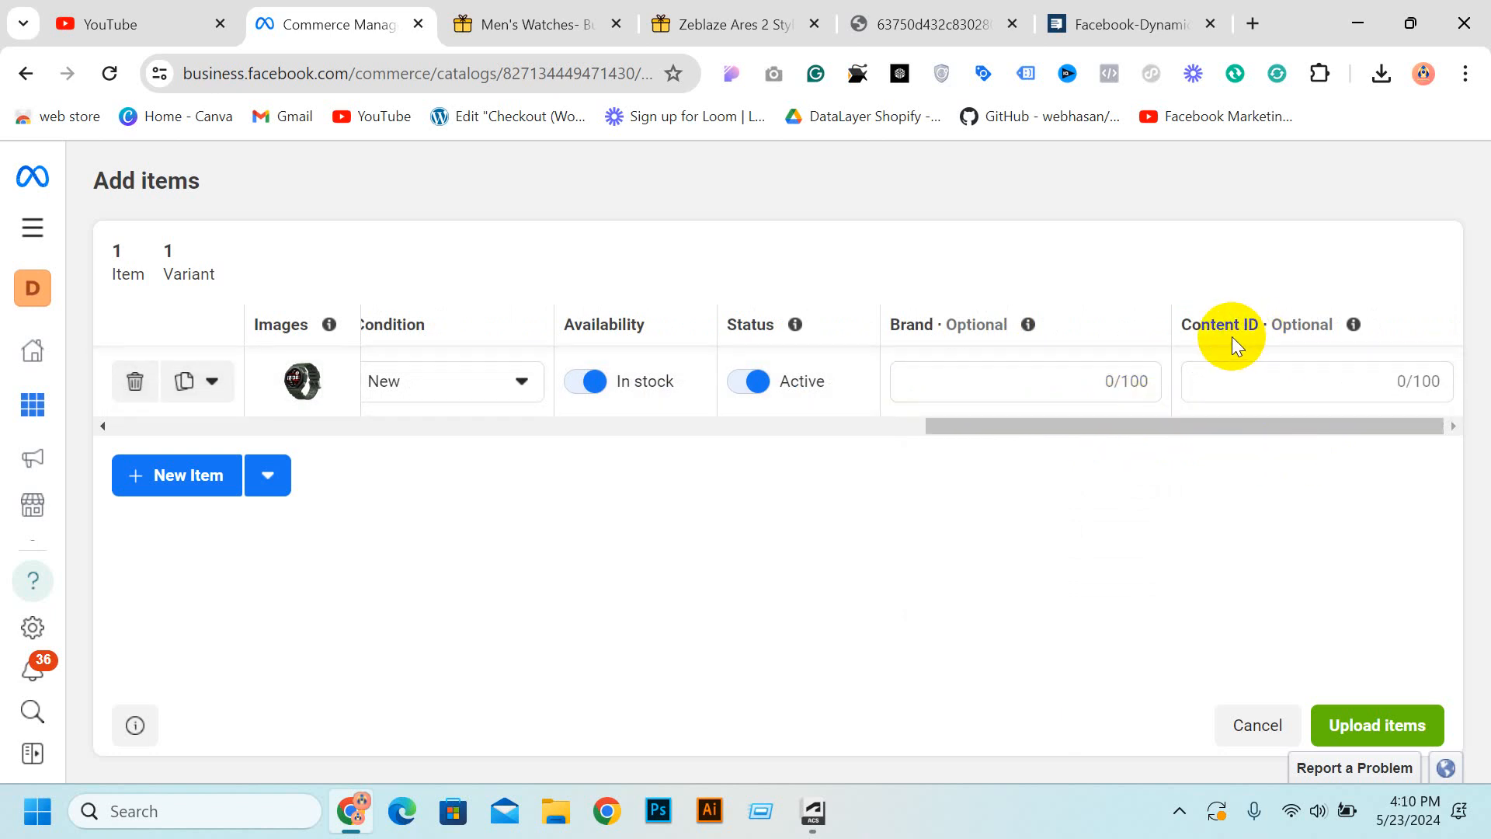
pyautogui.moveTo(955, 426); pyautogui.dragTo(83, 450)
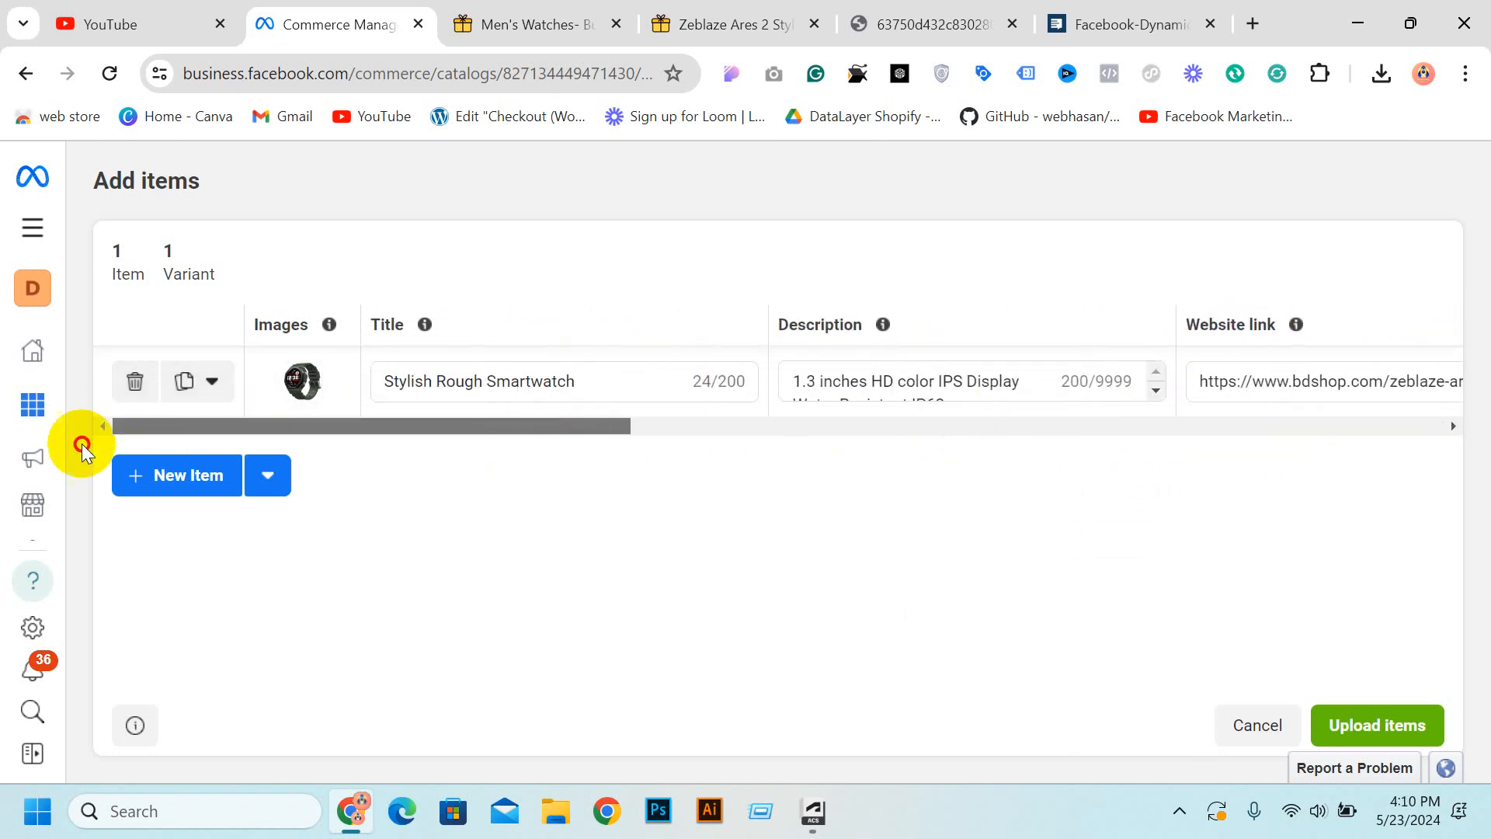
pyautogui.click(1356, 727)
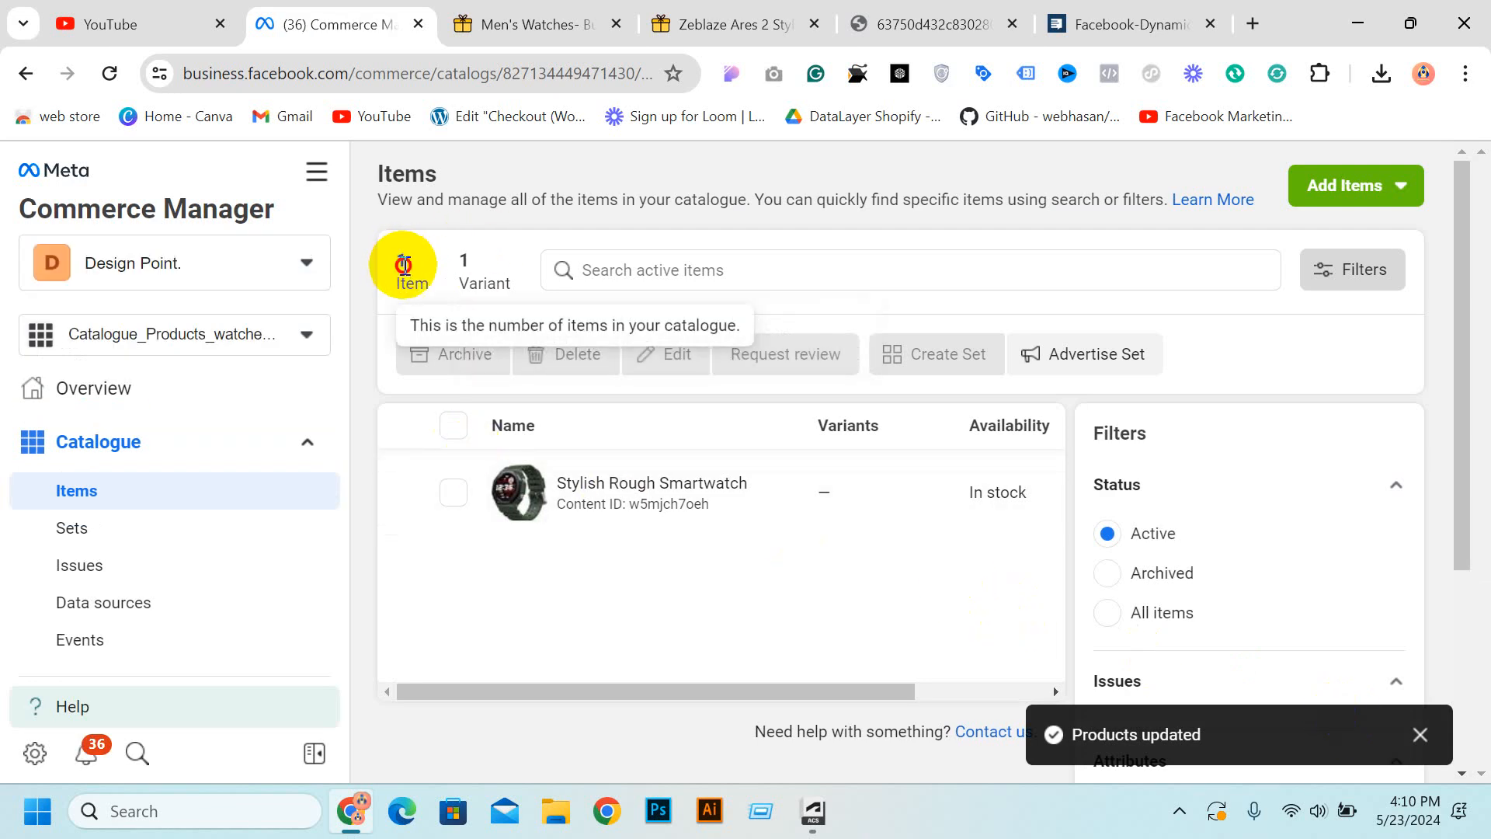
# Open the manual item entry form to add more products to the watches catalogue.
pyautogui.moveTo(407, 261); pyautogui.dragTo(486, 276)
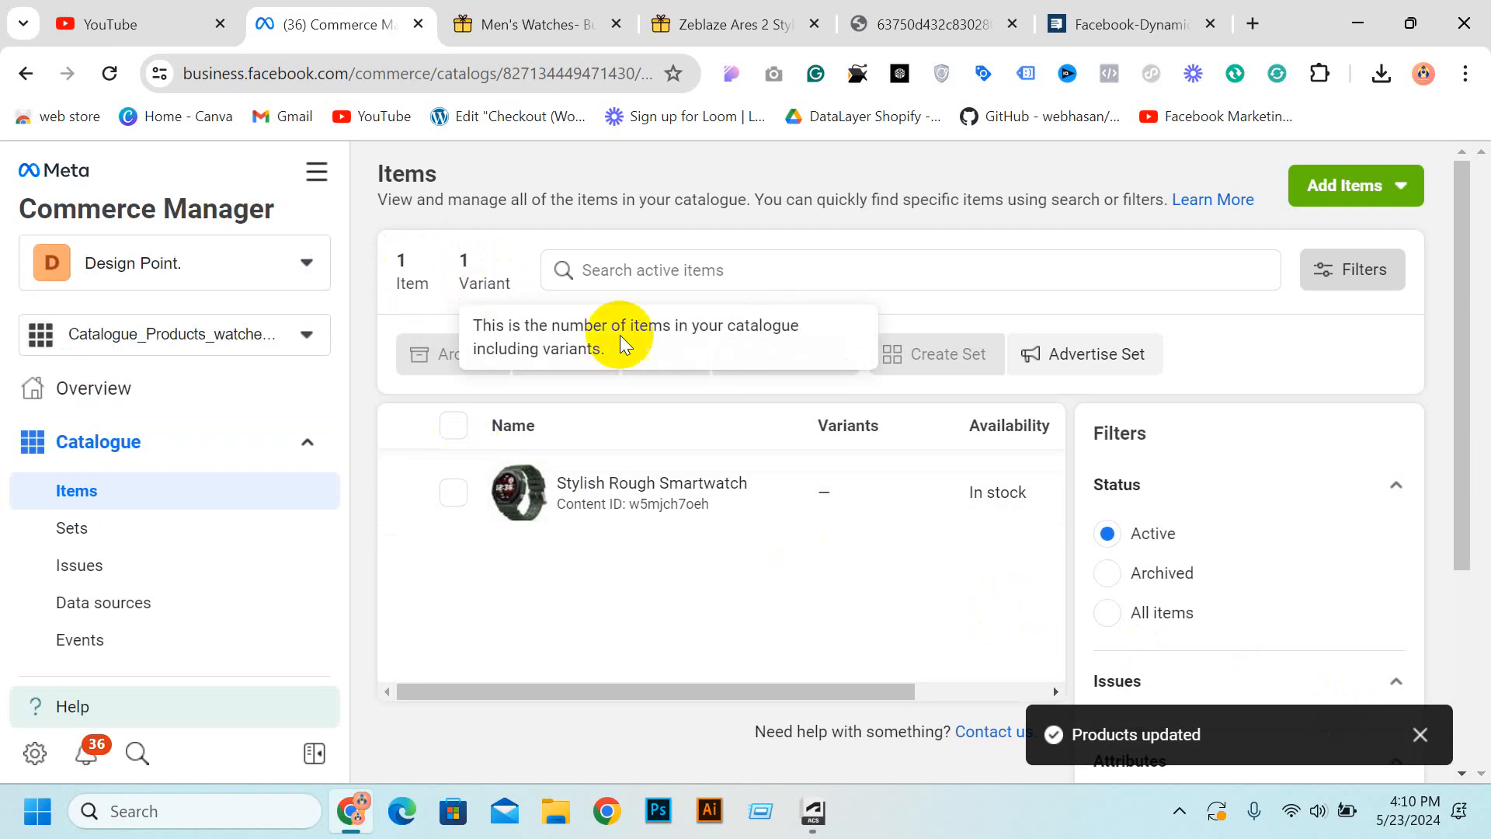
pyautogui.click(1398, 185)
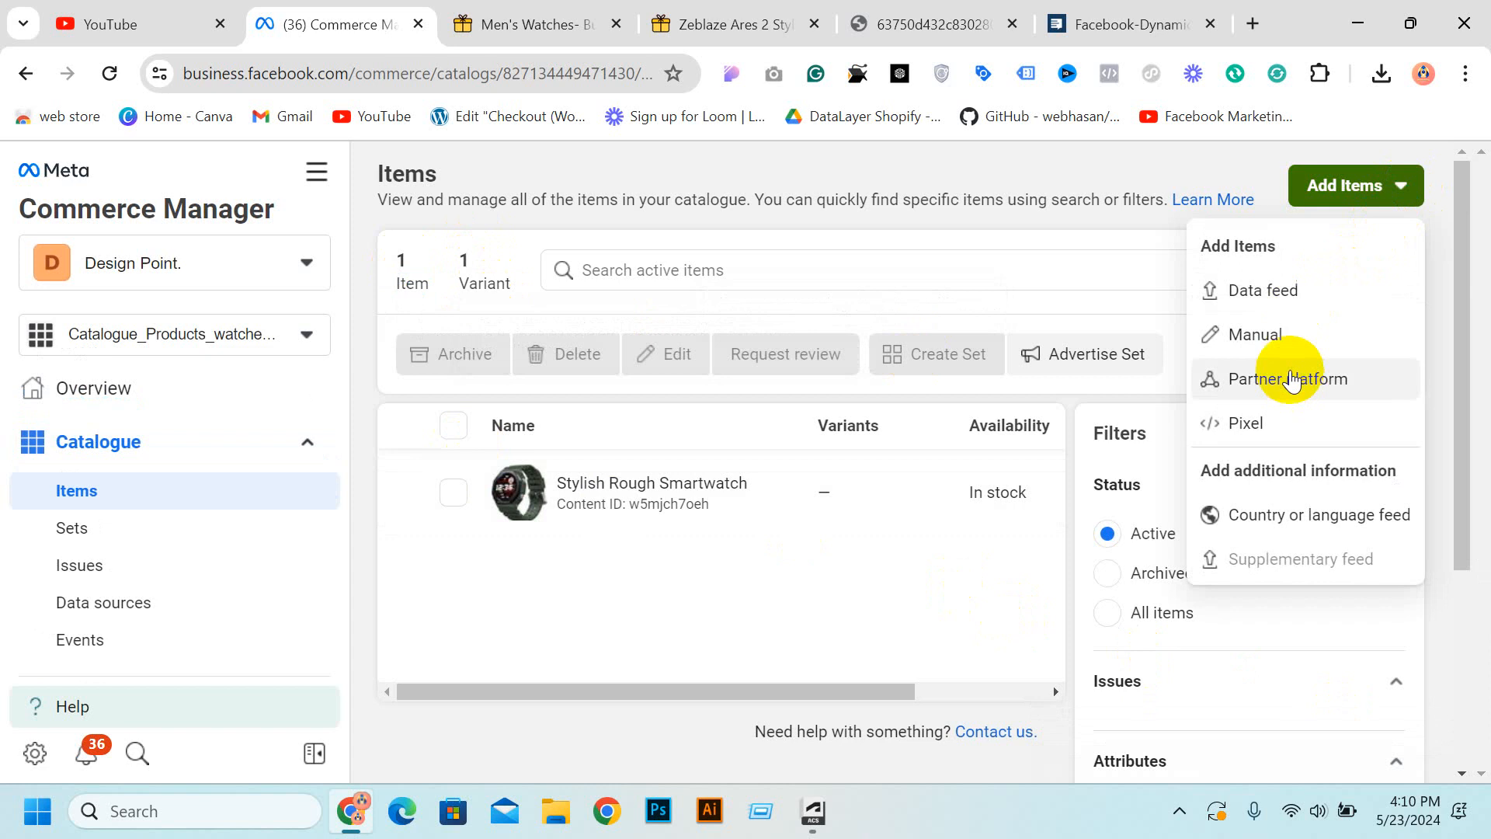
pyautogui.click(1271, 345)
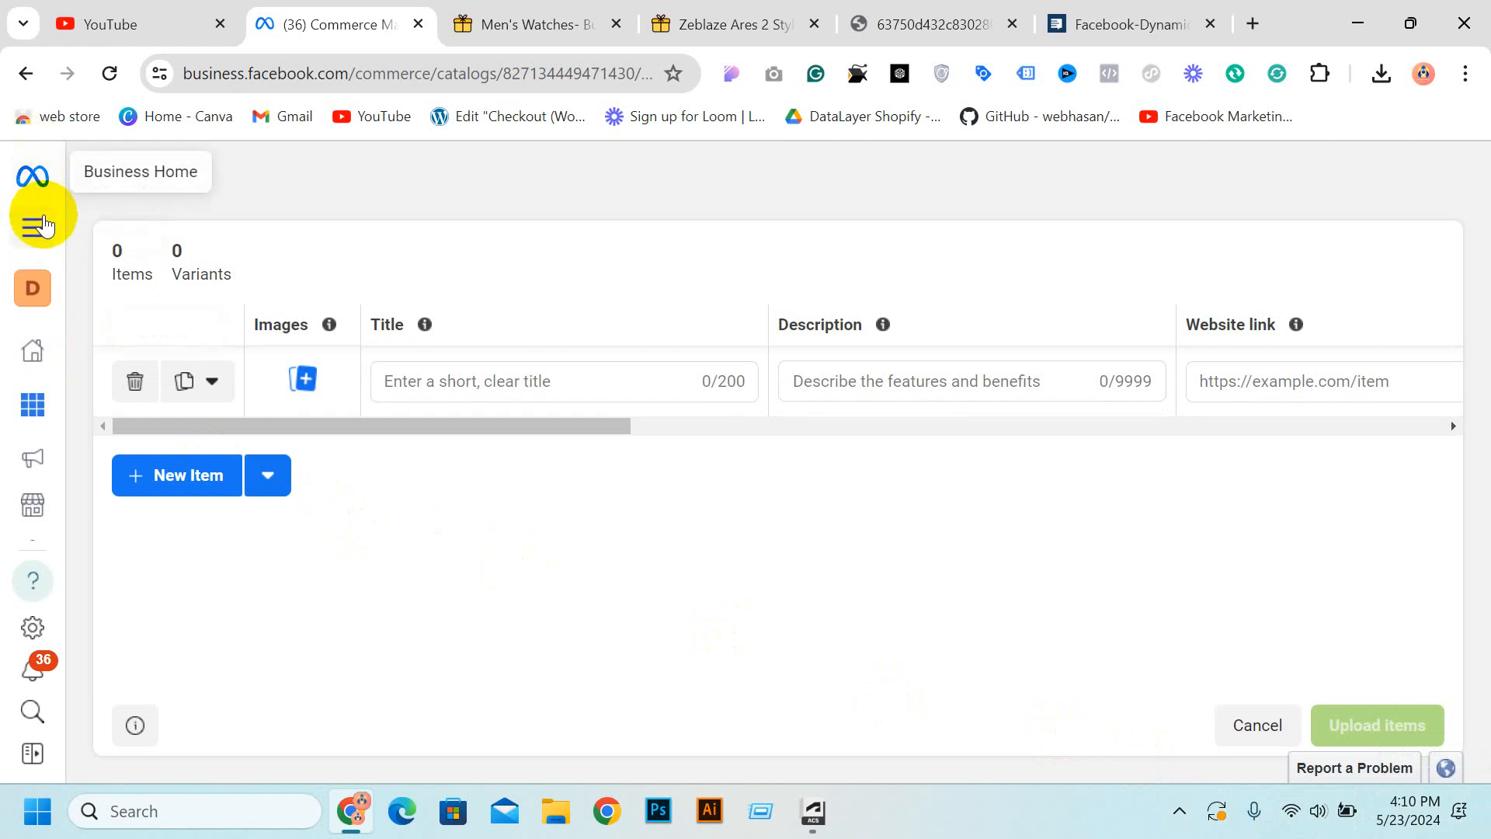
pyautogui.click(26, 75)
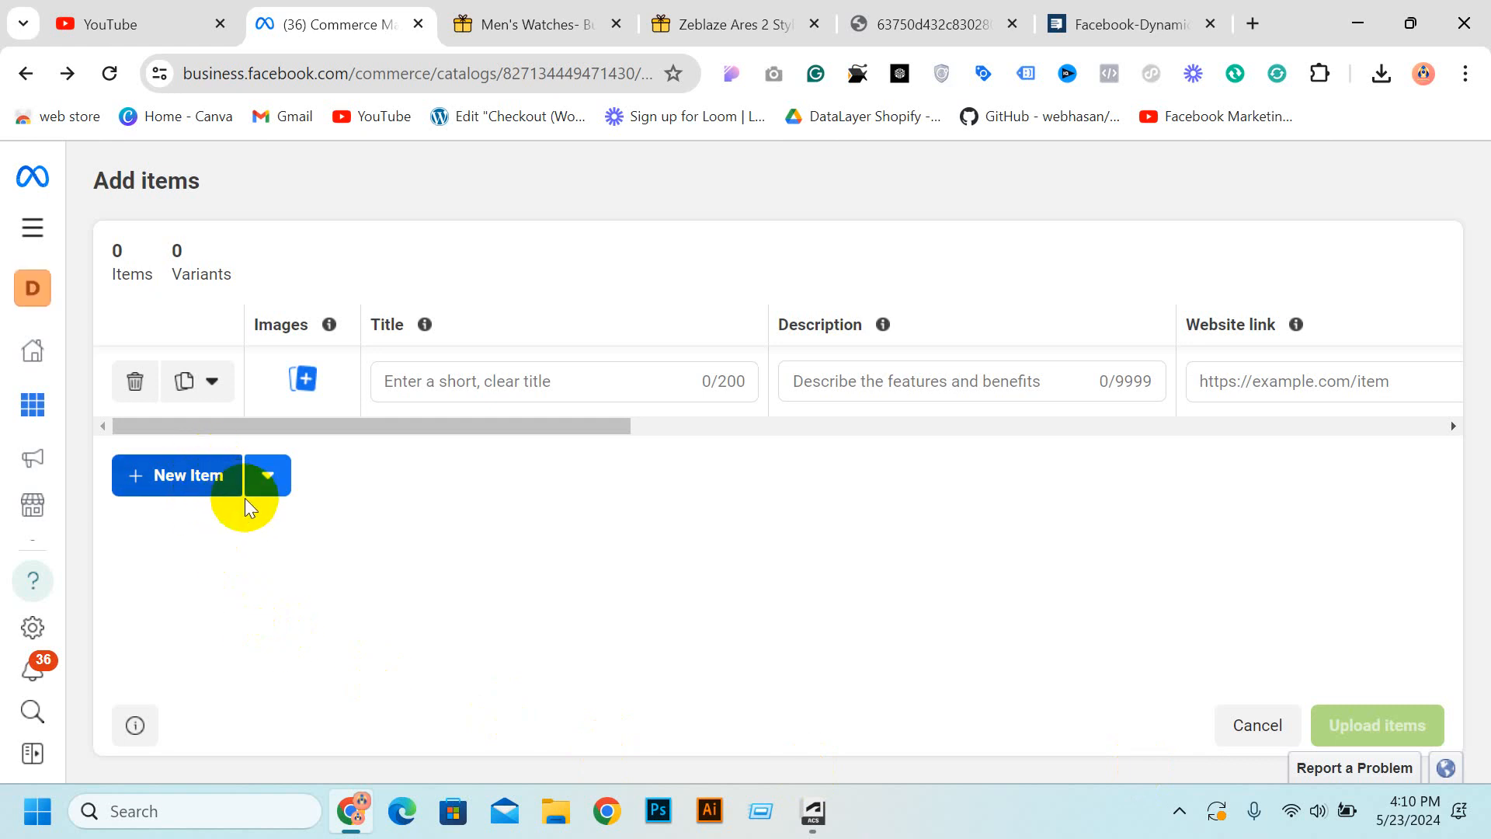
# Duplicate the blank item and add further new items until the form has five empty rows.
pyautogui.click(209, 383)
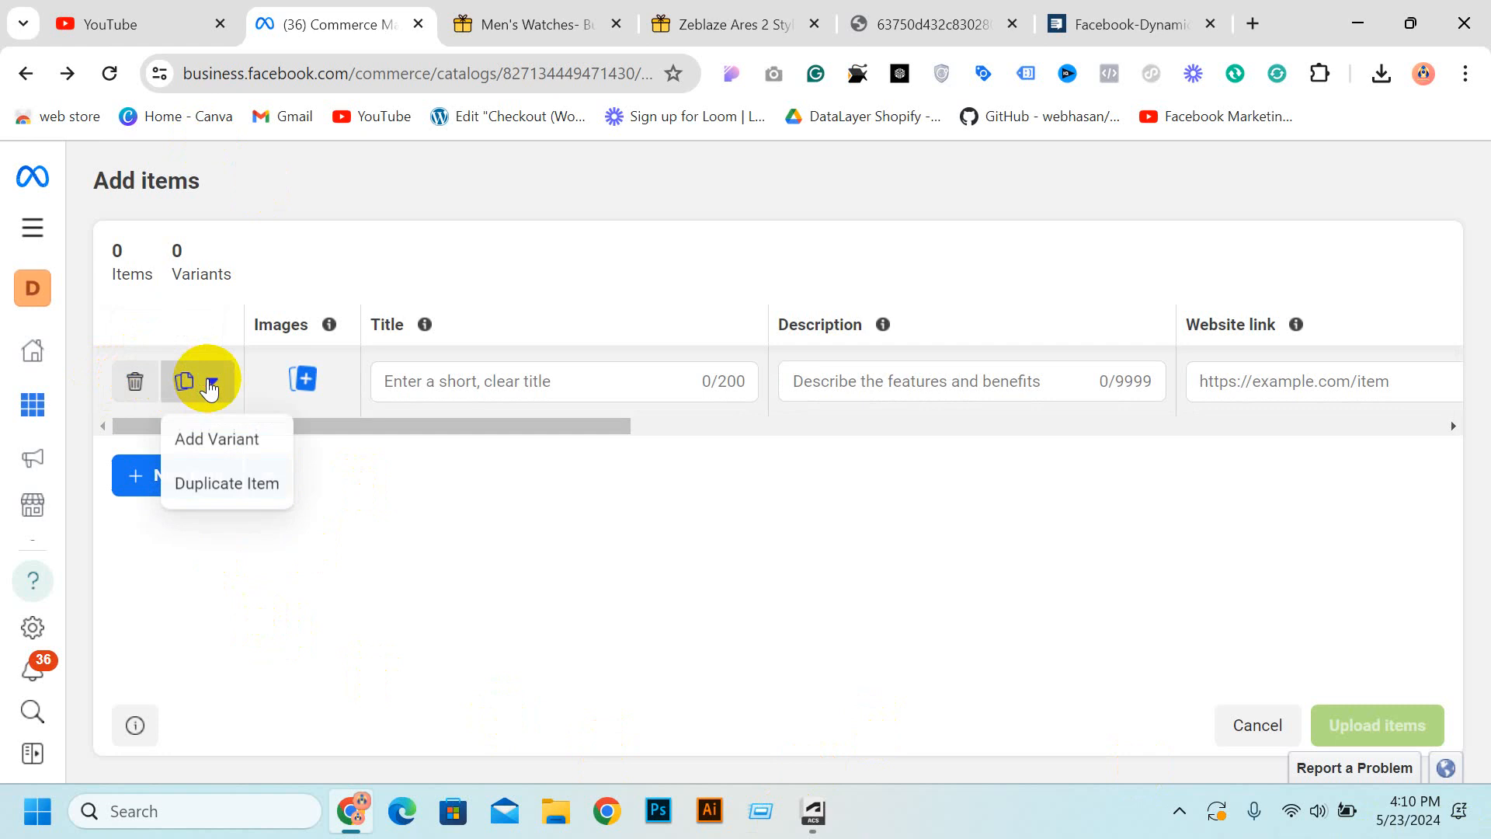
pyautogui.click(936, 565)
pyautogui.click(210, 384)
pyautogui.click(208, 483)
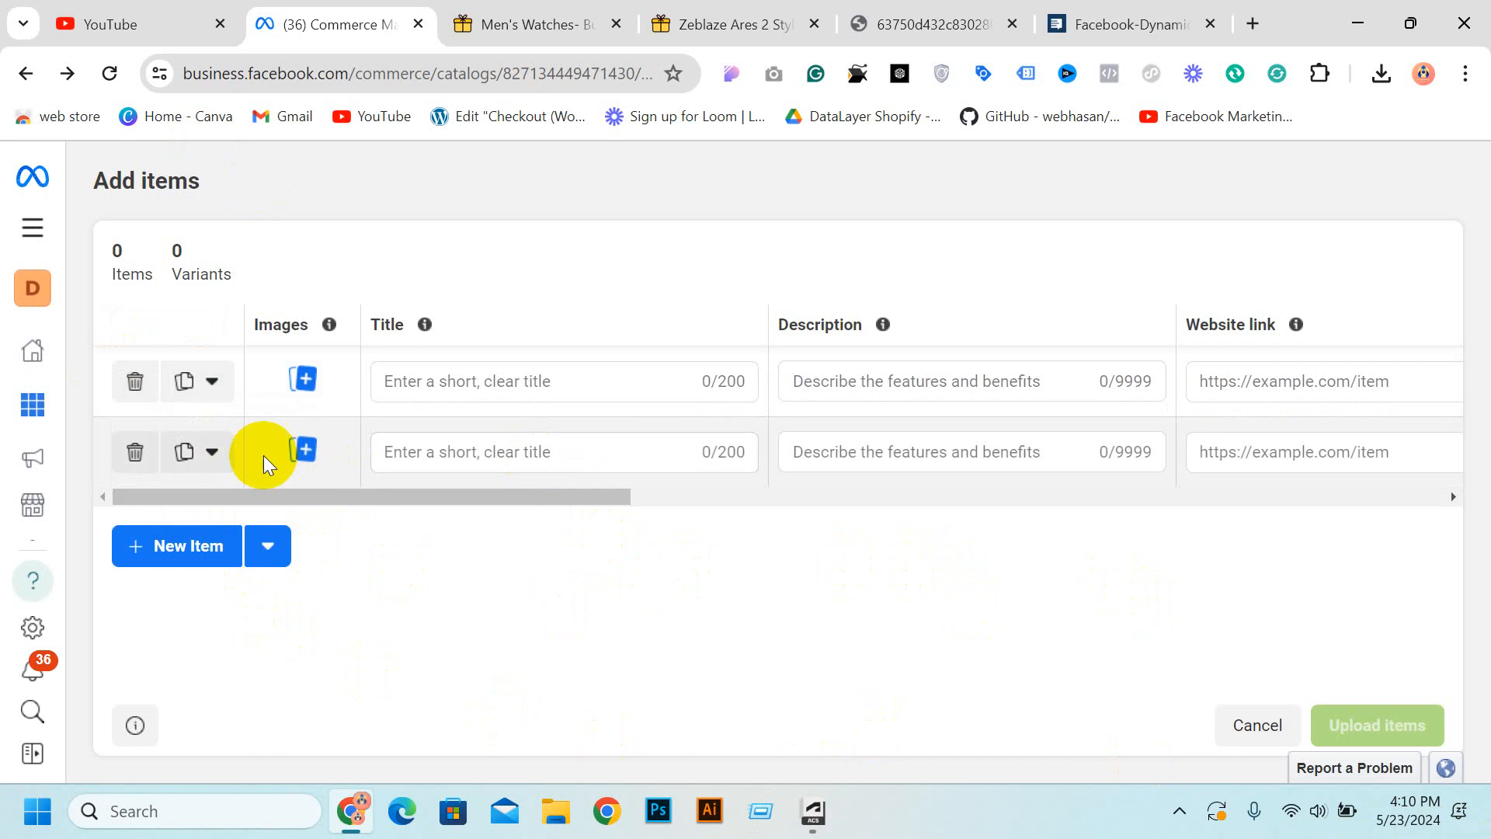
pyautogui.click(209, 576)
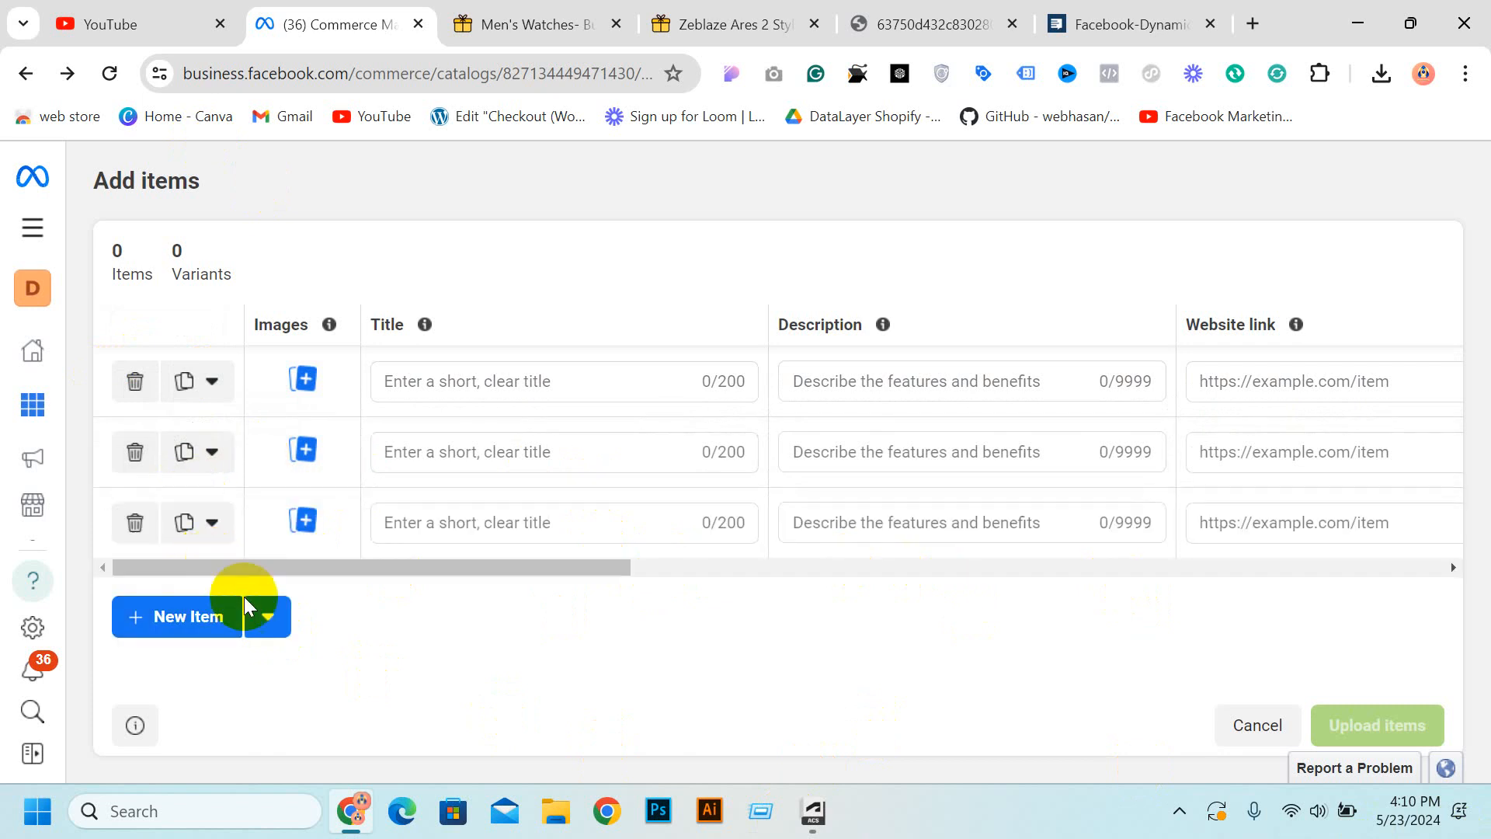
pyautogui.click(186, 618)
pyautogui.click(200, 687)
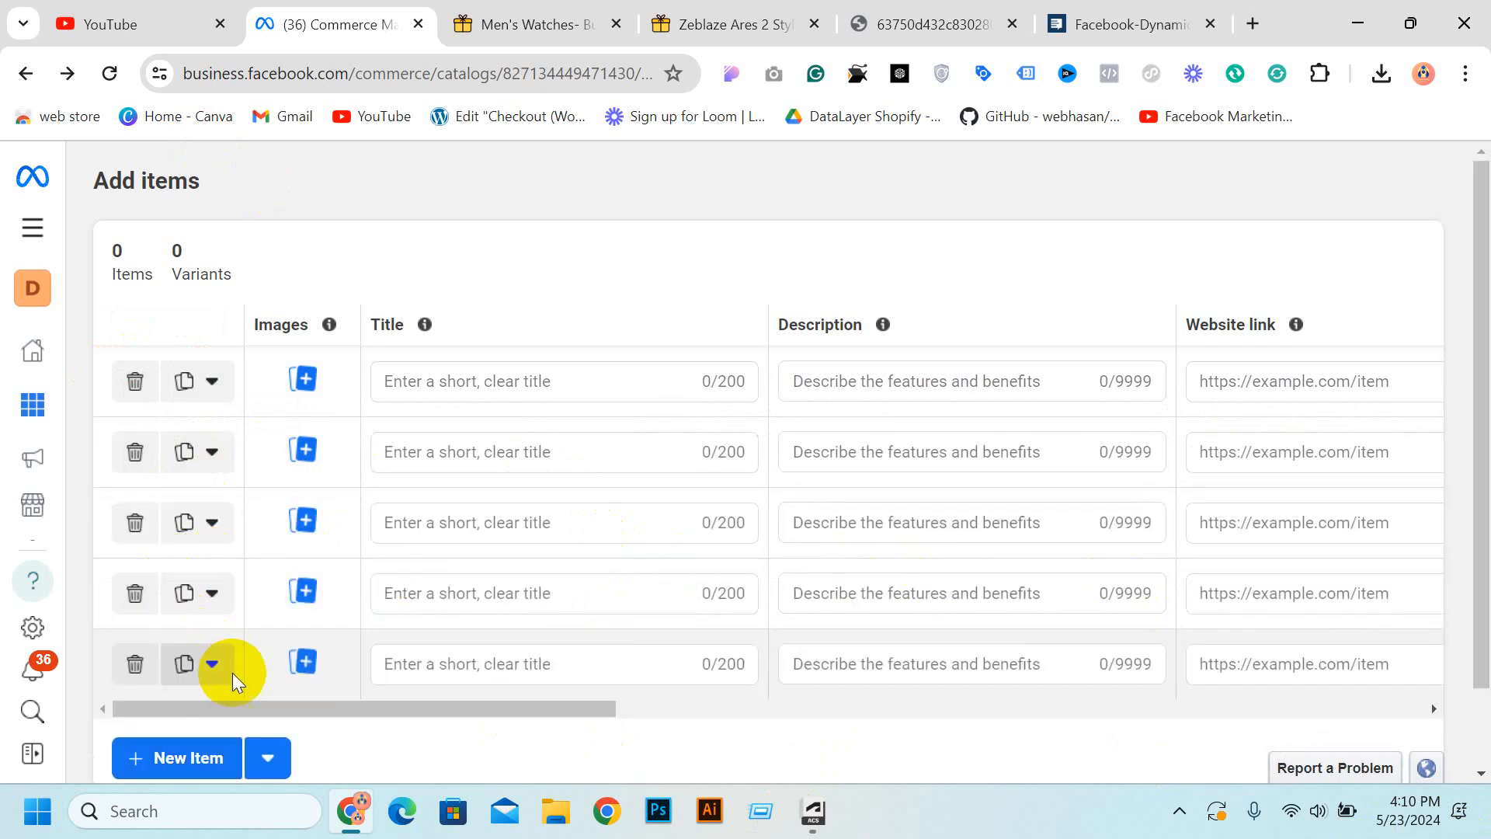
# Open BD Shop's XIAOMI Imilab IMIKI ST1 product page and copy its name, without XIAOMI, into the first item's title.
pyautogui.click(505, 386)
pyautogui.click(579, 22)
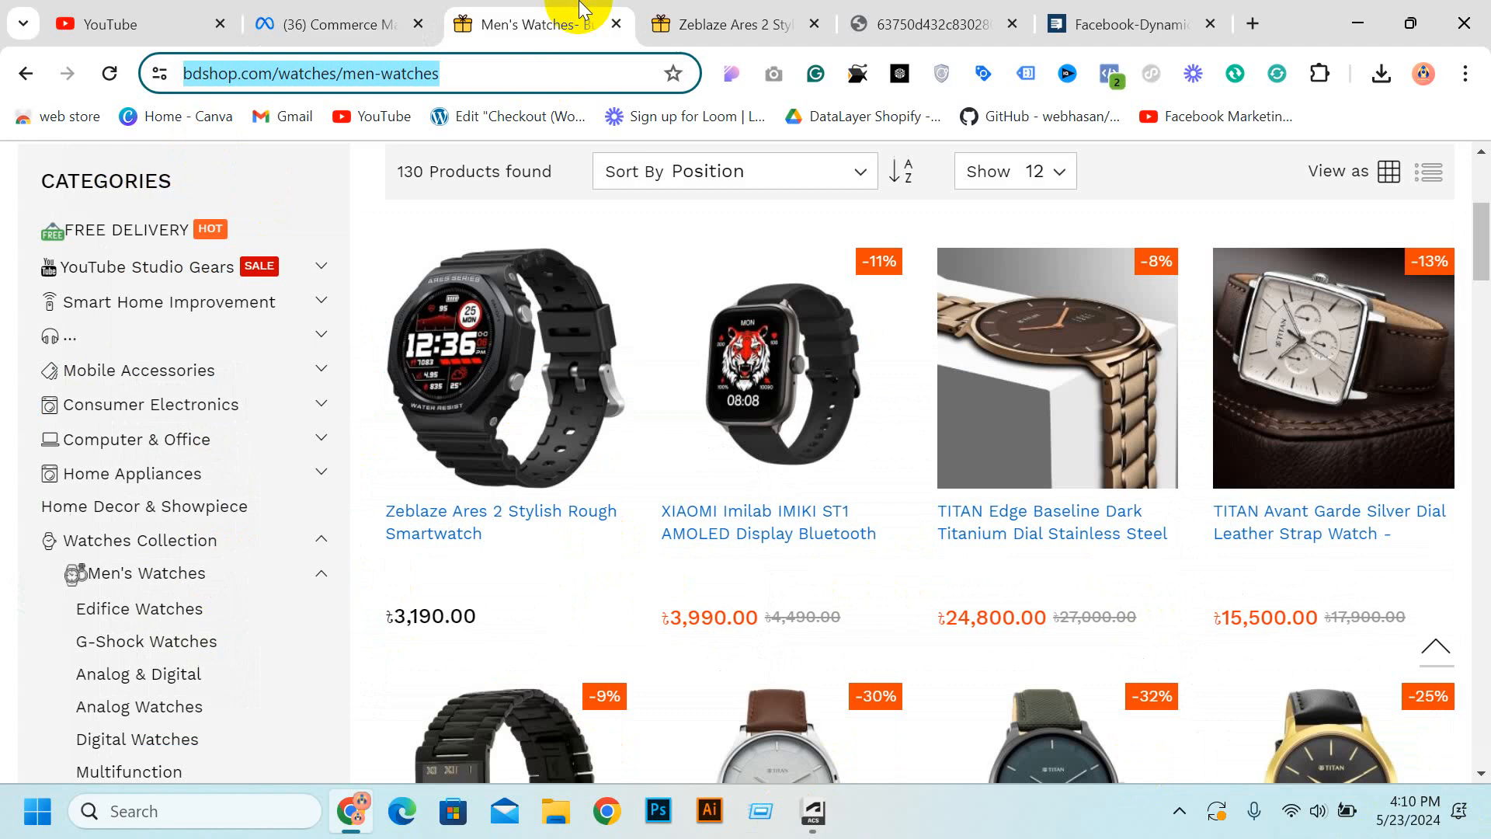
pyautogui.middleClick(827, 338)
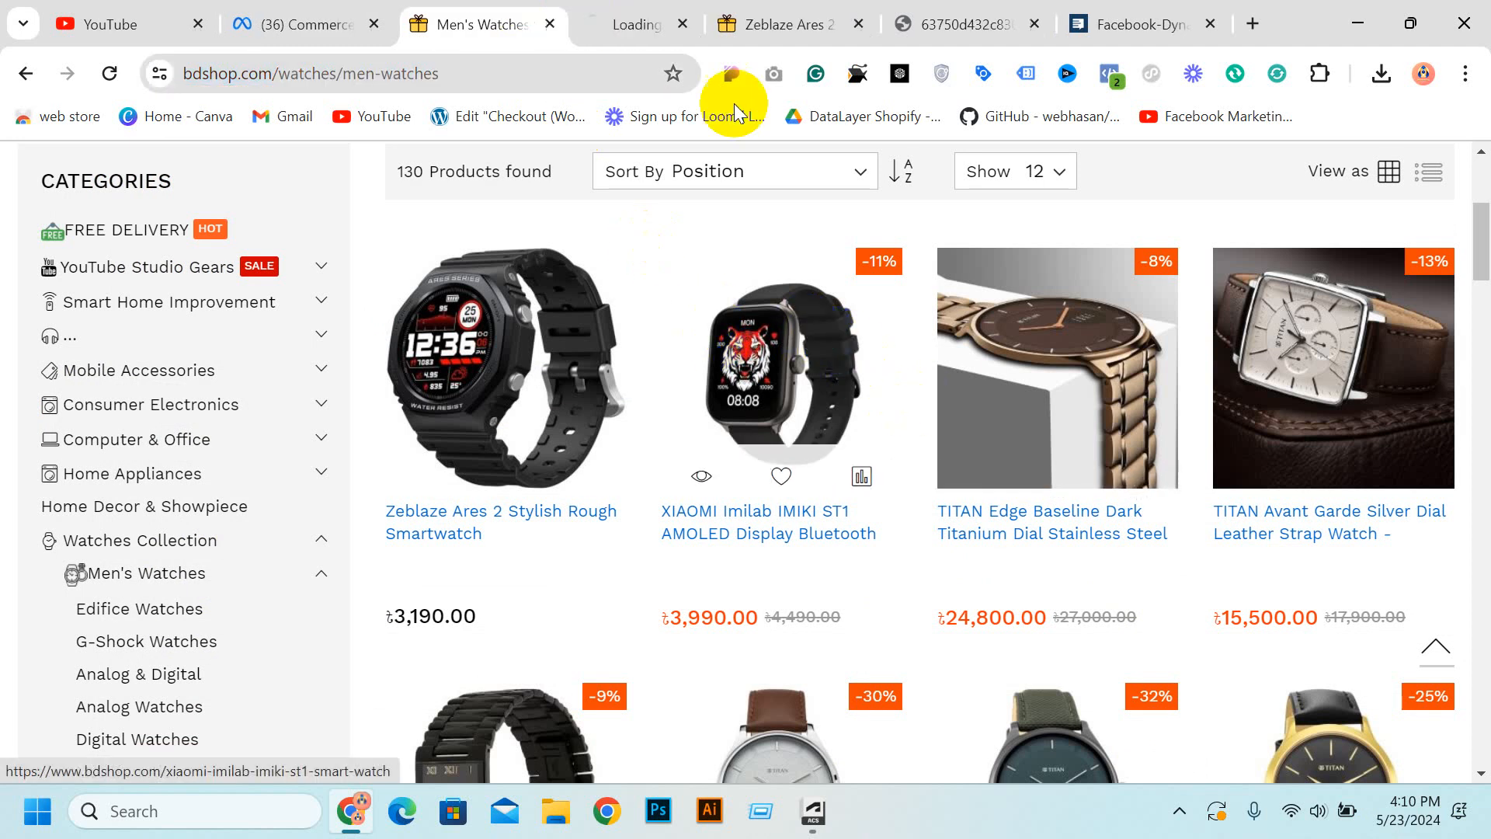
pyautogui.click(646, 21)
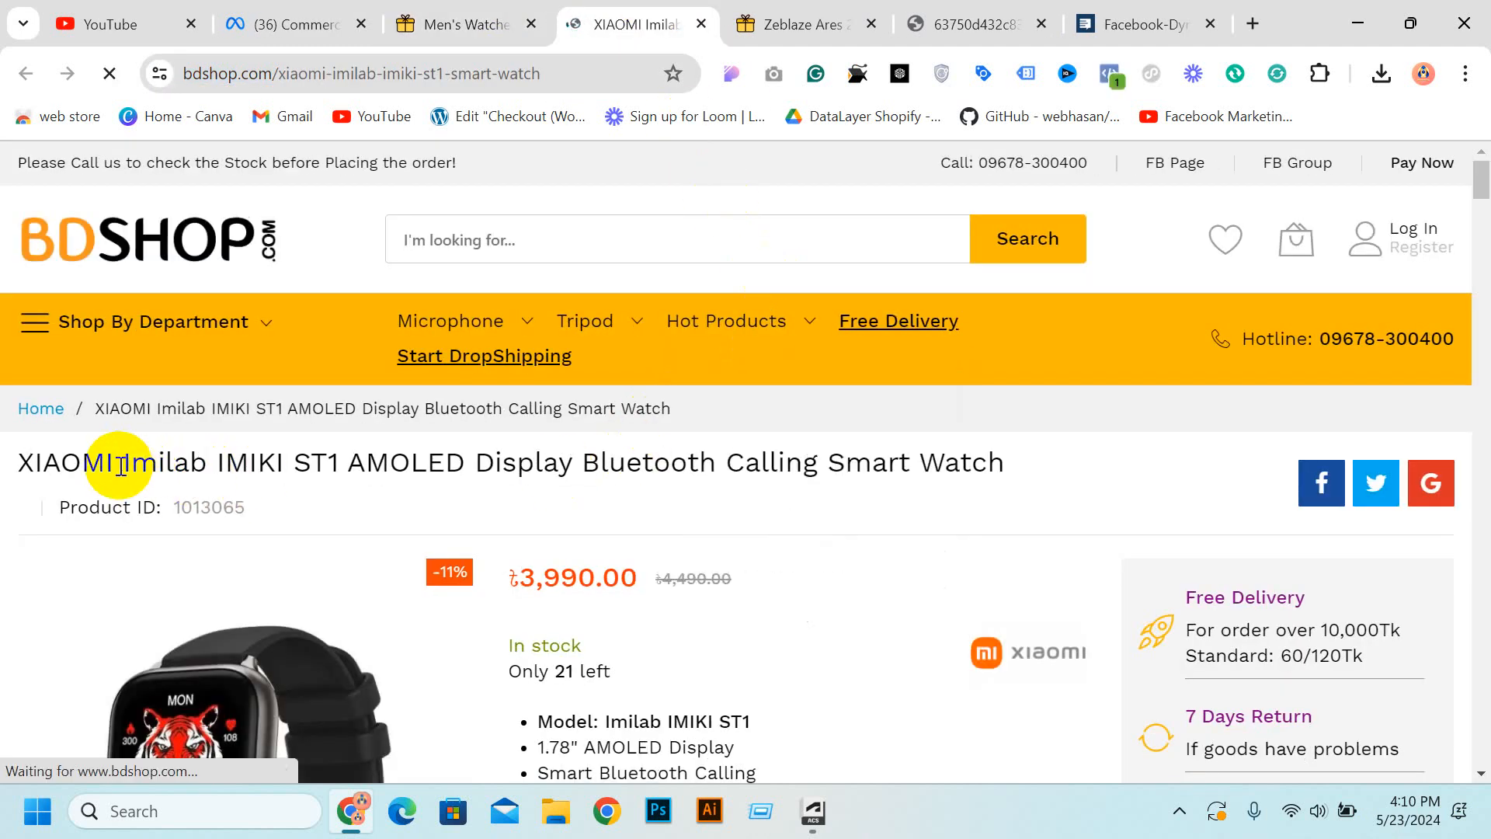
pyautogui.moveTo(120, 465); pyautogui.dragTo(1004, 449)
pyautogui.hotkey('ctrl', 'c')
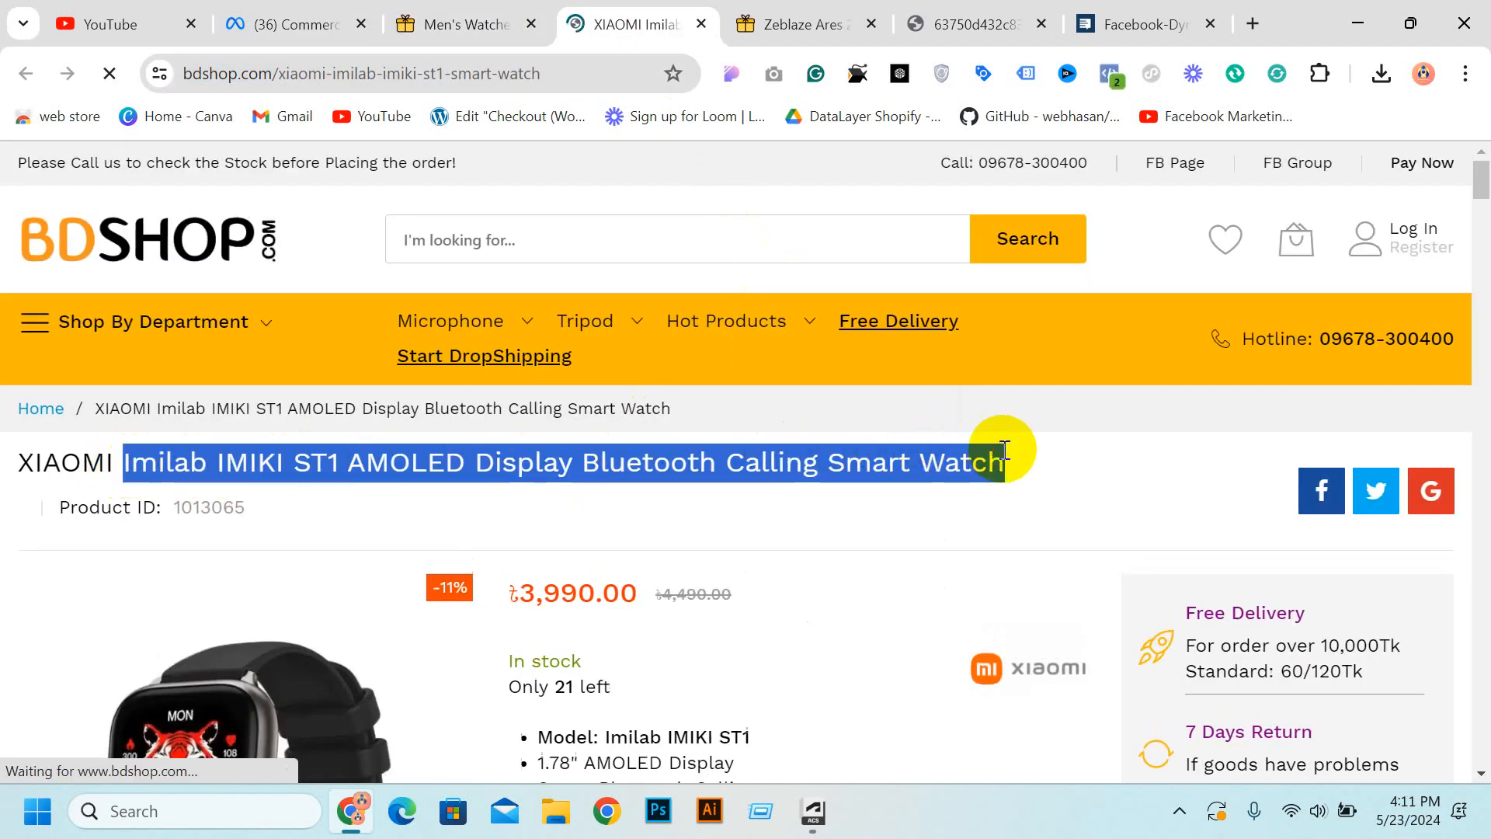
pyautogui.click(287, 24)
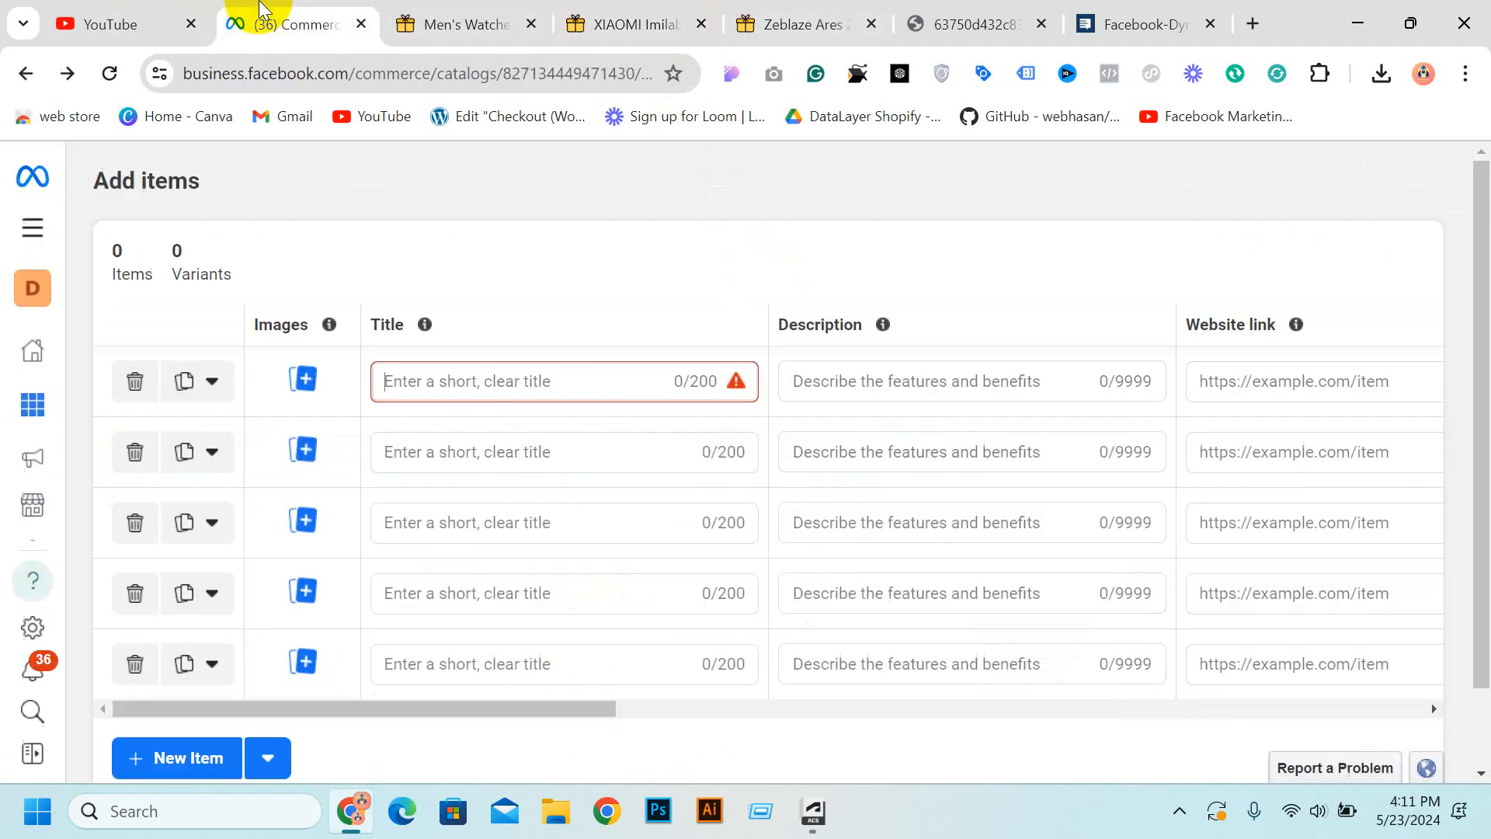
pyautogui.click(492, 384)
pyautogui.hotkey('ctrl', 'v')
# Copy the feature list, from Model: Imilab IMIKI ST1 to 1 Year Warranty, from BD Shop into the first item's description.
pyautogui.click(890, 397)
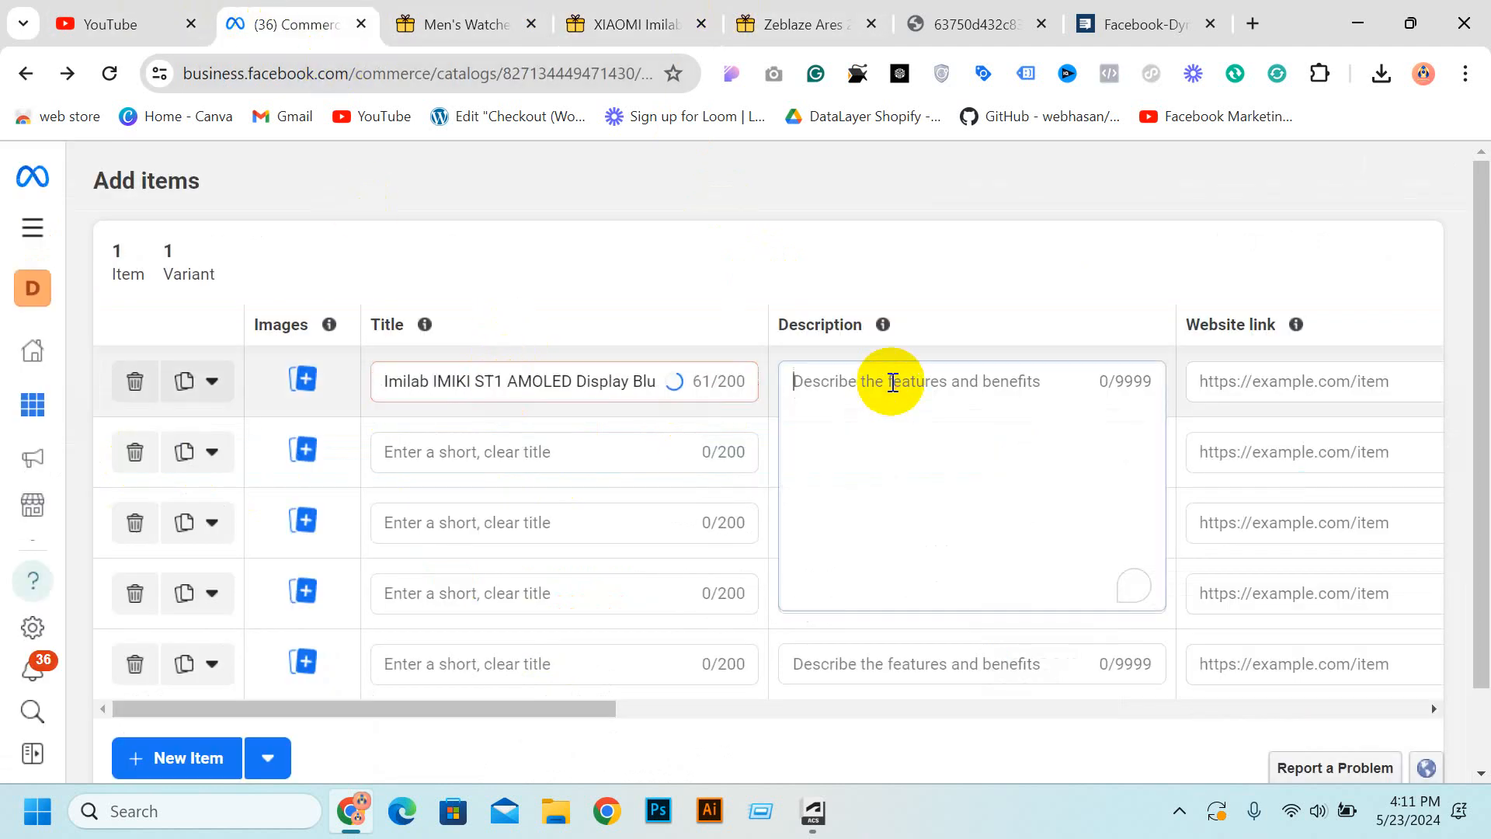
pyautogui.click(522, 10)
pyautogui.click(625, 23)
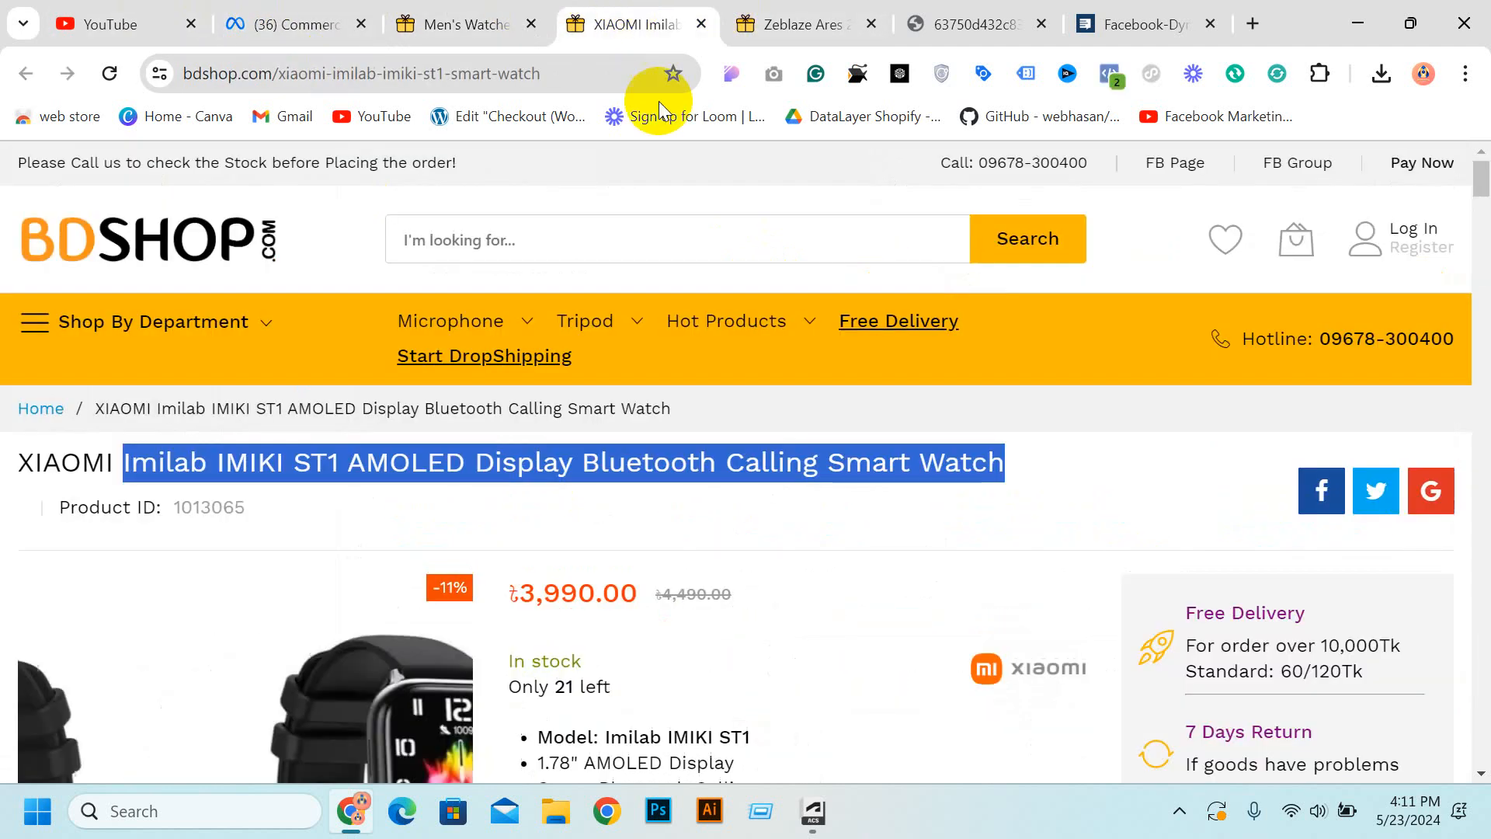
pyautogui.scroll(-5, 710, 539)
pyautogui.moveTo(539, 277); pyautogui.dragTo(695, 430)
pyautogui.hotkey('ctrl', 'c')
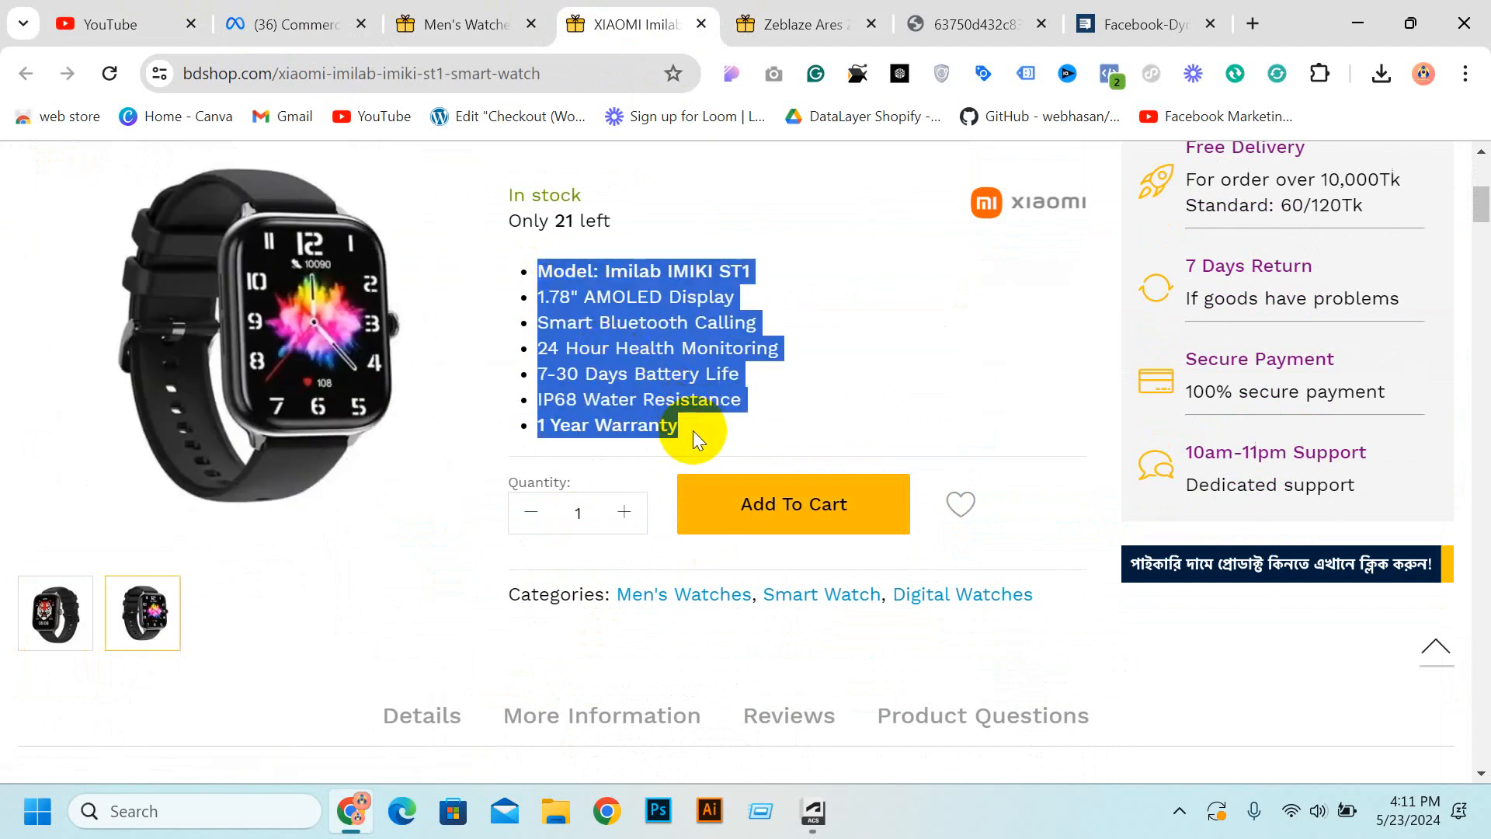
pyautogui.click(306, 14)
pyautogui.click(912, 385)
pyautogui.hotkey('ctrl', 'v')
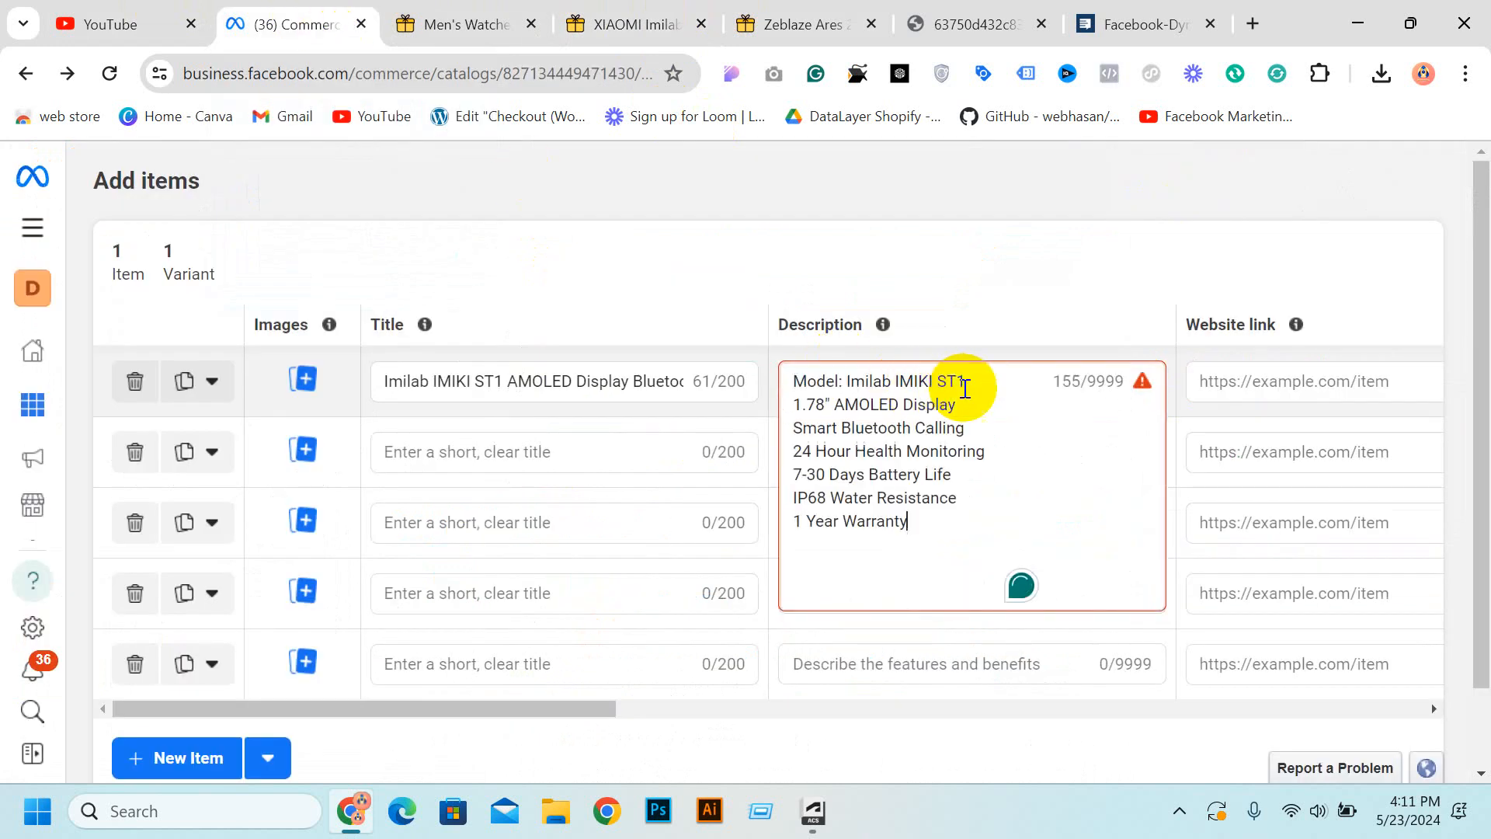
# Copy the product page address ending in bdshop.com/xiaomi-imilab-imiki-st1-smart-watch into the first item's website link.
pyautogui.click(1248, 378)
pyautogui.click(616, 17)
pyautogui.click(467, 74)
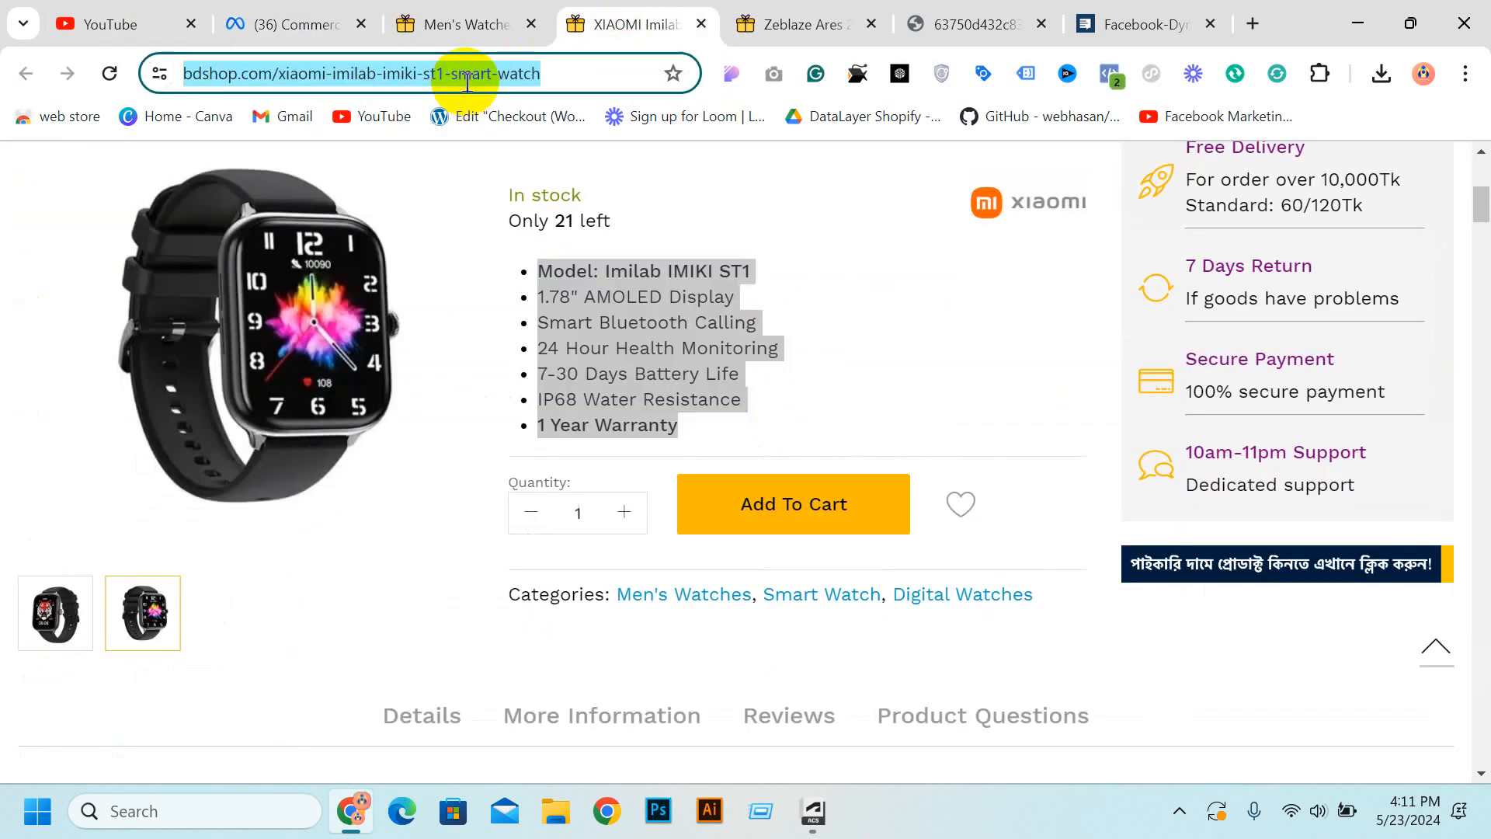
pyautogui.hotkey('ctrl', 'c')
pyautogui.click(264, 22)
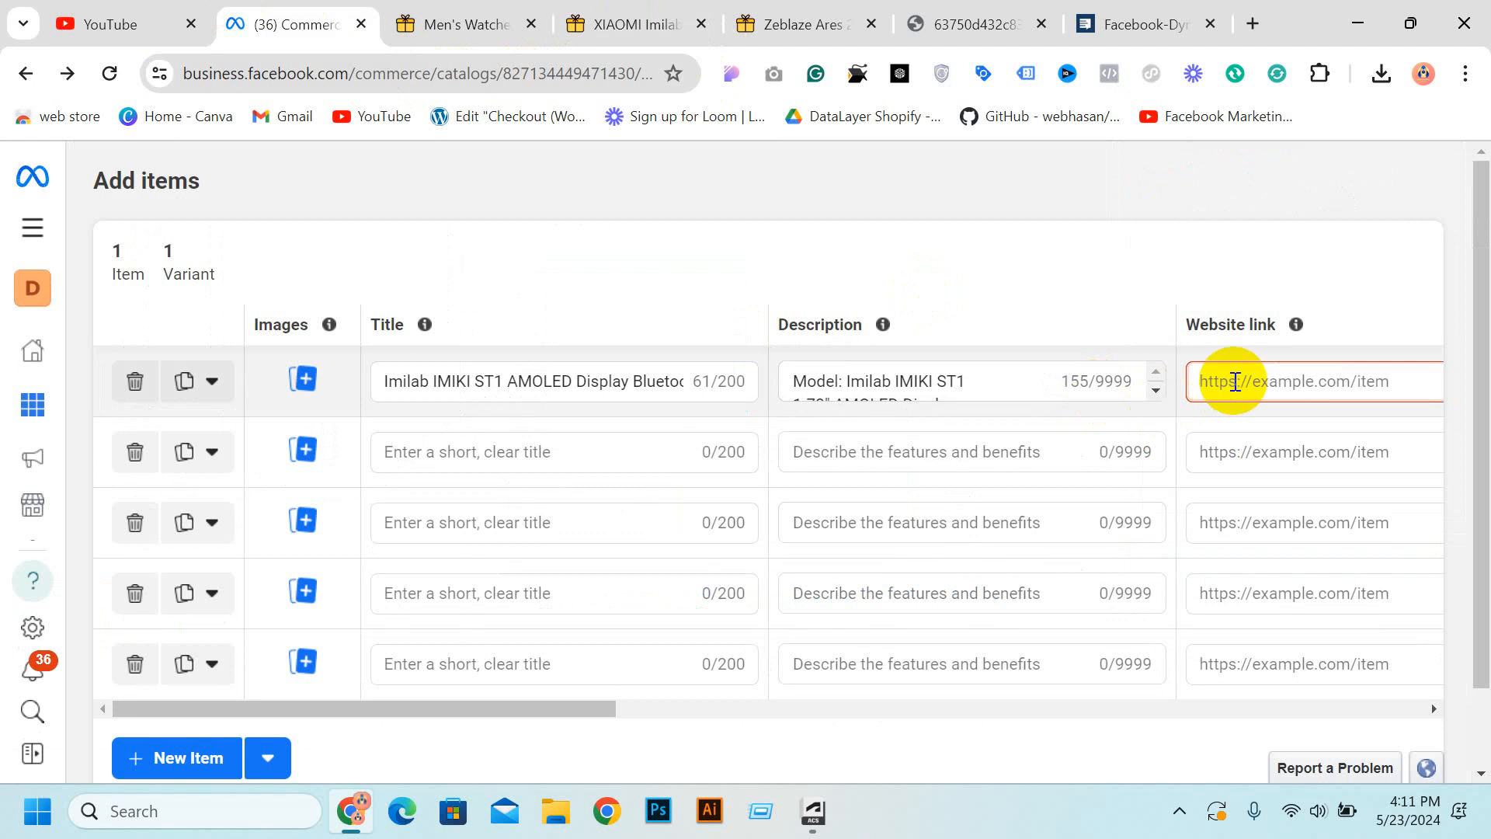
pyautogui.hotkey('ctrl', 'v')
# Look up the Imilab watch's price on BD Shop and set the first item's price to 3,990.00 BDT.
pyautogui.moveTo(614, 712); pyautogui.dragTo(864, 706)
pyautogui.click(1019, 385)
pyautogui.click(708, 13)
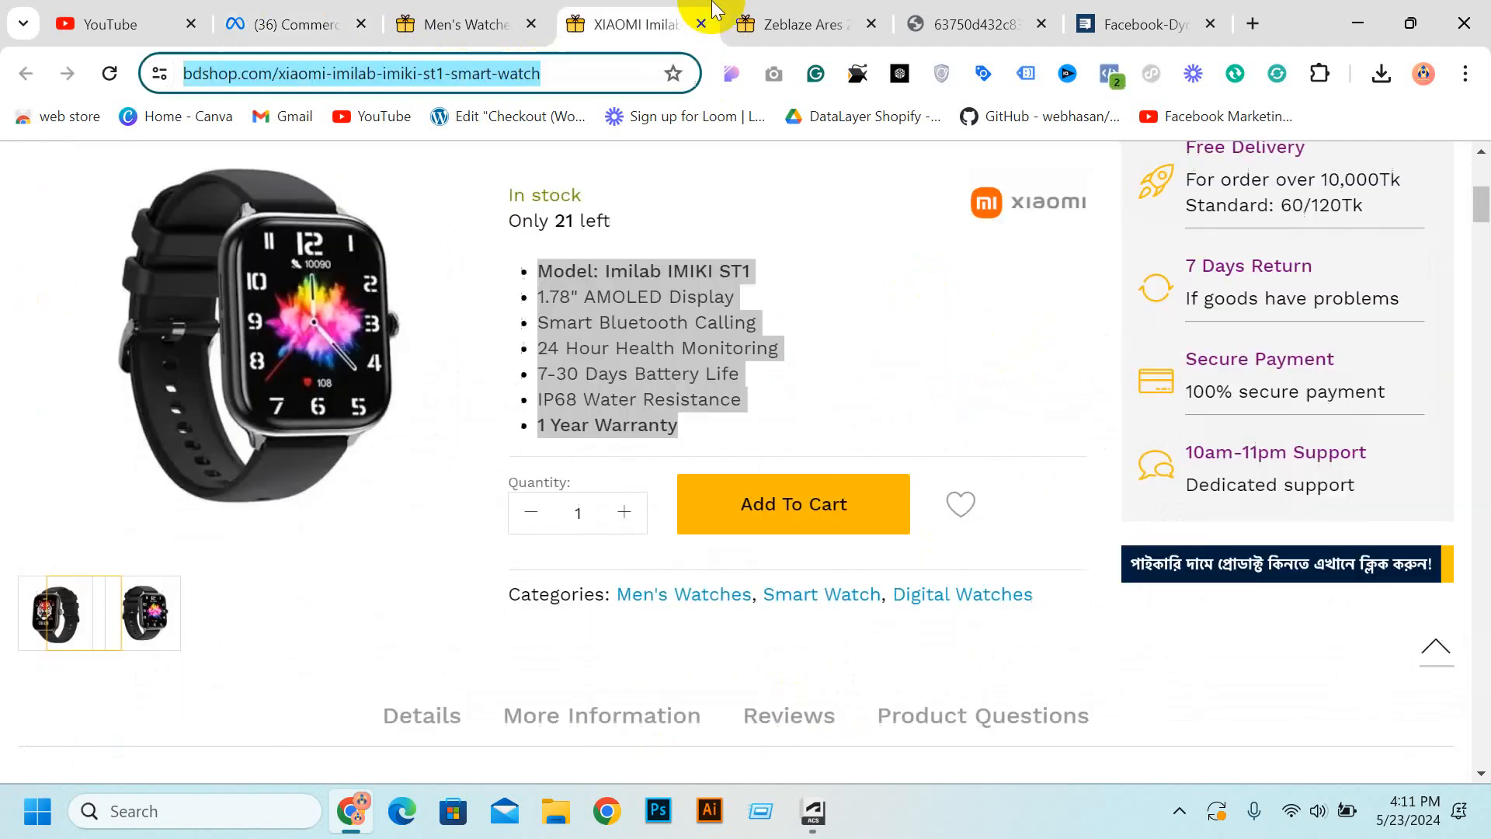
pyautogui.scroll(5, 672, 225)
pyautogui.moveTo(516, 476); pyautogui.dragTo(590, 475)
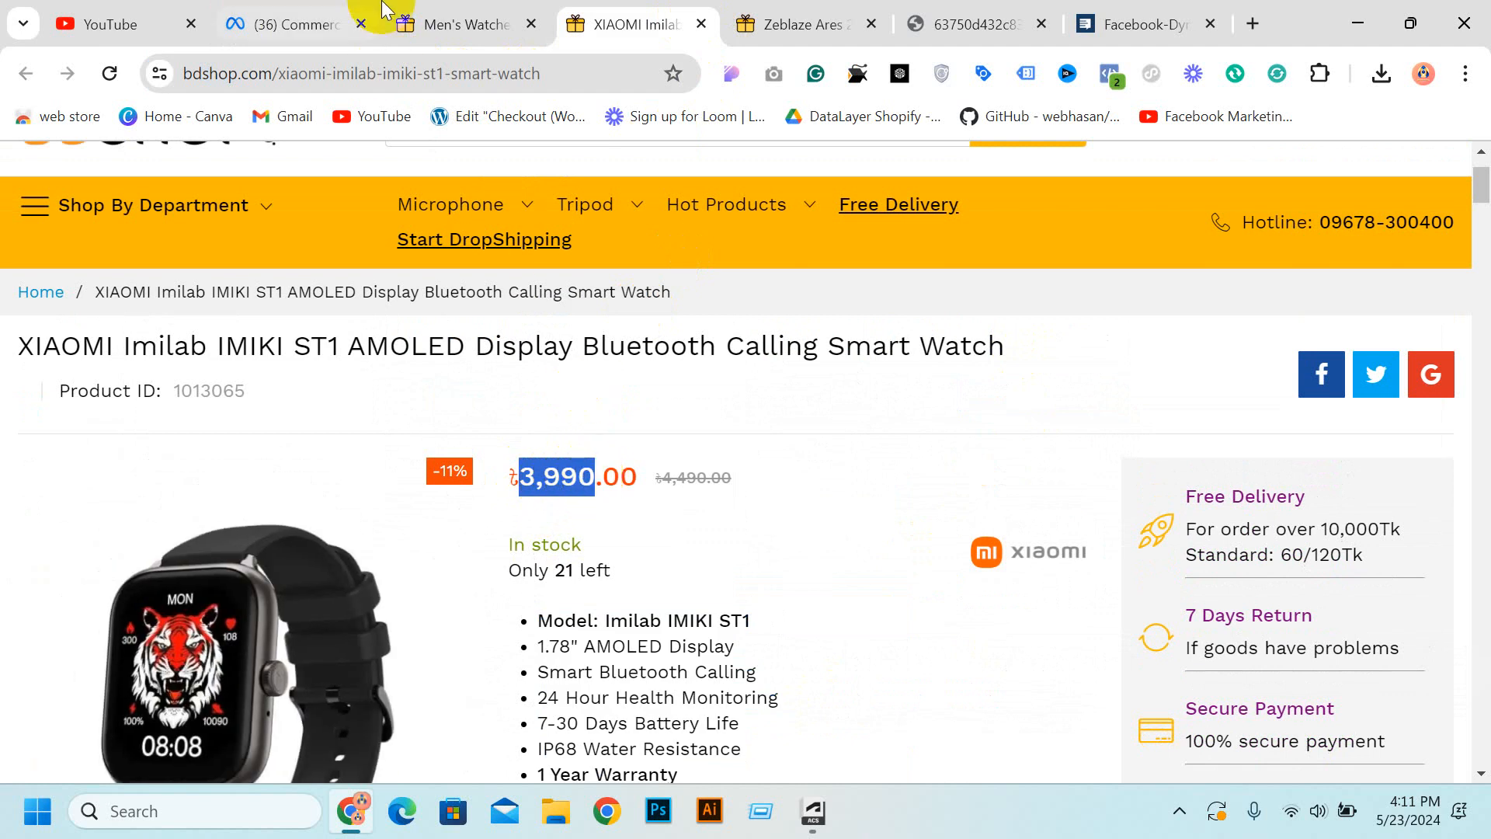
pyautogui.click(426, 9)
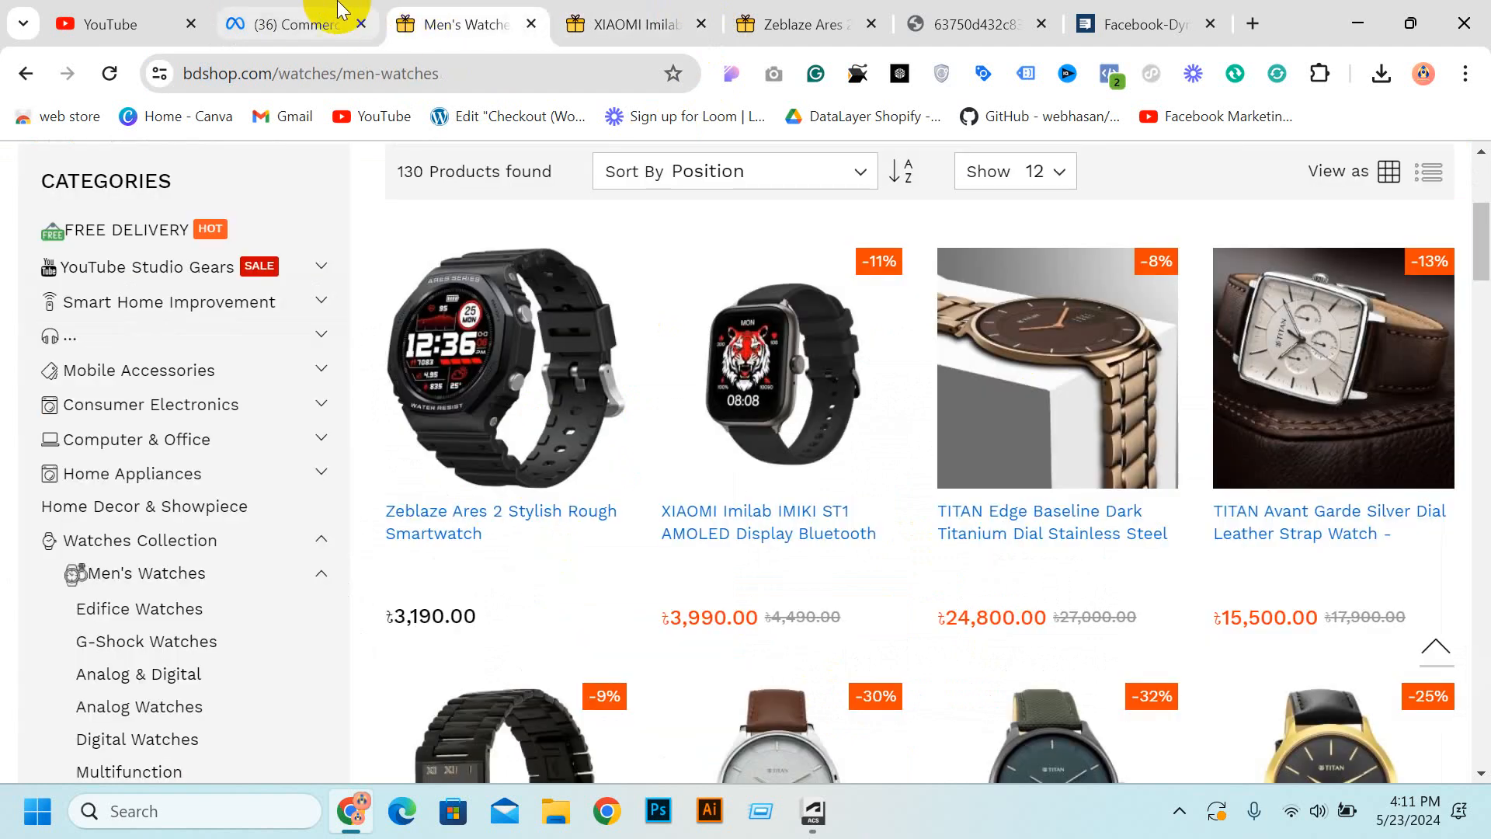
pyautogui.click(326, 11)
pyautogui.click(1025, 381)
pyautogui.write('3990')
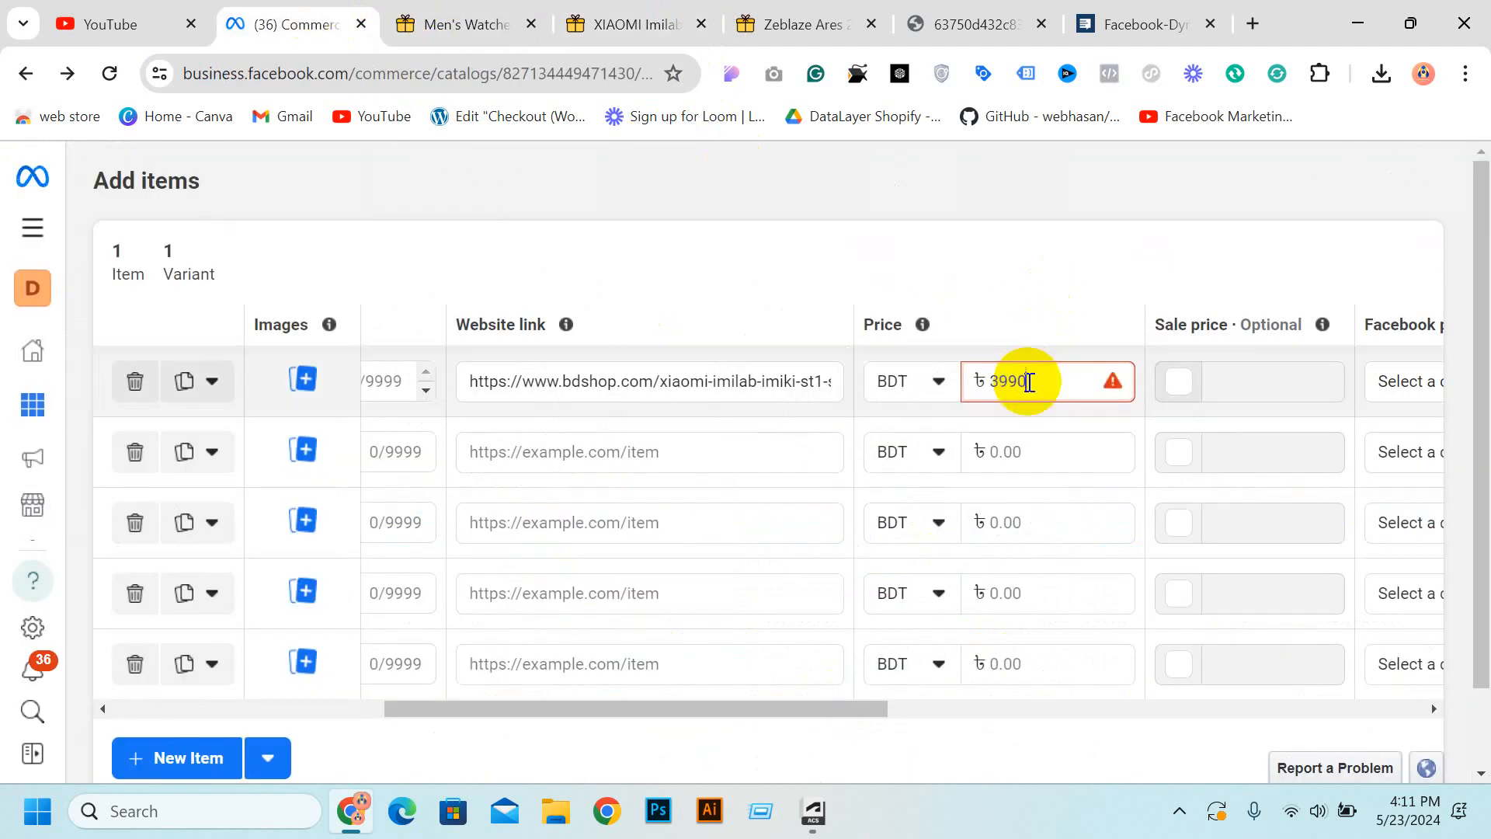
pyautogui.click(1044, 299)
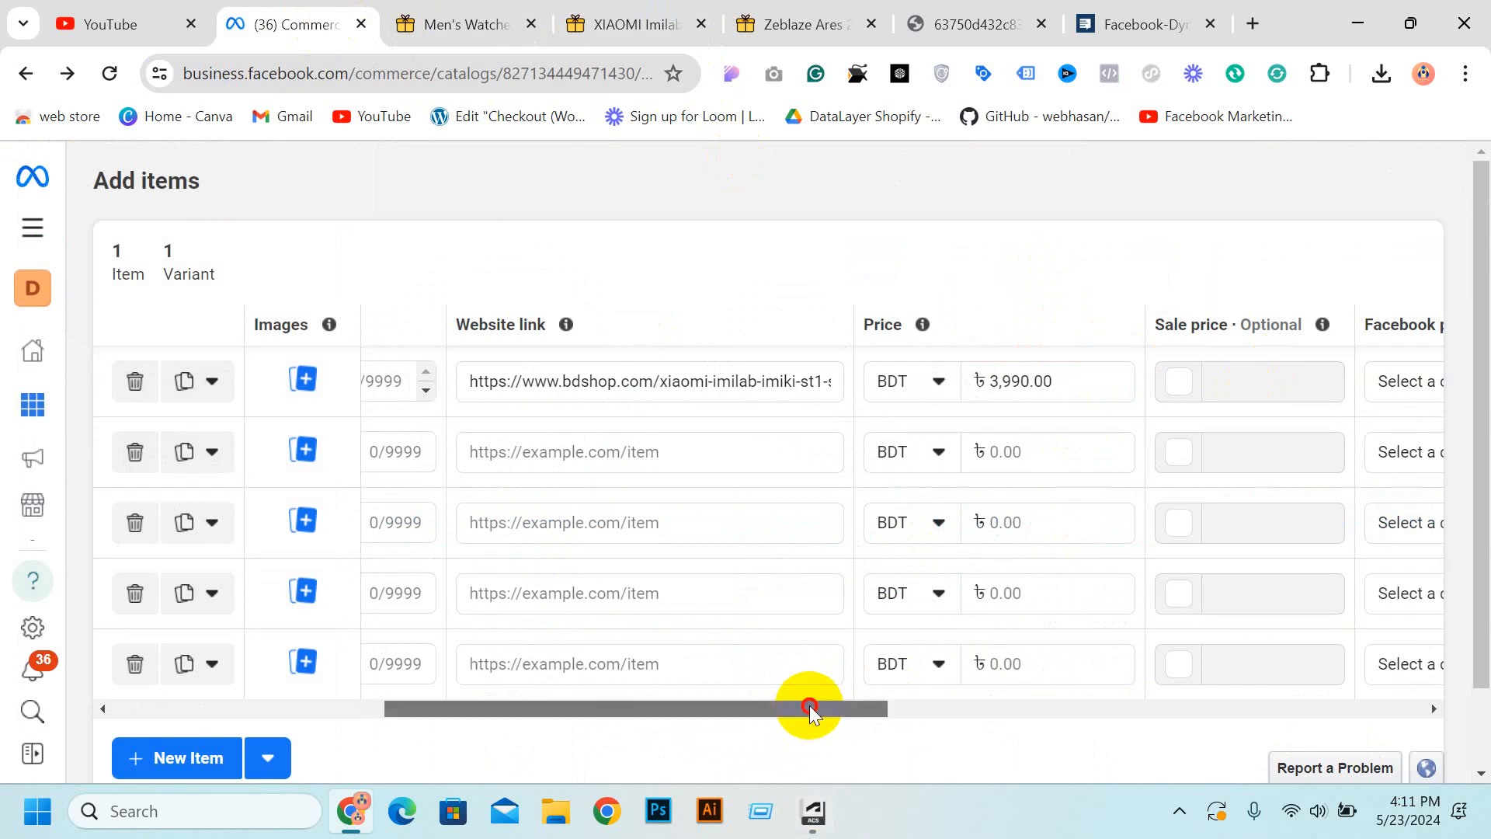
# Search the product categories for "watch" and assign the first item to Electronics > Mobile phones and smart watches > Smart watches.
pyautogui.moveTo(810, 708); pyautogui.dragTo(1049, 706)
pyautogui.click(948, 362)
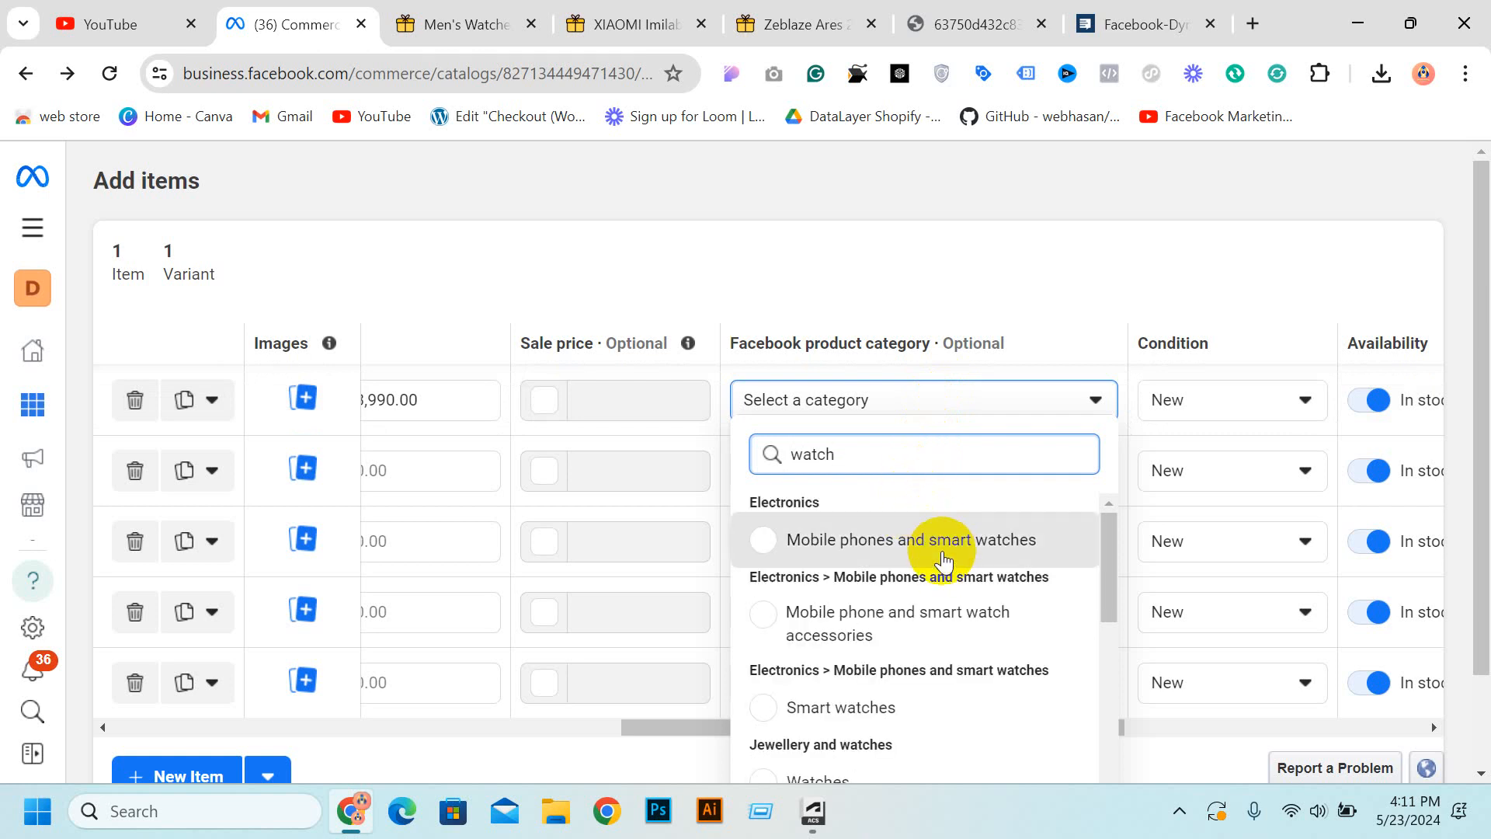
pyautogui.click(920, 710)
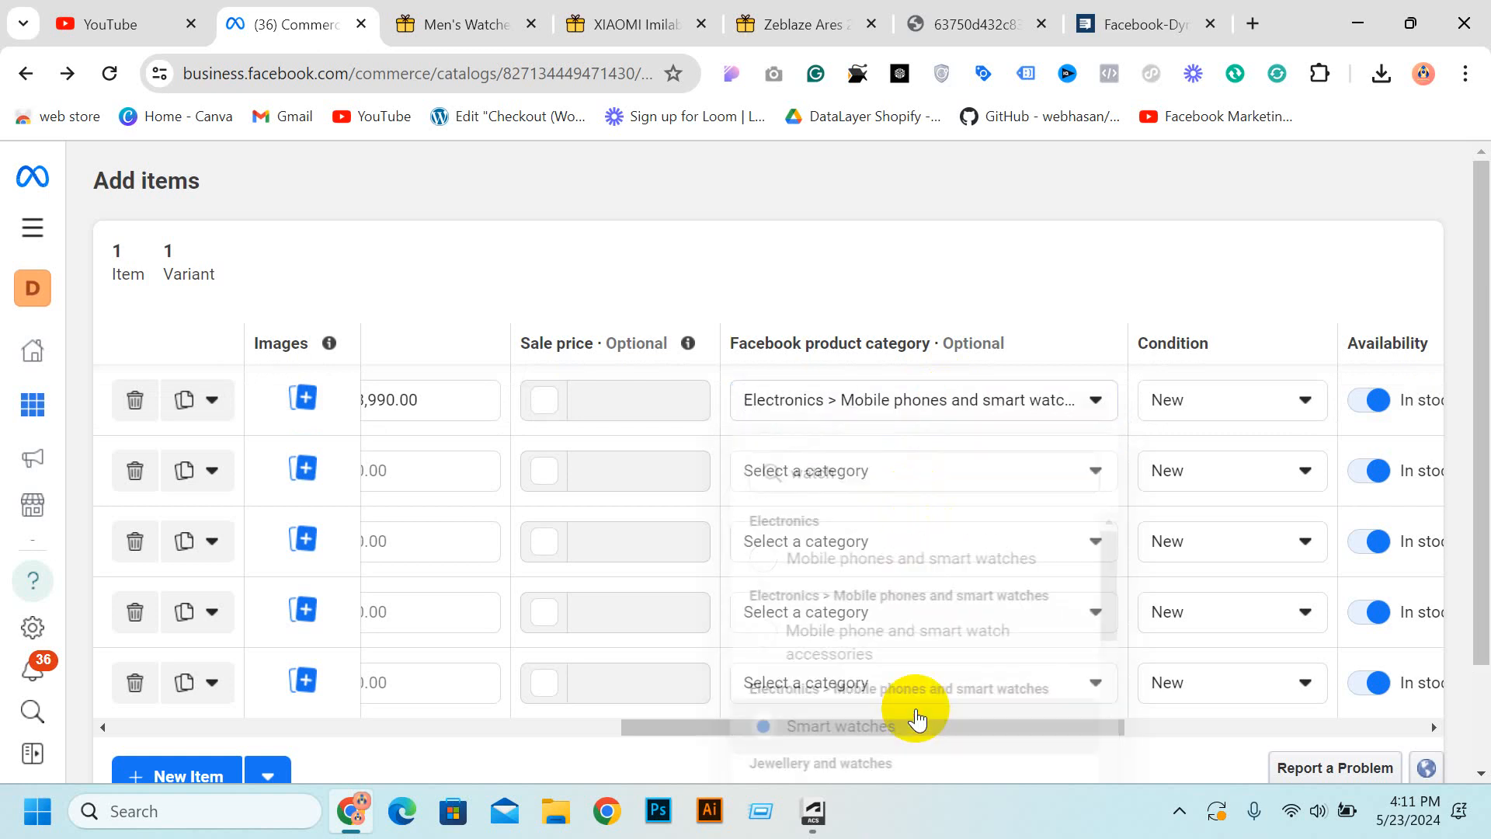
# Review the first item's optional fields, from brand and content ID through model and screen size to storage capacity and colour.
pyautogui.moveTo(1020, 725); pyautogui.dragTo(1098, 703)
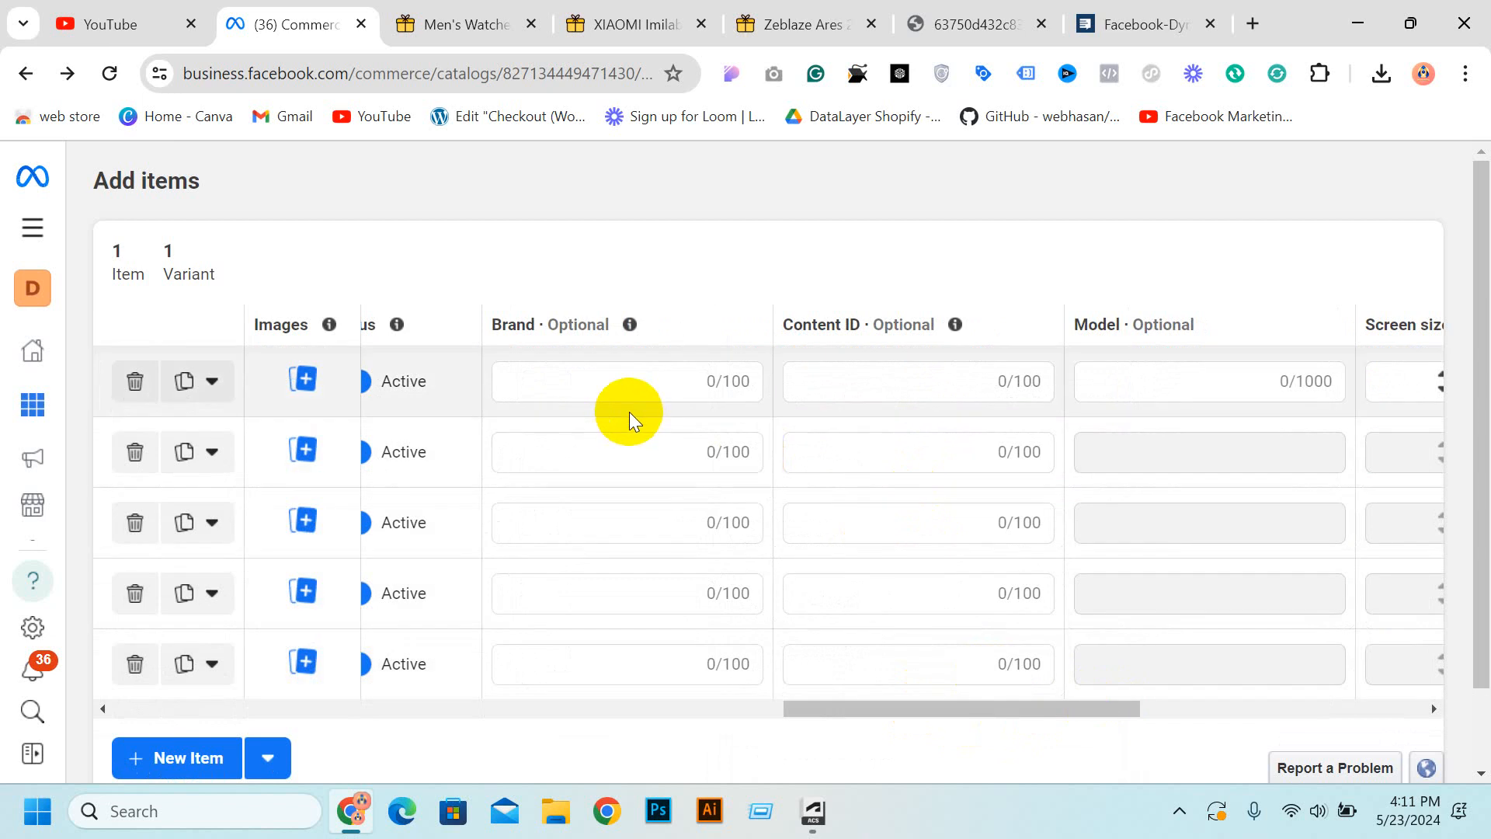
pyautogui.moveTo(986, 707); pyautogui.dragTo(1092, 712)
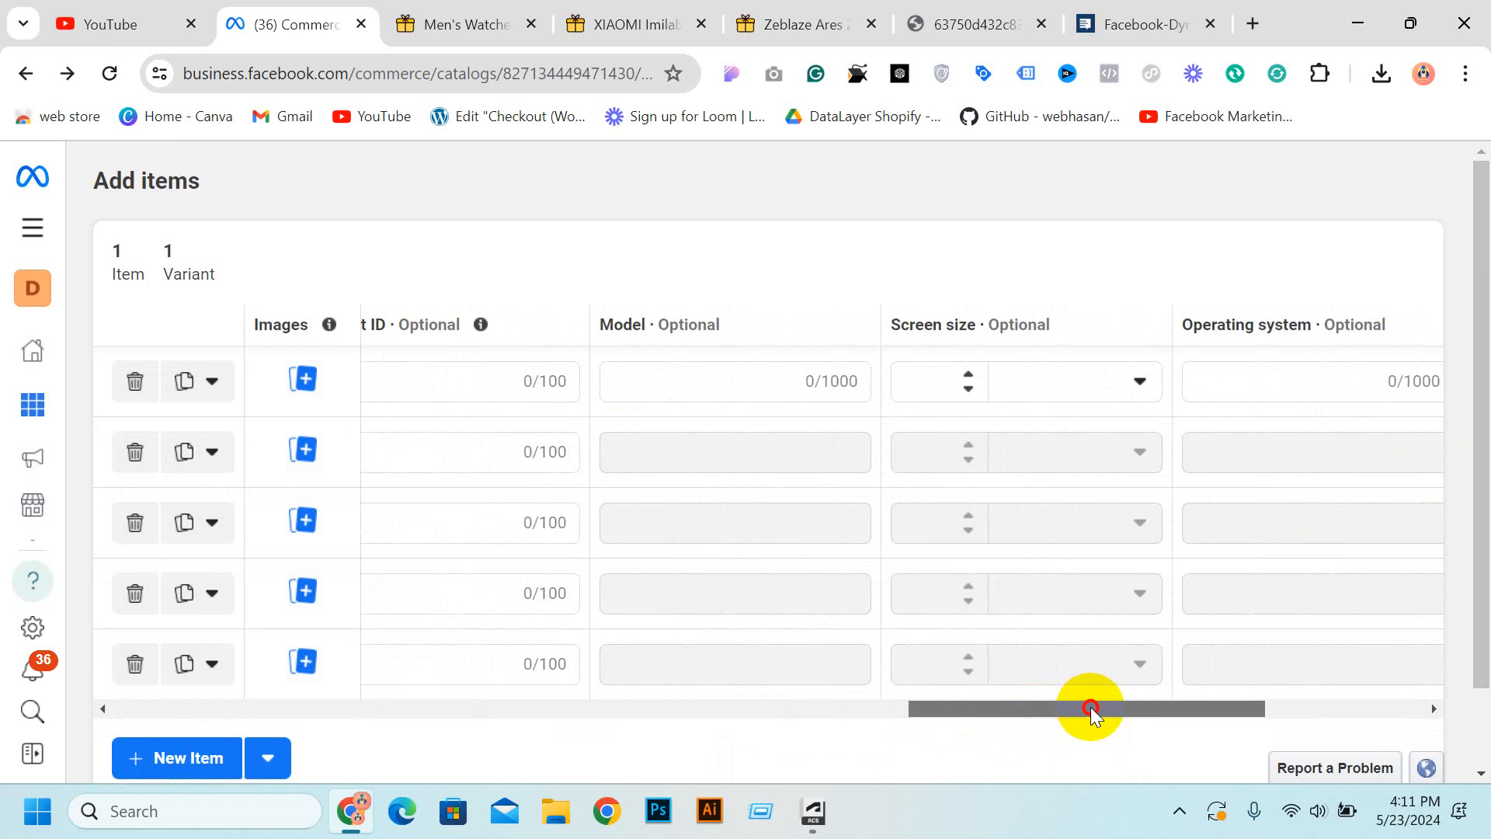
pyautogui.moveTo(1092, 712); pyautogui.dragTo(1291, 706)
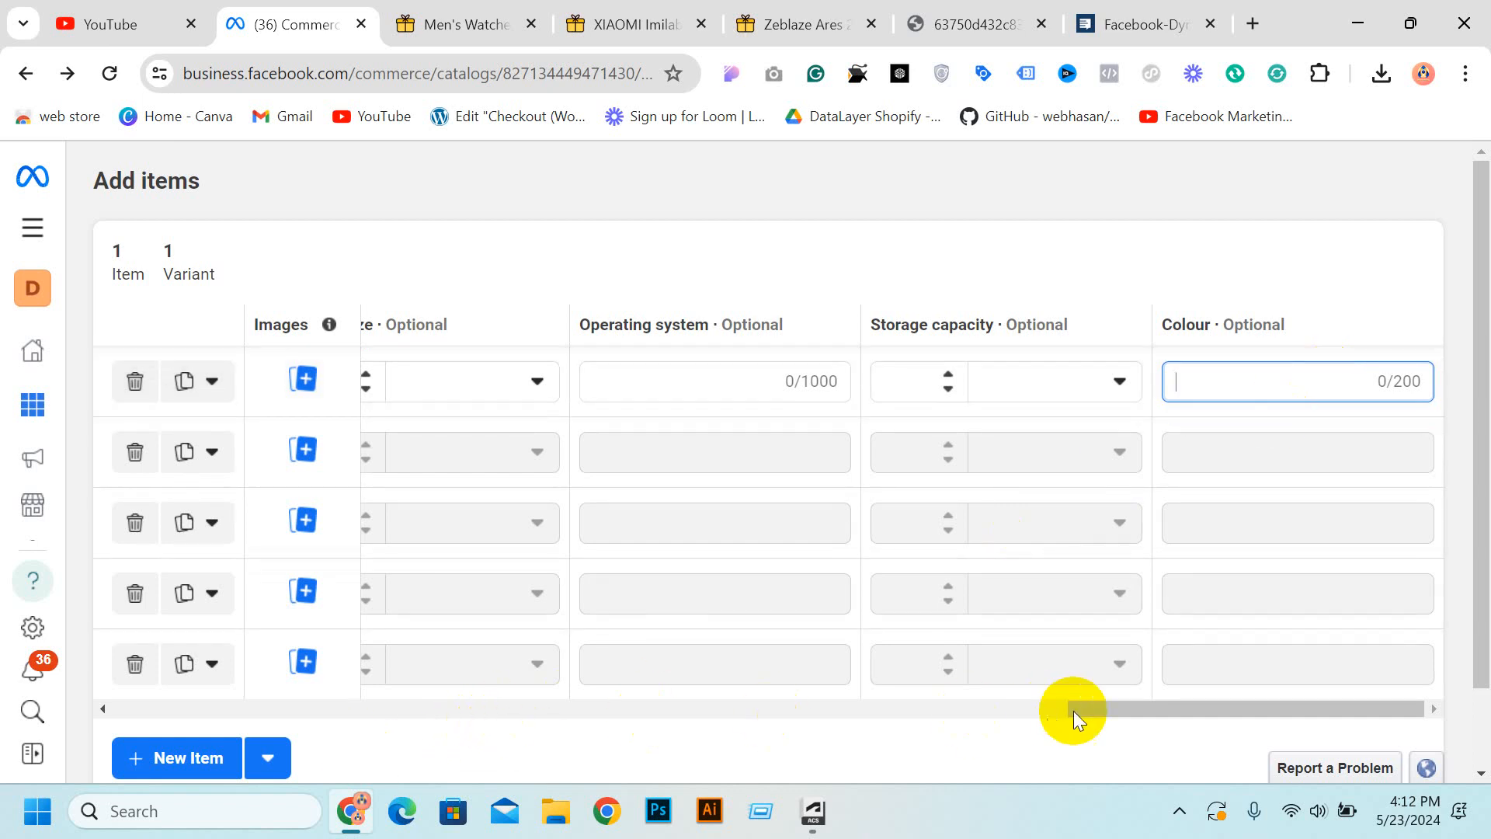
pyautogui.moveTo(1073, 711); pyautogui.dragTo(16, 703)
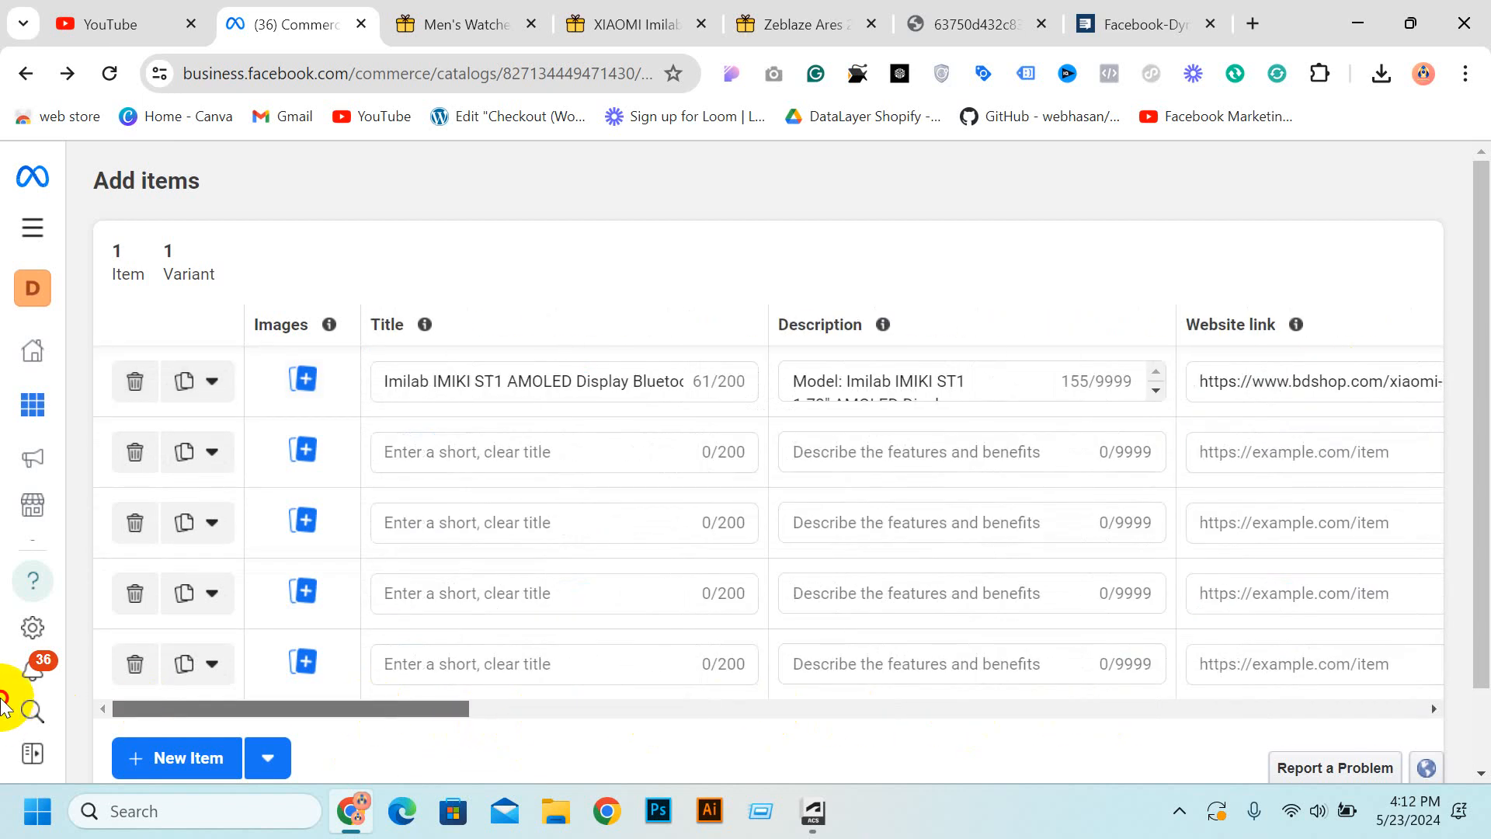
# Delete the four empty item rows and try to upload the remaining Imilab item.
pyautogui.click(123, 460)
pyautogui.click(133, 456)
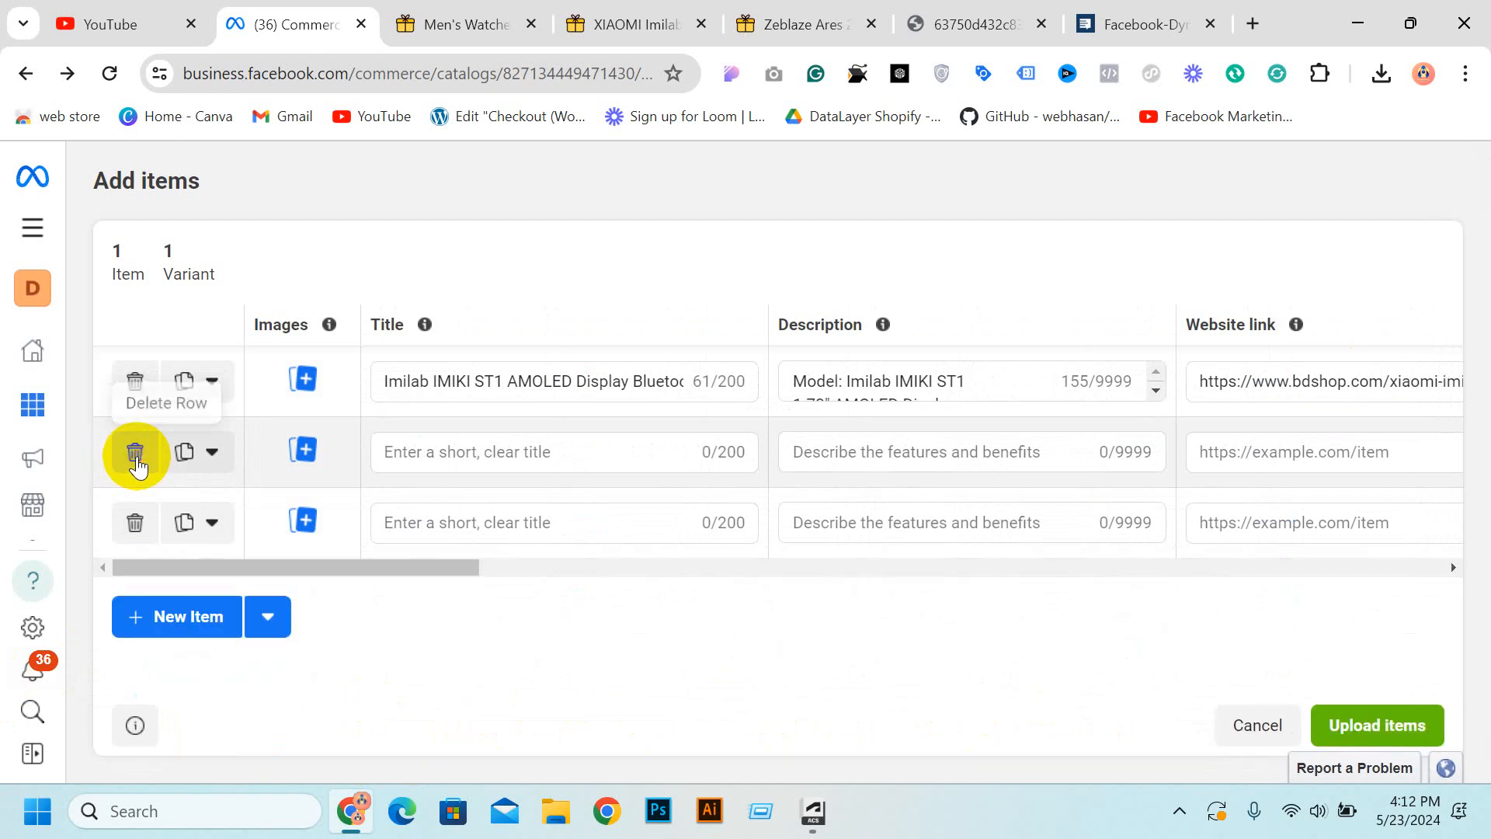
pyautogui.click(133, 457)
pyautogui.click(133, 457)
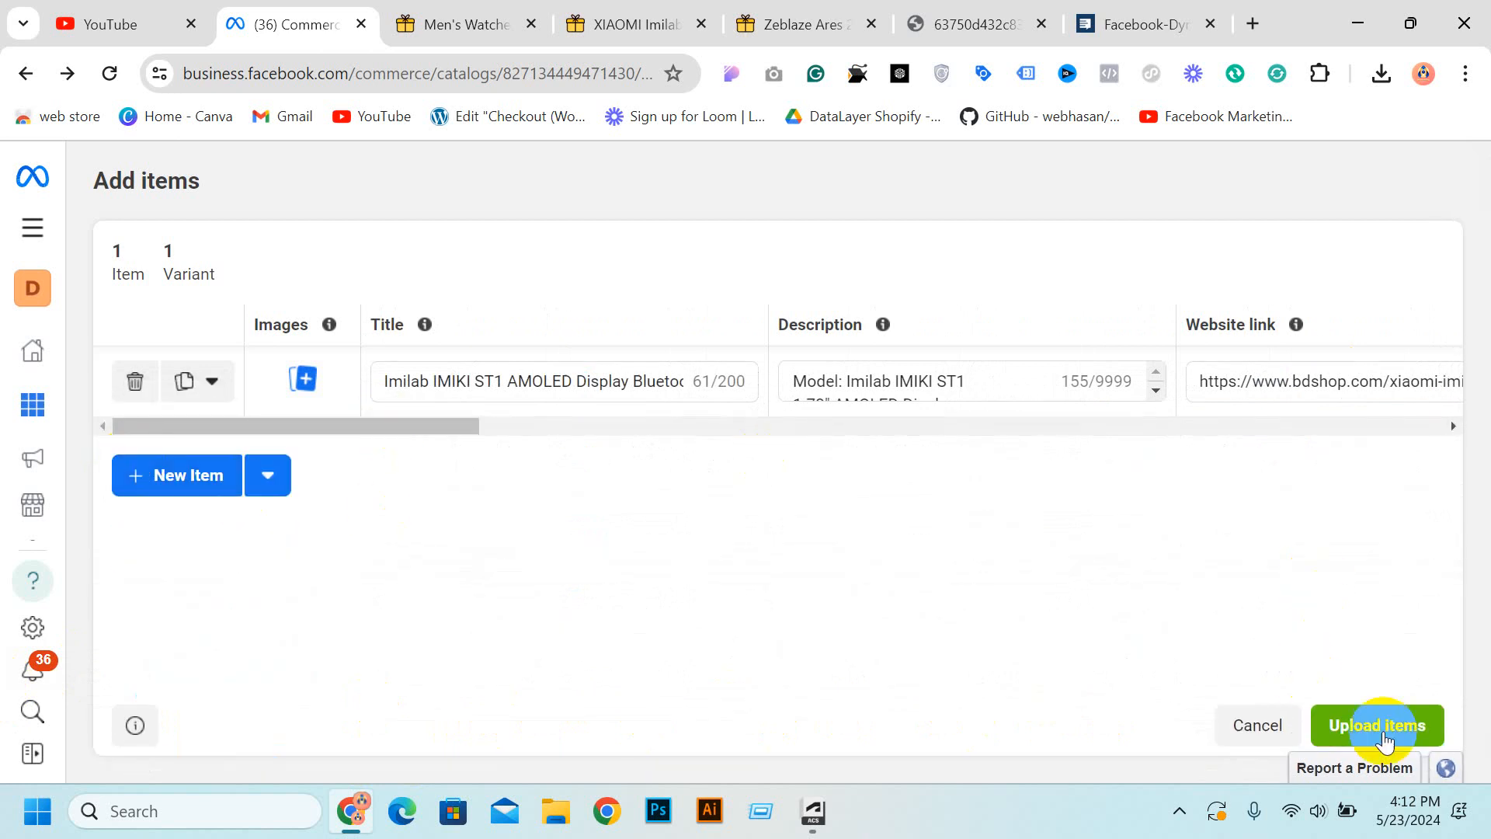
pyautogui.click(1414, 730)
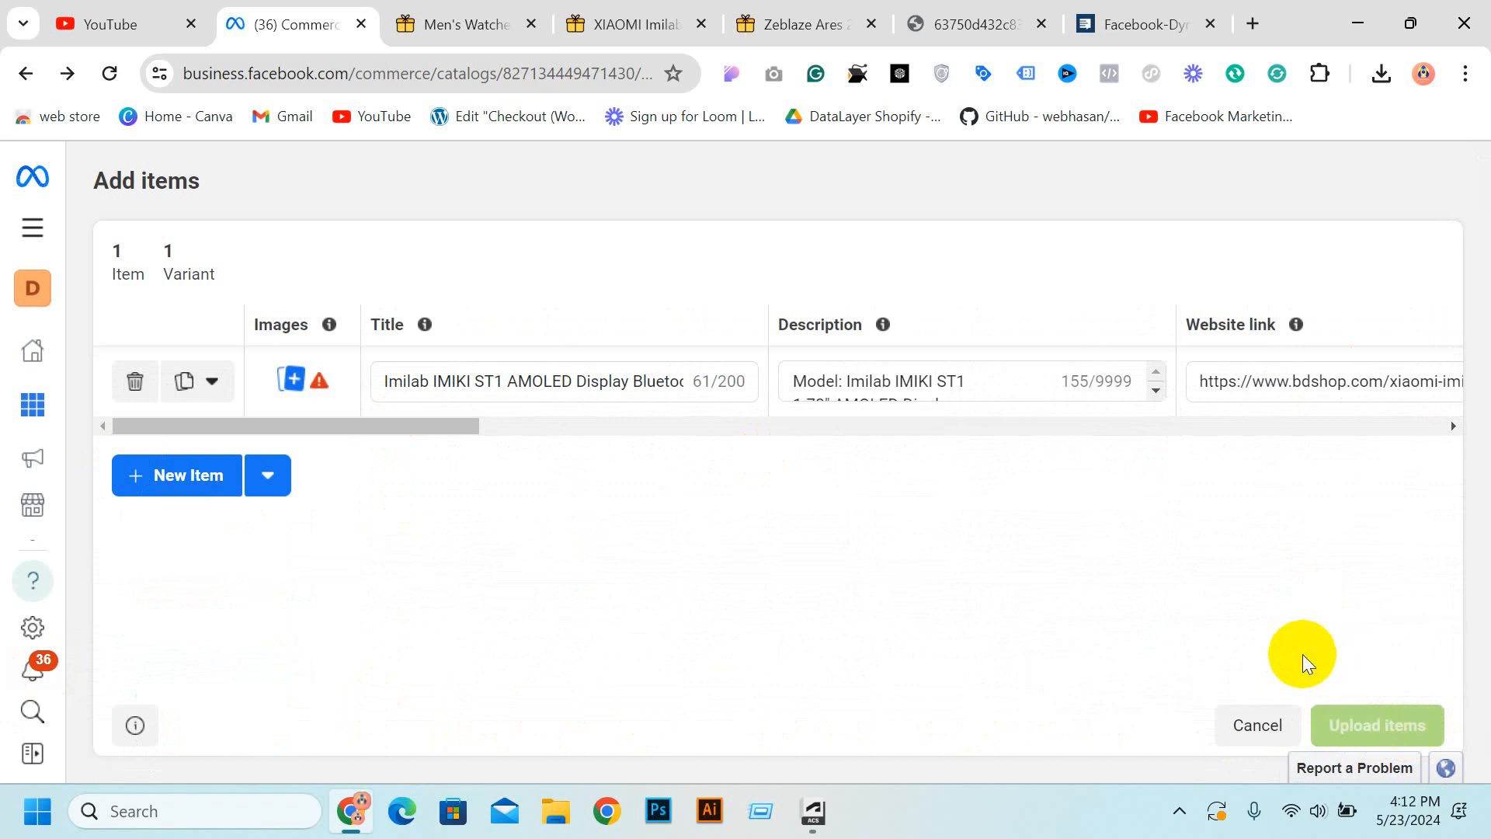
pyautogui.click(1375, 730)
# Save the Imilab watch's main product image from its BD Shop page to the Downloads folder as a JPEG.
pyautogui.click(293, 383)
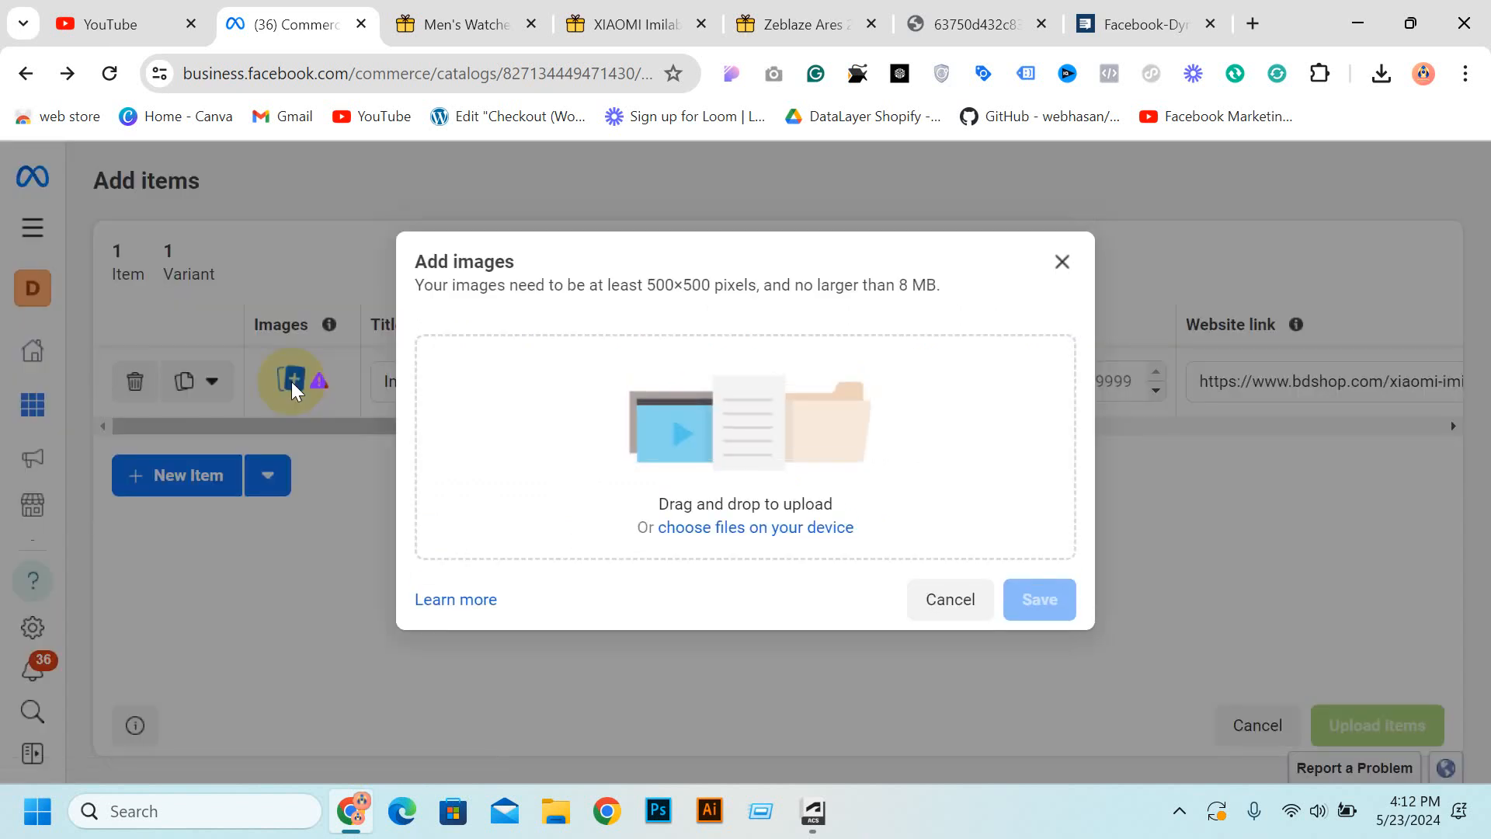
pyautogui.click(466, 24)
pyautogui.click(637, 24)
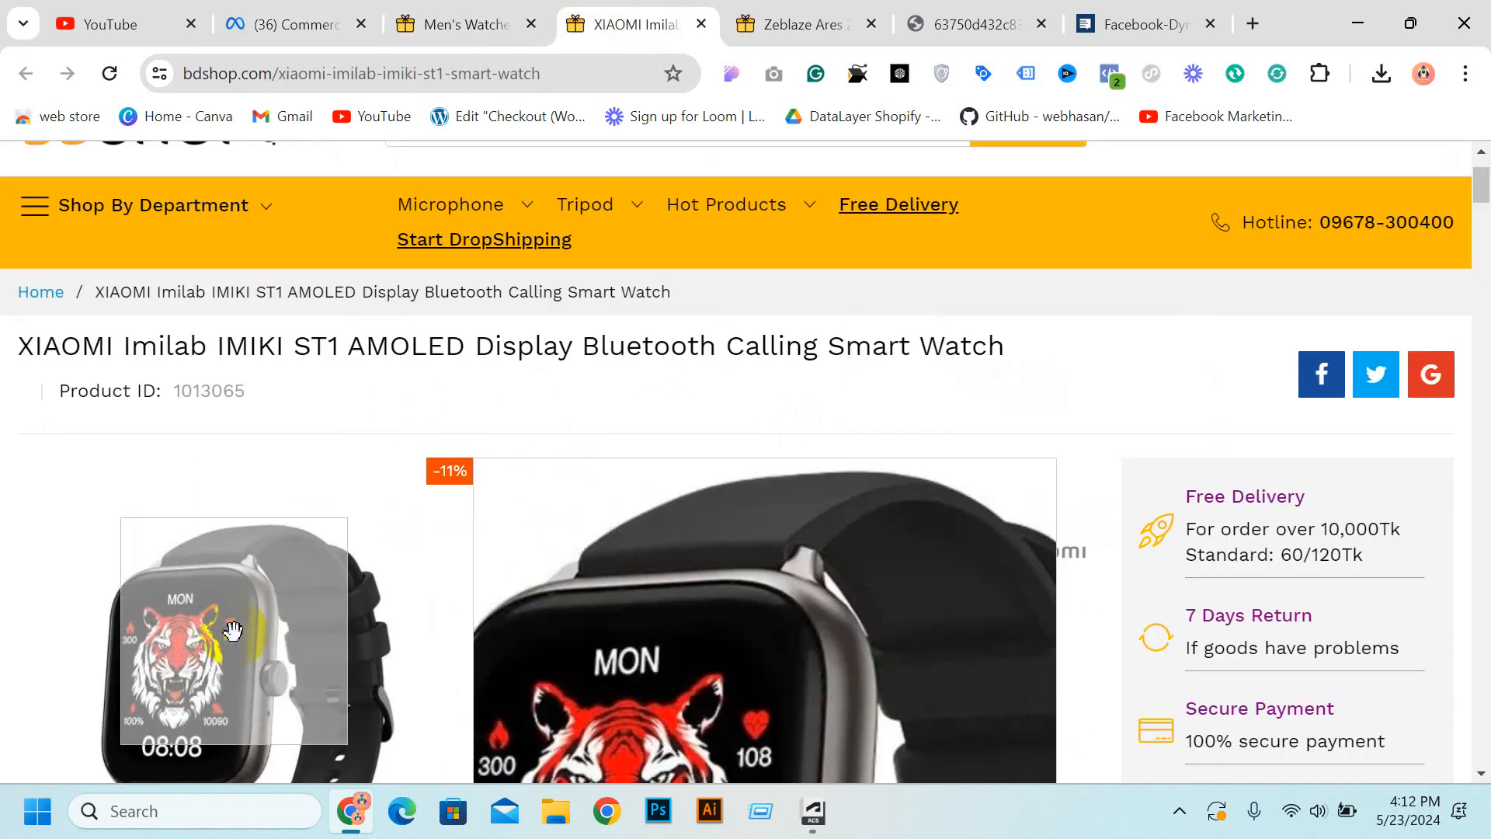
pyautogui.click(235, 631)
pyautogui.rightClick(746, 457)
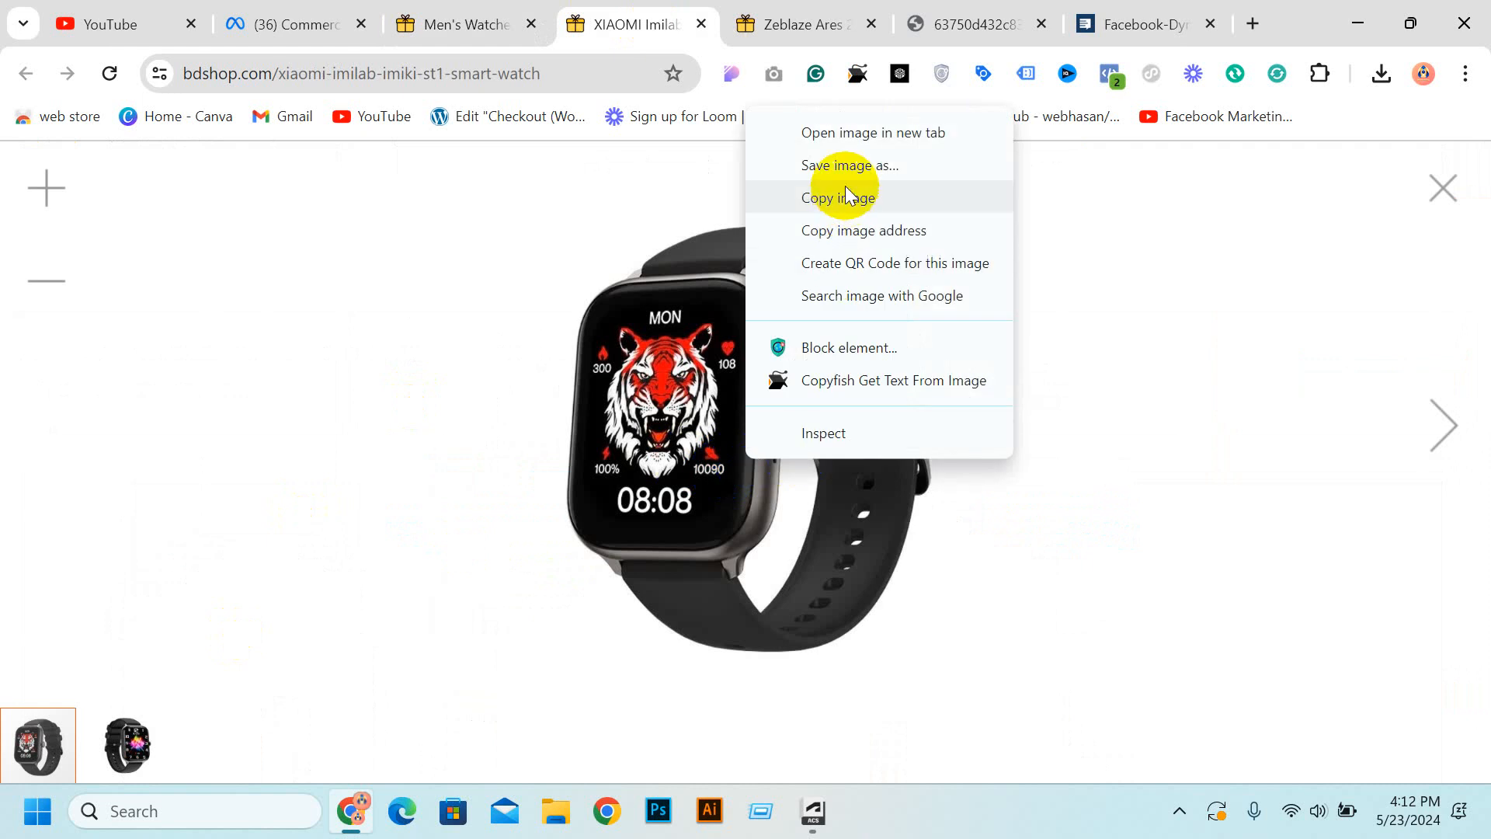
pyautogui.click(845, 164)
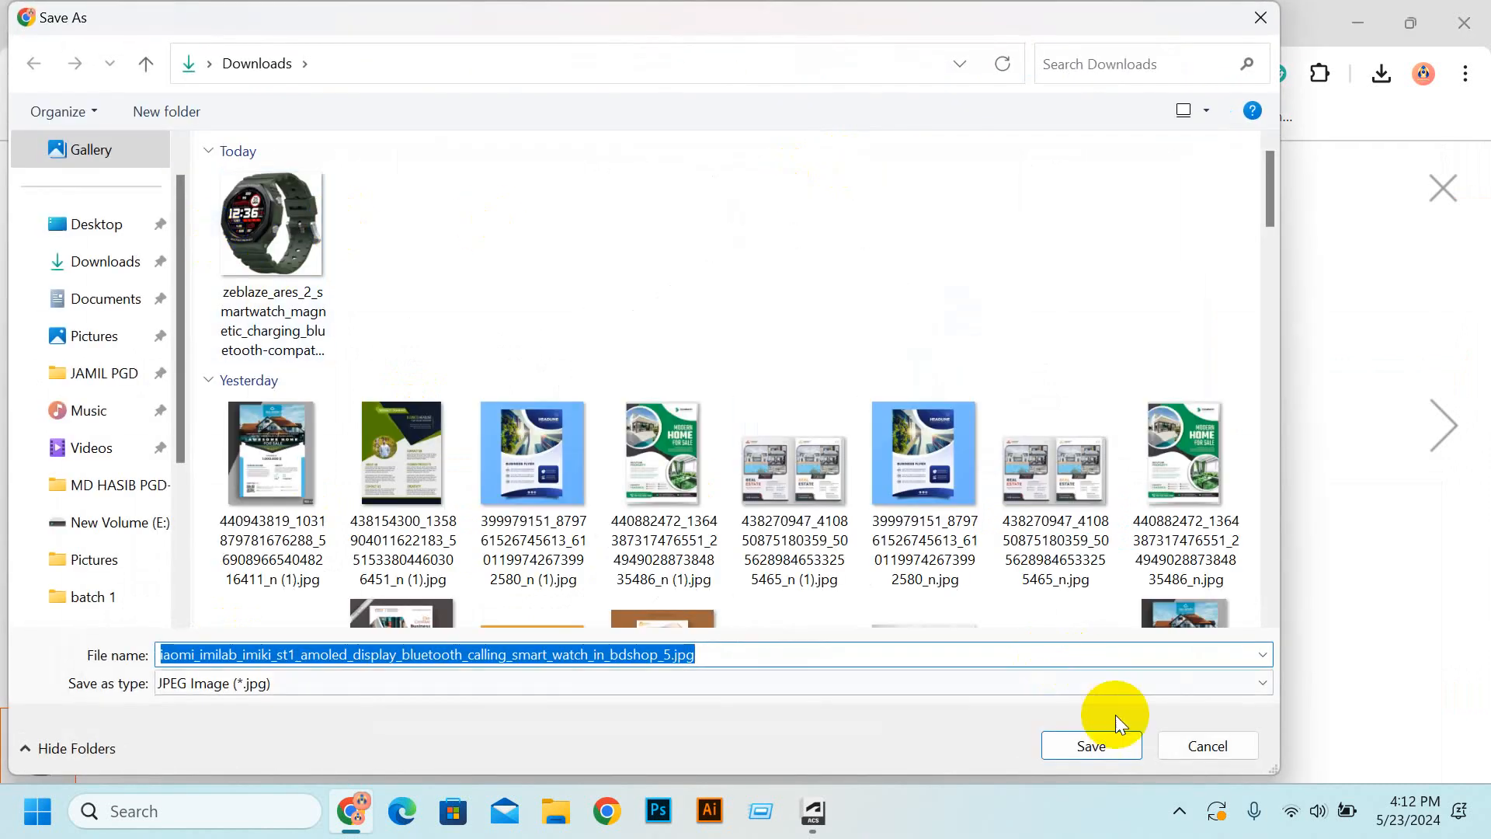
pyautogui.click(1111, 742)
# Add the downloaded Imilab watch picture as the item's main image and upload the item to the catalogue.
pyautogui.click(326, 24)
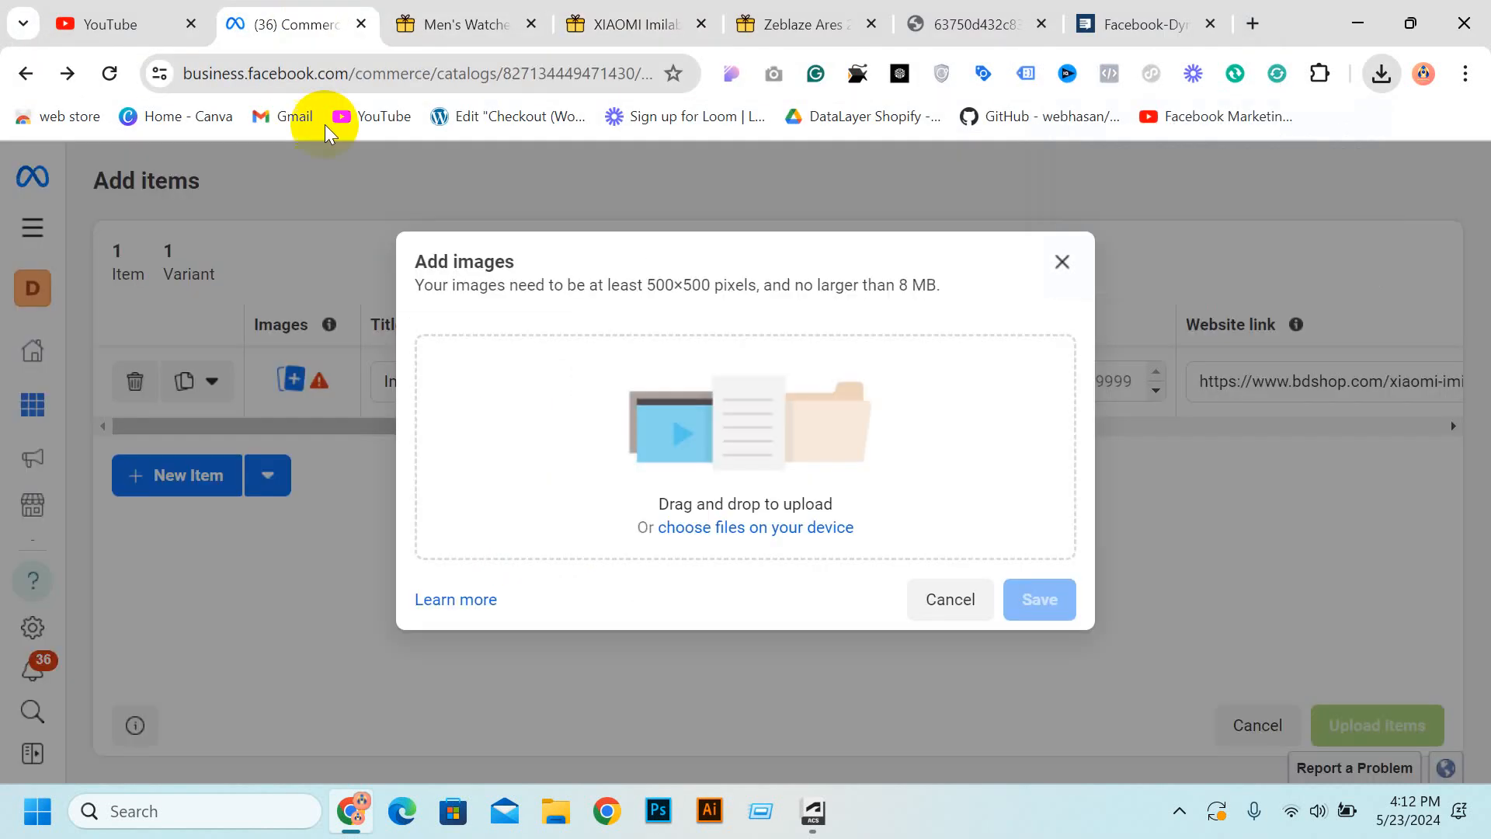
pyautogui.click(696, 451)
pyautogui.doubleClick(275, 247)
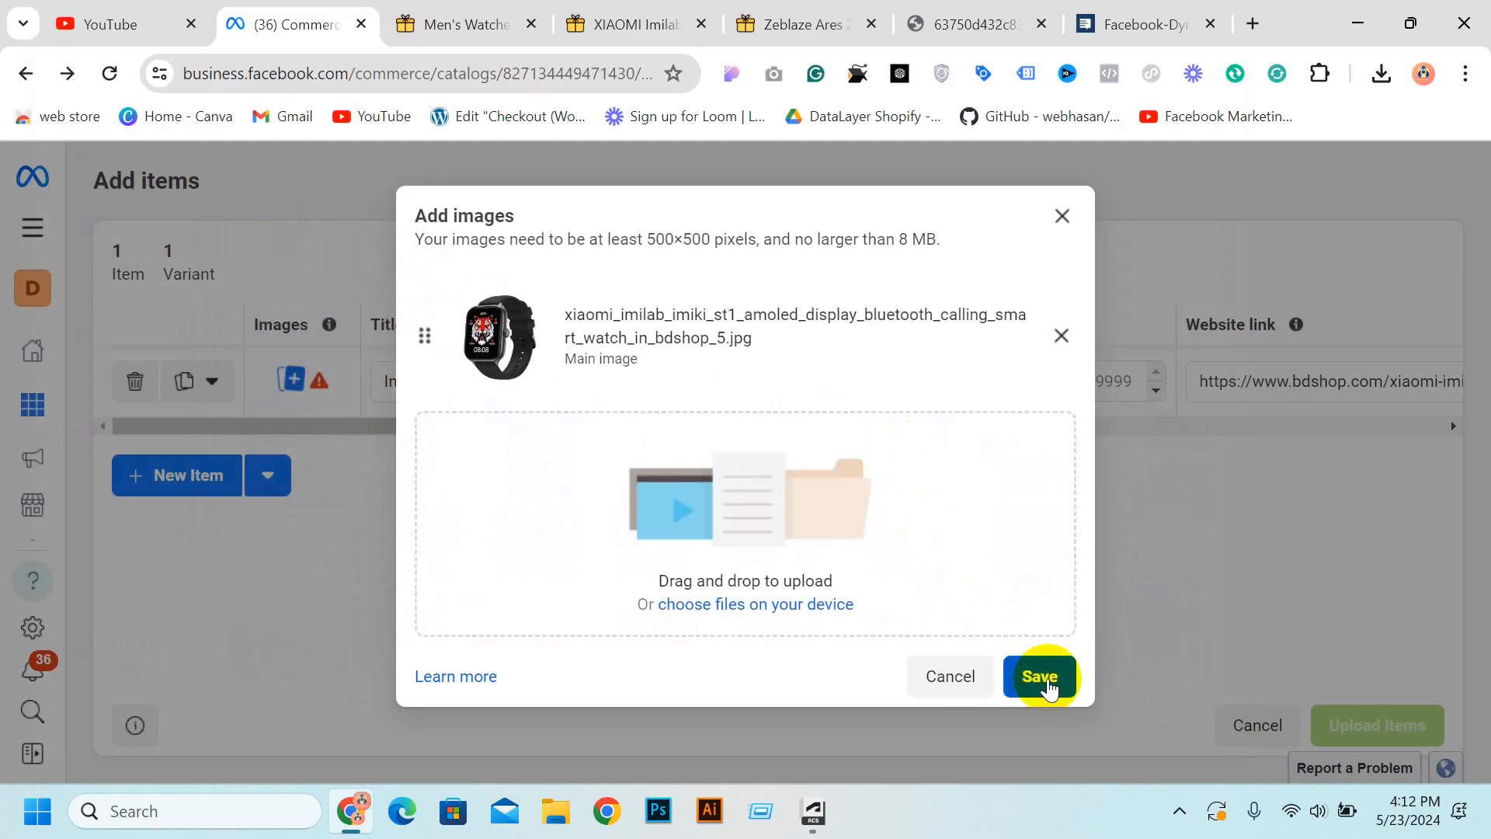
pyautogui.click(1039, 675)
pyautogui.click(1435, 724)
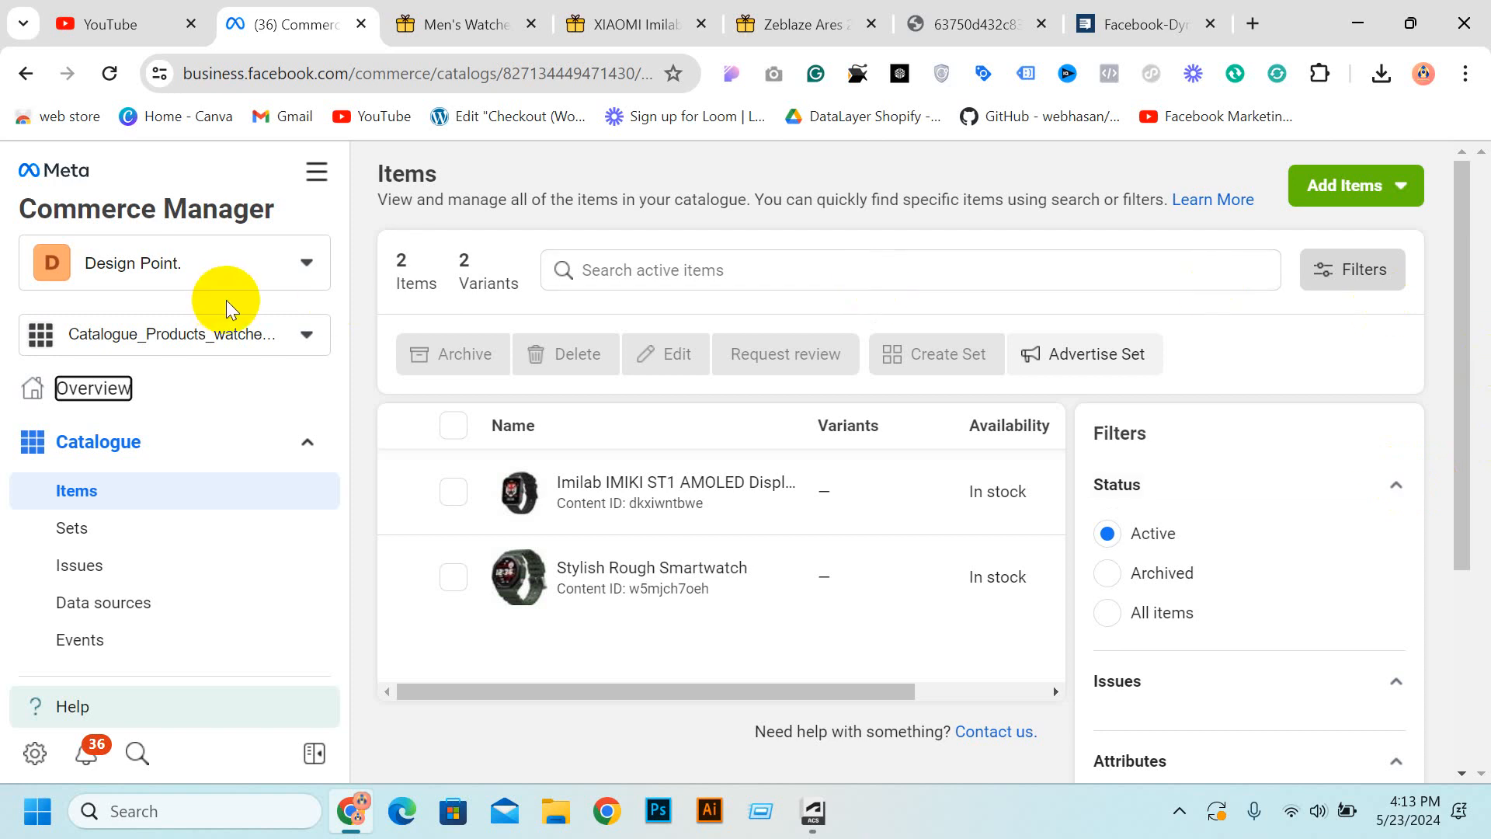
# Look over the catalogue's item list and switch from Commerce Manager to Ads Manager.
pyautogui.scroll(-2, 249, 505)
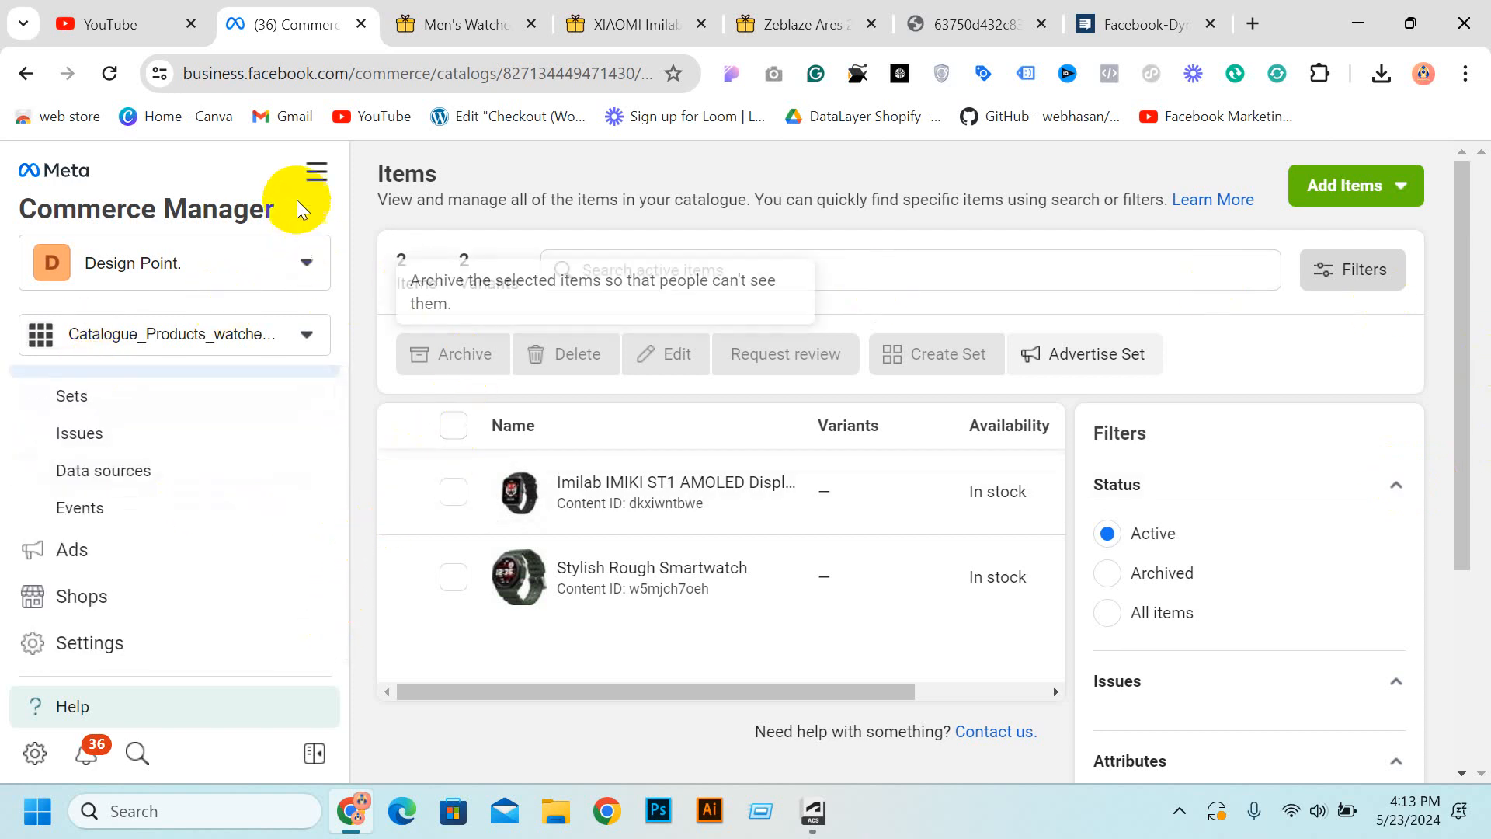
pyautogui.scroll(-4, 1021, 592)
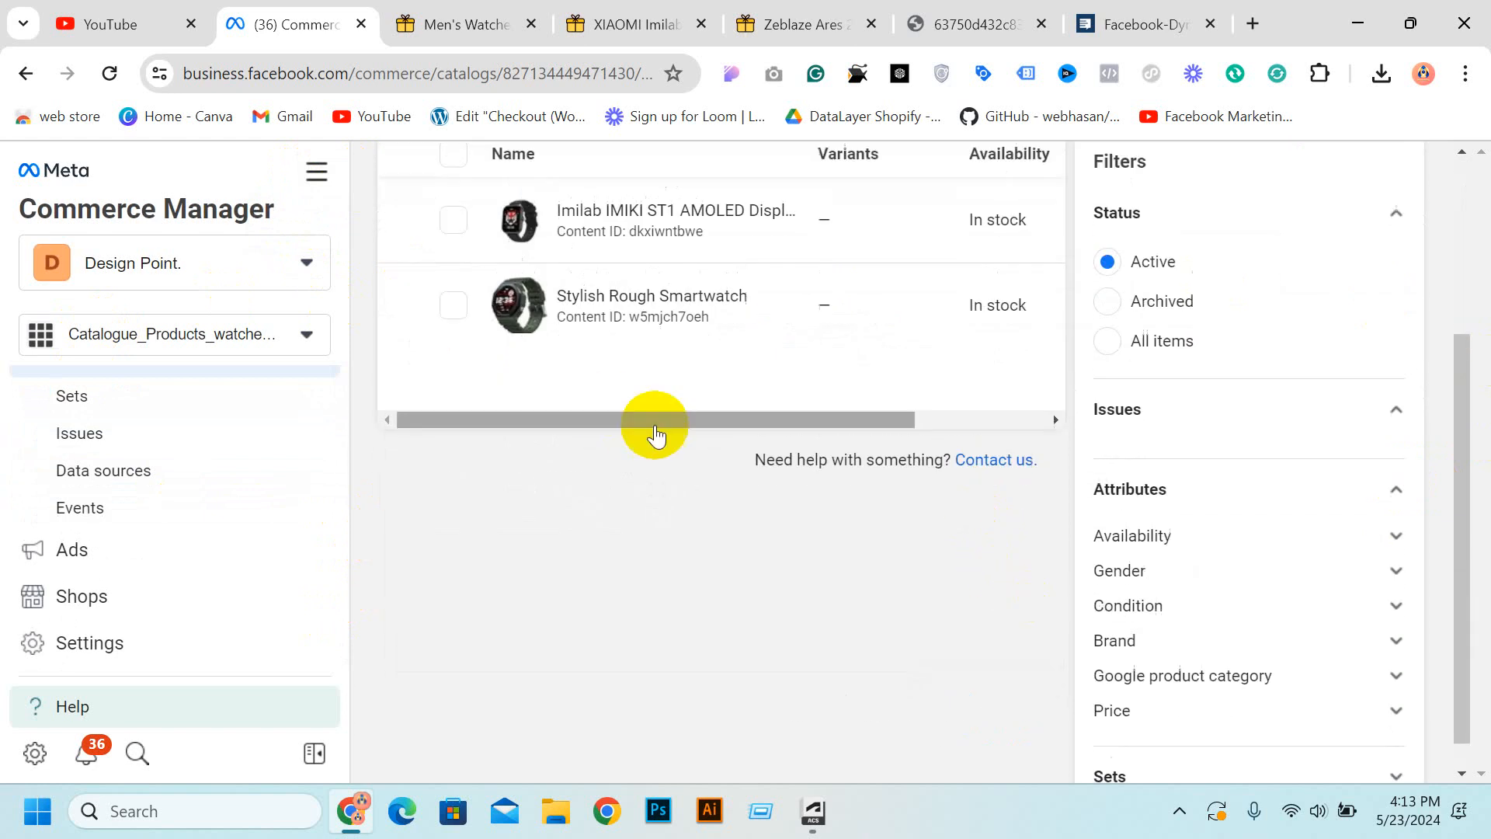
pyautogui.scroll(4, 655, 435)
pyautogui.click(319, 176)
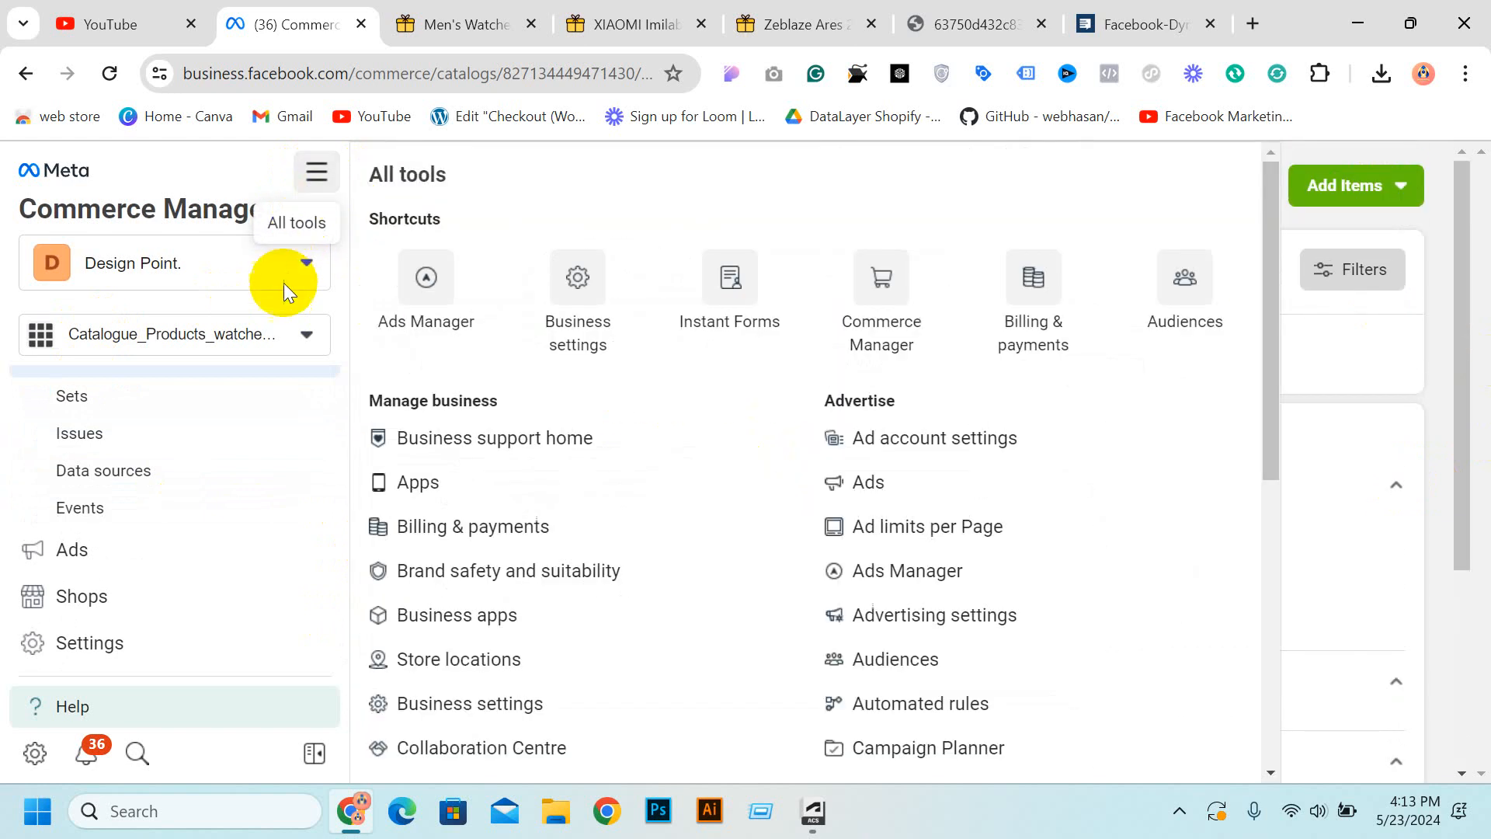
pyautogui.click(430, 281)
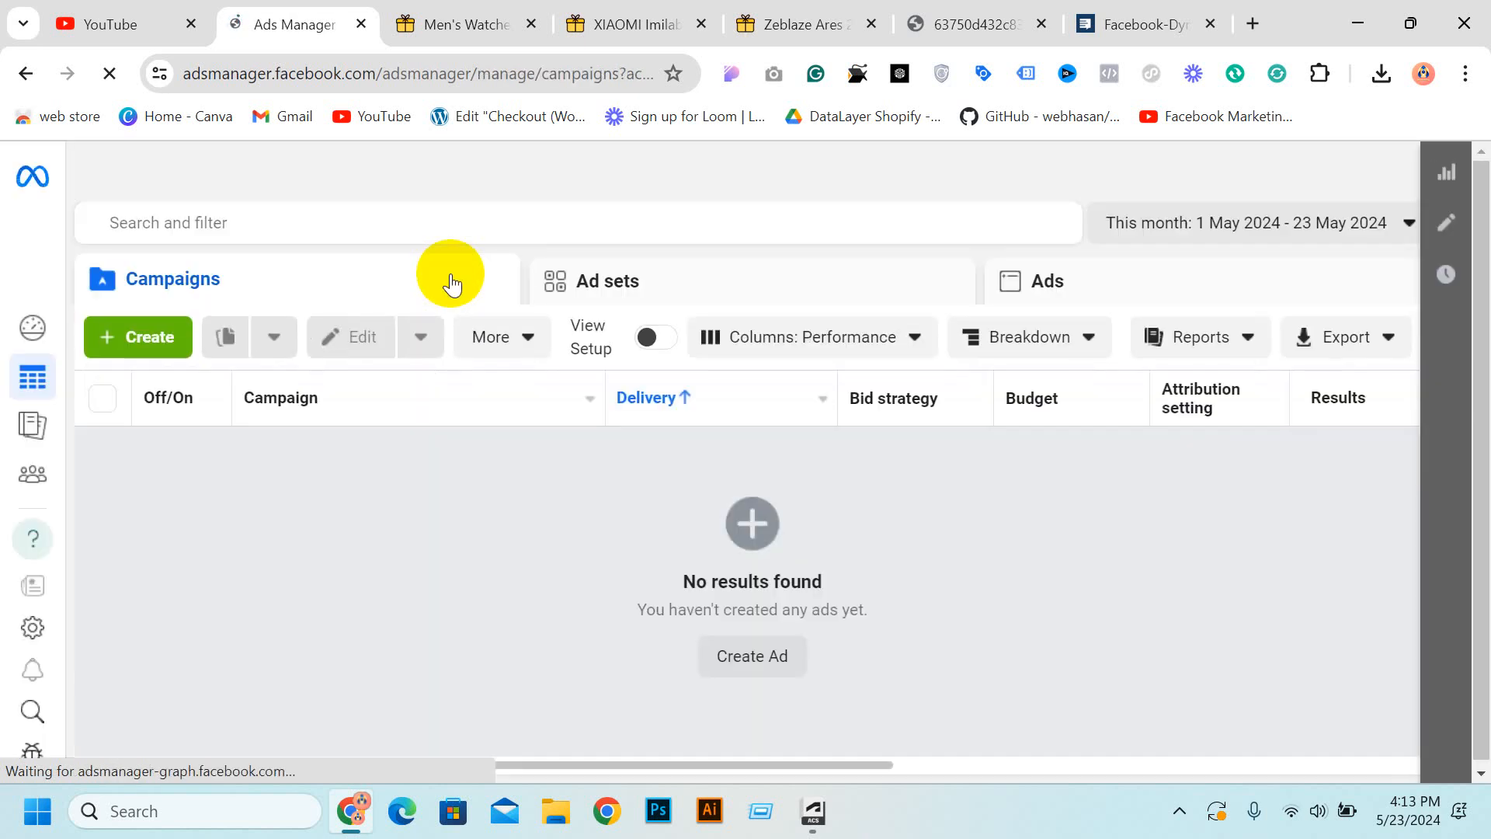
# Create a new campaign with the Sales objective, using the manual sales campaign setup.
pyautogui.click(132, 351)
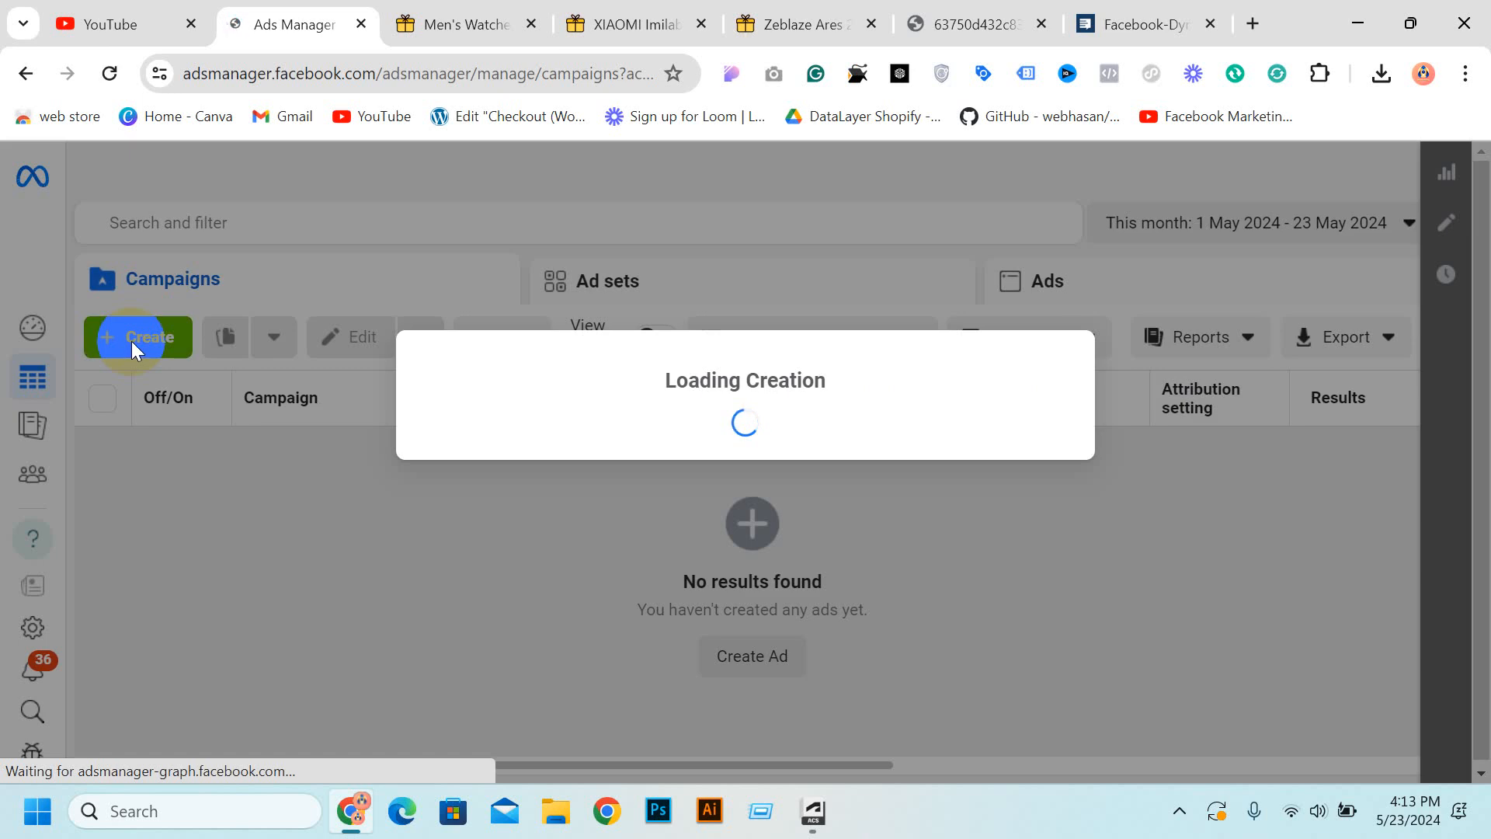
pyautogui.scroll(-3, 512, 560)
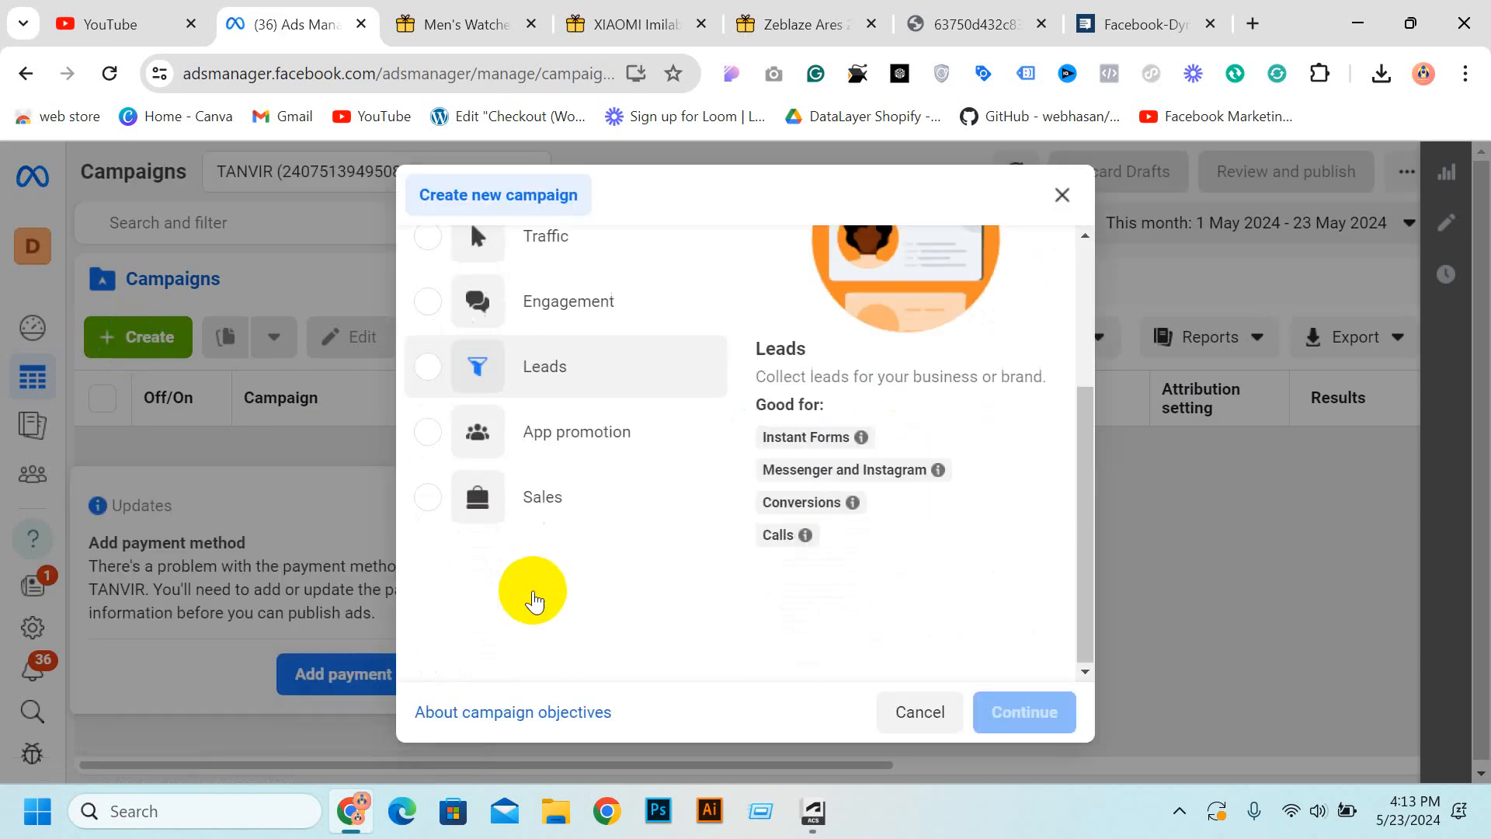
pyautogui.click(534, 513)
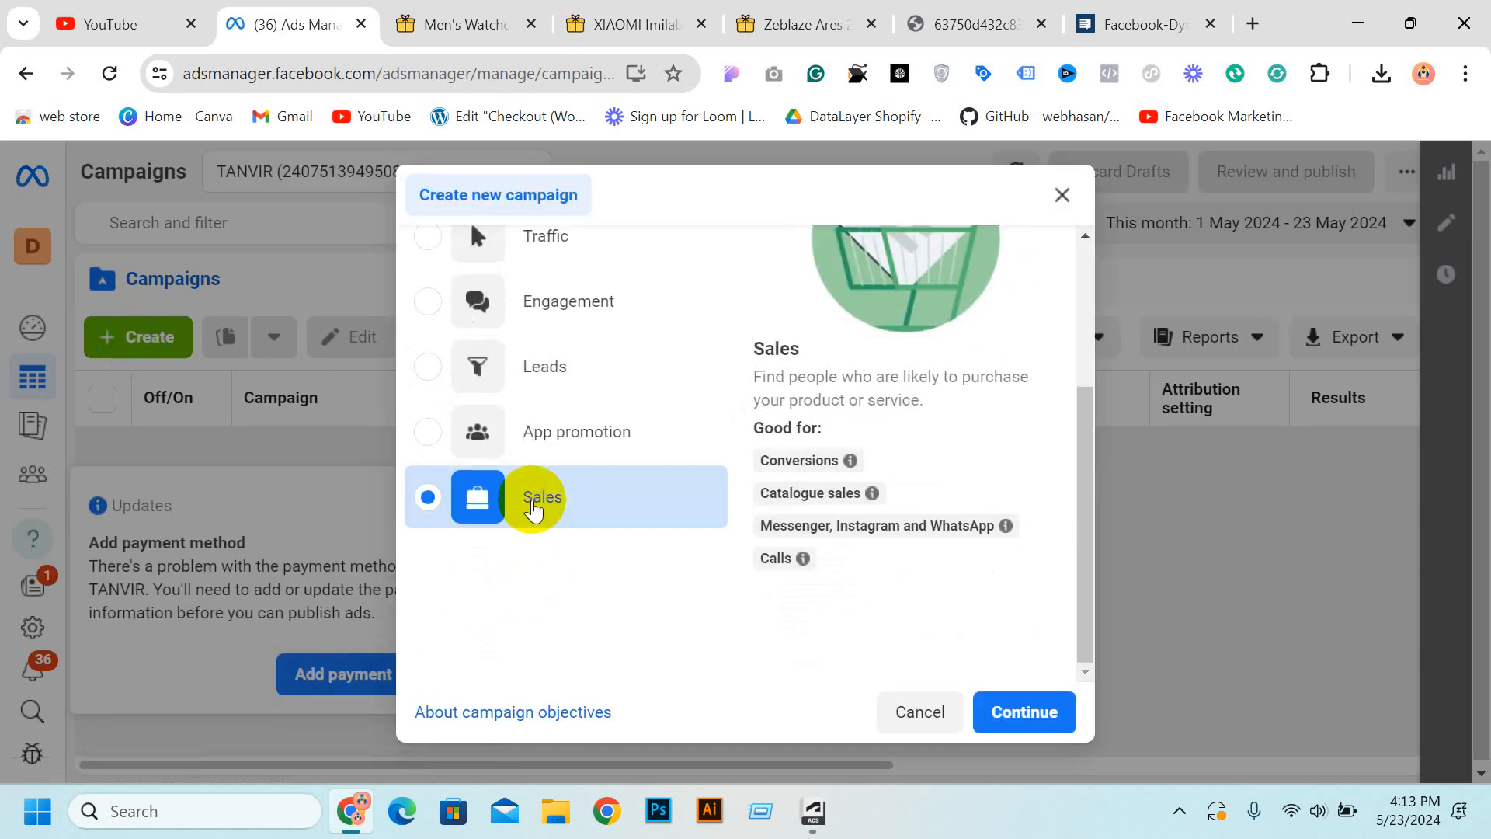
pyautogui.click(1012, 718)
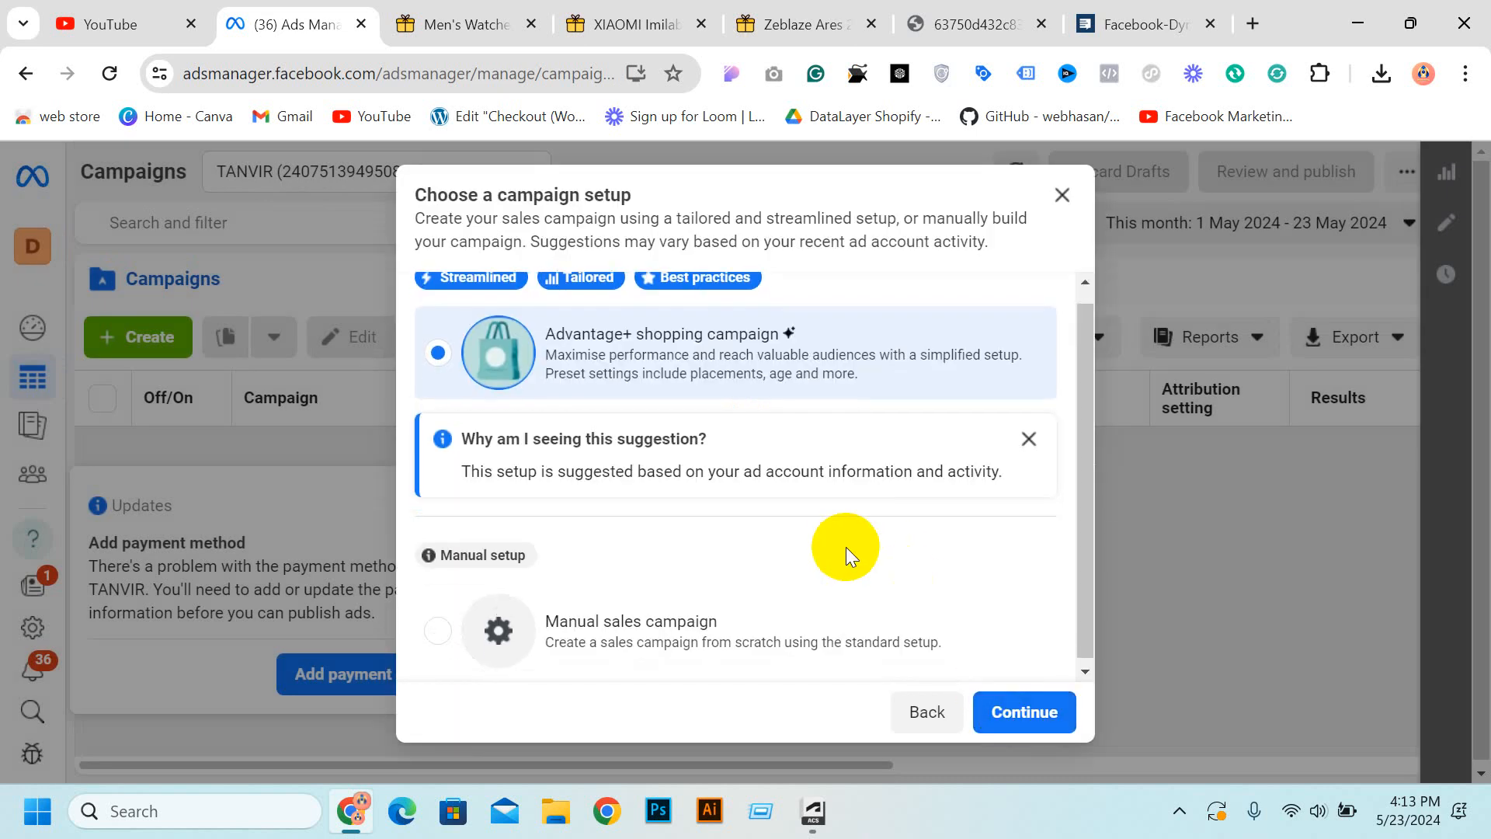
pyautogui.click(682, 626)
pyautogui.click(1036, 712)
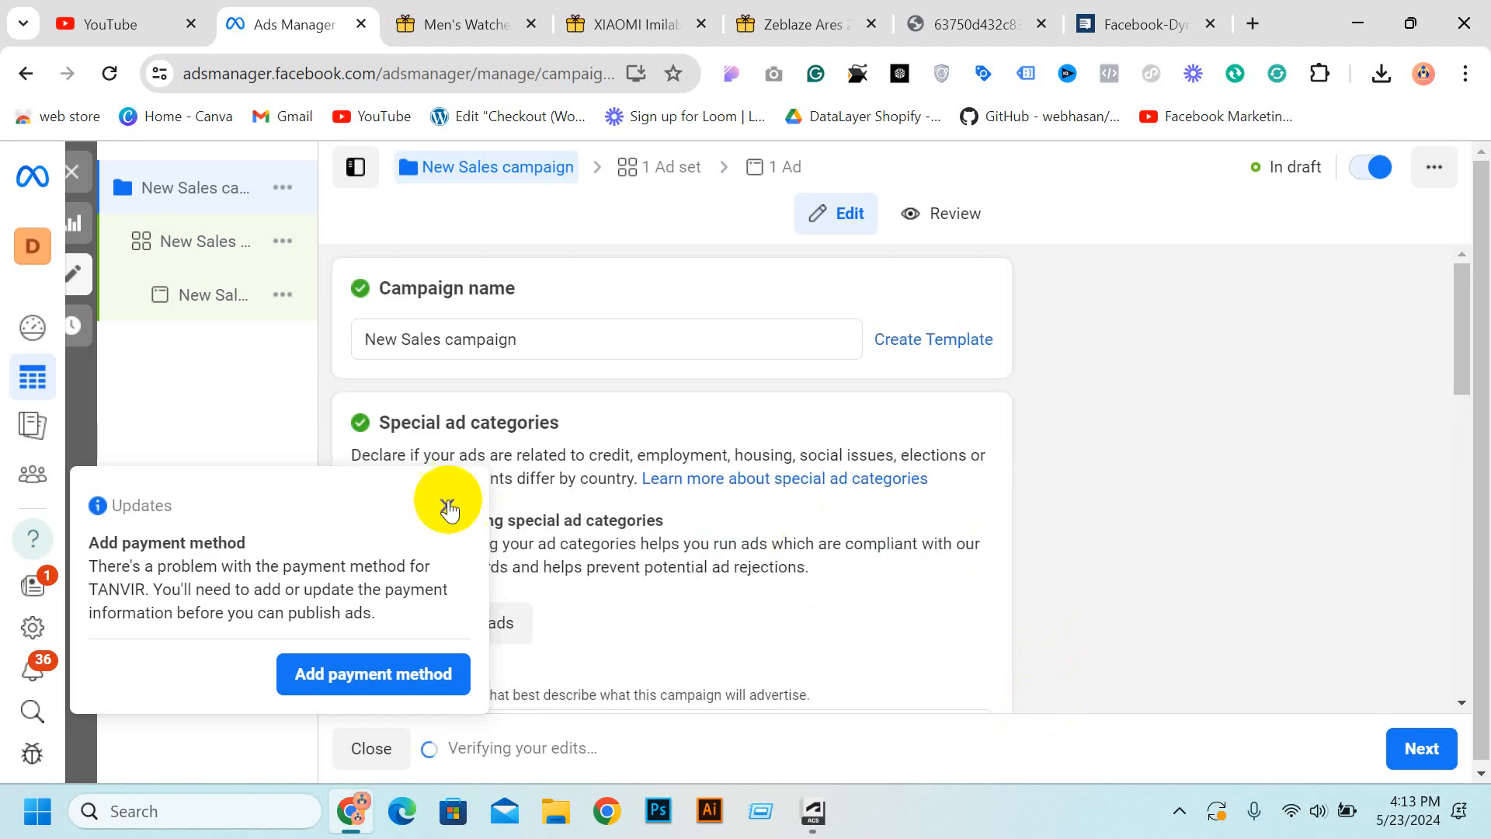
# Dismiss the payment method notice and enable the campaign's catalogue use with Catalogue_Products_watches.
pyautogui.click(448, 507)
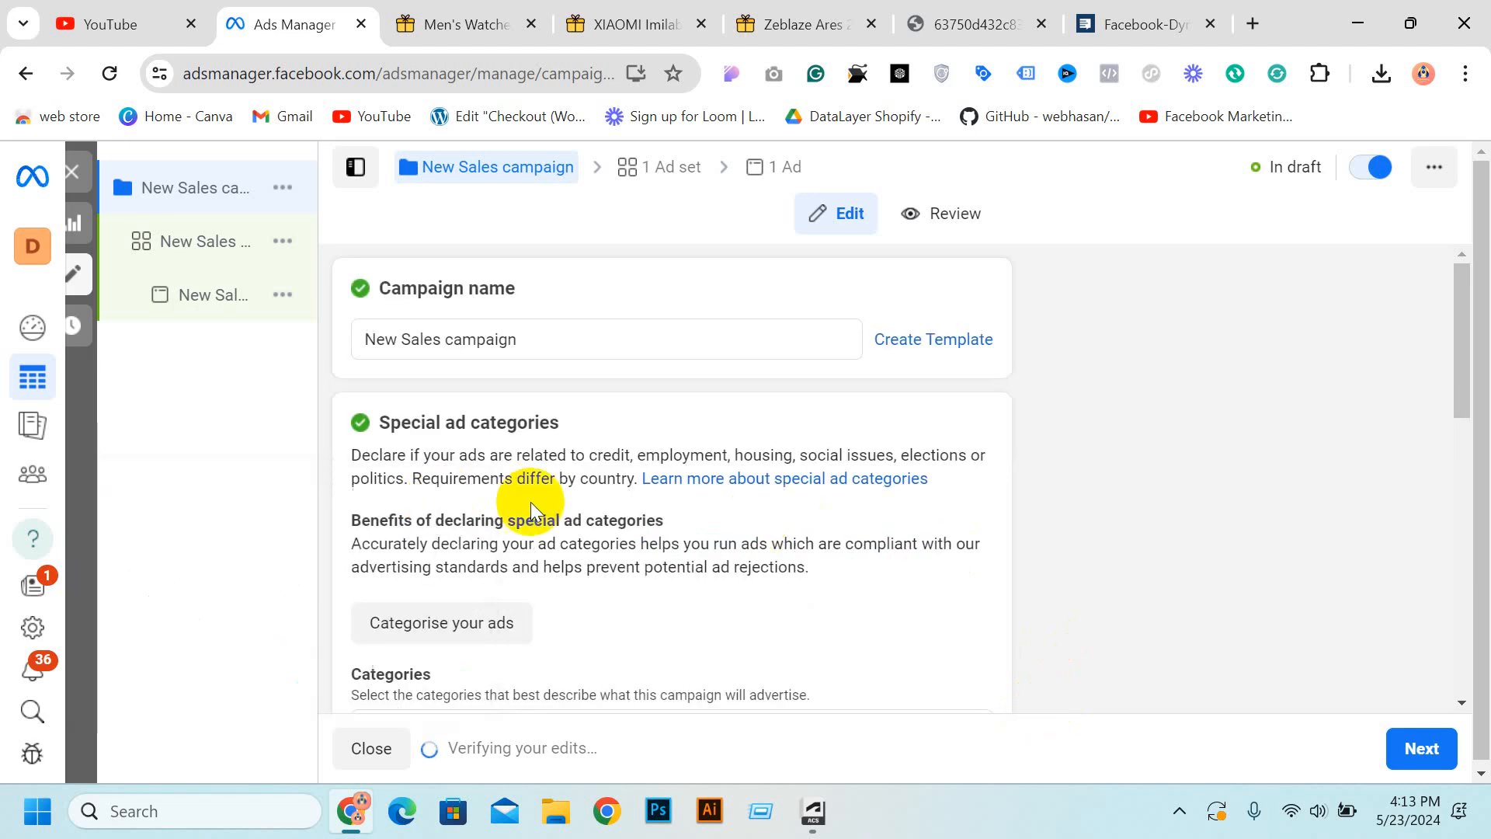
pyautogui.scroll(-5, 722, 519)
pyautogui.scroll(-2, 832, 426)
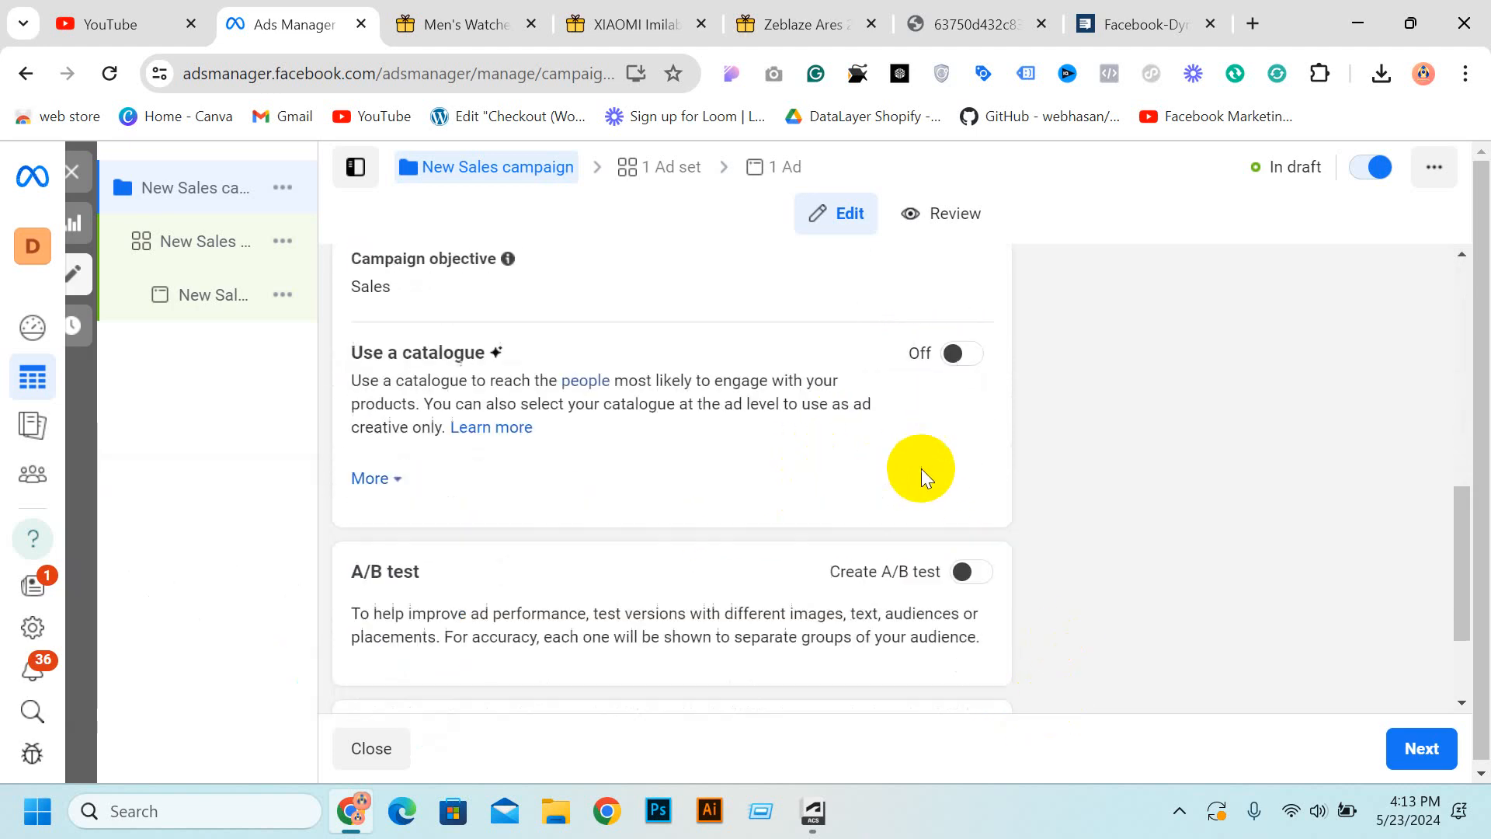
pyautogui.click(957, 335)
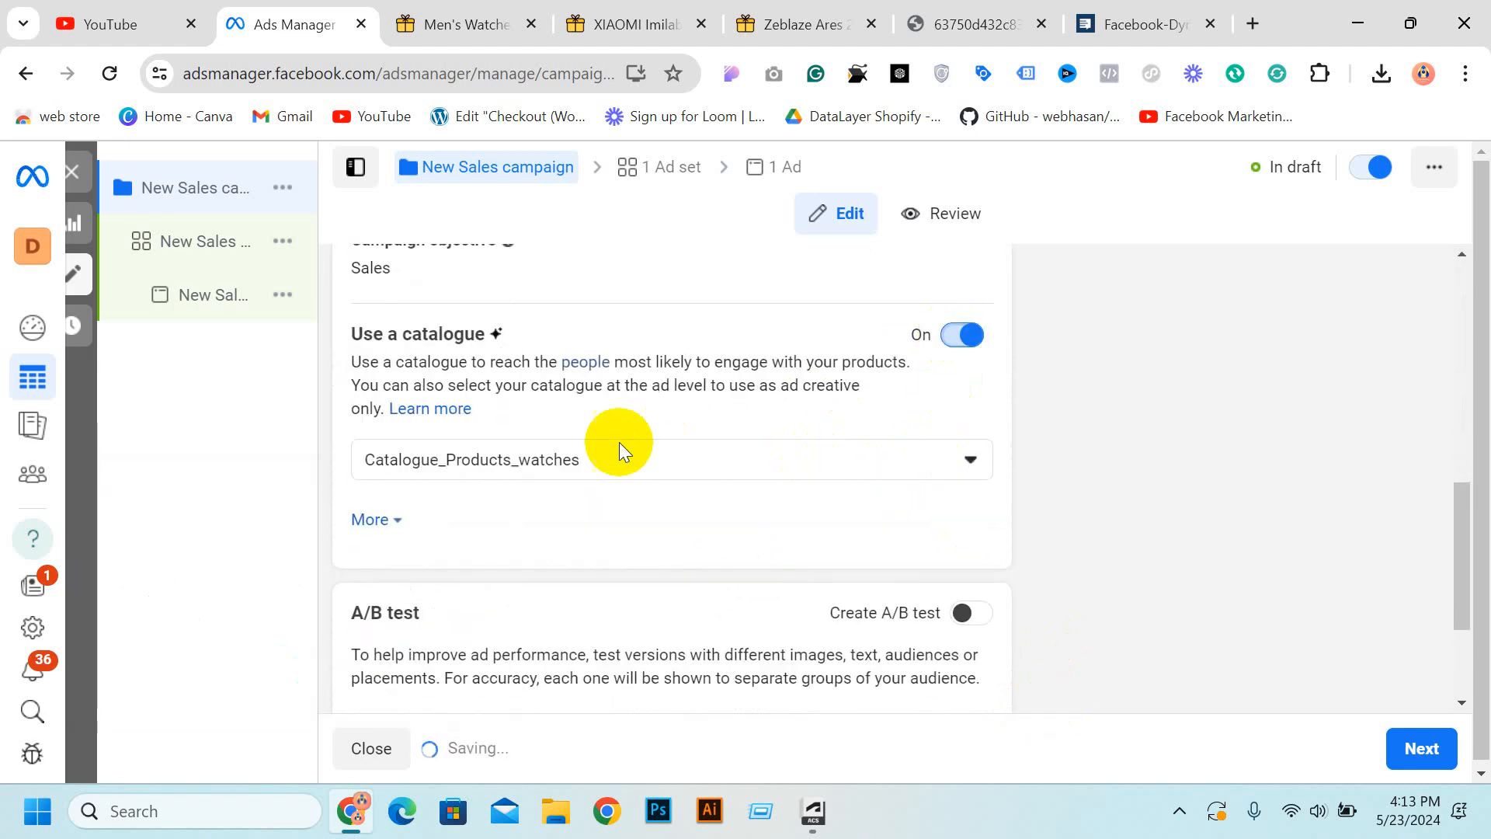
pyautogui.click(613, 458)
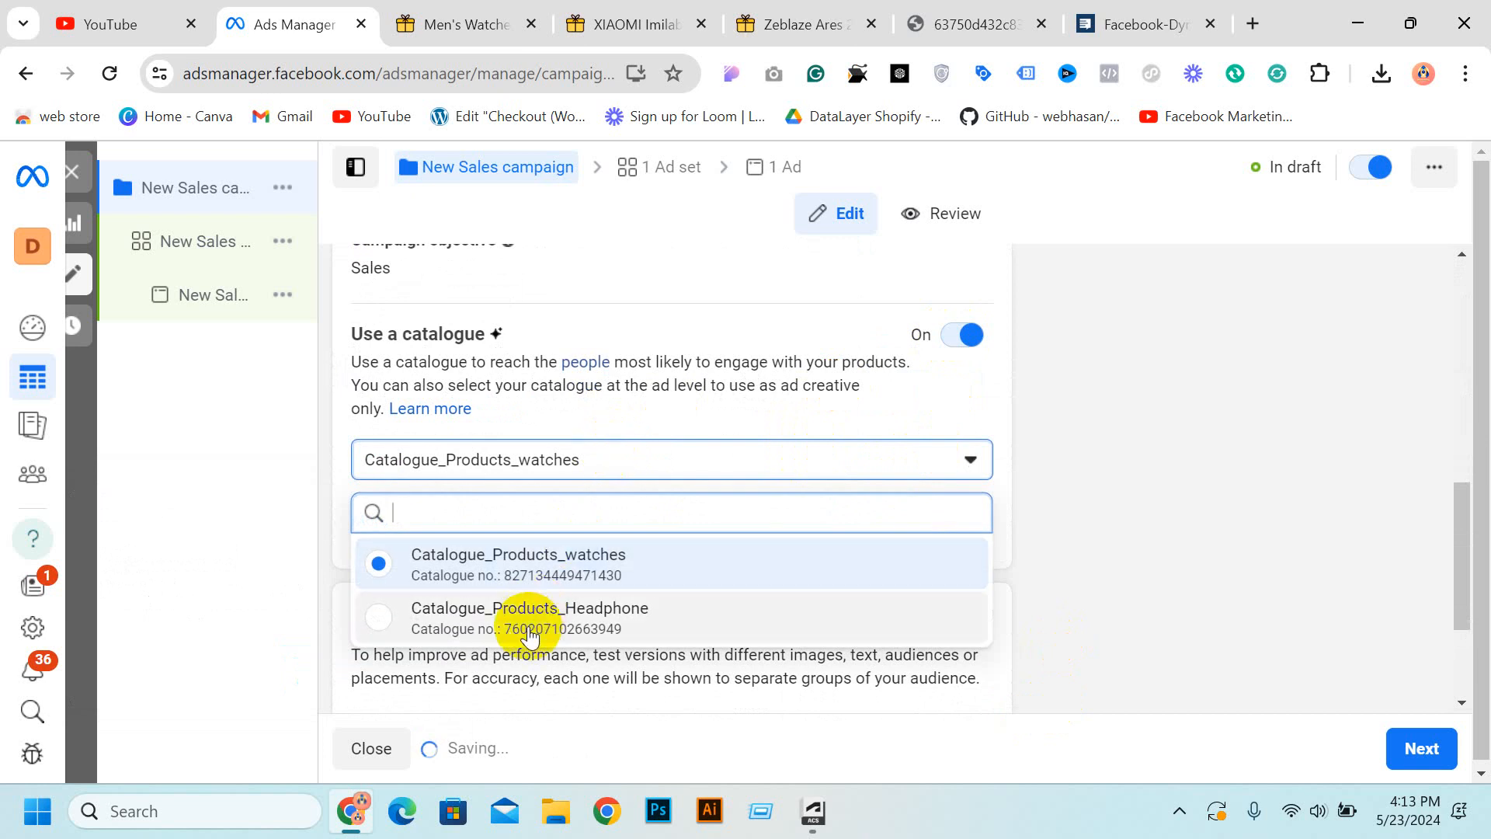
pyautogui.click(510, 557)
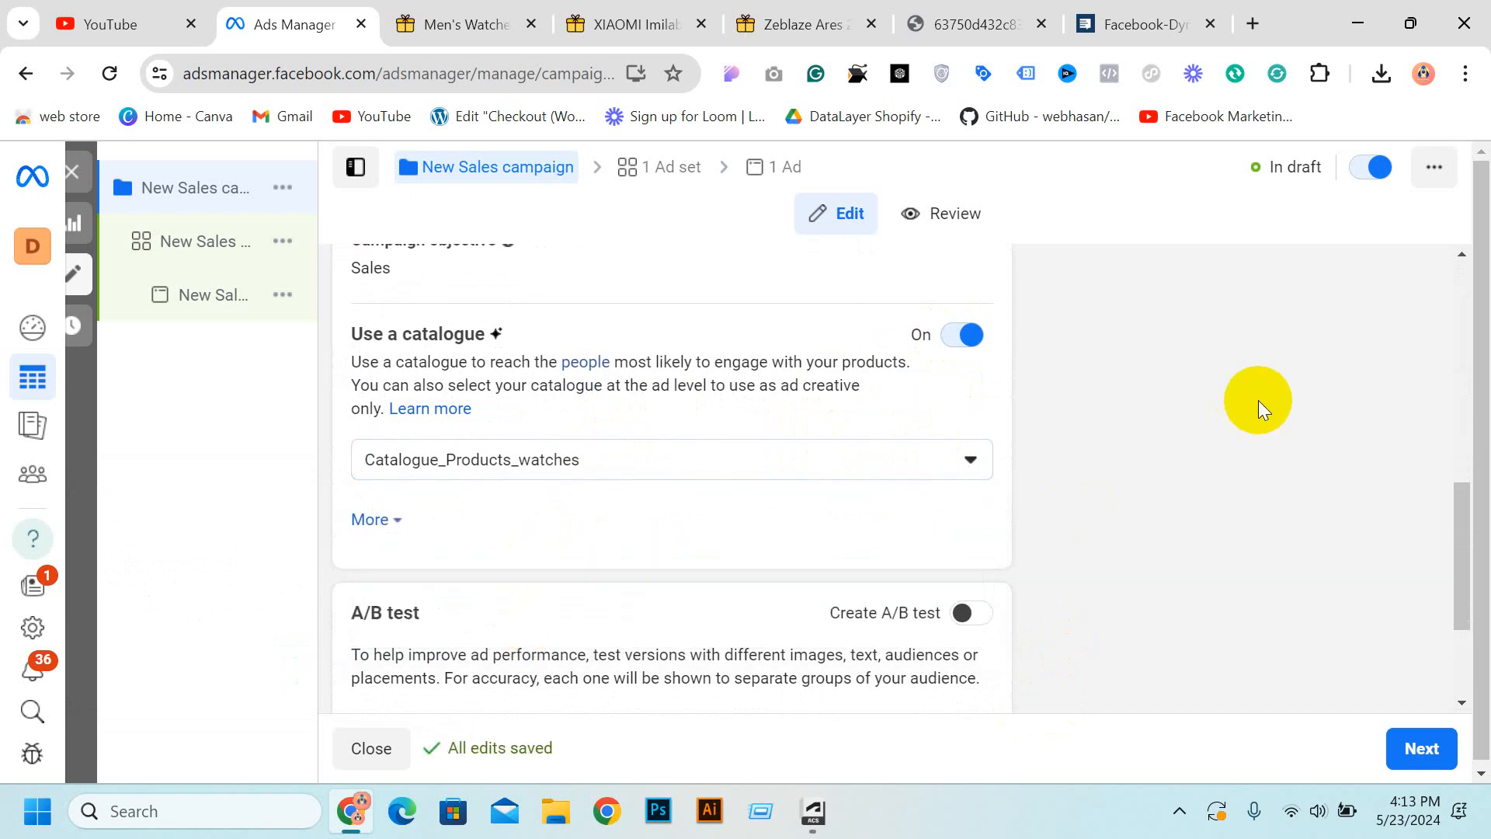
# Continue through the ad set's settings to the ad level and browse the catalogue watches in the carousel ad preview.
pyautogui.click(1400, 744)
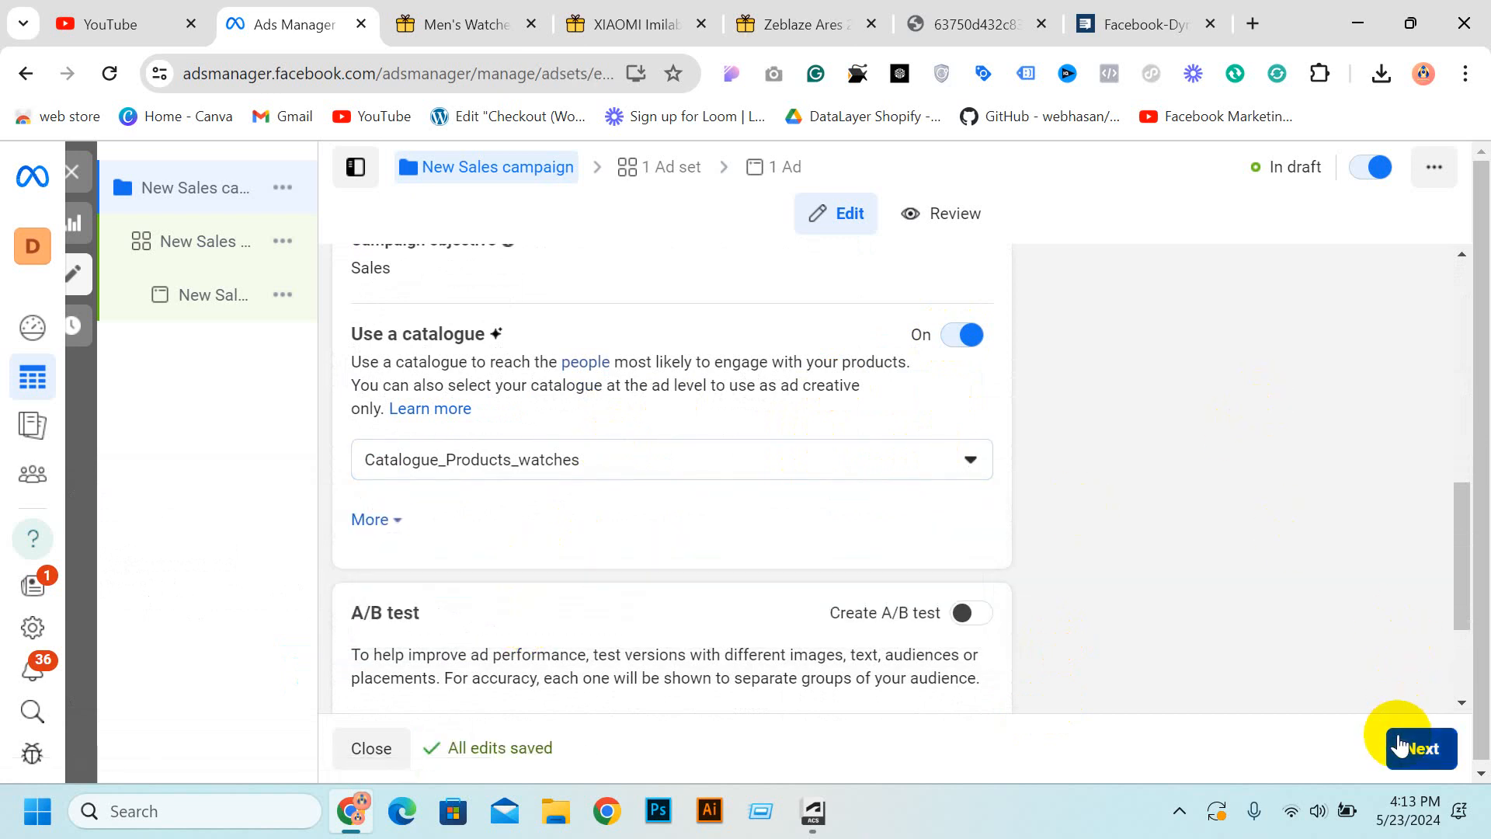
pyautogui.scroll(-15, 877, 478)
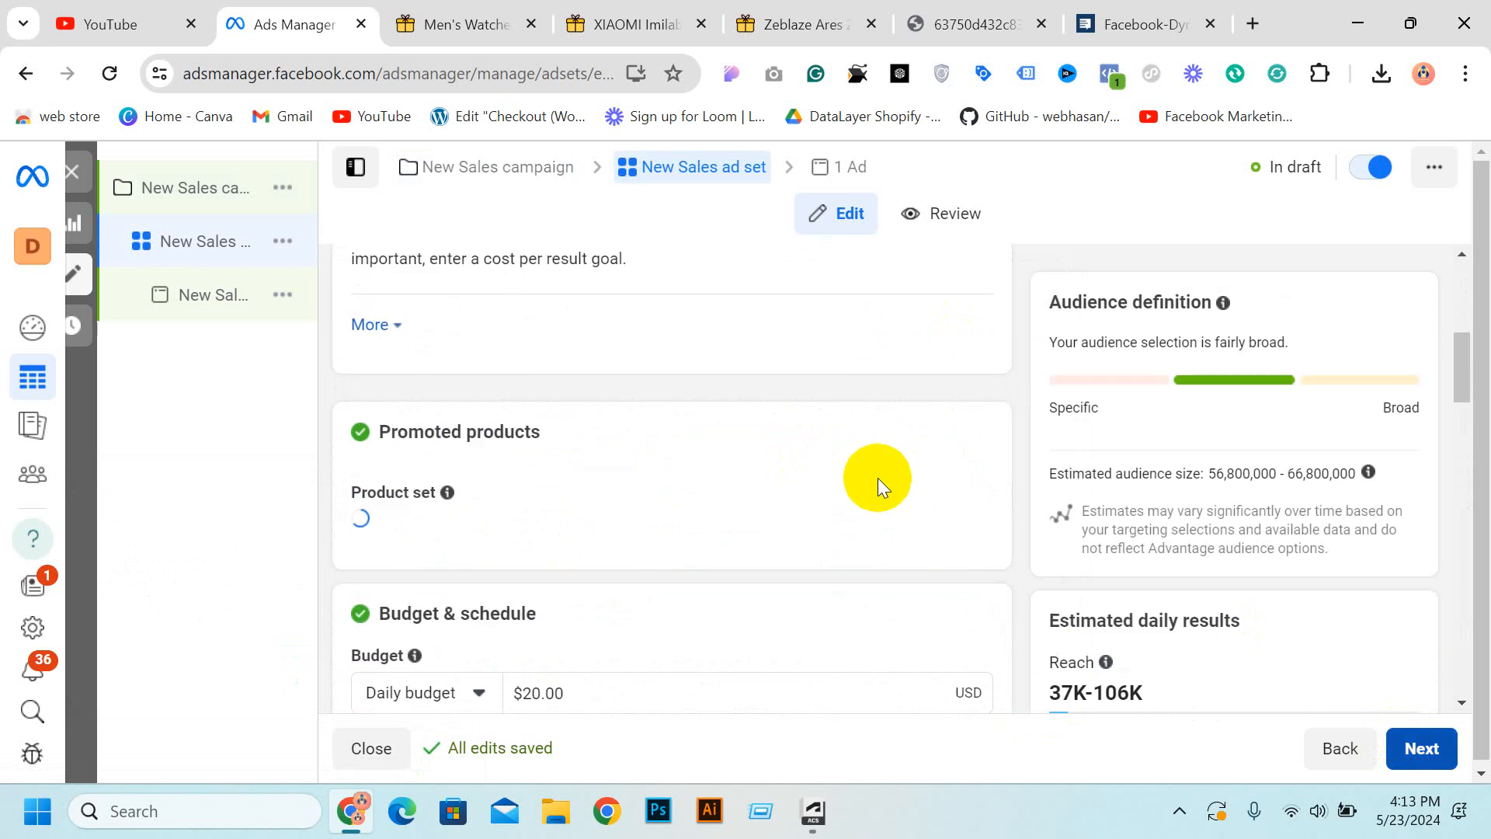
pyautogui.scroll(-5, 887, 478)
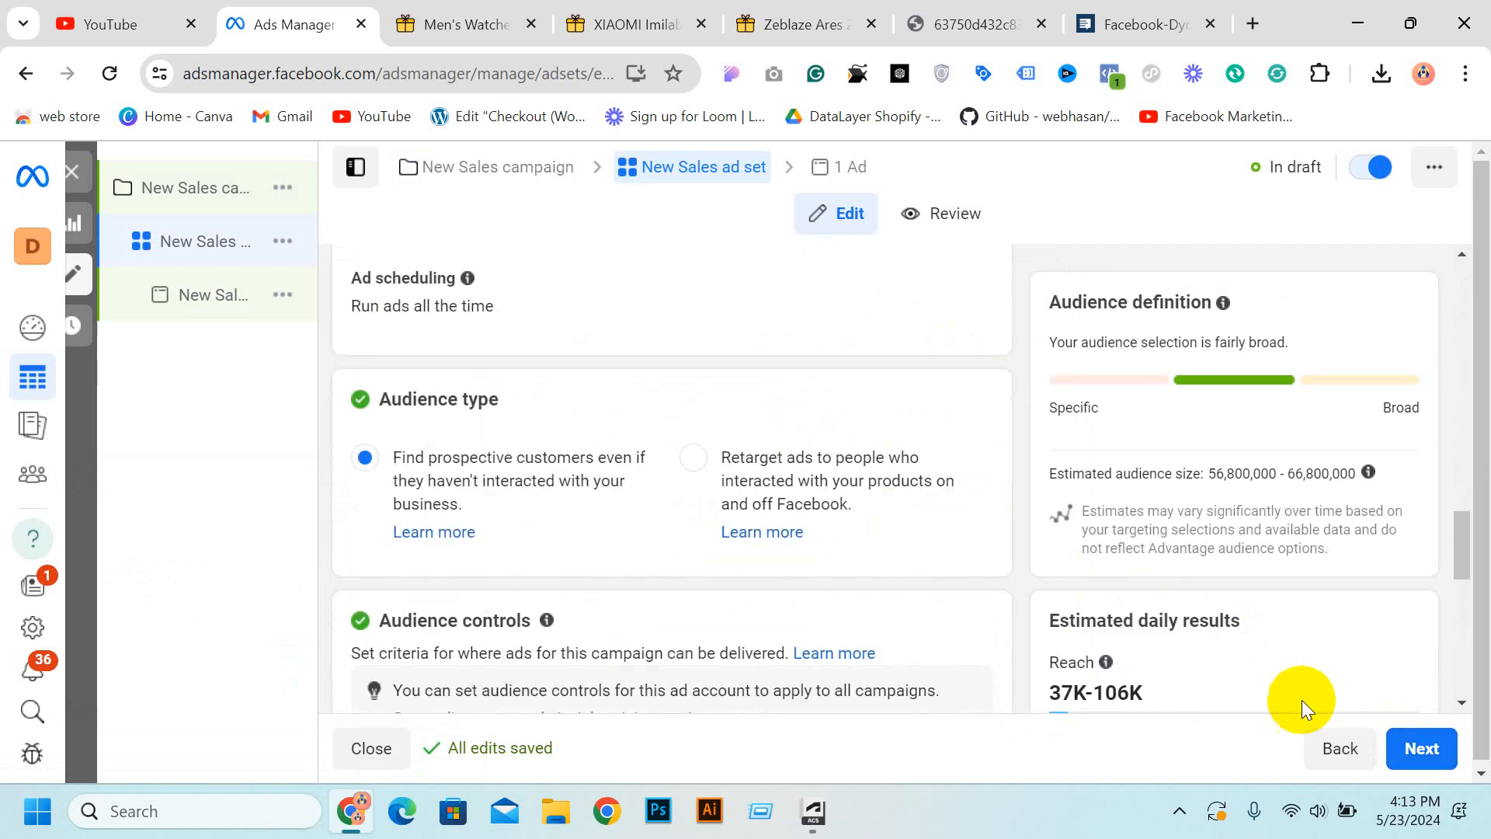
pyautogui.click(1423, 746)
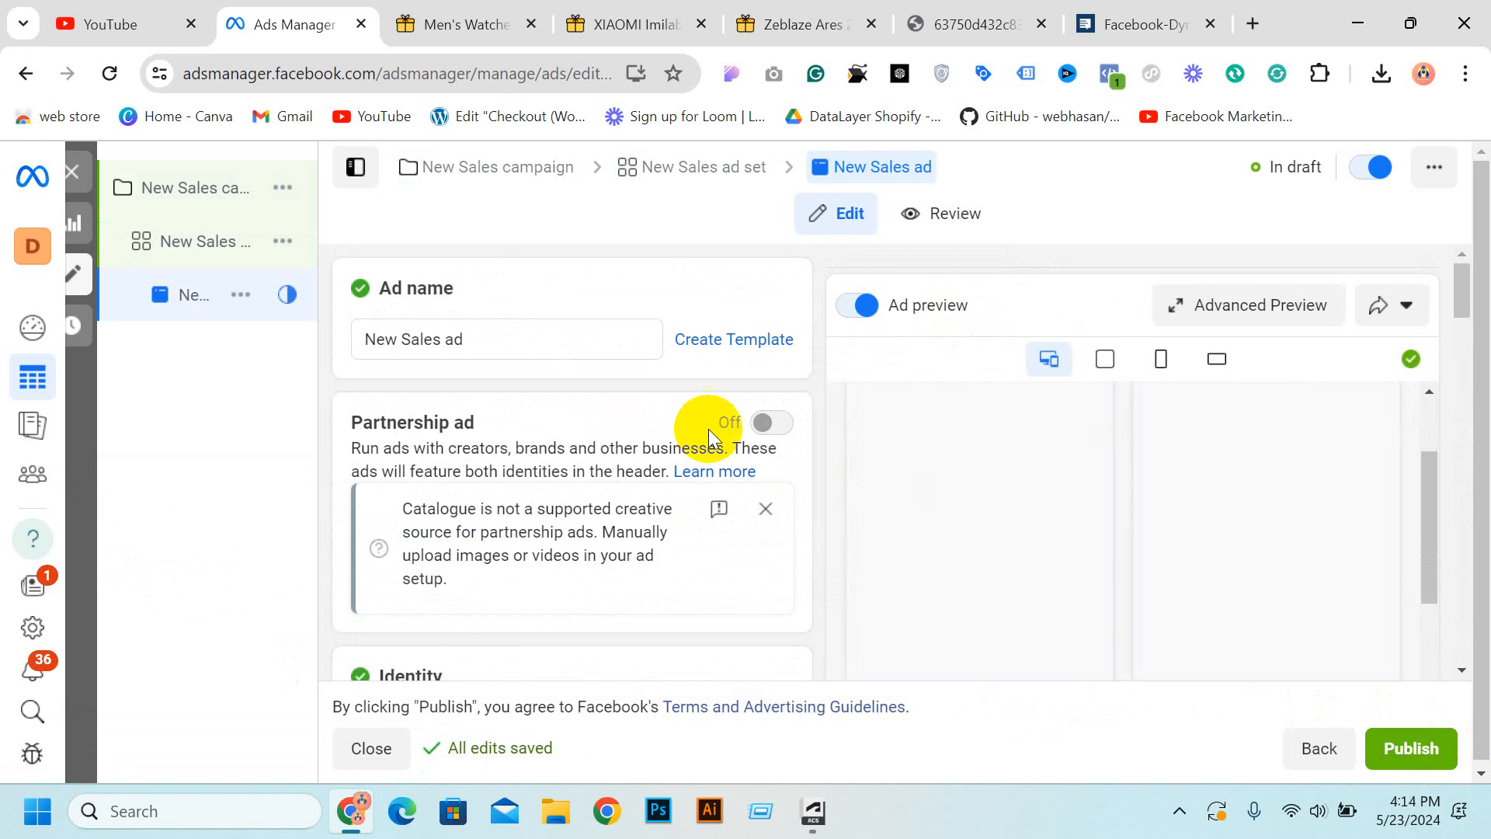
pyautogui.scroll(-1, 606, 400)
pyautogui.scroll(-4, 598, 392)
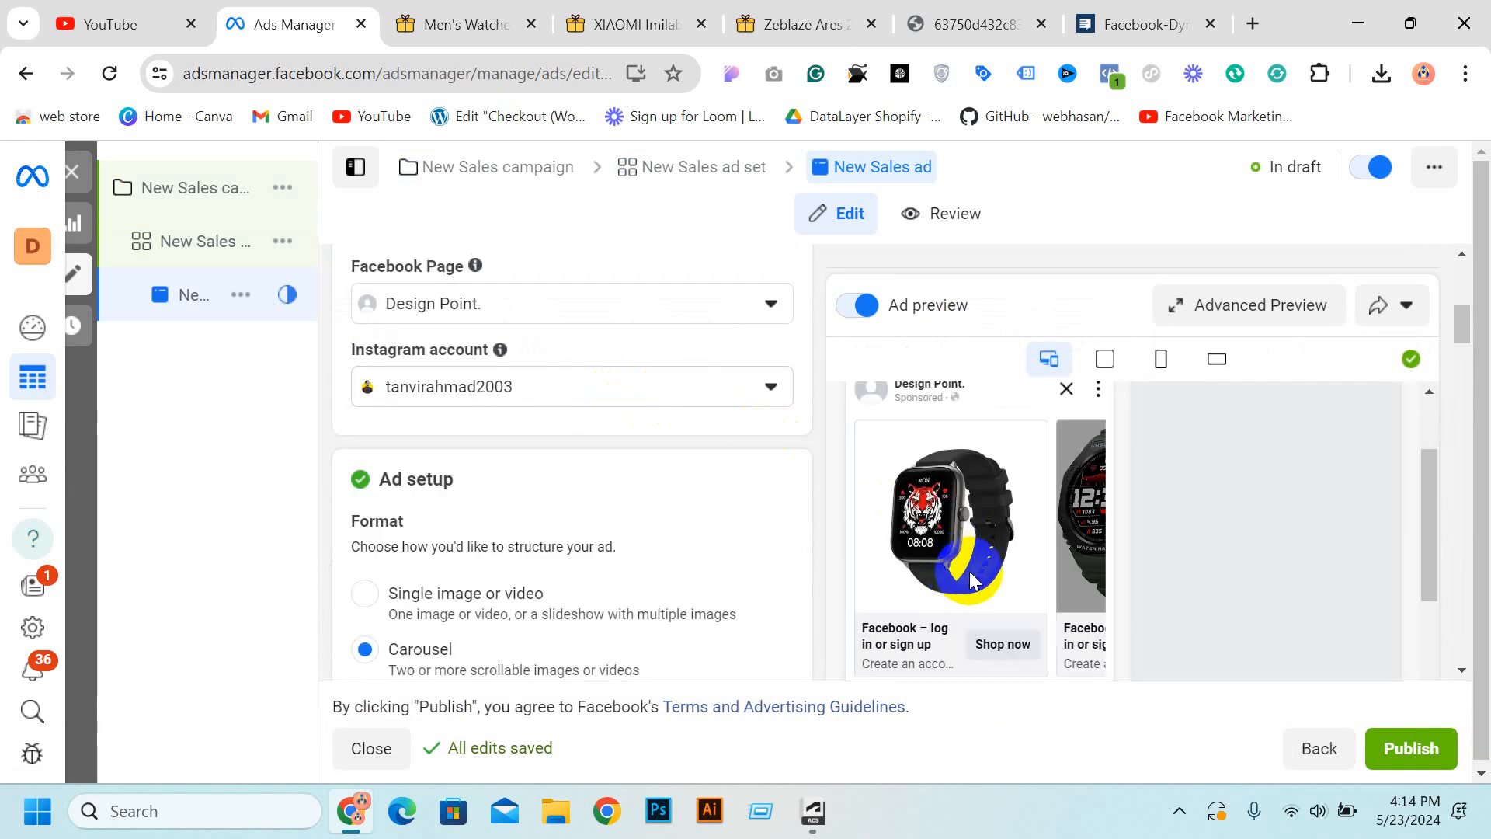
pyautogui.click(1092, 510)
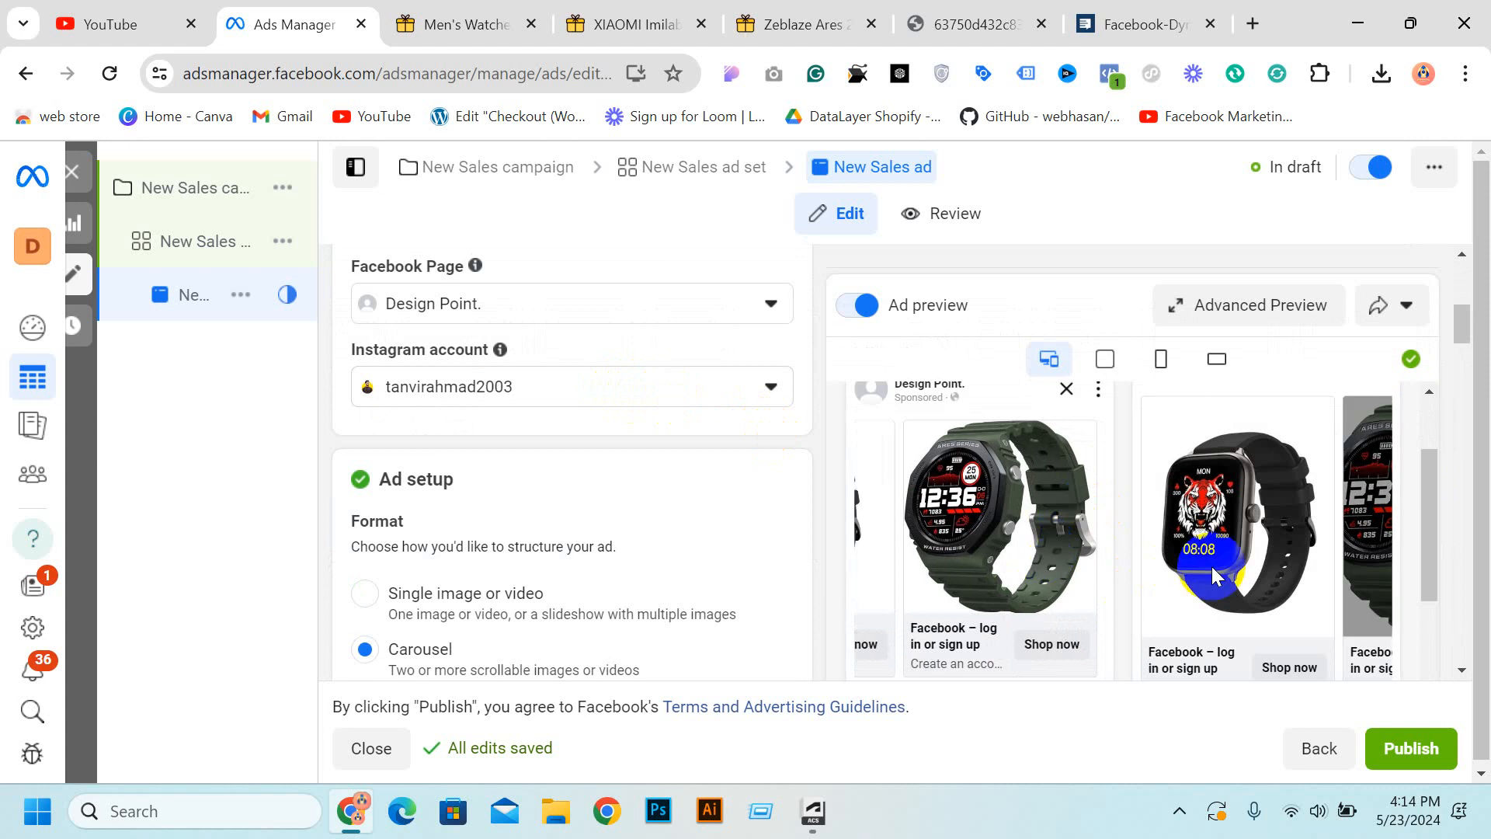
# Add the product description field after the product name in the catalogue cards' headline.
pyautogui.scroll(-8, 488, 556)
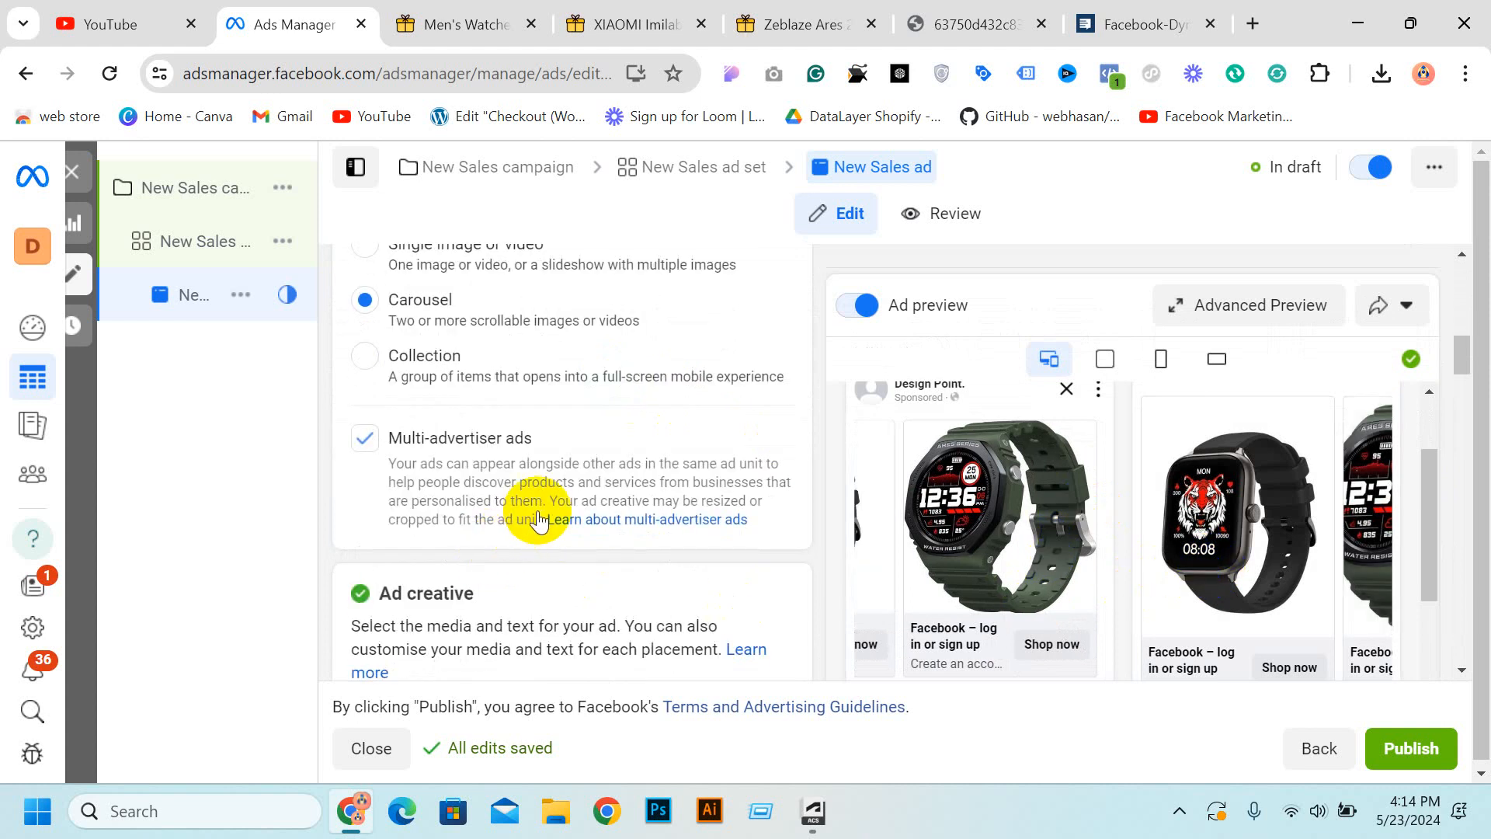
pyautogui.scroll(-6, 546, 519)
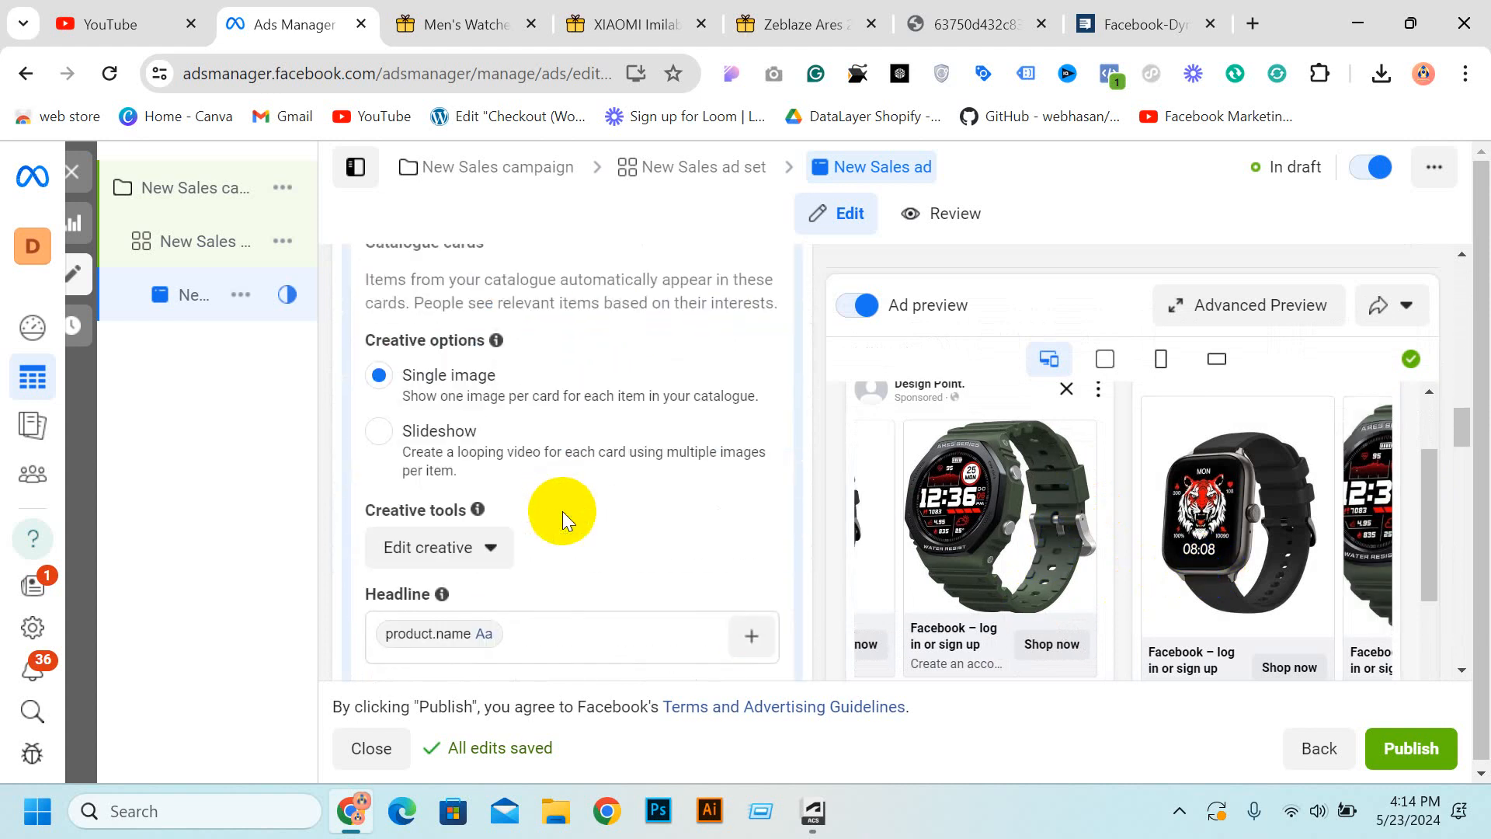
pyautogui.scroll(-3, 564, 511)
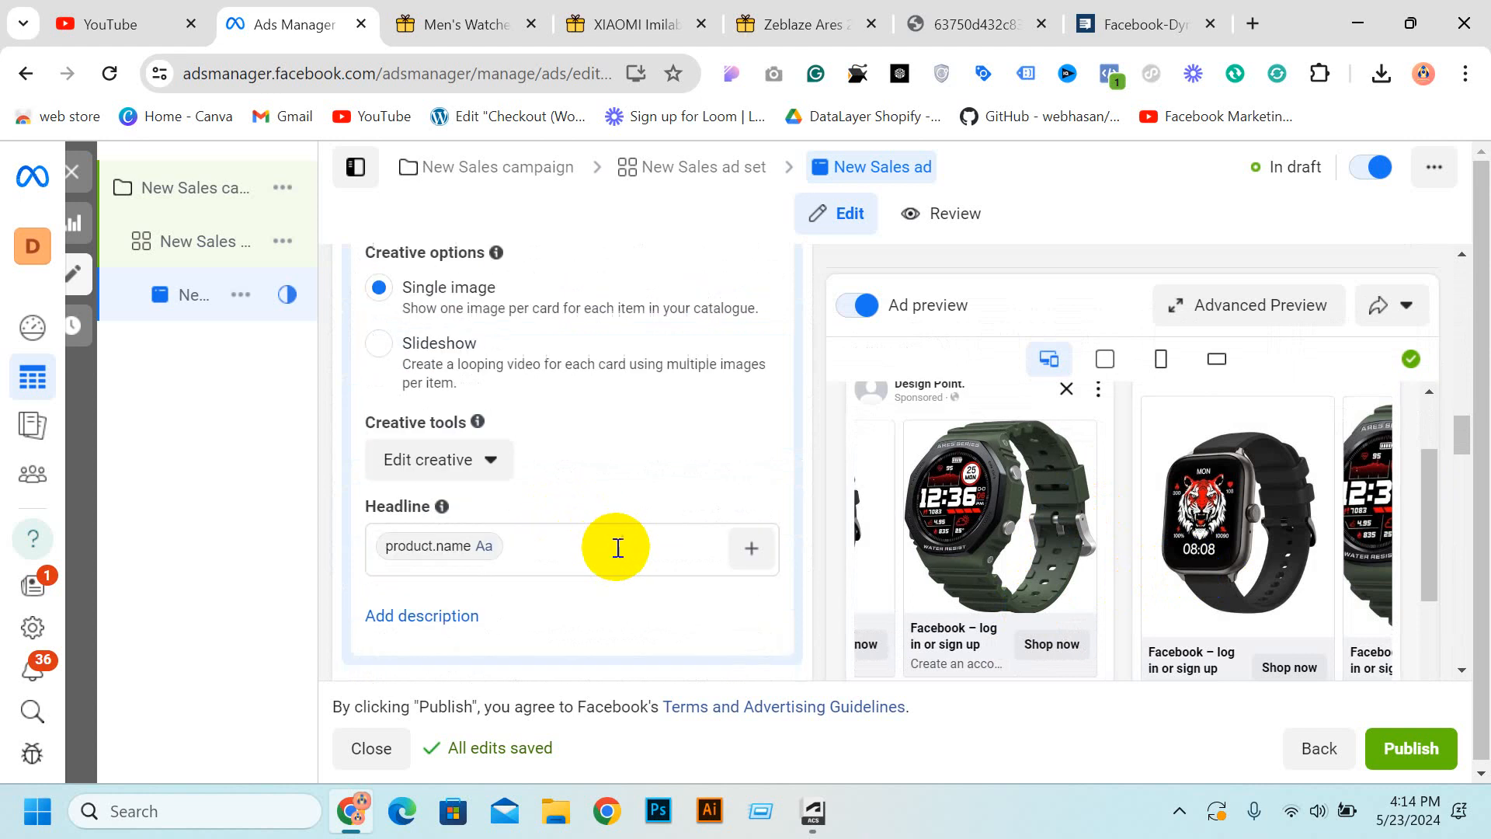
pyautogui.click(533, 406)
pyautogui.click(749, 405)
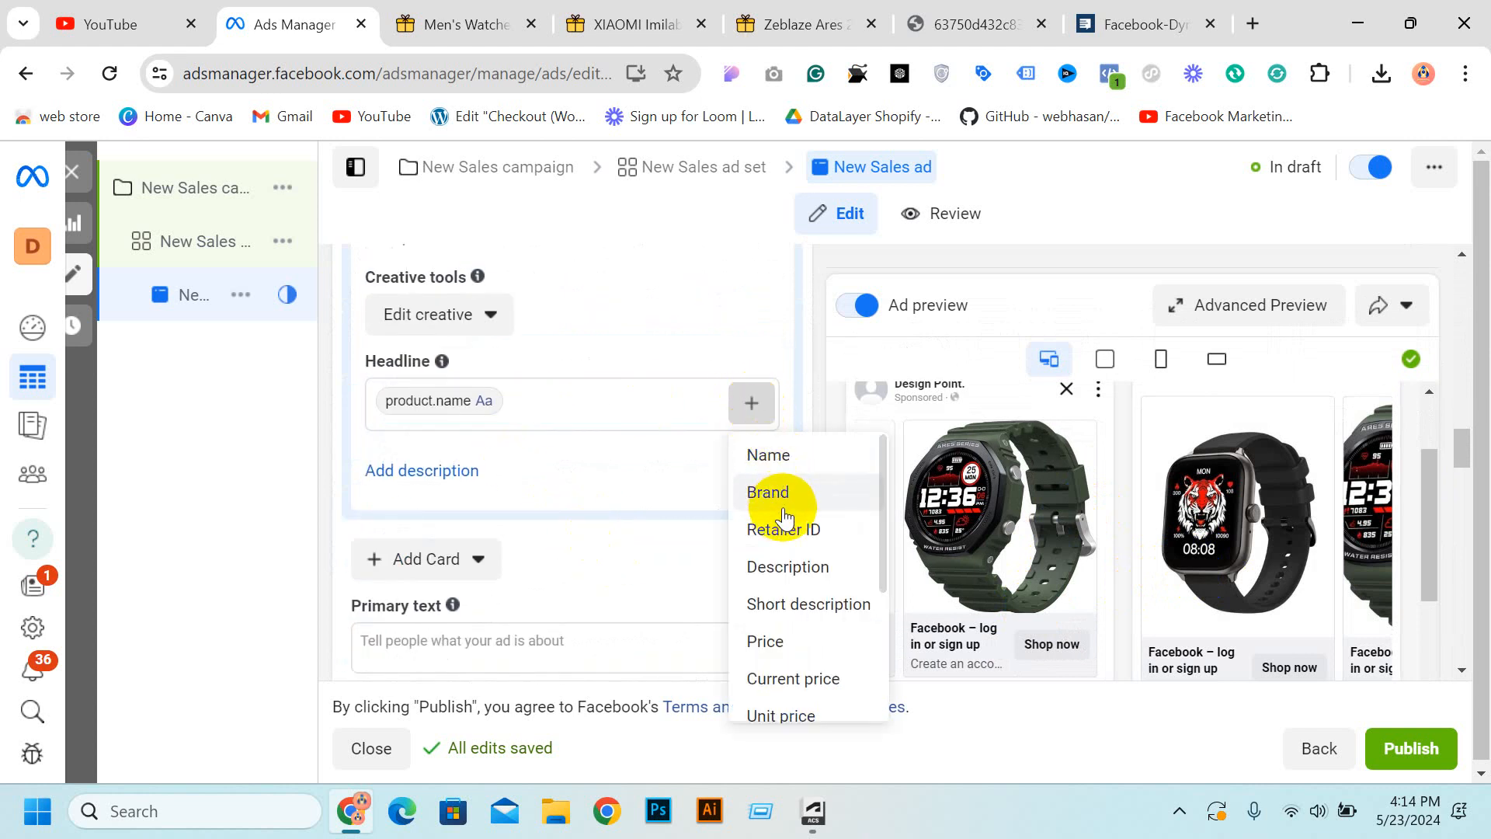
pyautogui.click(839, 567)
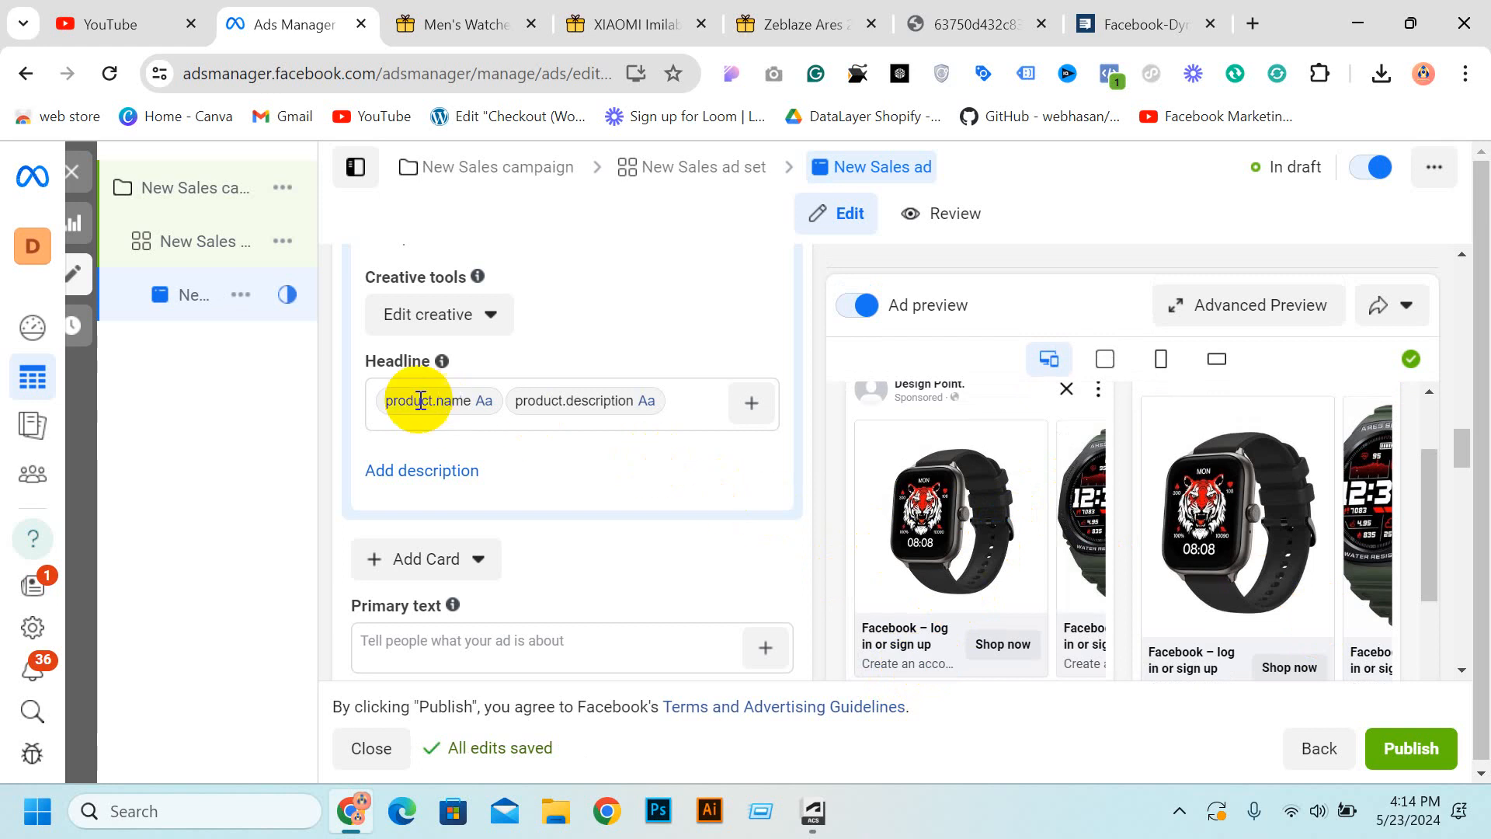
# Enter "adsaasfsd" as the carousel ad's primary text and check the ad's remaining settings down to the destination.
pyautogui.scroll(1, 454, 395)
pyautogui.scroll(-1, 497, 412)
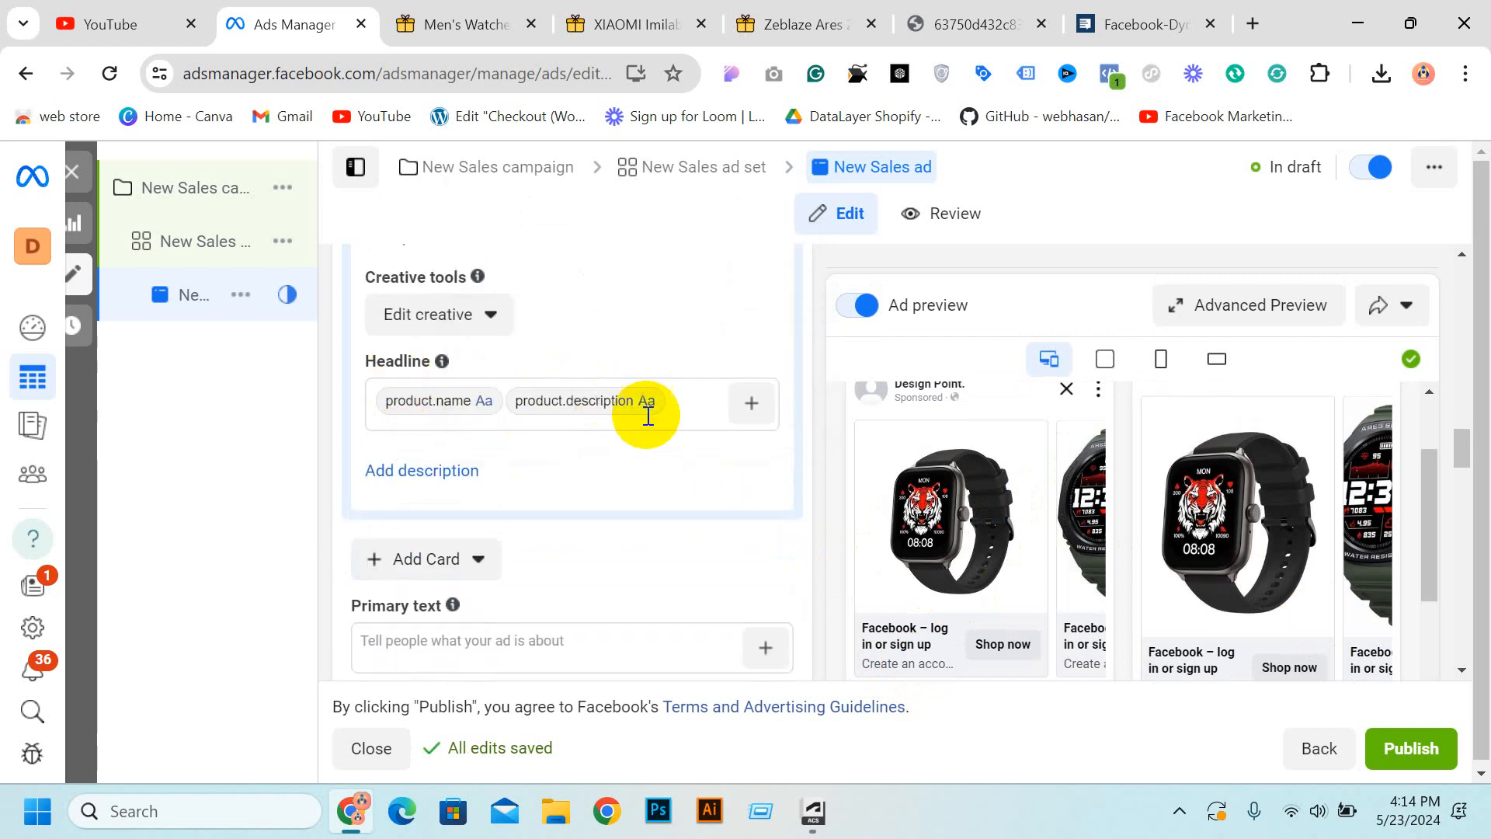
pyautogui.scroll(-1, 534, 536)
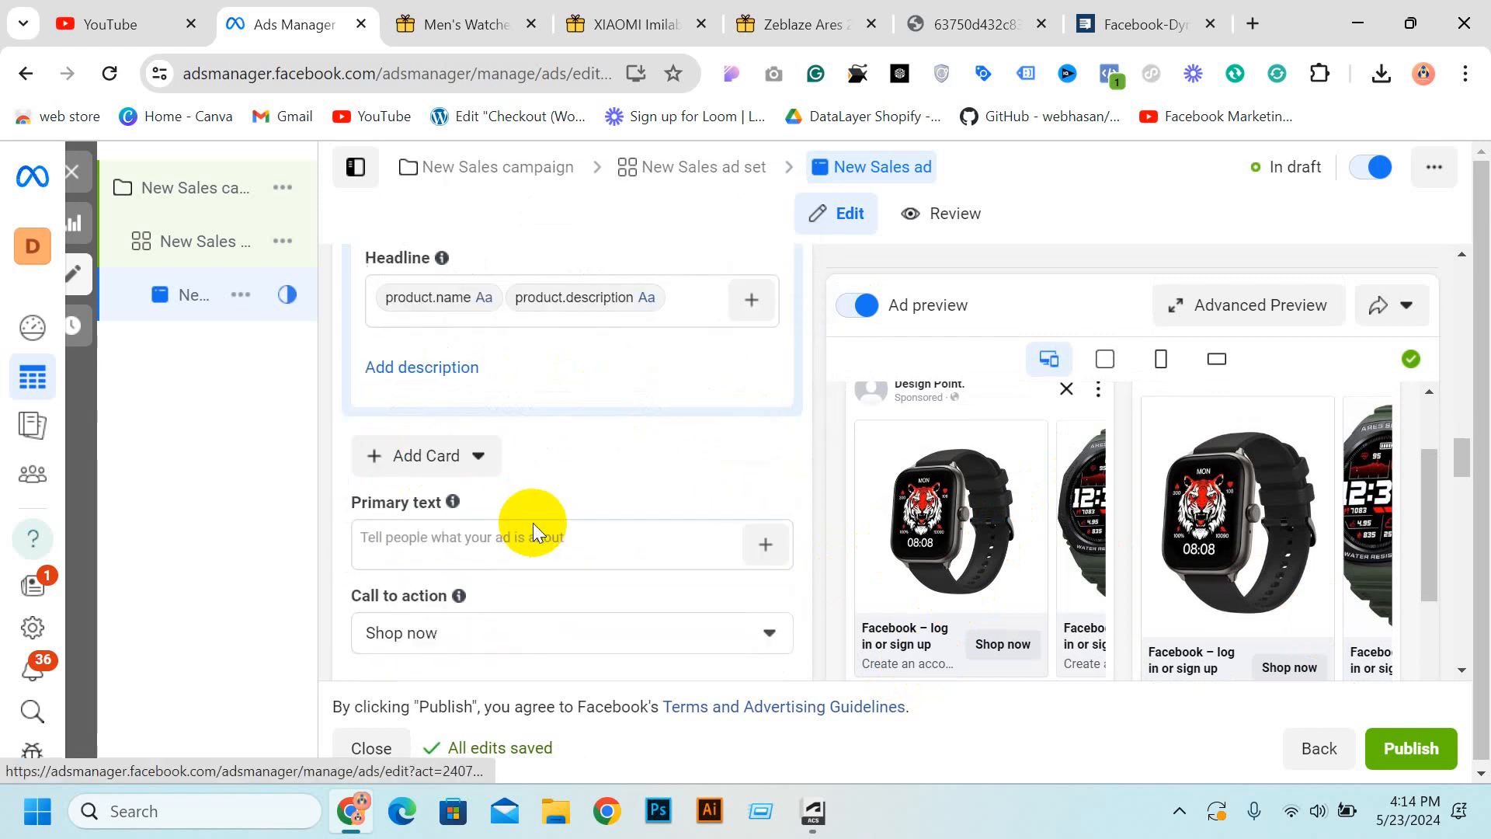
pyautogui.click(534, 536)
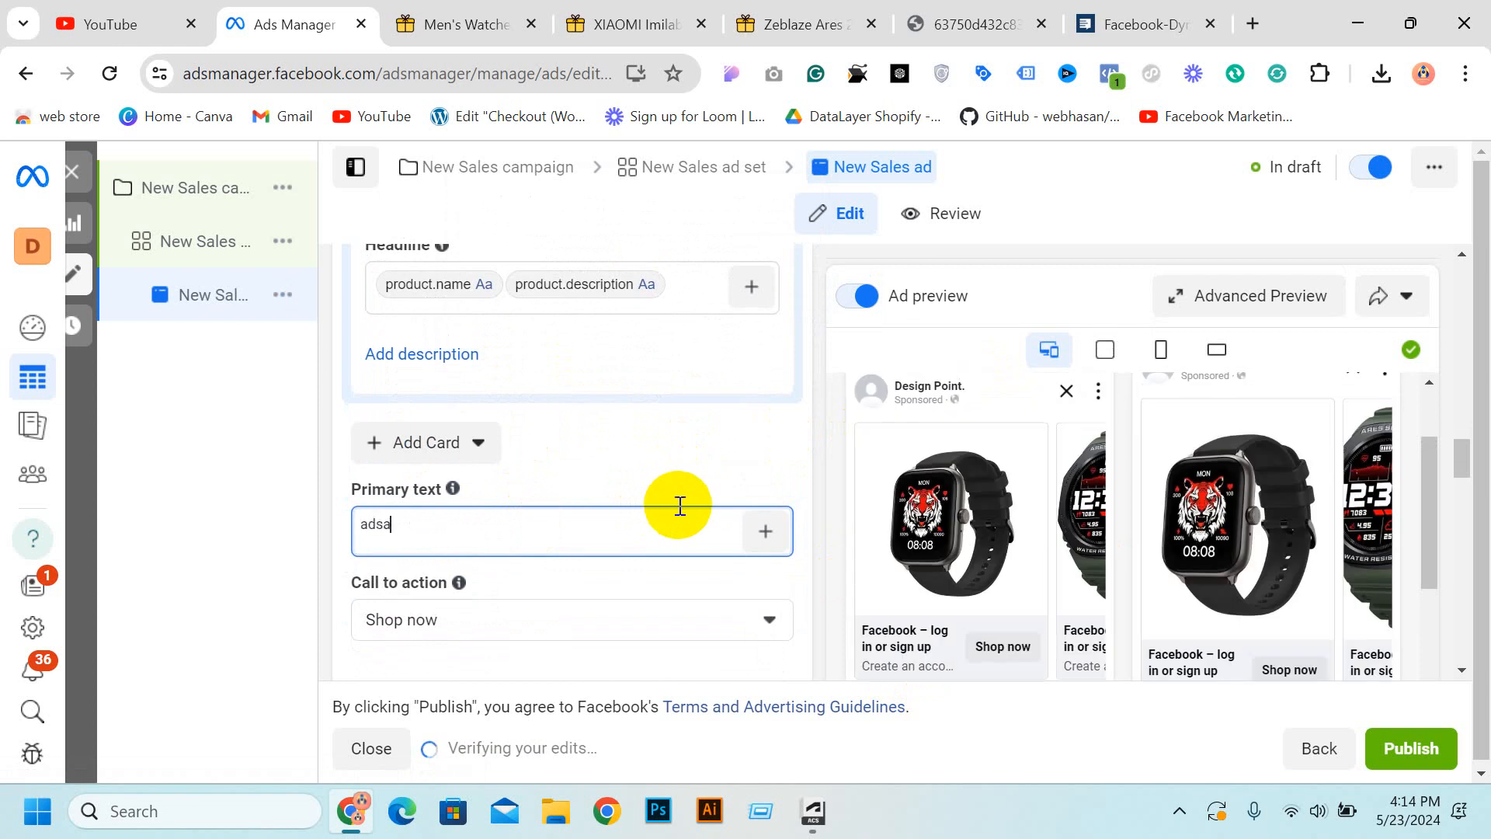
pyautogui.write('adsaasfsd')
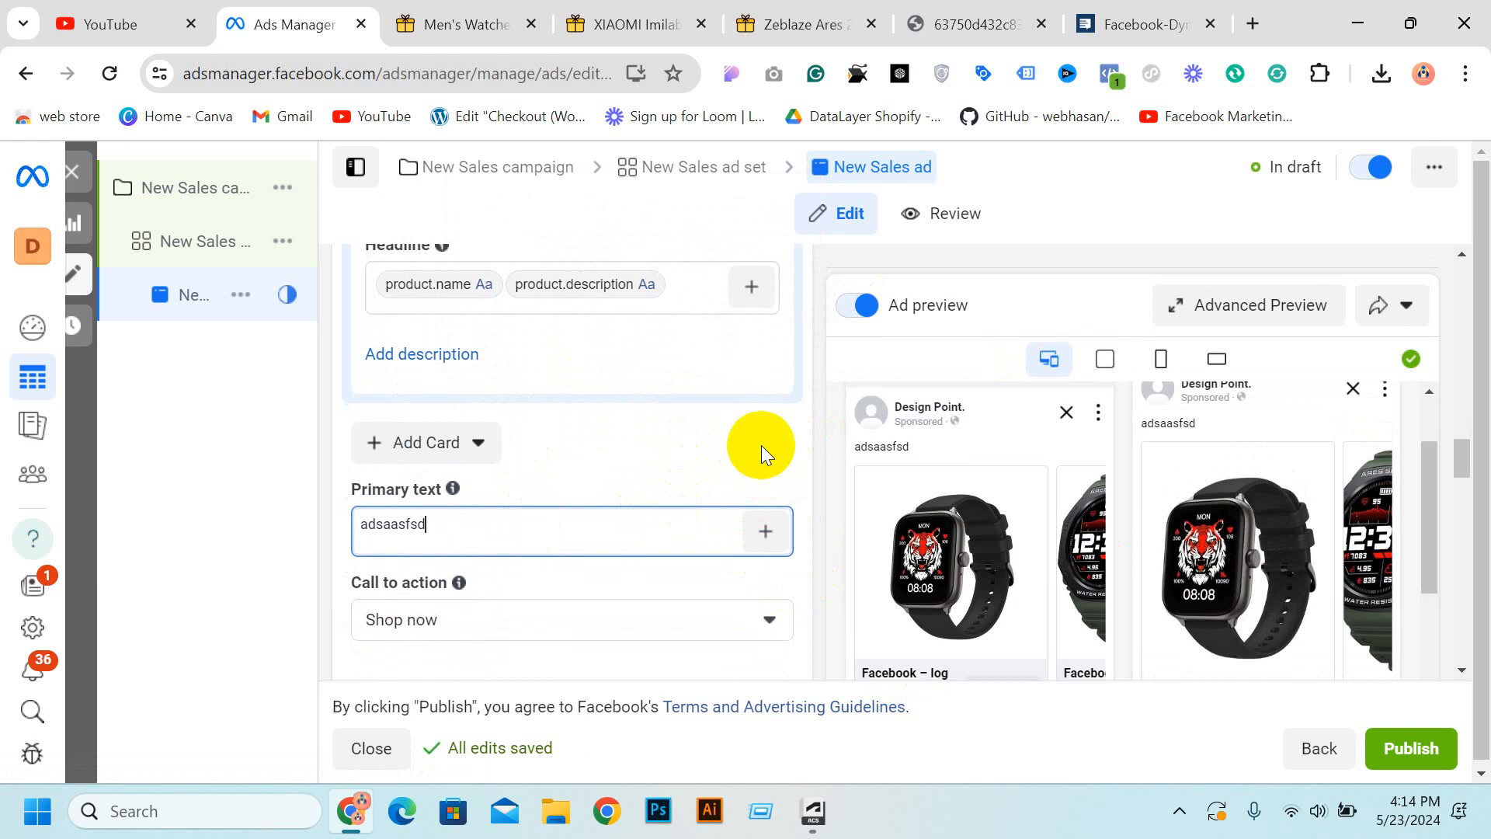
pyautogui.scroll(-5, 943, 459)
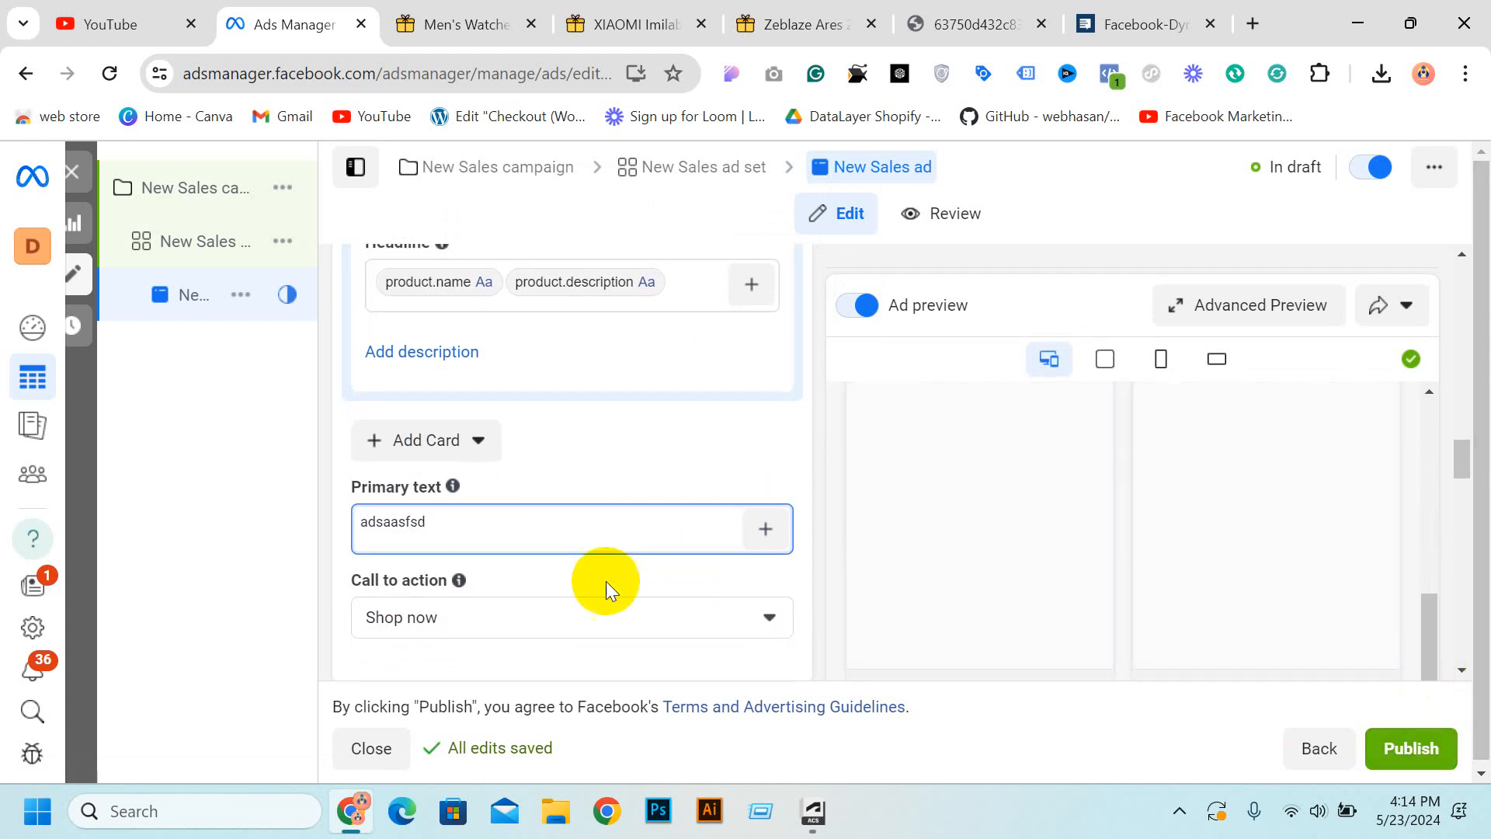
pyautogui.scroll(-5, 599, 582)
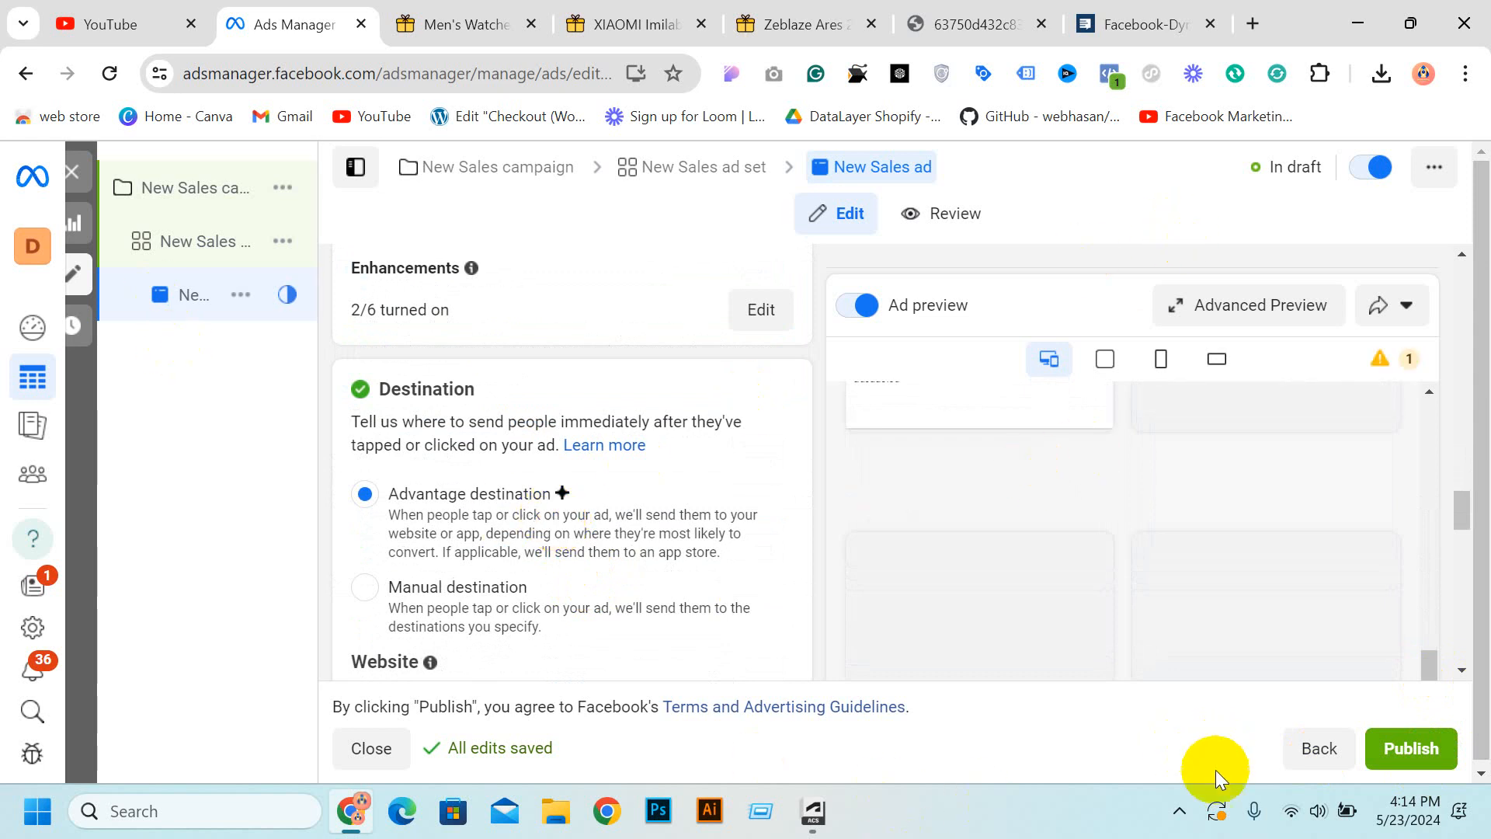
# Close the Sales ad's editor and create a new campaign with the Engagement objective, using the manual engagement campaign setup.
pyautogui.click(1180, 811)
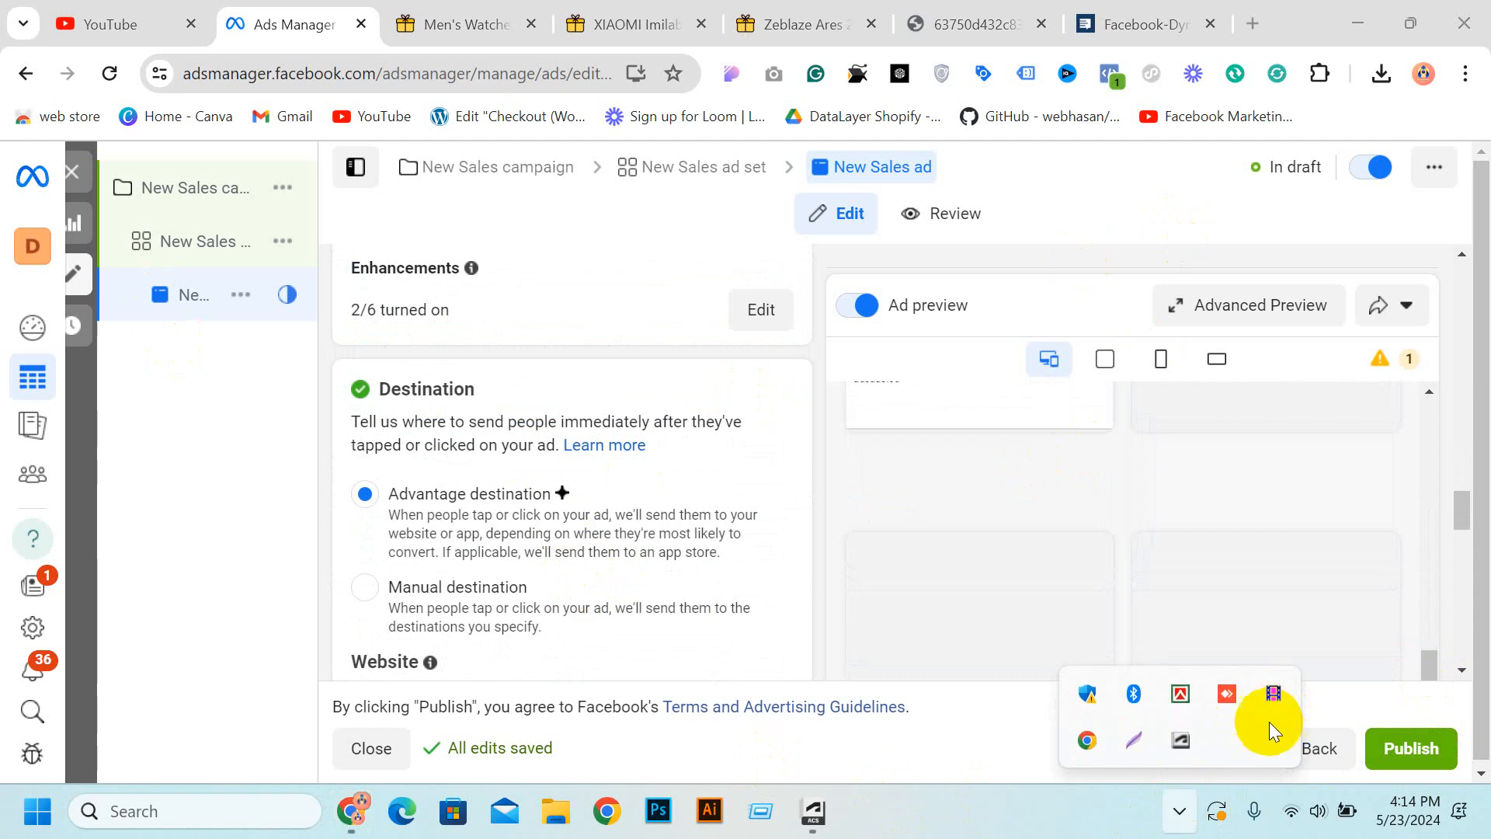
pyautogui.click(72, 179)
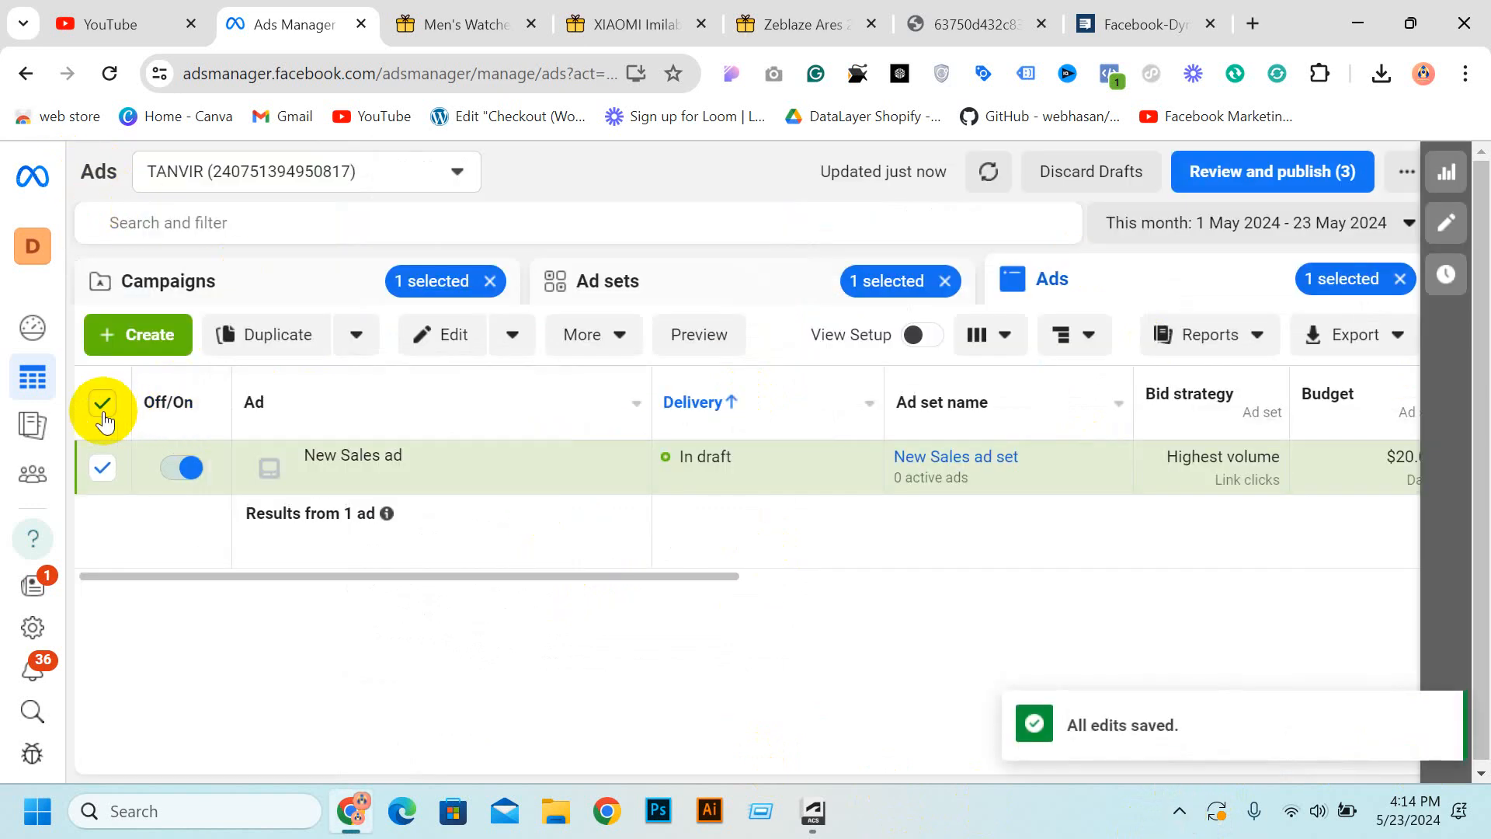
pyautogui.click(104, 414)
pyautogui.click(173, 329)
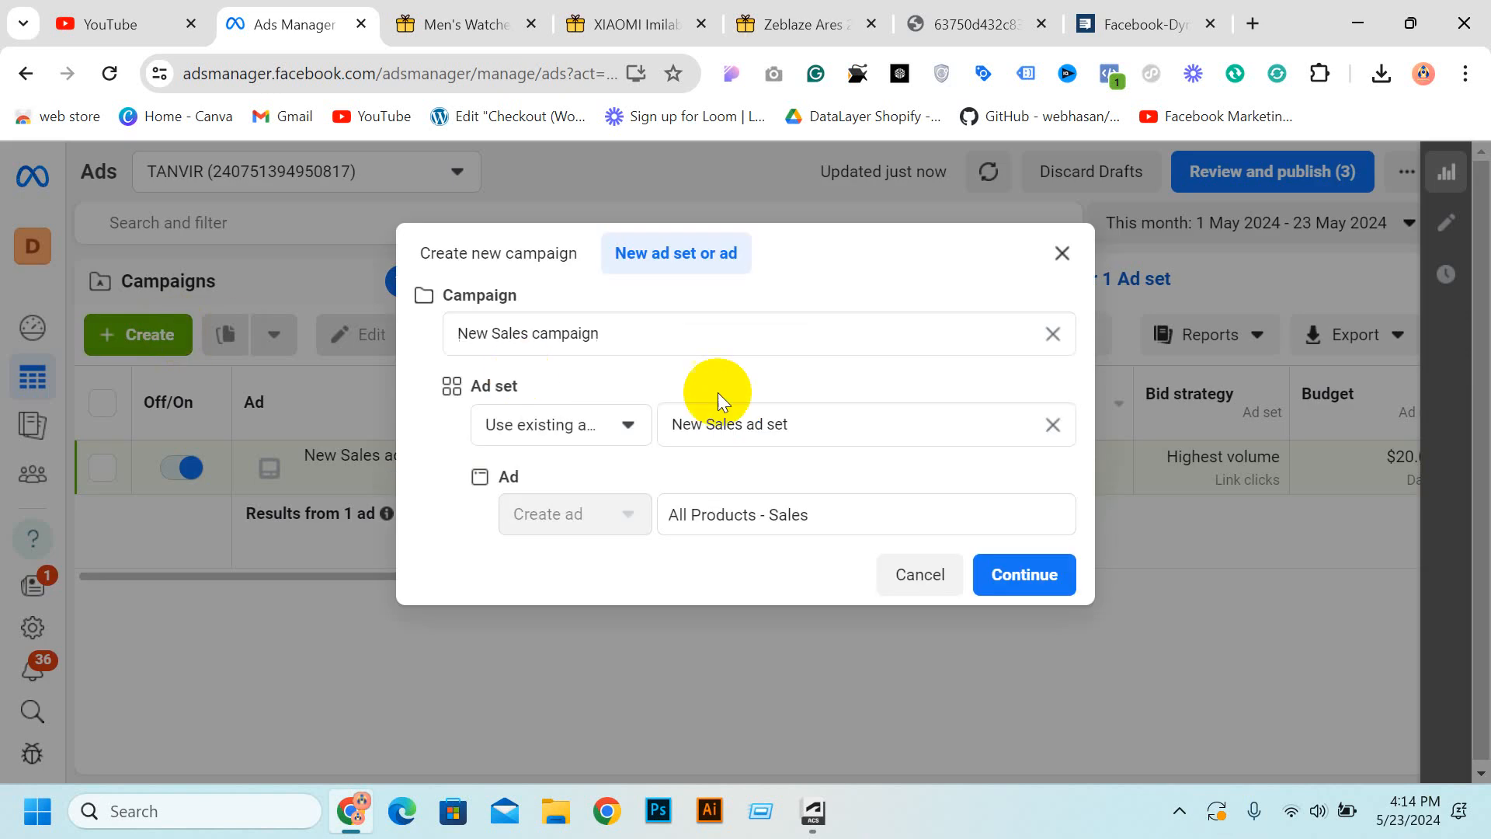
pyautogui.click(514, 266)
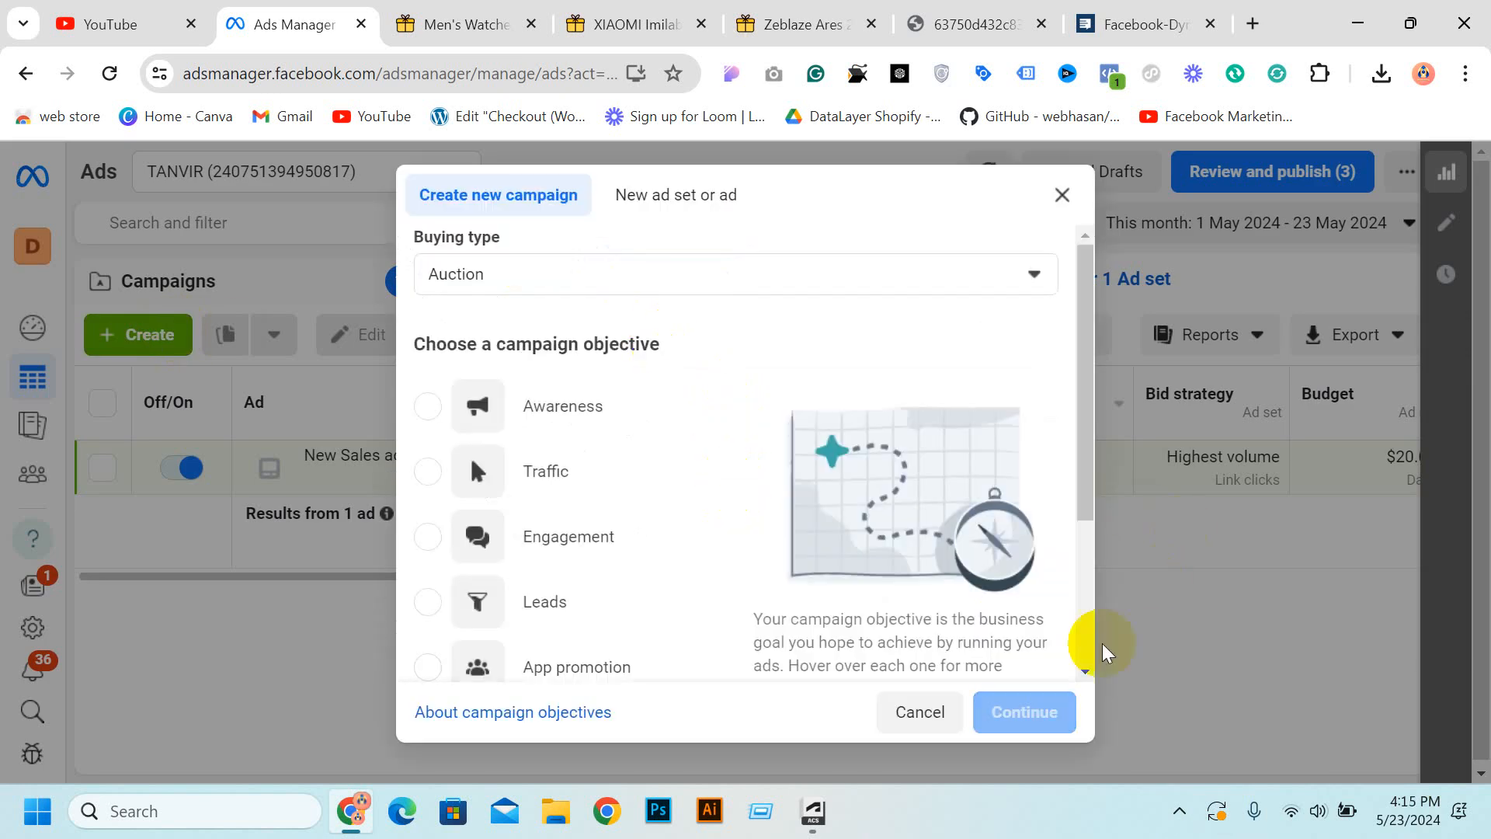
pyautogui.click(532, 537)
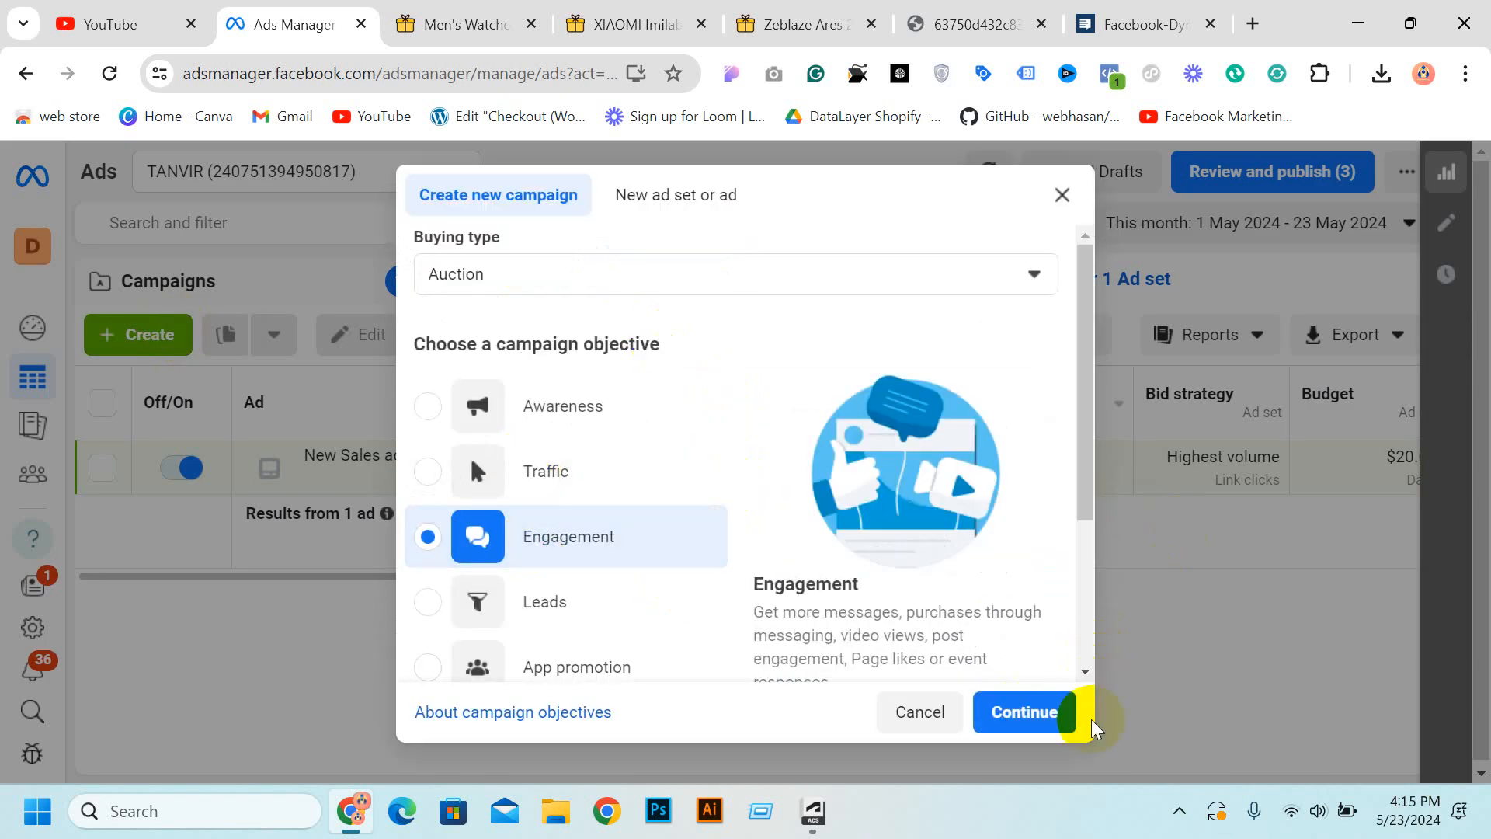
pyautogui.click(1060, 713)
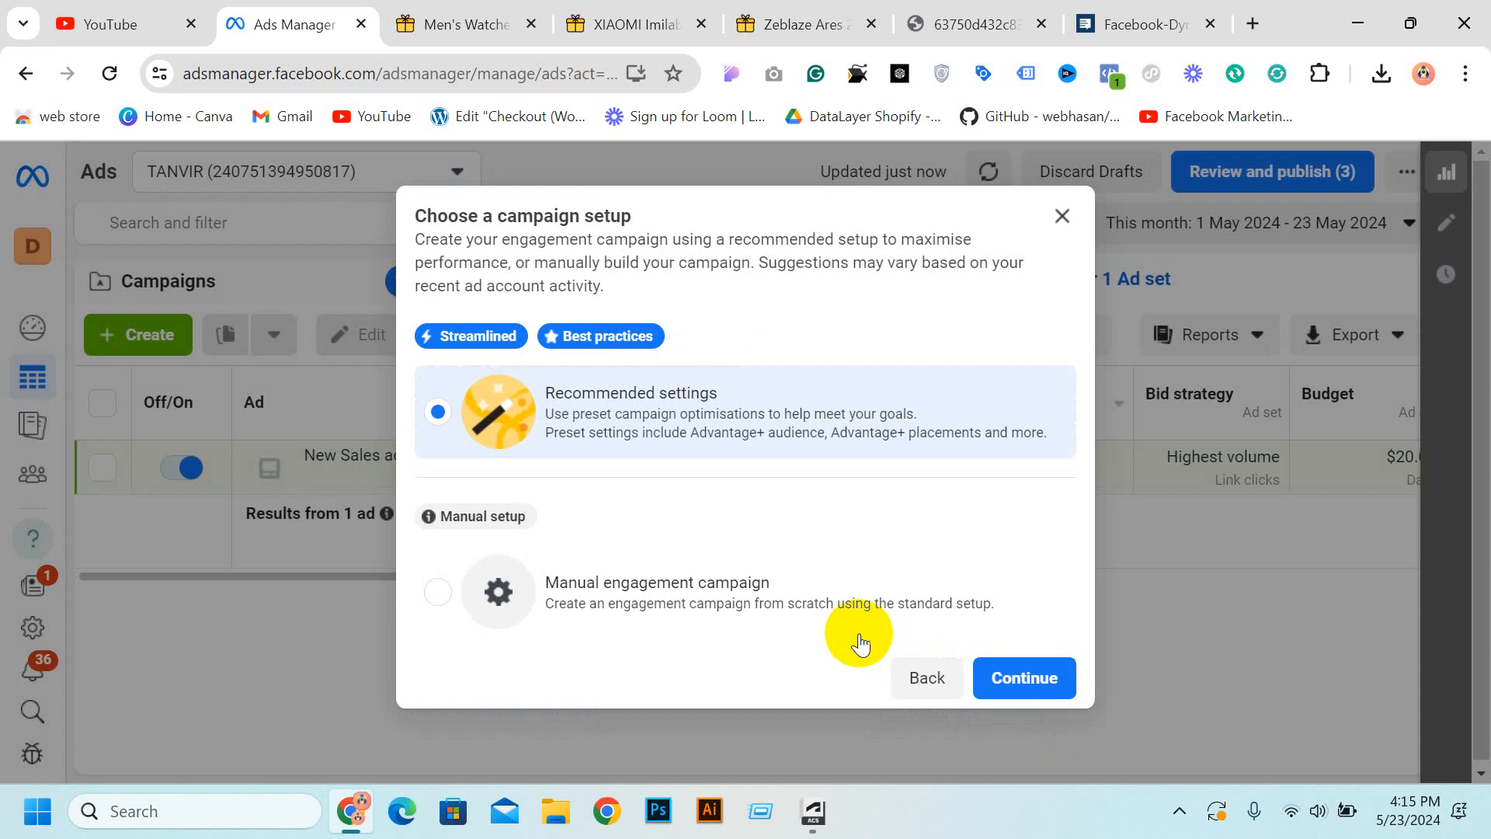
pyautogui.click(765, 598)
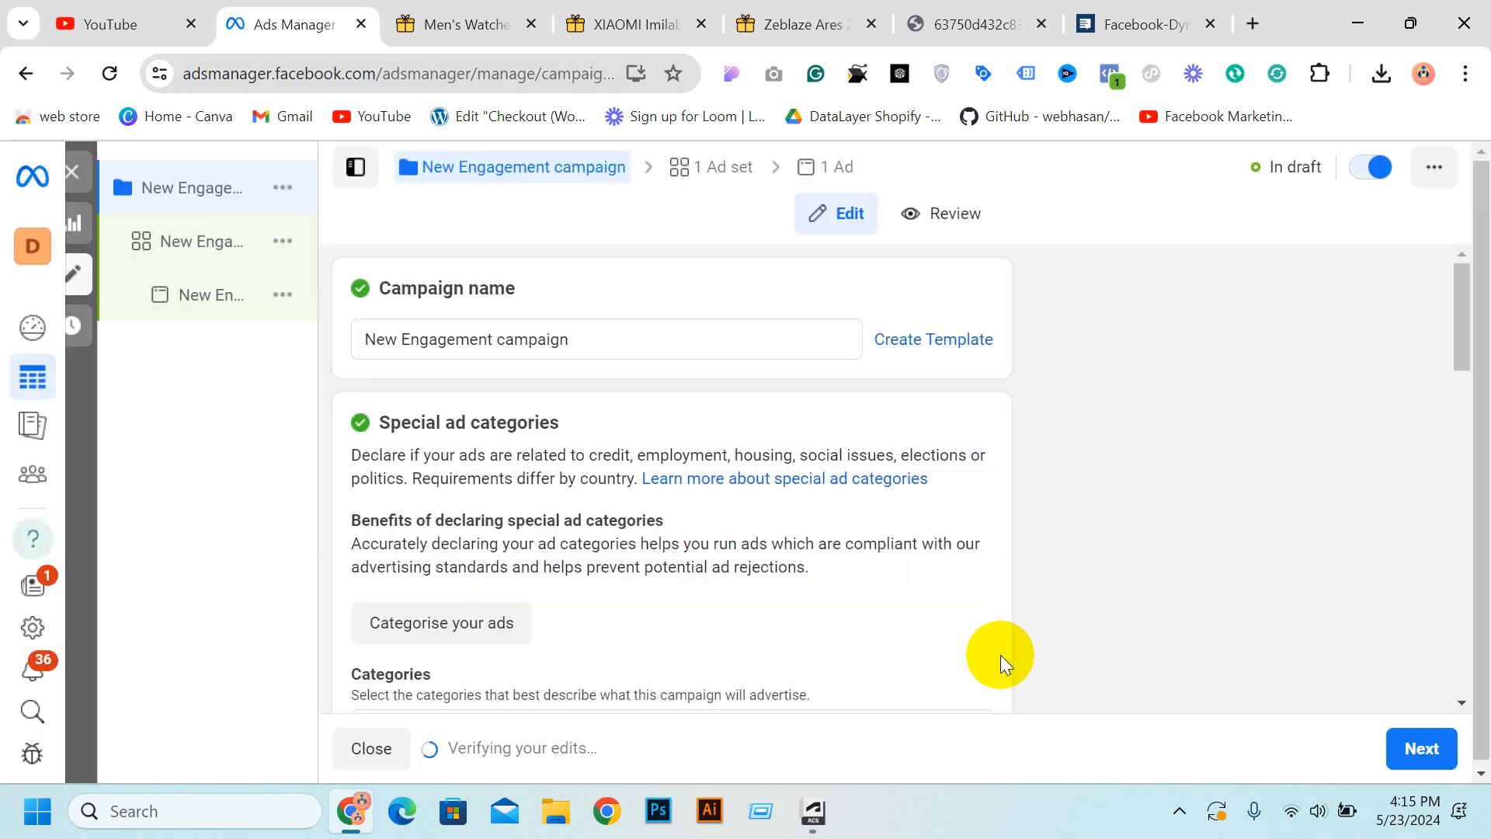
# Open the New Engagement ad set and expand the optional audience suggestion under Advantage+ audience.
pyautogui.scroll(-5, 795, 326)
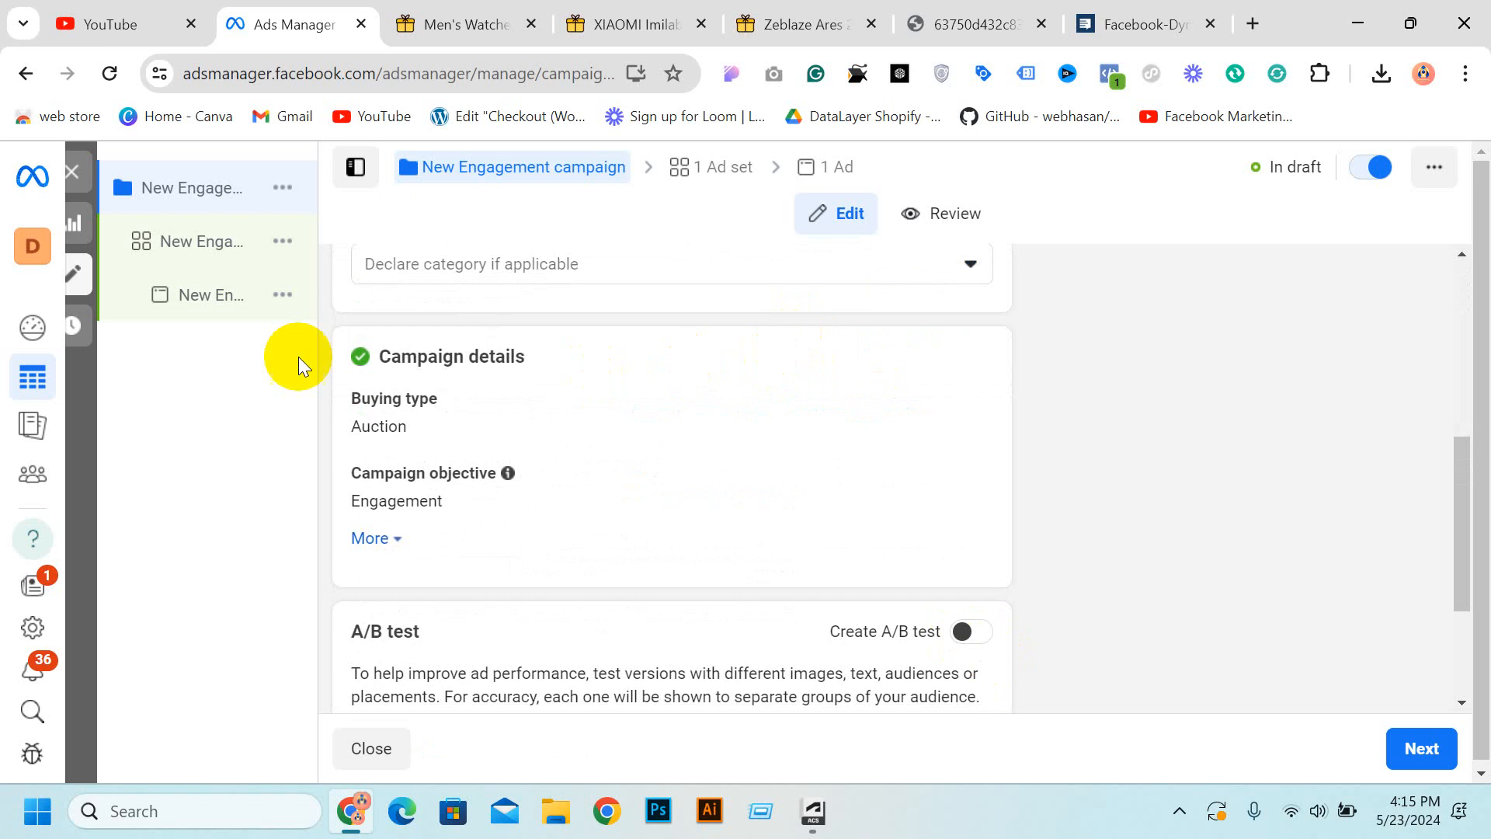
pyautogui.click(187, 255)
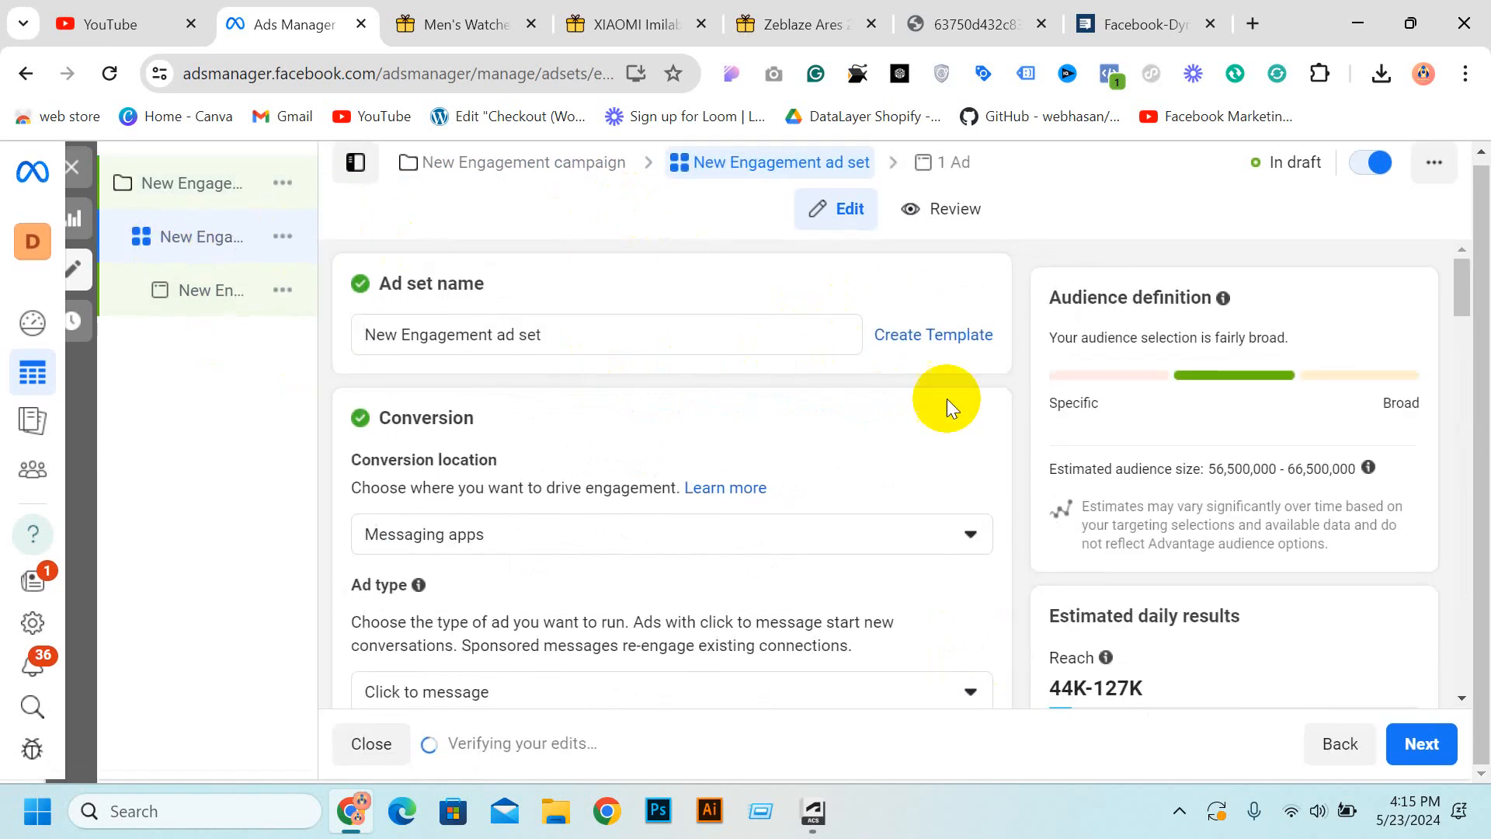
pyautogui.scroll(-3, 898, 472)
pyautogui.scroll(-15, 898, 472)
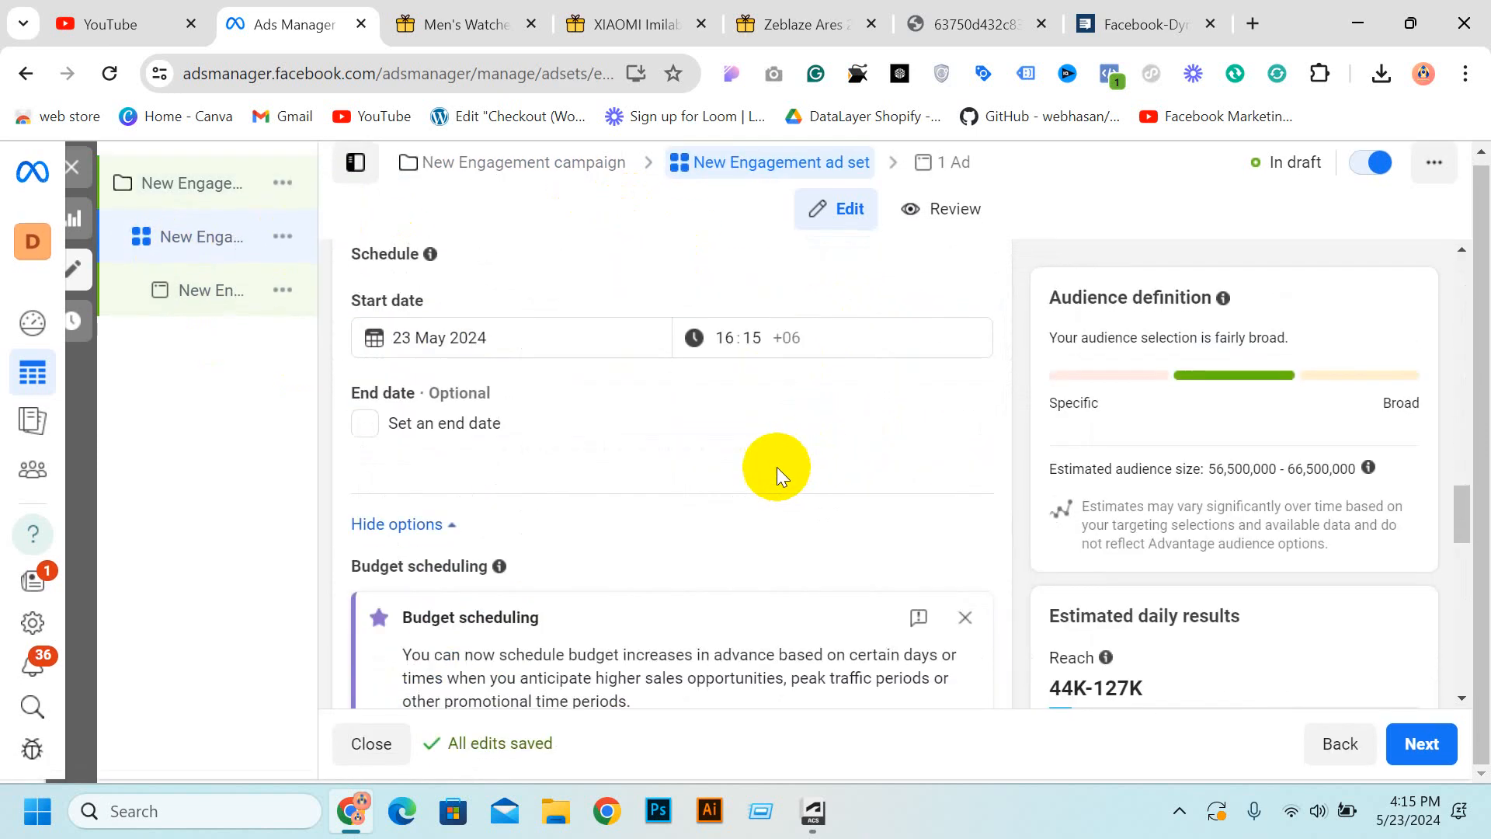
pyautogui.scroll(-5, 772, 471)
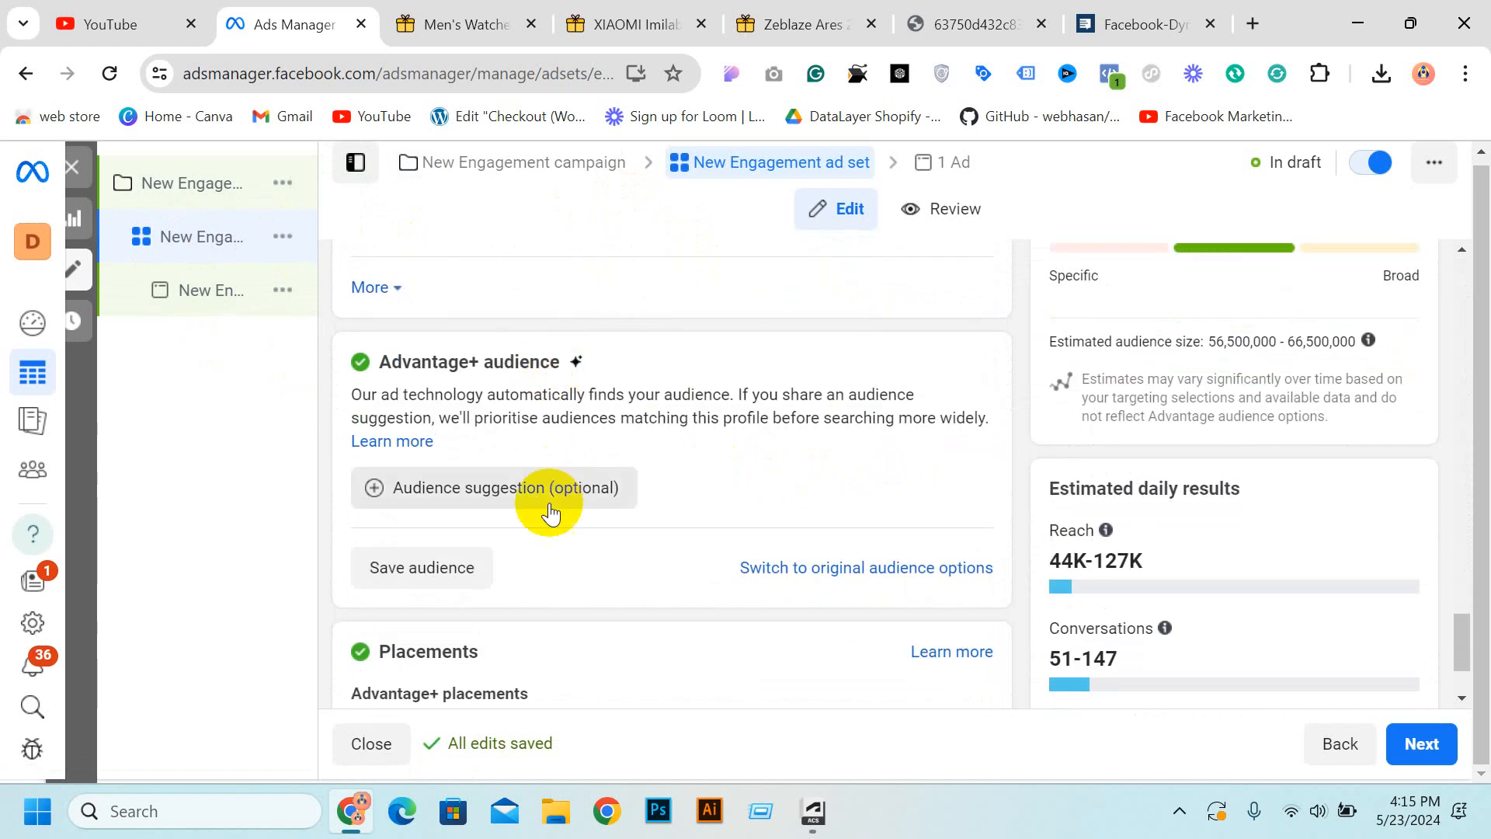
pyautogui.click(542, 490)
pyautogui.scroll(-2, 656, 473)
pyautogui.scroll(2, 566, 487)
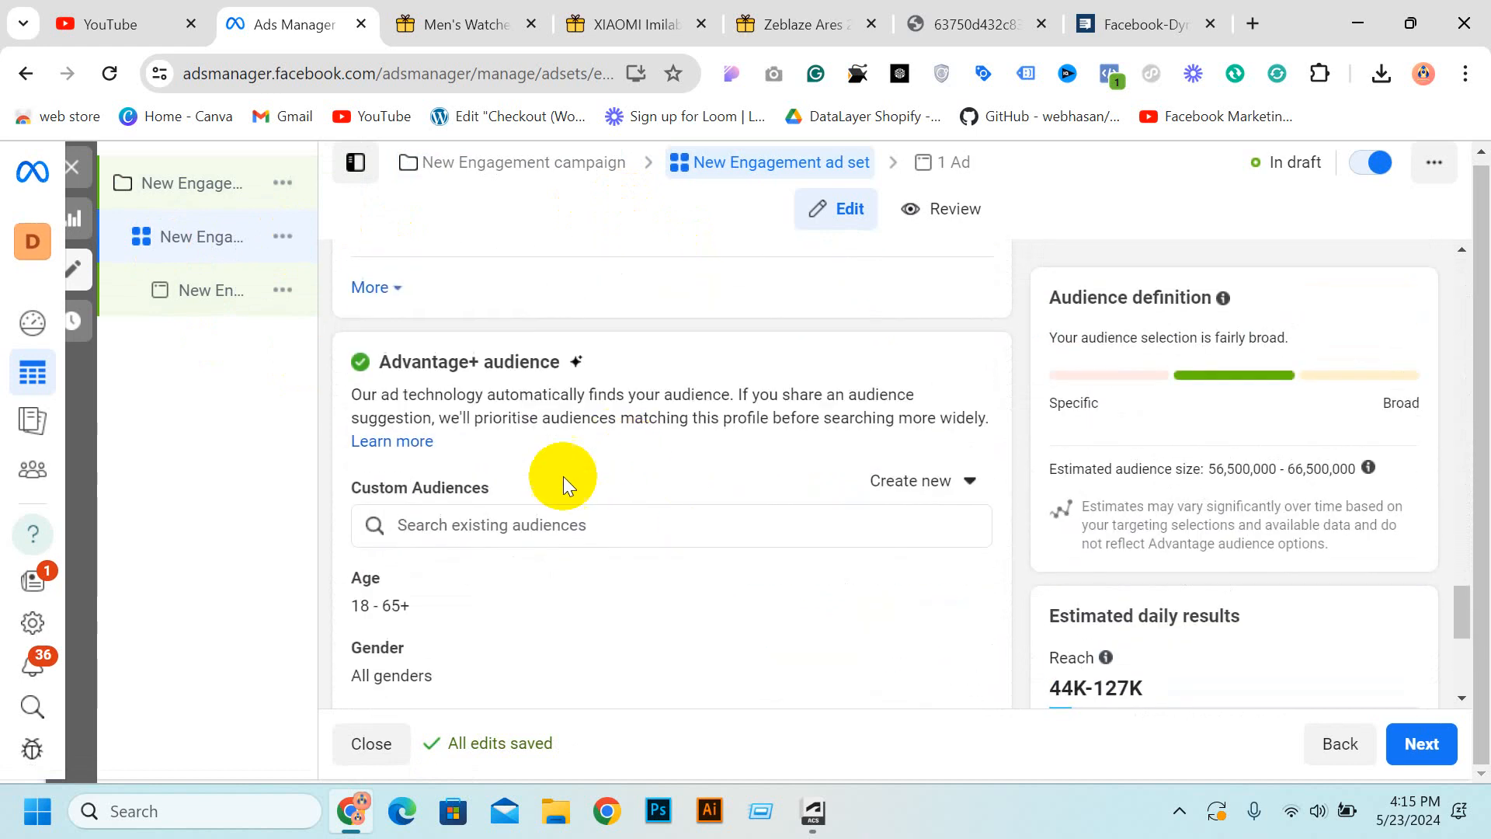
# Examine the existing custom audiences and the detailed targeting options offered in the ad set's audience suggestion.
pyautogui.click(526, 513)
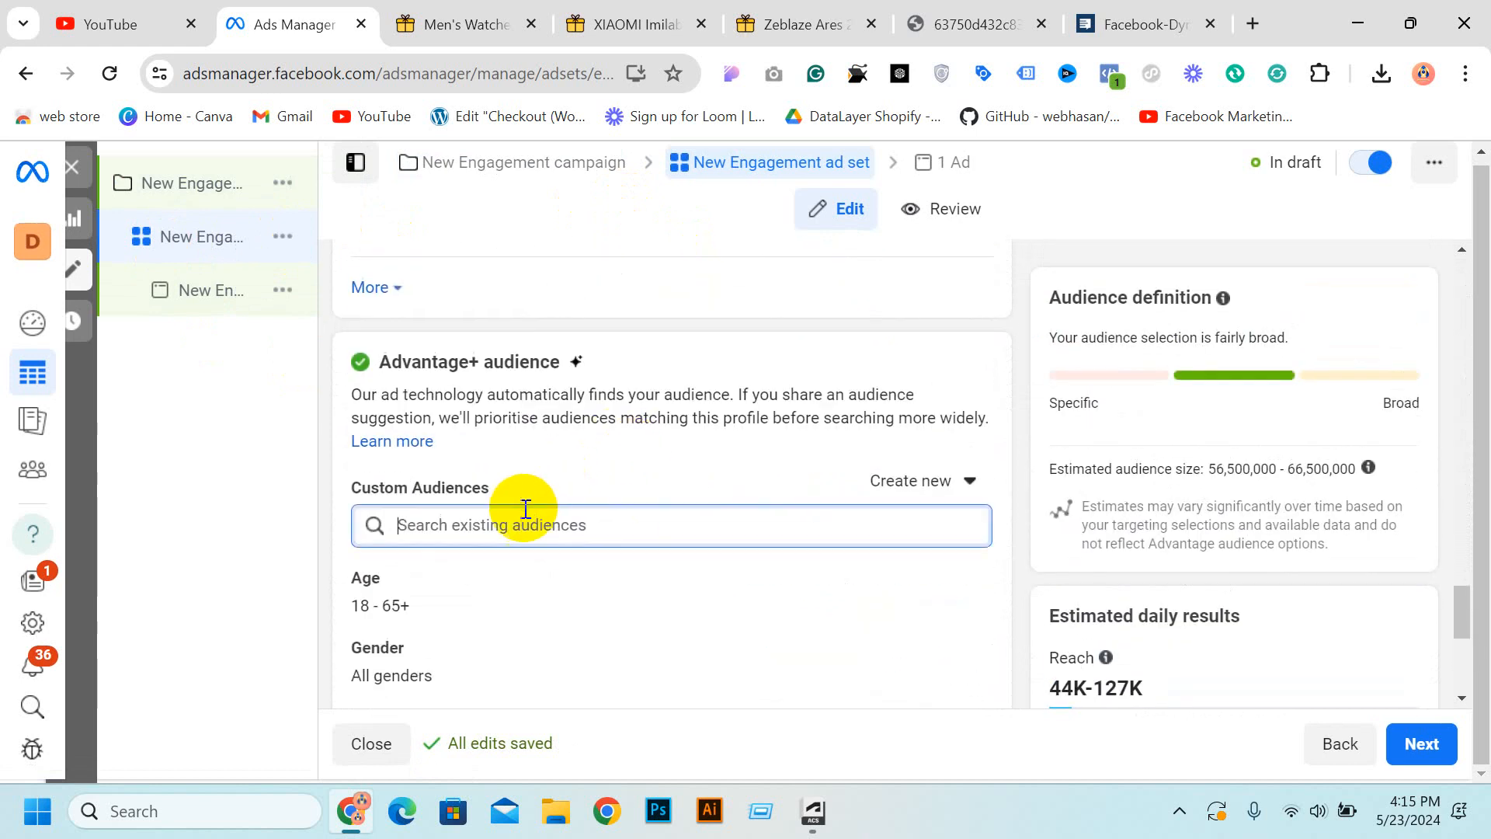
pyautogui.click(922, 486)
pyautogui.click(575, 525)
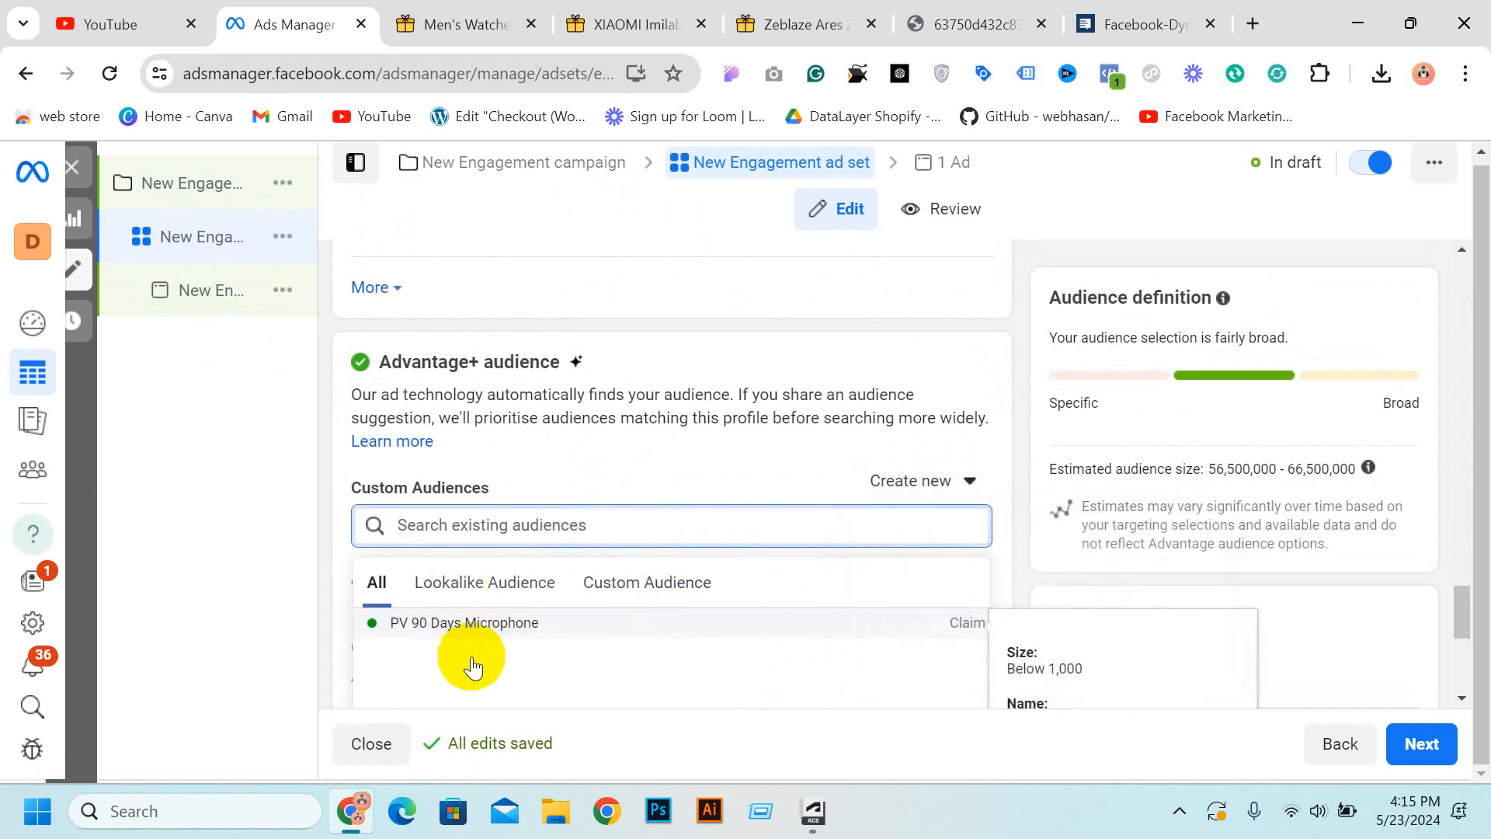
pyautogui.scroll(-5, 1291, 483)
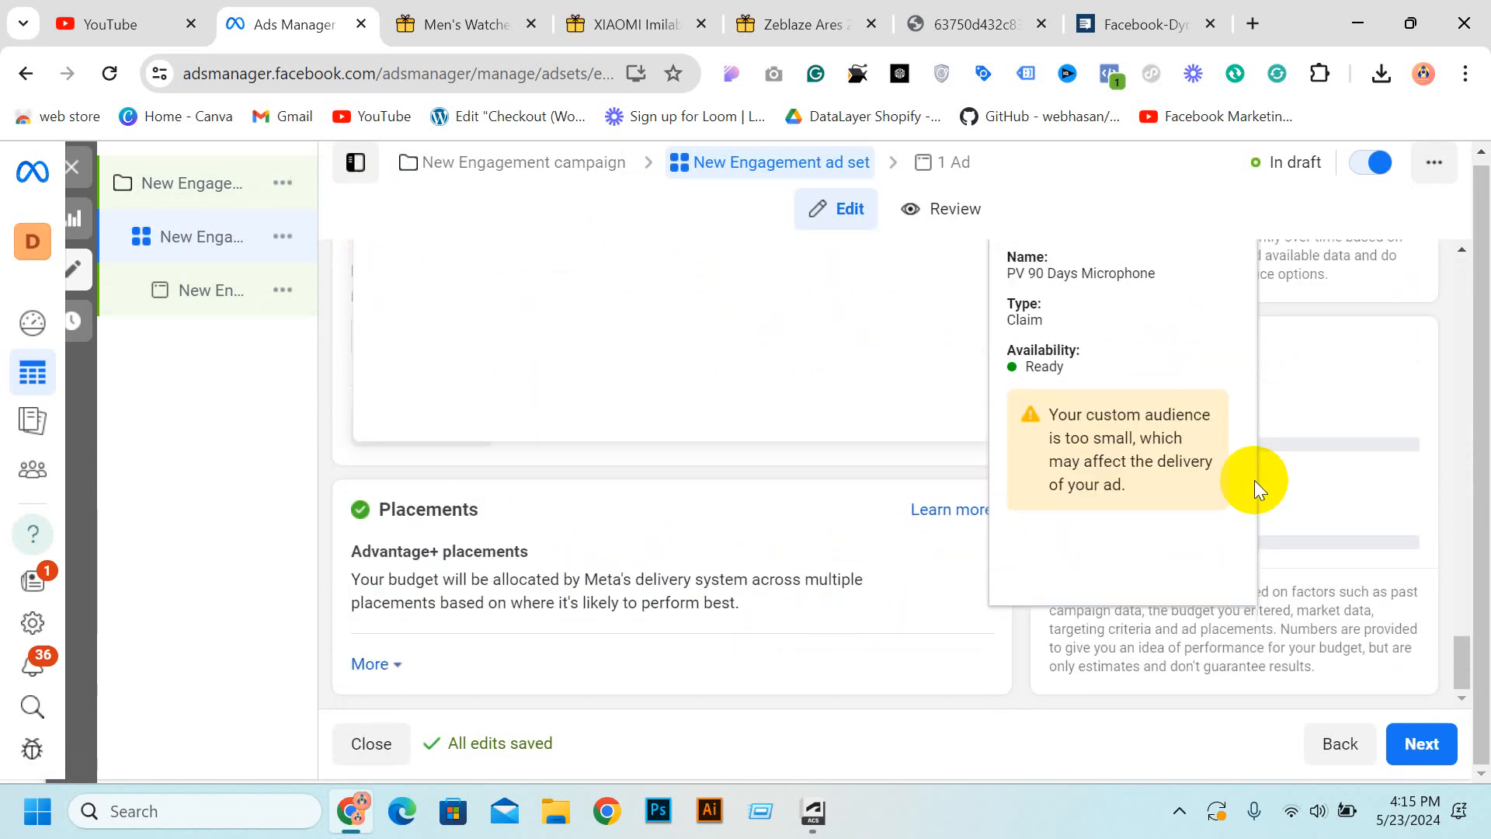
pyautogui.click(1435, 356)
pyautogui.scroll(3, 934, 466)
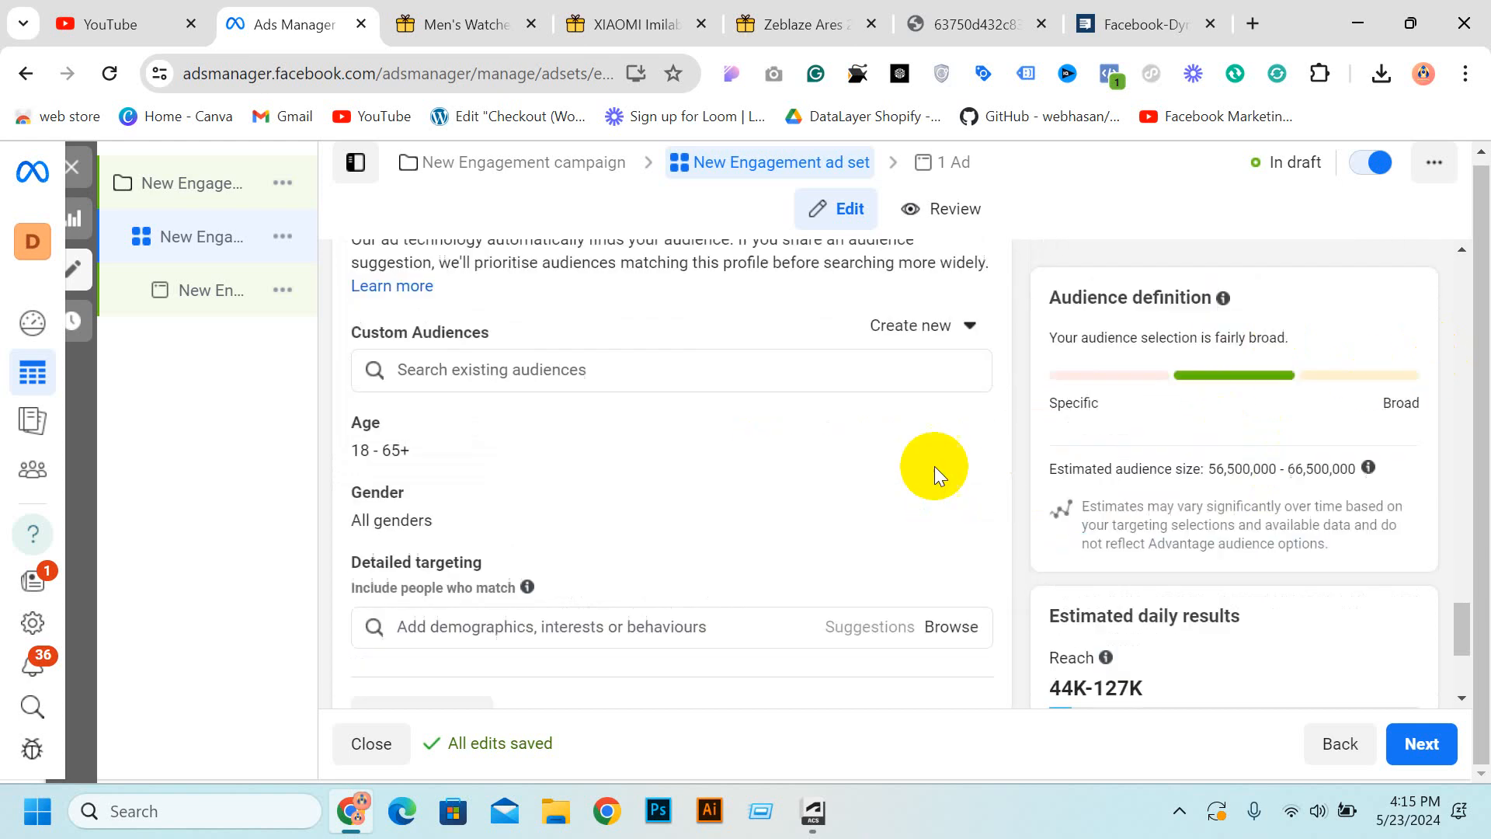
pyautogui.scroll(-2, 871, 478)
pyautogui.click(582, 451)
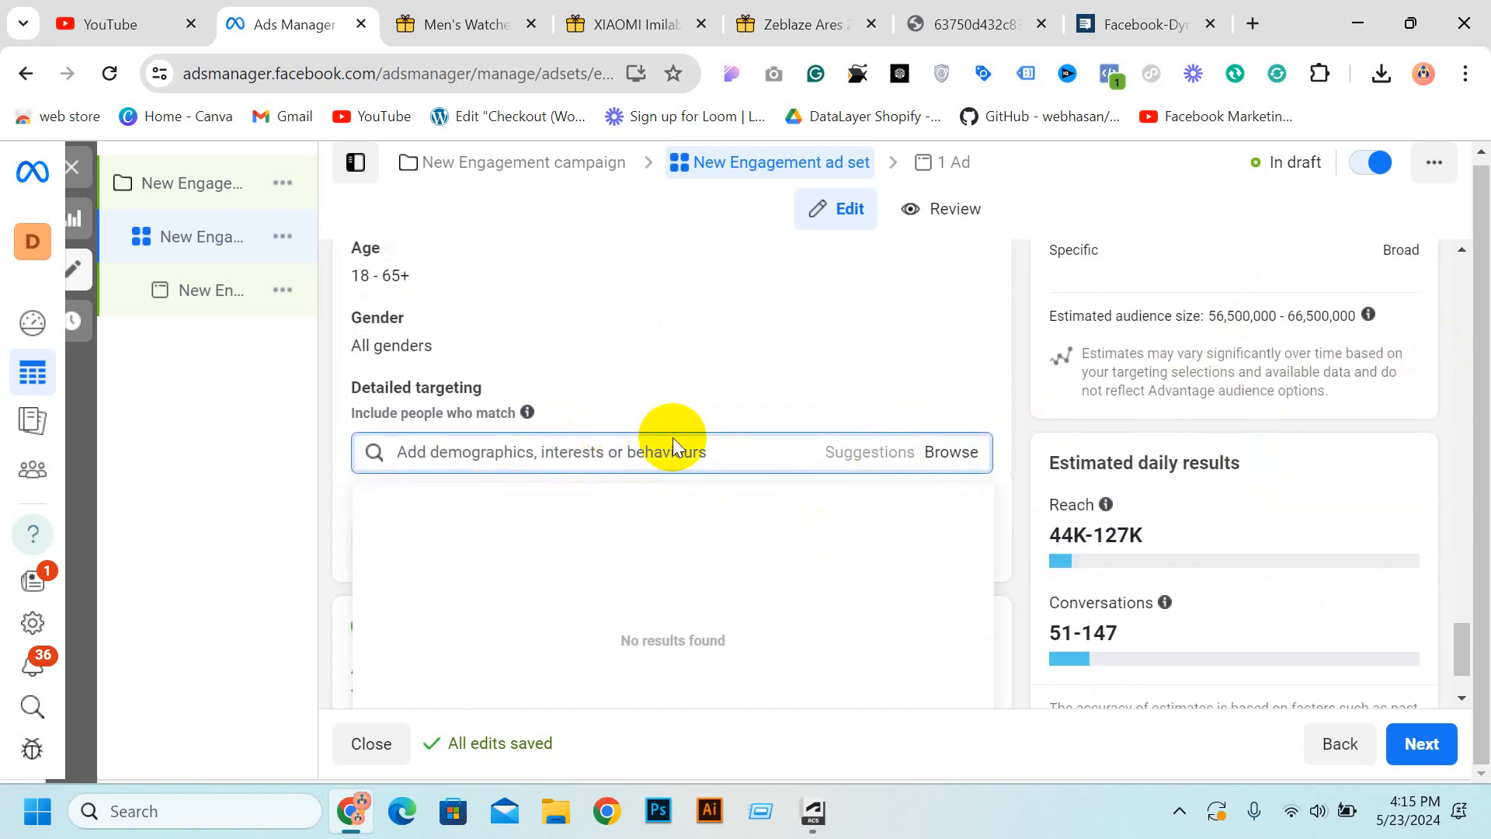
pyautogui.scroll(3, 652, 445)
pyautogui.scroll(1, 616, 360)
pyautogui.scroll(-5, 566, 367)
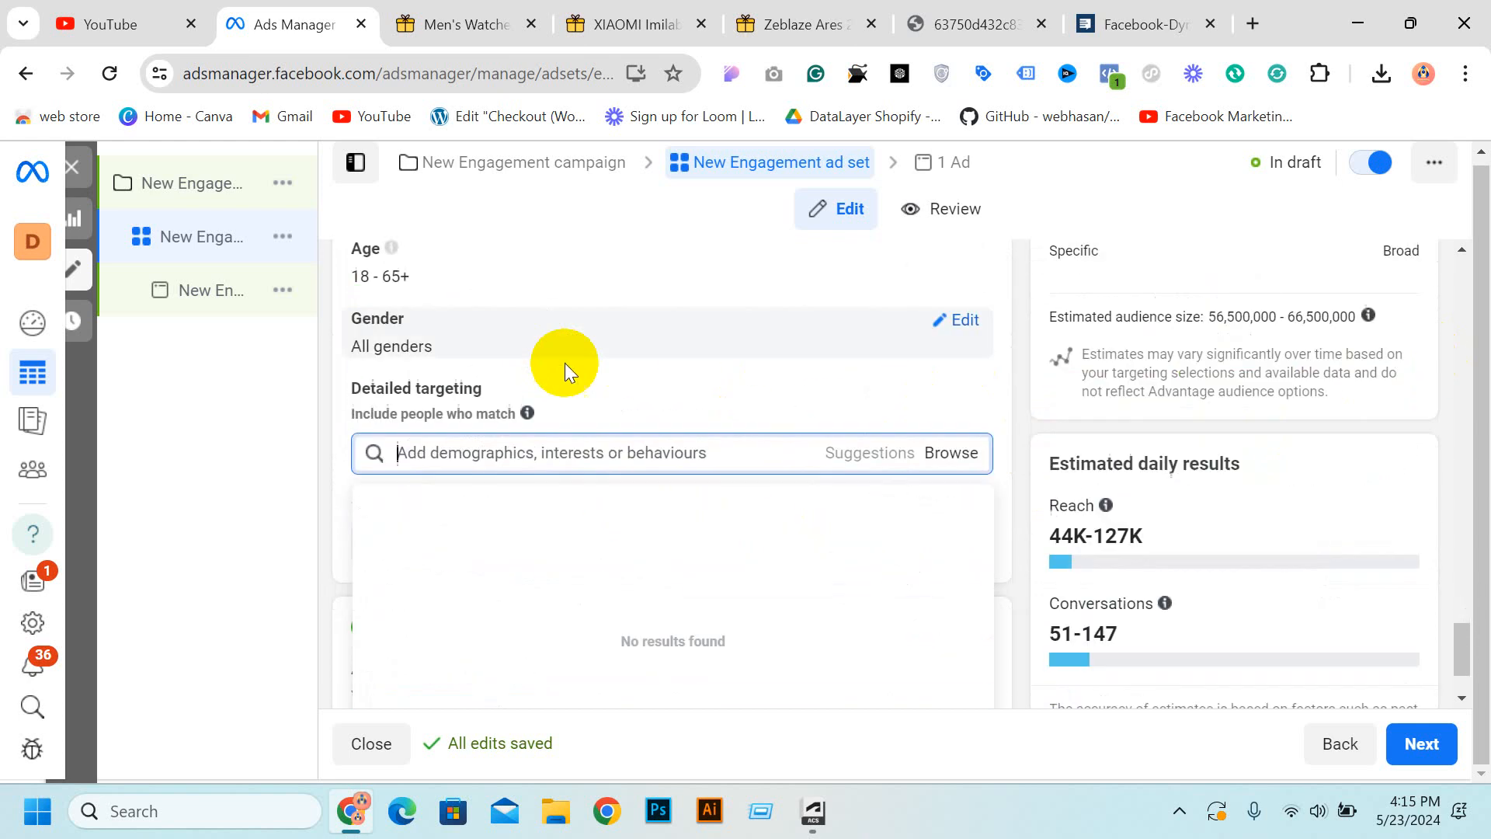
pyautogui.click(1139, 435)
pyautogui.scroll(4, 628, 380)
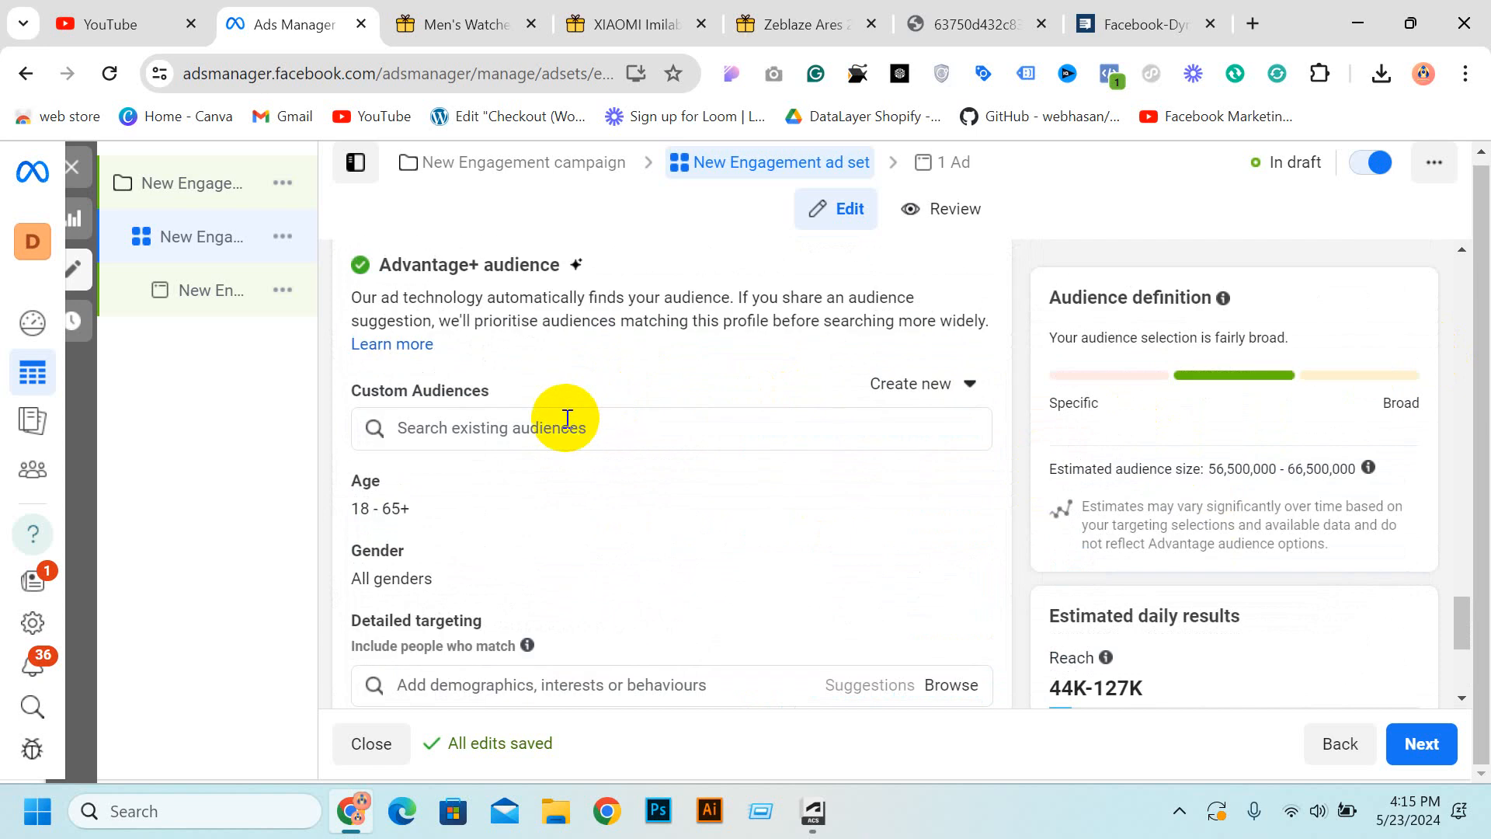
# Set the maximum age of the suggested audience to 35.
pyautogui.click(955, 482)
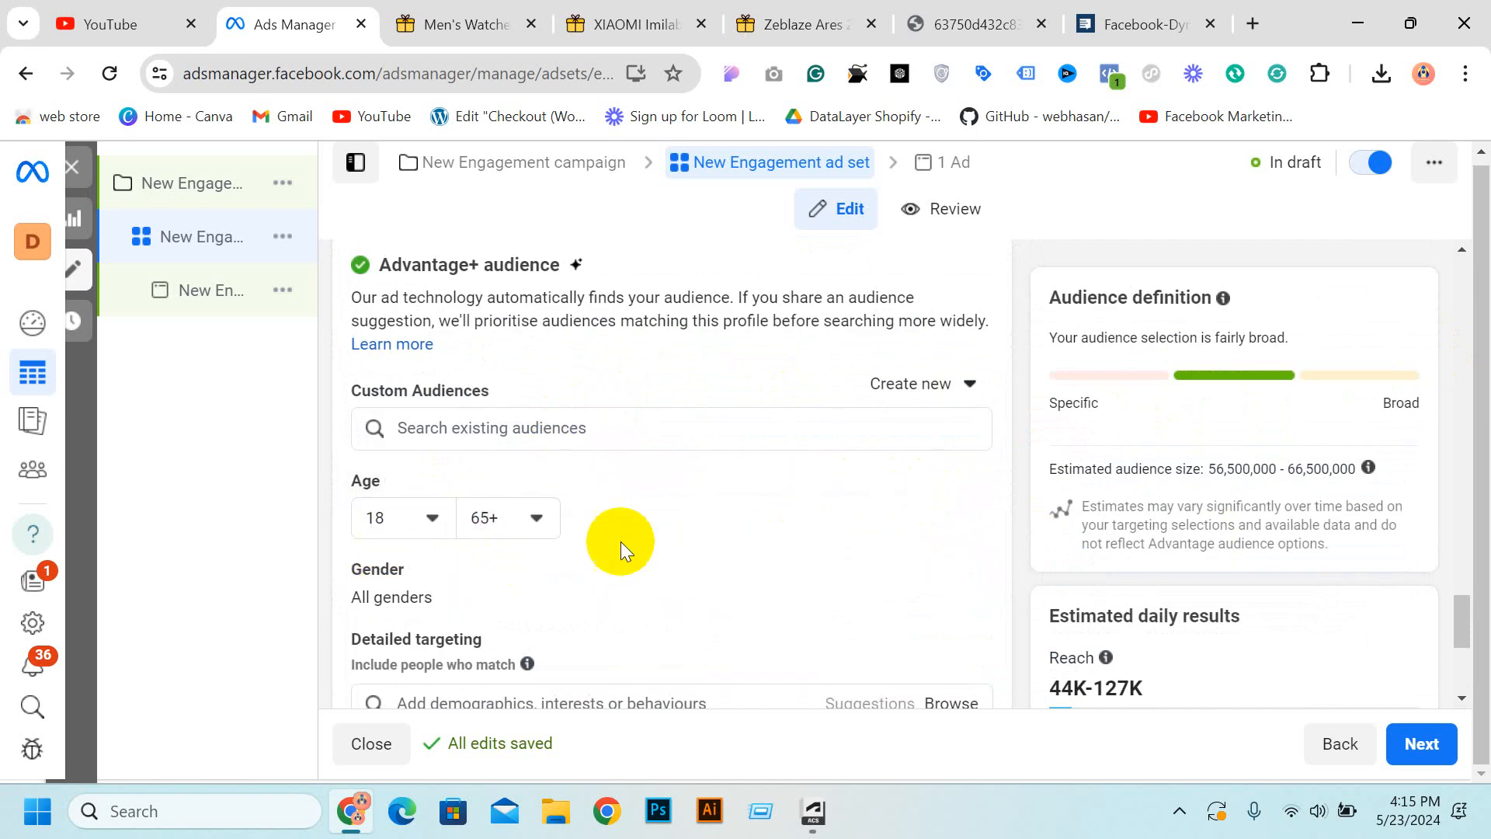
pyautogui.click(482, 517)
pyautogui.scroll(6, 549, 334)
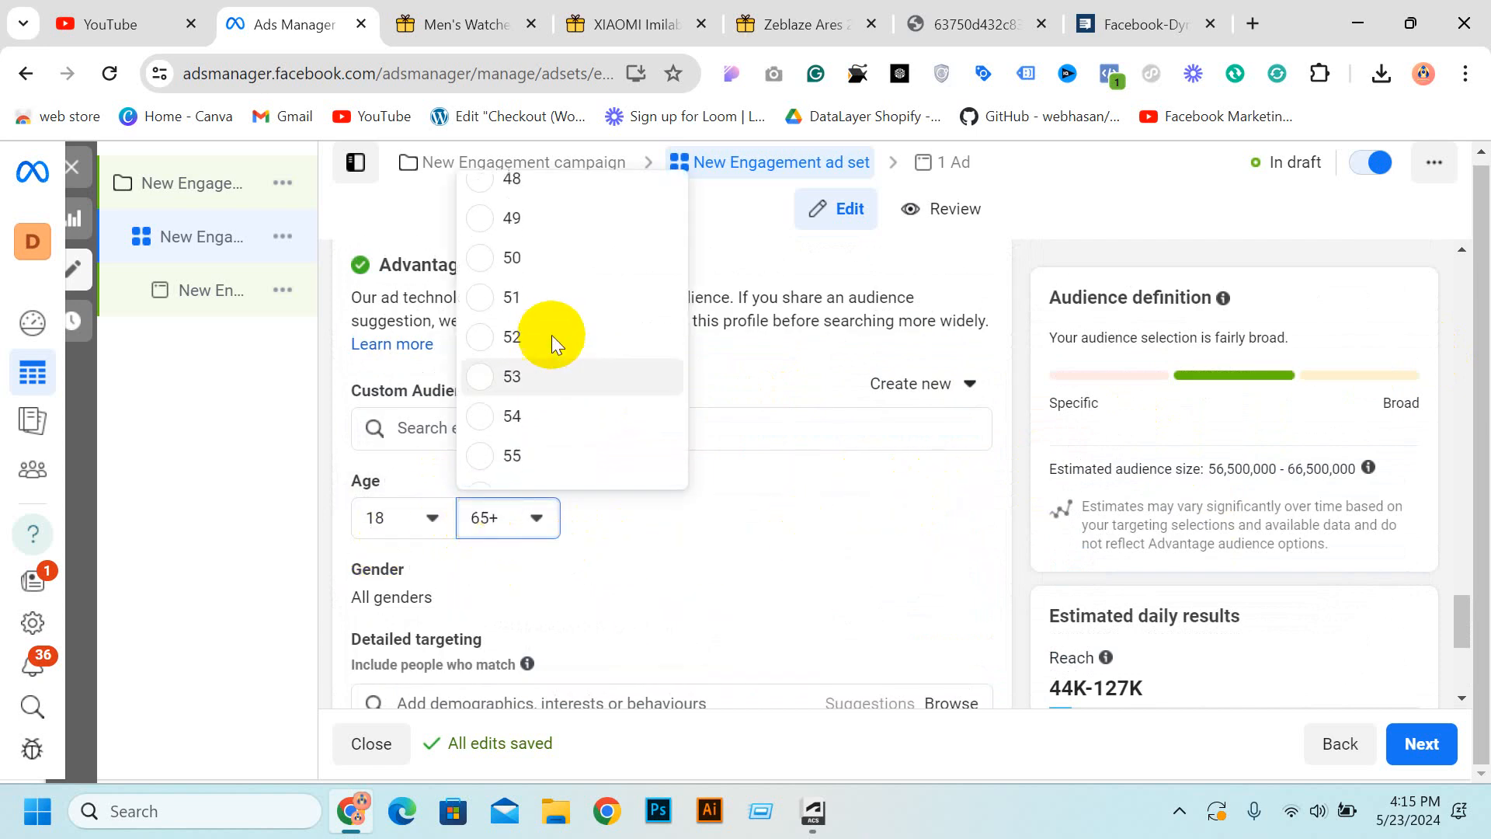
pyautogui.scroll(3, 571, 341)
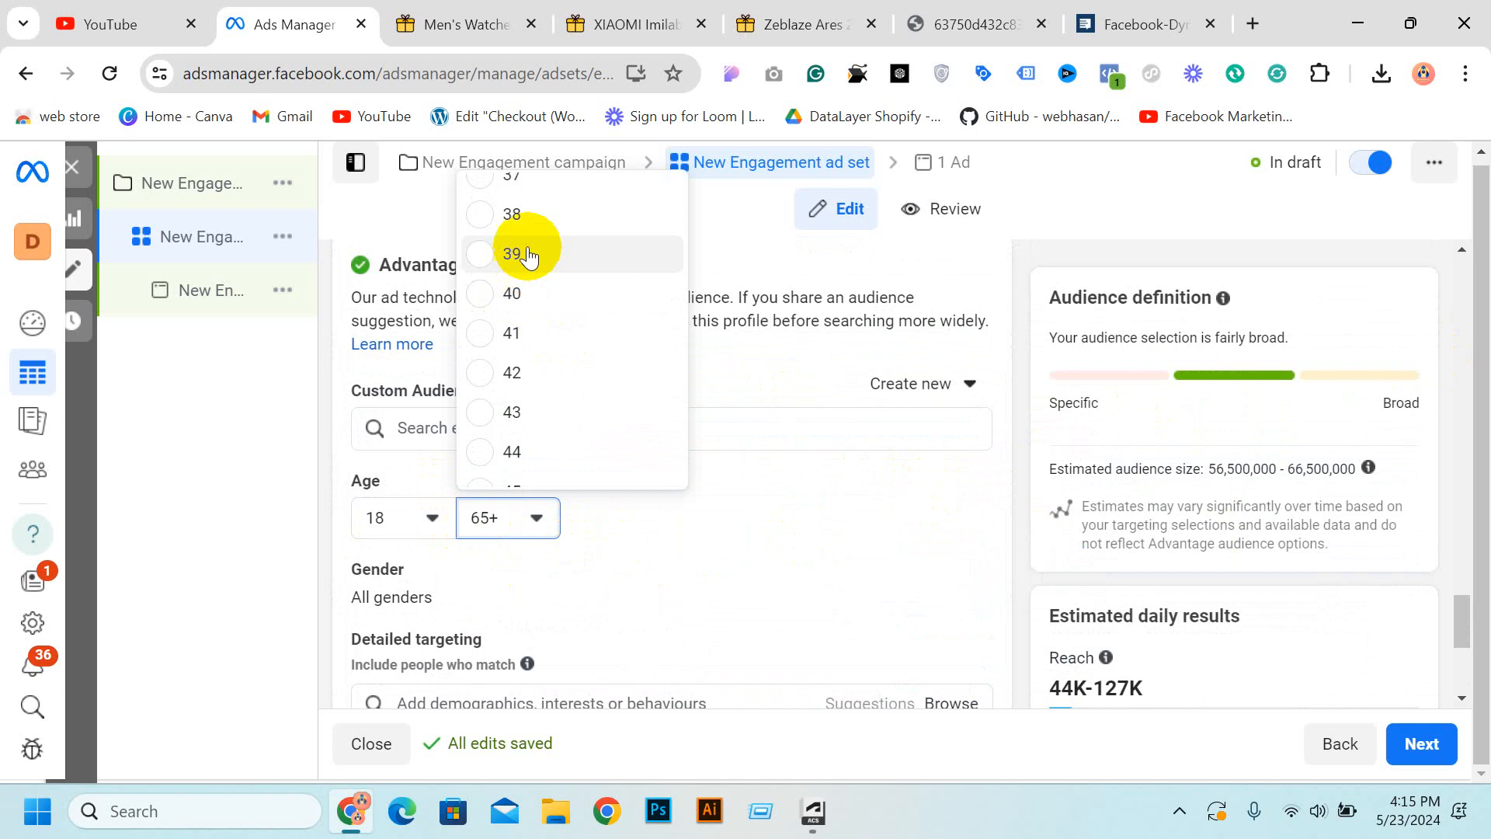
pyautogui.scroll(1, 528, 229)
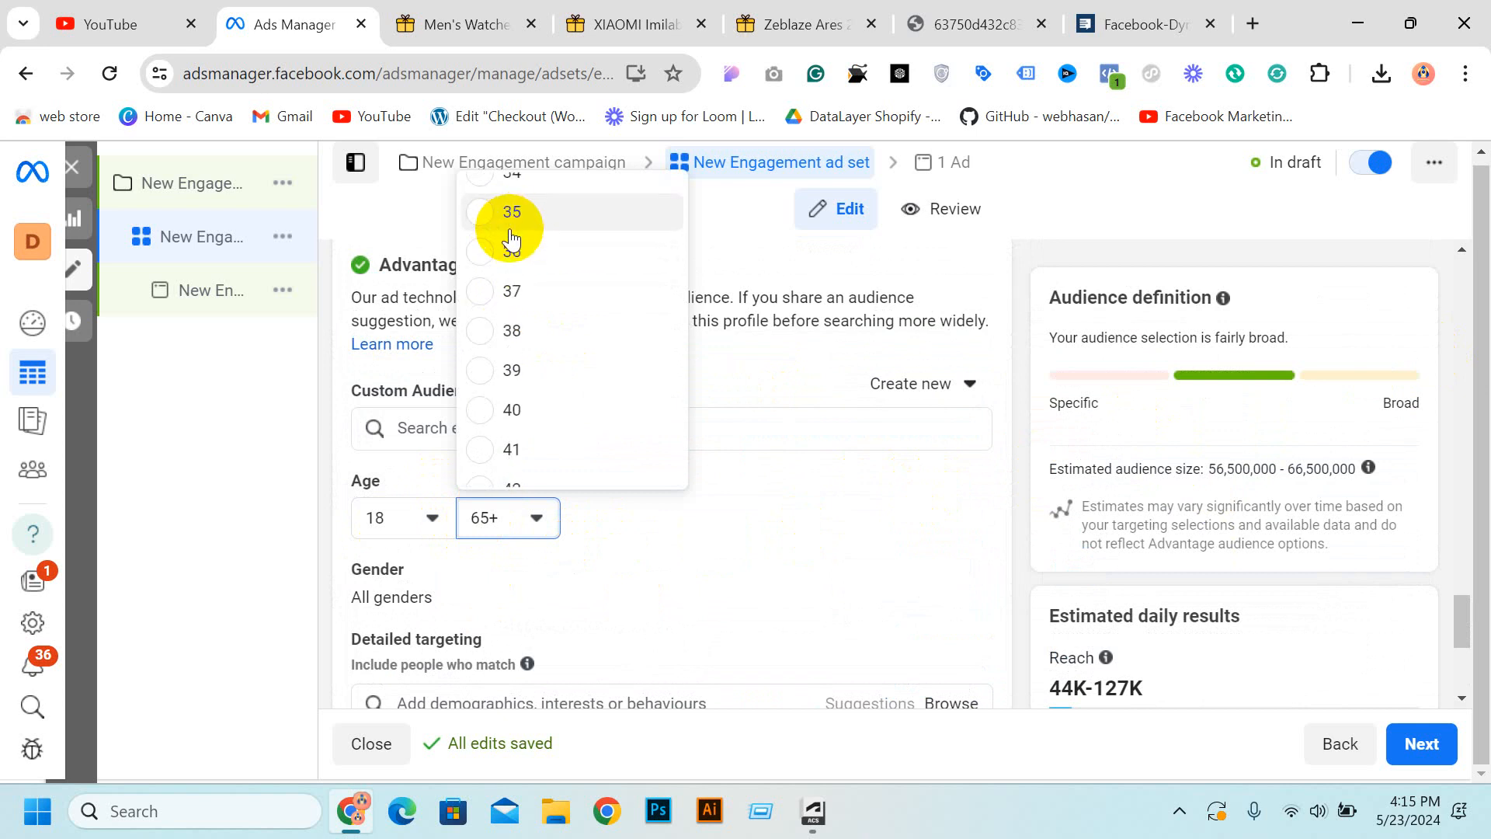
pyautogui.click(510, 229)
# Restrict the suggested audience's gender to Men.
pyautogui.scroll(-4, 448, 499)
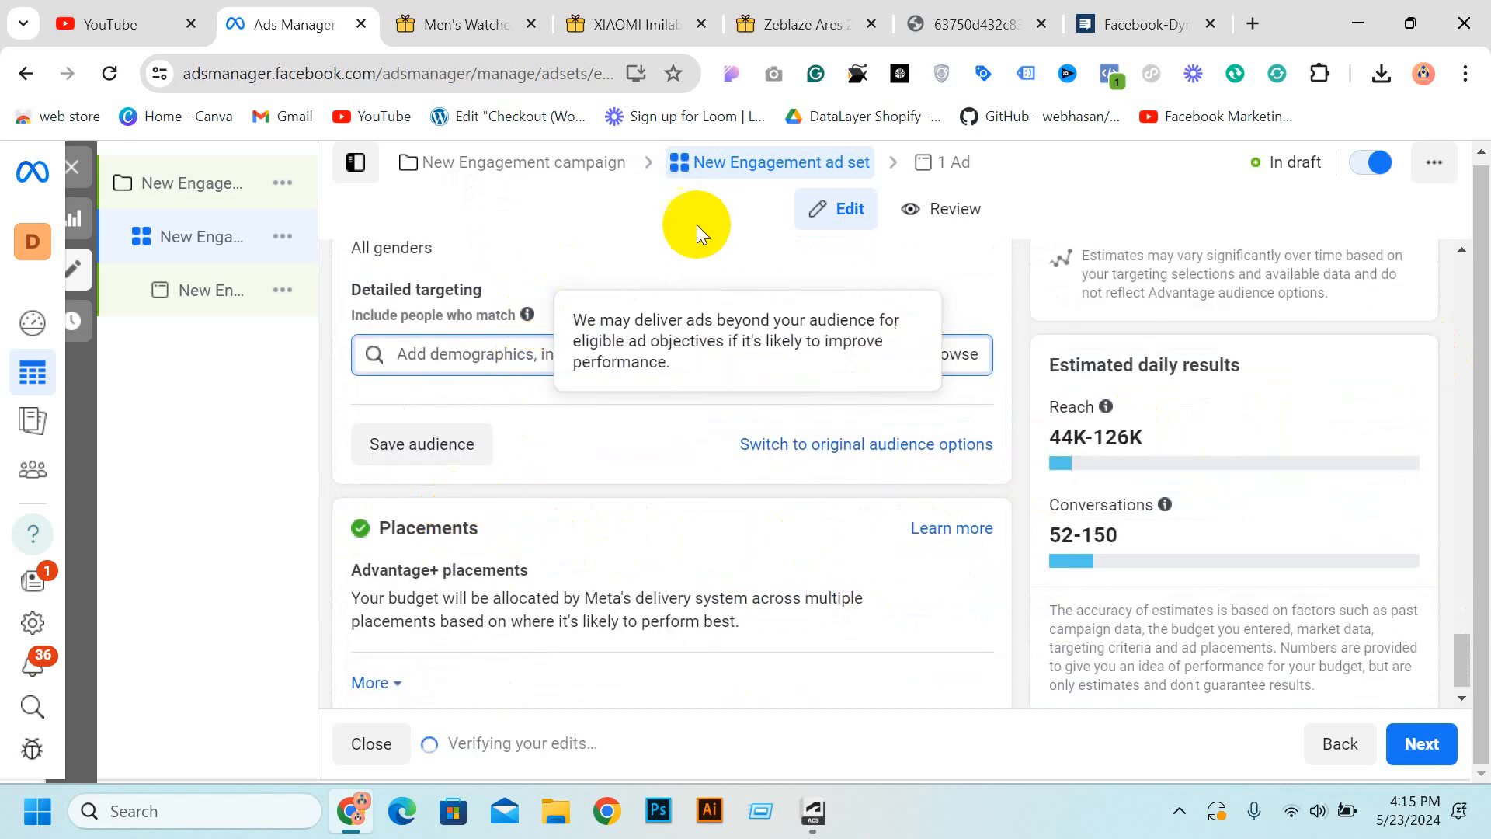
pyautogui.scroll(3, 928, 373)
pyautogui.click(955, 459)
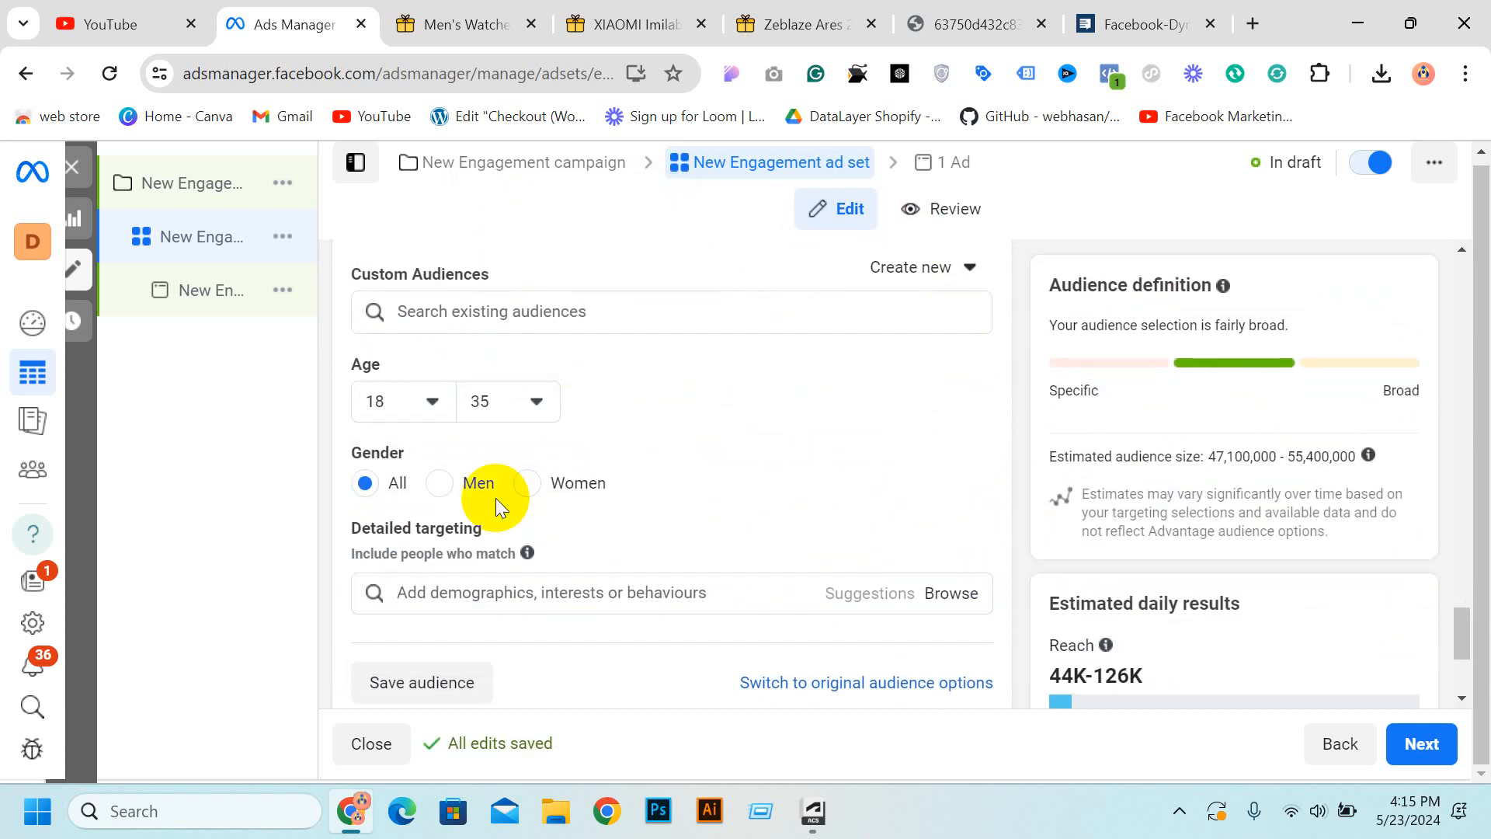
pyautogui.click(453, 482)
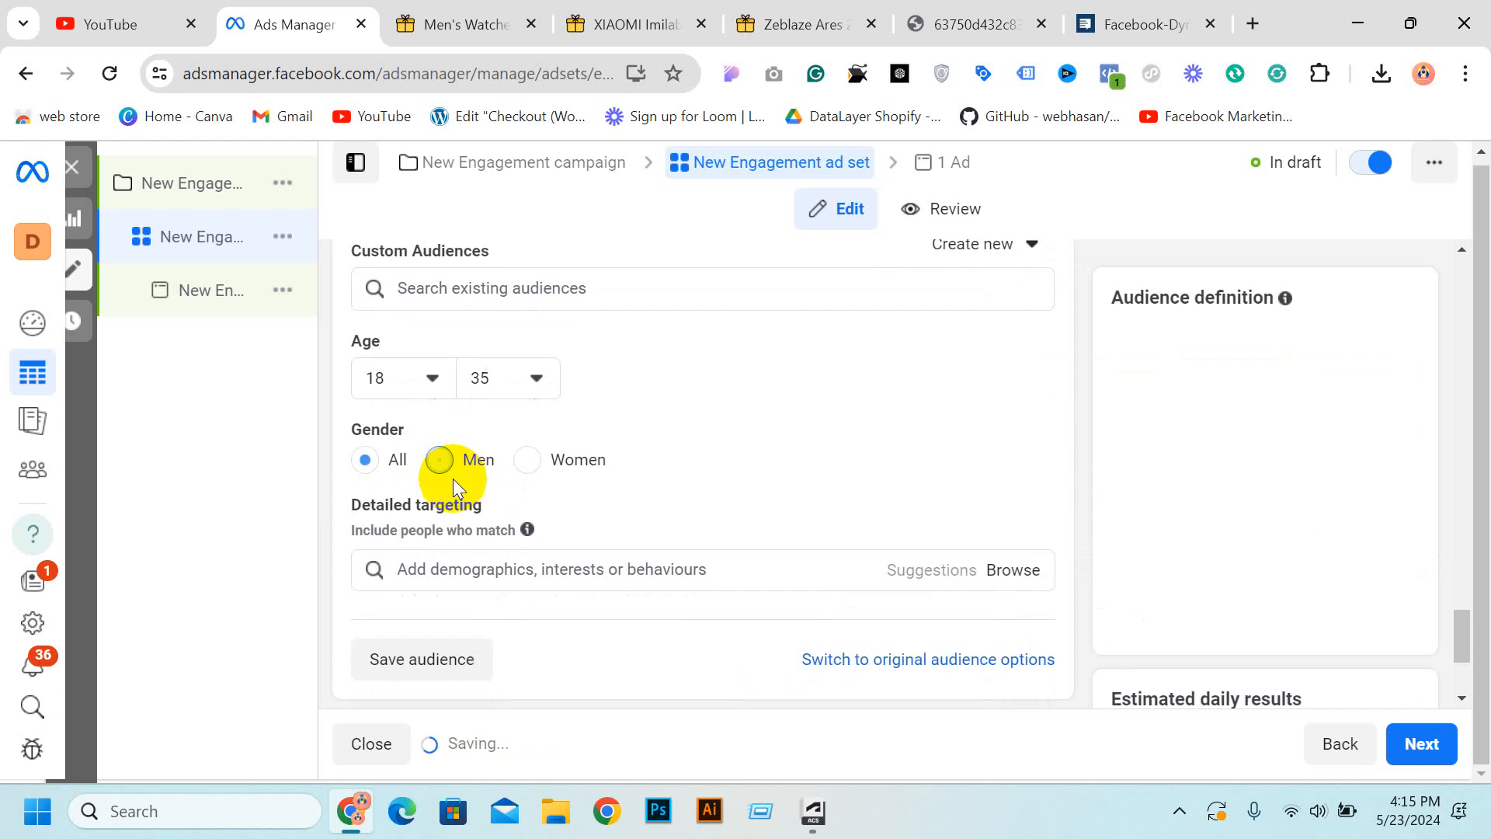
# Search the detailed targeting for "t shirt" and add the T-shirt (clothing) interest.
pyautogui.click(508, 583)
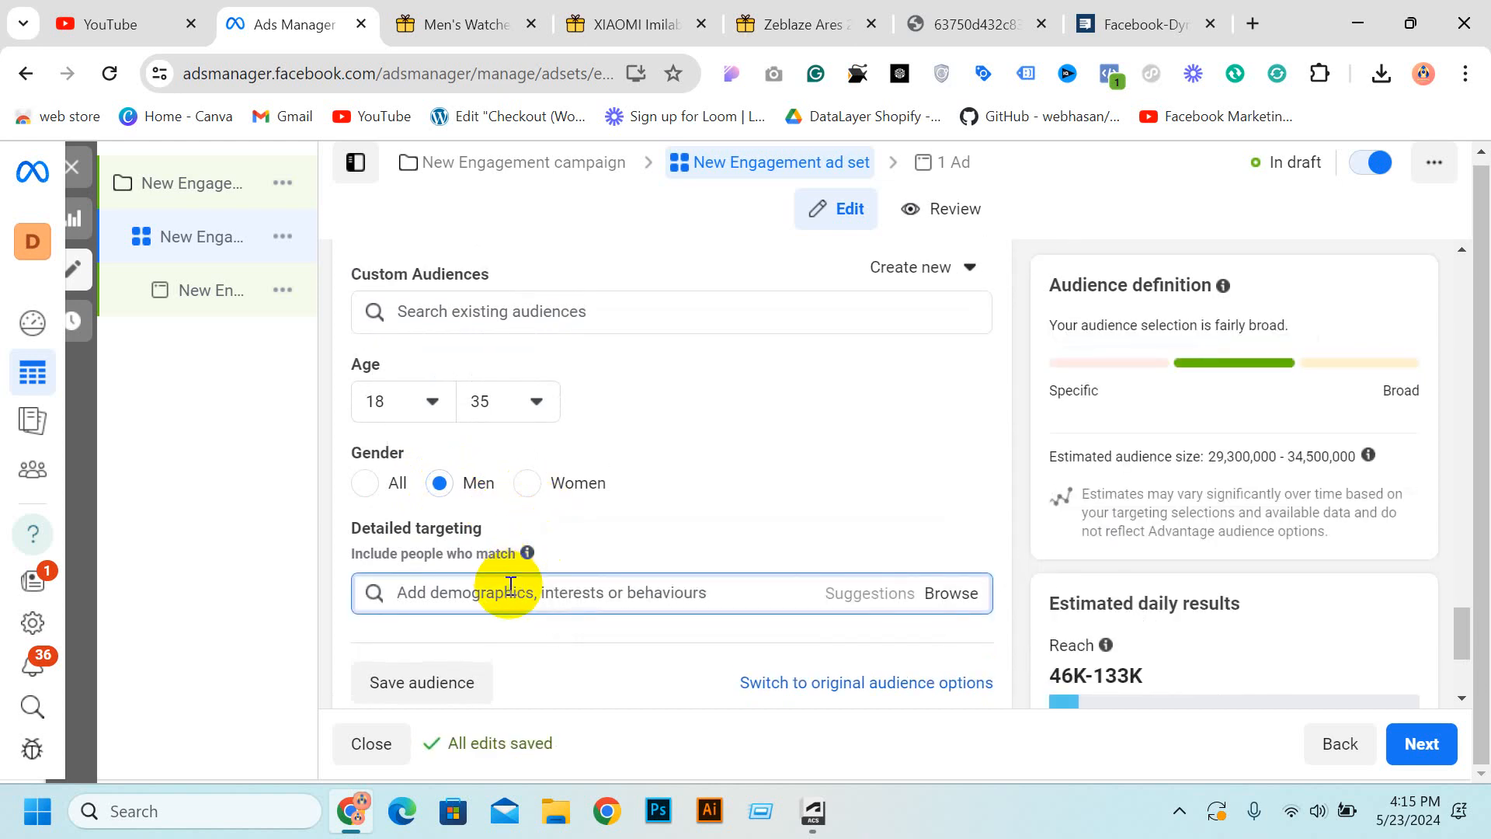
pyautogui.write('t sh')
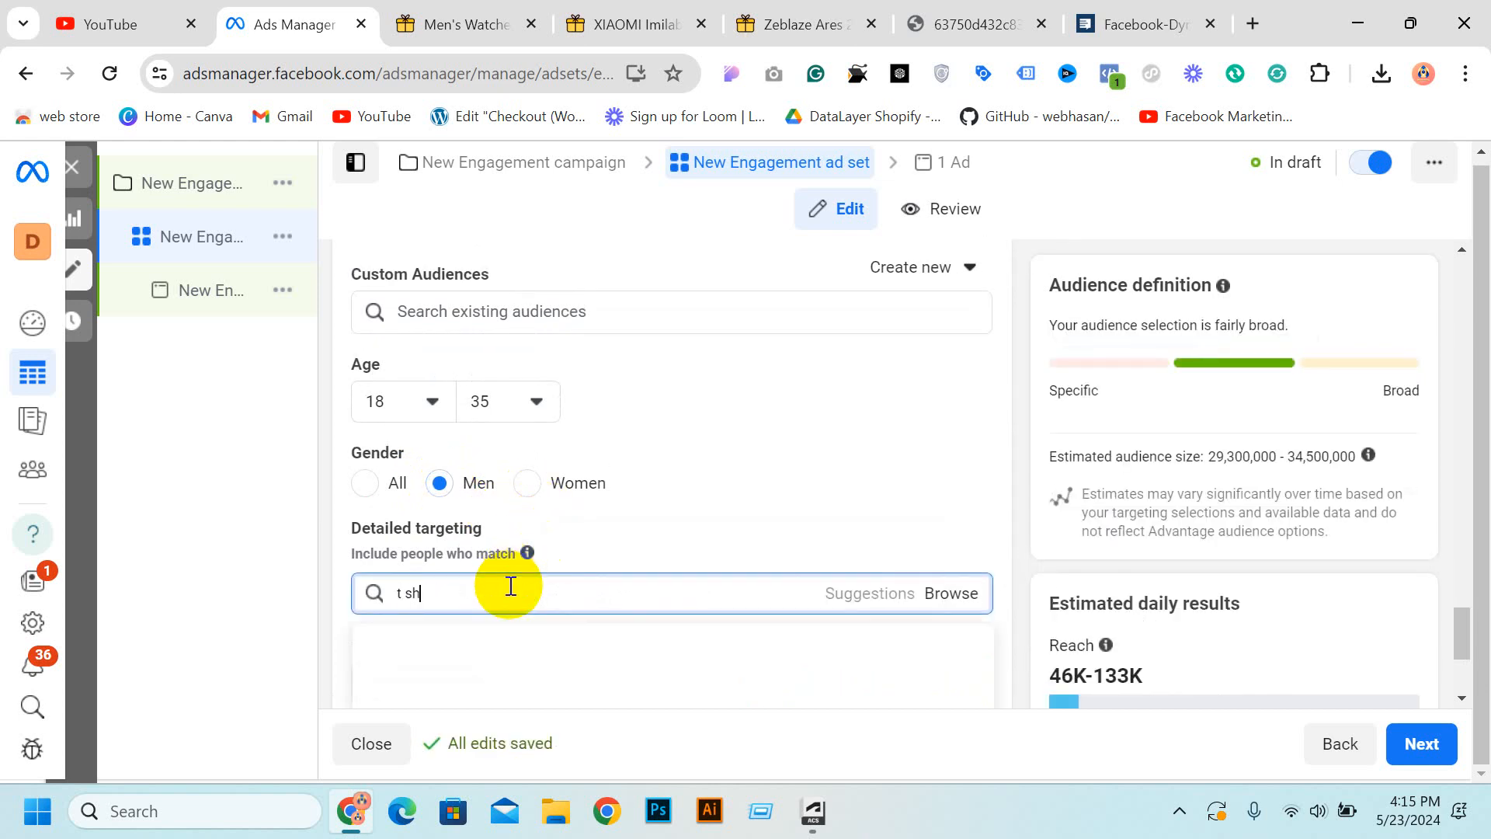
pyautogui.write('irt')
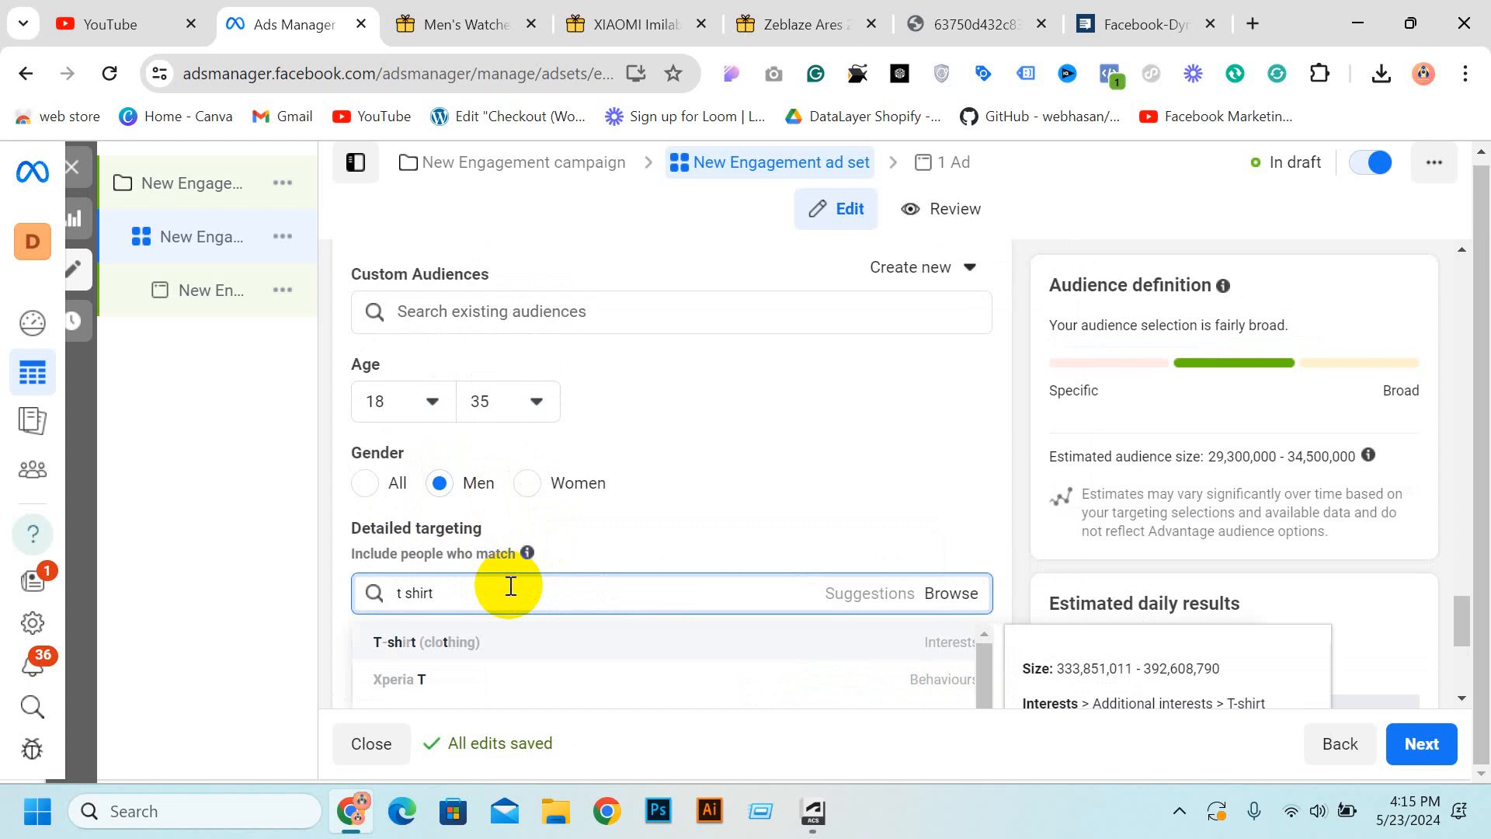
pyautogui.click(481, 641)
# Add the suggested interests Clothing (clothing), Online shopping (retail), Top (clothing) and Dresses (clothing) to the detailed targeting.
pyautogui.scroll(-3, 989, 593)
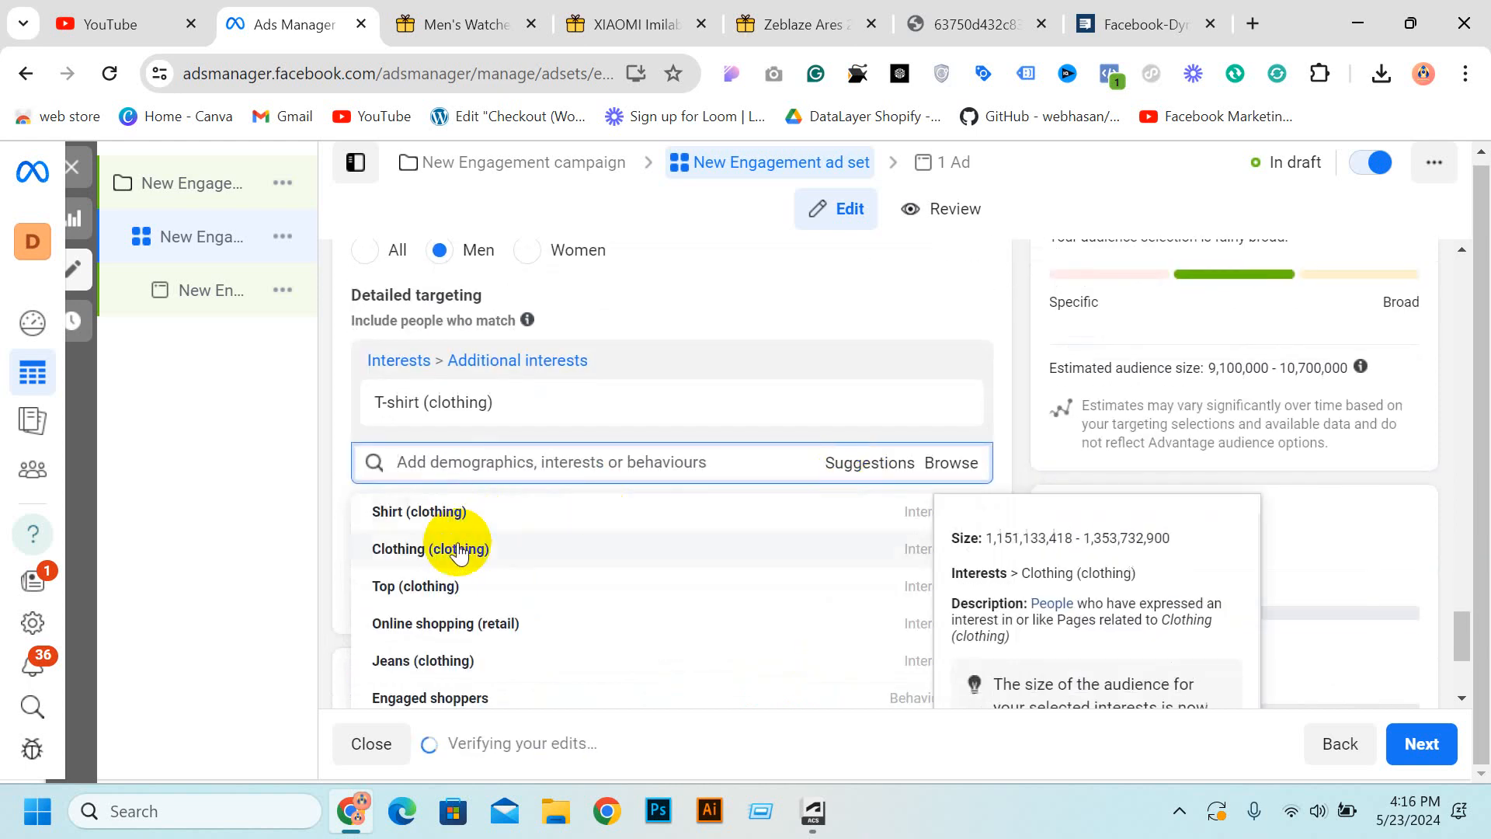
pyautogui.click(458, 555)
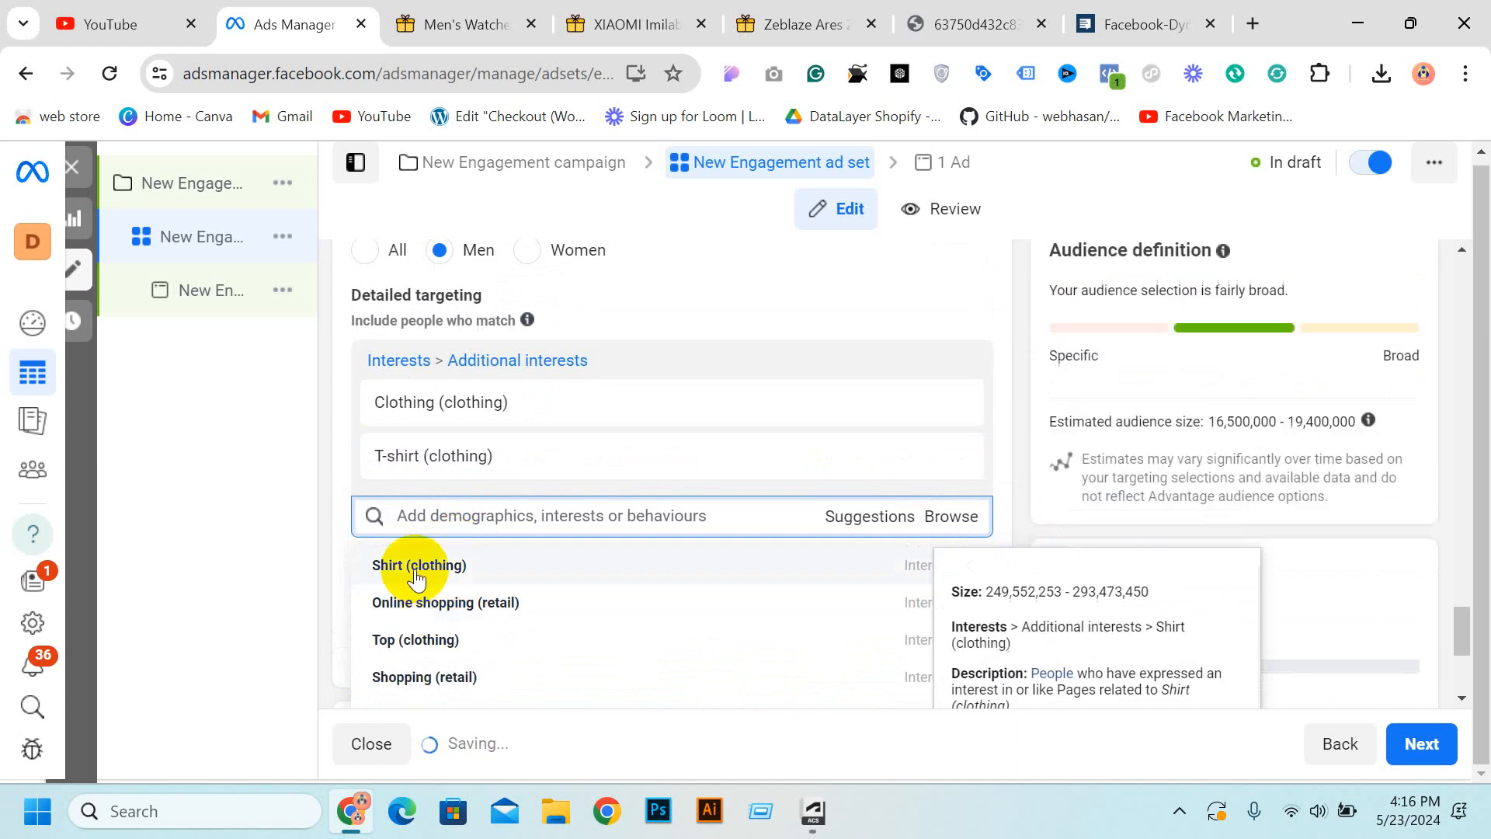
pyautogui.click(408, 603)
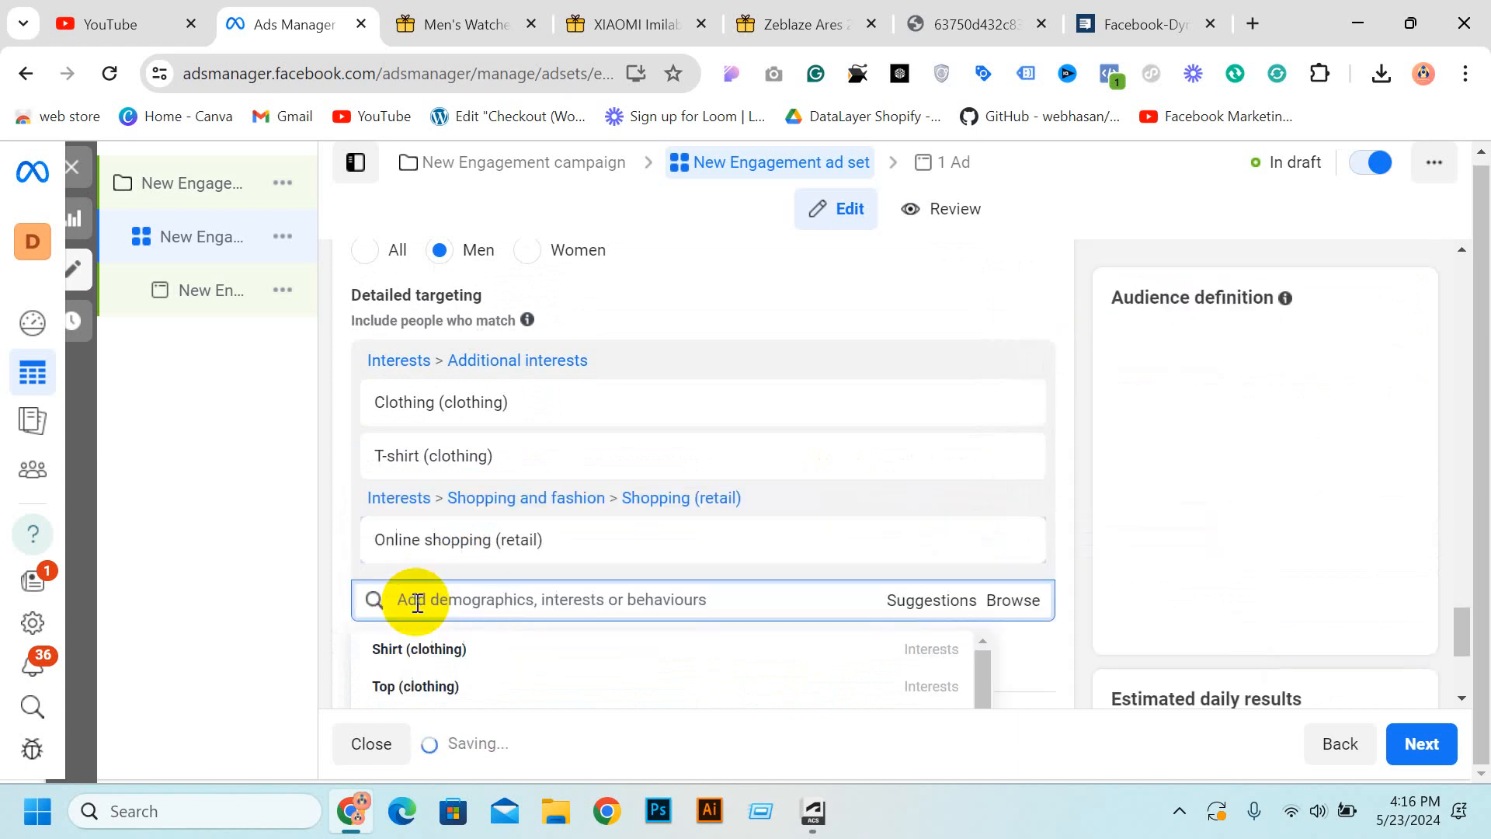
pyautogui.scroll(-2, 497, 583)
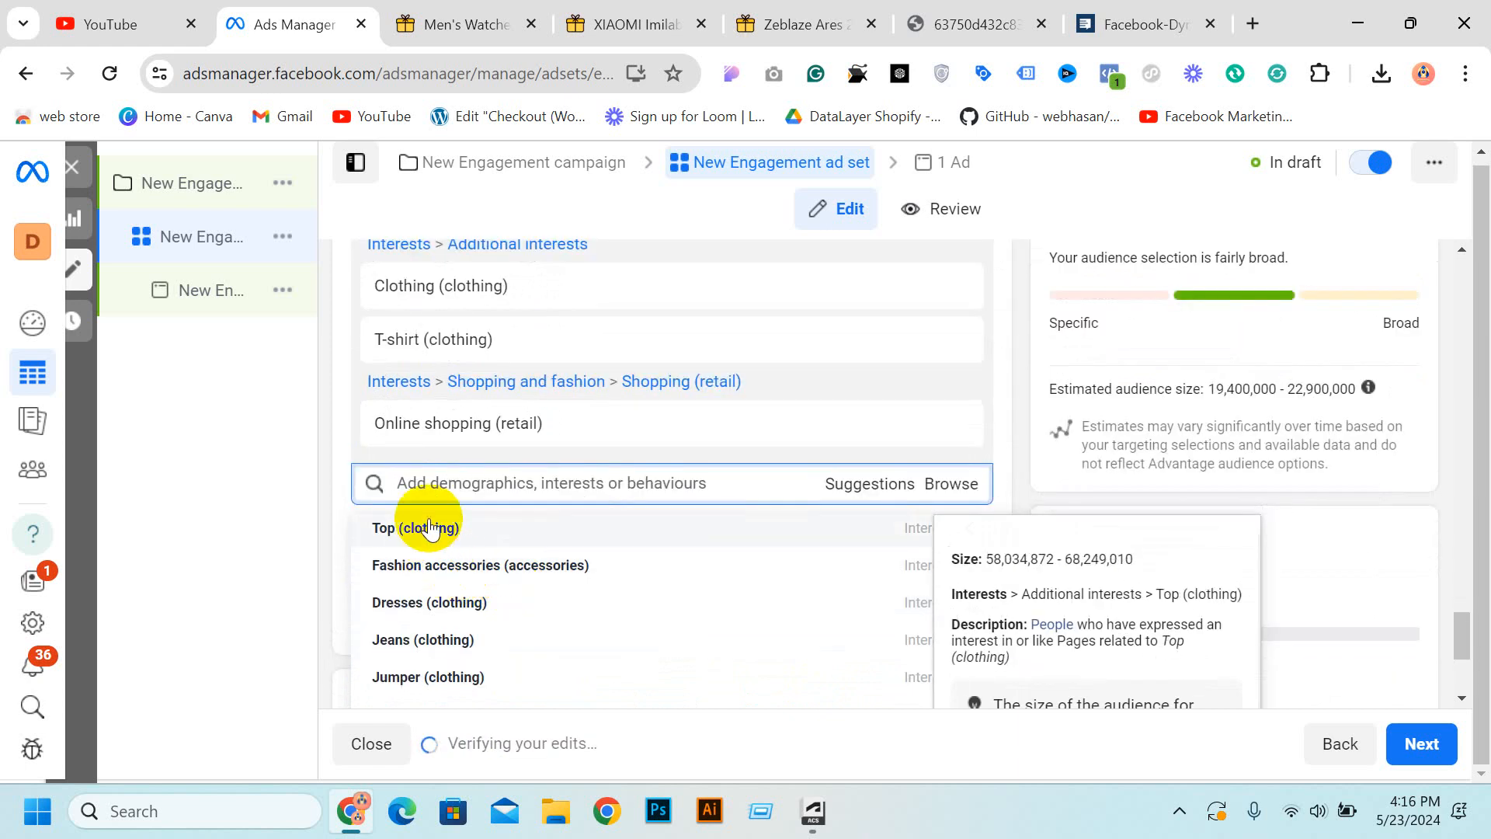
pyautogui.click(431, 532)
pyautogui.scroll(-2, 447, 637)
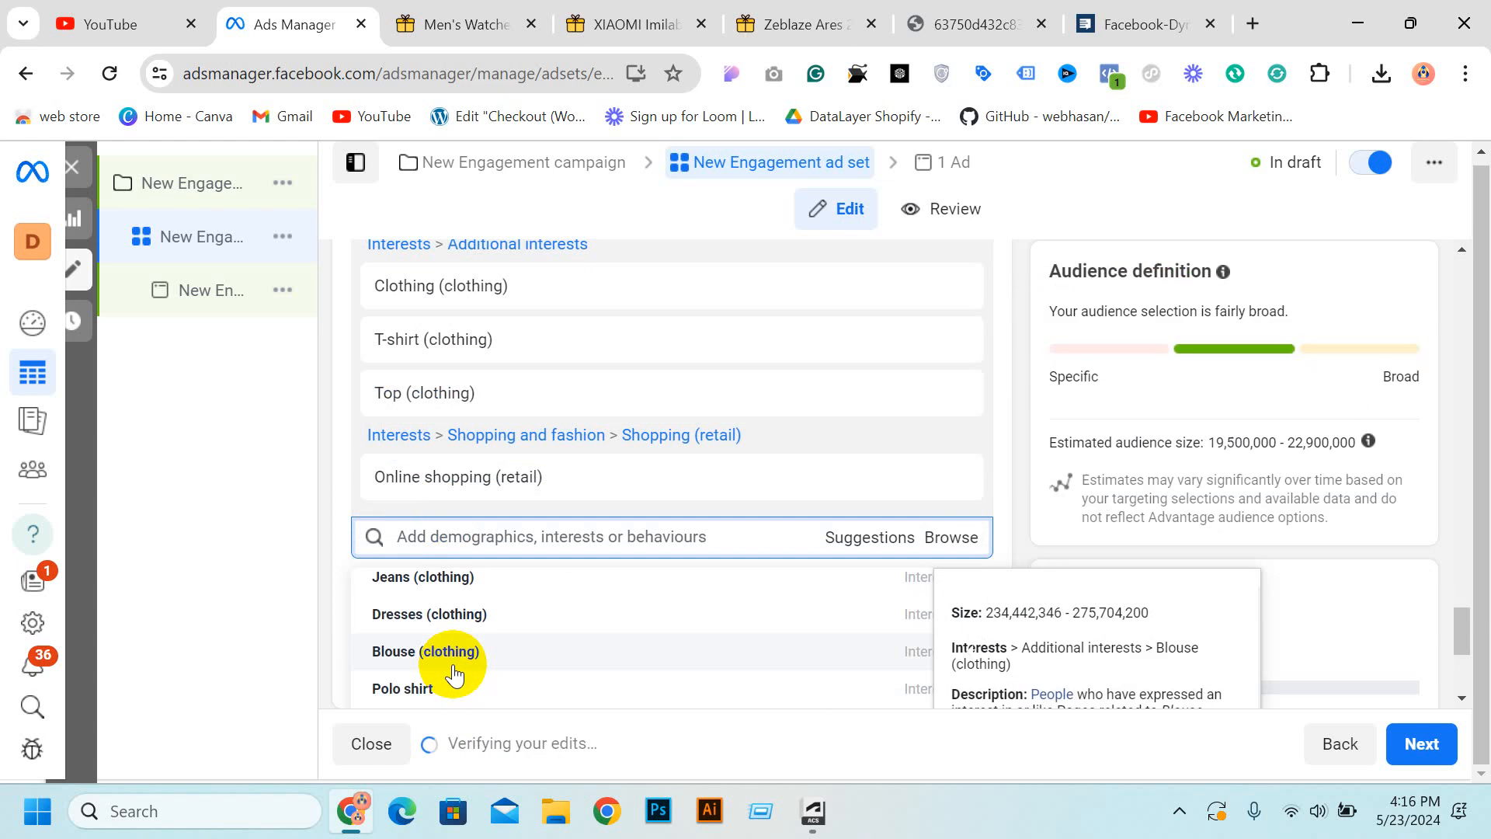
pyautogui.click(432, 614)
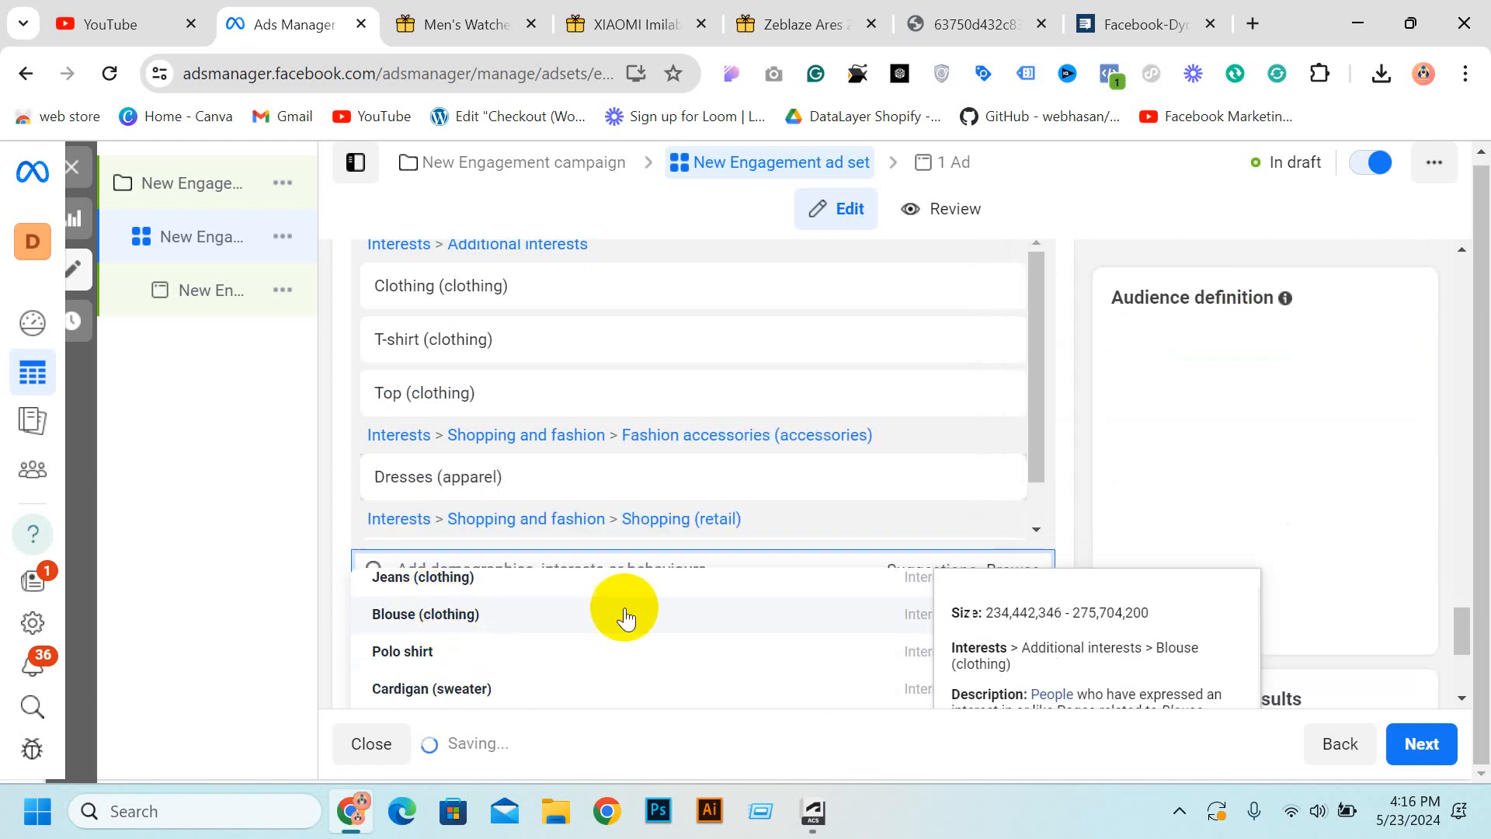
pyautogui.click(1299, 554)
# Save the configured targeting as a reusable audience named "moon shop audience".
pyautogui.scroll(-1, 791, 469)
pyautogui.scroll(-4, 791, 469)
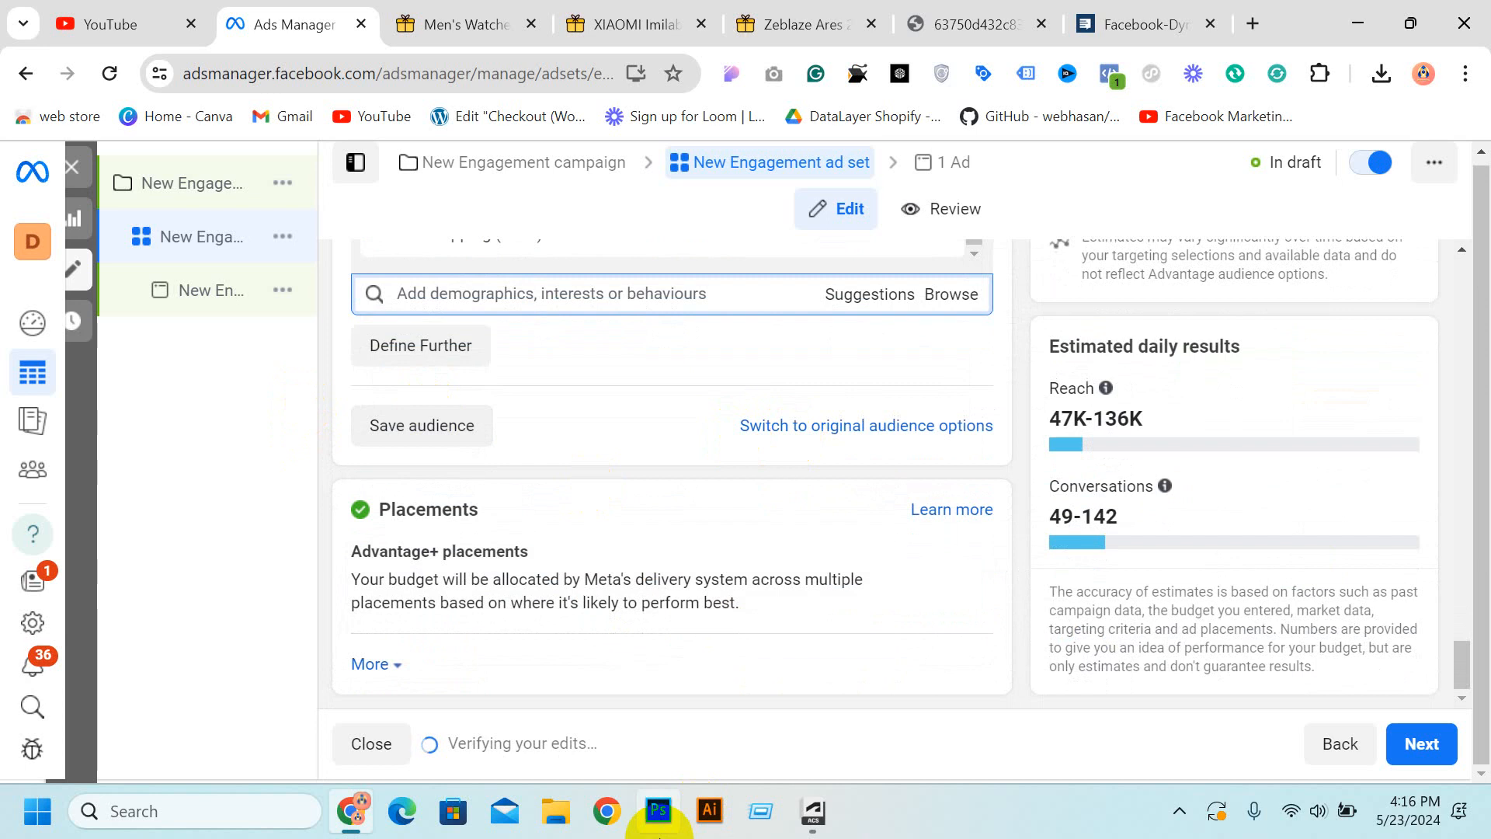
pyautogui.scroll(8, 1069, 693)
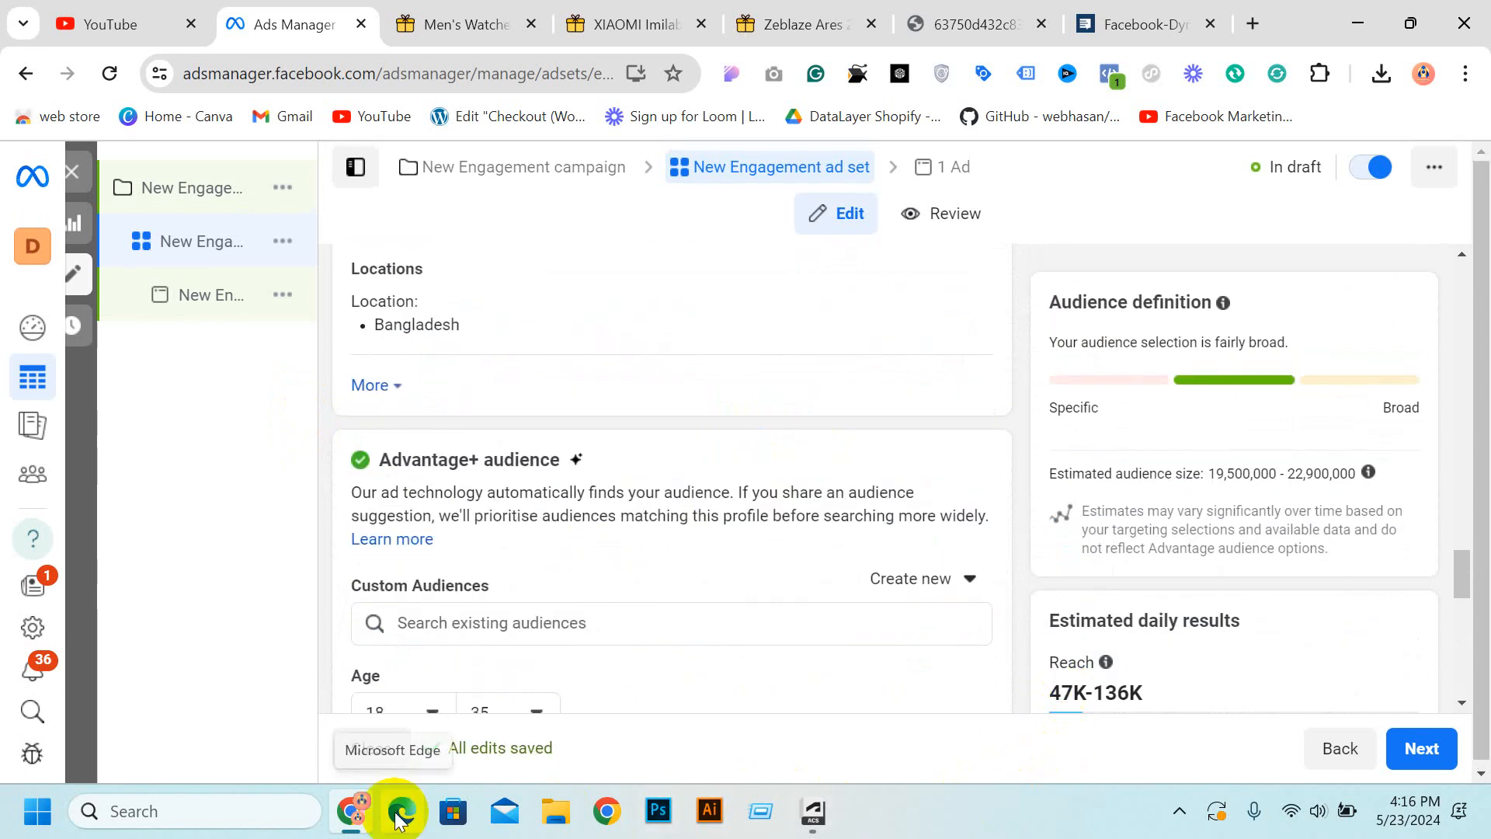
pyautogui.scroll(4, 709, 533)
pyautogui.scroll(-6, 633, 523)
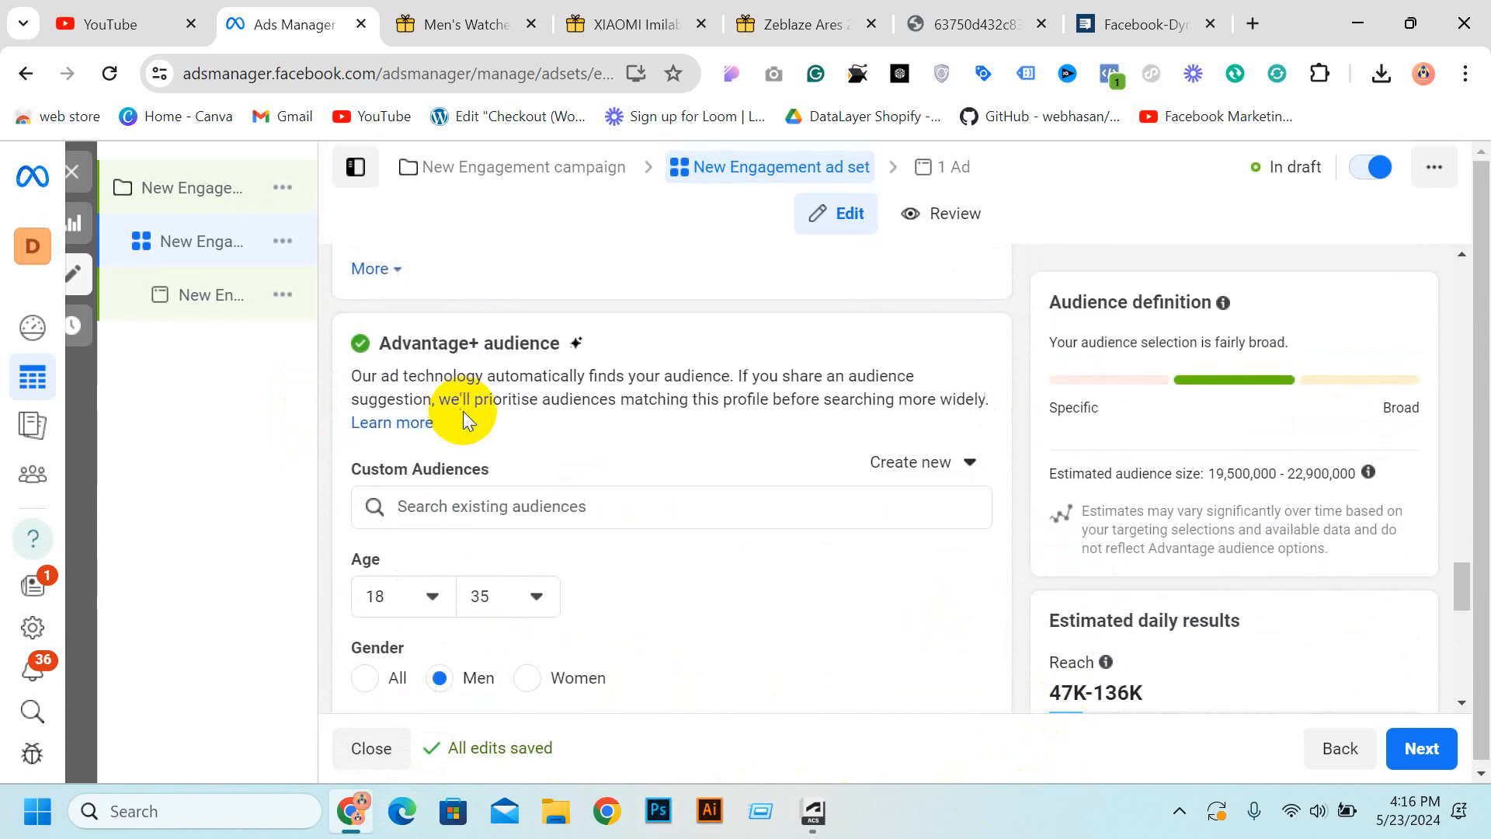
pyautogui.scroll(-10, 474, 423)
pyautogui.click(414, 431)
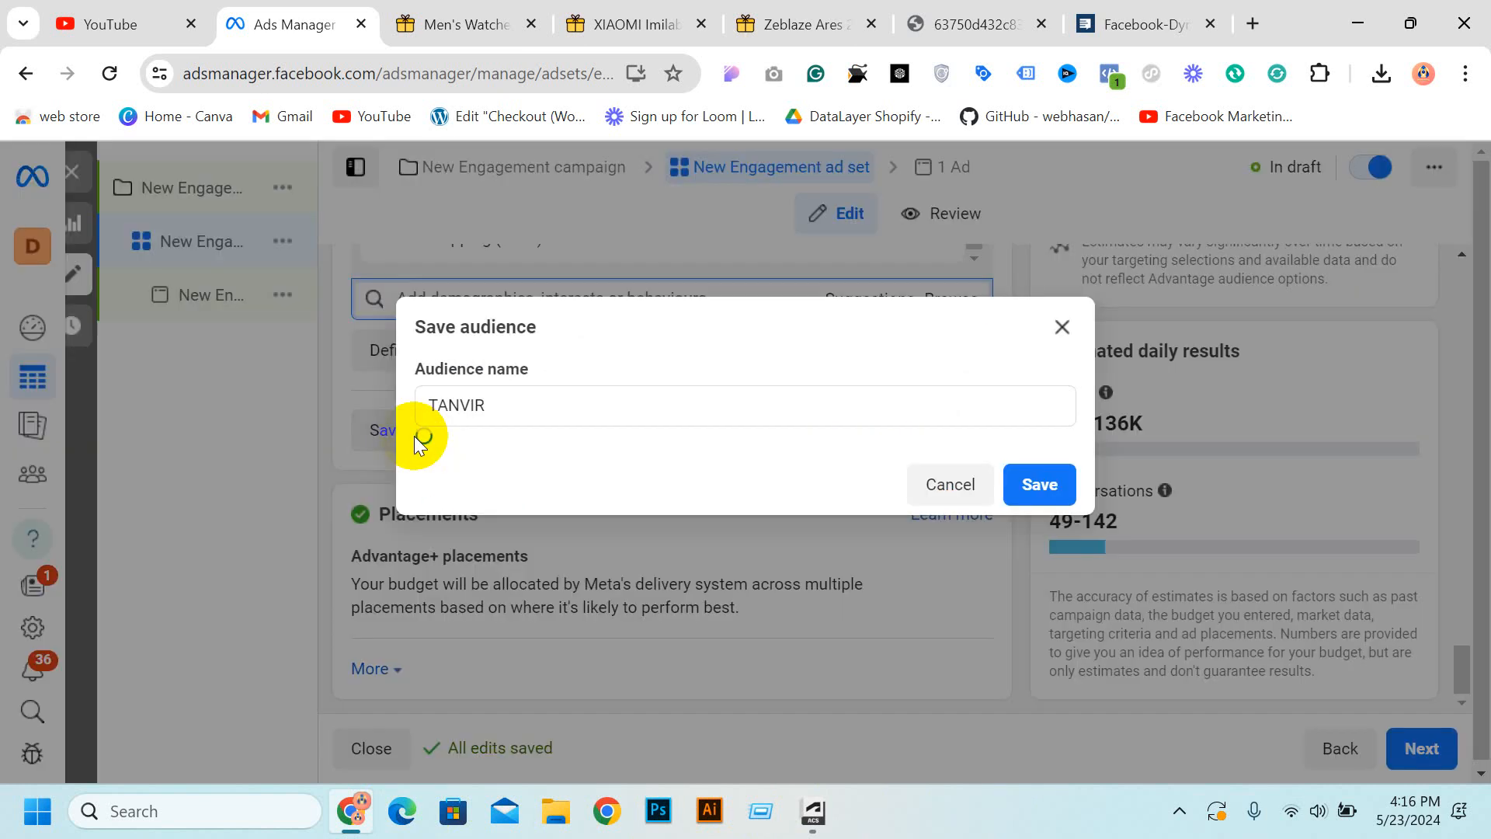
pyautogui.moveTo(543, 267); pyautogui.dragTo(218, 267)
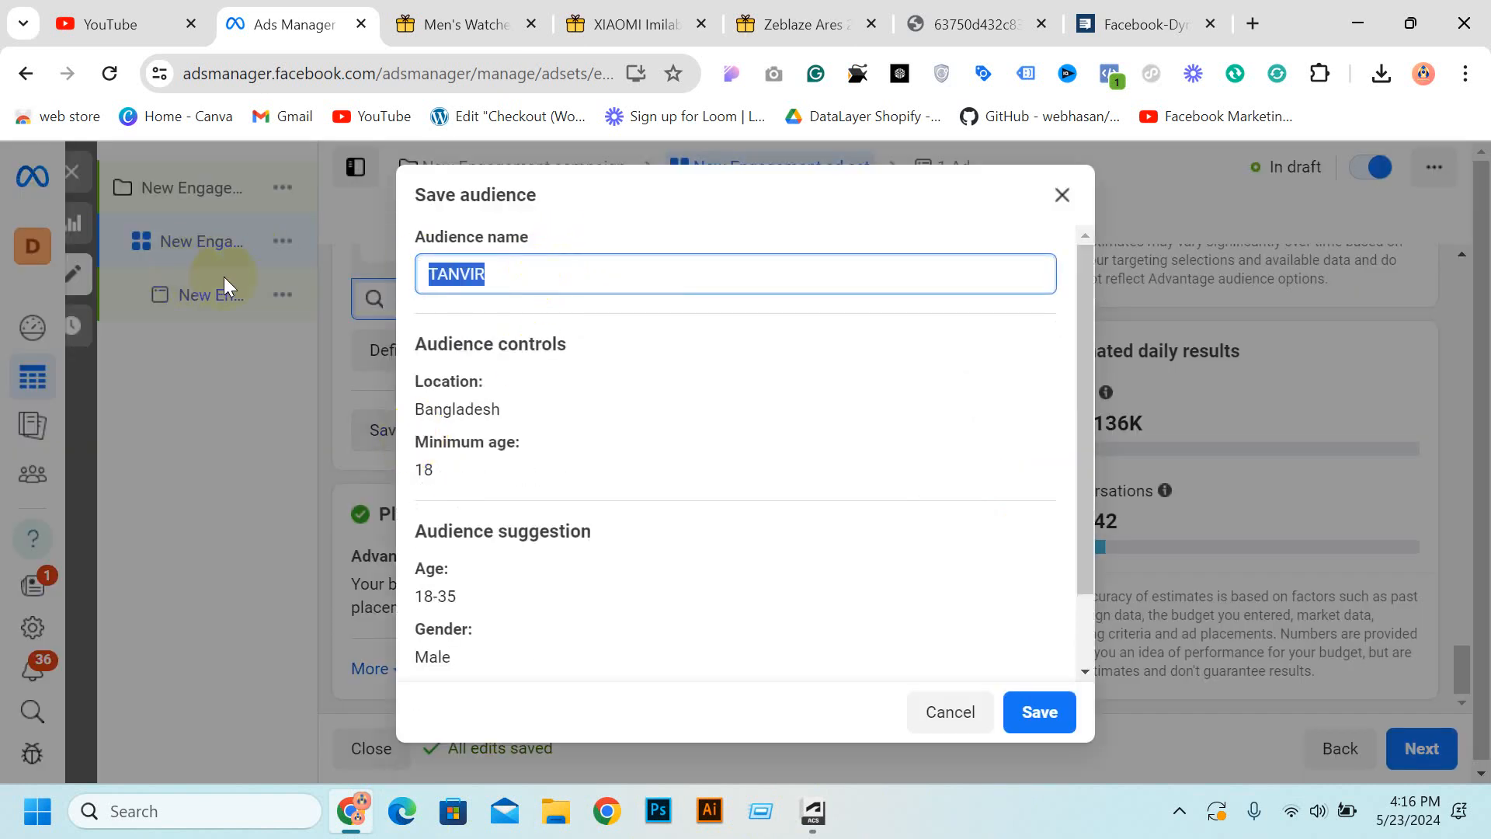
pyautogui.moveTo(676, 280); pyautogui.dragTo(32, 269)
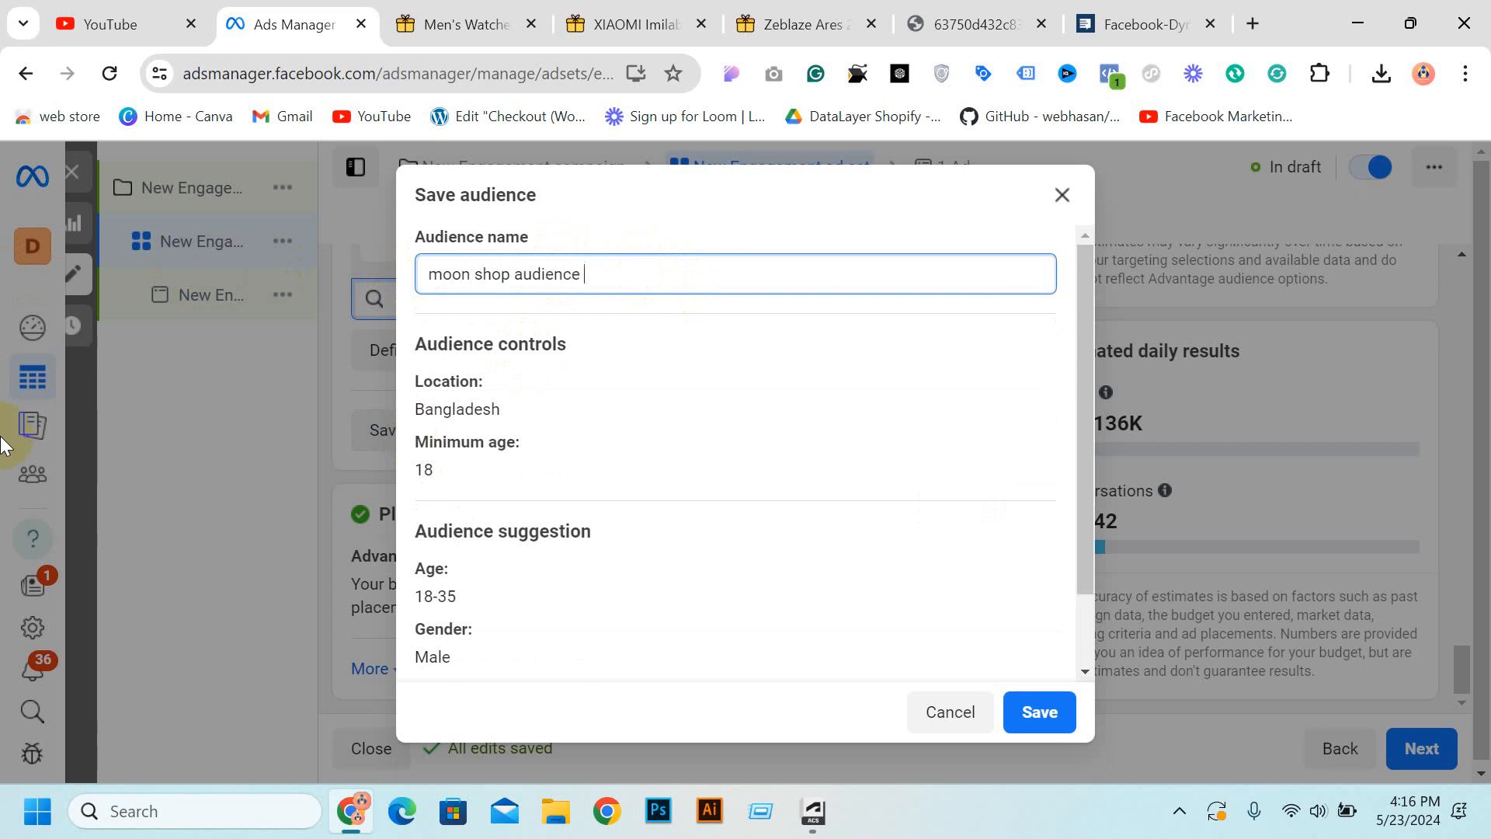
pyautogui.click(1033, 713)
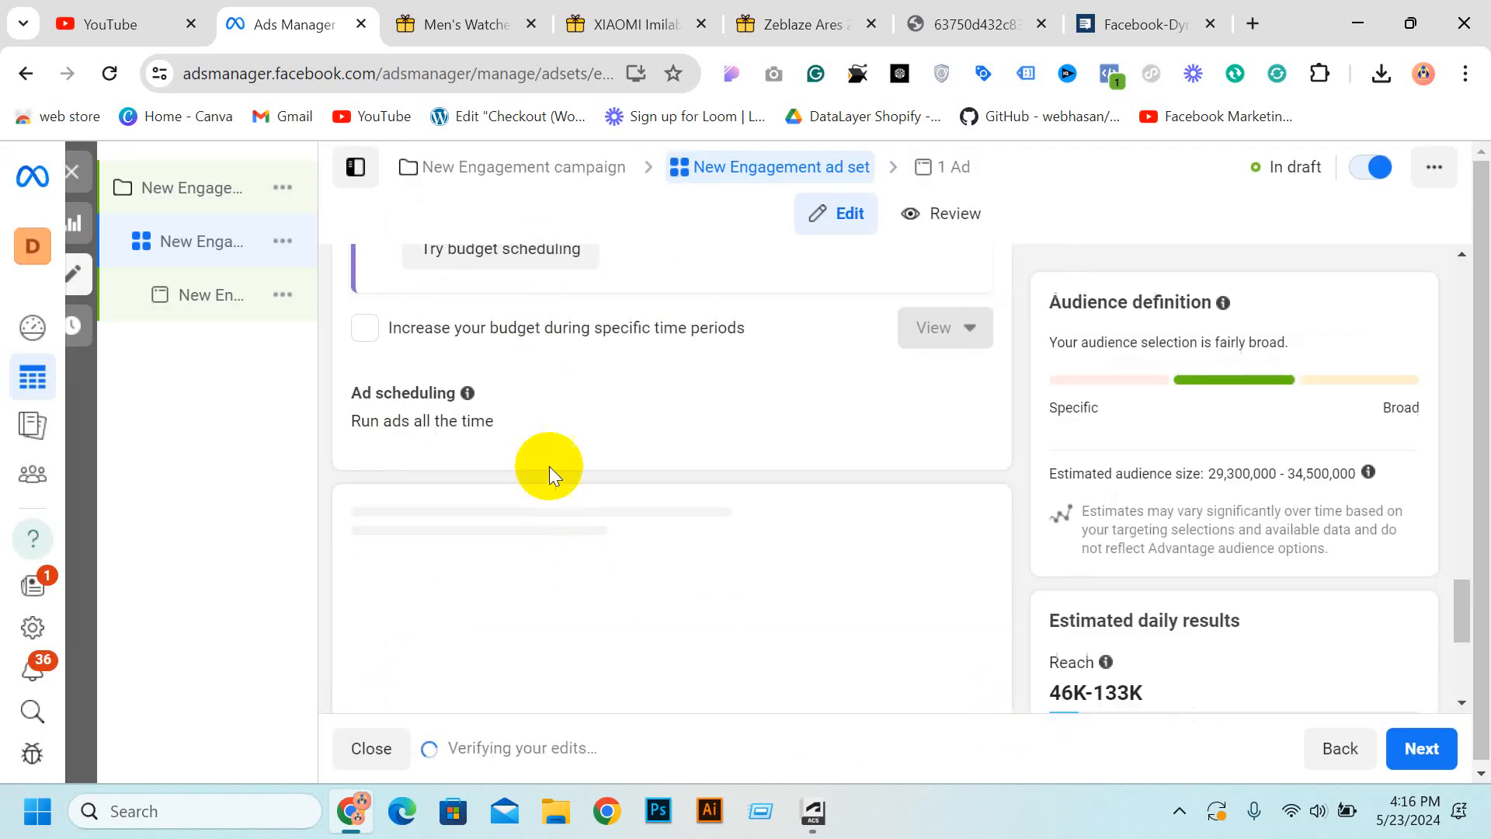
# Review the saved audience's summary, close the ad set editor and deselect the New Engagement ad set.
pyautogui.scroll(-2, 553, 466)
pyautogui.scroll(-9, 690, 454)
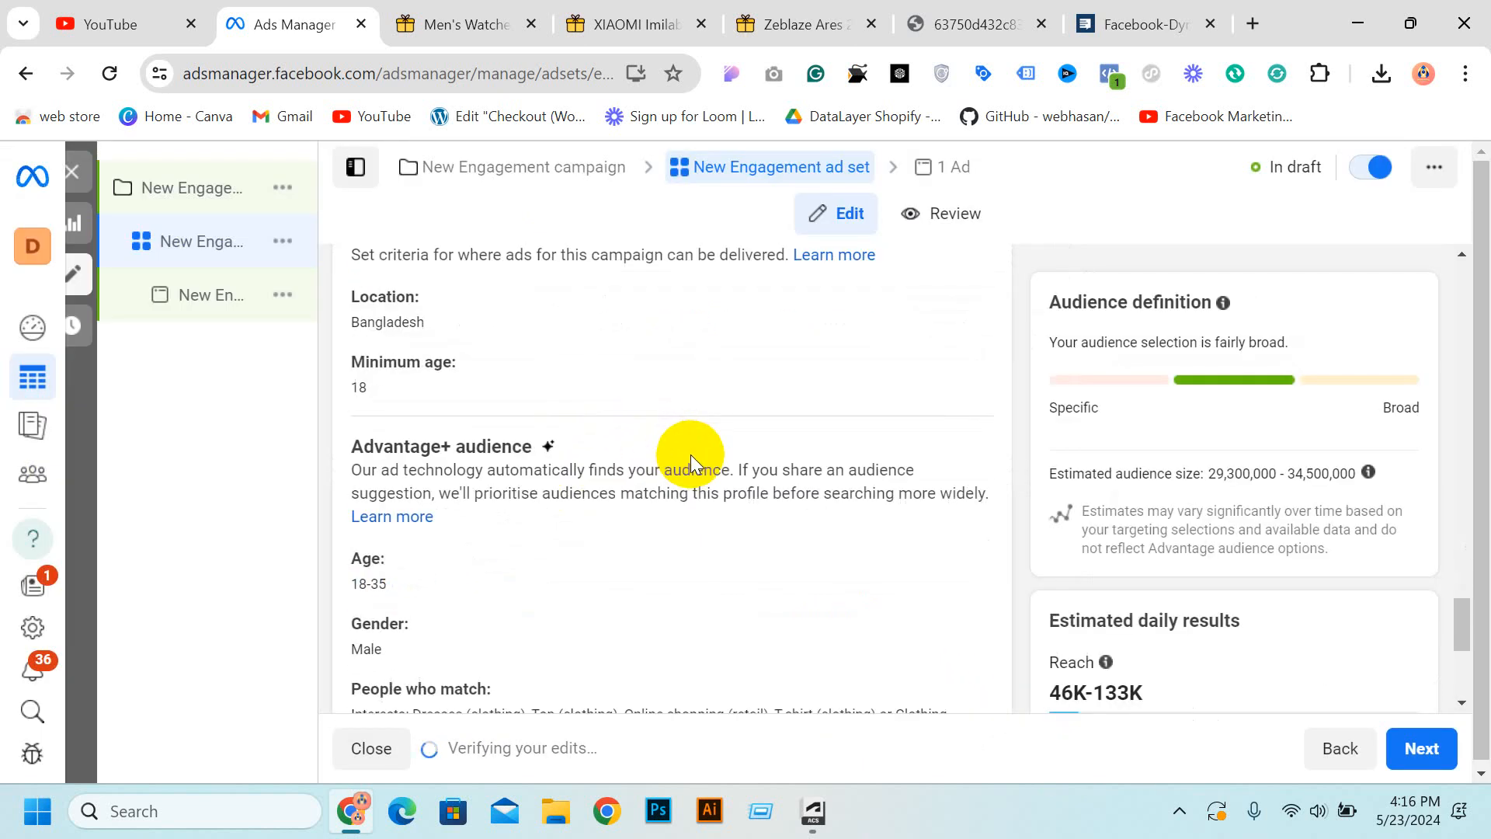
pyautogui.scroll(4, 435, 404)
pyautogui.scroll(-4, 522, 460)
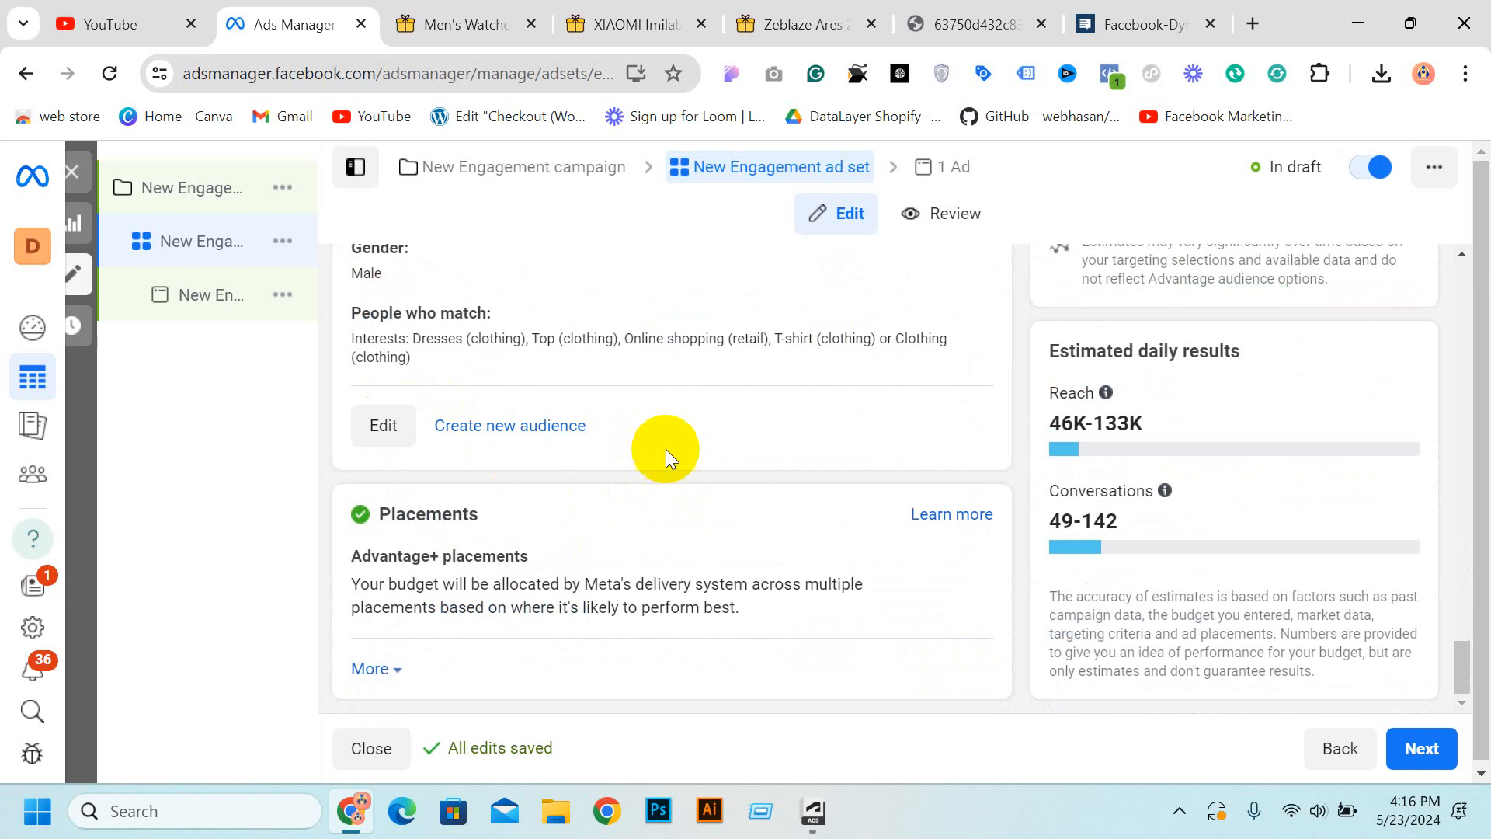
pyautogui.click(72, 171)
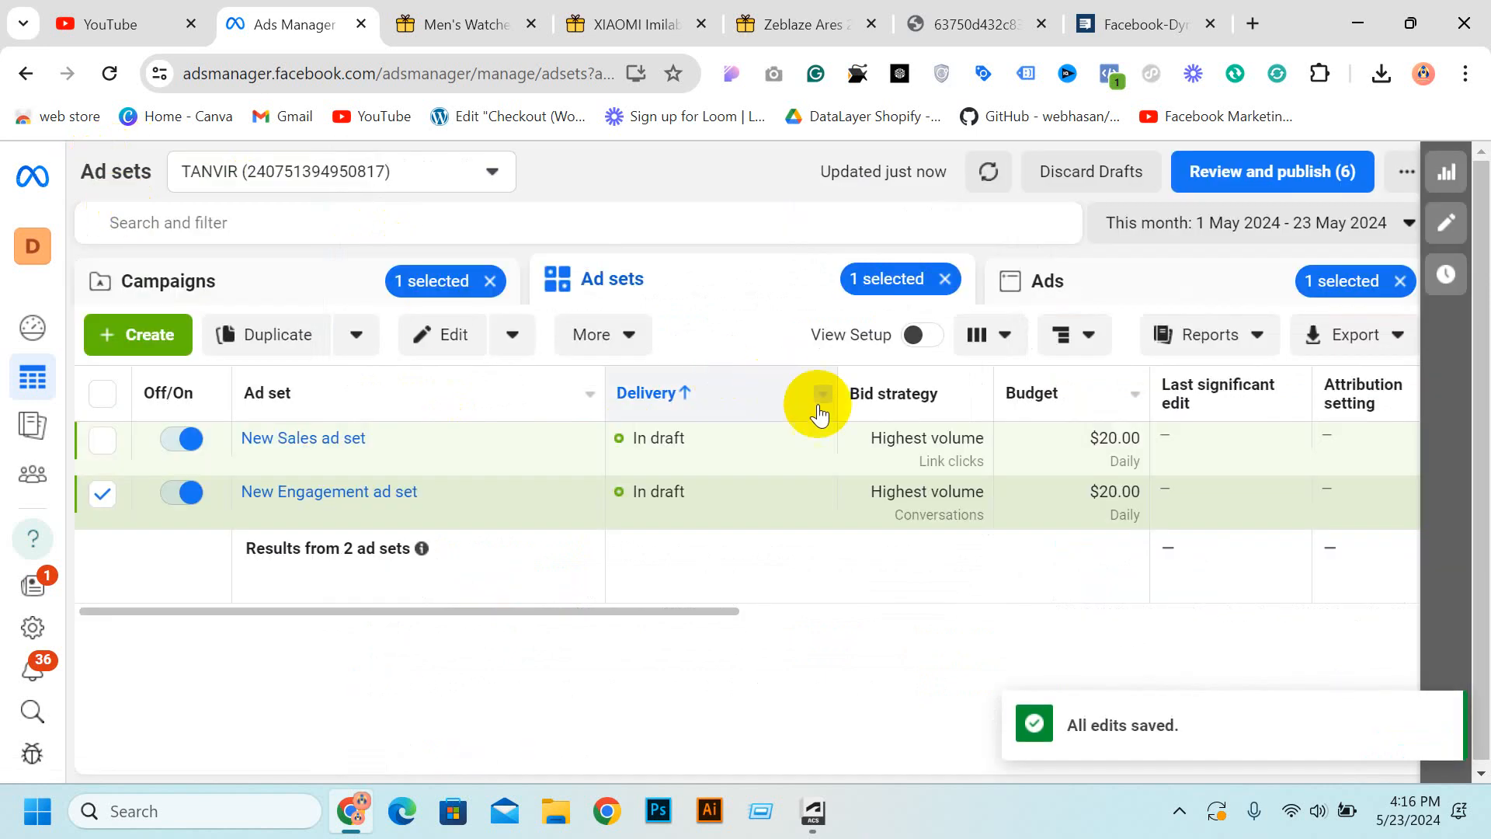
pyautogui.click(102, 492)
# Create another Auction campaign with the Engagement objective, using the Manual engagement campaign setup.
pyautogui.click(145, 334)
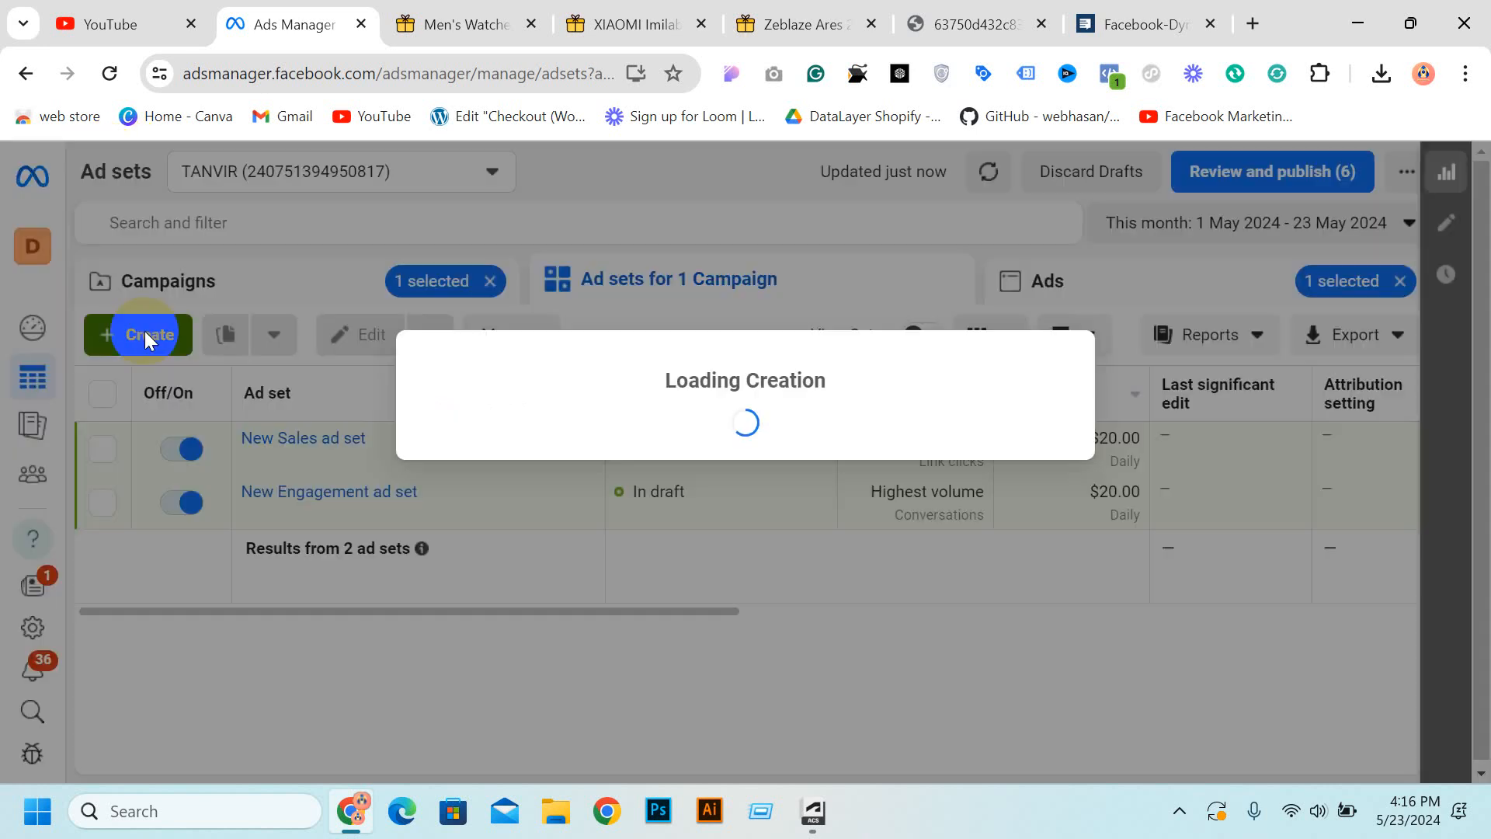
pyautogui.click(432, 268)
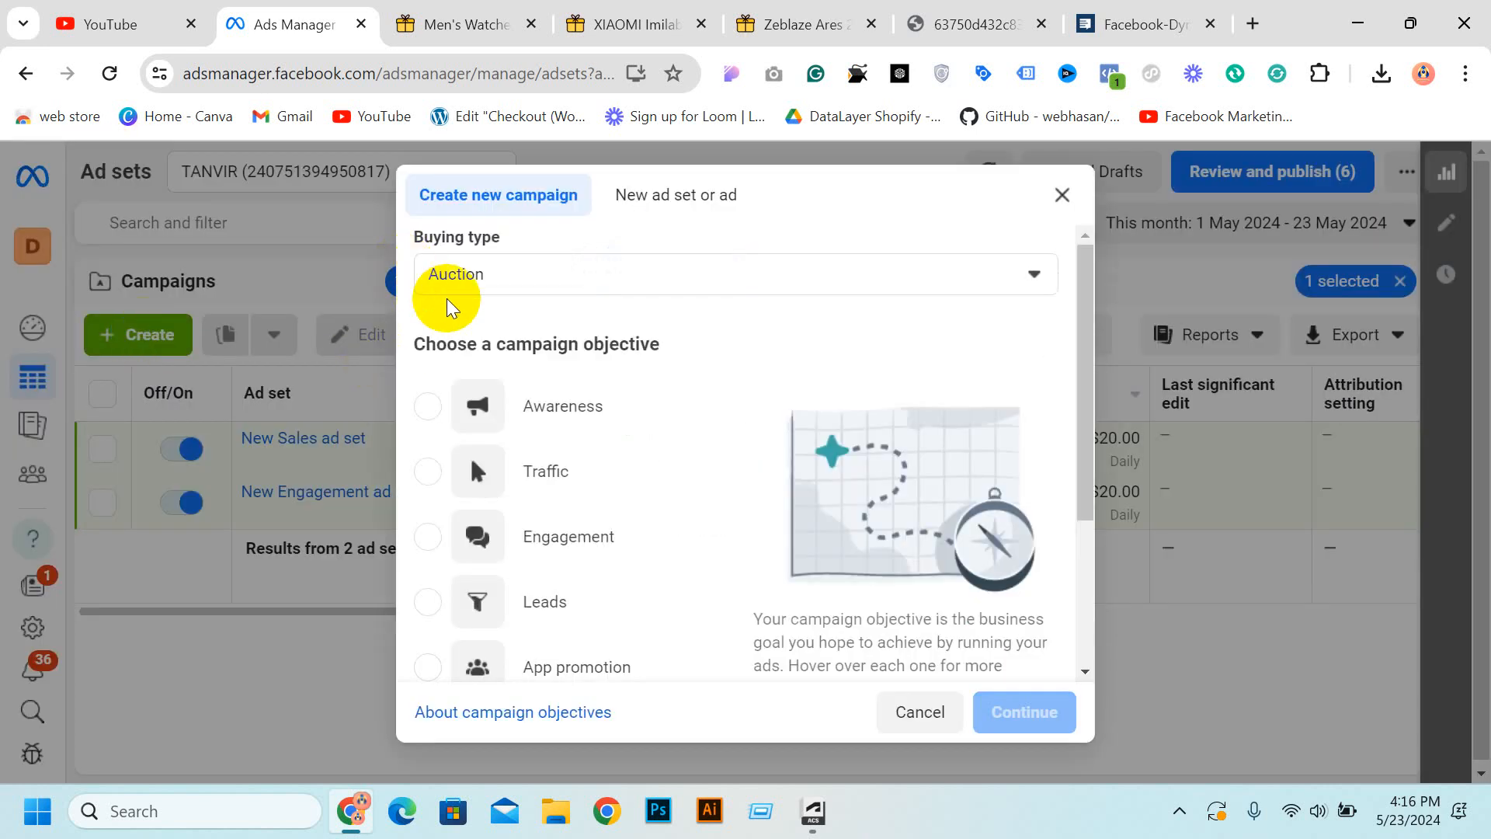
pyautogui.scroll(-2, 625, 475)
pyautogui.click(523, 408)
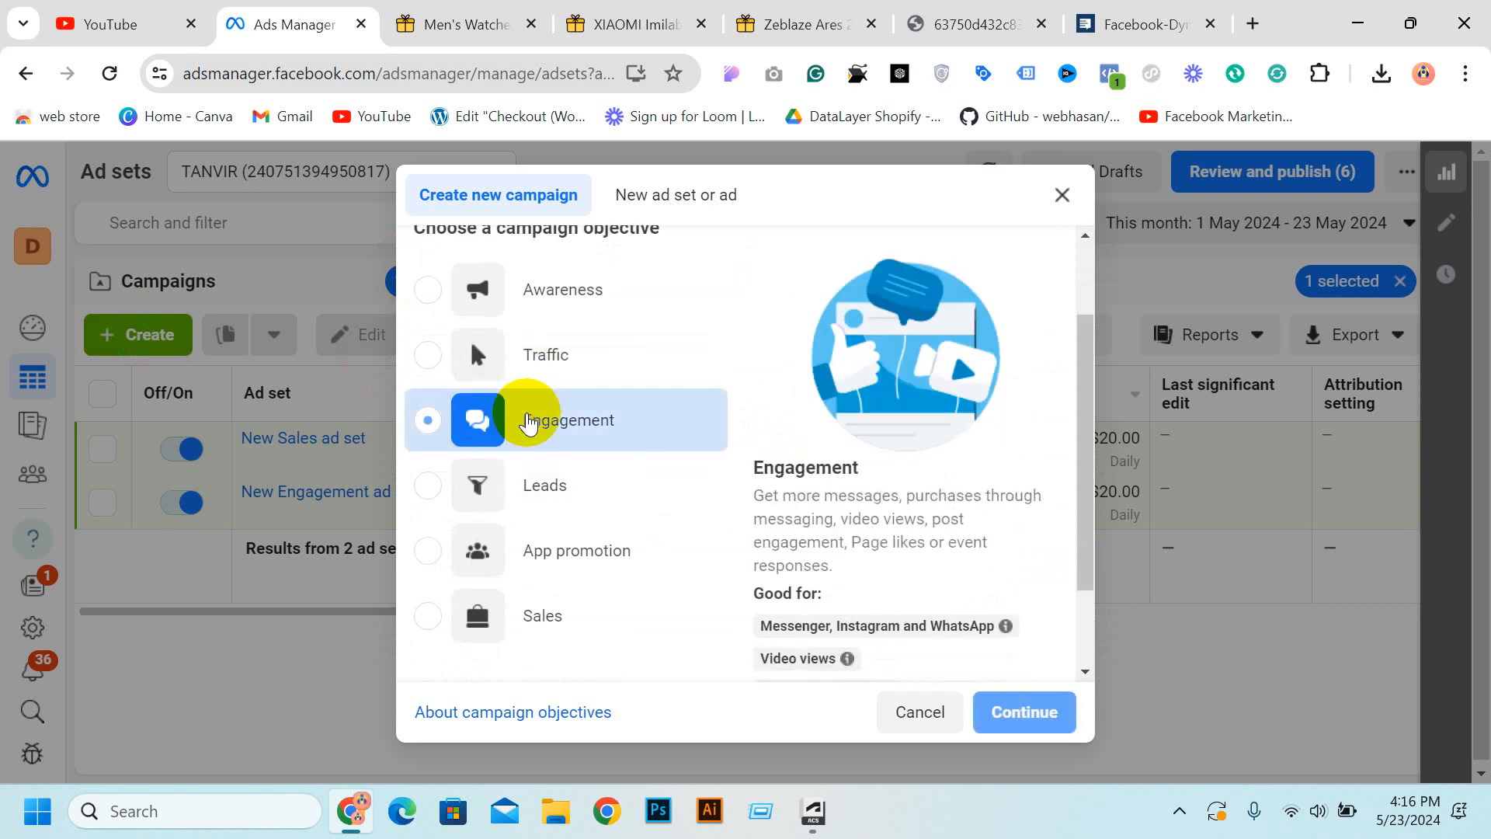
pyautogui.click(1006, 715)
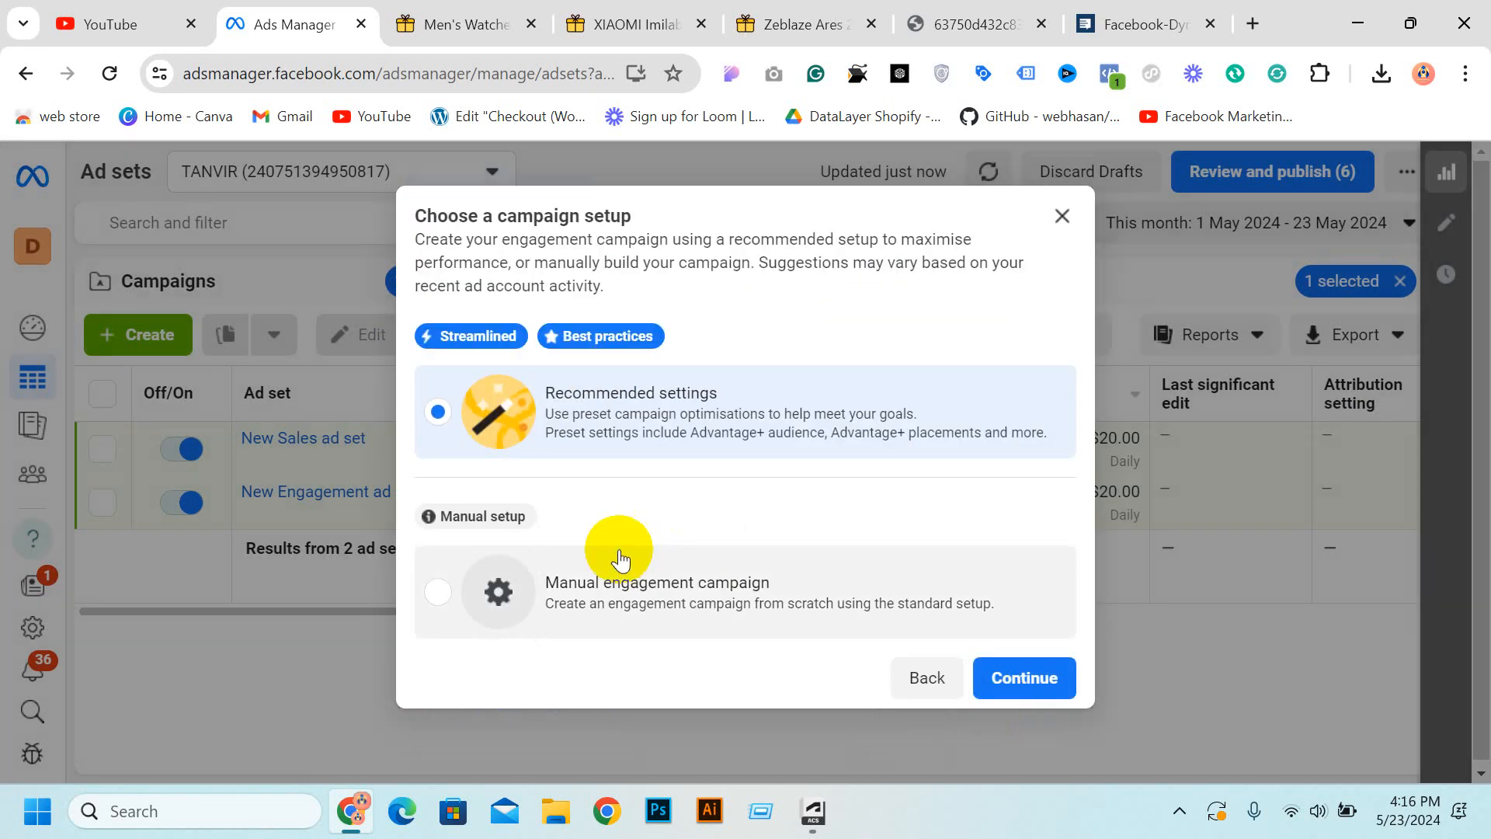
pyautogui.click(617, 563)
pyautogui.click(1054, 678)
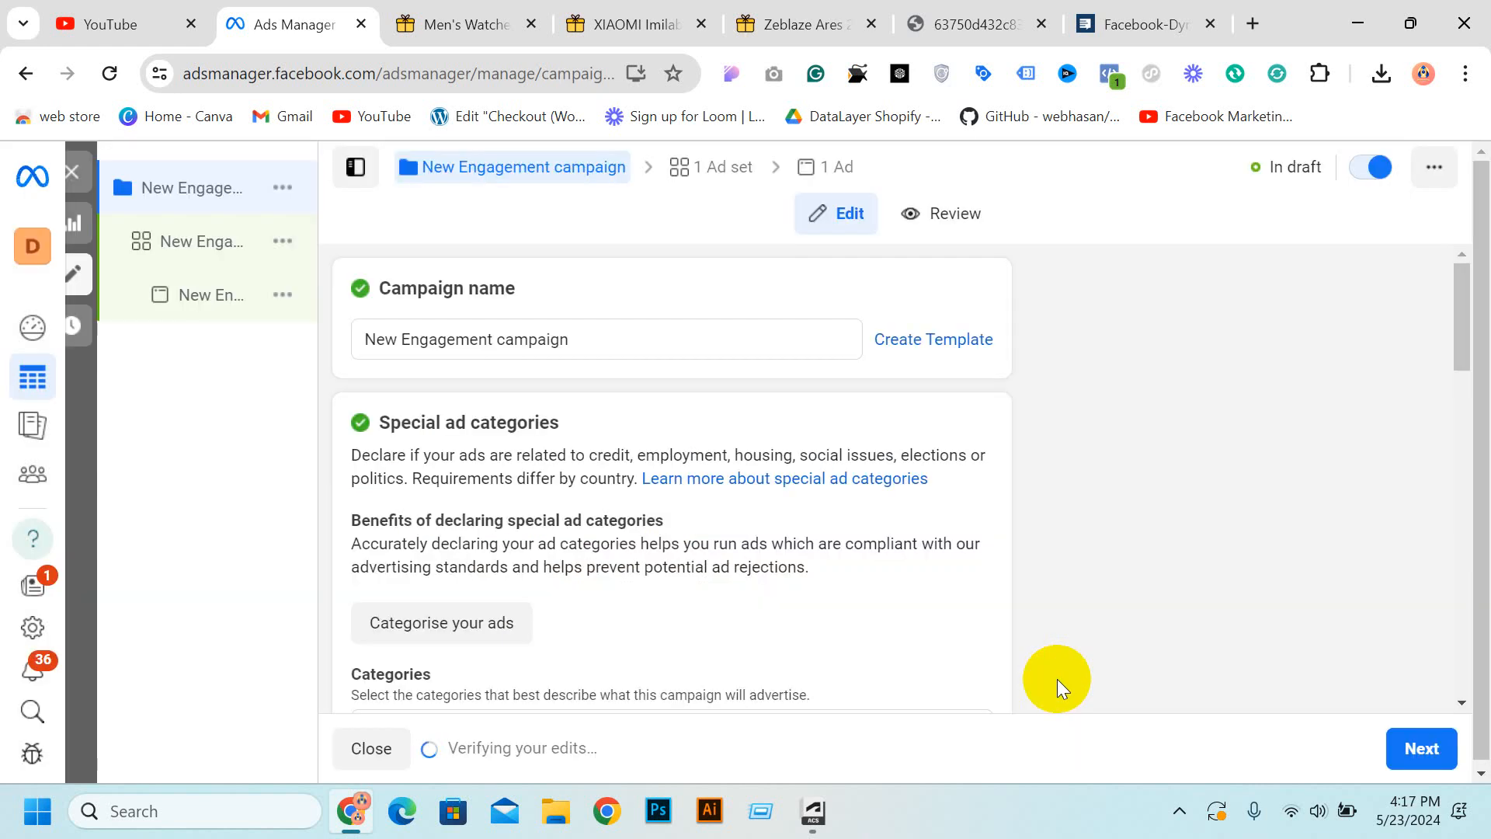
# Open the newly created campaign's ad set and expand its optional audience suggestion under Advantage+ audience.
pyautogui.scroll(-4, 709, 482)
pyautogui.click(219, 246)
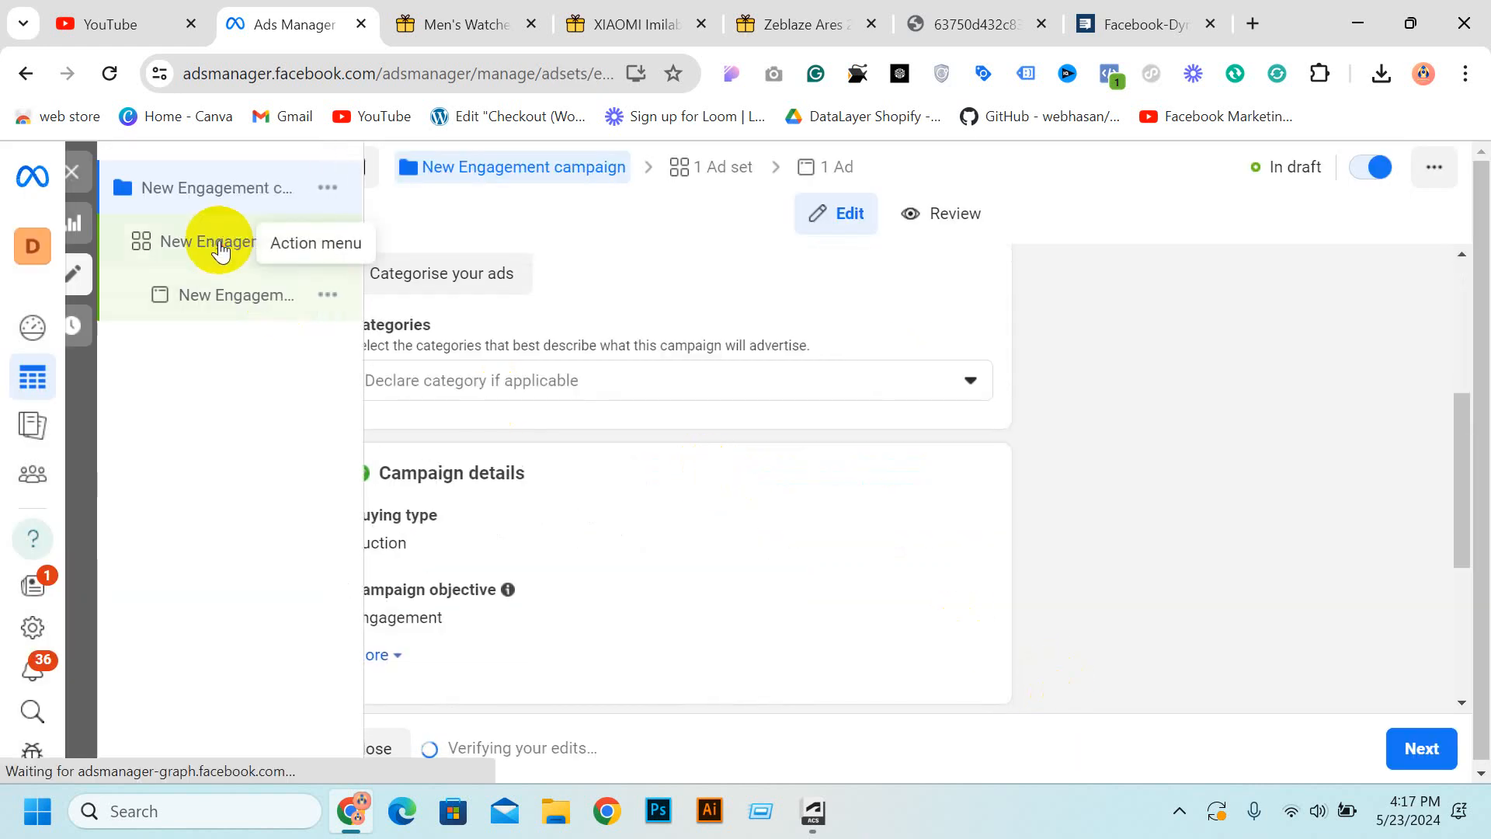
pyautogui.scroll(-8, 988, 478)
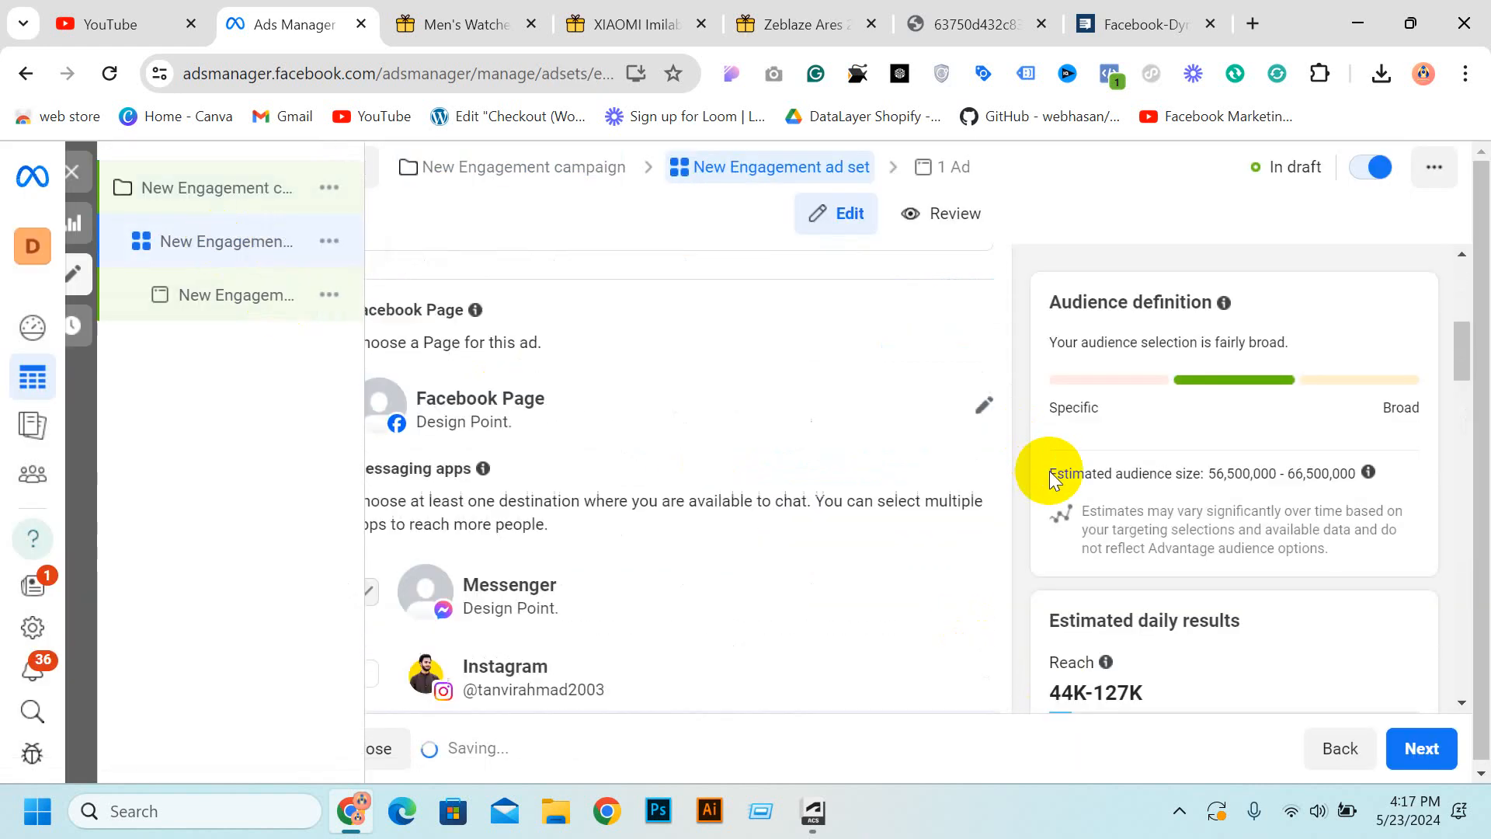
pyautogui.scroll(-10, 982, 481)
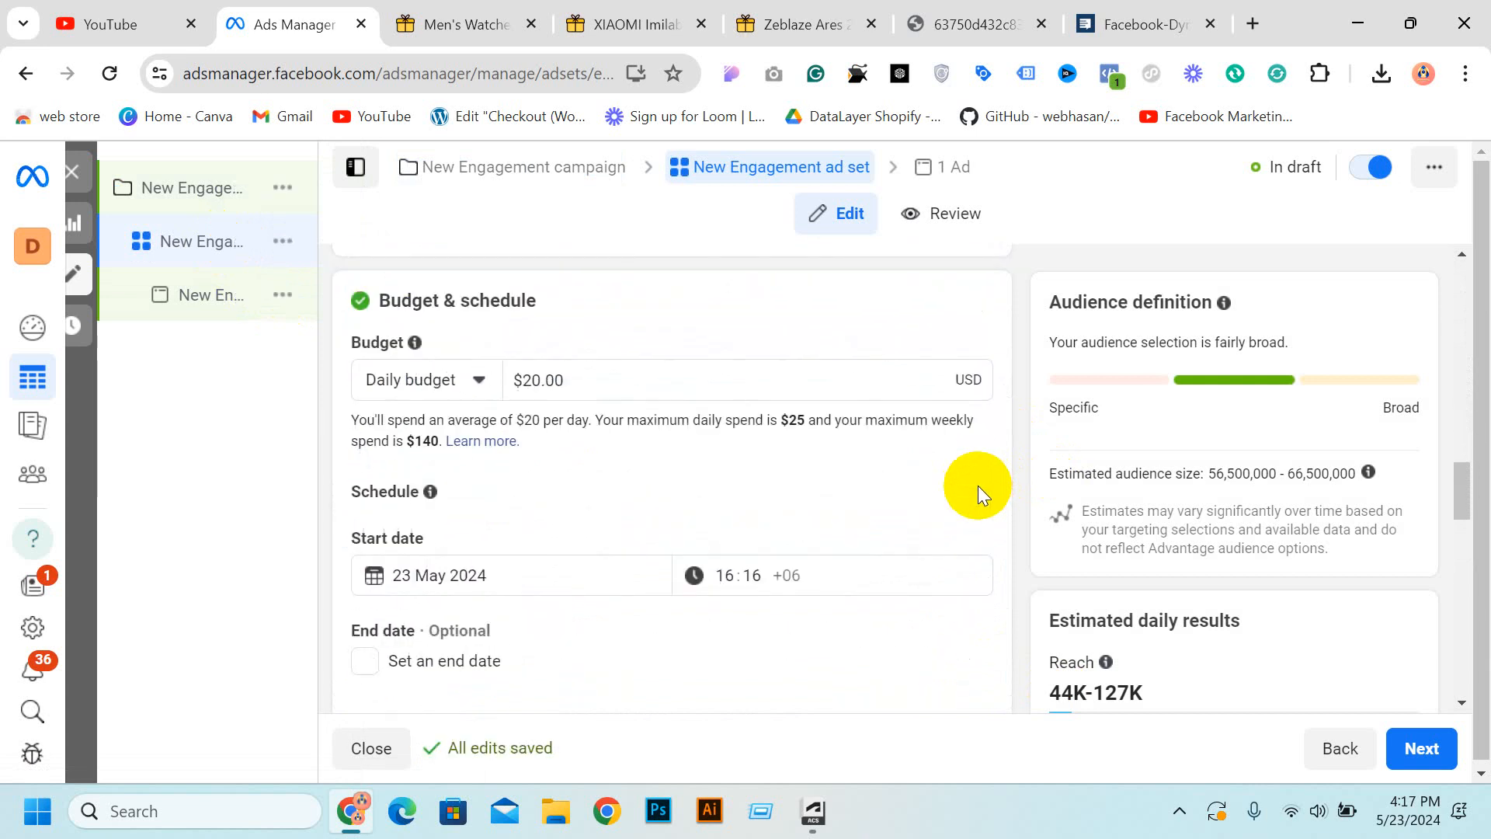
pyautogui.scroll(-5, 944, 477)
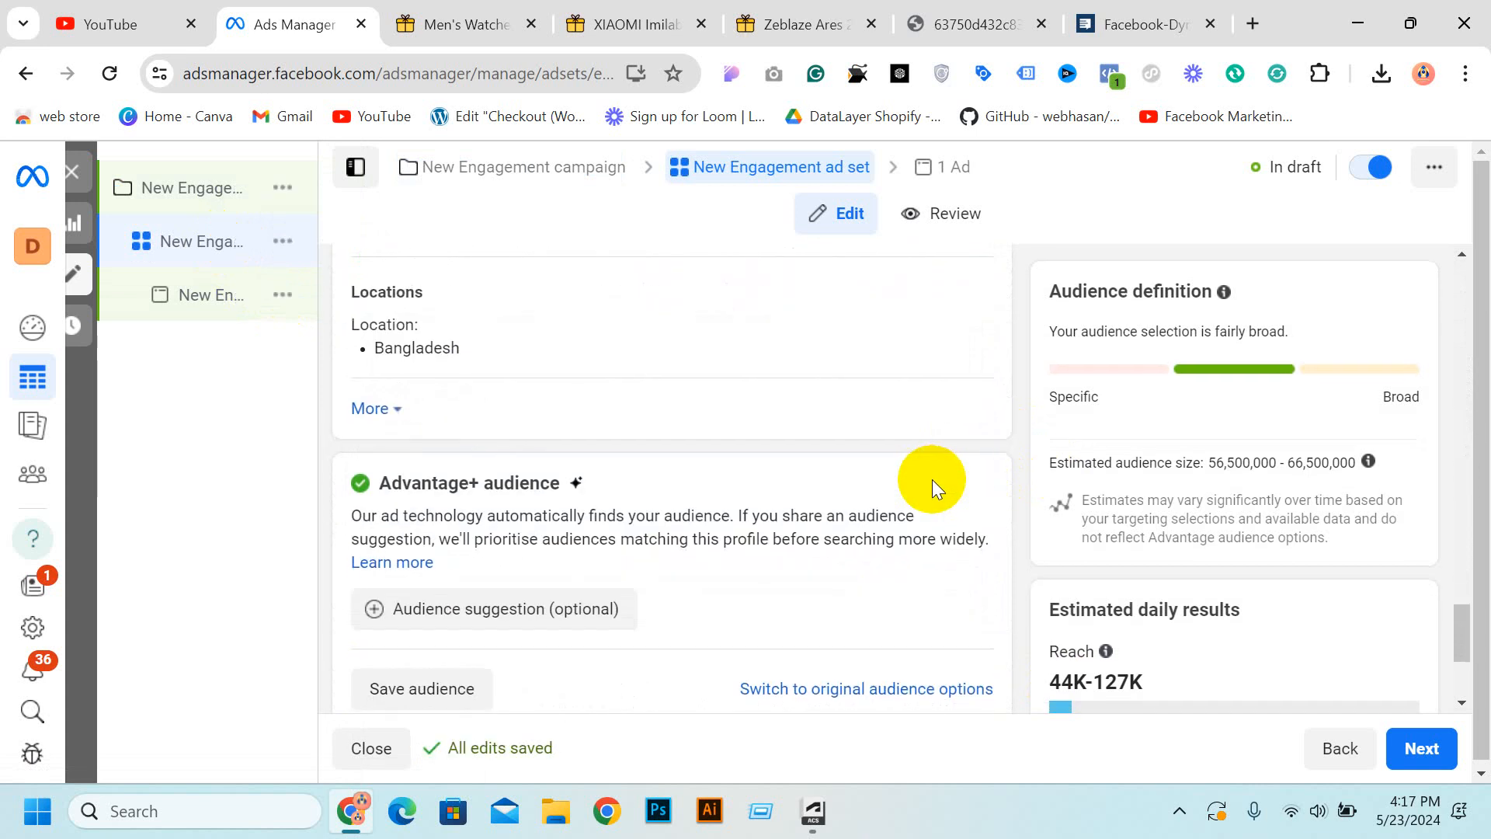
pyautogui.click(534, 608)
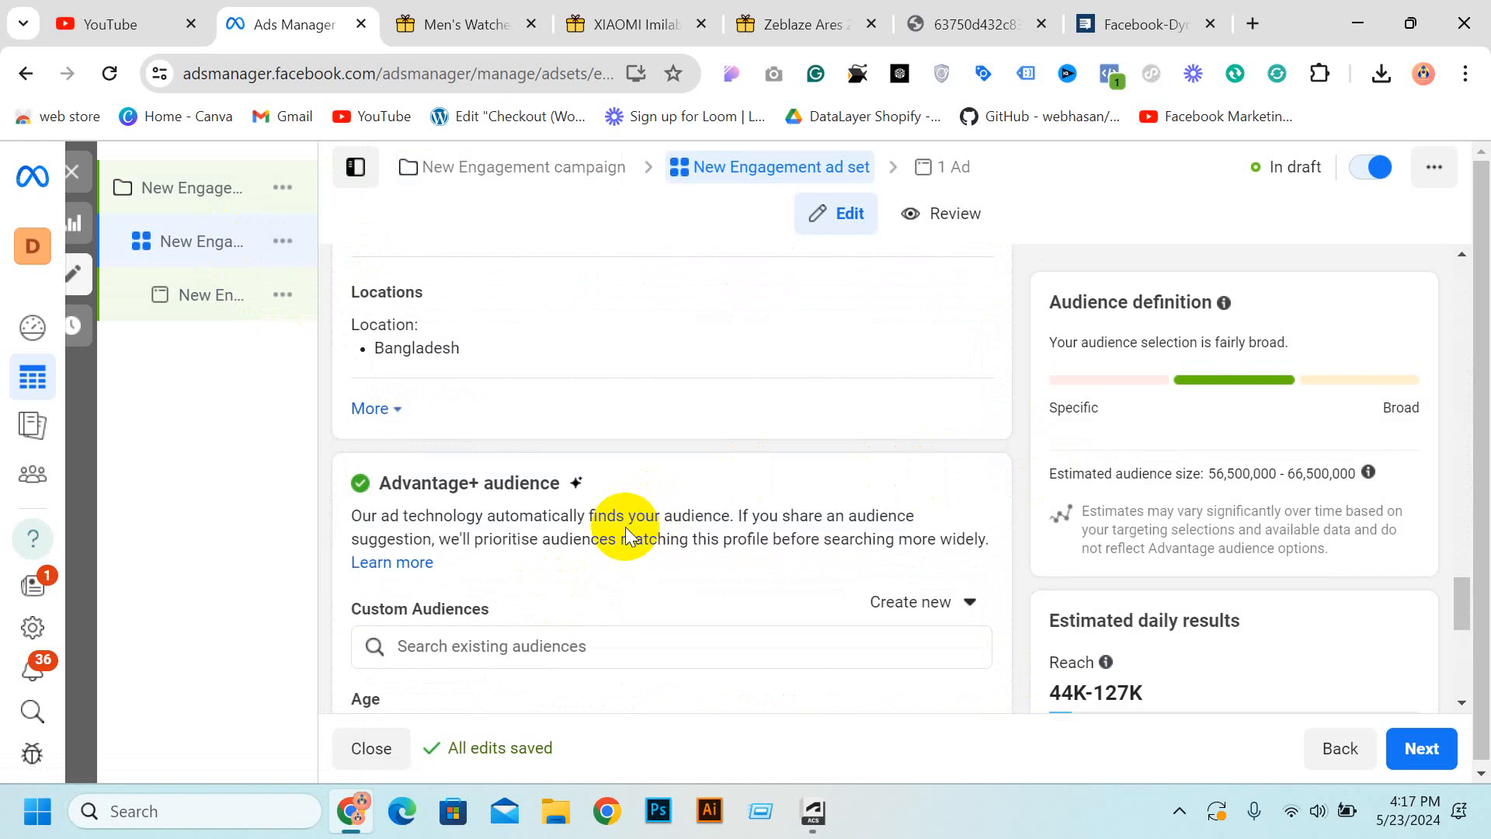
# Check the existing lookalike and custom audiences selectable for the ad set and the options for creating a new one.
pyautogui.scroll(-2, 613, 513)
pyautogui.click(549, 540)
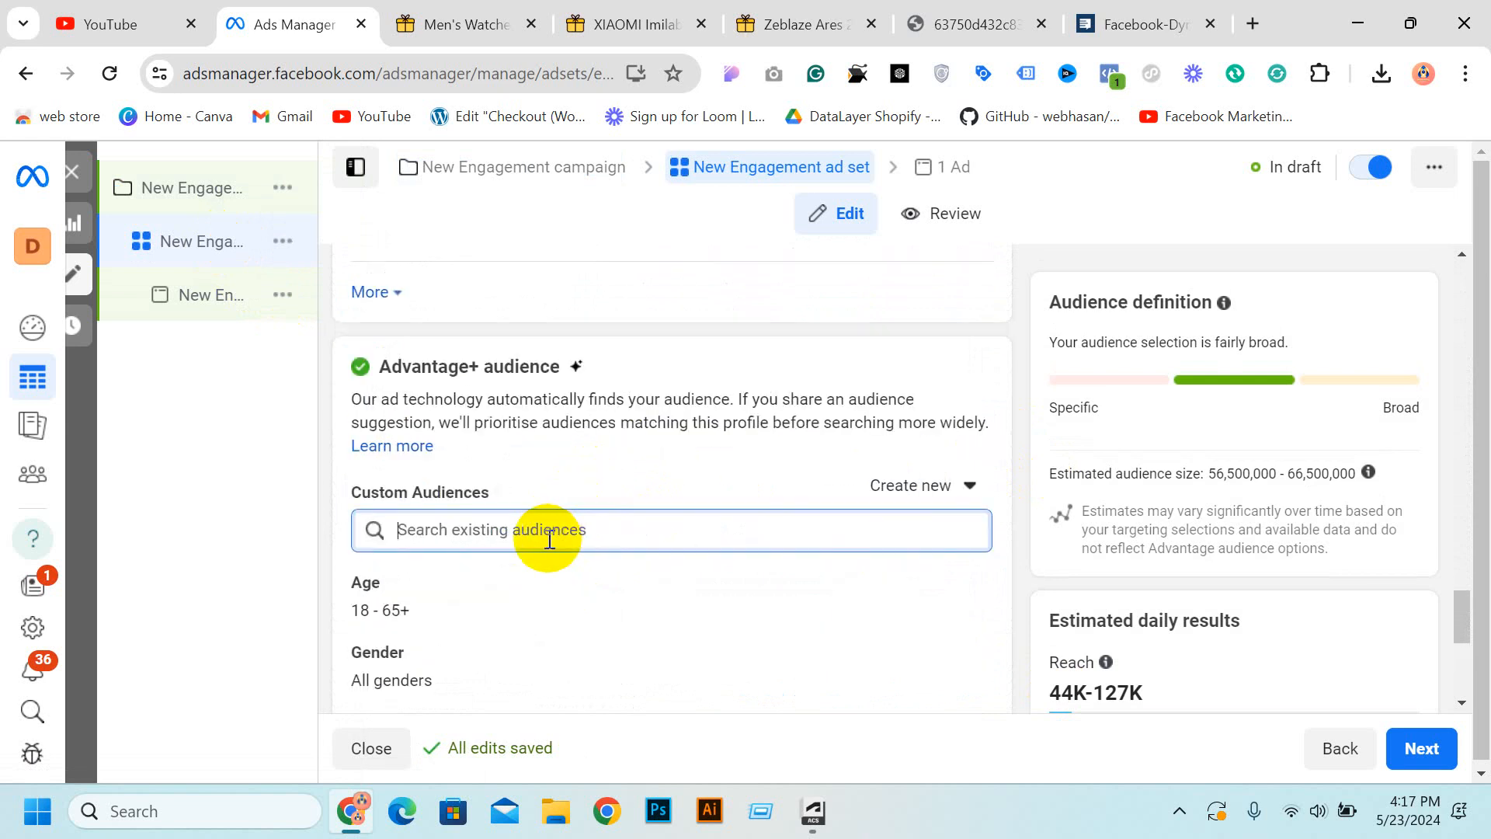
pyautogui.click(475, 596)
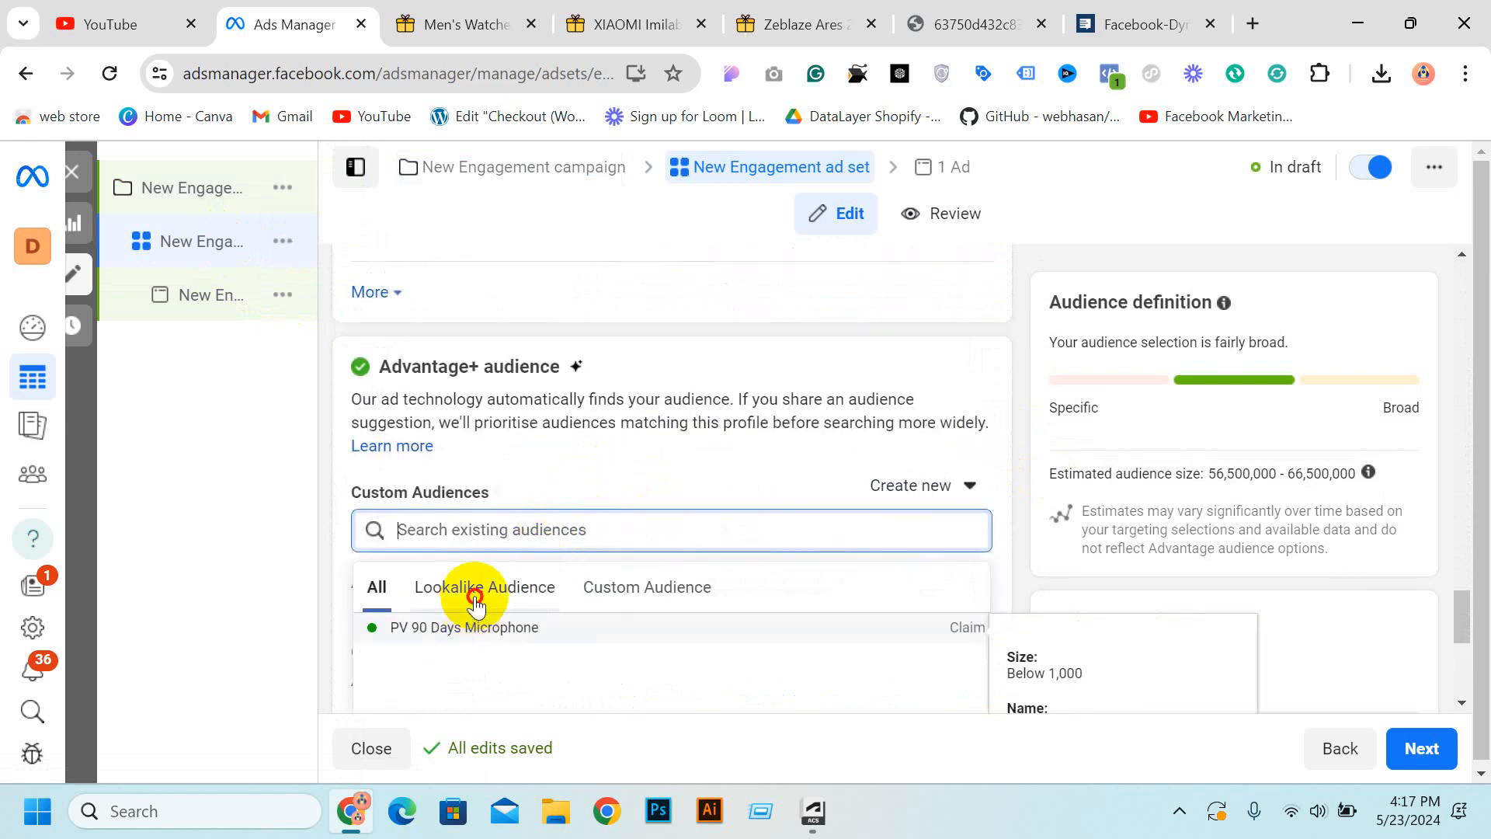
pyautogui.click(624, 598)
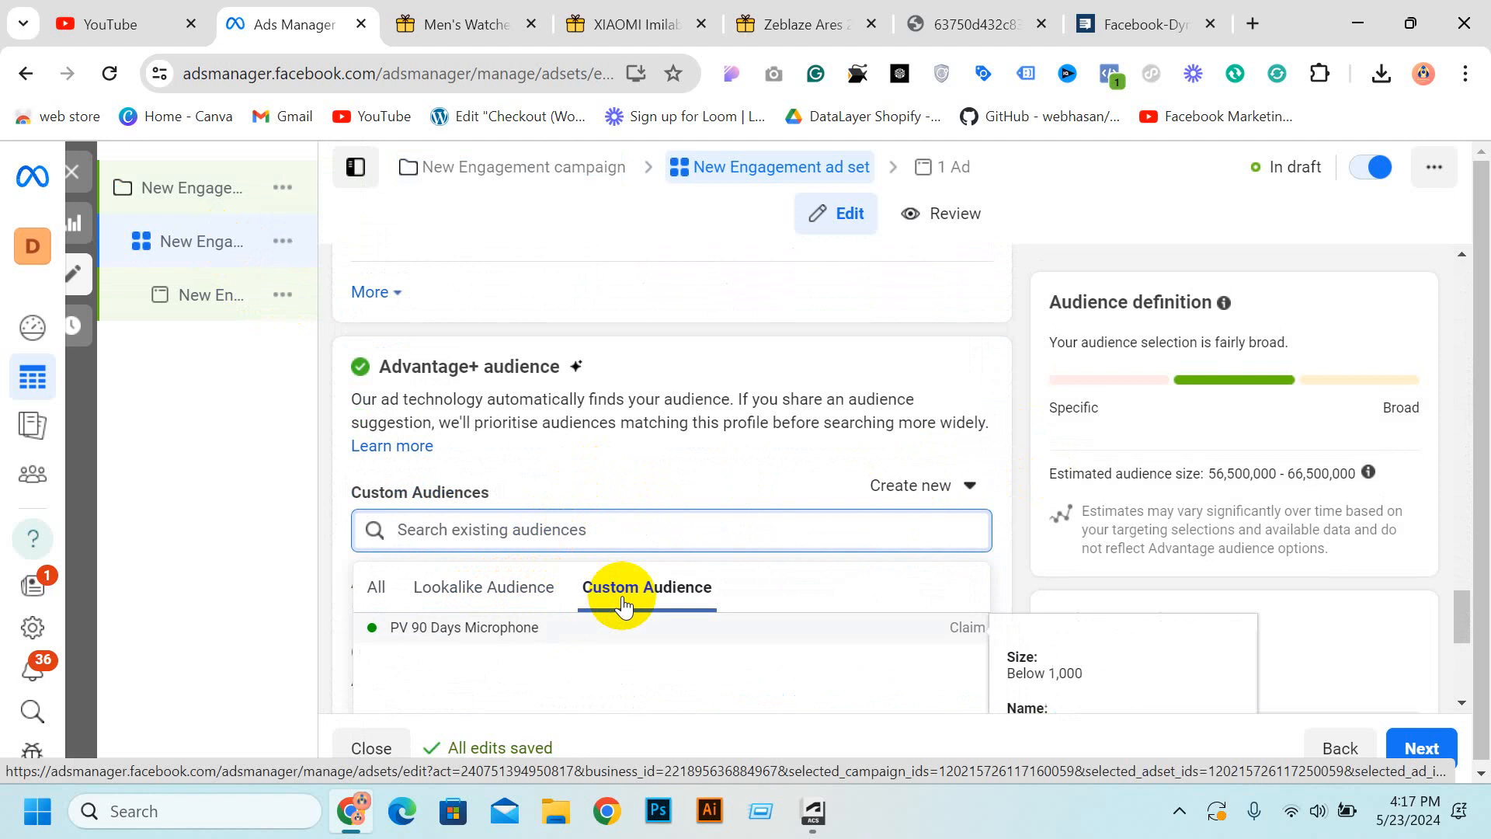
pyautogui.scroll(-3, 748, 542)
pyautogui.click(1093, 345)
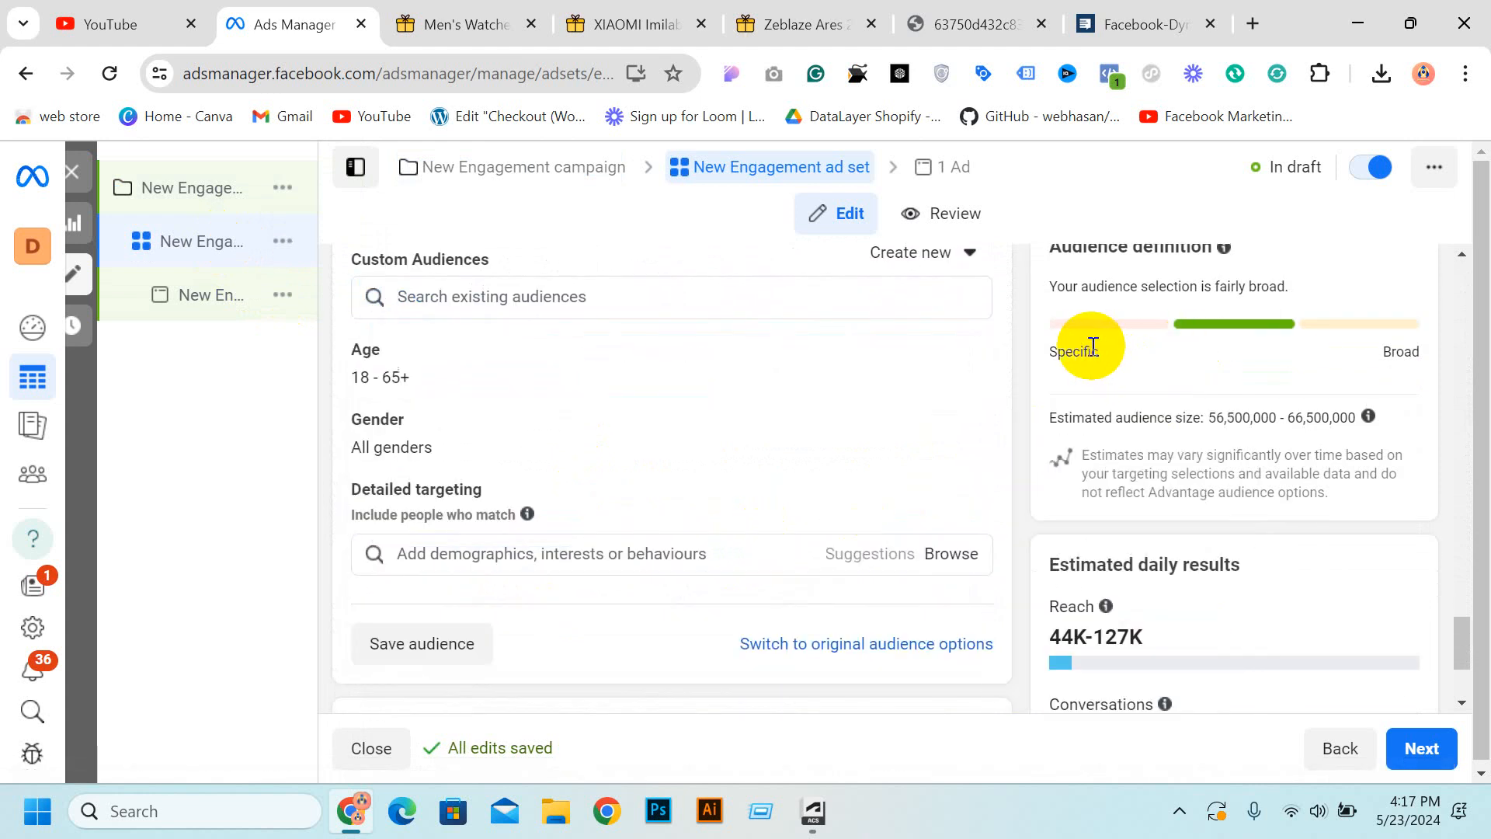
pyautogui.click(970, 256)
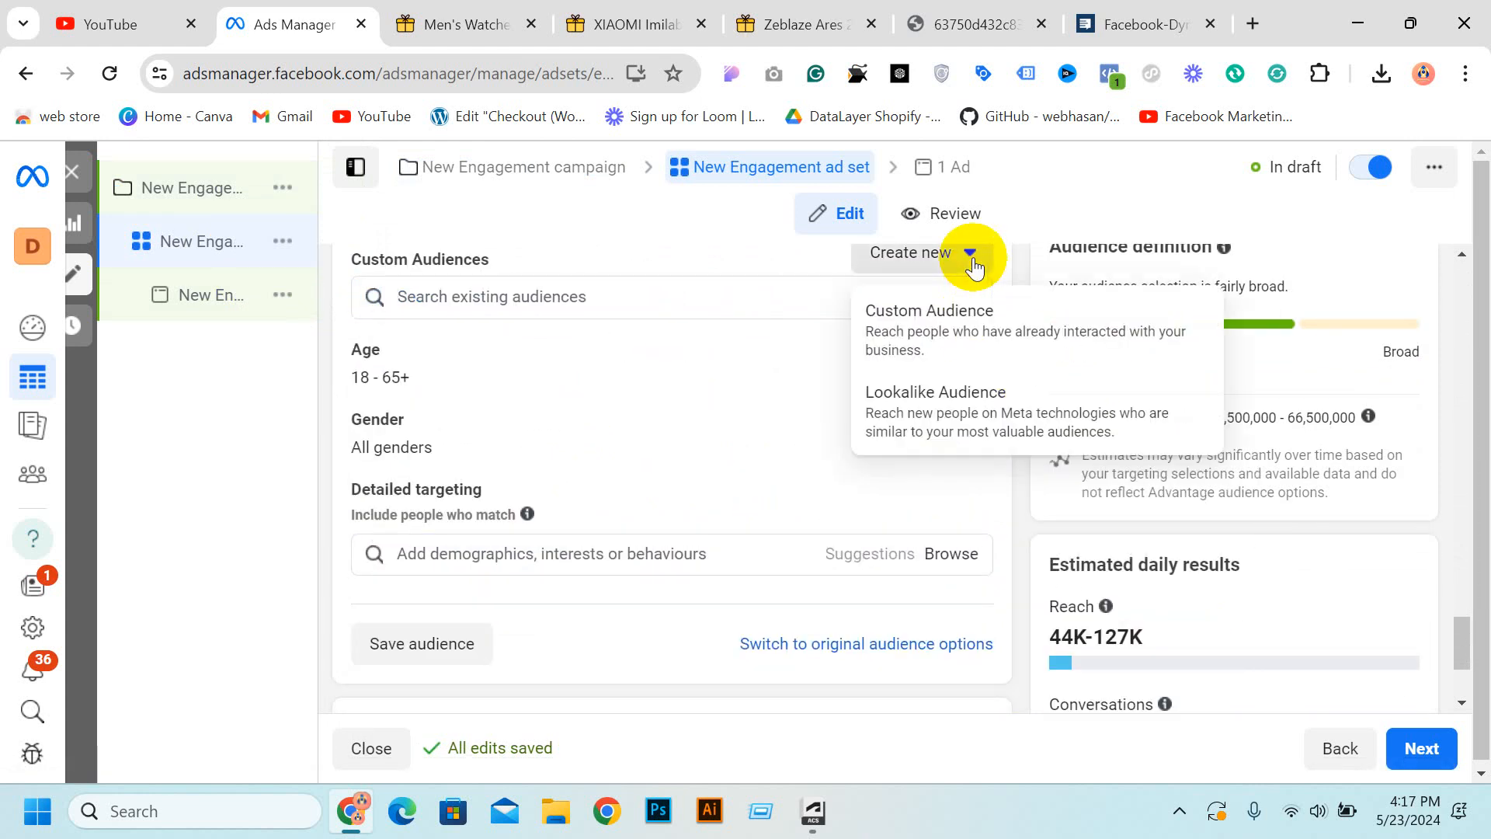
pyautogui.click(970, 256)
pyautogui.scroll(-2, 762, 387)
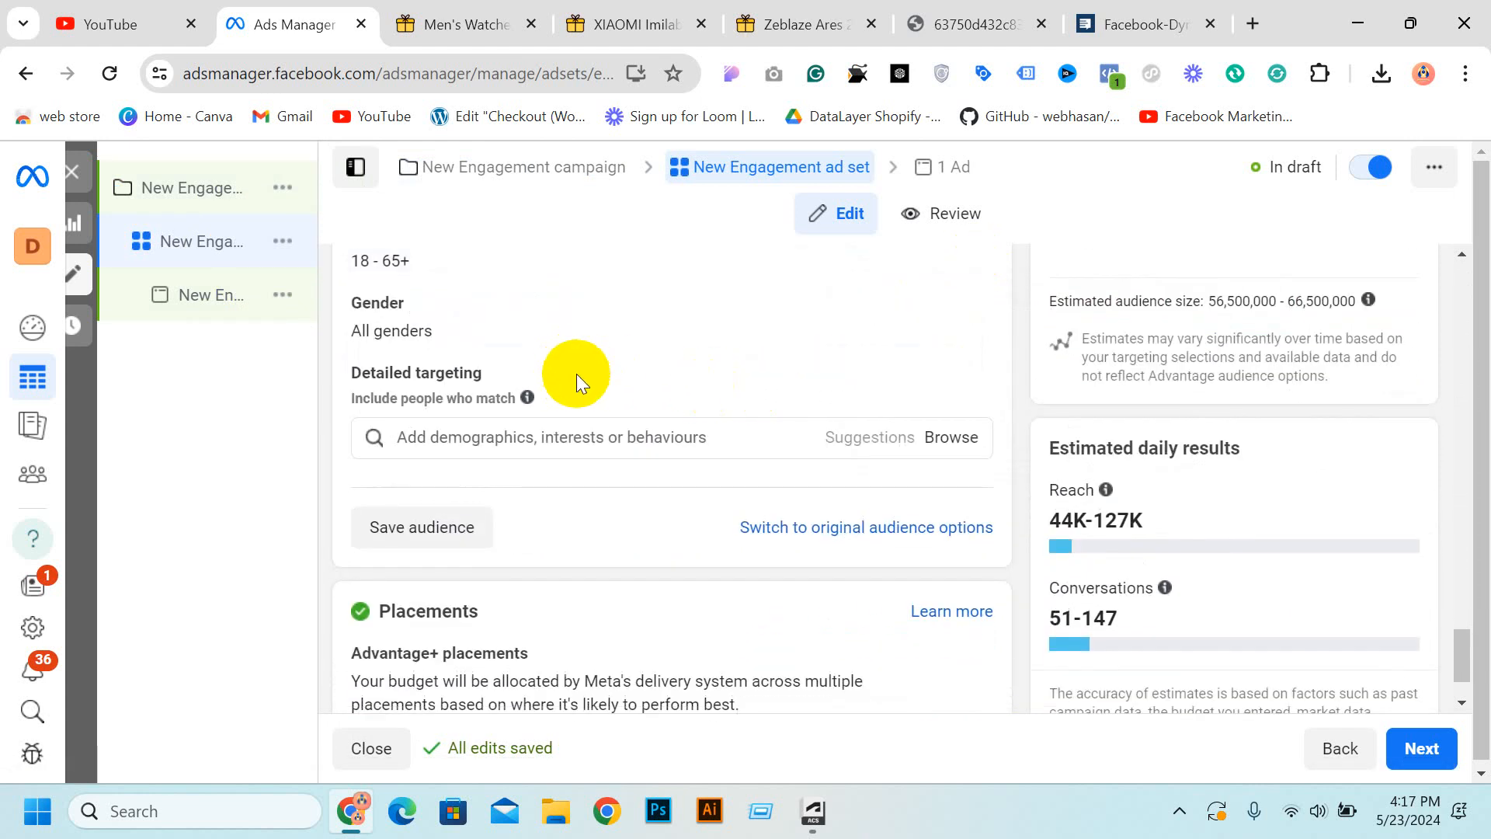
# Switch the ad set from Advantage+ audience to the original audience options and confirm using the original audience.
pyautogui.scroll(-2, 578, 388)
pyautogui.click(807, 436)
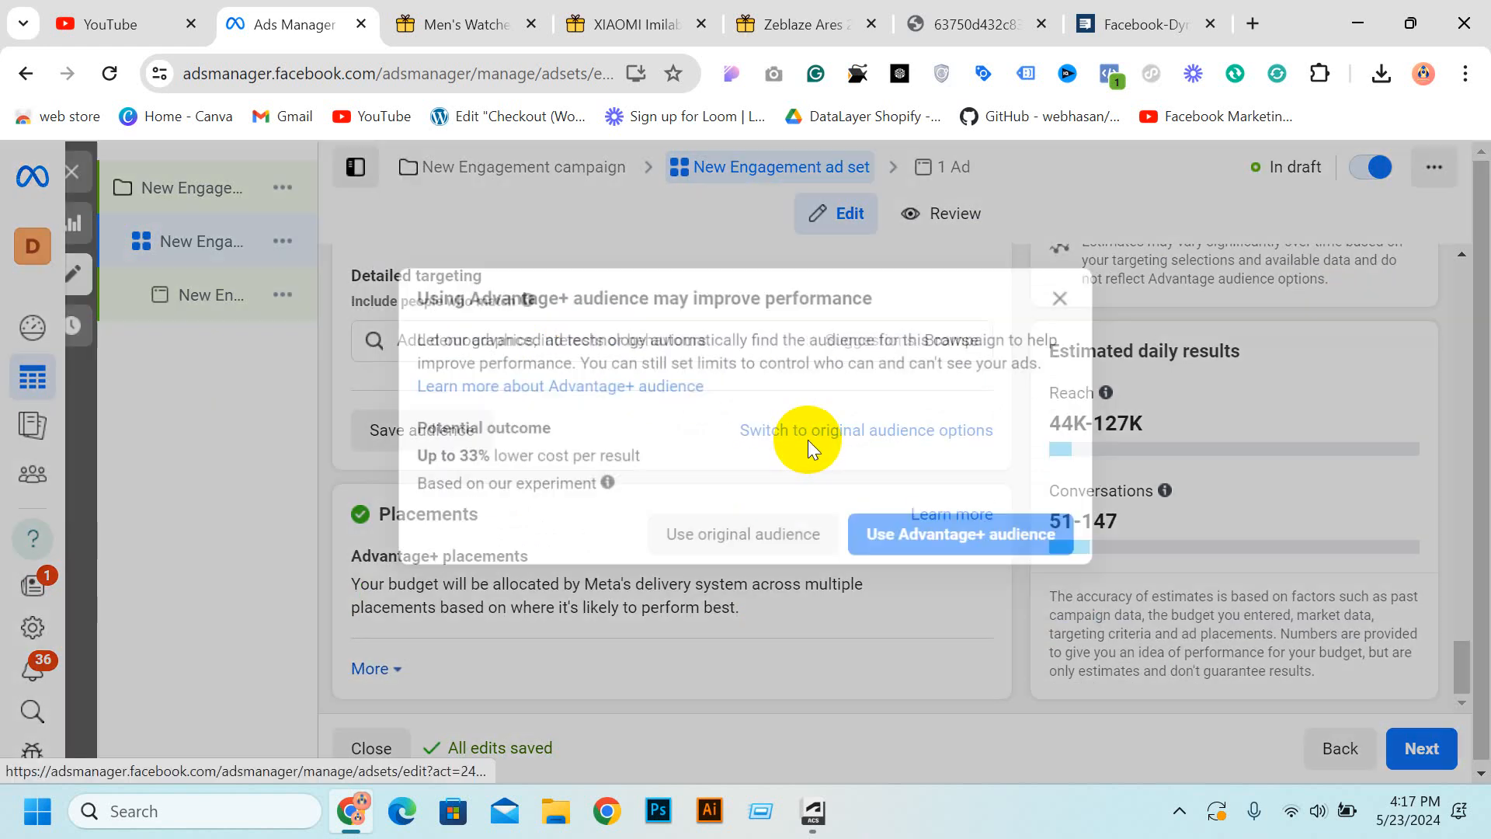
pyautogui.click(793, 544)
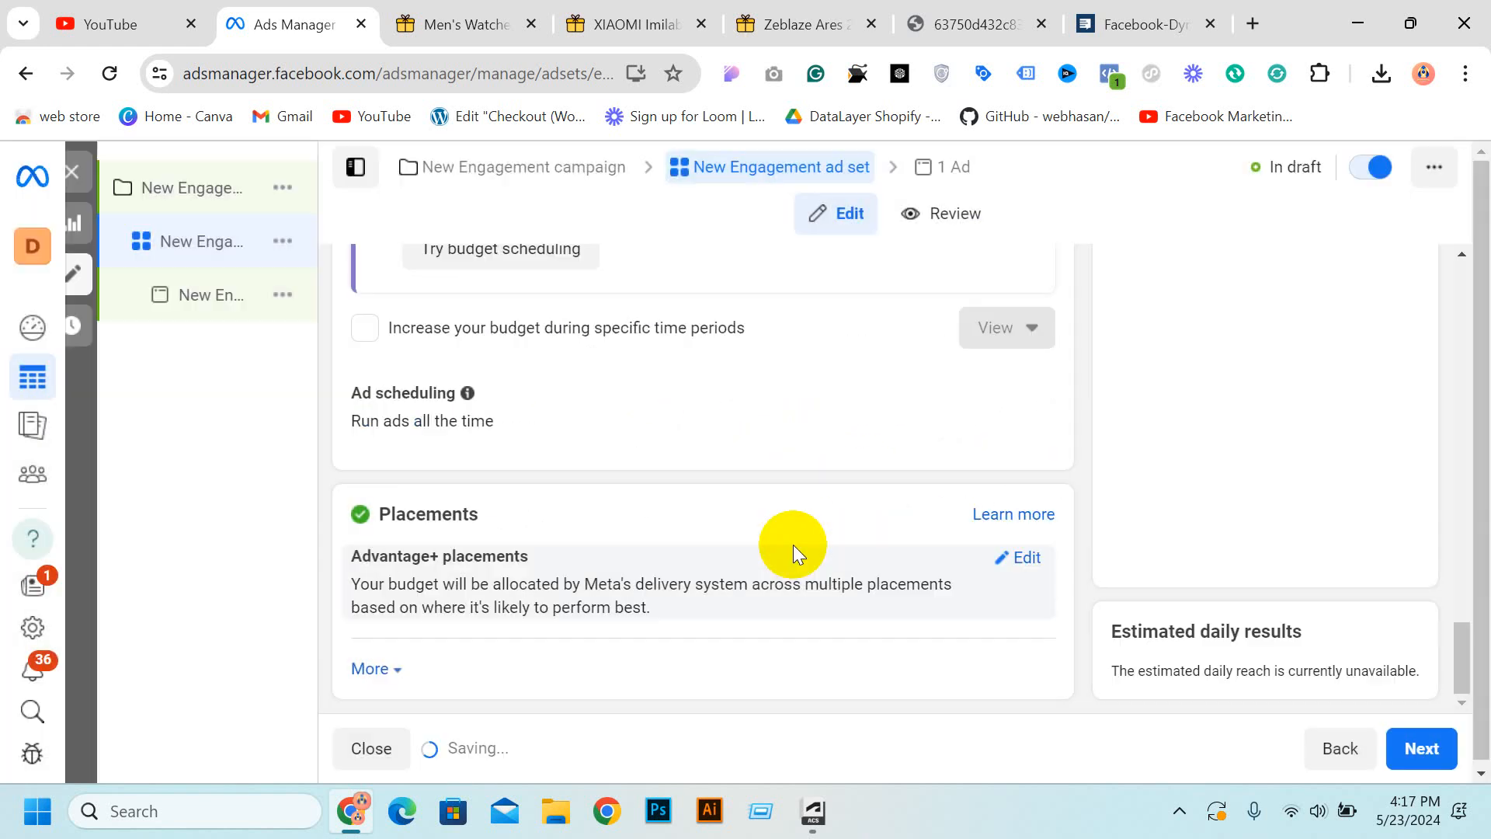
# Apply the saved audience "moon shop audience" to the New Engagement ad set.
pyautogui.scroll(-3, 840, 493)
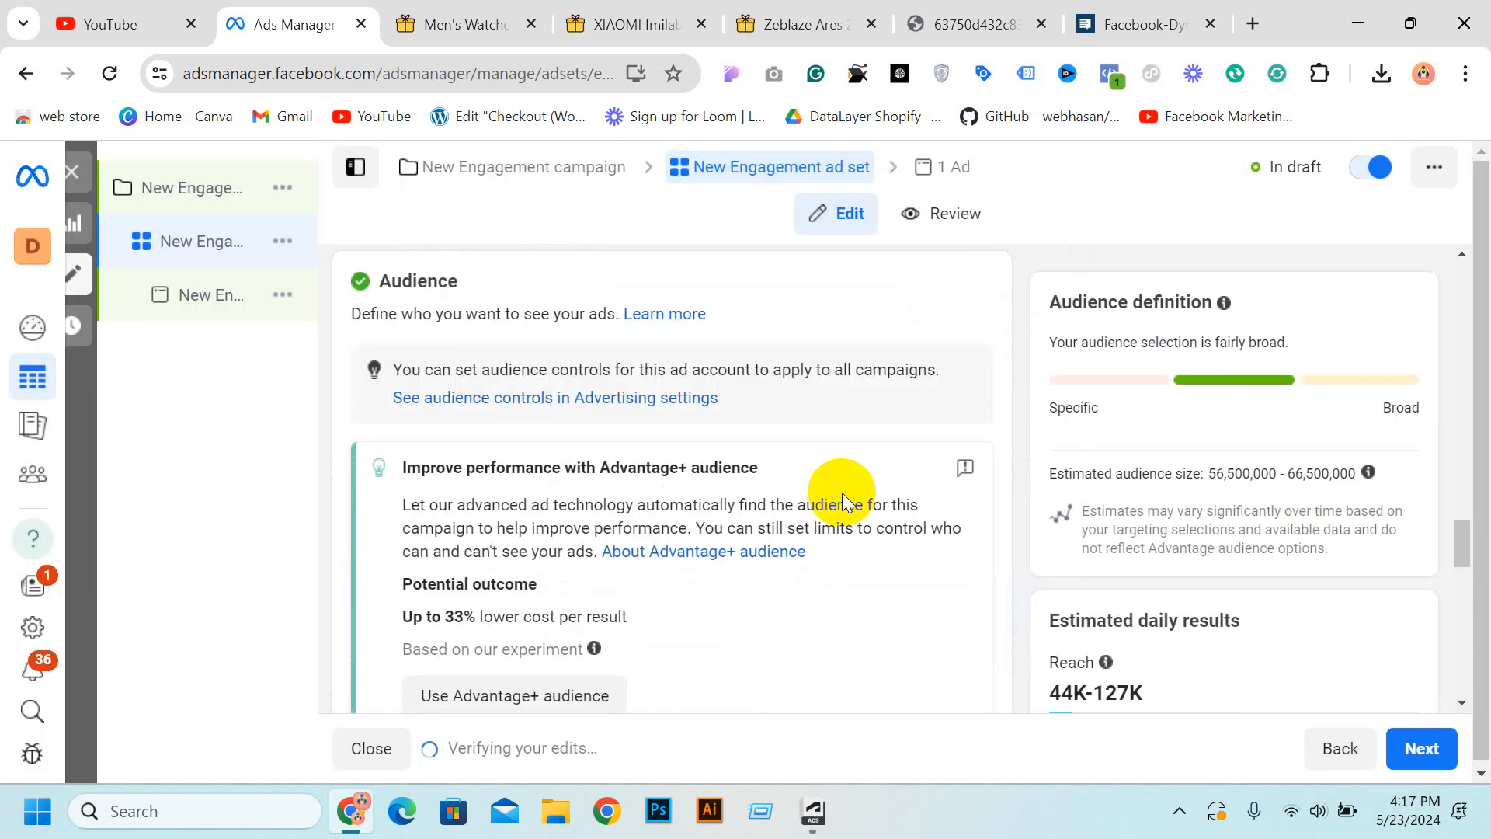
pyautogui.scroll(10, 842, 493)
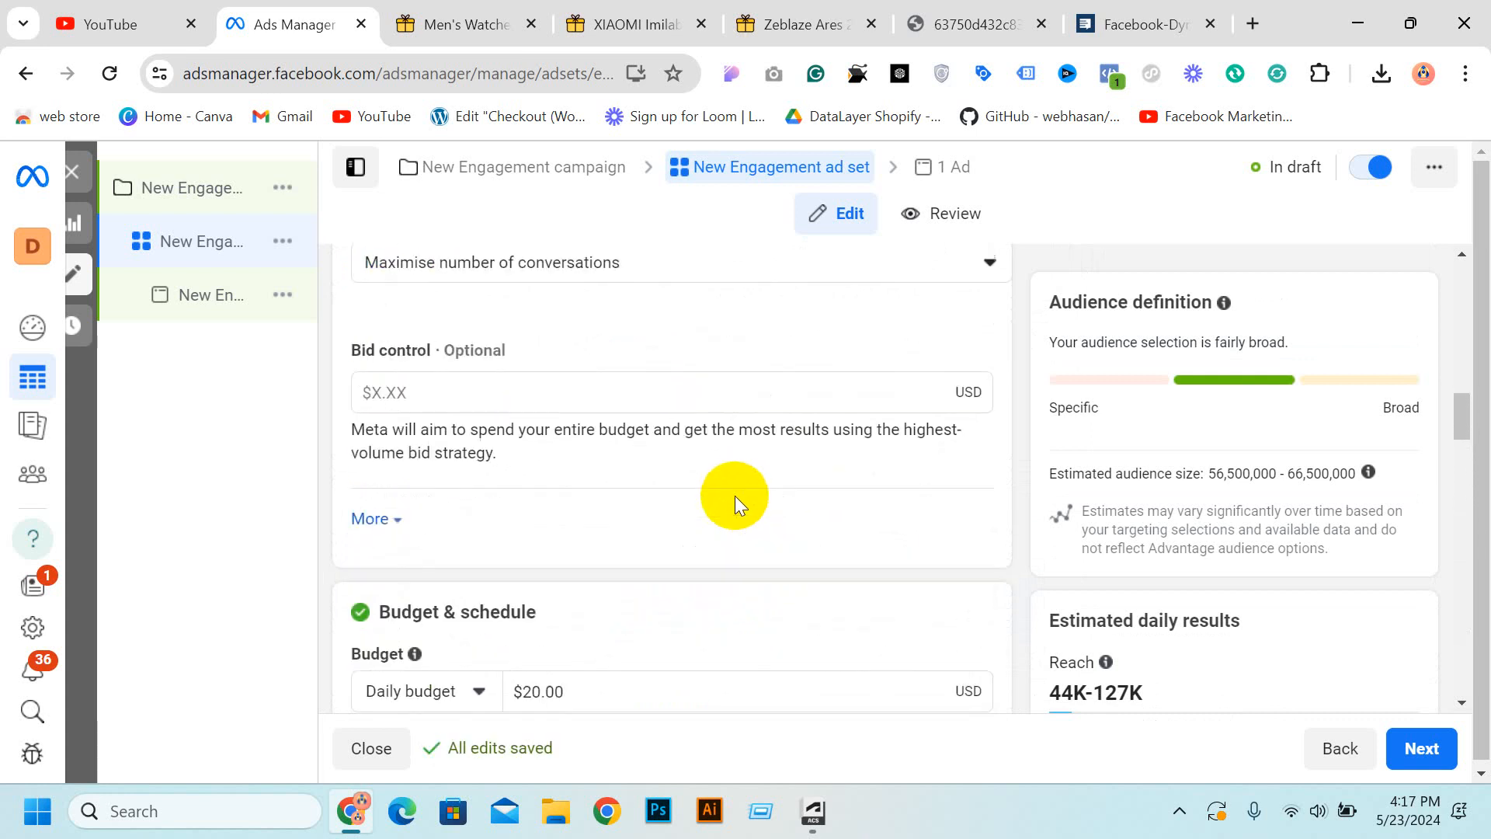
pyautogui.scroll(10, 735, 495)
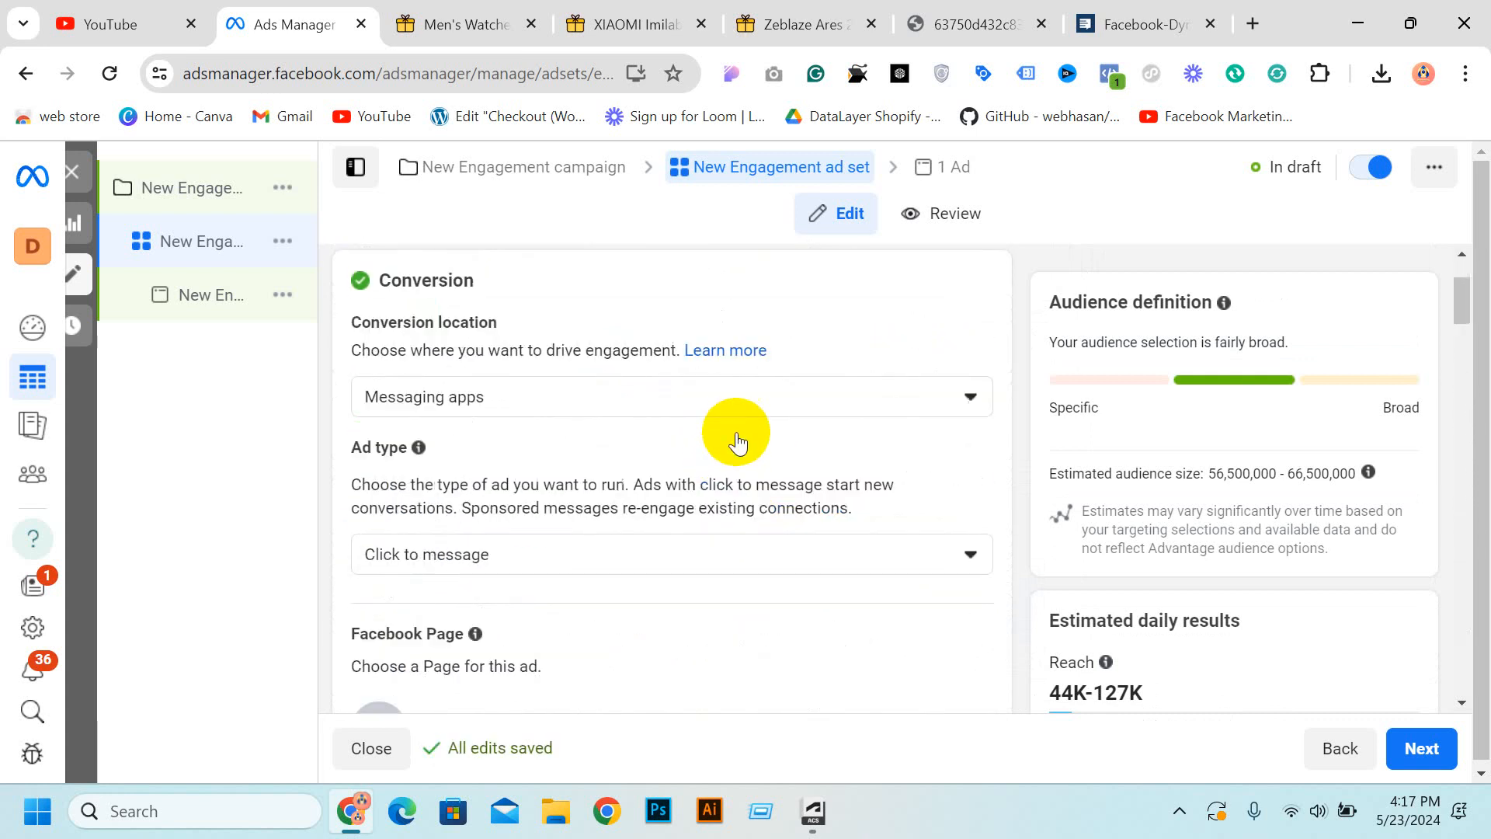
pyautogui.scroll(-15, 738, 441)
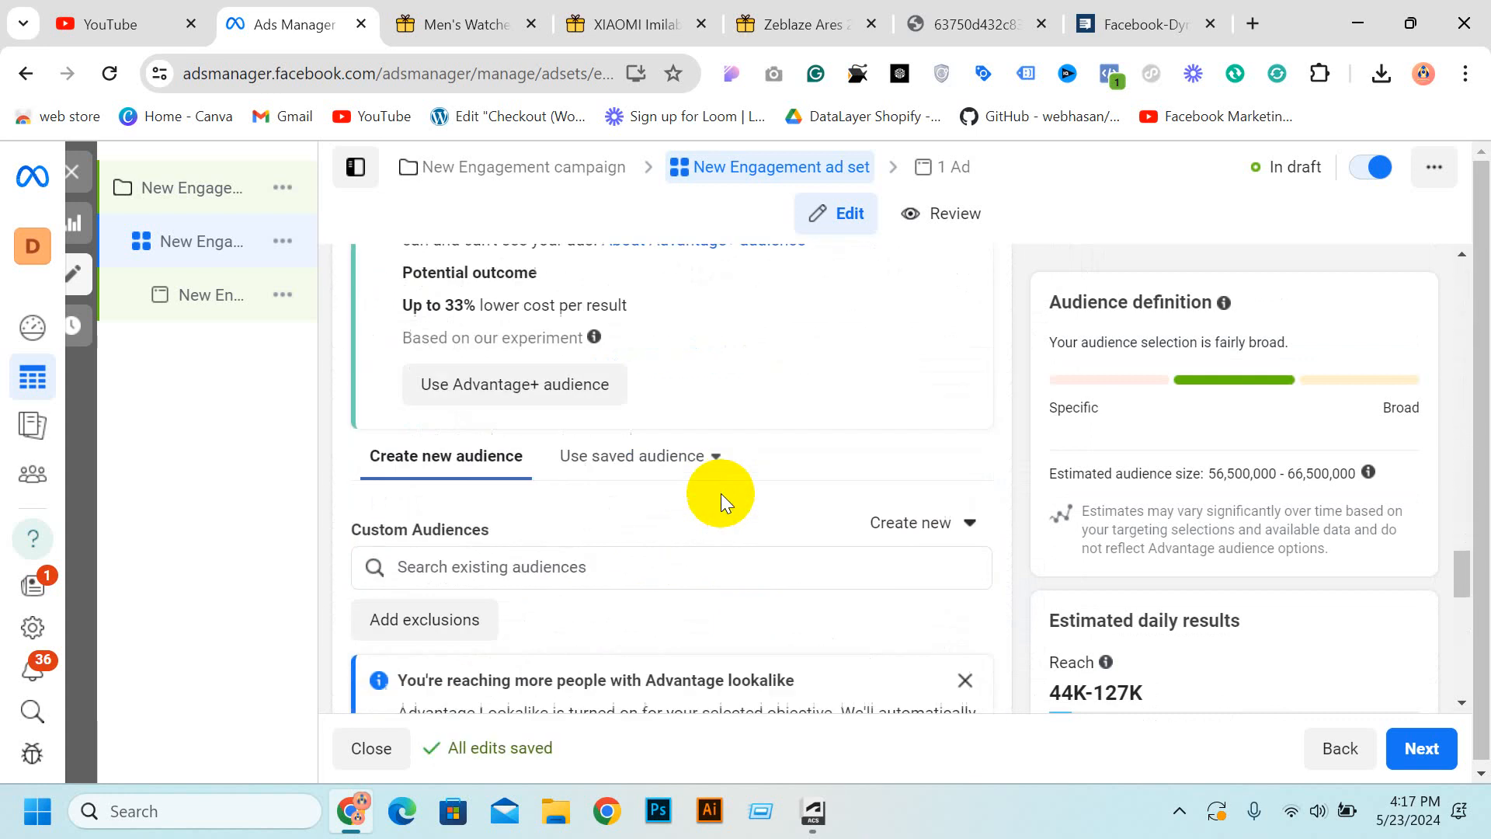
pyautogui.scroll(-3, 721, 492)
pyautogui.scroll(3, 716, 491)
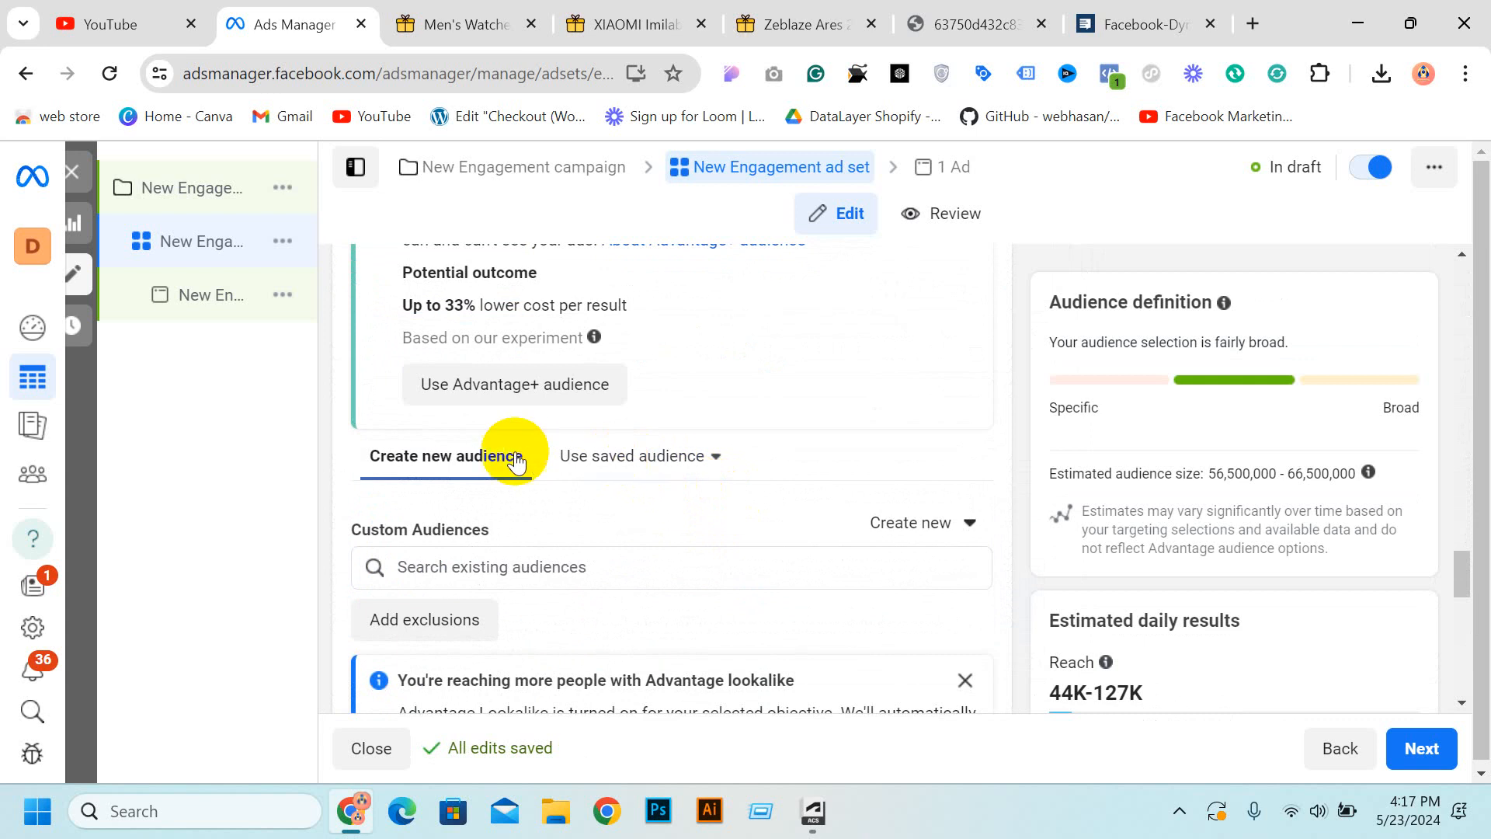
pyautogui.click(608, 461)
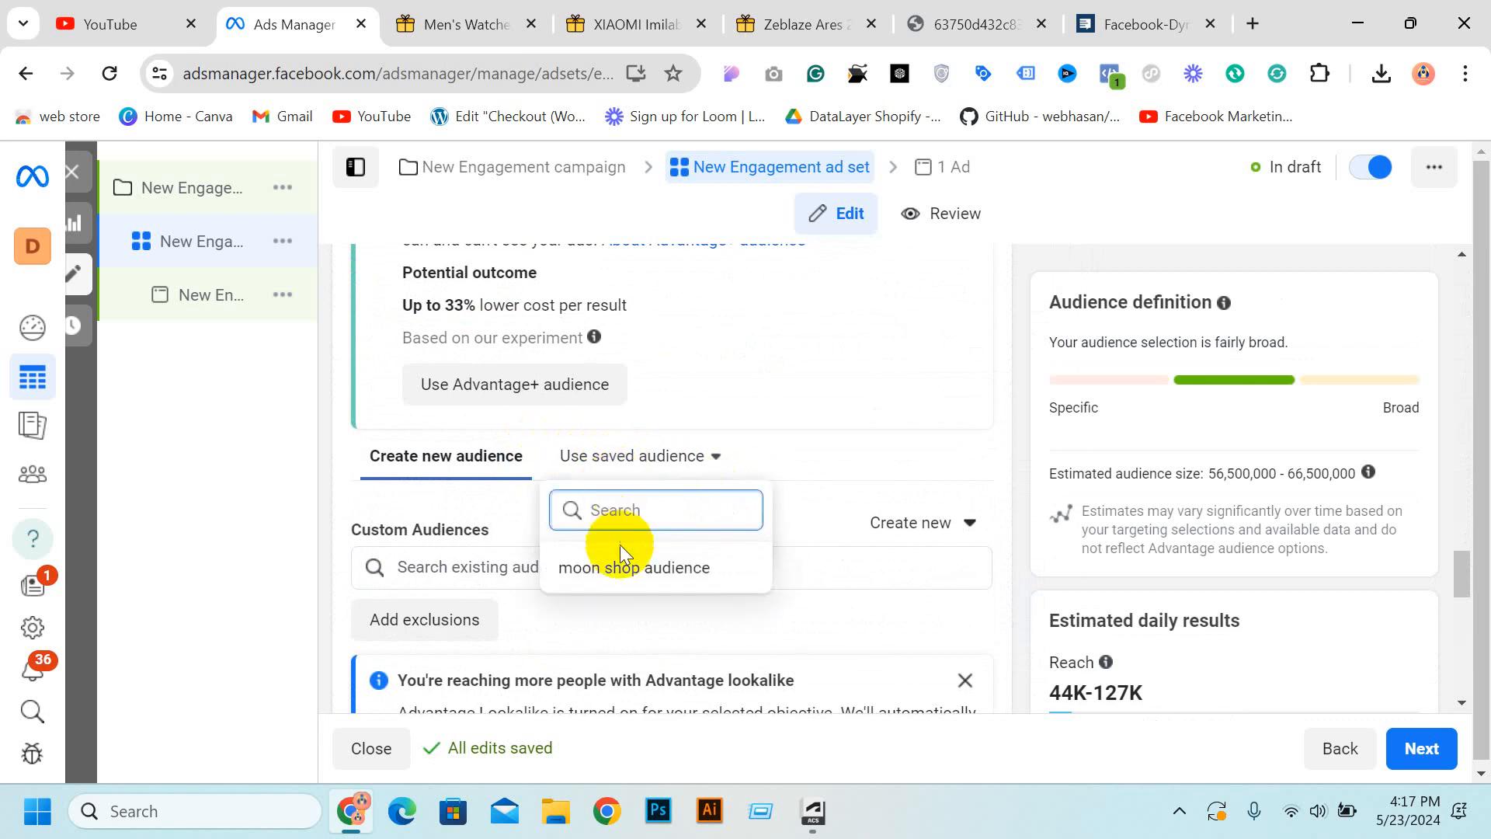
pyautogui.click(621, 568)
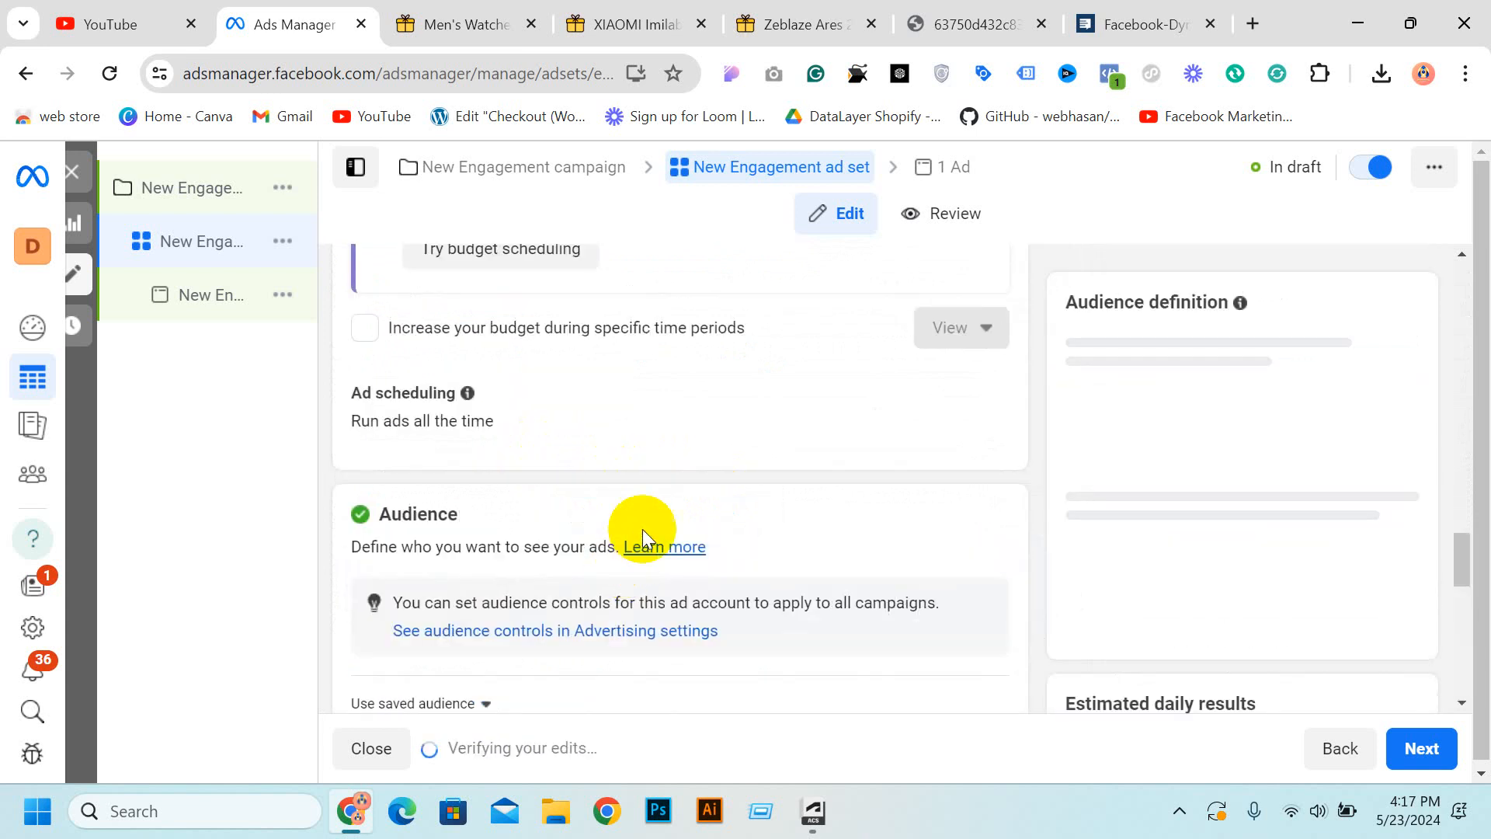
# Review the applied audience's location, age, gender and interests, along with the estimated daily results and placements.
pyautogui.scroll(-5, 886, 389)
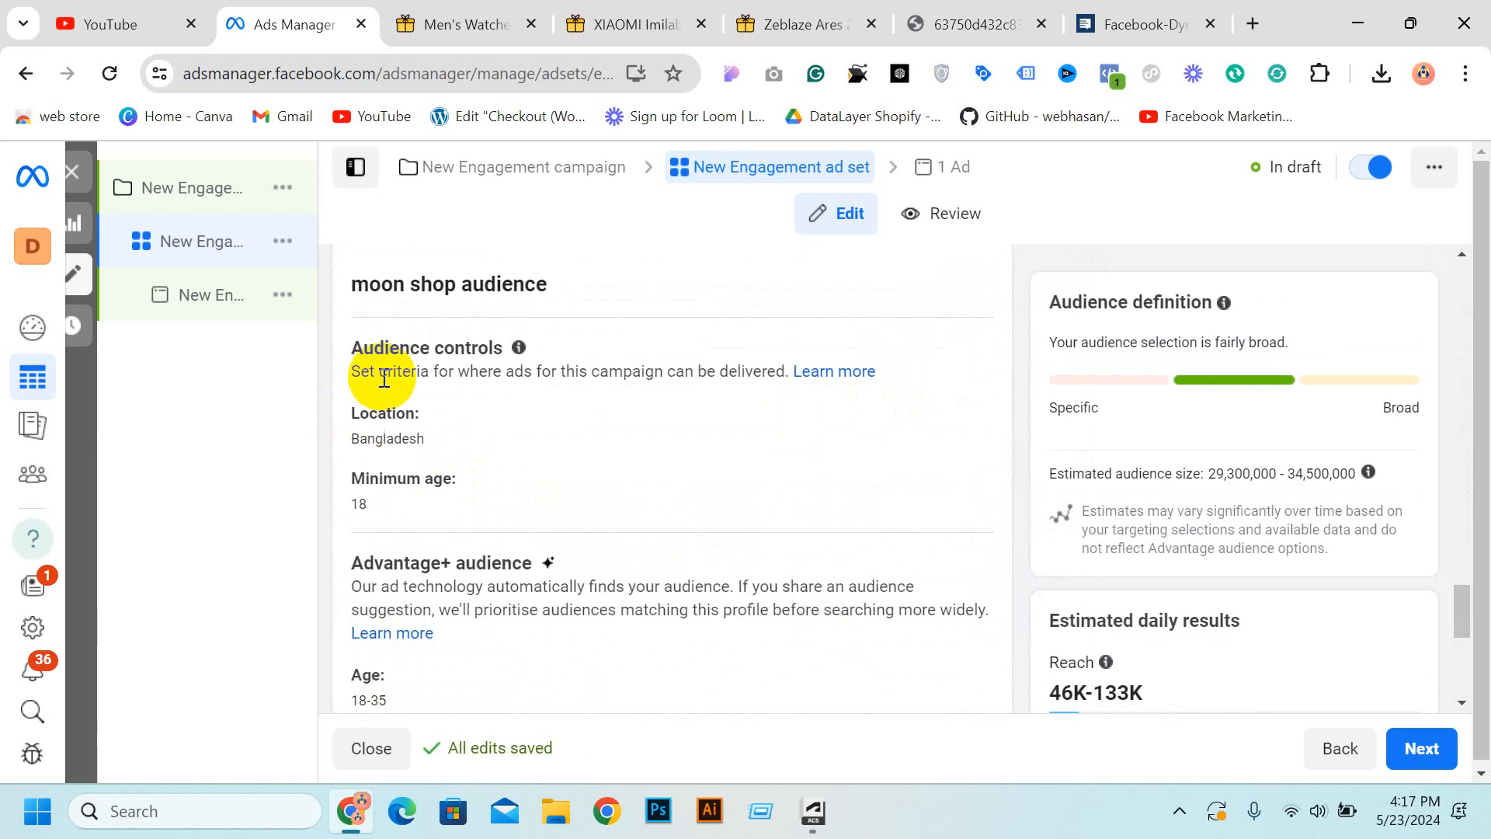
pyautogui.scroll(-1, 449, 400)
pyautogui.scroll(-2, 401, 398)
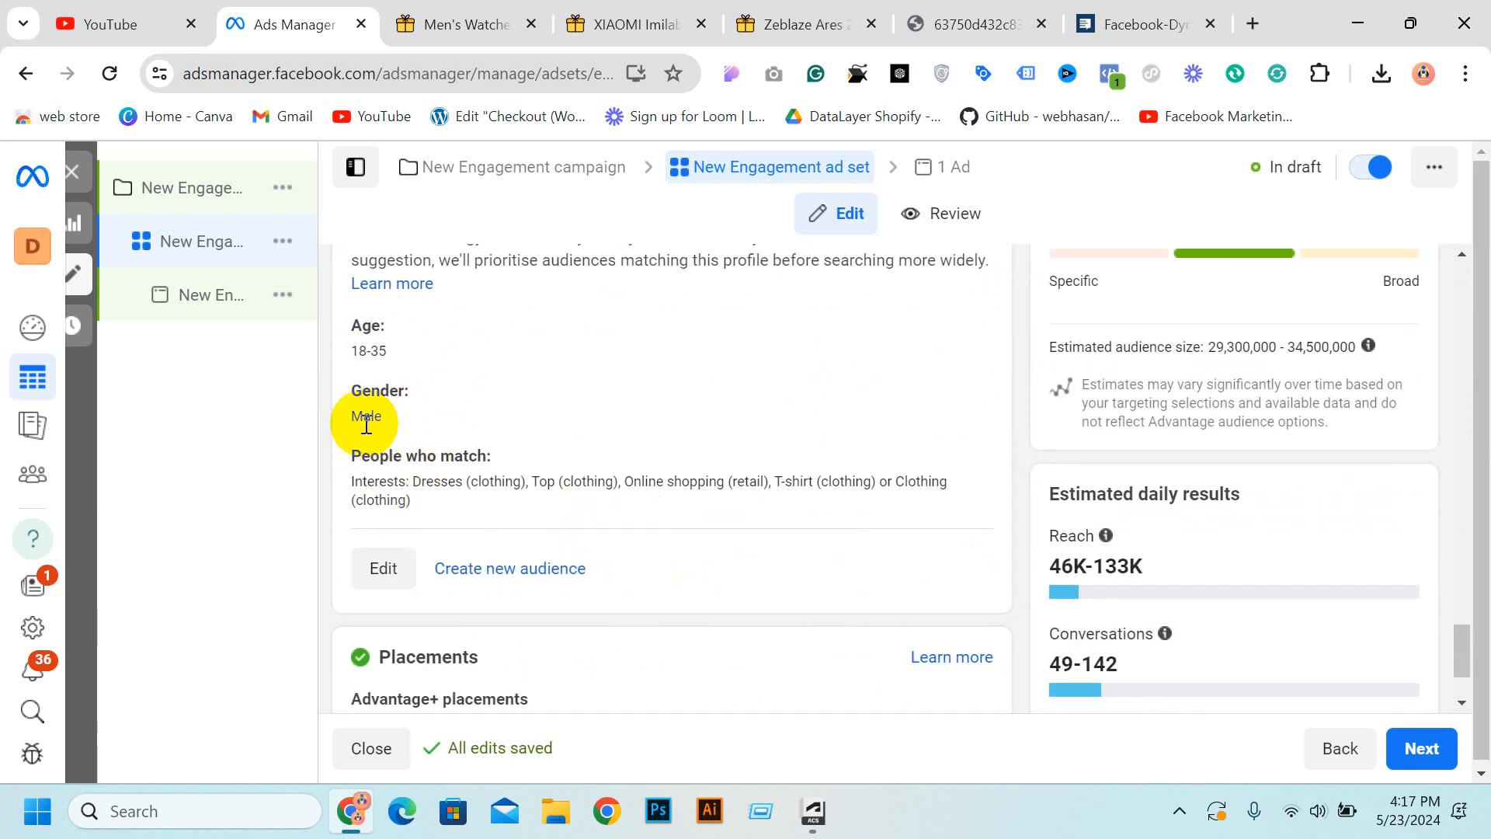
pyautogui.scroll(-1, 860, 472)
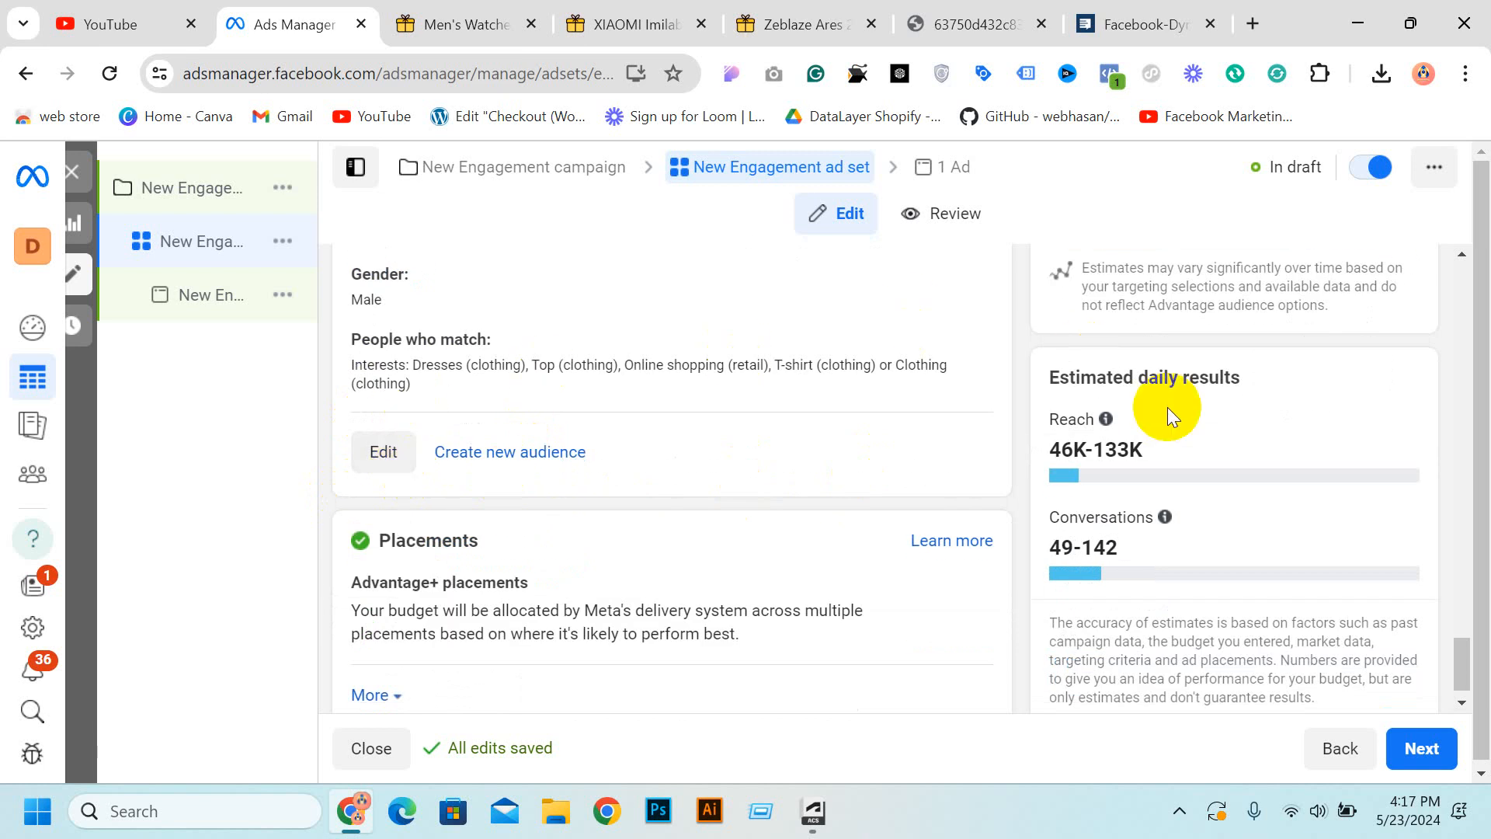
pyautogui.scroll(-1, 1187, 431)
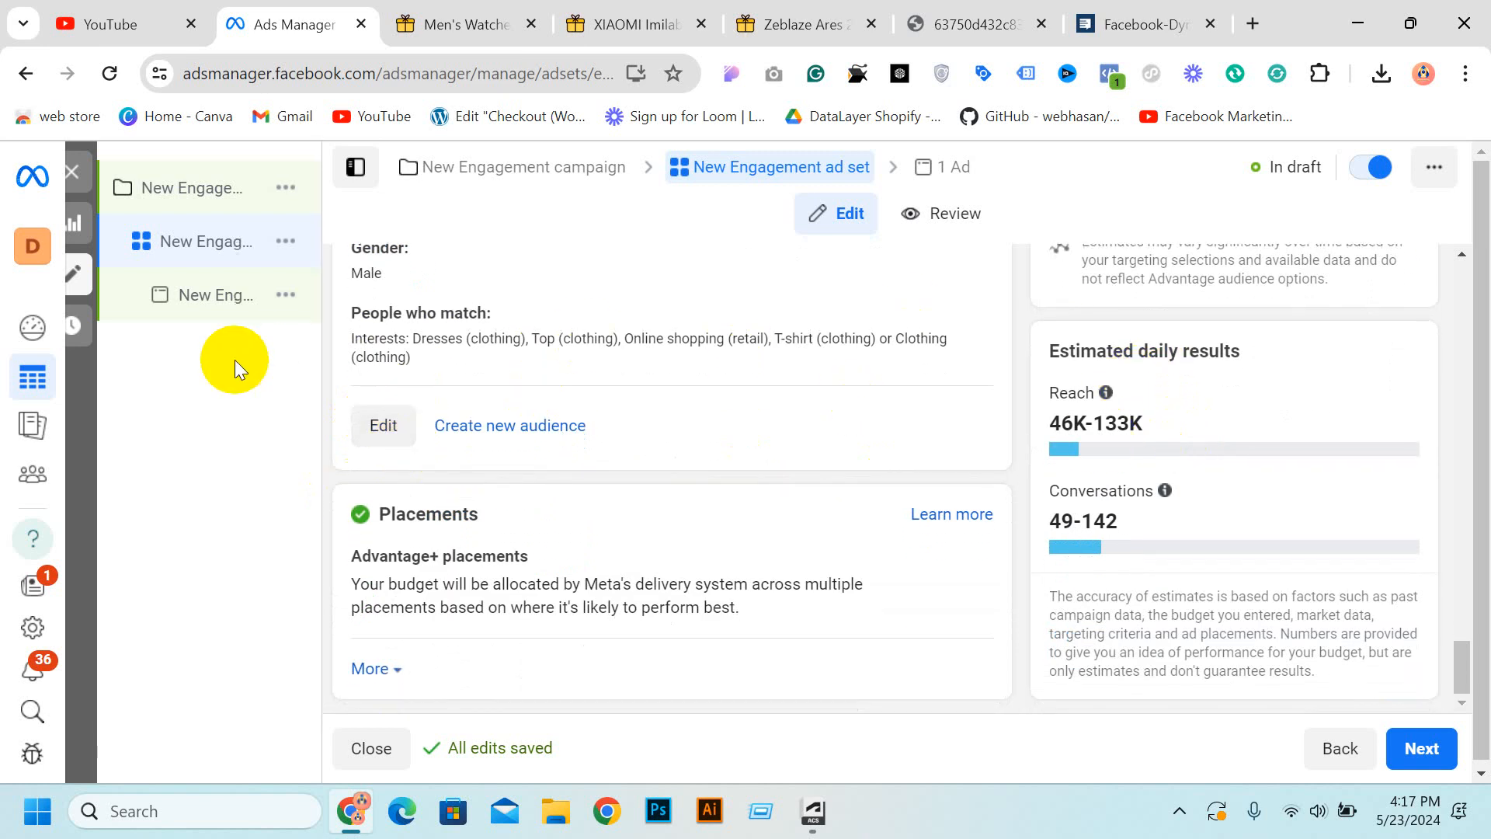
pyautogui.moveTo(235, 360)
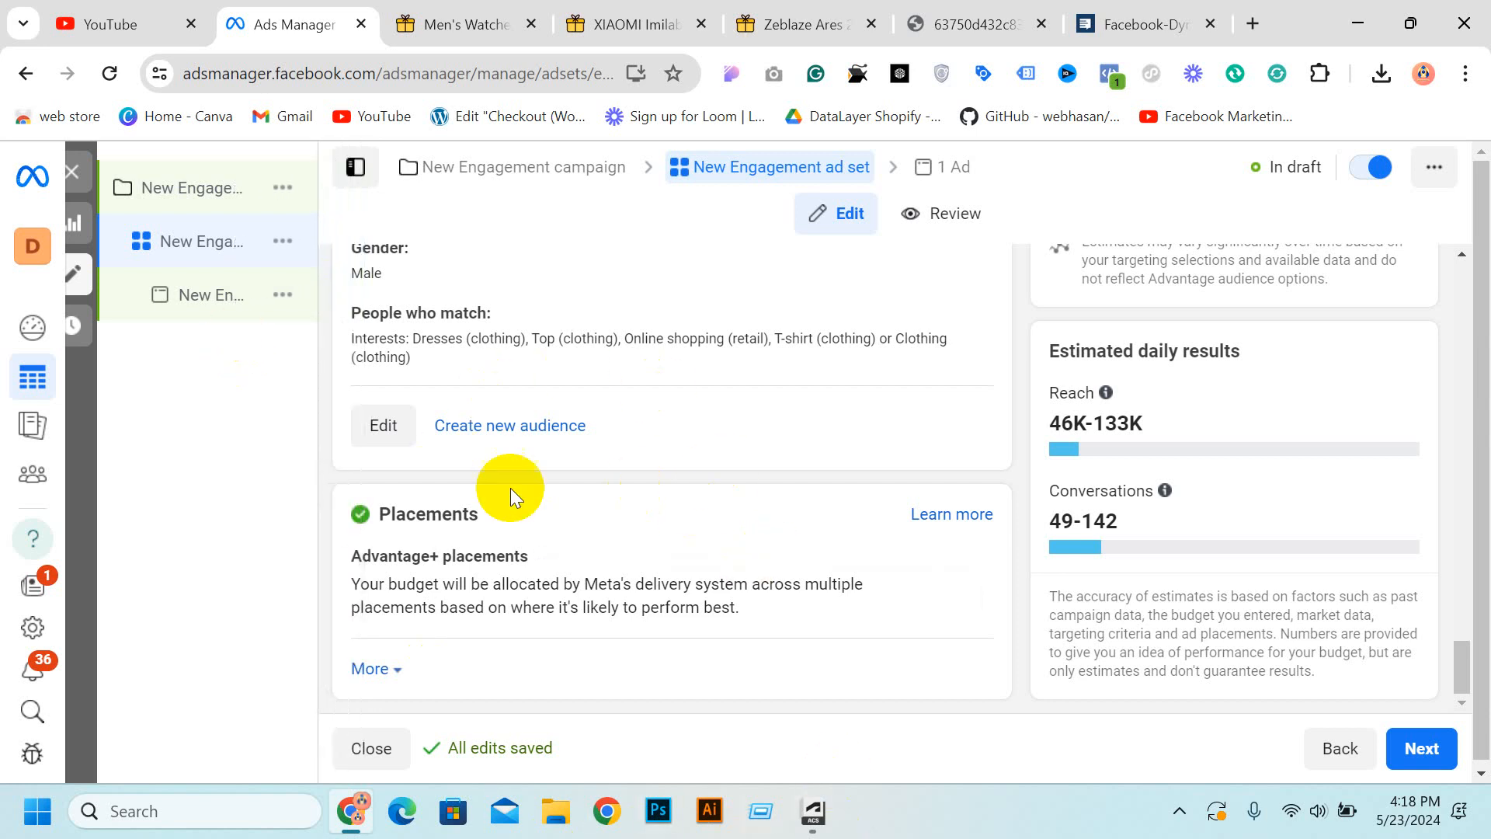
pyautogui.scroll(-1, 553, 554)
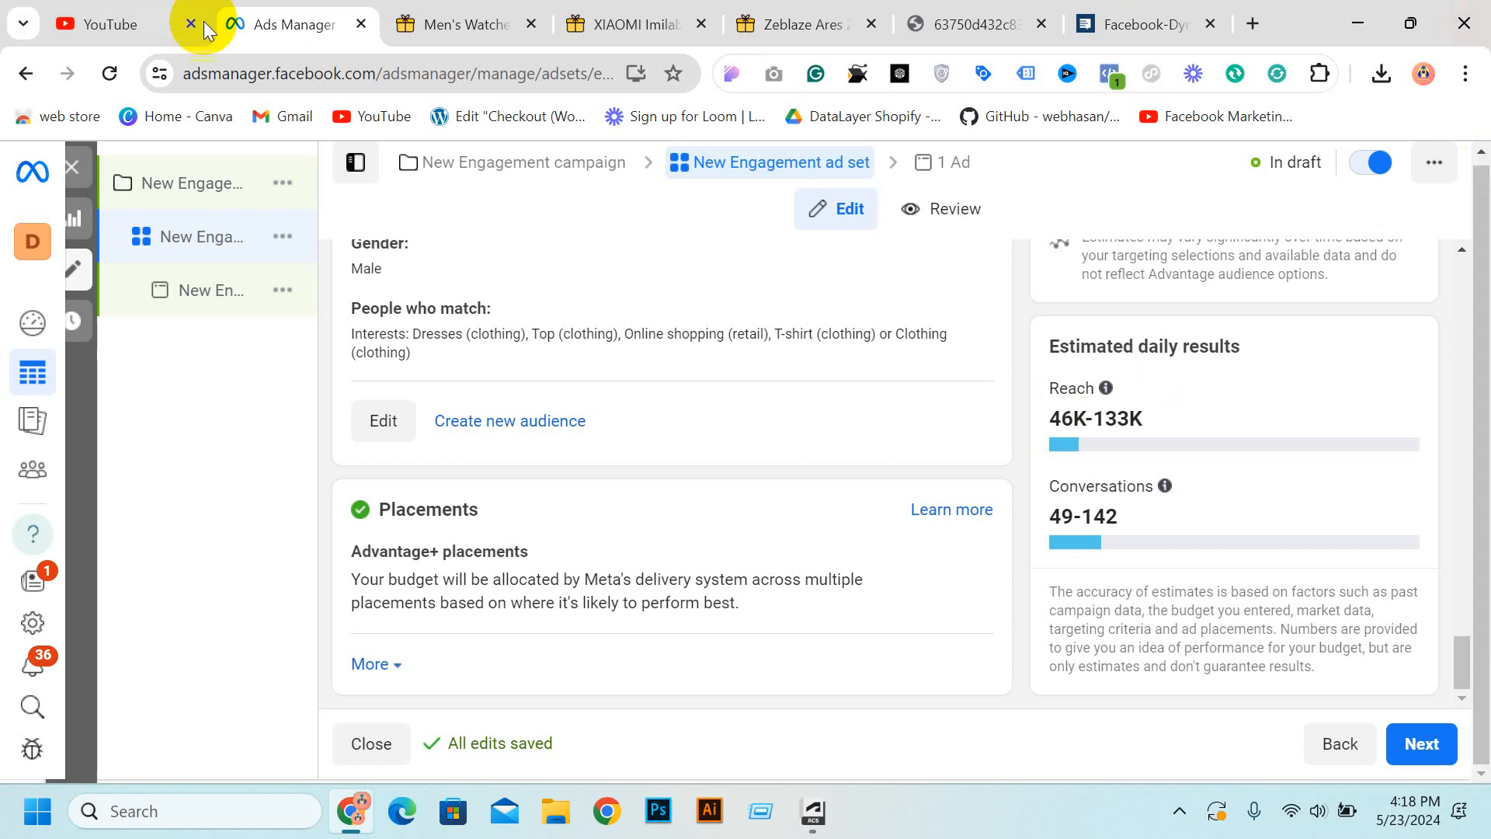
# Close the ad set editor and deselect the New Engagement ad set in the ad sets list.
pyautogui.click(73, 167)
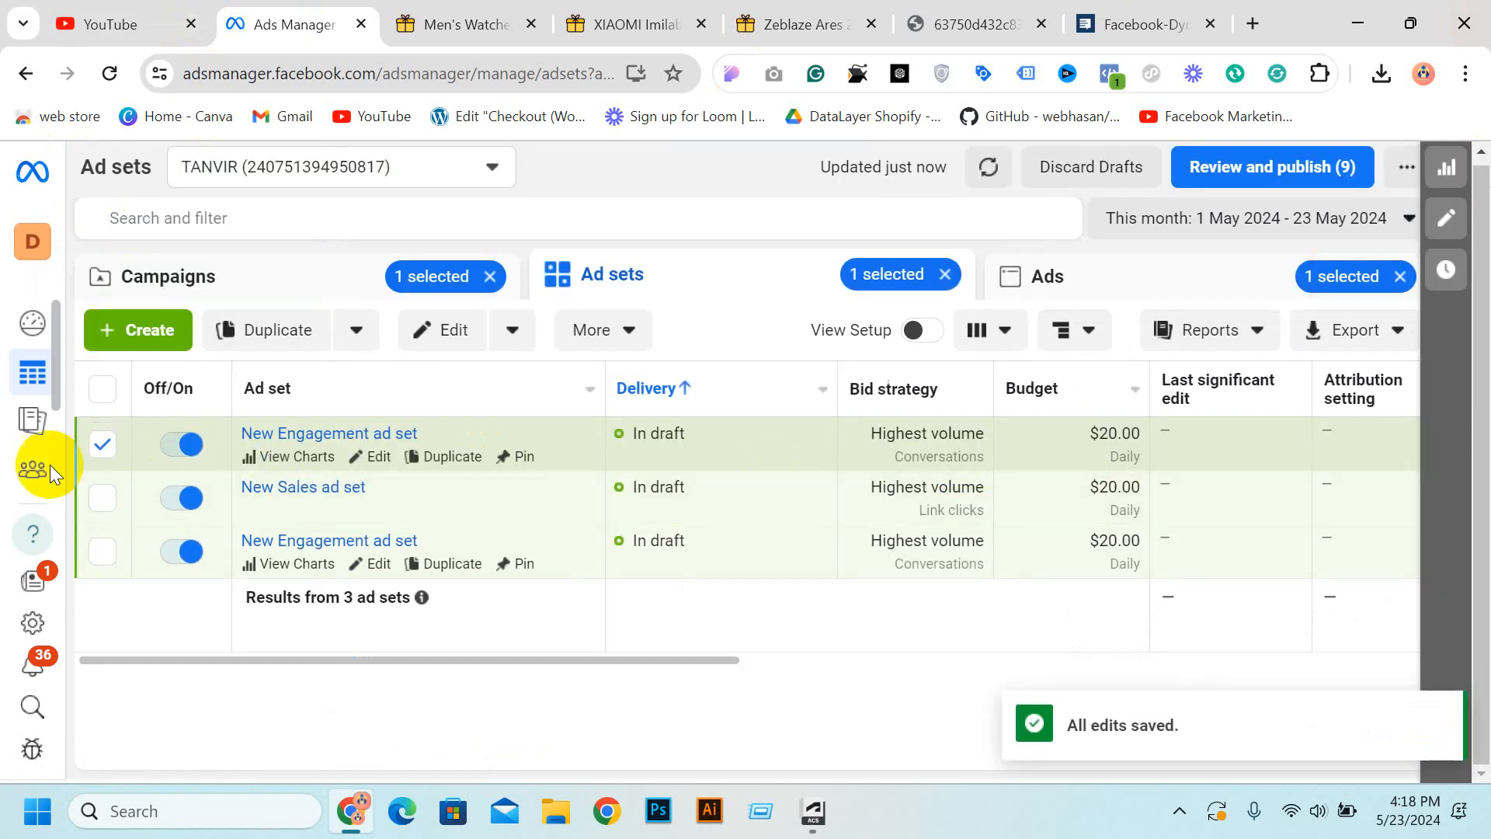
pyautogui.moveTo(92, 445)
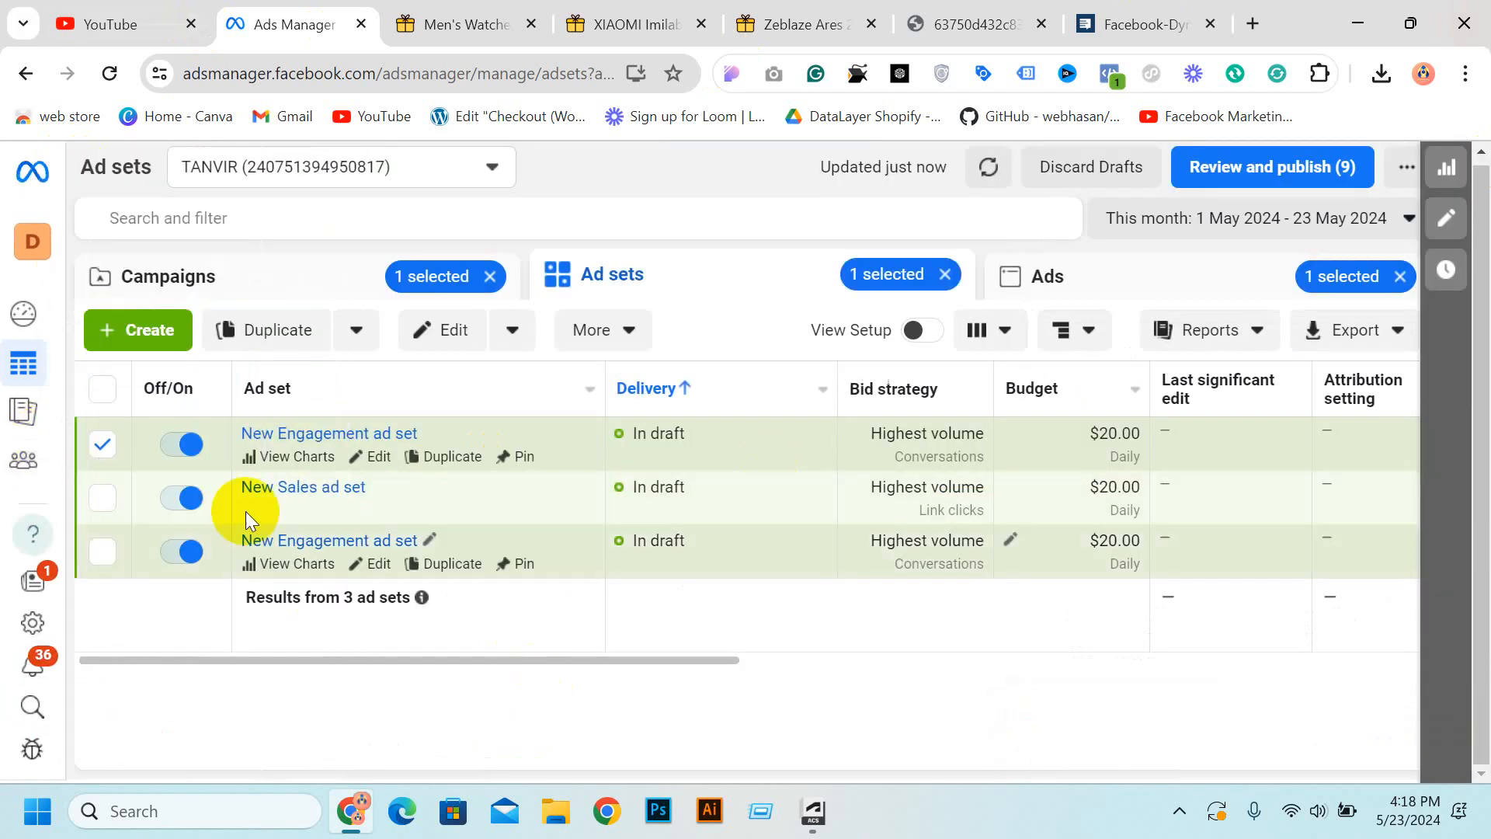
pyautogui.click(102, 444)
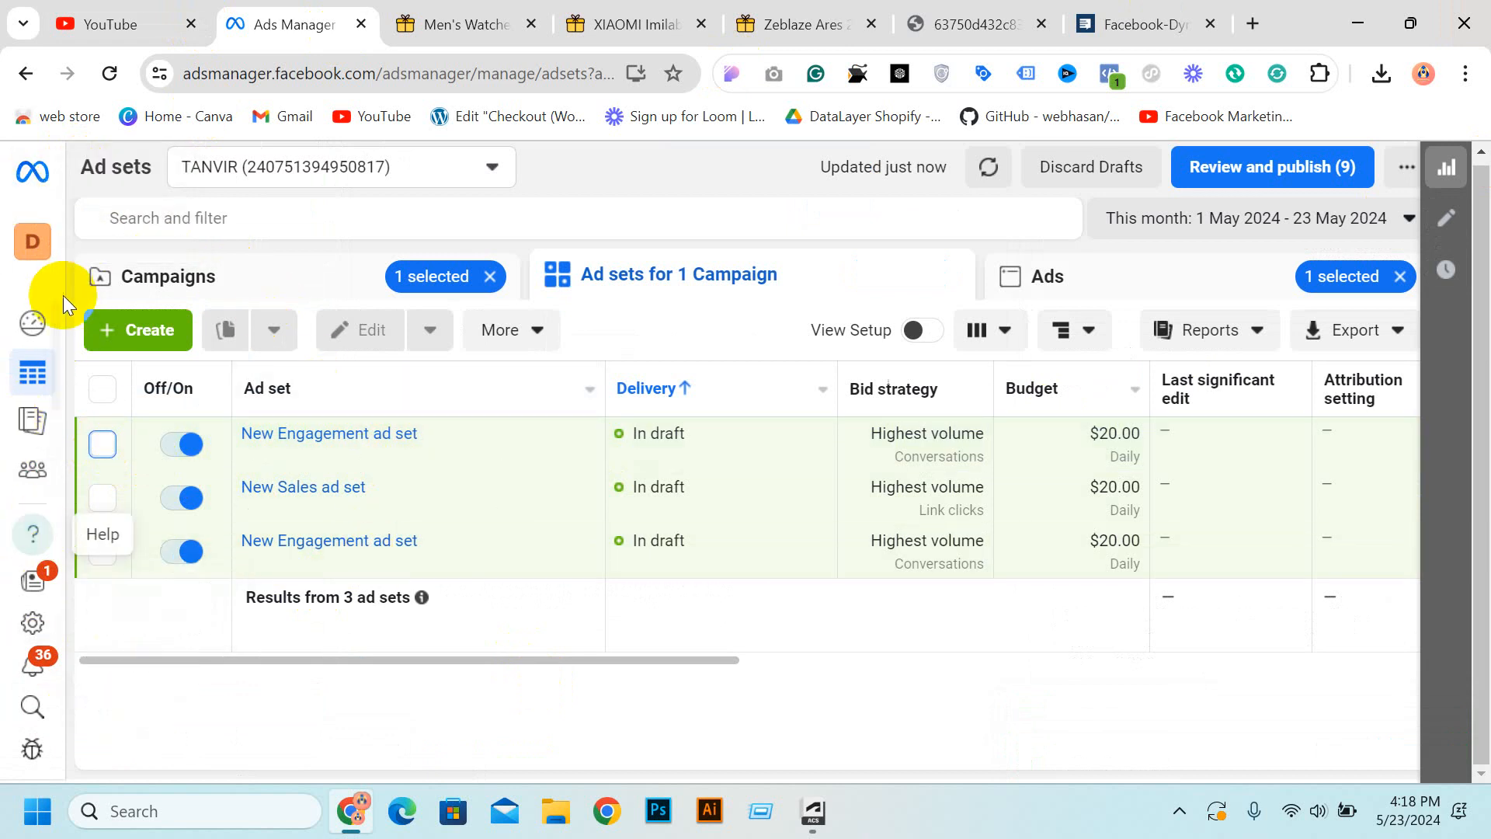
# Browse the full list of Meta business tools and open the Audiences page.
pyautogui.moveTo(16, 287)
pyautogui.click(78, 616)
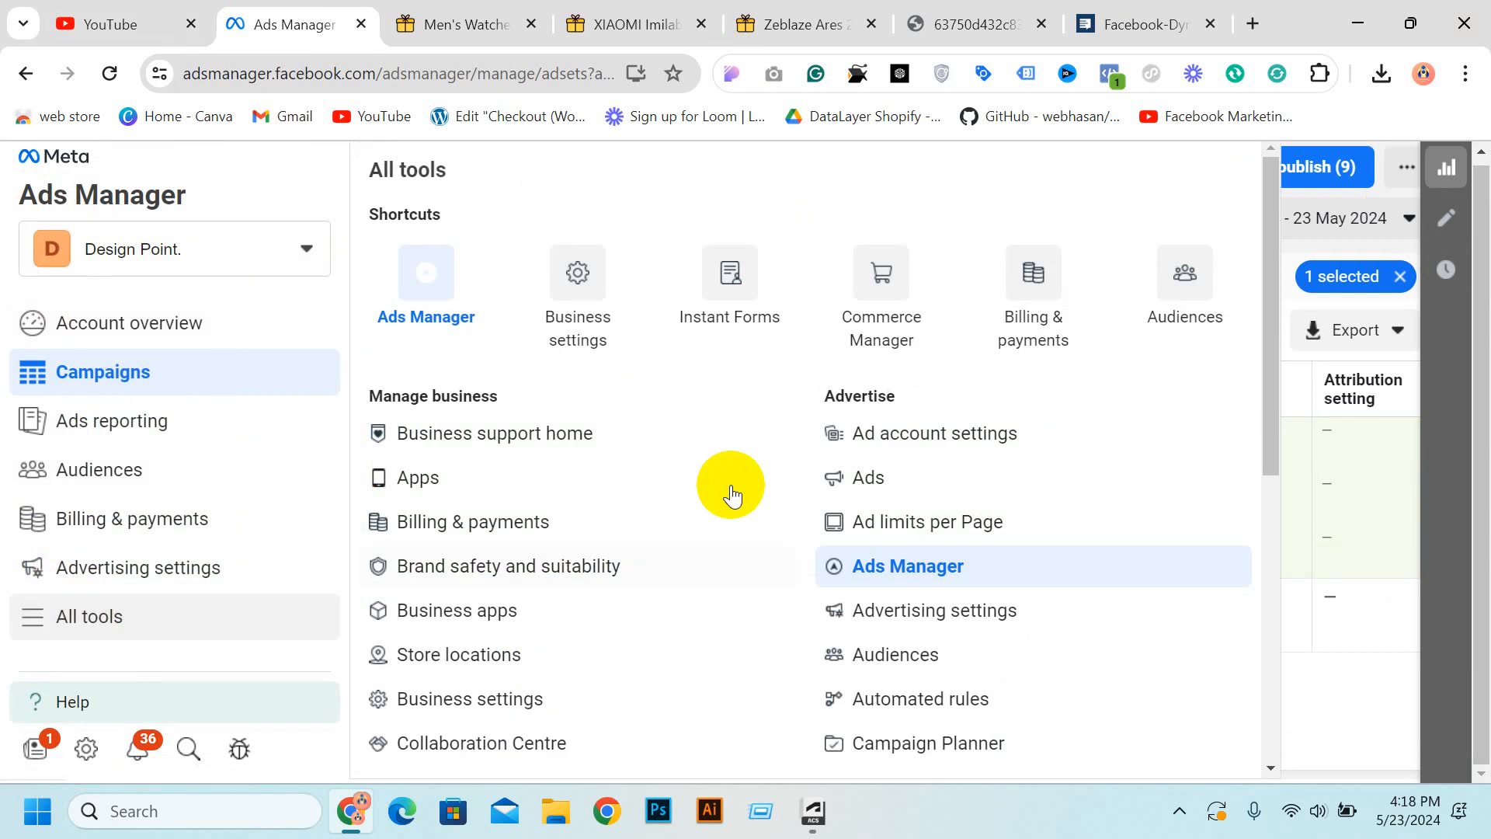
pyautogui.scroll(-5, 506, 389)
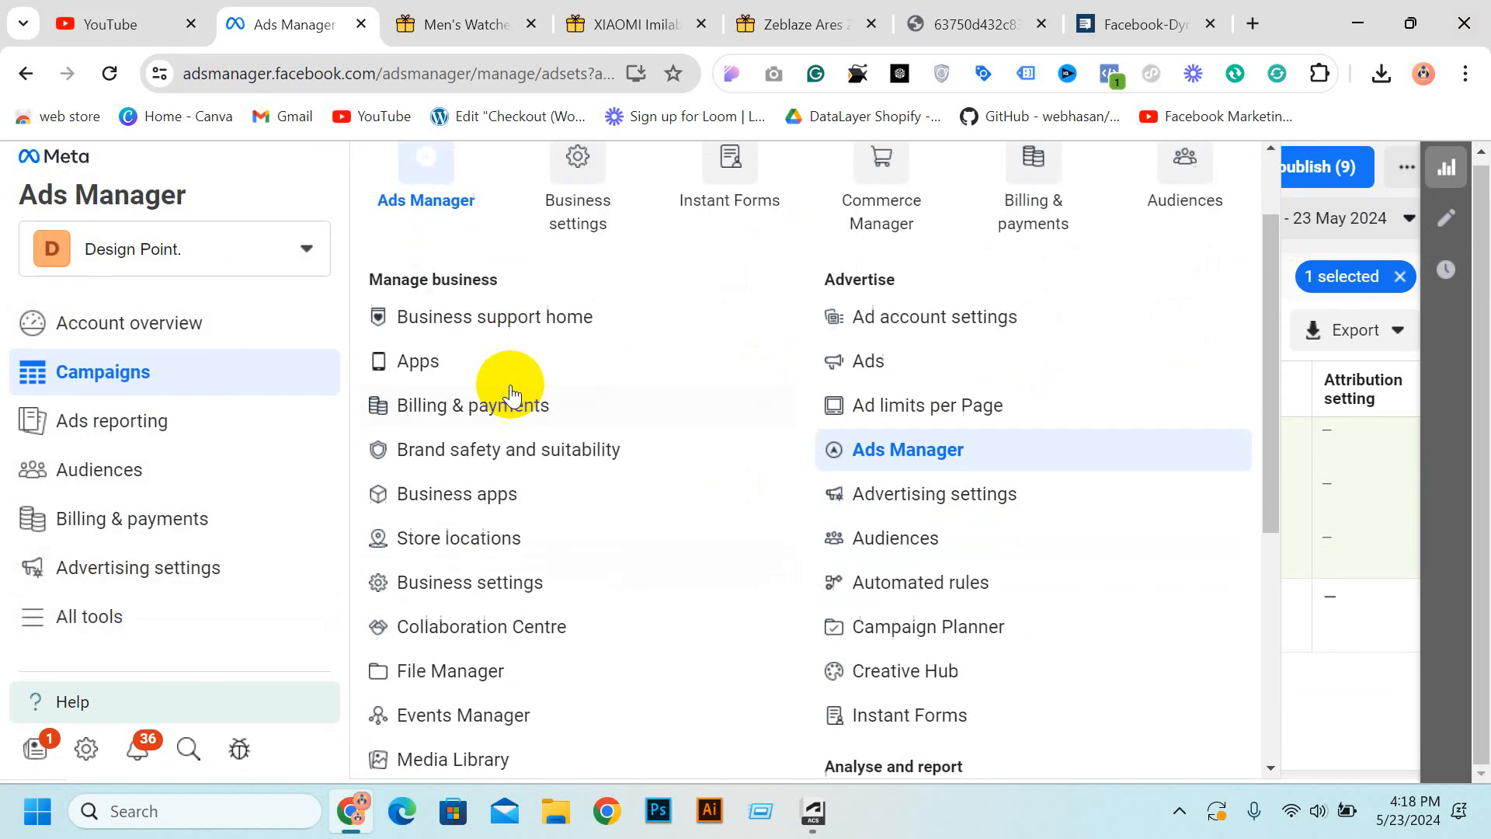
pyautogui.scroll(-3, 533, 501)
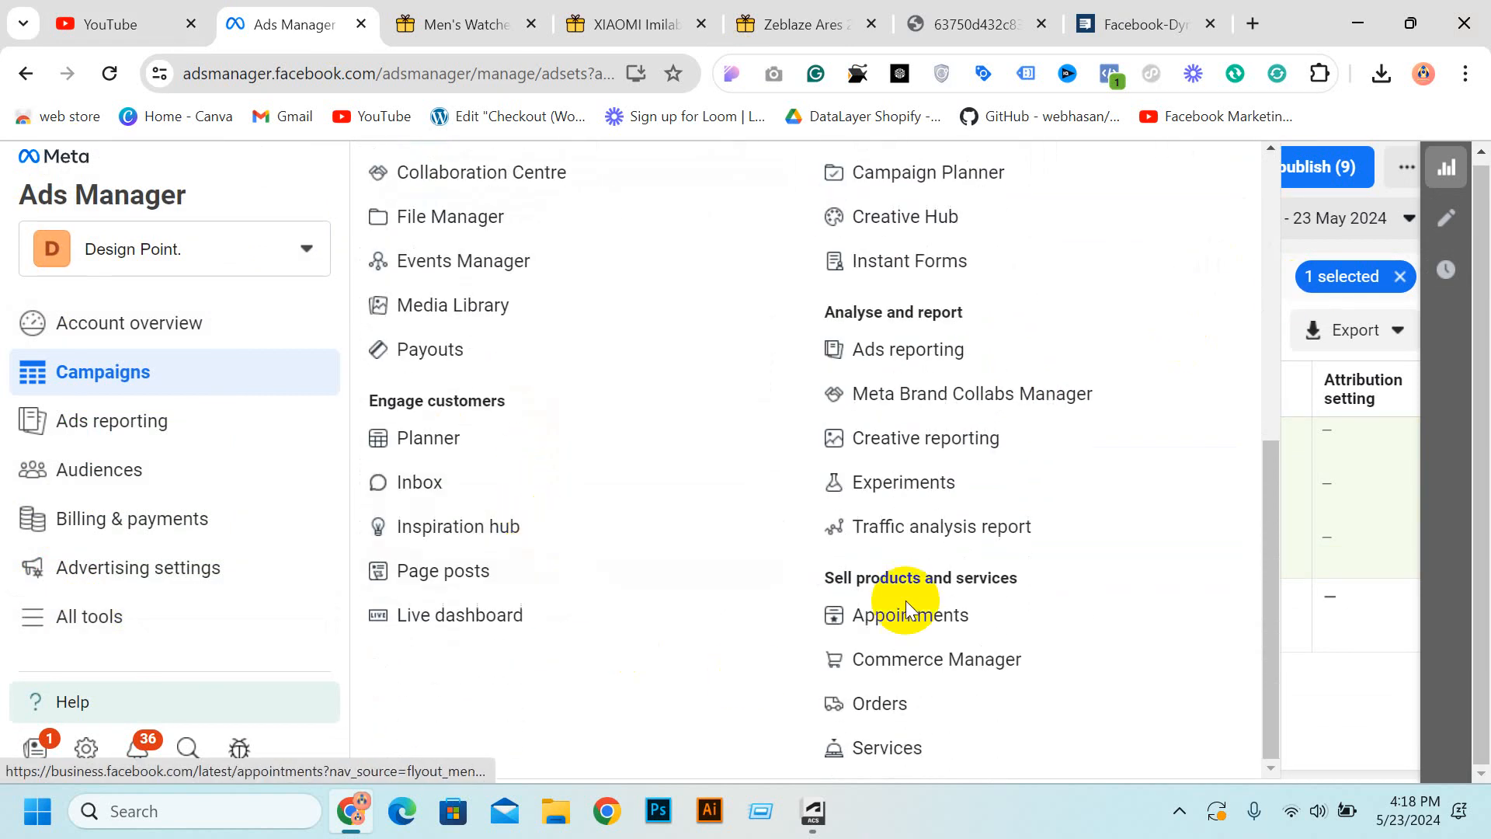
pyautogui.scroll(3, 1002, 524)
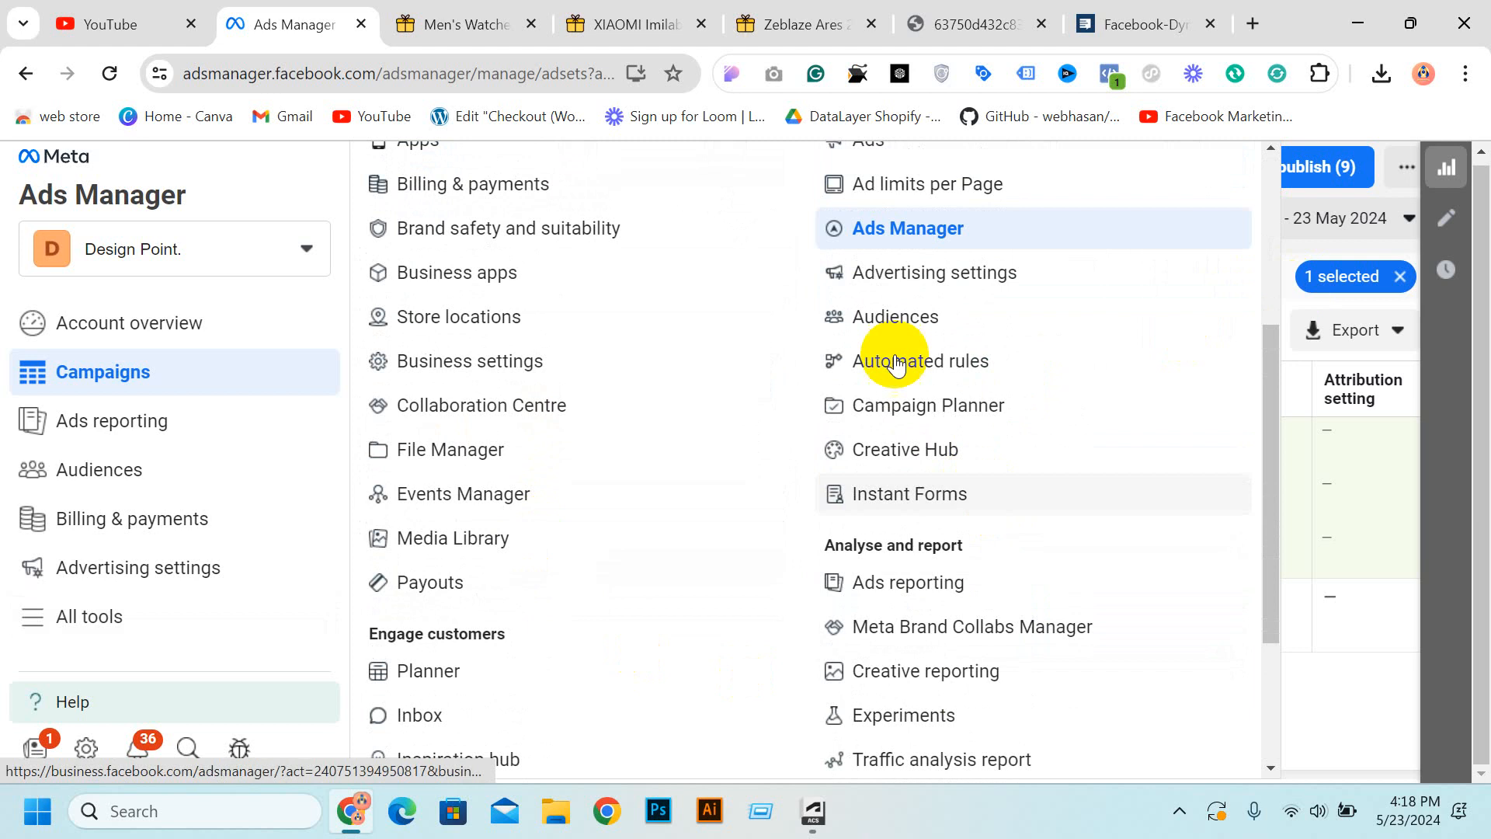
pyautogui.click(892, 318)
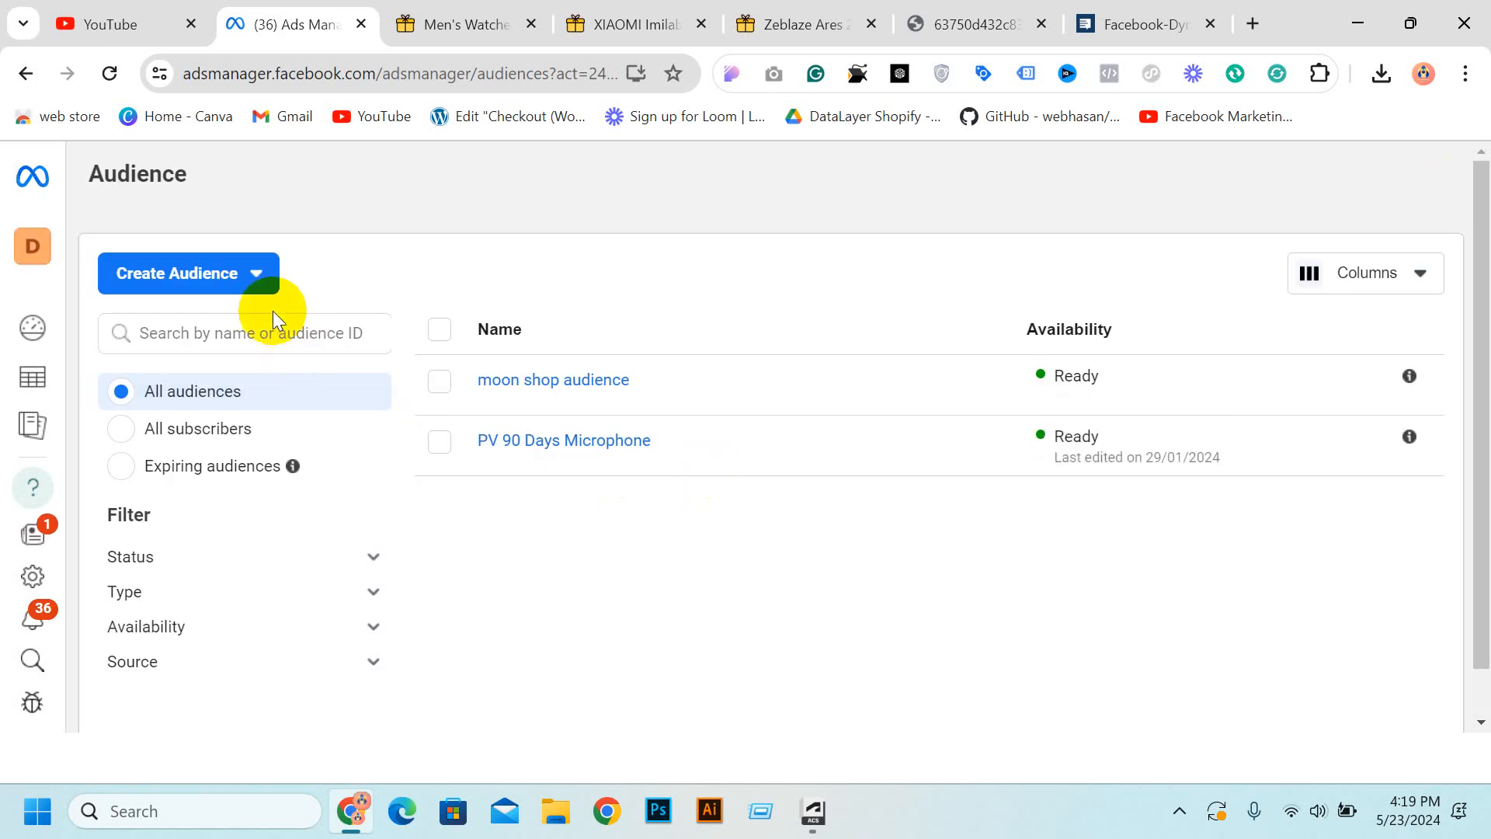
# Open the form for a new saved audience, review its name, location, age, language, gender and detailed targeting fields, and close it without saving.
pyautogui.click(247, 287)
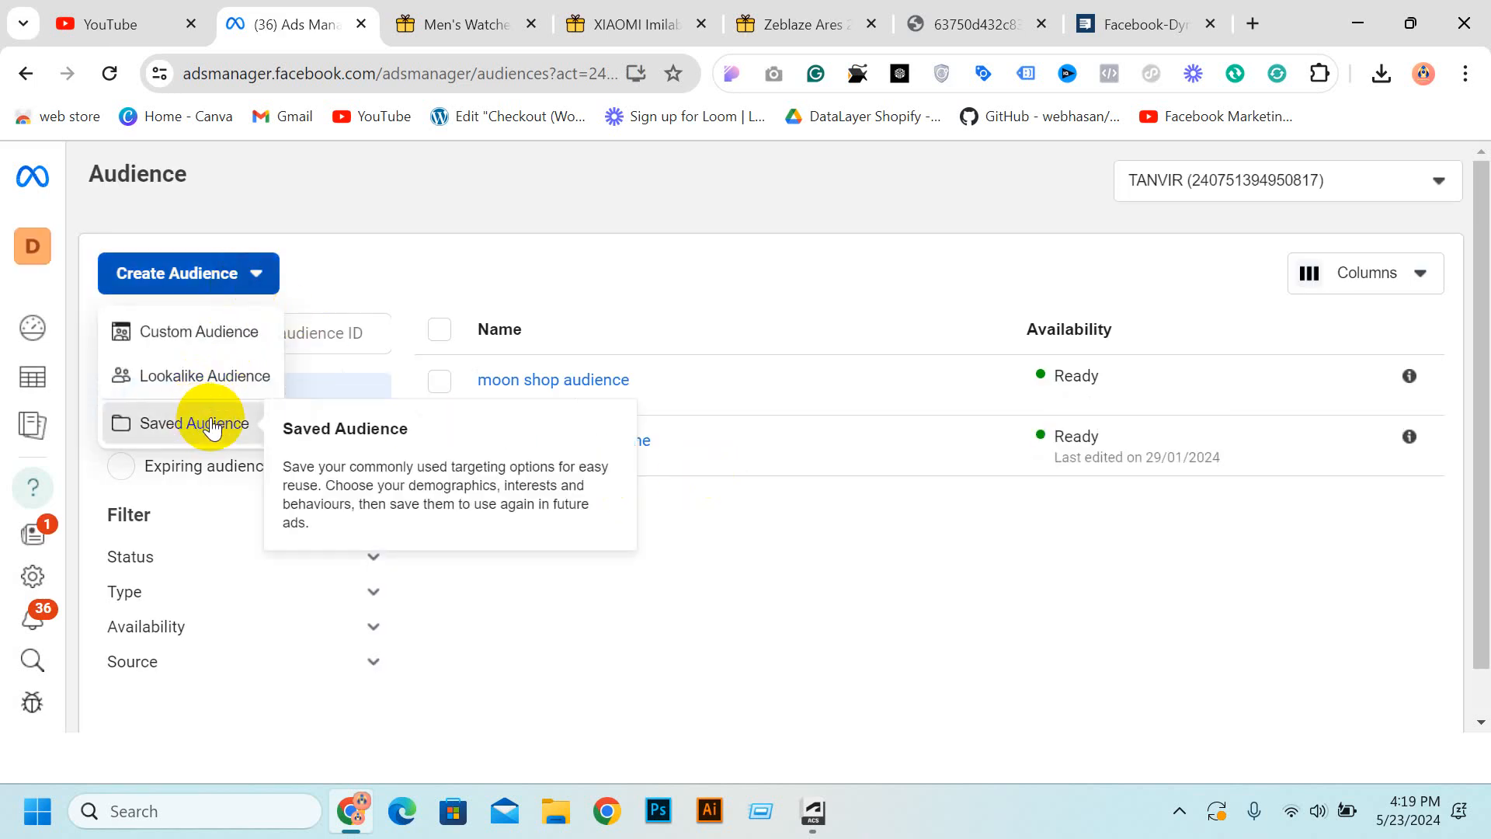
pyautogui.click(201, 424)
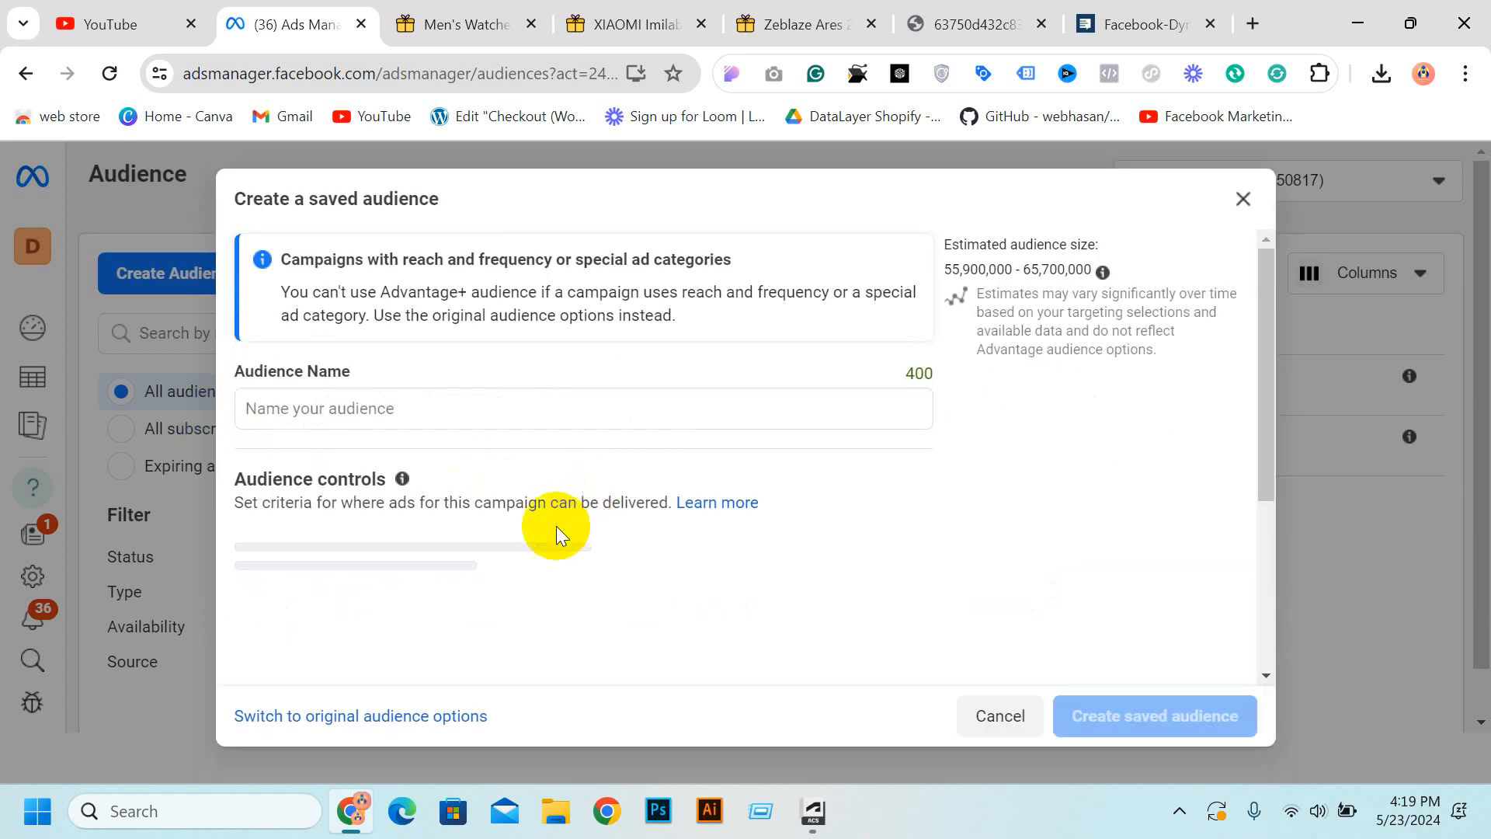
pyautogui.click(396, 408)
pyautogui.scroll(-3, 420, 458)
pyautogui.scroll(-2, 436, 339)
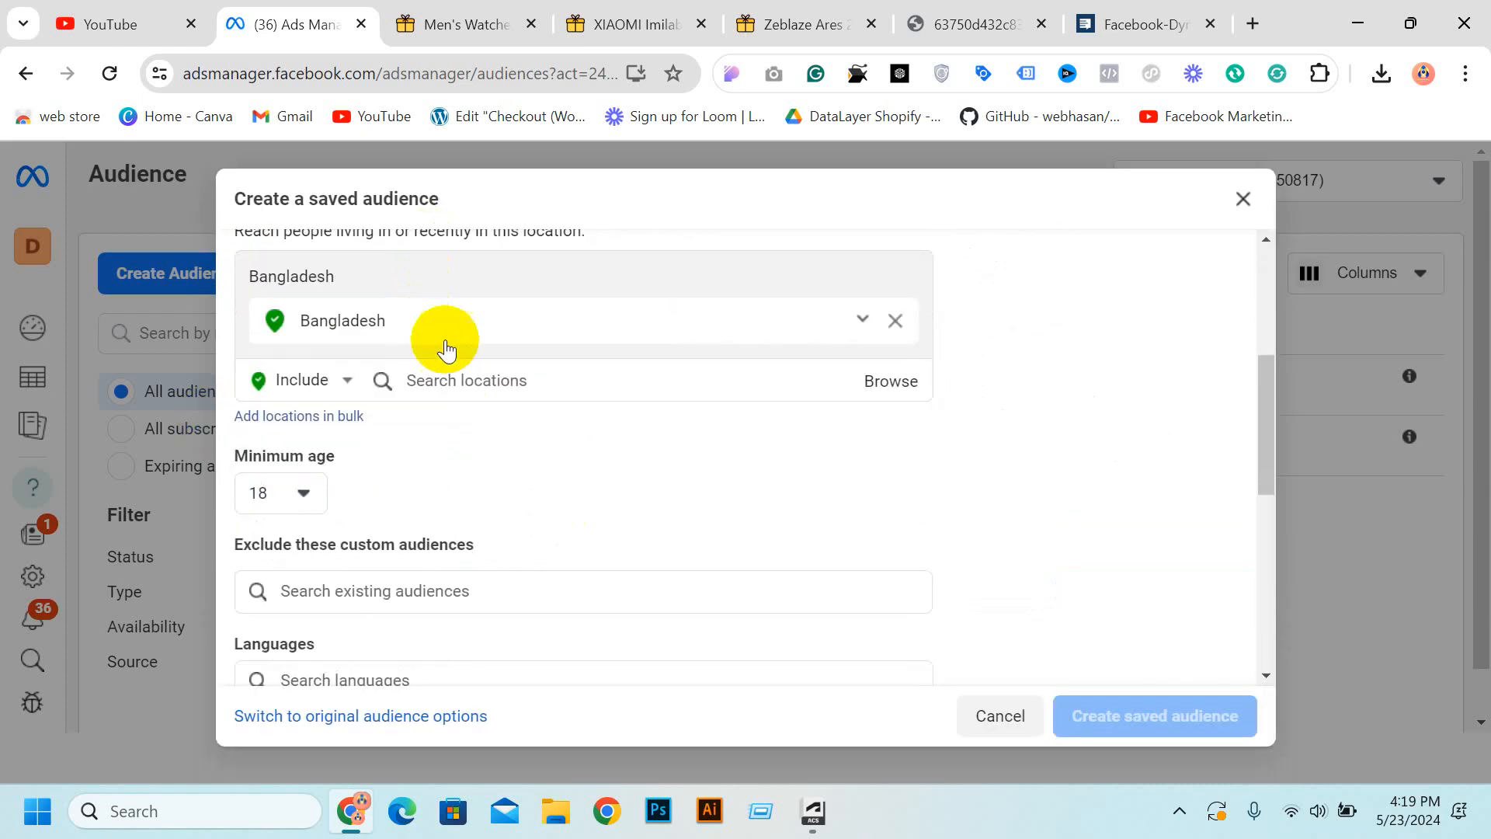
pyautogui.scroll(-3, 381, 375)
pyautogui.scroll(-4, 466, 381)
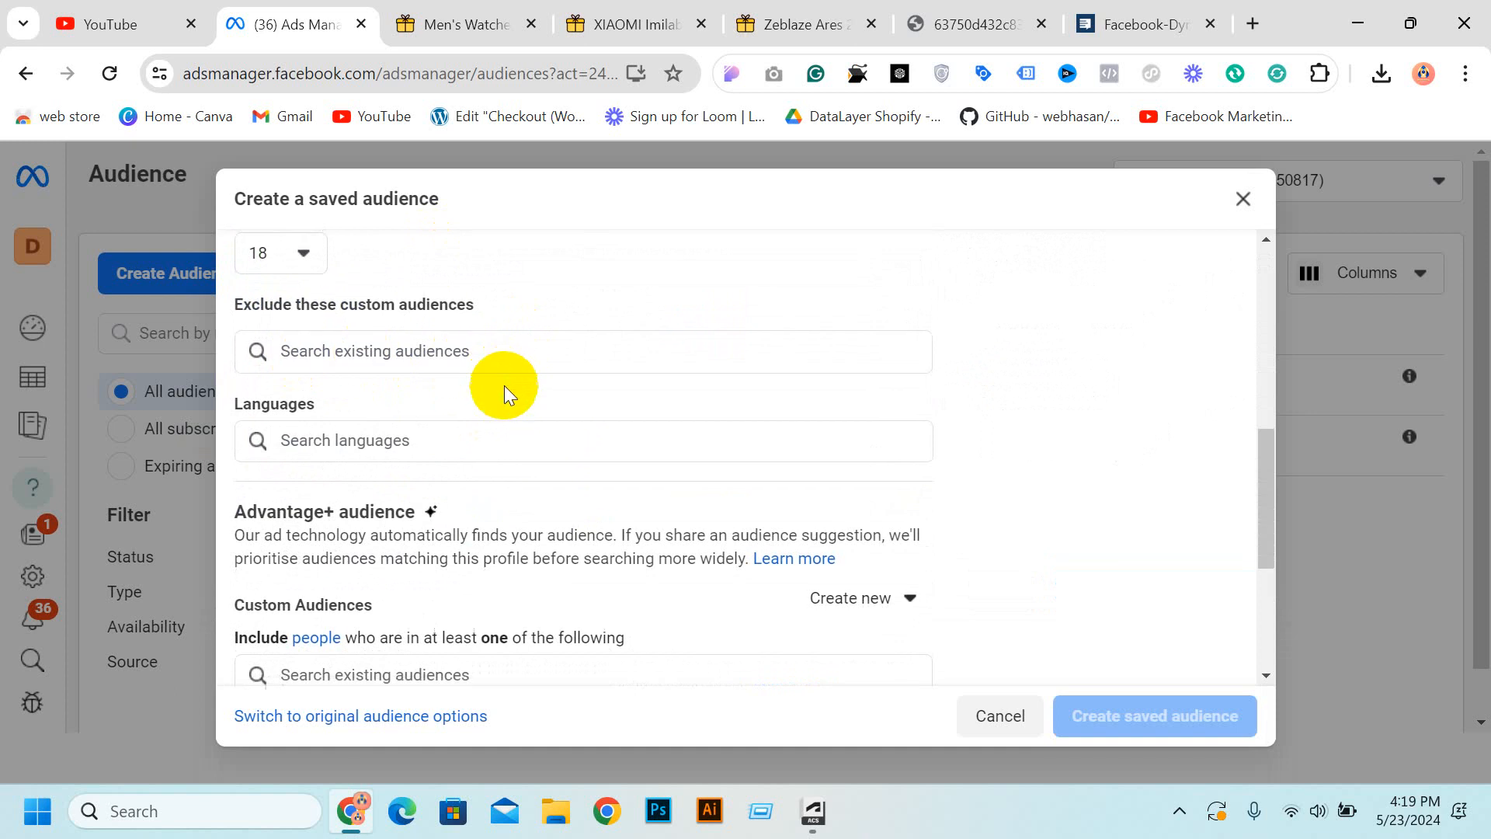
pyautogui.scroll(-1, 372, 427)
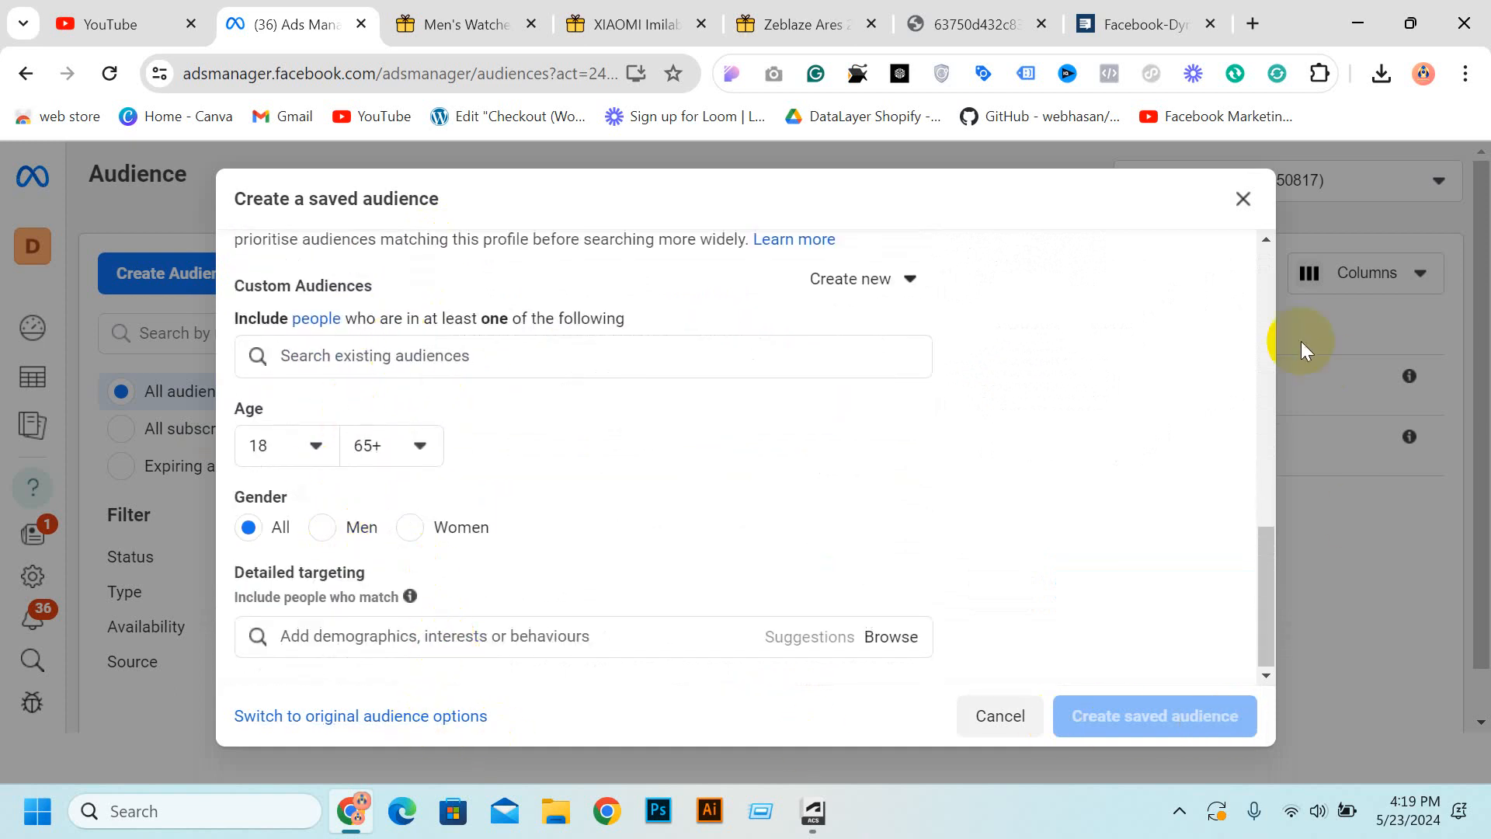
pyautogui.click(1243, 202)
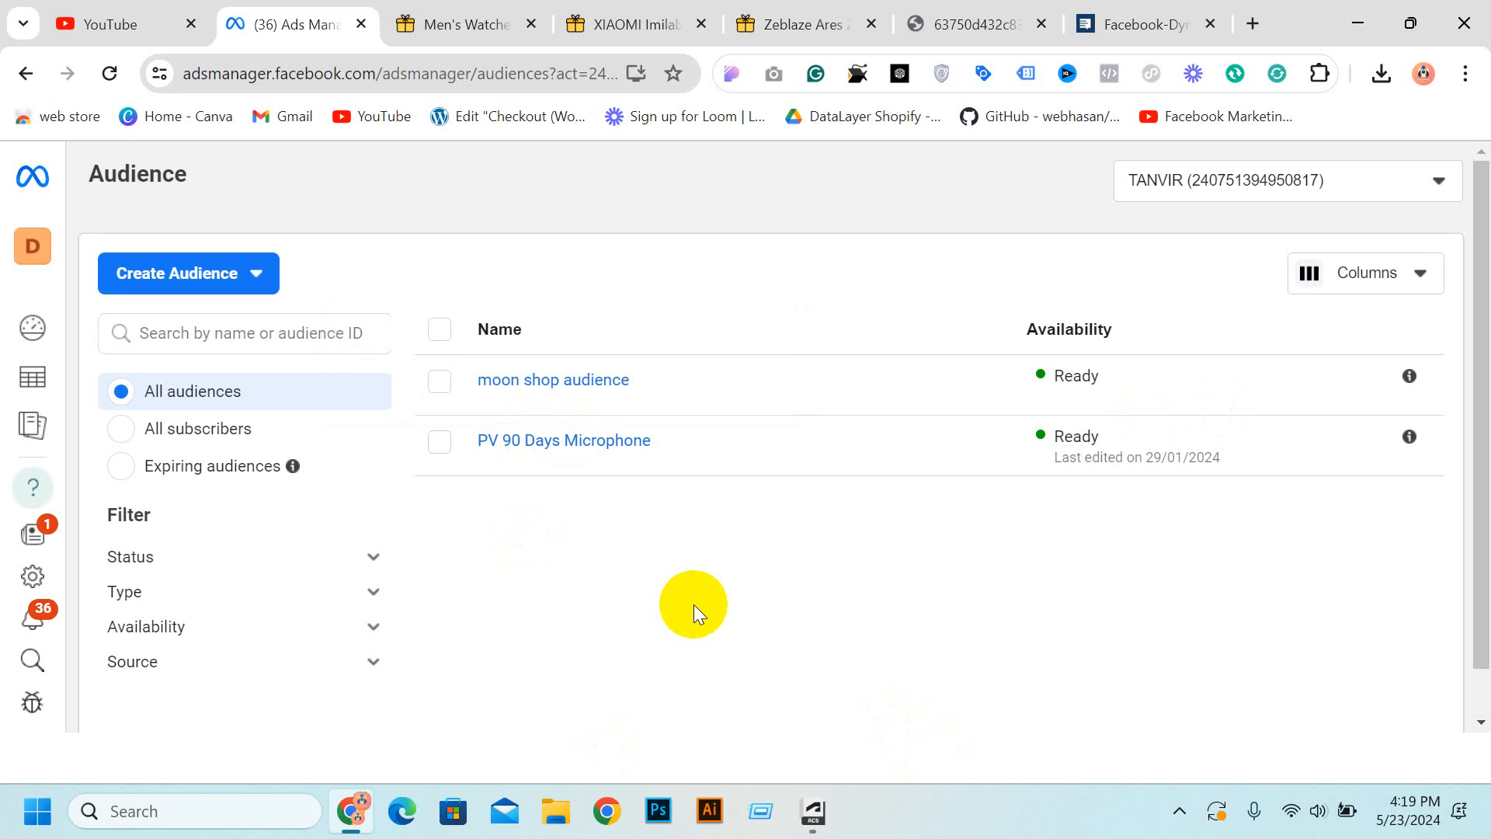
# Review the audience types offered when creating a new audience on the Audiences page.
pyautogui.click(148, 267)
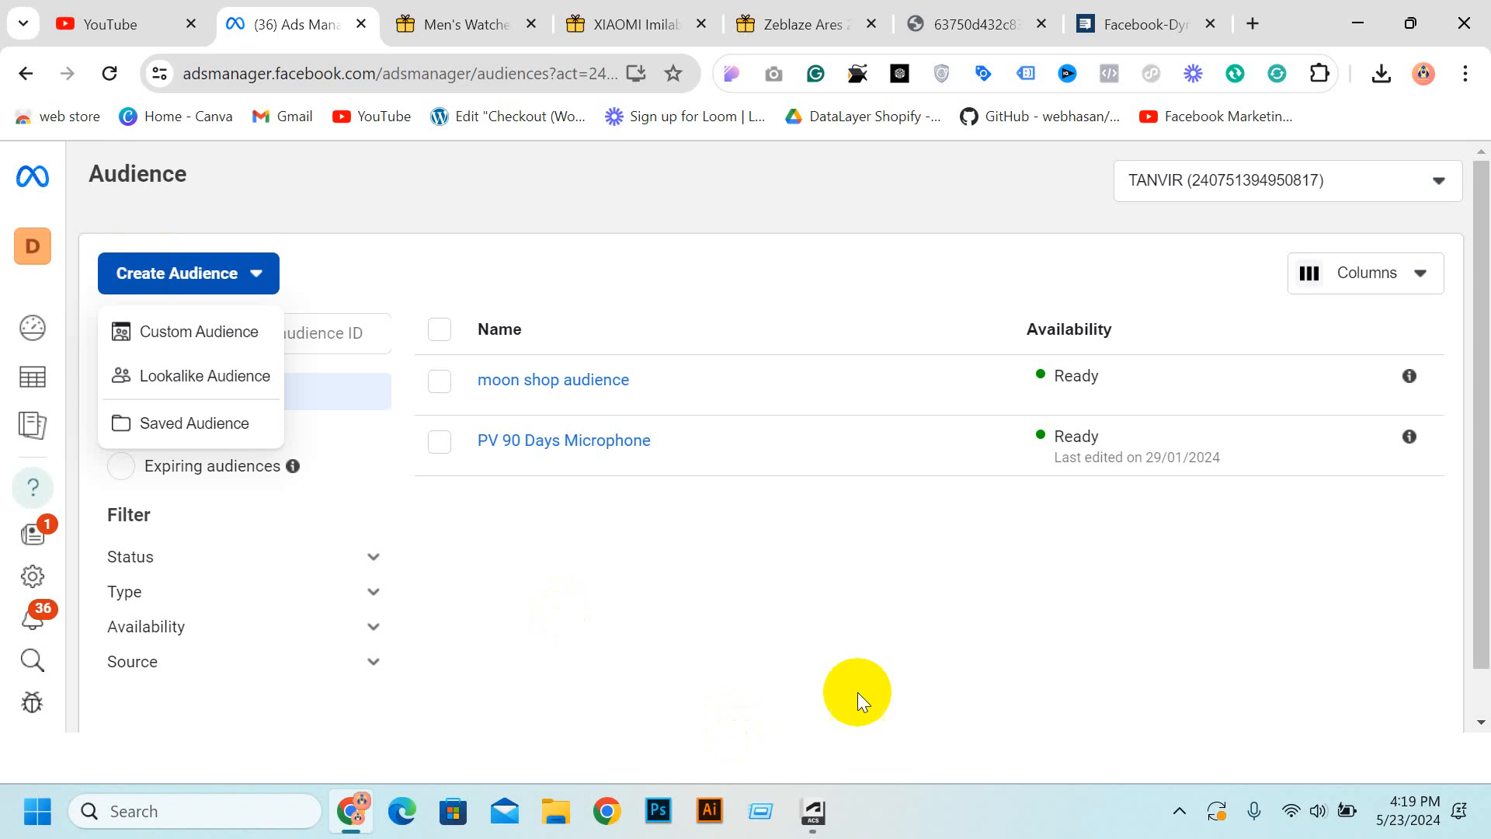
pyautogui.click(544, 602)
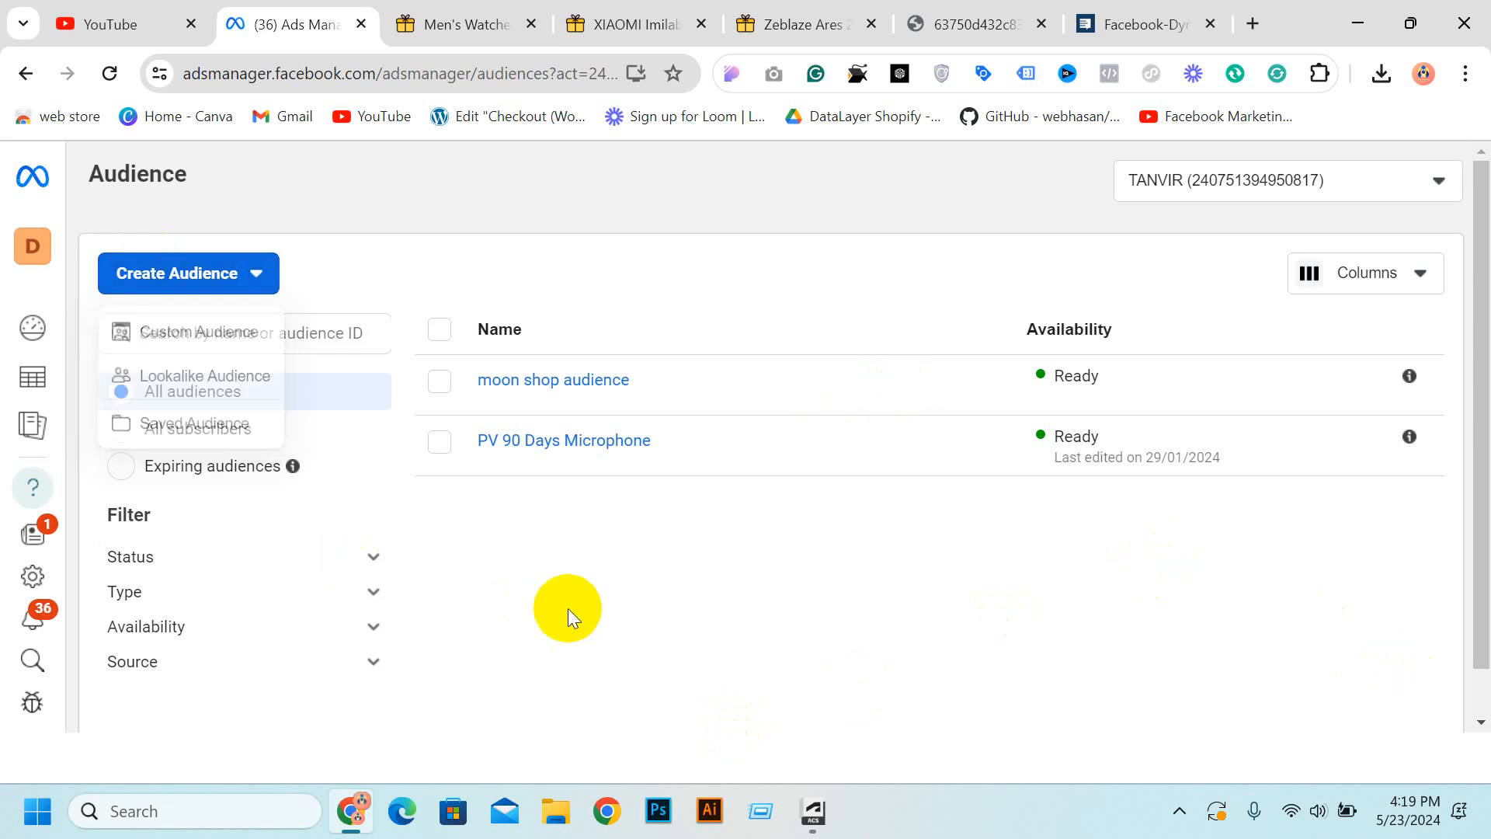
pyautogui.click(211, 270)
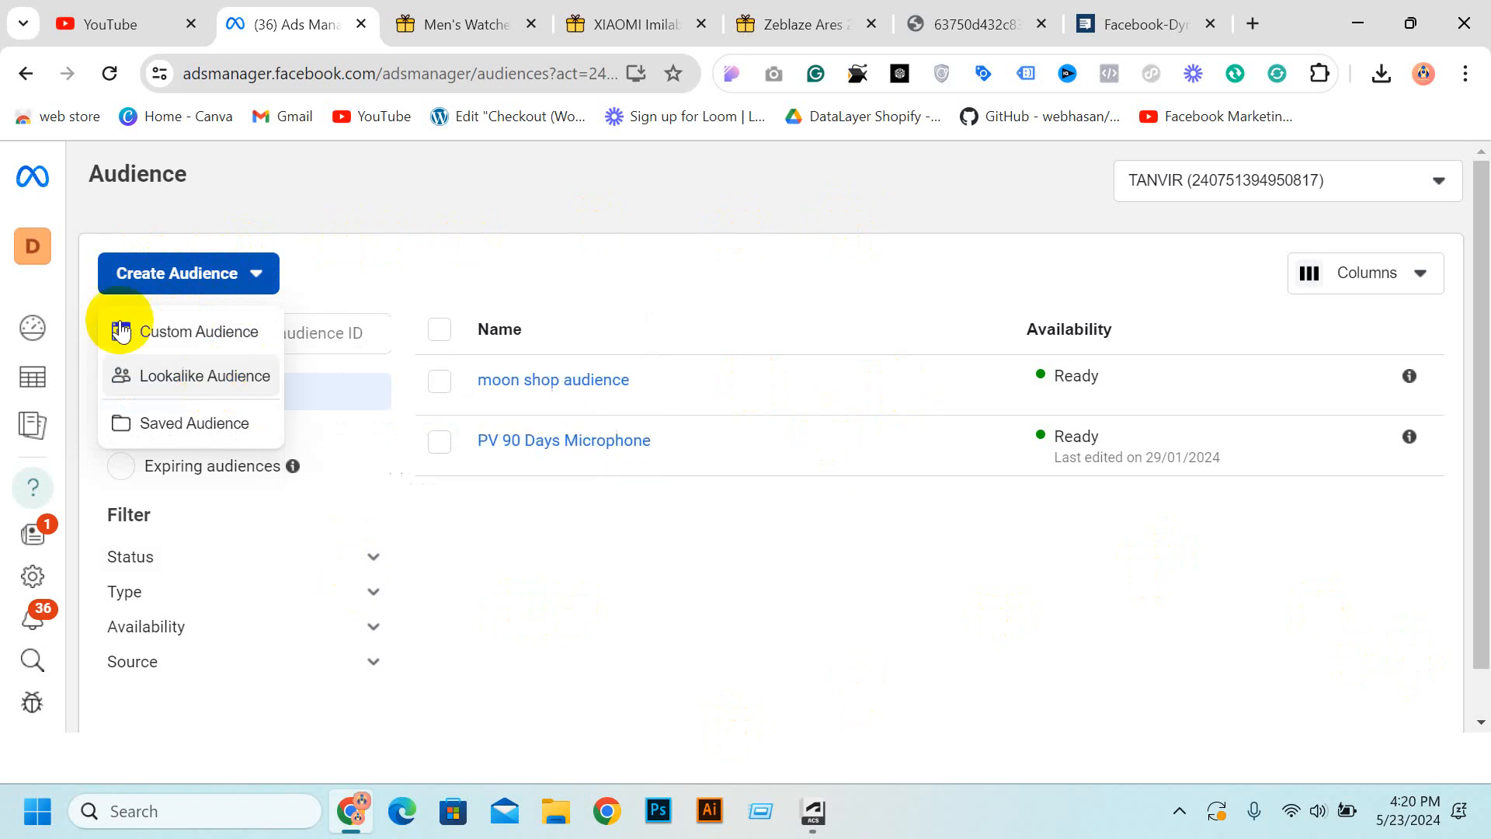
# Switch to the BDSHOP Men's Watches category page and browse its product listings.
pyautogui.click(487, 22)
pyautogui.scroll(3, 769, 419)
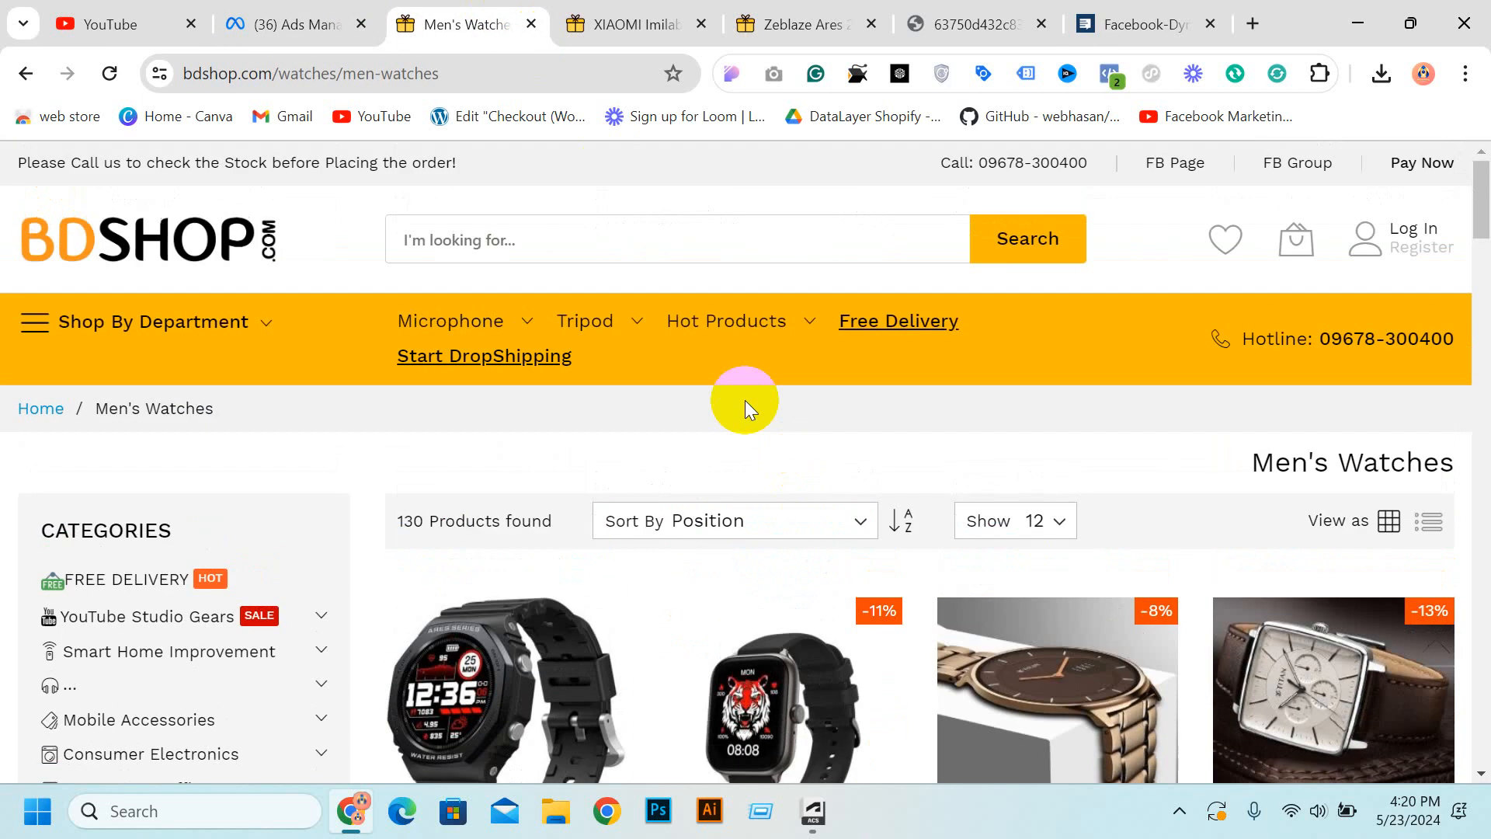
pyautogui.scroll(-4, 777, 350)
pyautogui.scroll(-15, 851, 358)
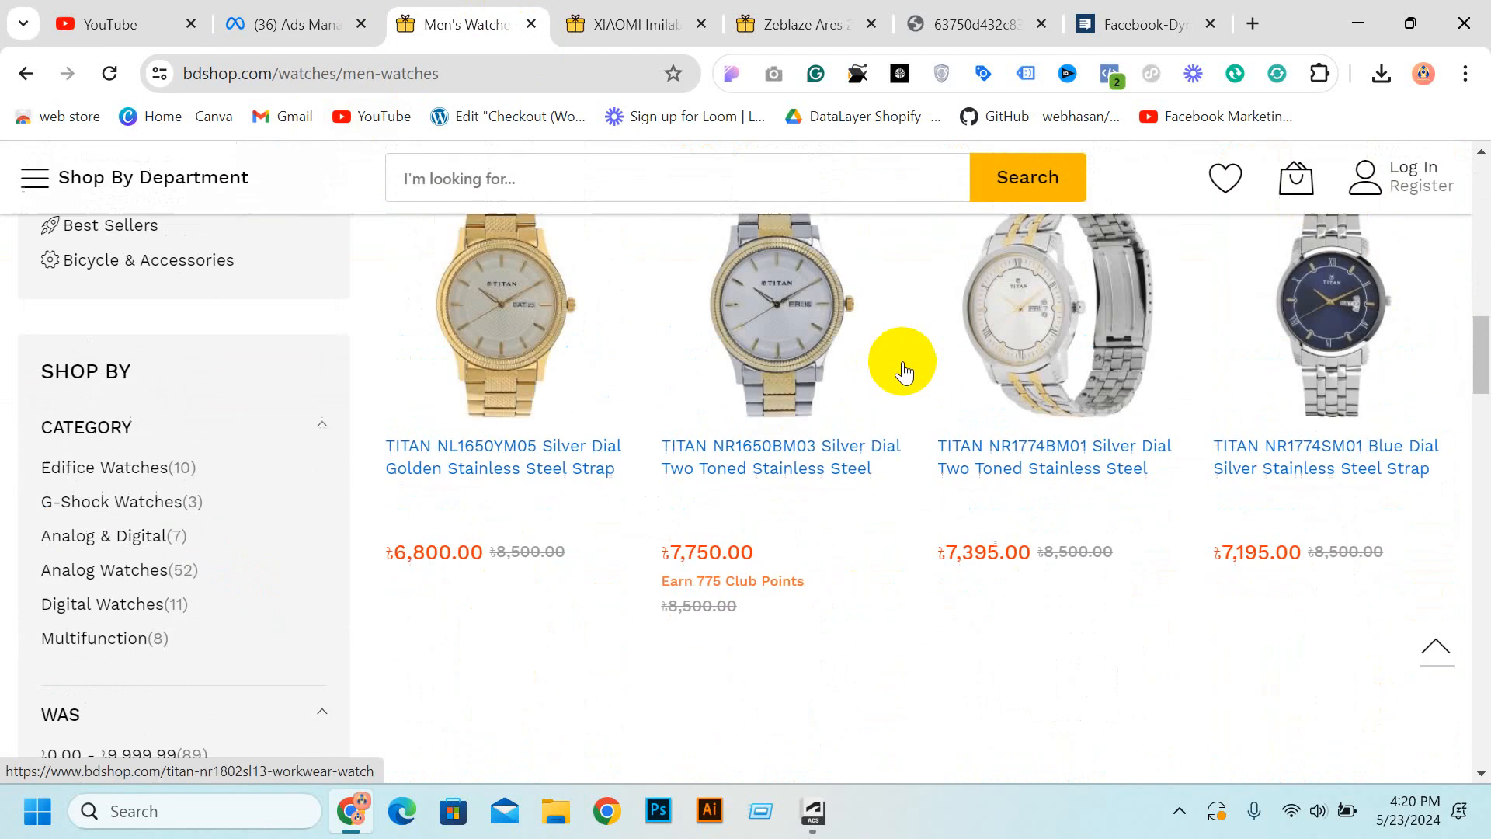
pyautogui.scroll(10, 947, 420)
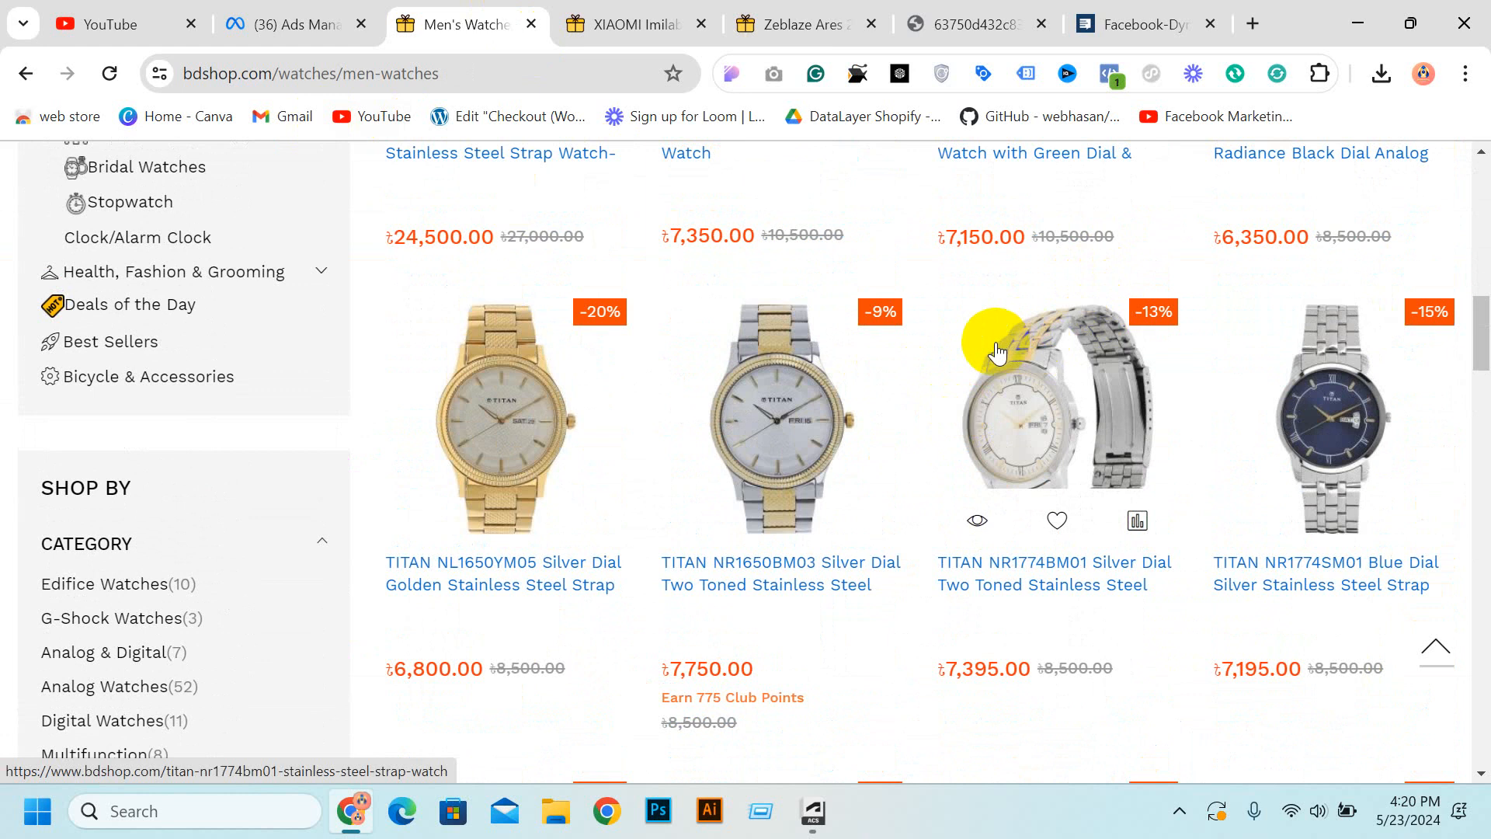
pyautogui.scroll(-5, 999, 334)
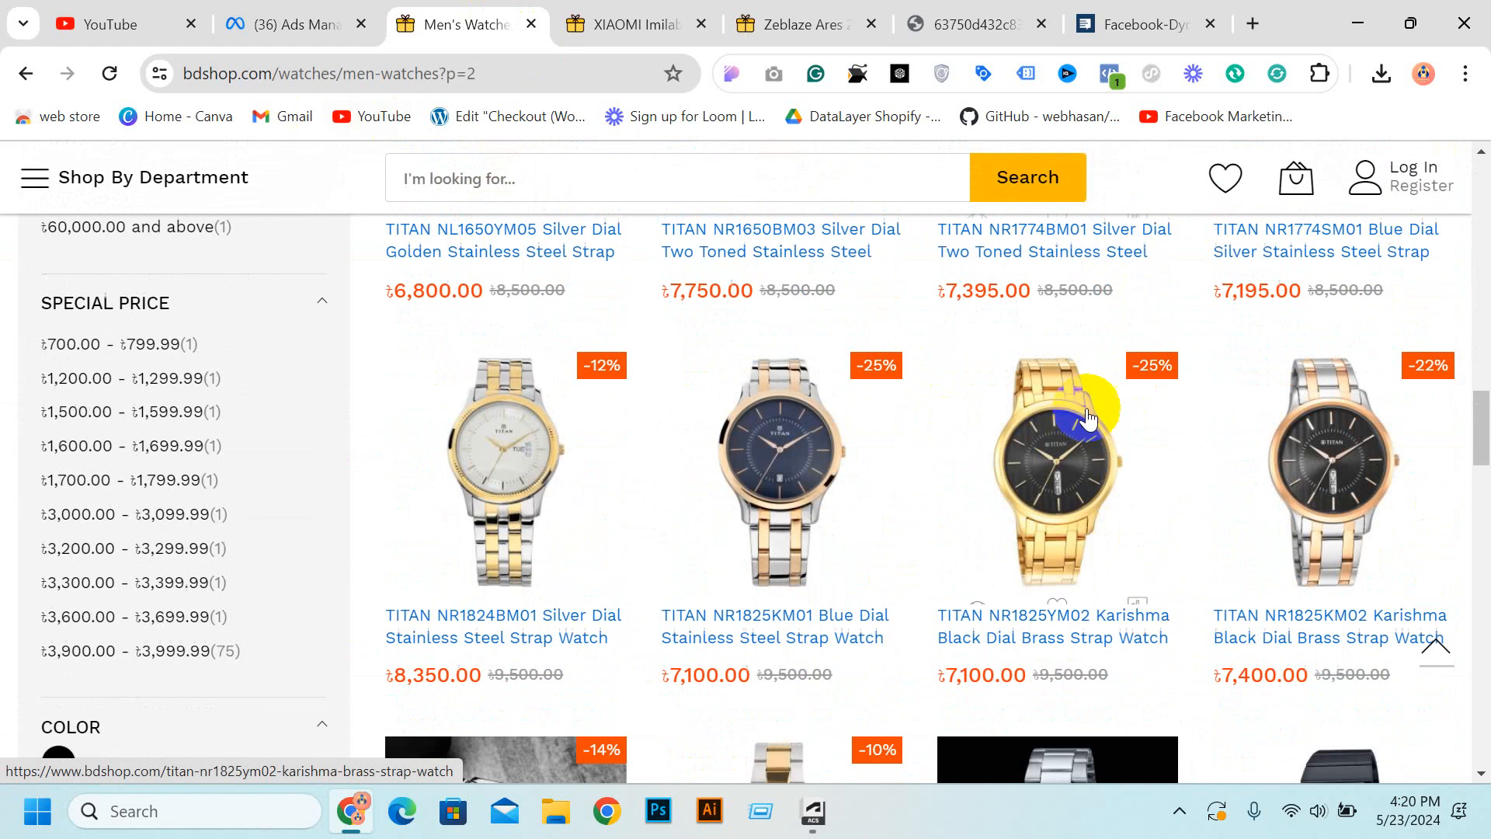
pyautogui.scroll(-10, 965, 433)
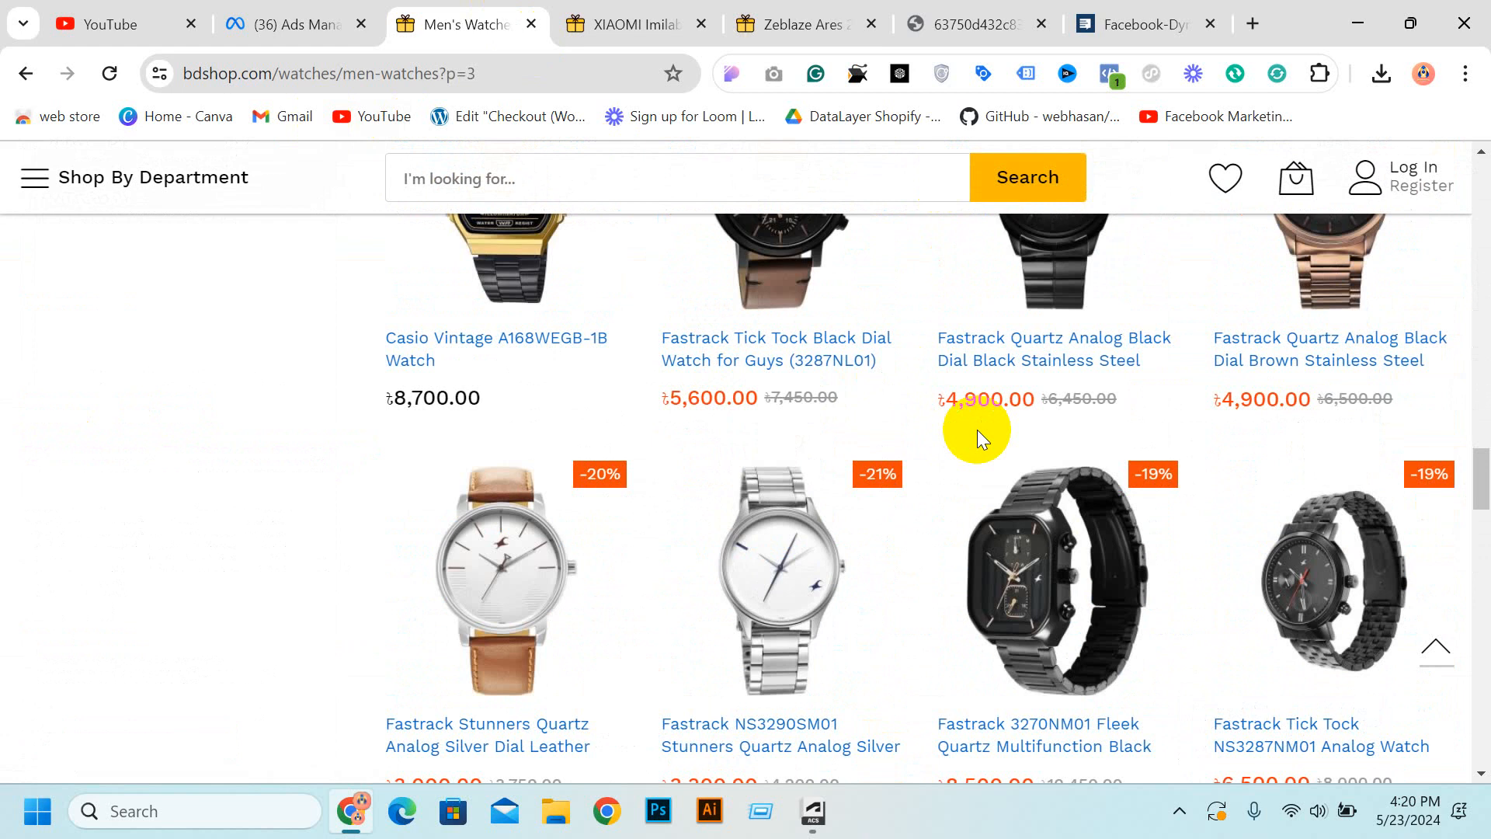
pyautogui.scroll(8, 1118, 233)
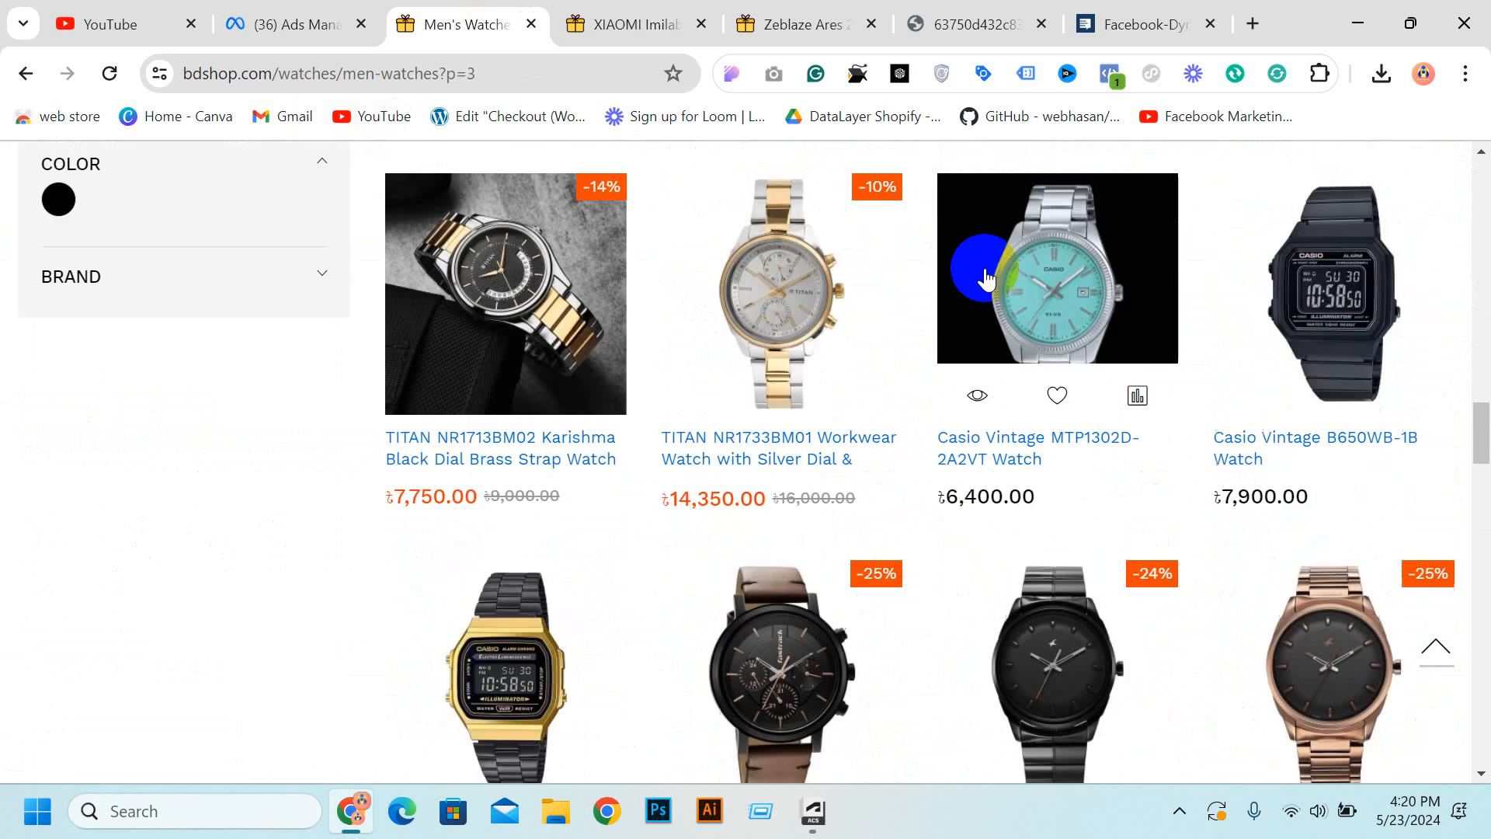
pyautogui.scroll(4, 1100, 210)
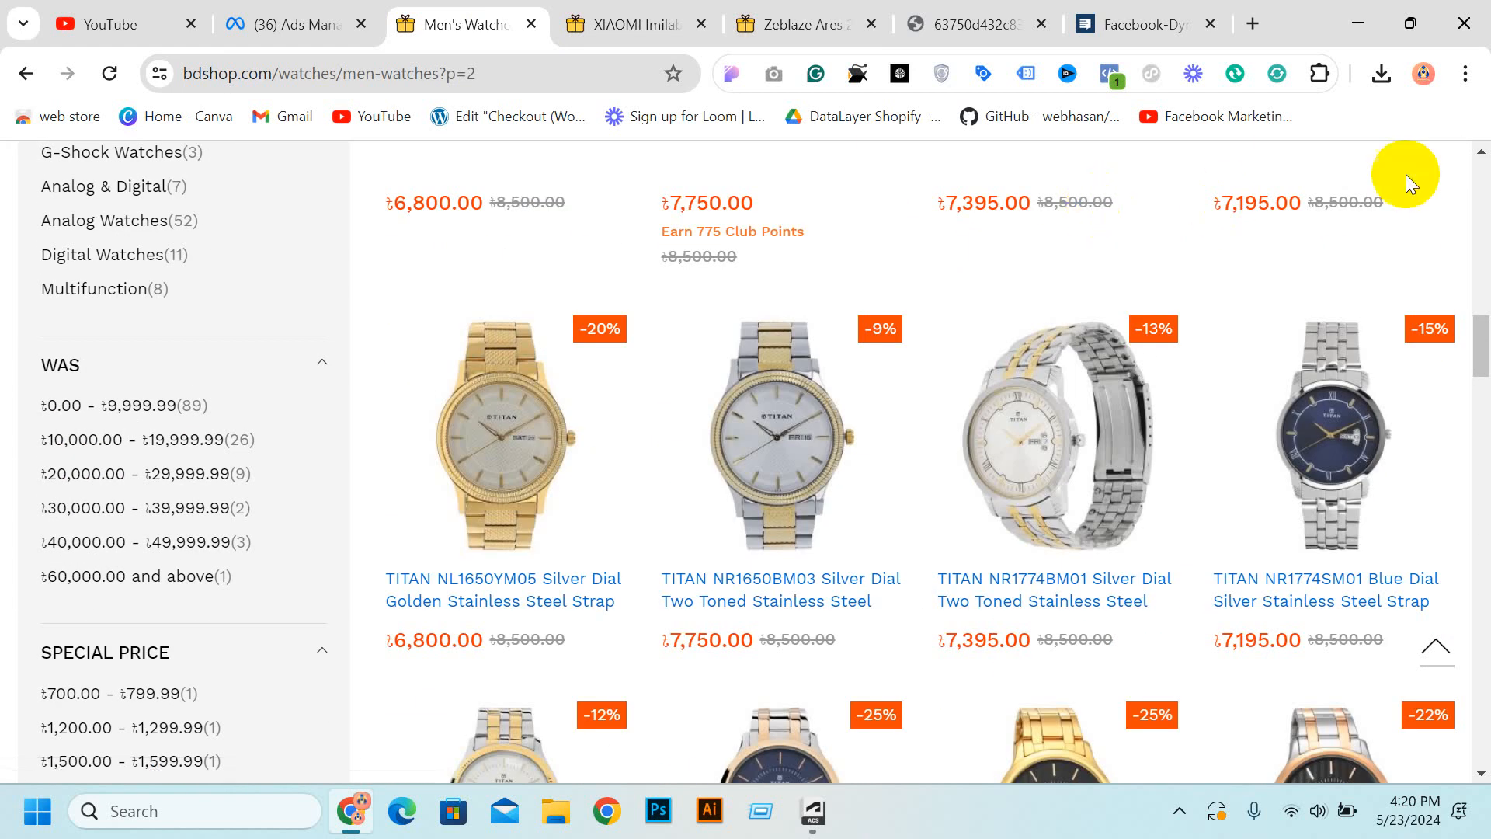
# Inspect the Men's Watches page with Meta Pixel Helper and return to the Audiences page.
pyautogui.scroll(5, 1406, 173)
pyautogui.scroll(15, 582, 199)
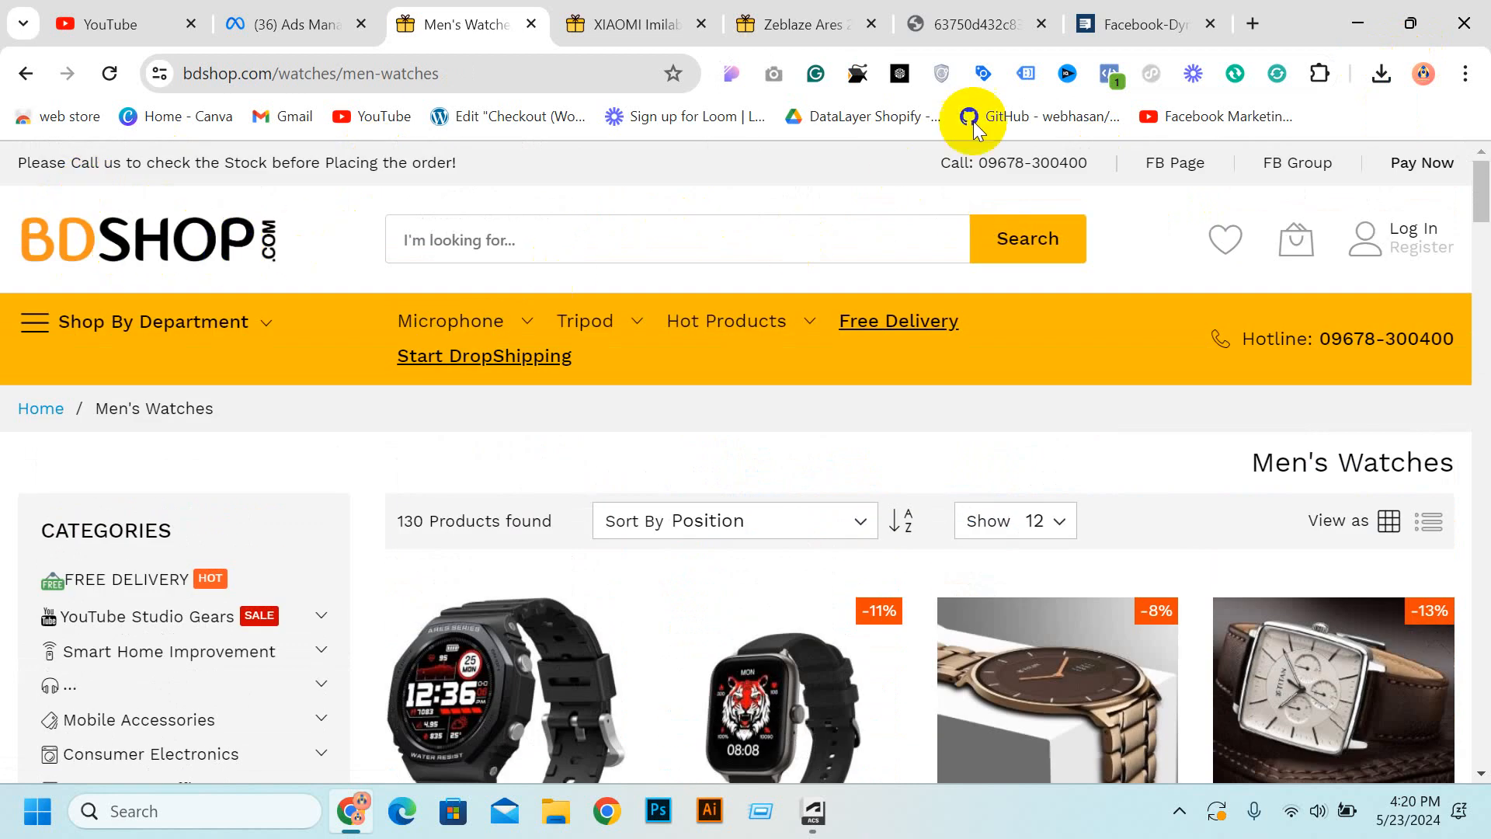
pyautogui.click(1112, 75)
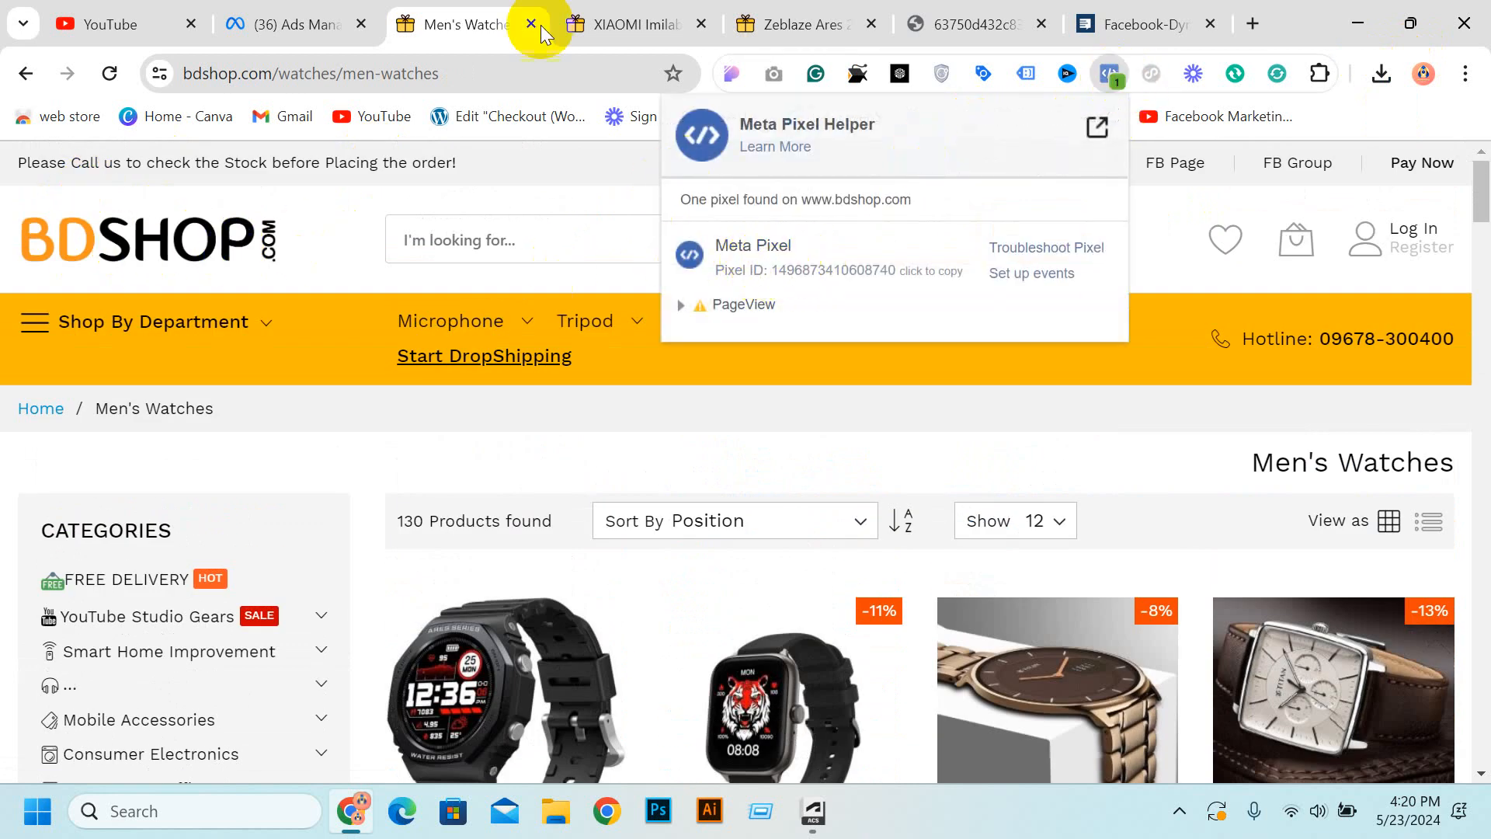
pyautogui.click(311, 3)
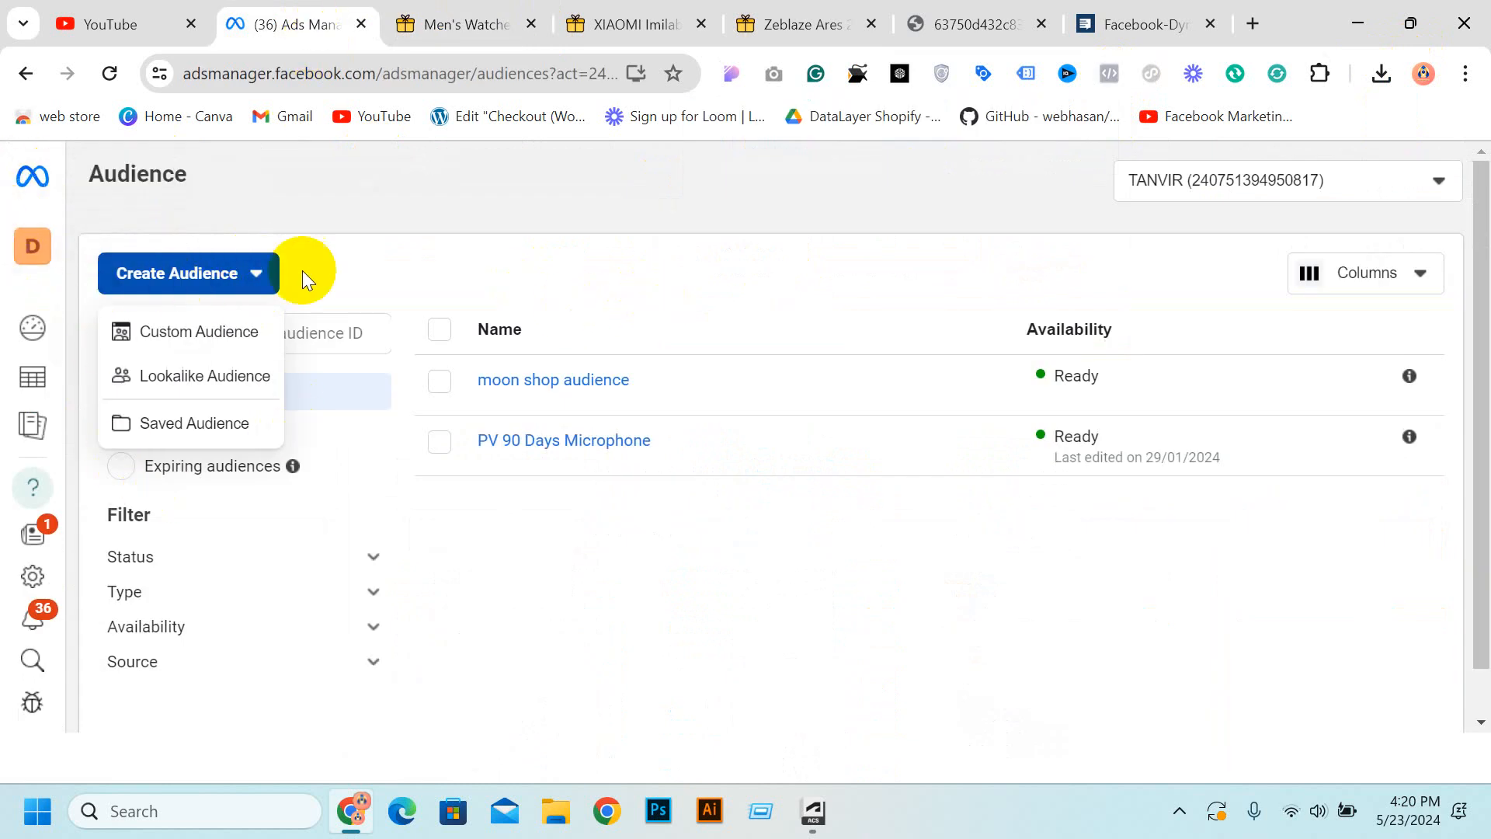
# Switch to the Zeblaze Ares 2 smartwatch product page and review its price, specifications and pre-booking option.
pyautogui.click(788, 19)
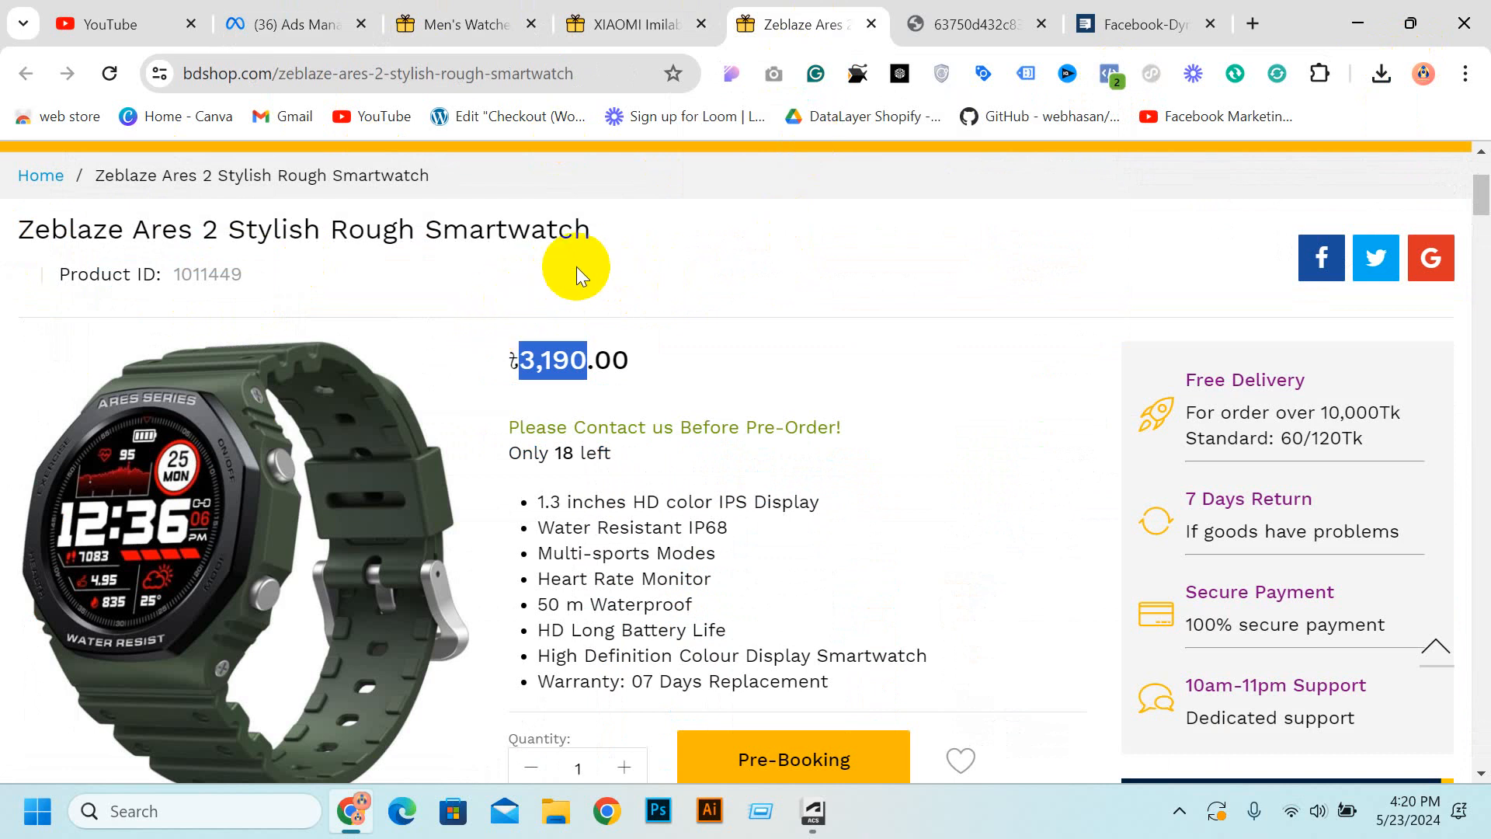
pyautogui.scroll(-4, 915, 321)
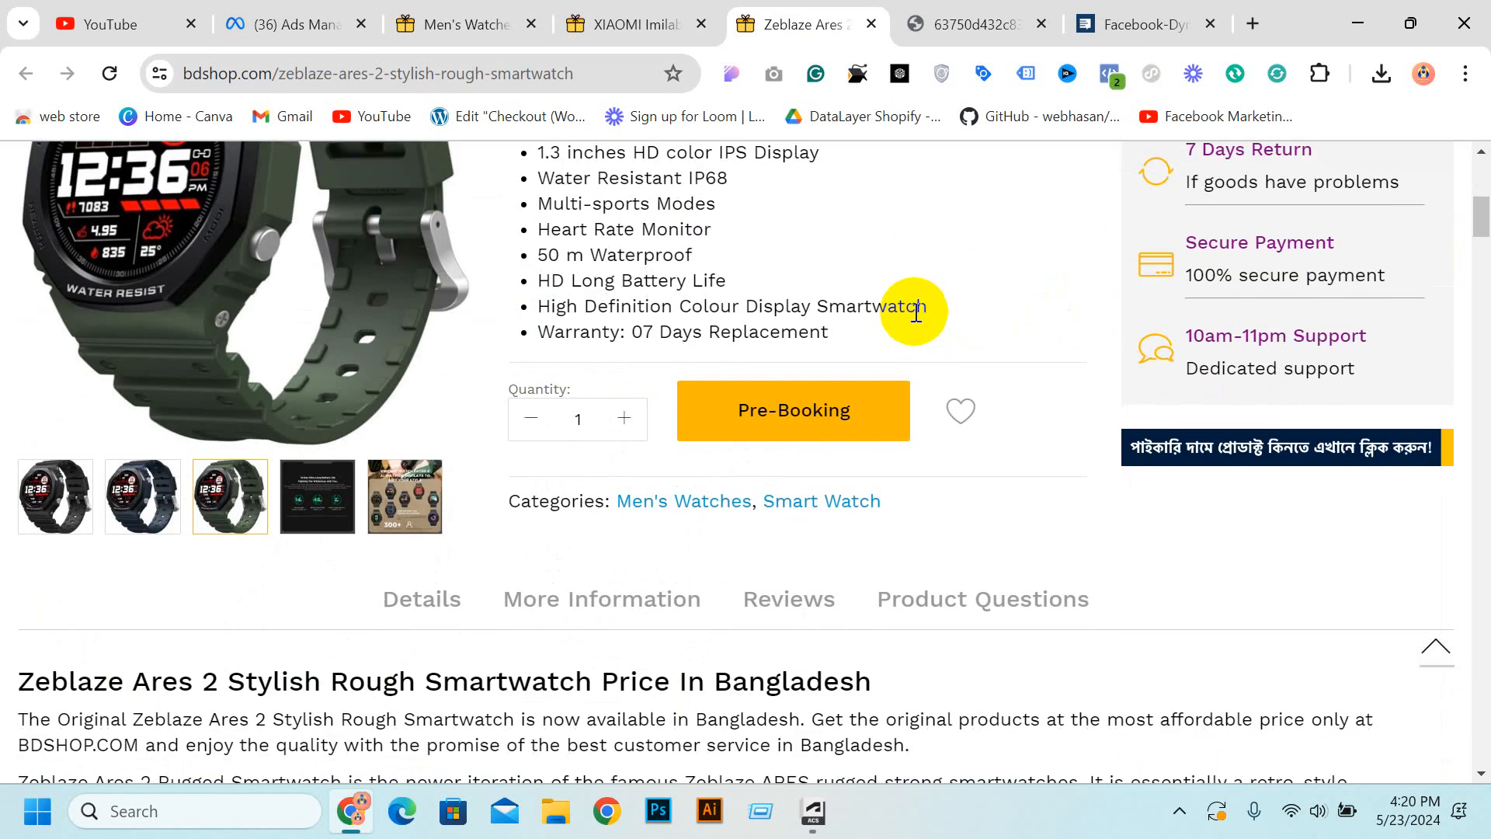
pyautogui.scroll(-4, 952, 319)
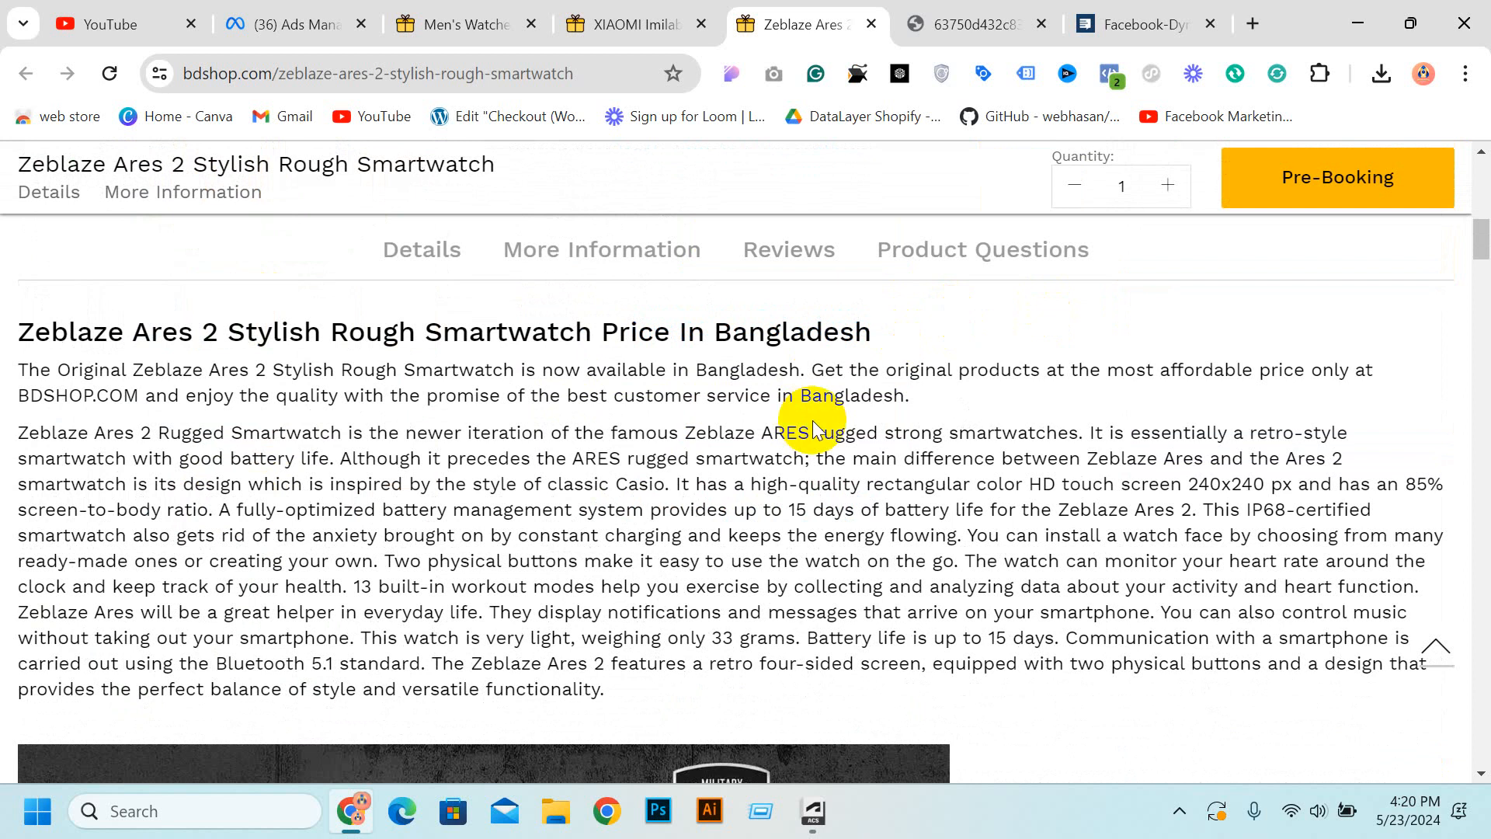
pyautogui.scroll(10, 854, 393)
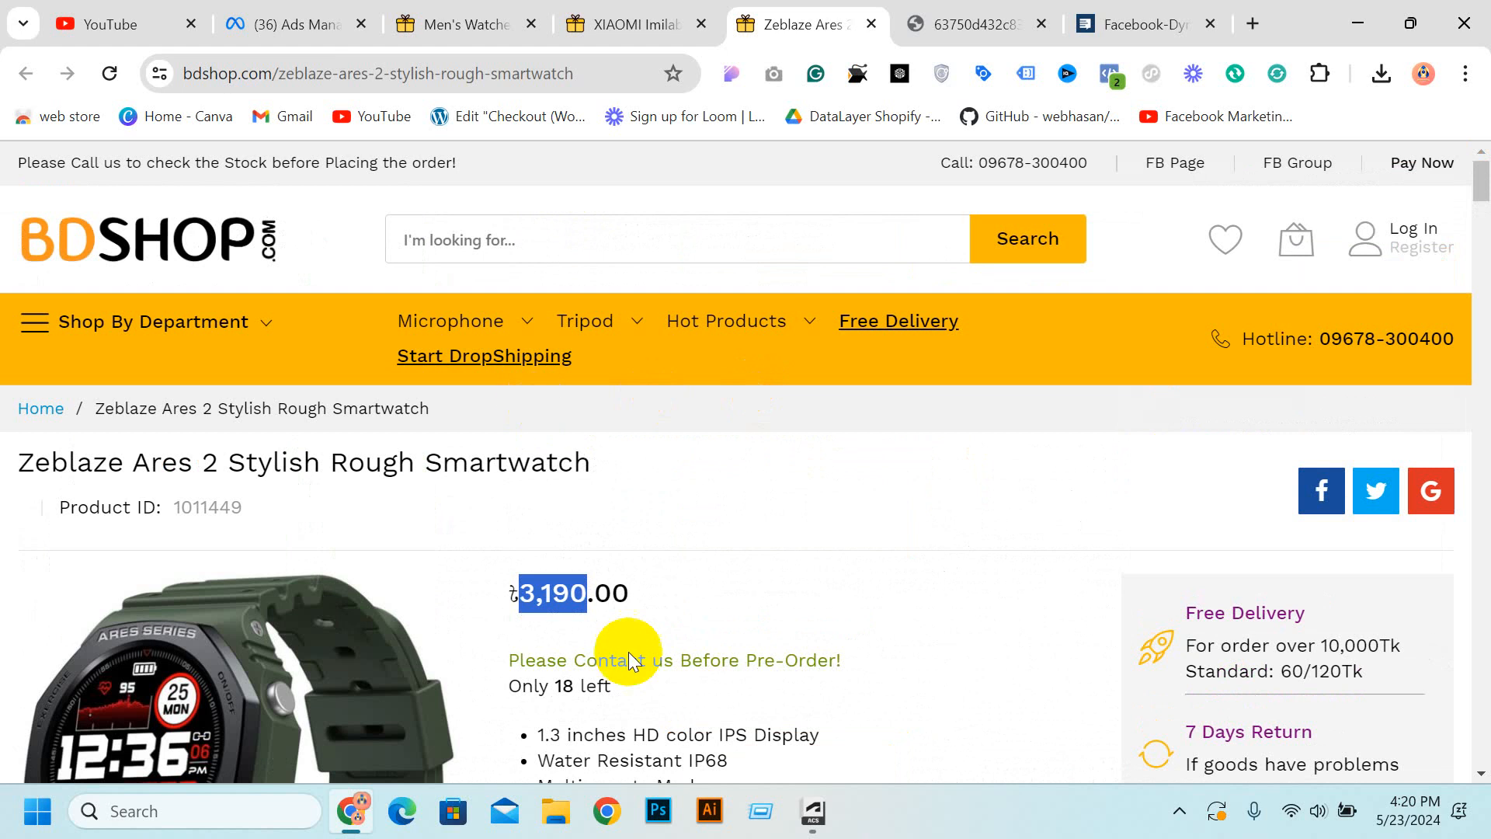
pyautogui.scroll(-7, 676, 637)
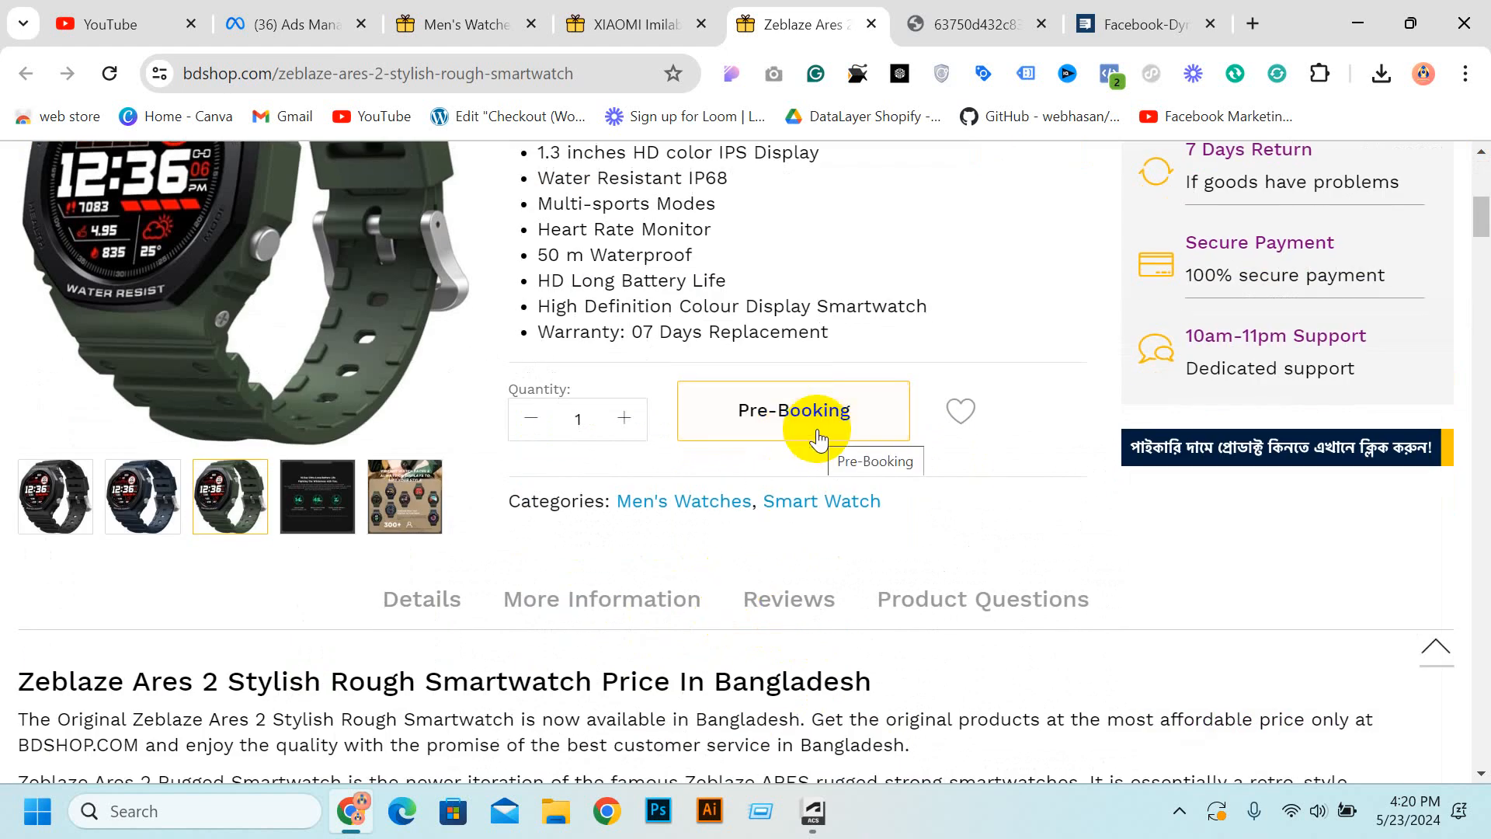
# Check the pixel tracking on the Zeblaze Ares 2 page with Meta Pixel Helper and close the helper.
pyautogui.scroll(7, 824, 431)
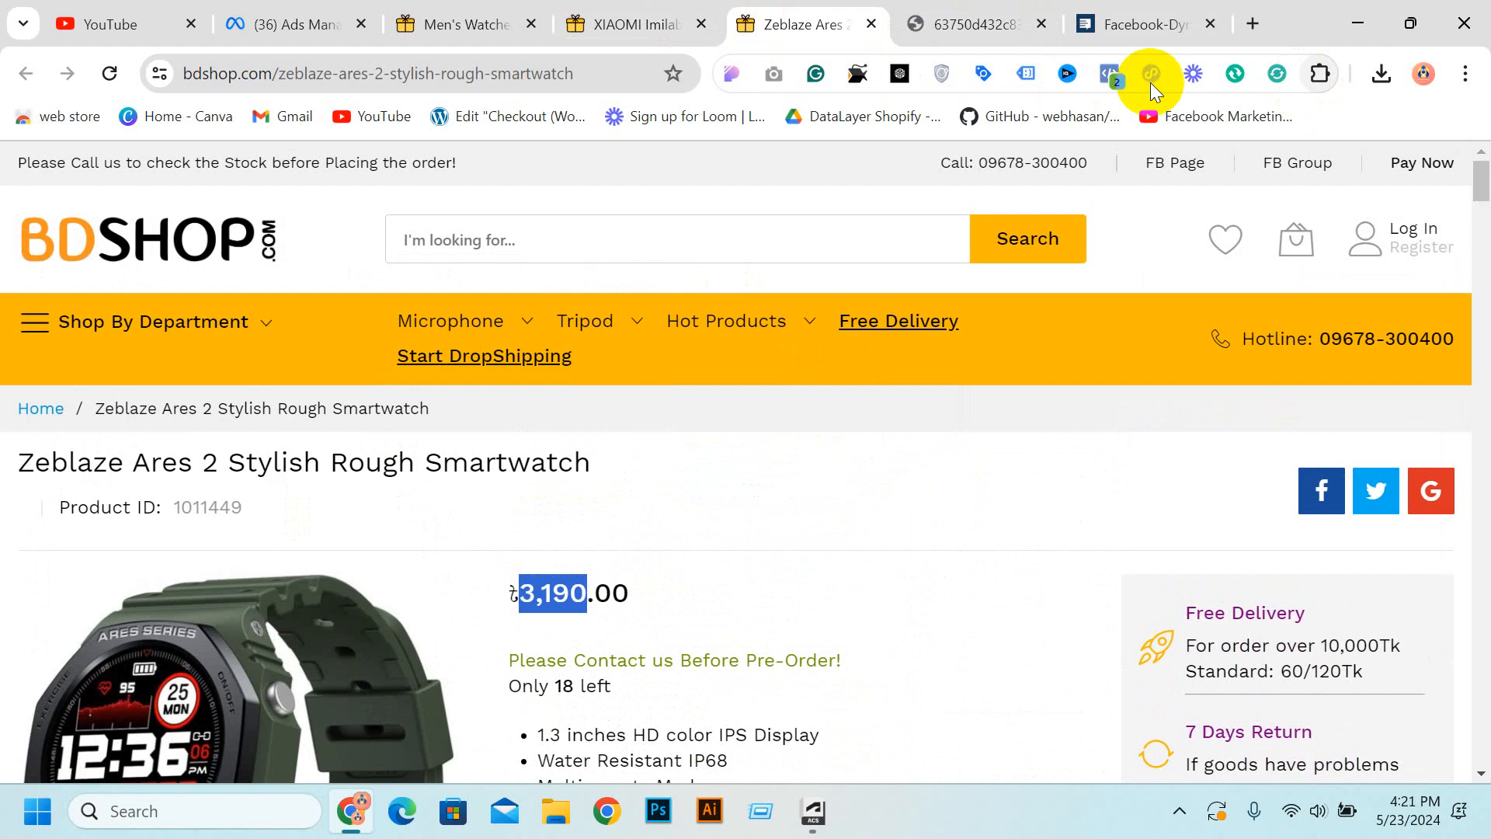
pyautogui.click(1112, 75)
pyautogui.click(925, 506)
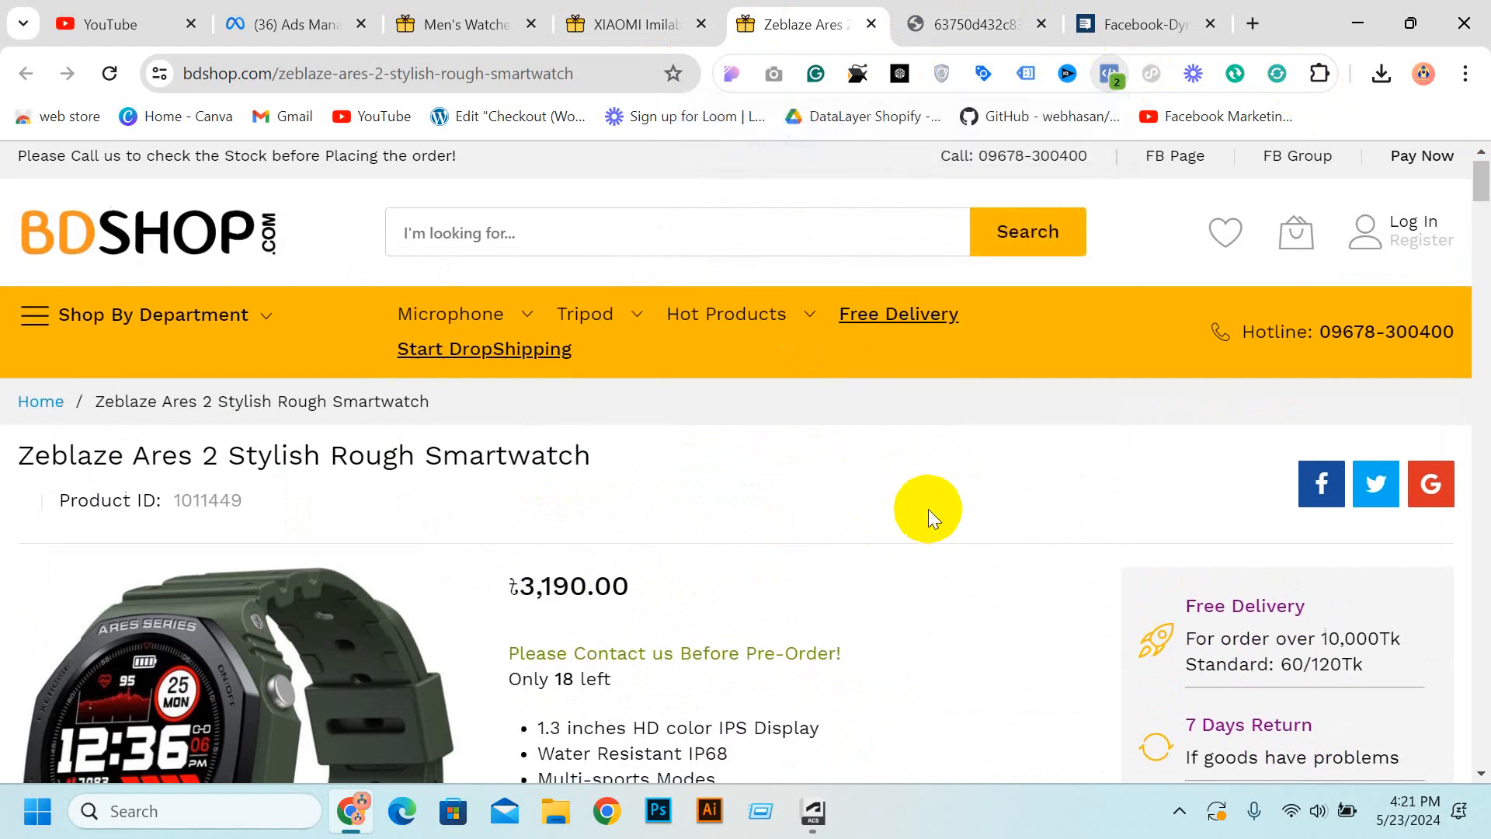
# Read through the Zeblaze Ares 2 product description down to its Features section.
pyautogui.scroll(-10, 929, 509)
pyautogui.scroll(-10, 798, 296)
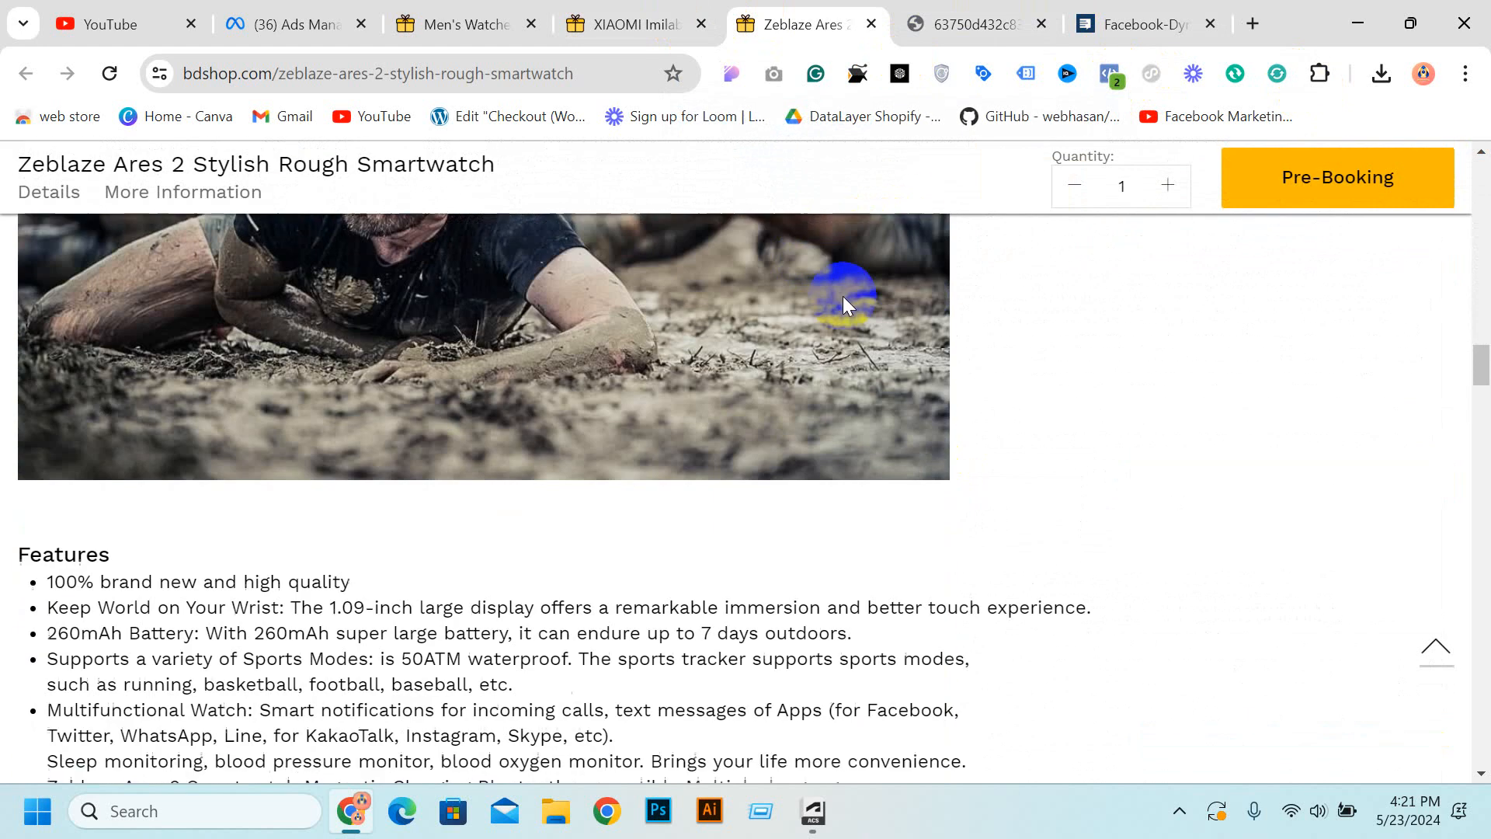
pyautogui.scroll(5, 855, 302)
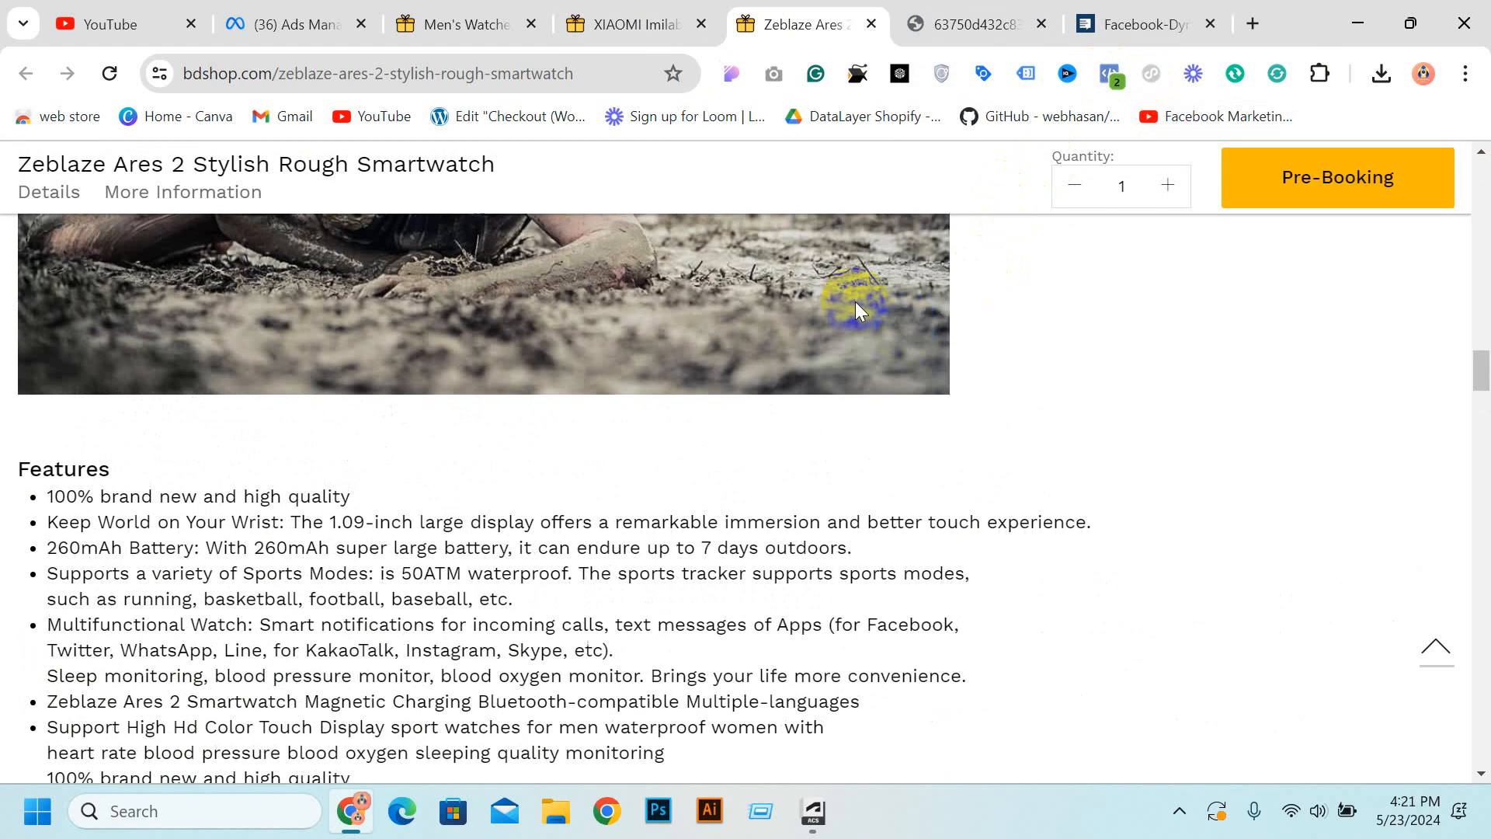
# Compare the XIAOMI Imilab and Zeblaze Ares 2 product pages, then return to the Audiences page and dismiss the audience type list.
pyautogui.click(621, 24)
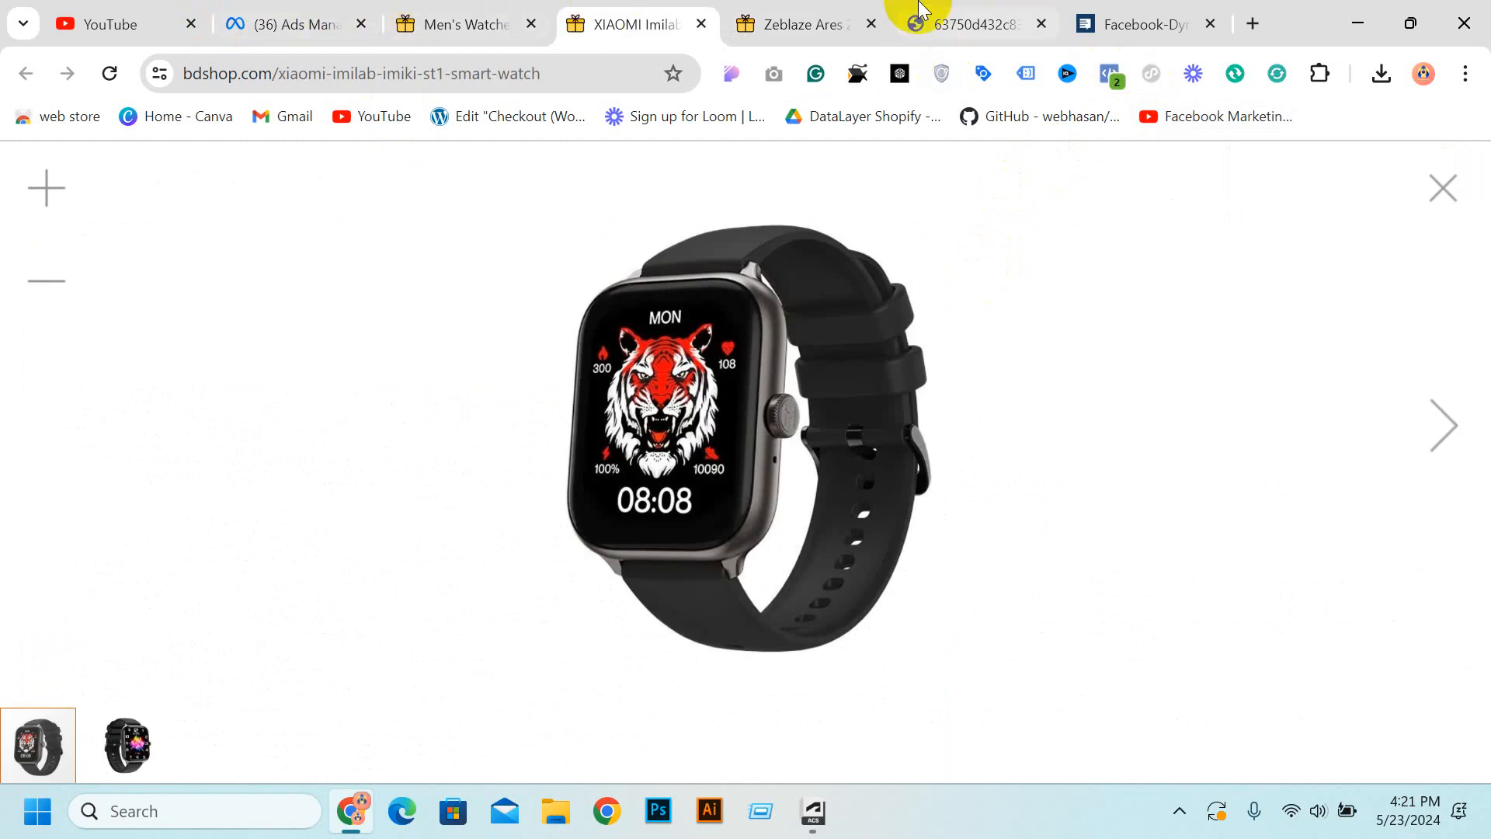
pyautogui.click(800, 16)
pyautogui.scroll(1, 881, 385)
pyautogui.scroll(4, 881, 385)
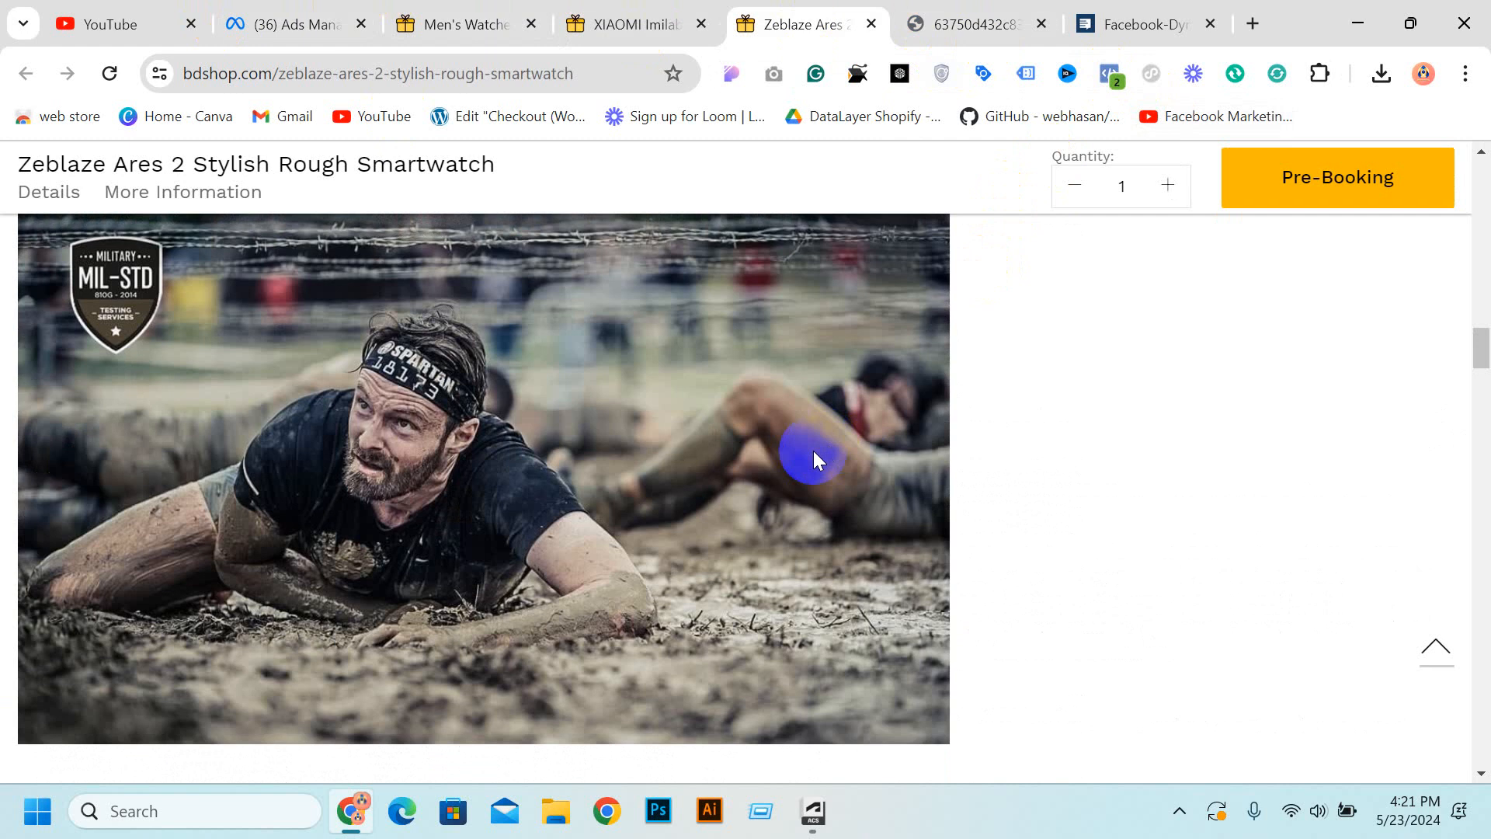
pyautogui.click(287, 23)
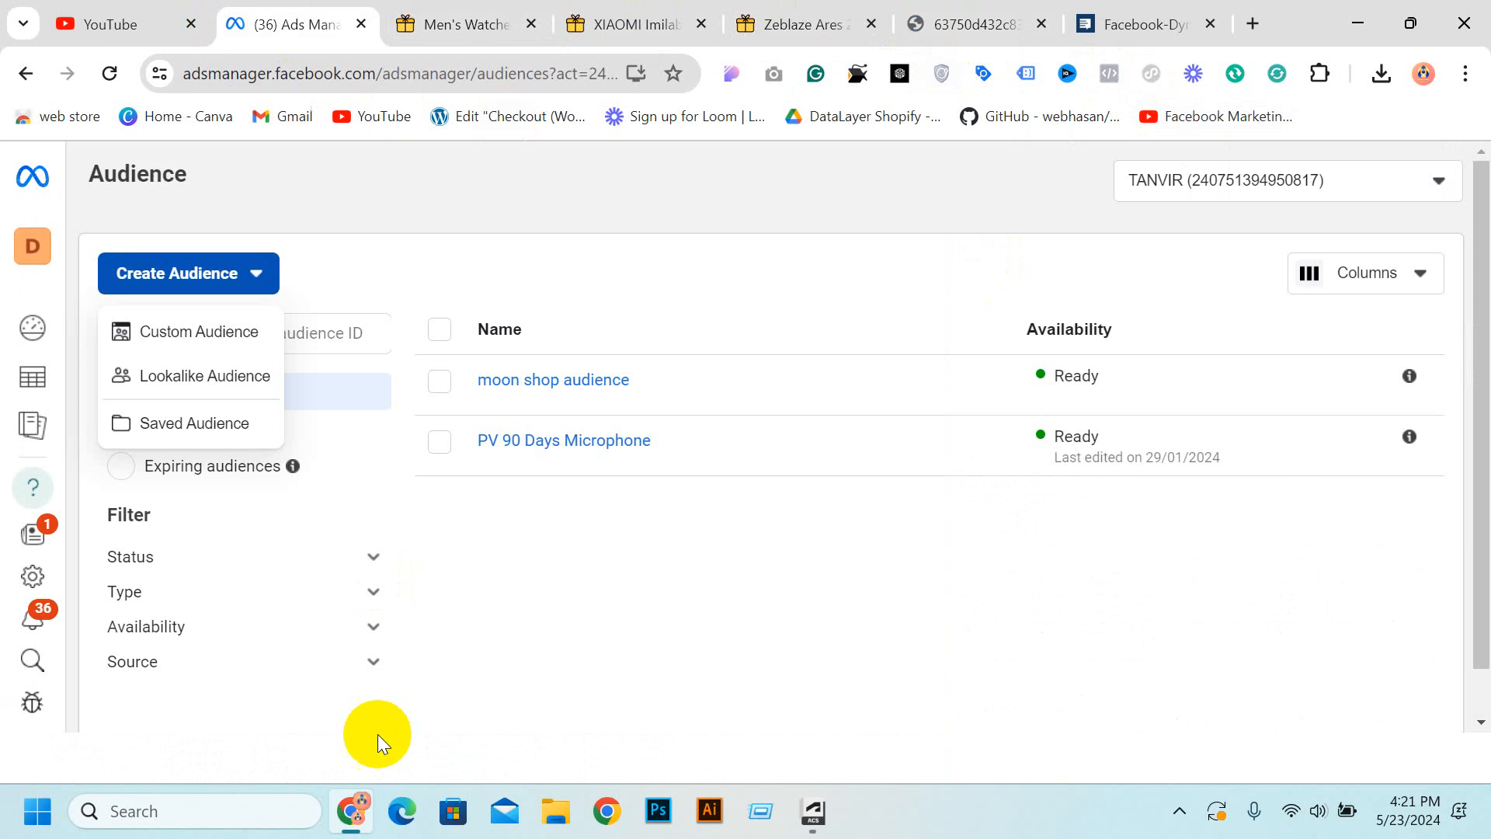
pyautogui.click(708, 500)
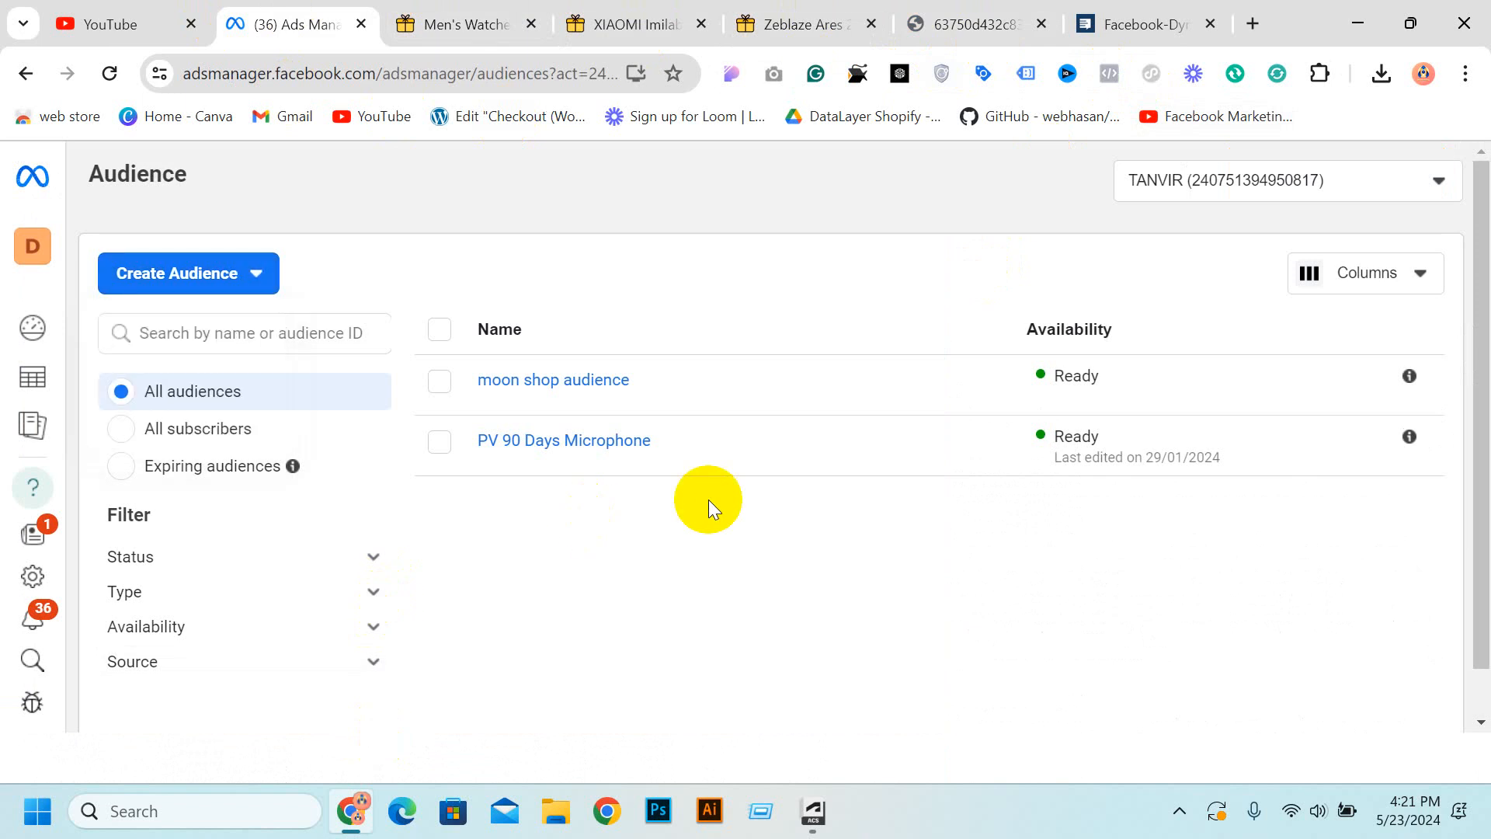
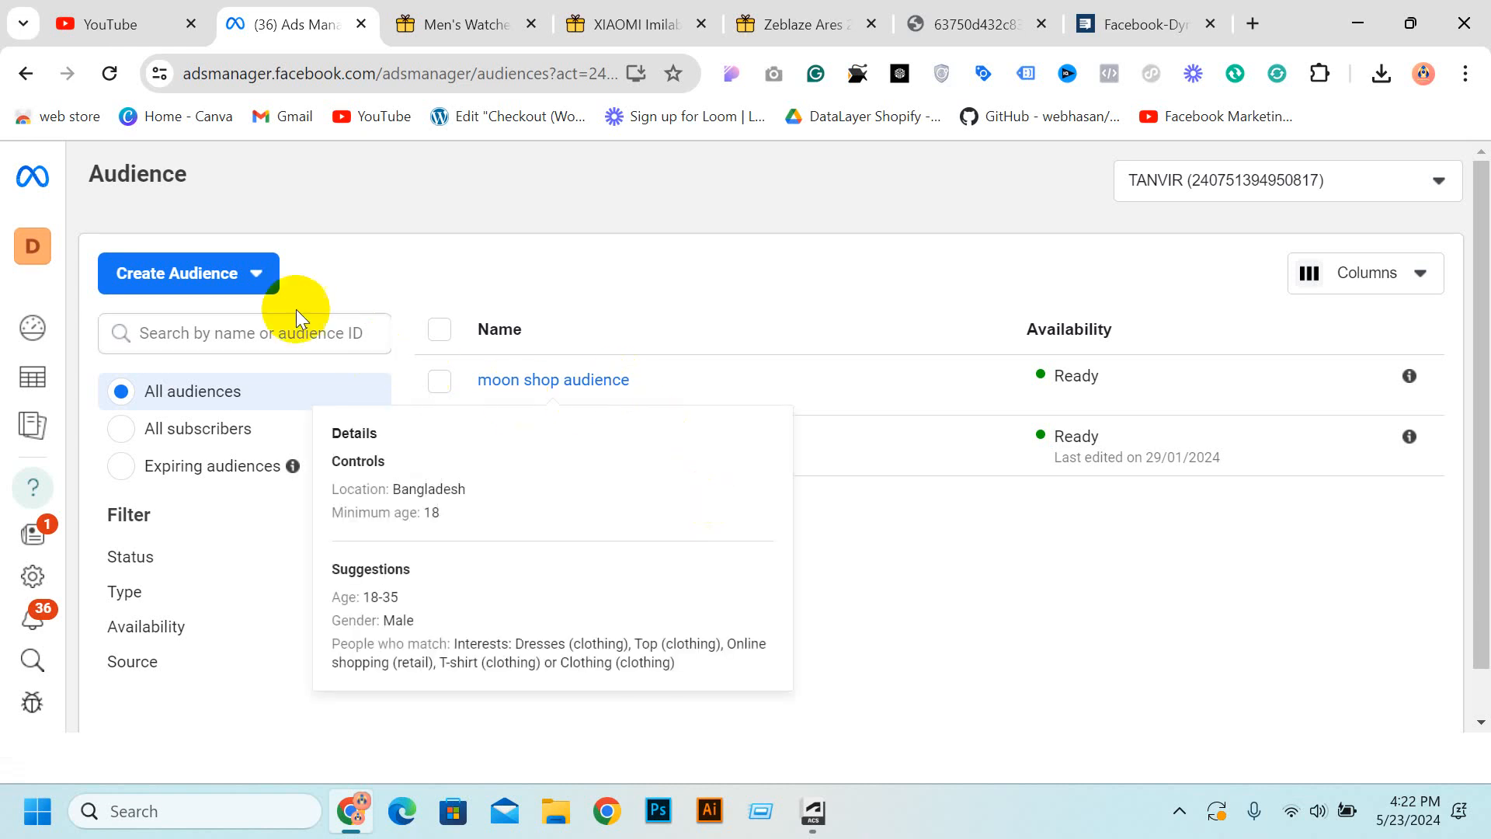
# Start a custom audience, review the available sources and continue with Website as the source.
pyautogui.click(255, 275)
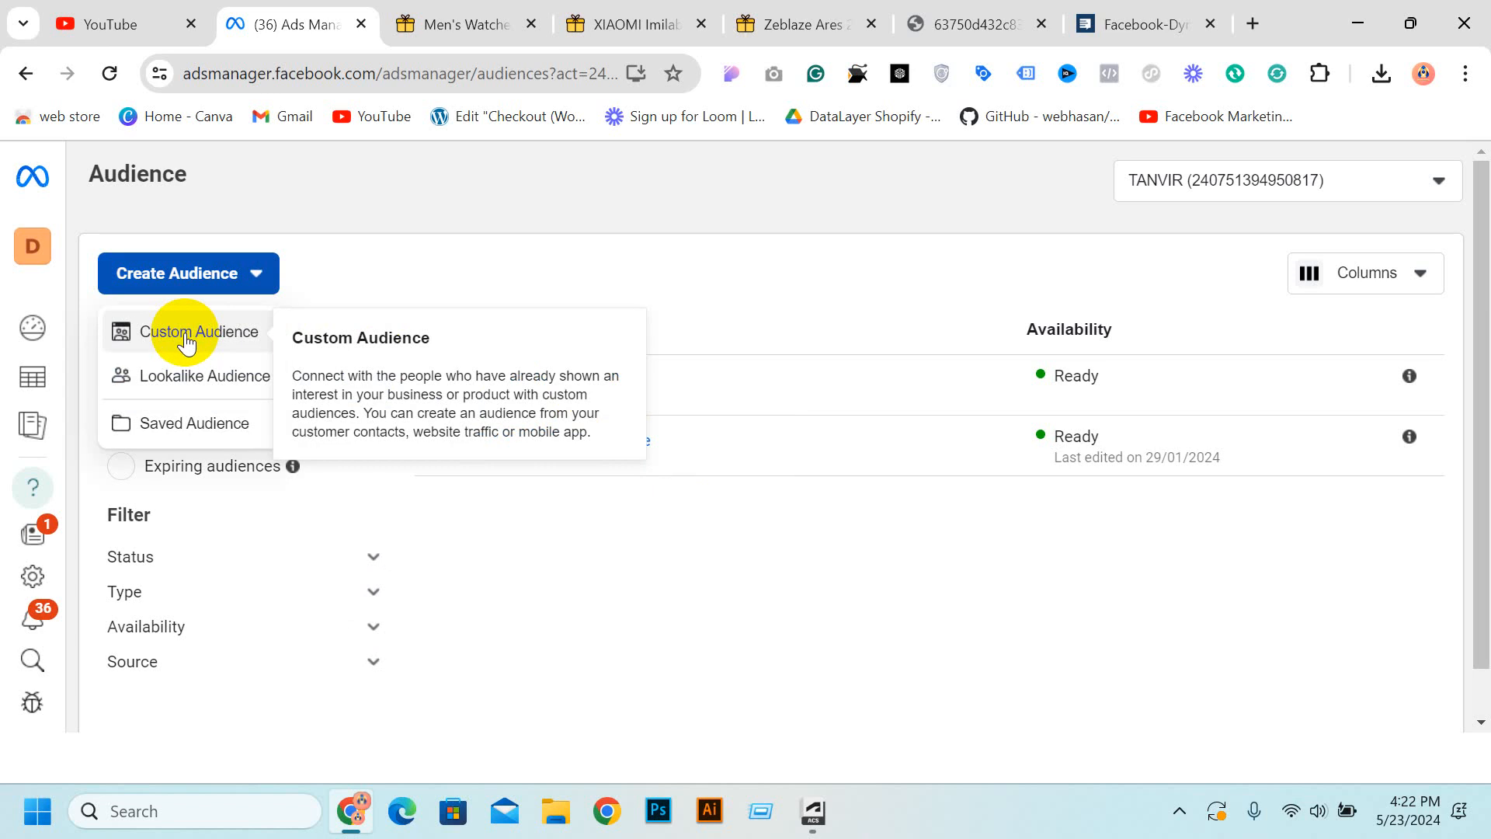
pyautogui.click(187, 340)
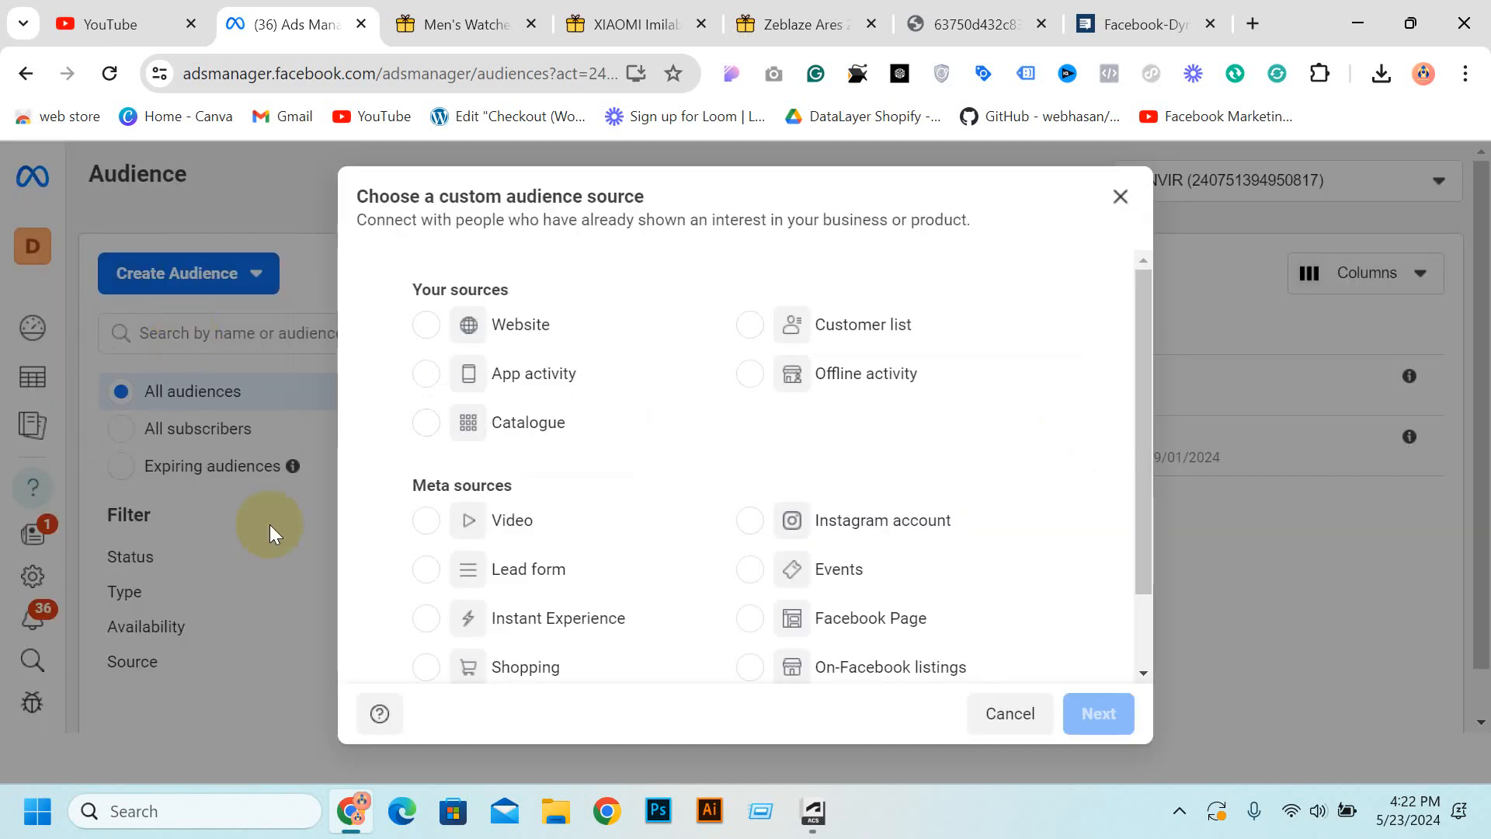
pyautogui.scroll(-2, 850, 292)
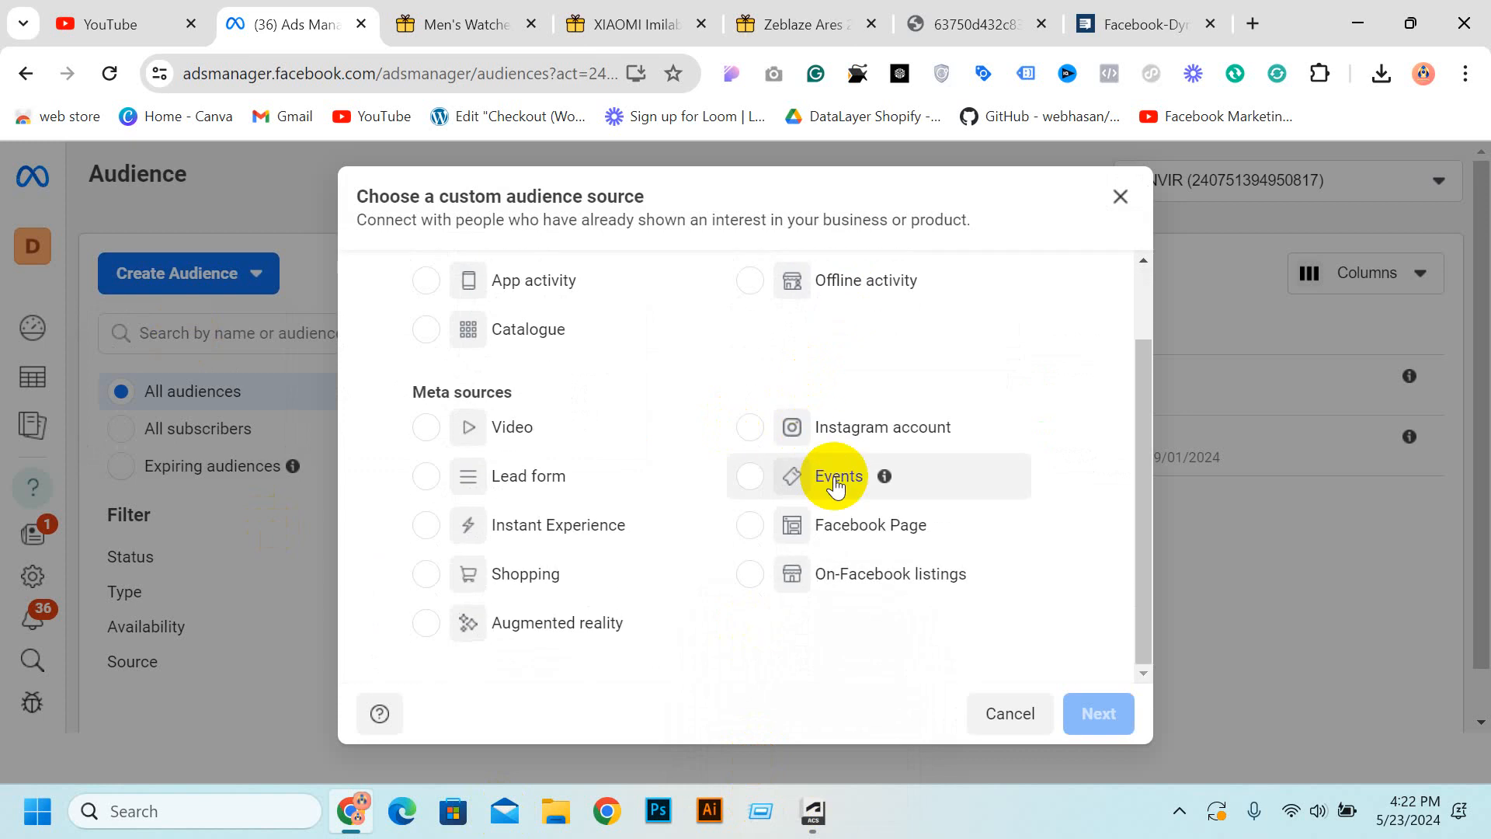
pyautogui.scroll(2, 760, 403)
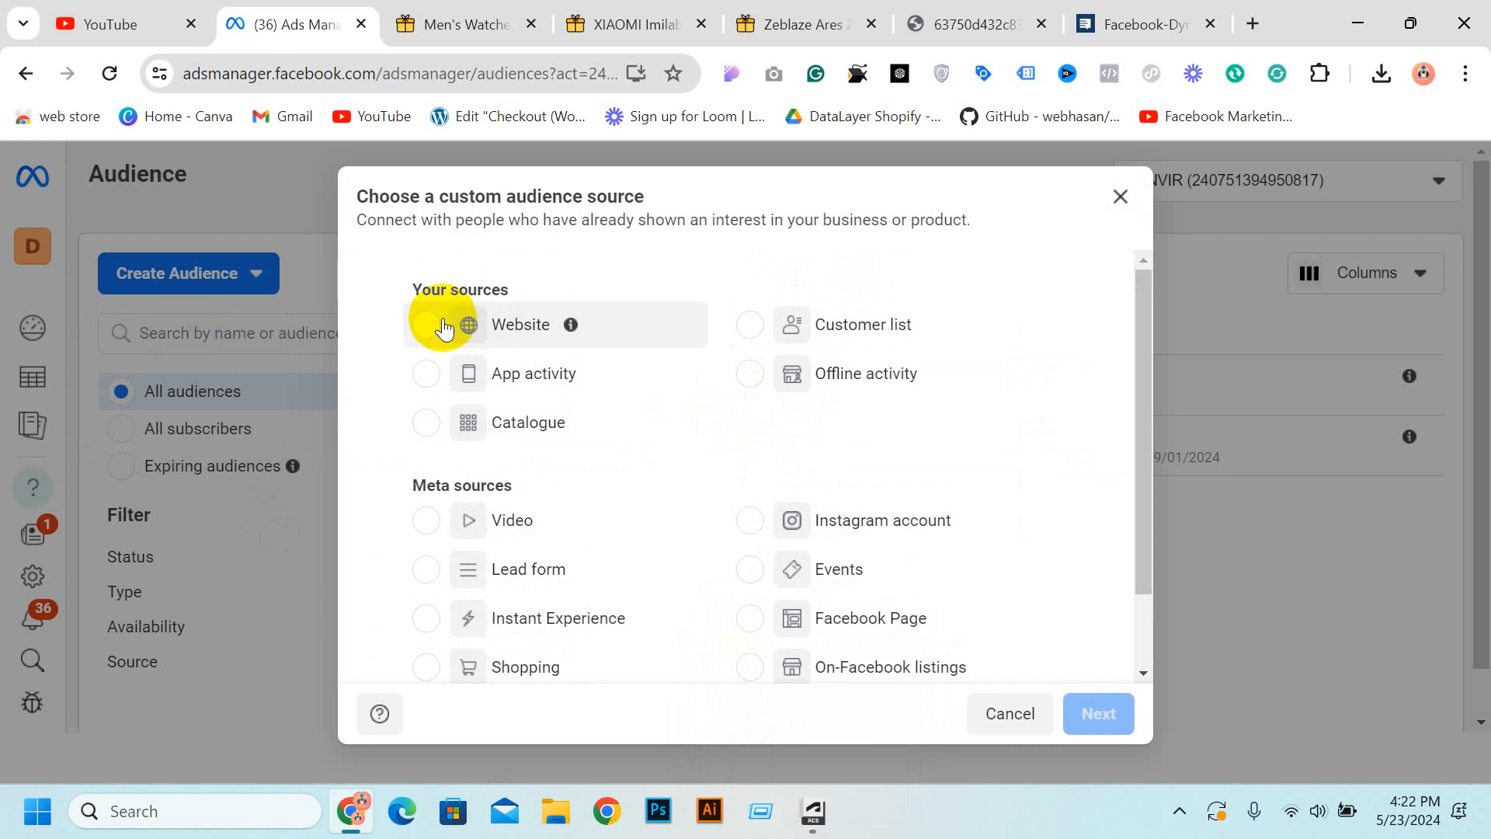
pyautogui.click(440, 326)
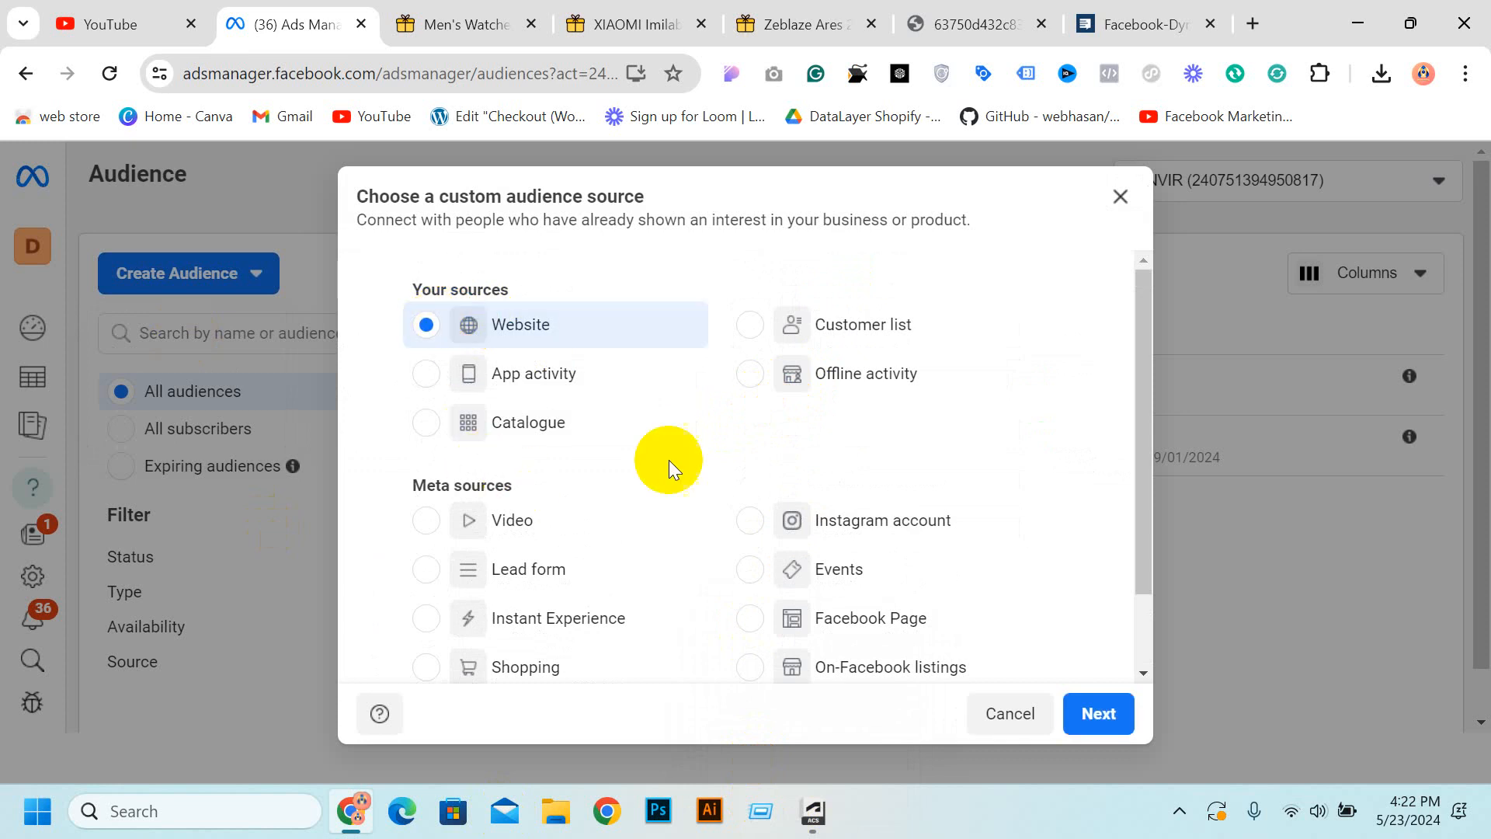
pyautogui.click(1098, 710)
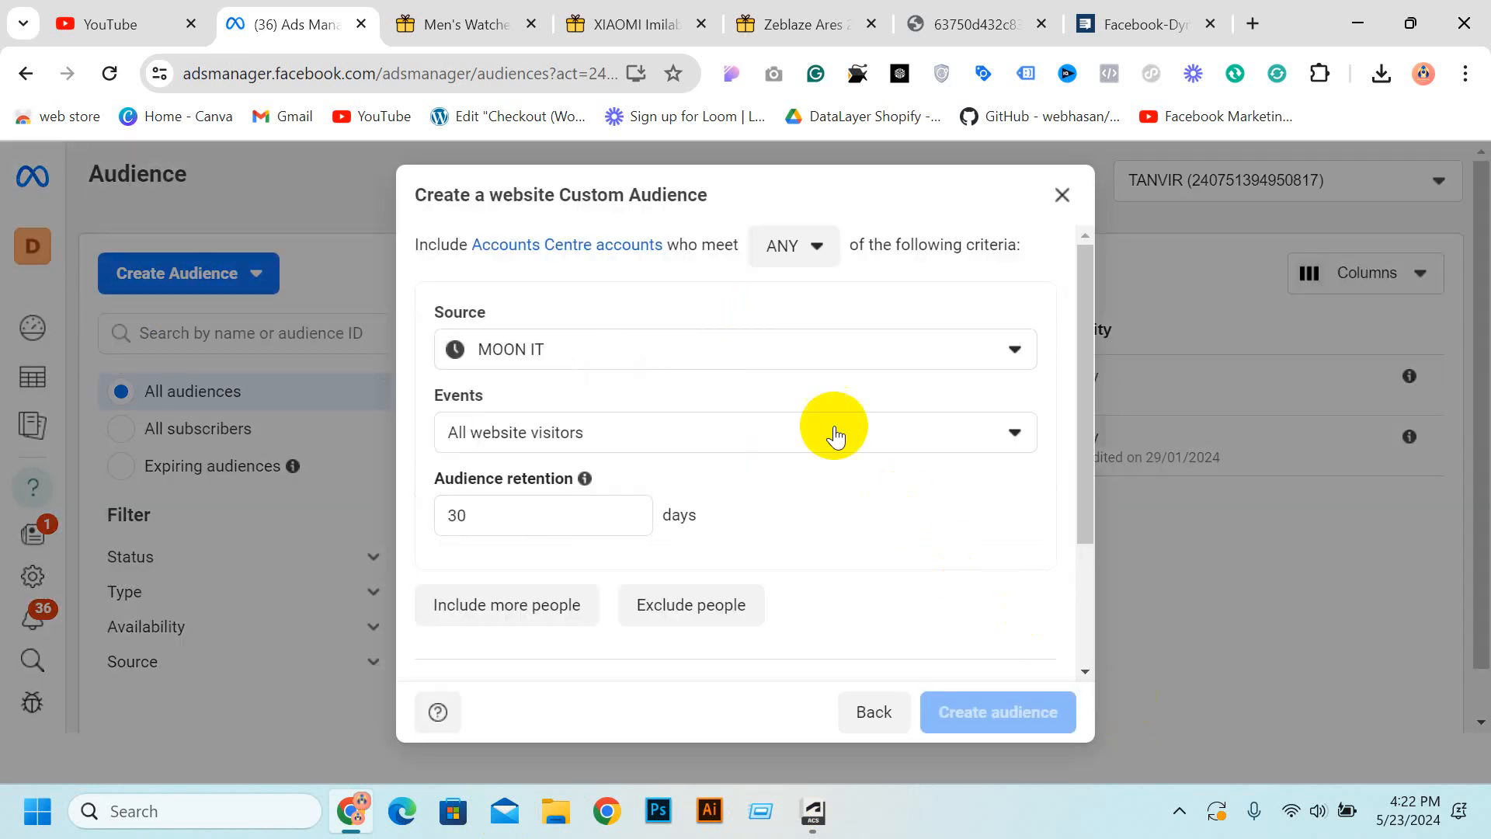
# Review the MOON IT pixel source and the audience retention setting in the website custom audience form.
pyautogui.click(677, 349)
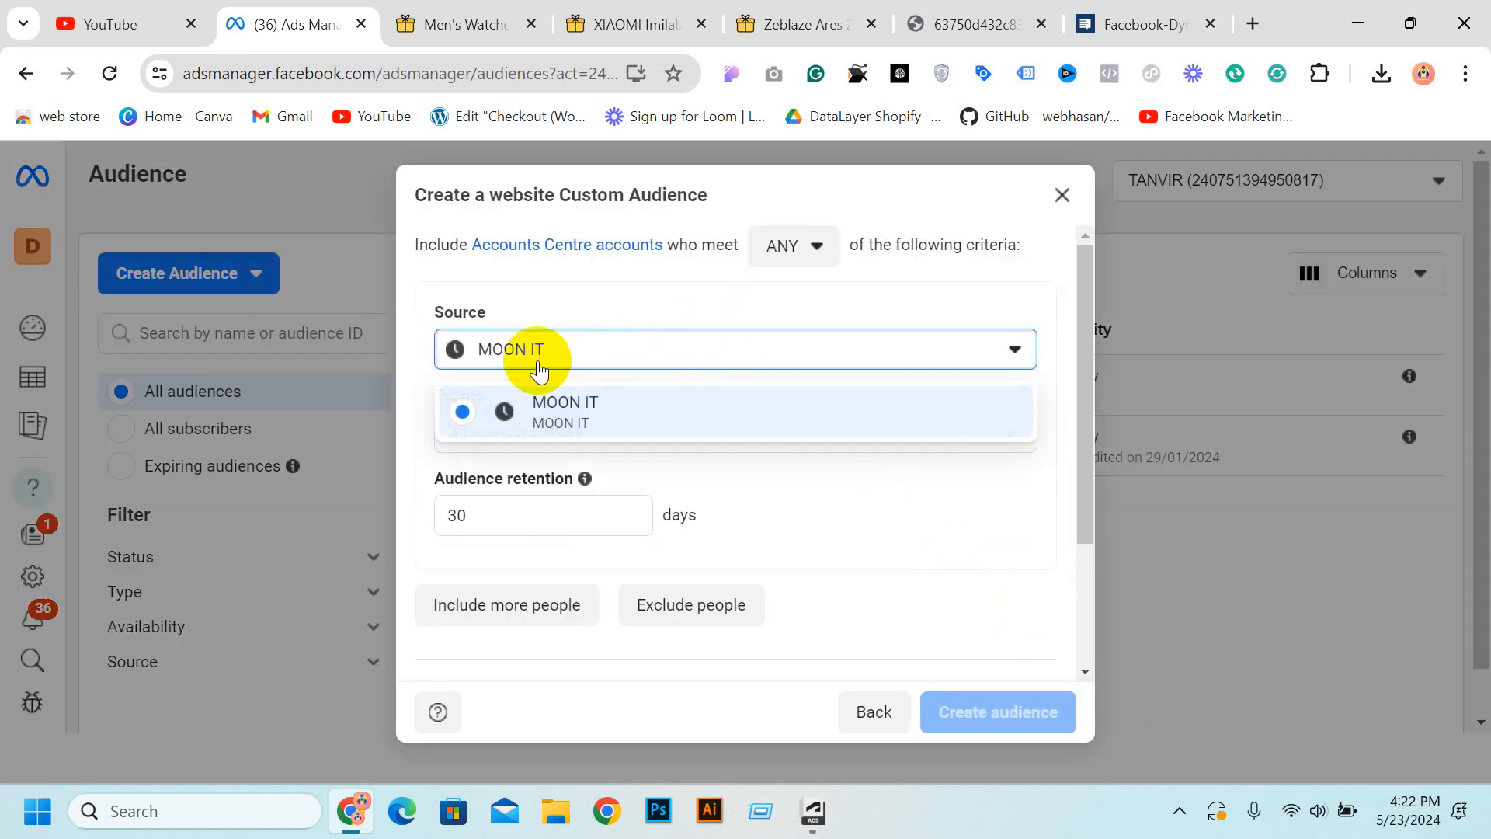
pyautogui.click(908, 539)
pyautogui.moveTo(543, 523); pyautogui.dragTo(334, 553)
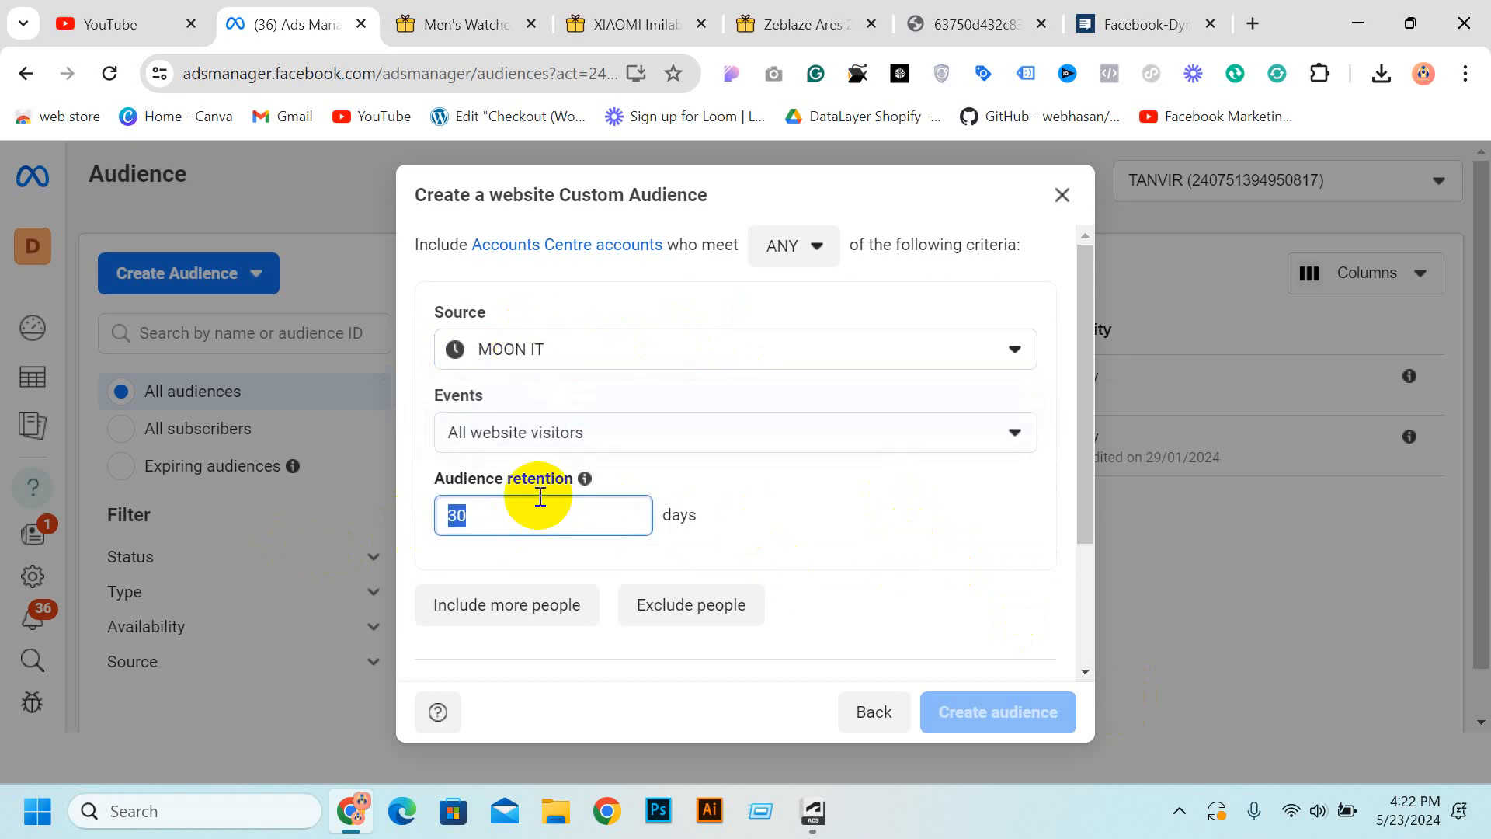
pyautogui.scroll(-2, 539, 492)
pyautogui.scroll(2, 622, 463)
pyautogui.click(515, 505)
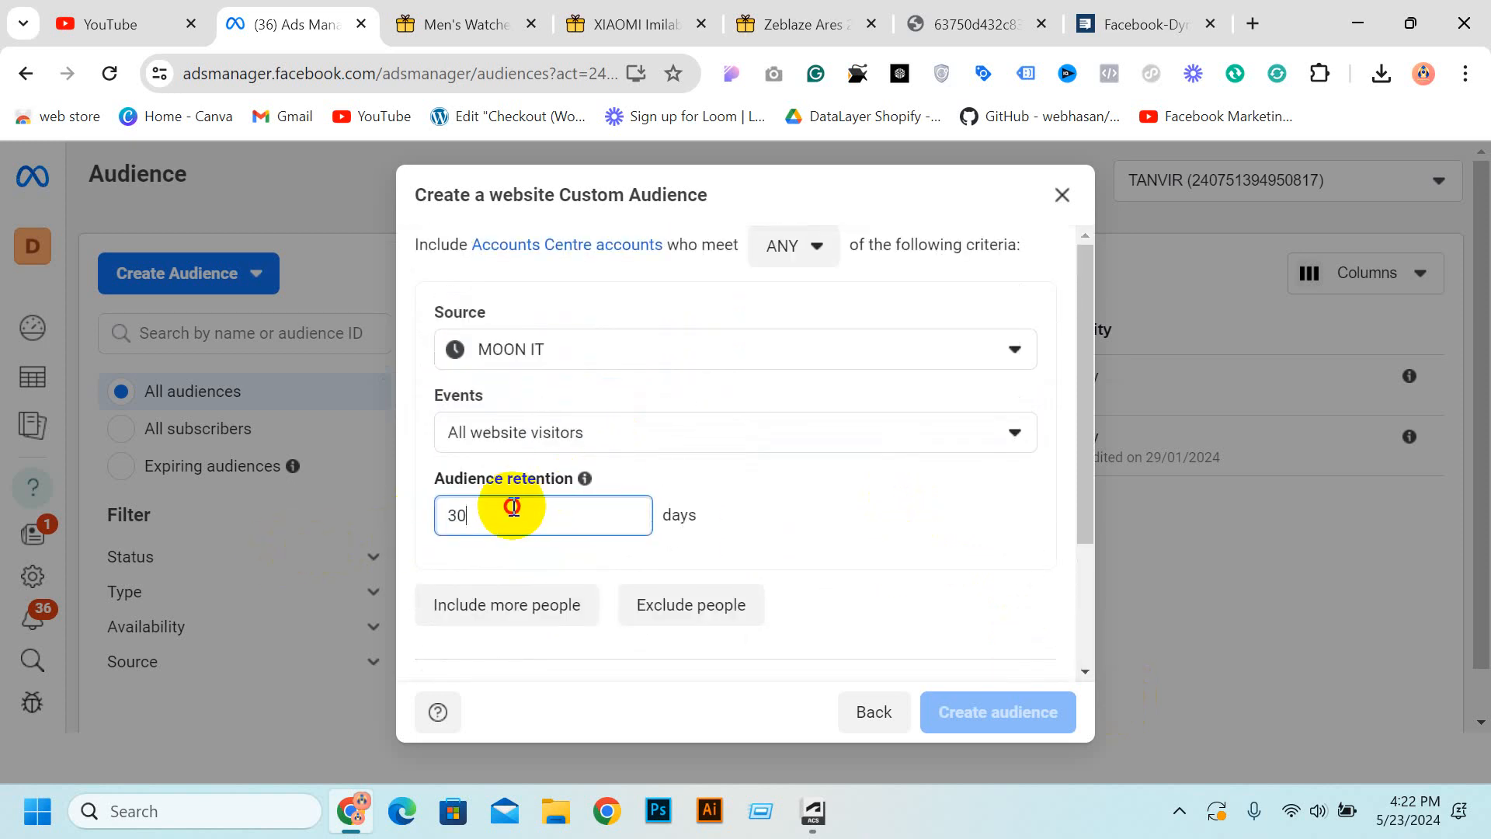
pyautogui.scroll(-2, 595, 353)
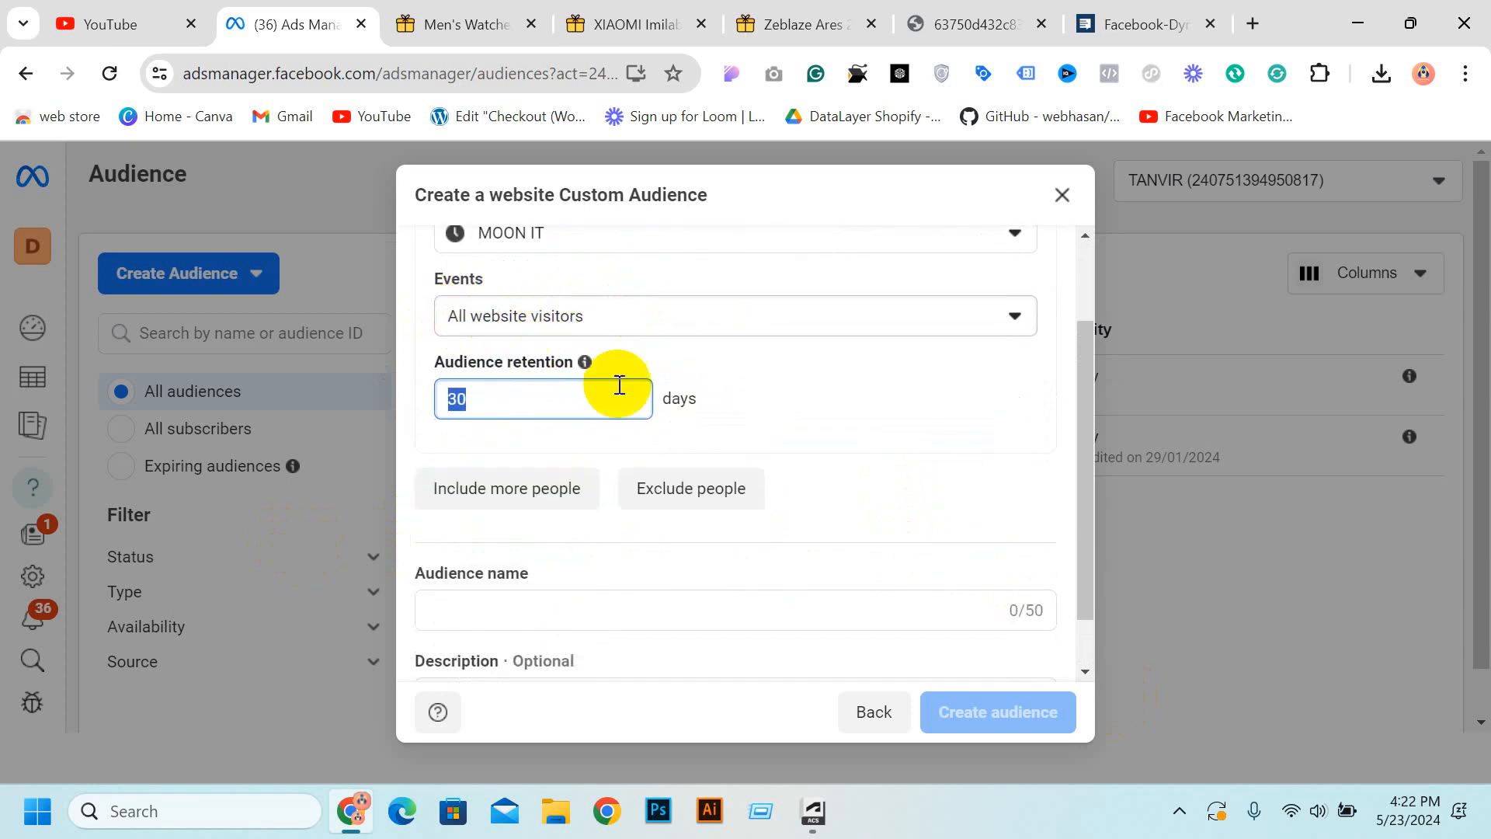
# Name the website custom audience "ww 30 days", create it and close its summary.
pyautogui.scroll(-1, 619, 497)
pyautogui.click(586, 546)
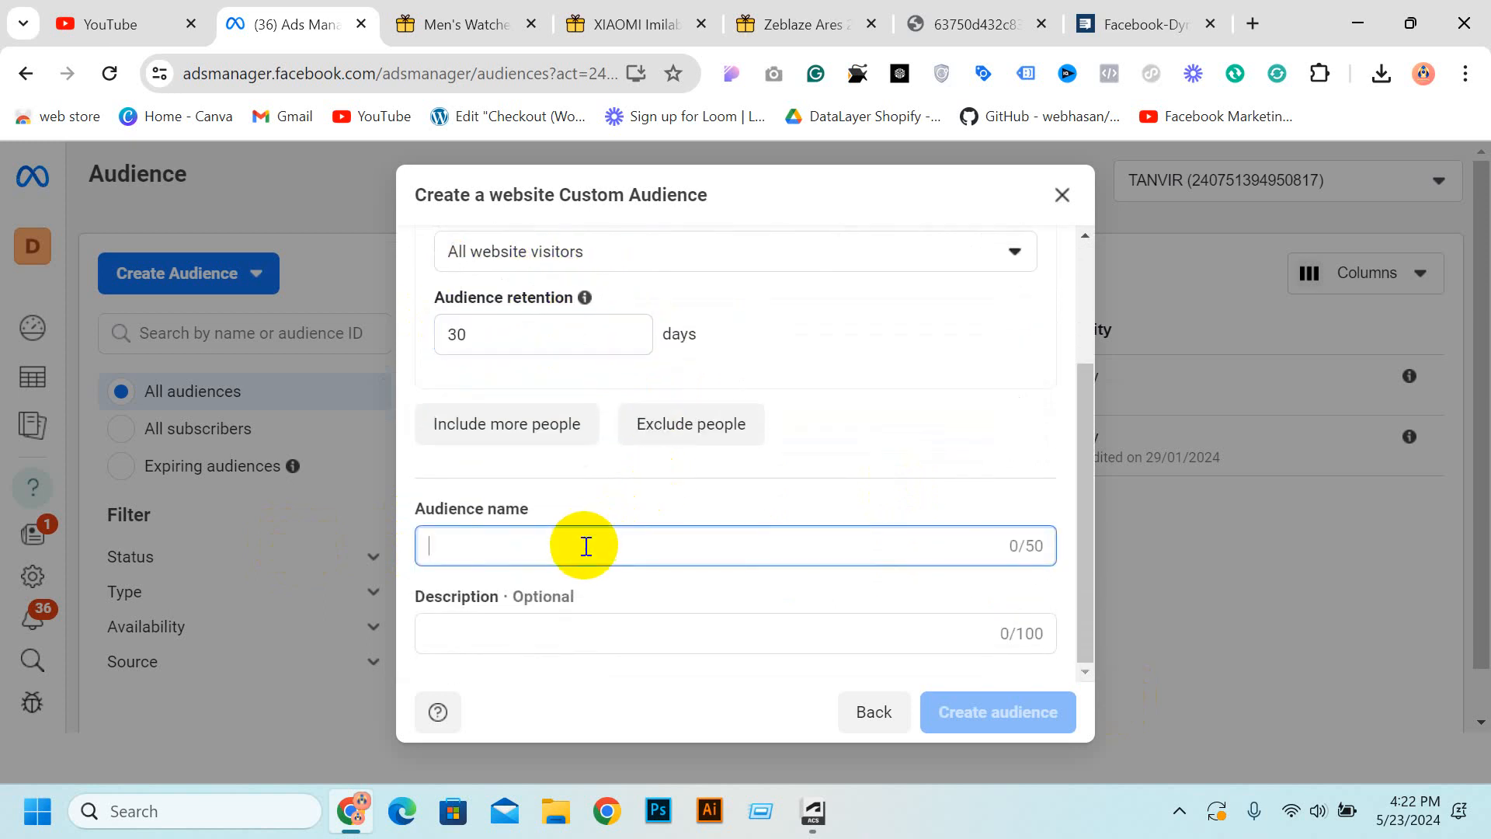
pyautogui.write('ww')
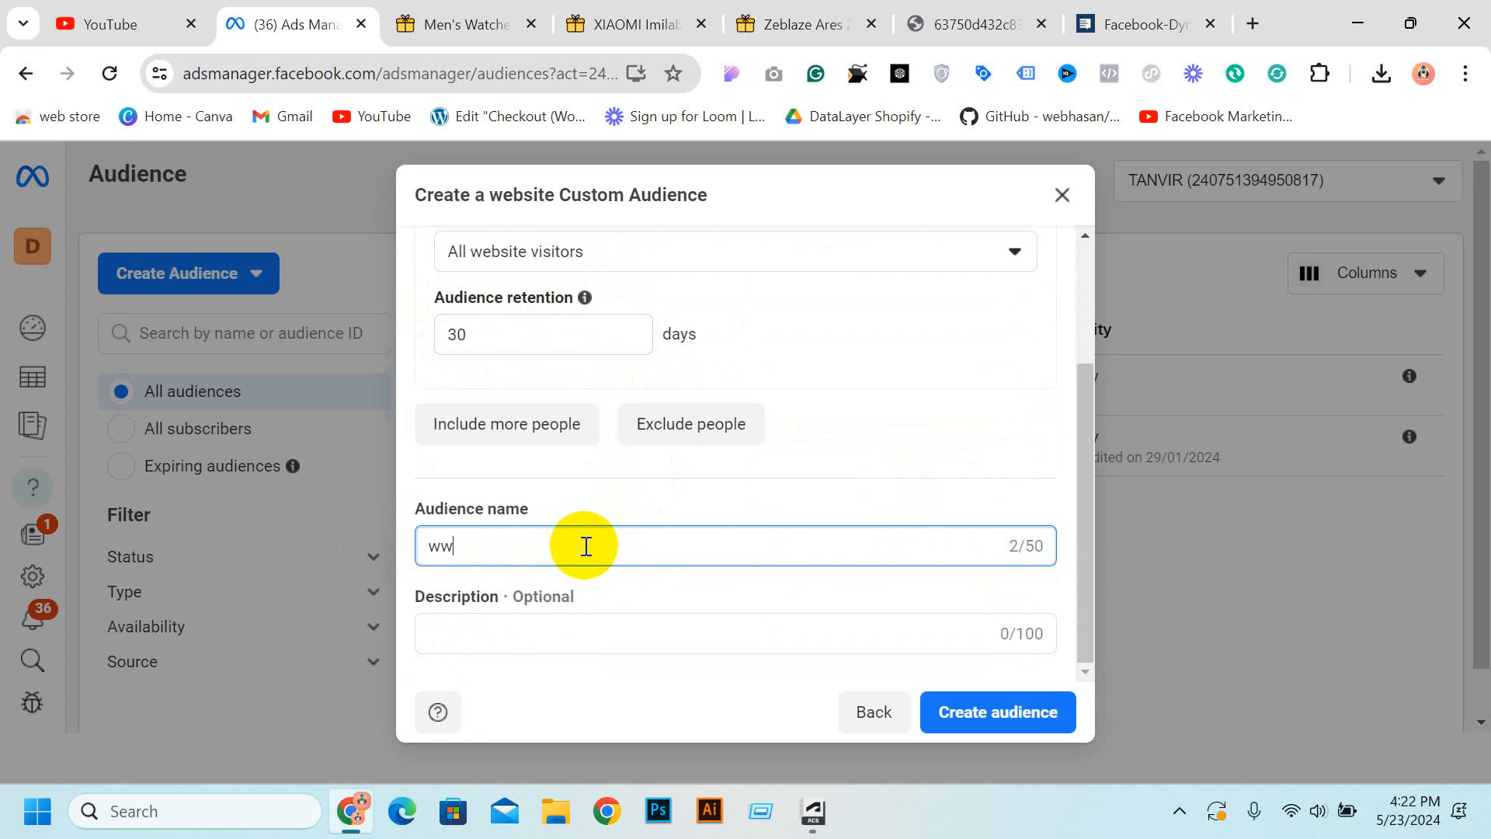
pyautogui.write(' 30 days')
pyautogui.click(982, 711)
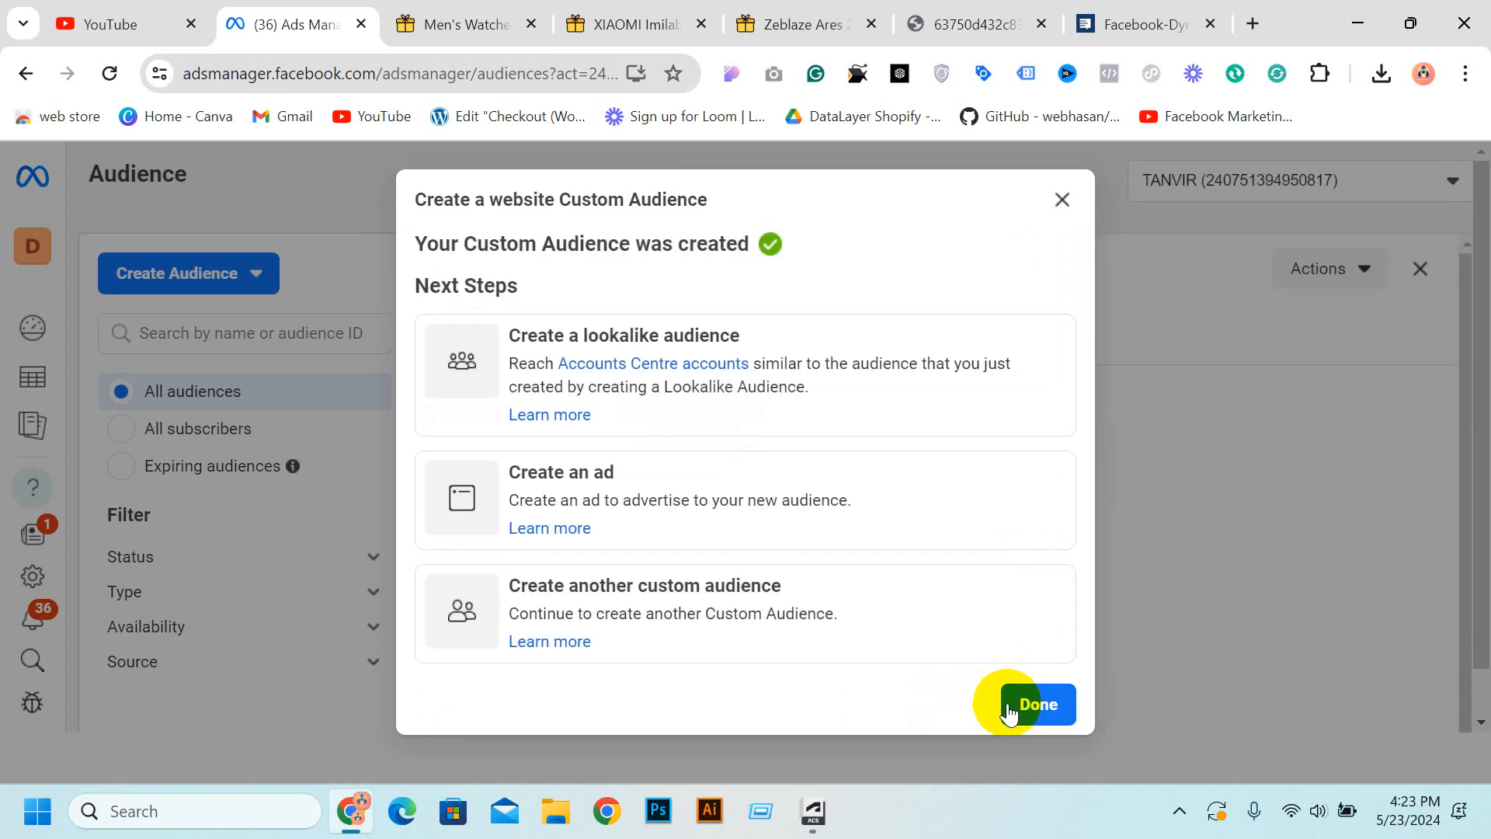
pyautogui.click(1021, 704)
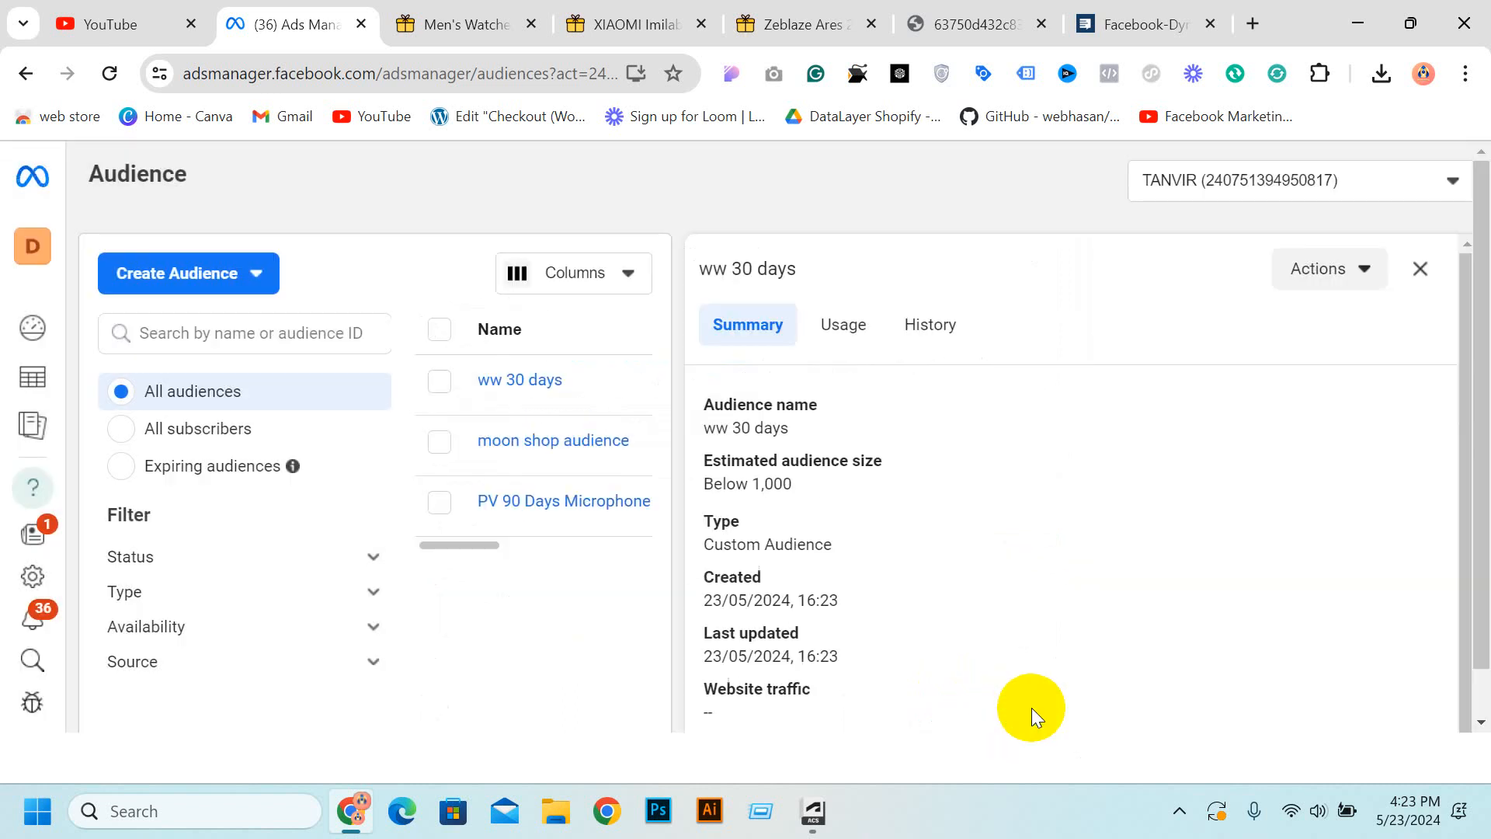
pyautogui.click(1422, 267)
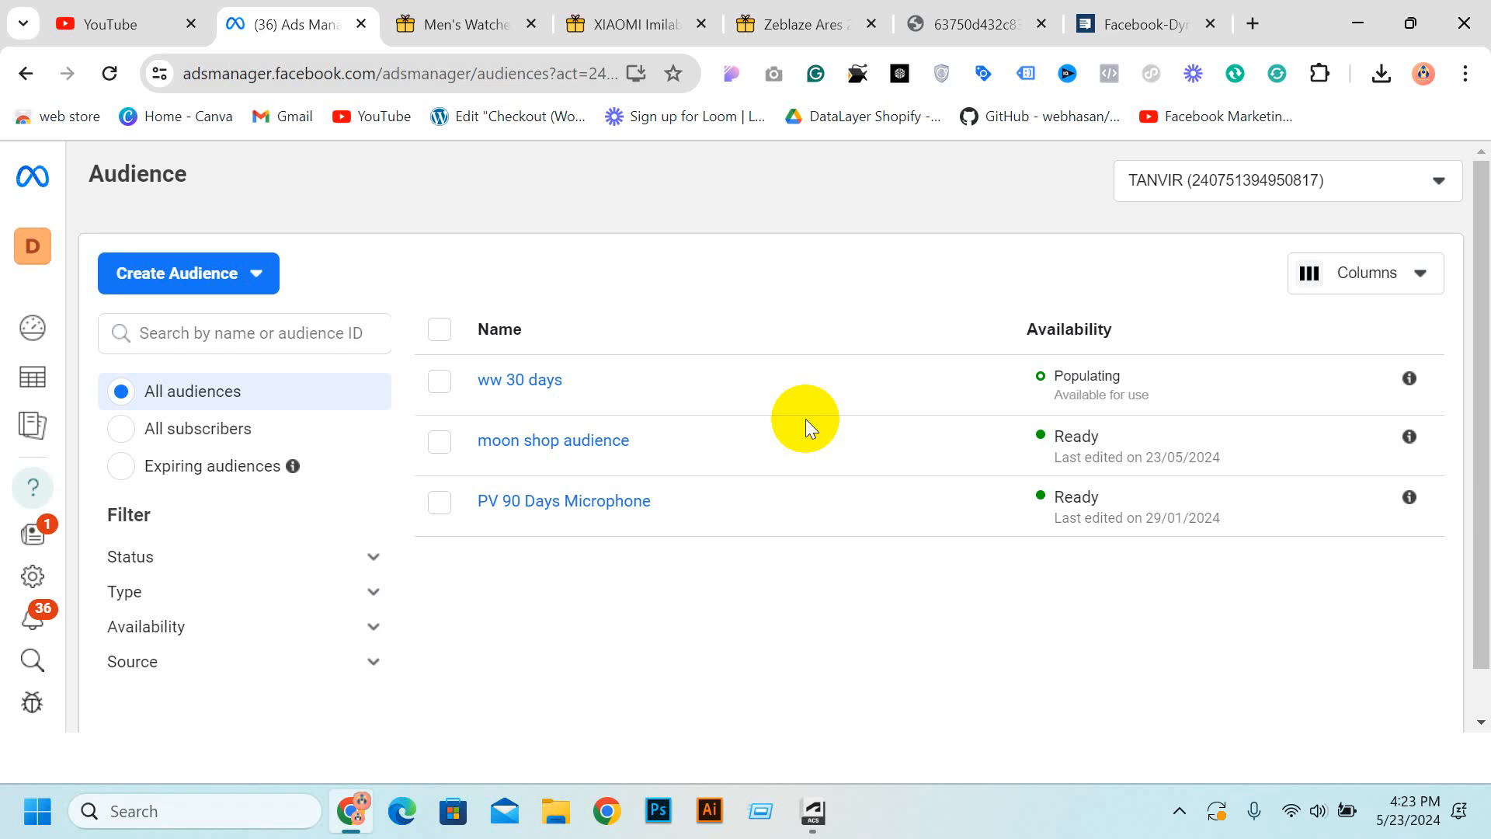
# Start another website custom audience, review the available visitor event options, and close the form without creating it.
pyautogui.click(241, 283)
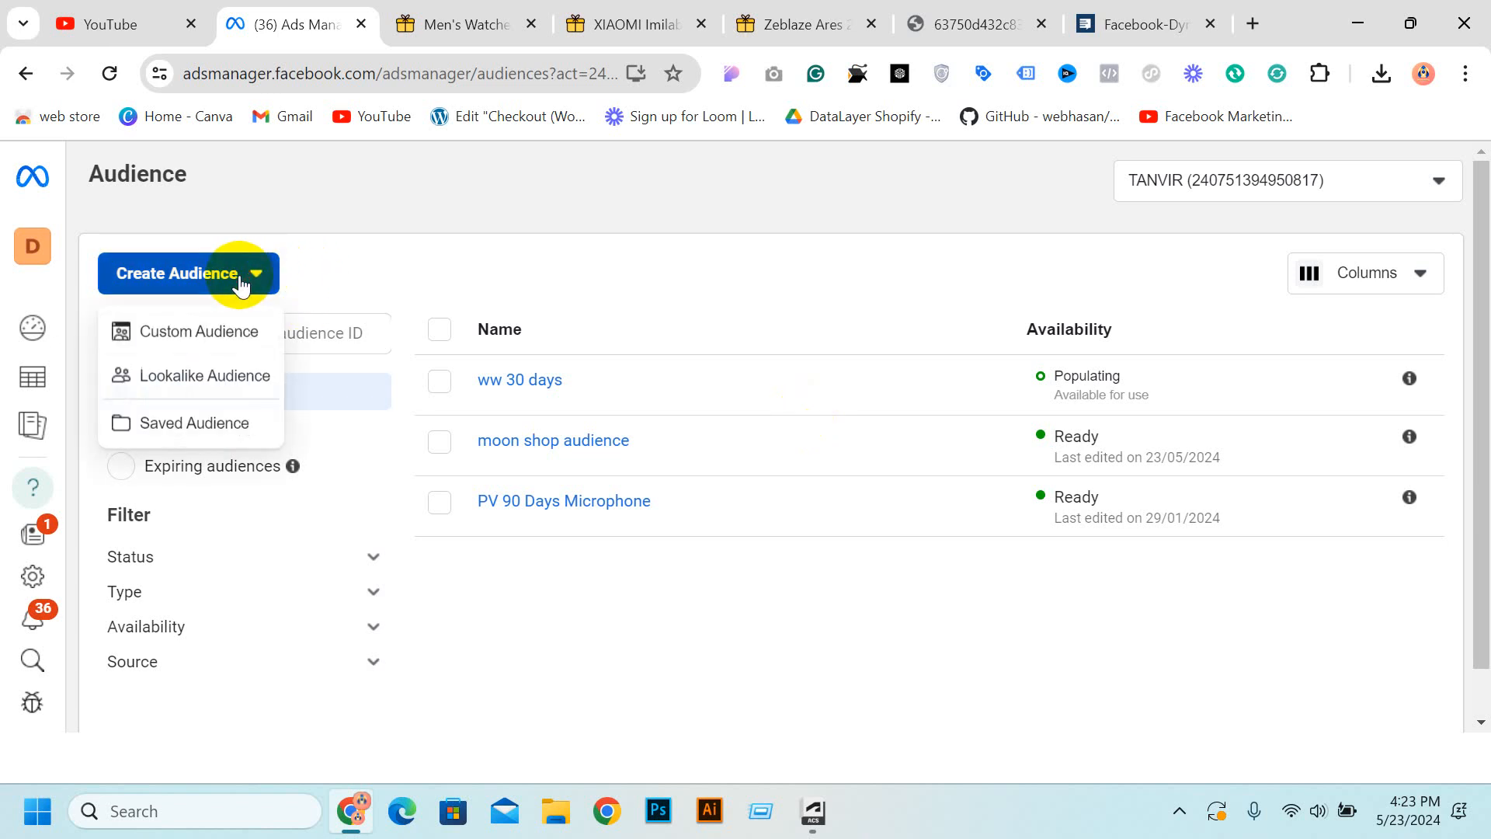
pyautogui.click(198, 329)
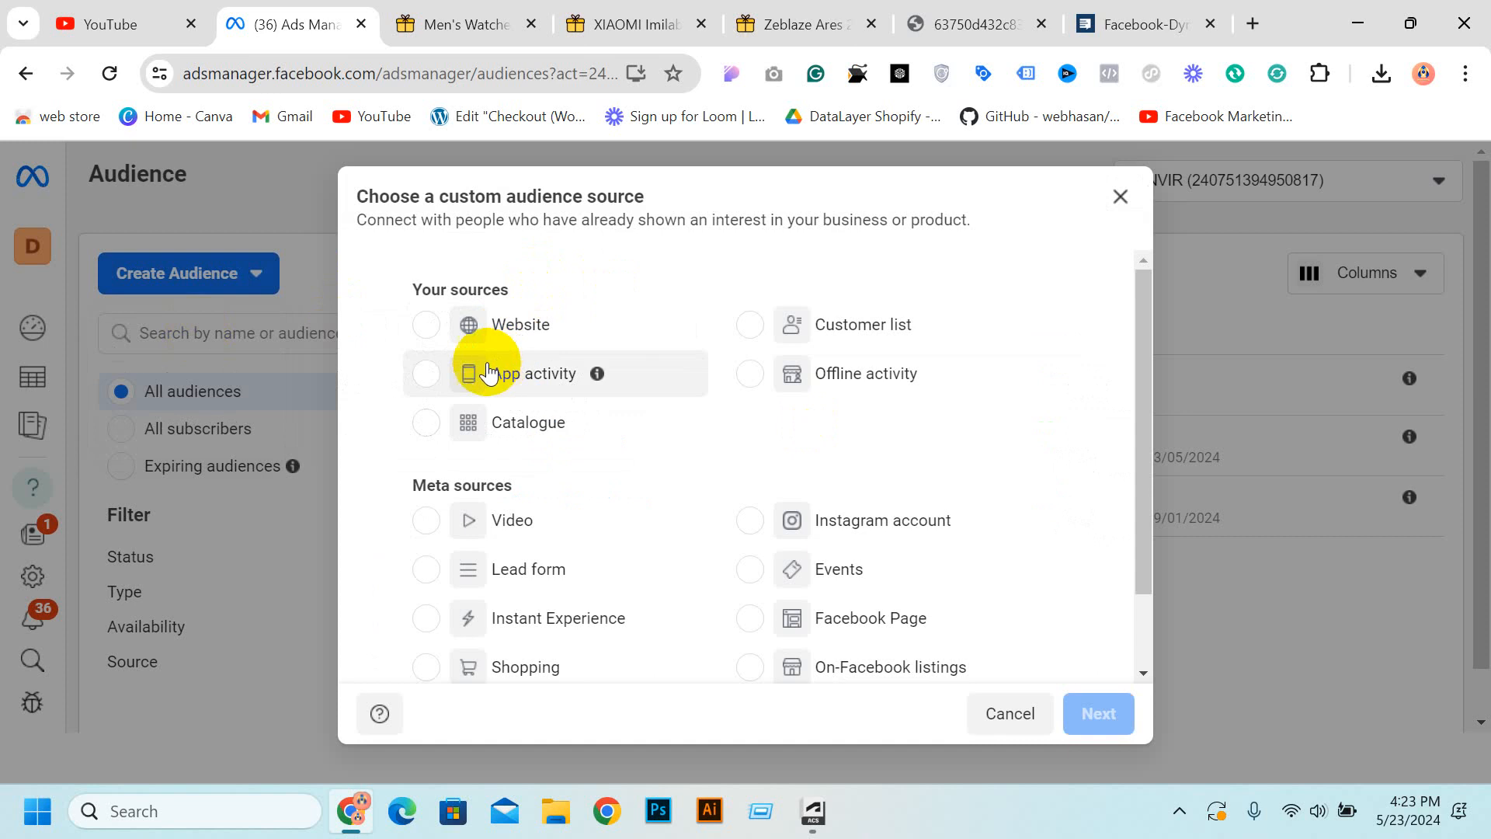
pyautogui.click(424, 326)
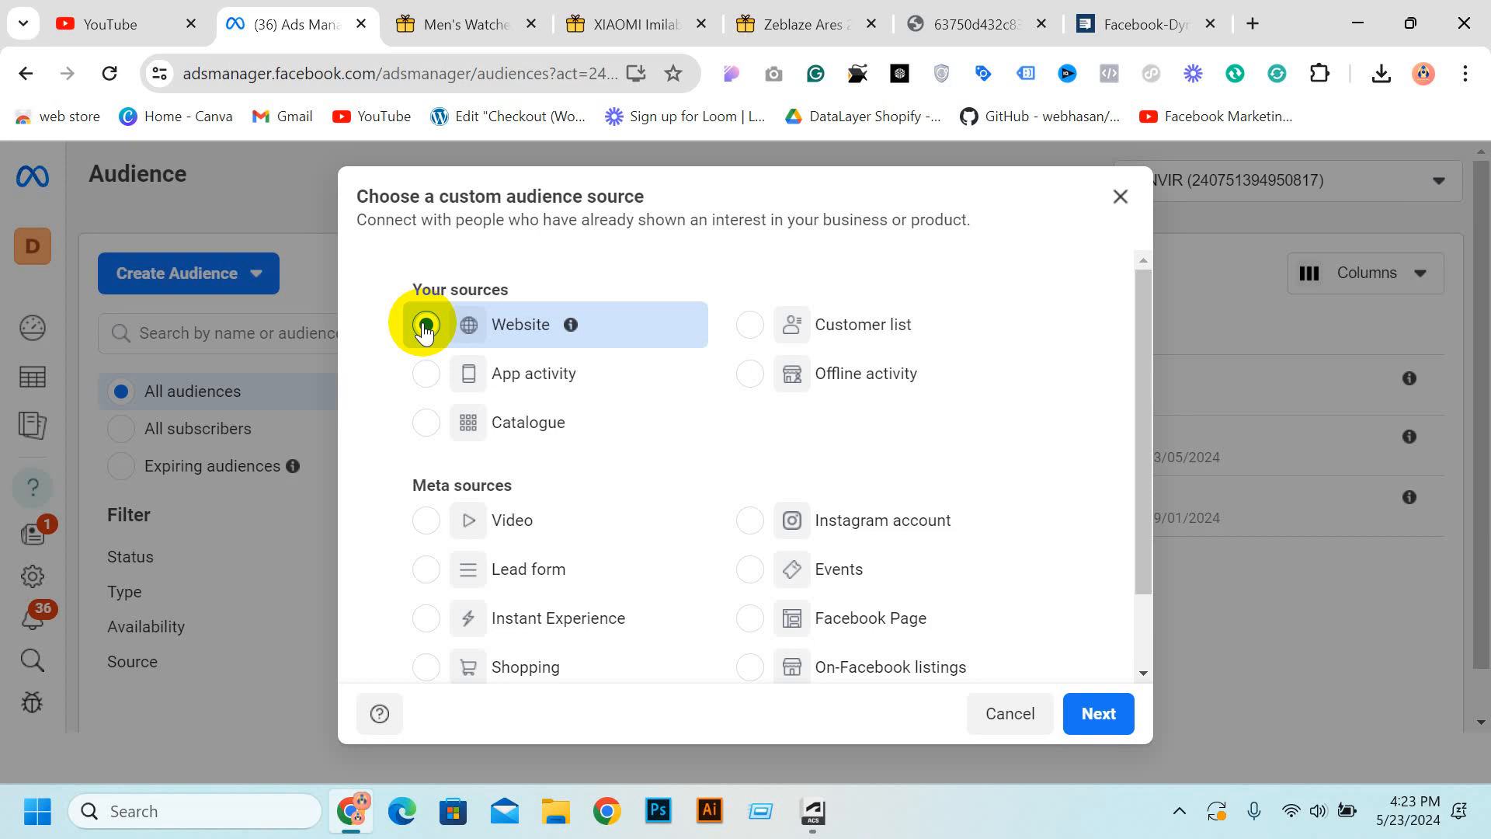
pyautogui.click(1115, 719)
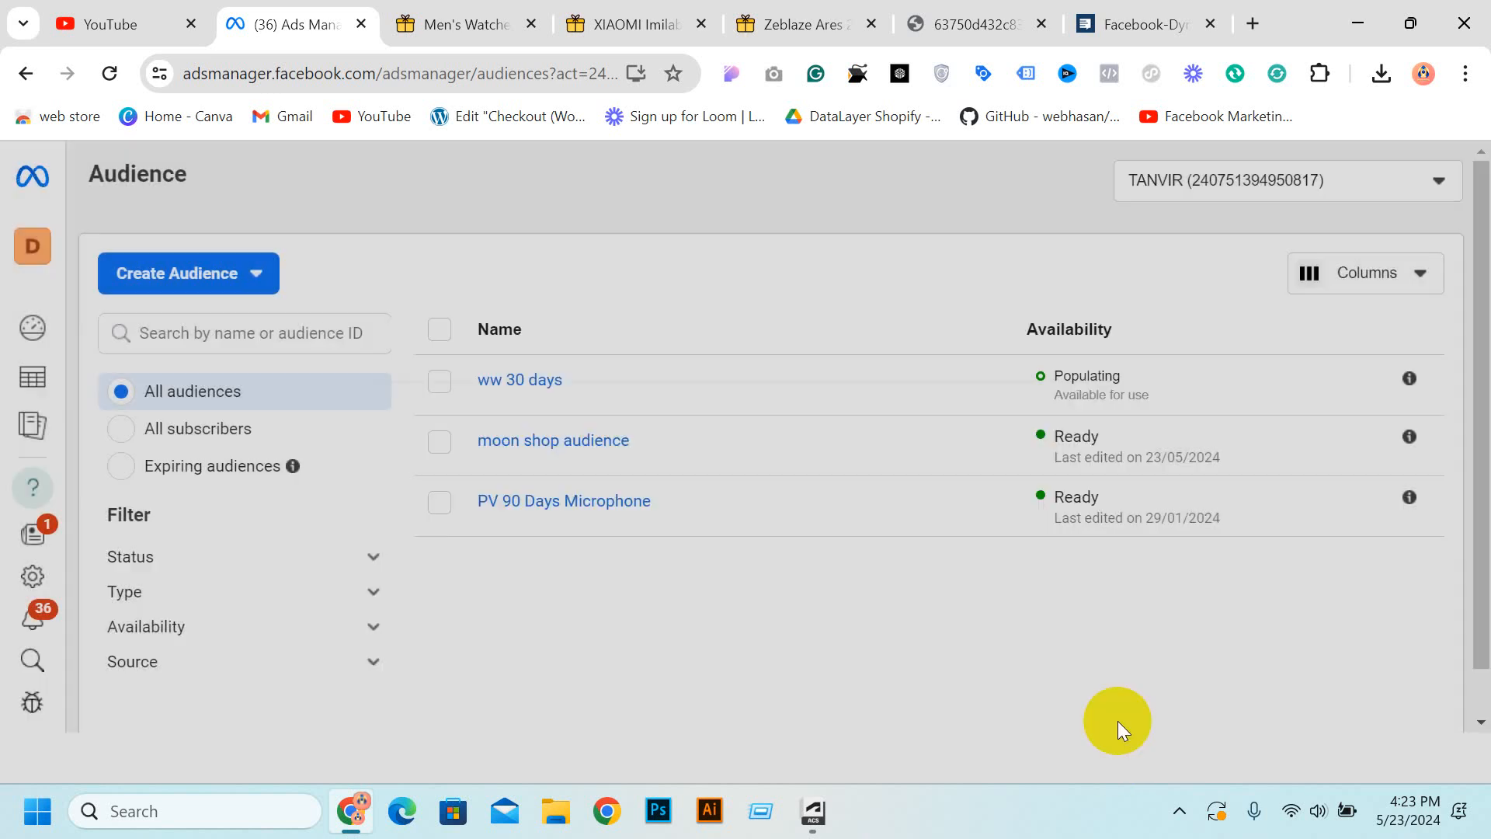
pyautogui.click(662, 435)
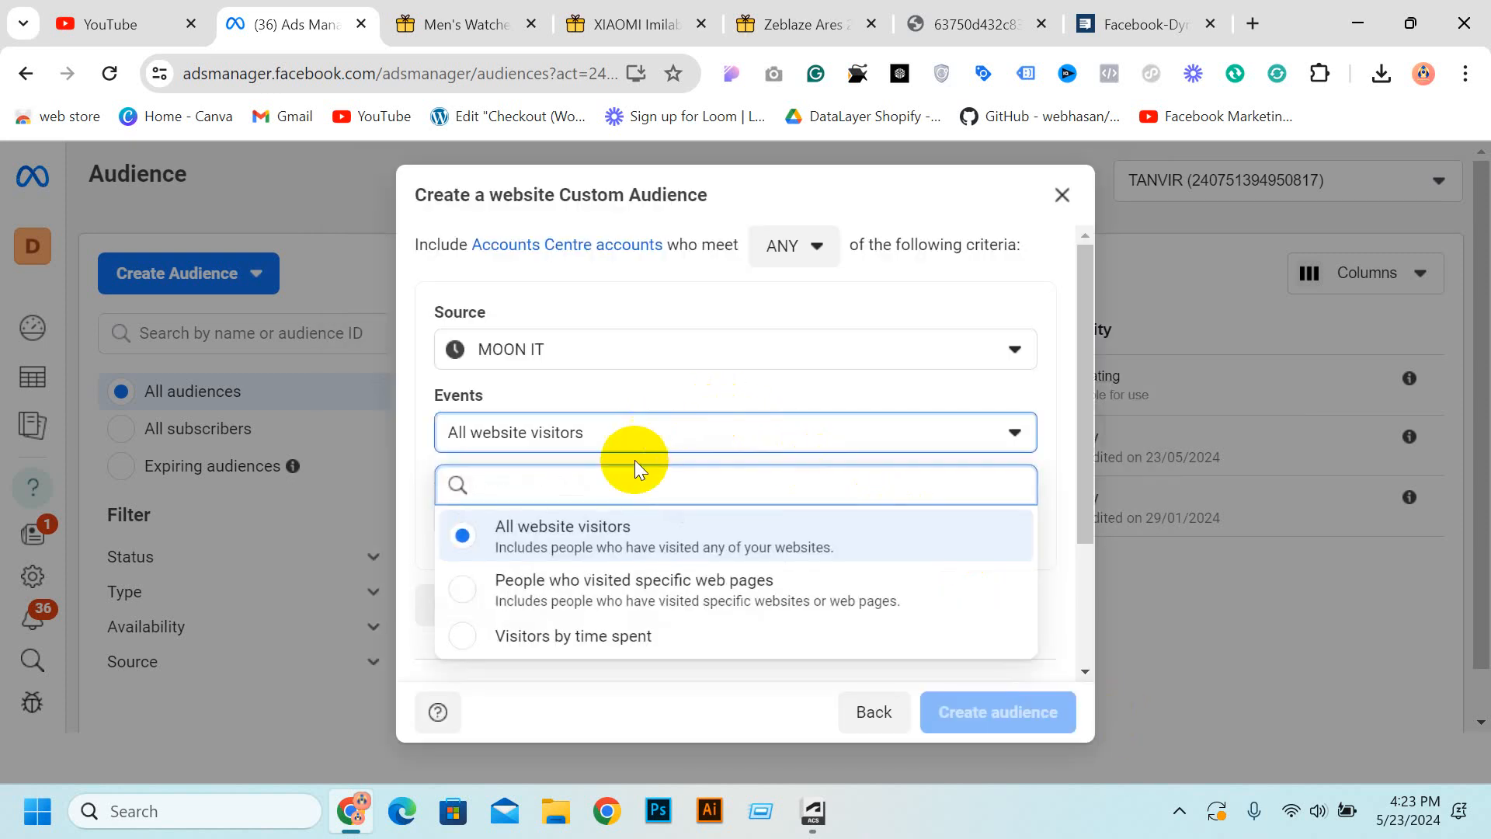
pyautogui.click(594, 602)
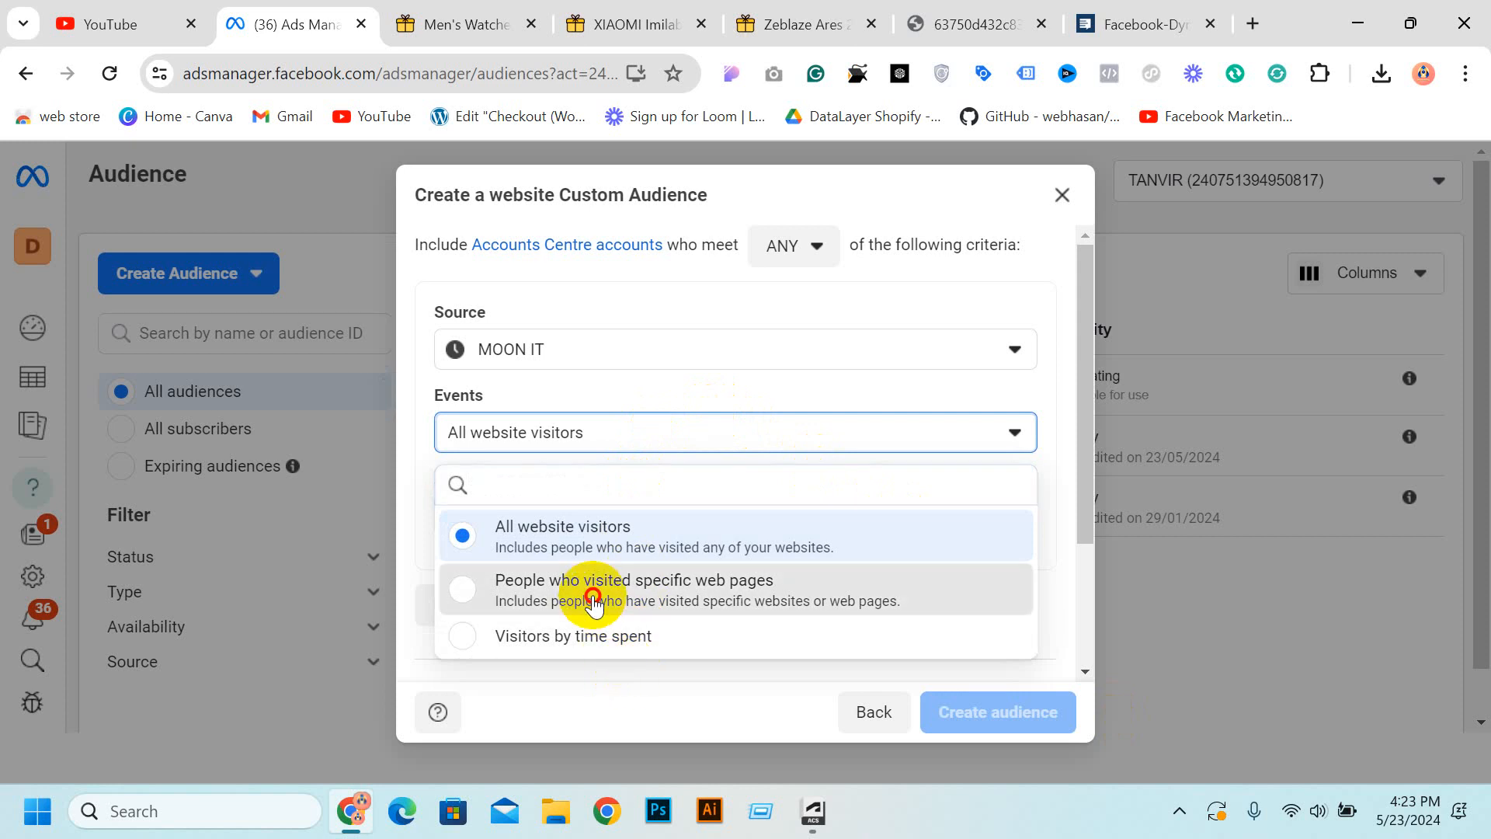
pyautogui.moveTo(594, 602); pyautogui.dragTo(580, 652)
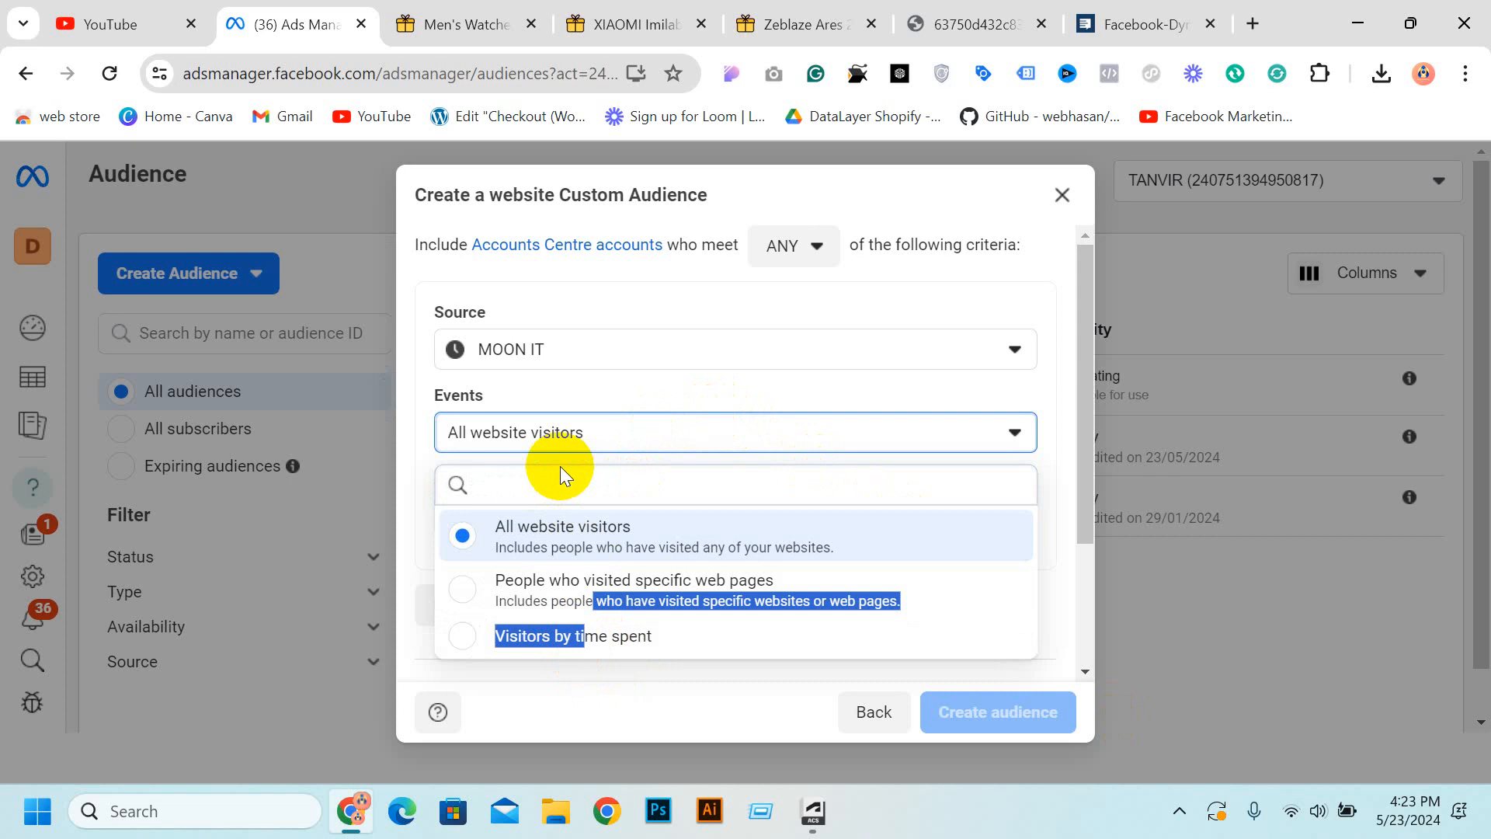
pyautogui.click(1061, 195)
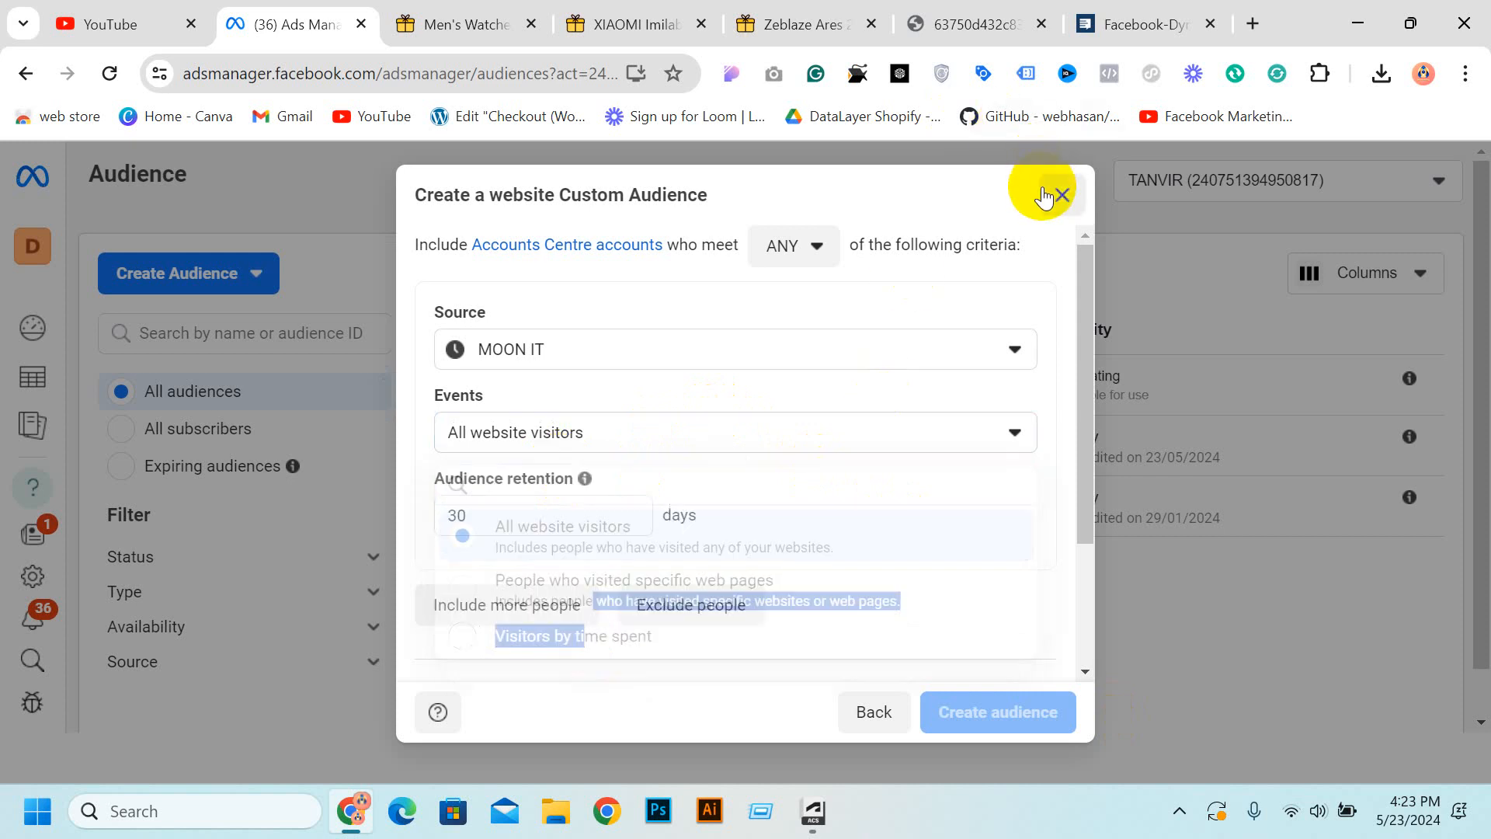
# Start a new custom audience and continue with Facebook Page as its source.
pyautogui.click(163, 286)
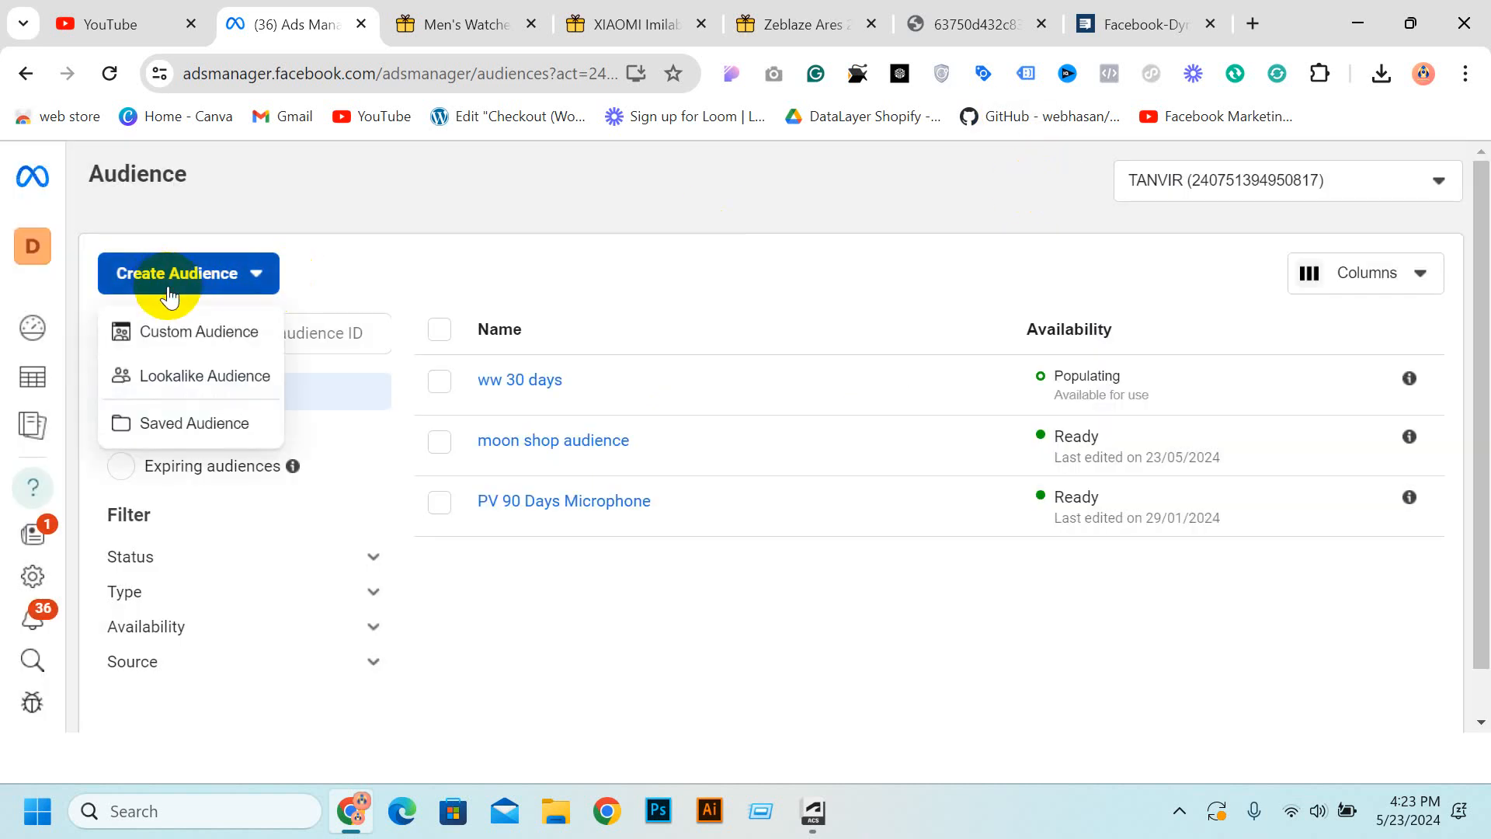
pyautogui.click(188, 332)
pyautogui.scroll(-2, 739, 389)
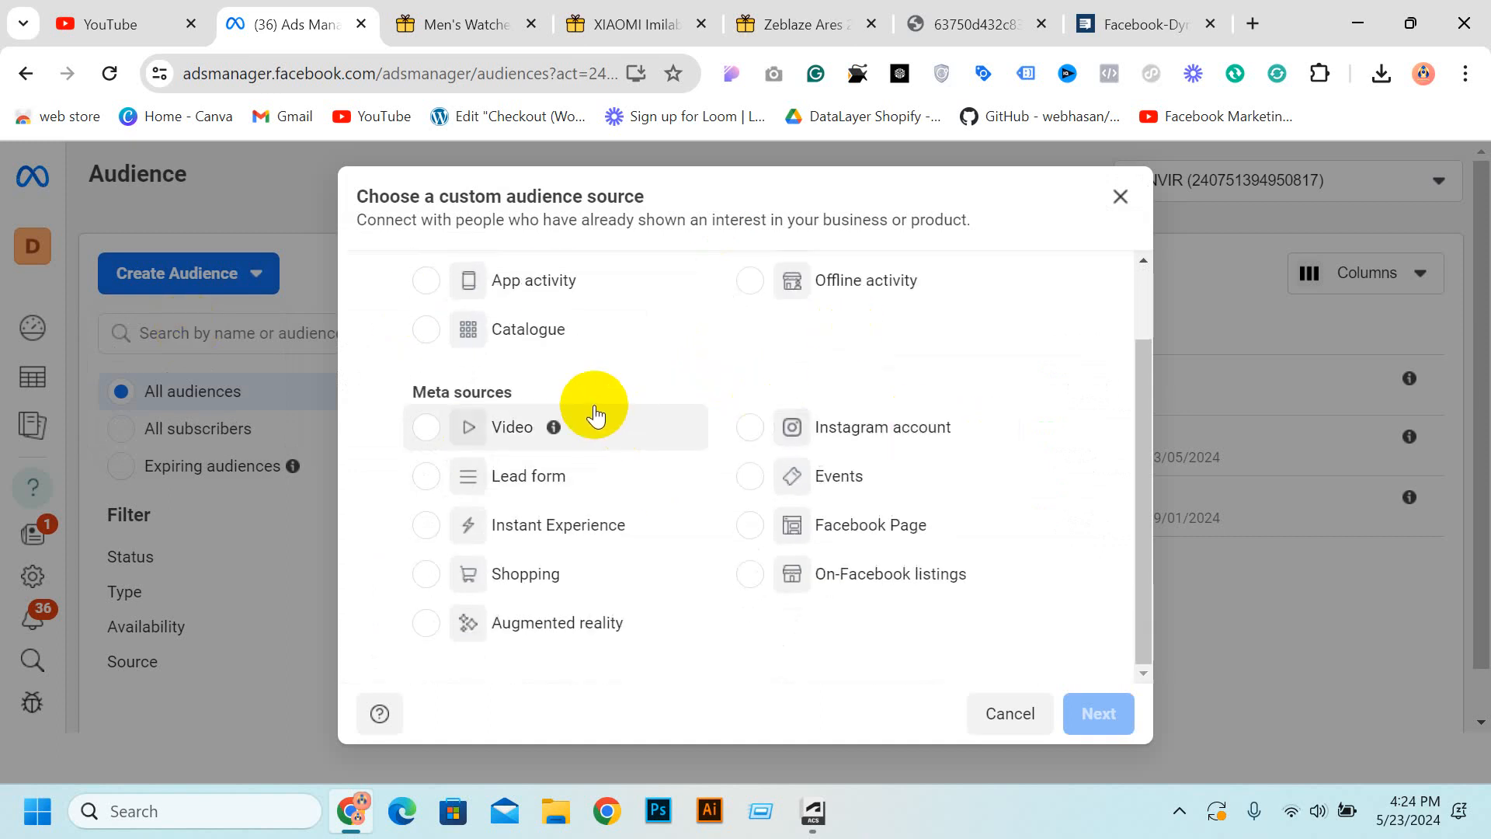
pyautogui.click(824, 535)
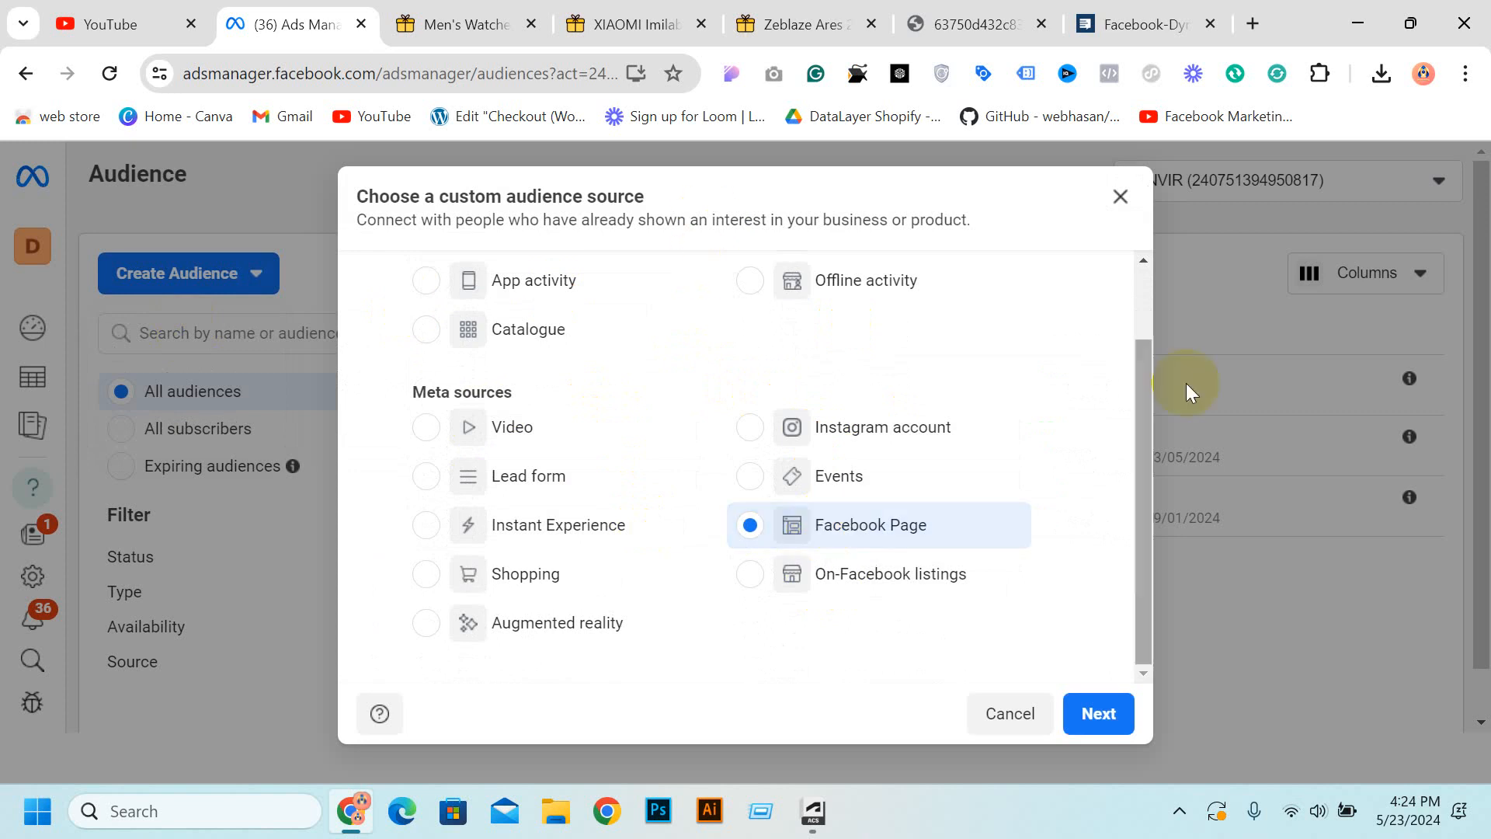
pyautogui.scroll(2, 515, 383)
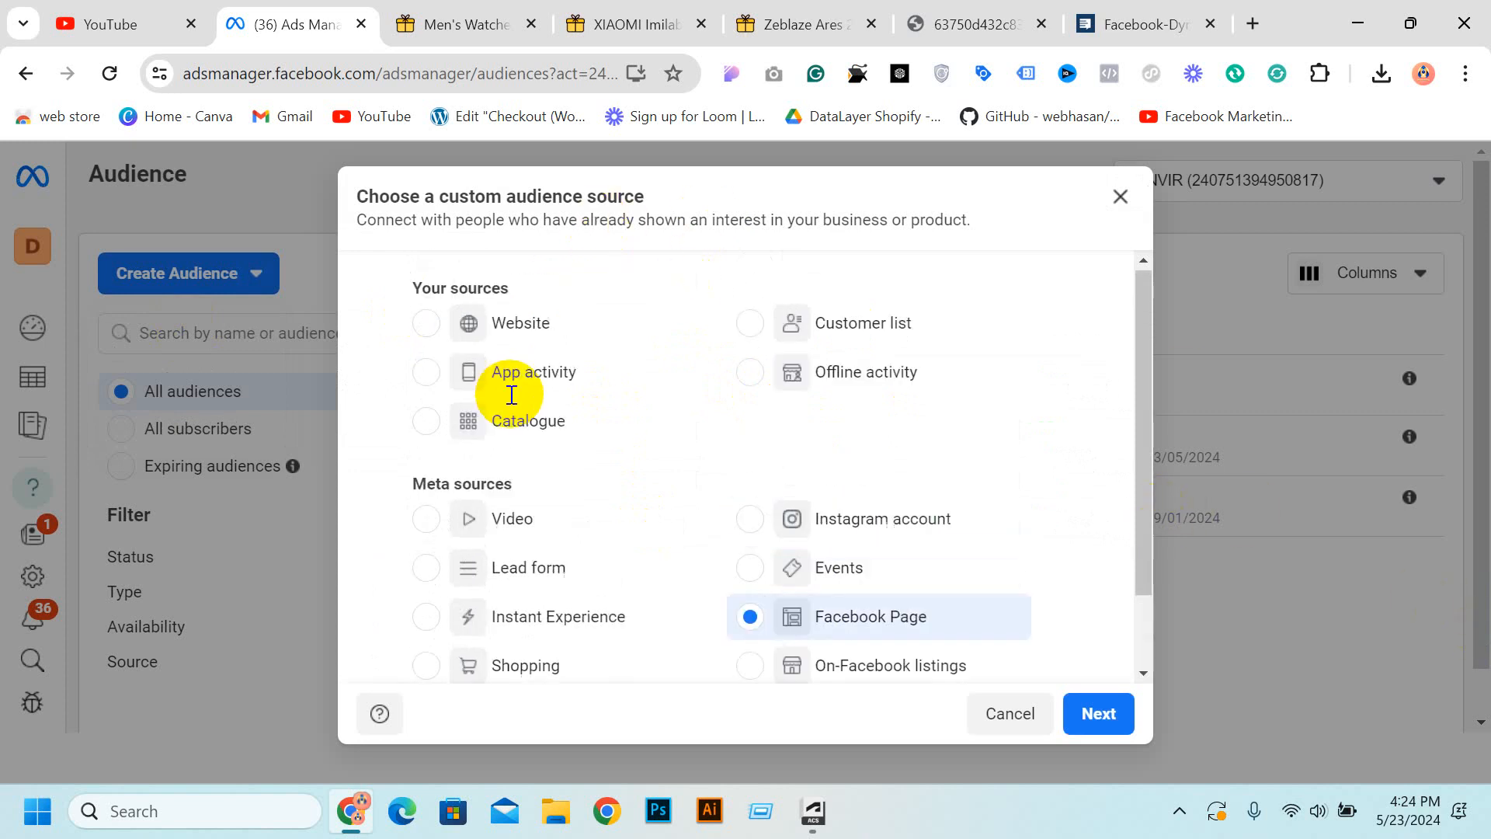
pyautogui.scroll(-2, 884, 553)
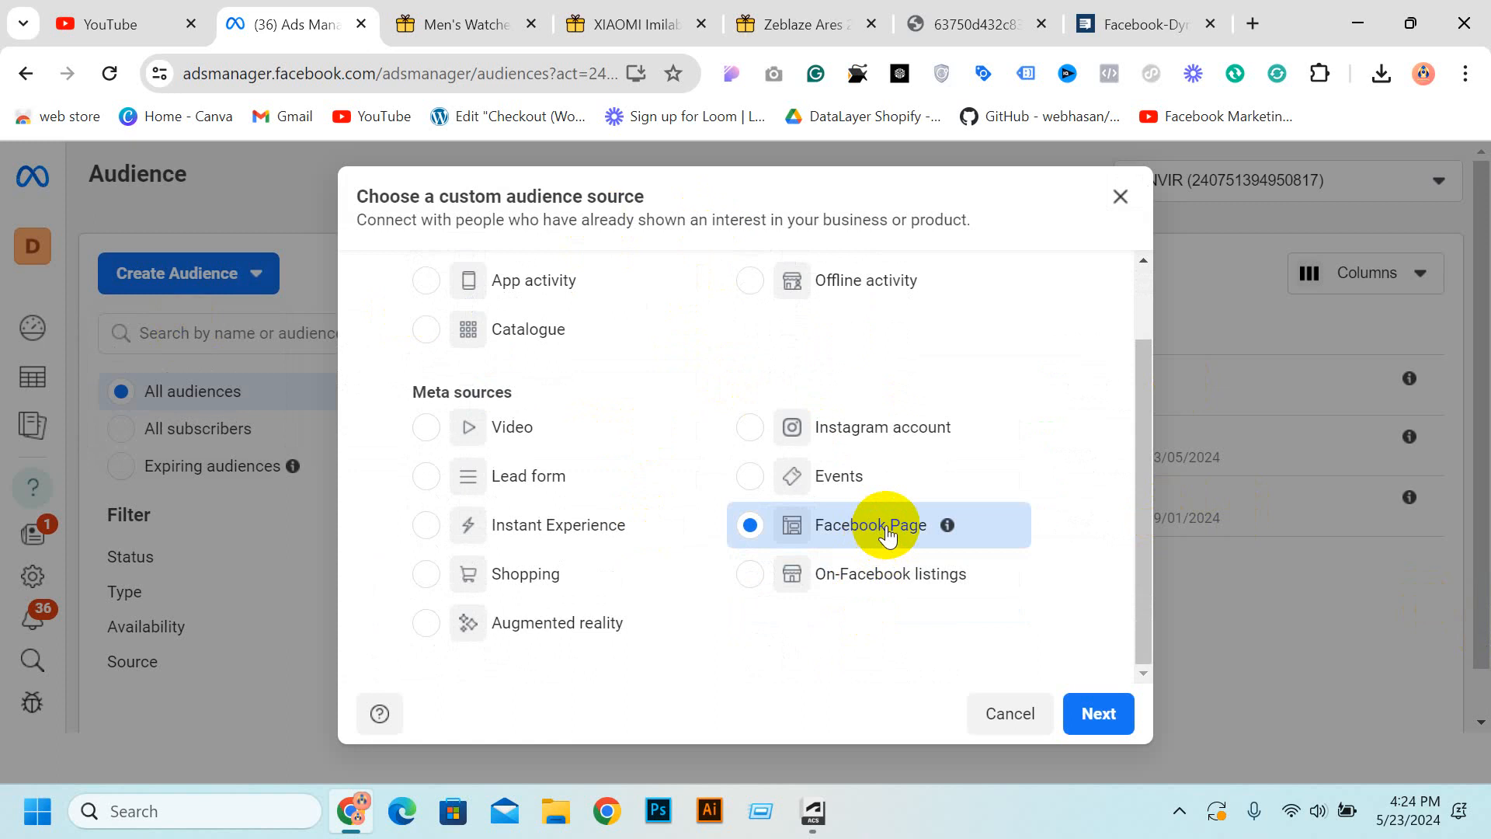
pyautogui.click(1116, 711)
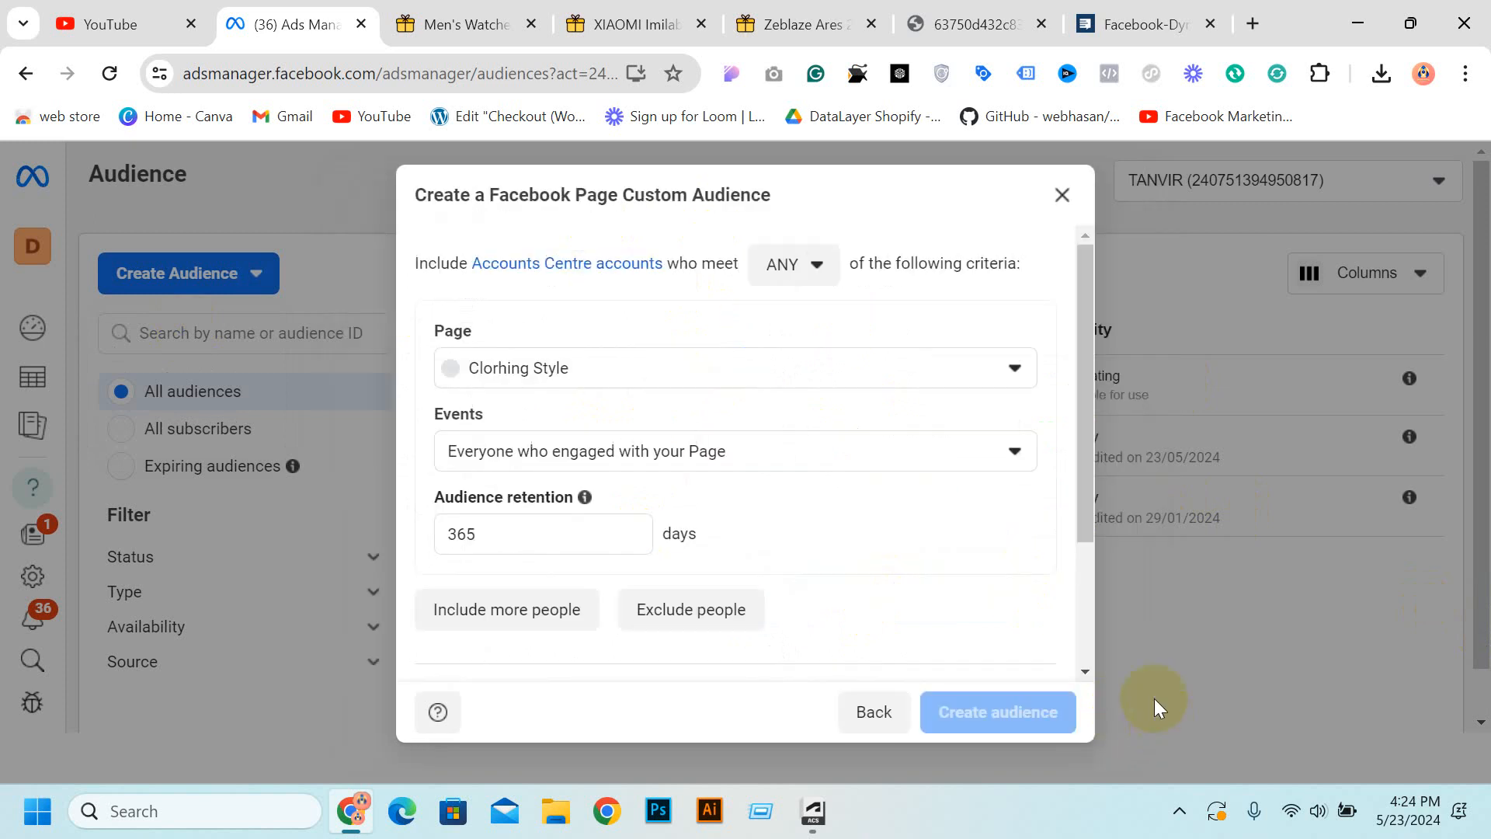
# Target everyone who engaged with the "Design Point." Page, with audience retention set to 30 days.
pyautogui.click(650, 374)
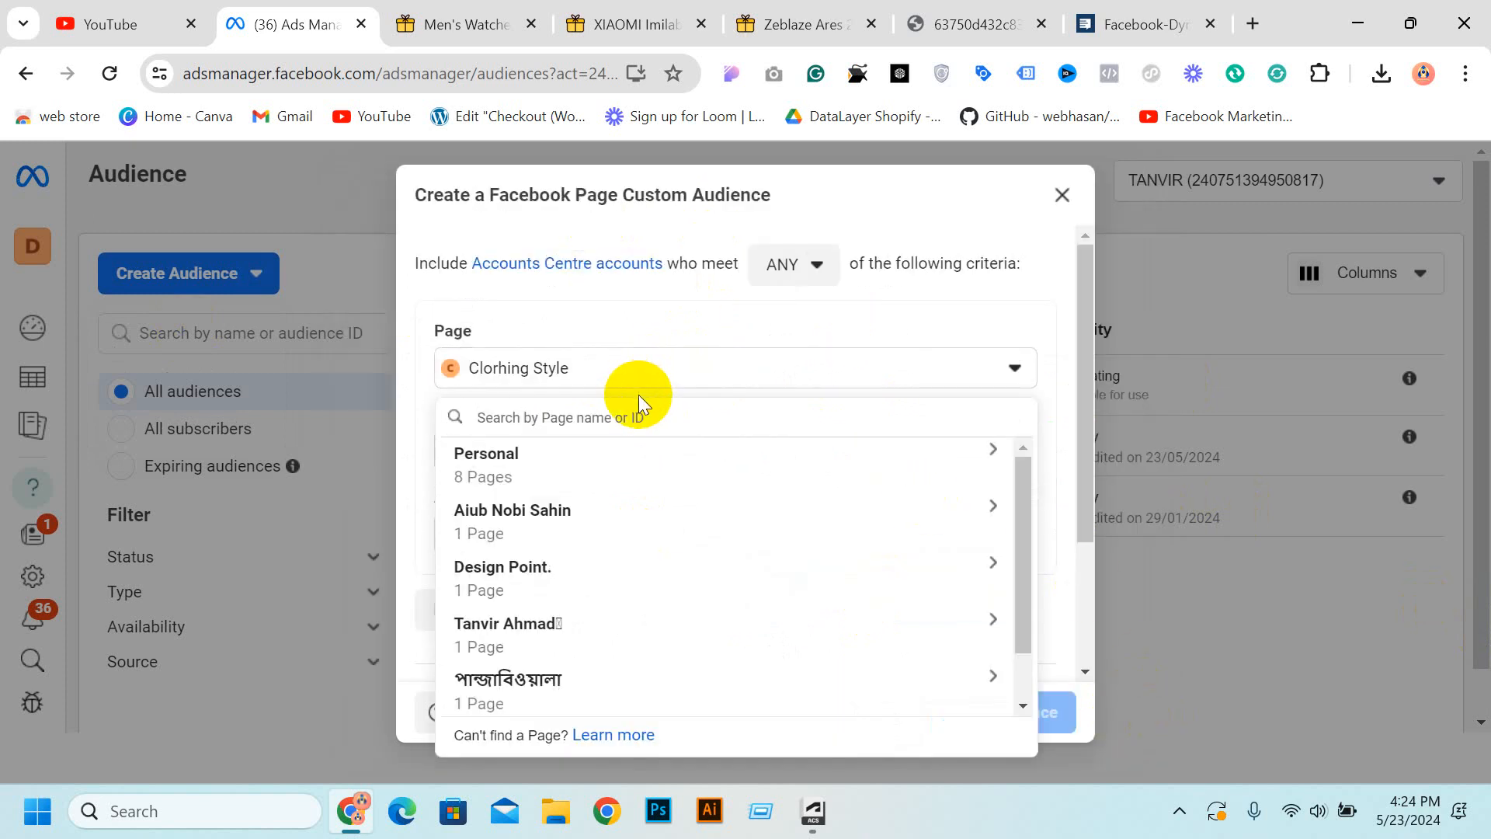
pyautogui.write('des')
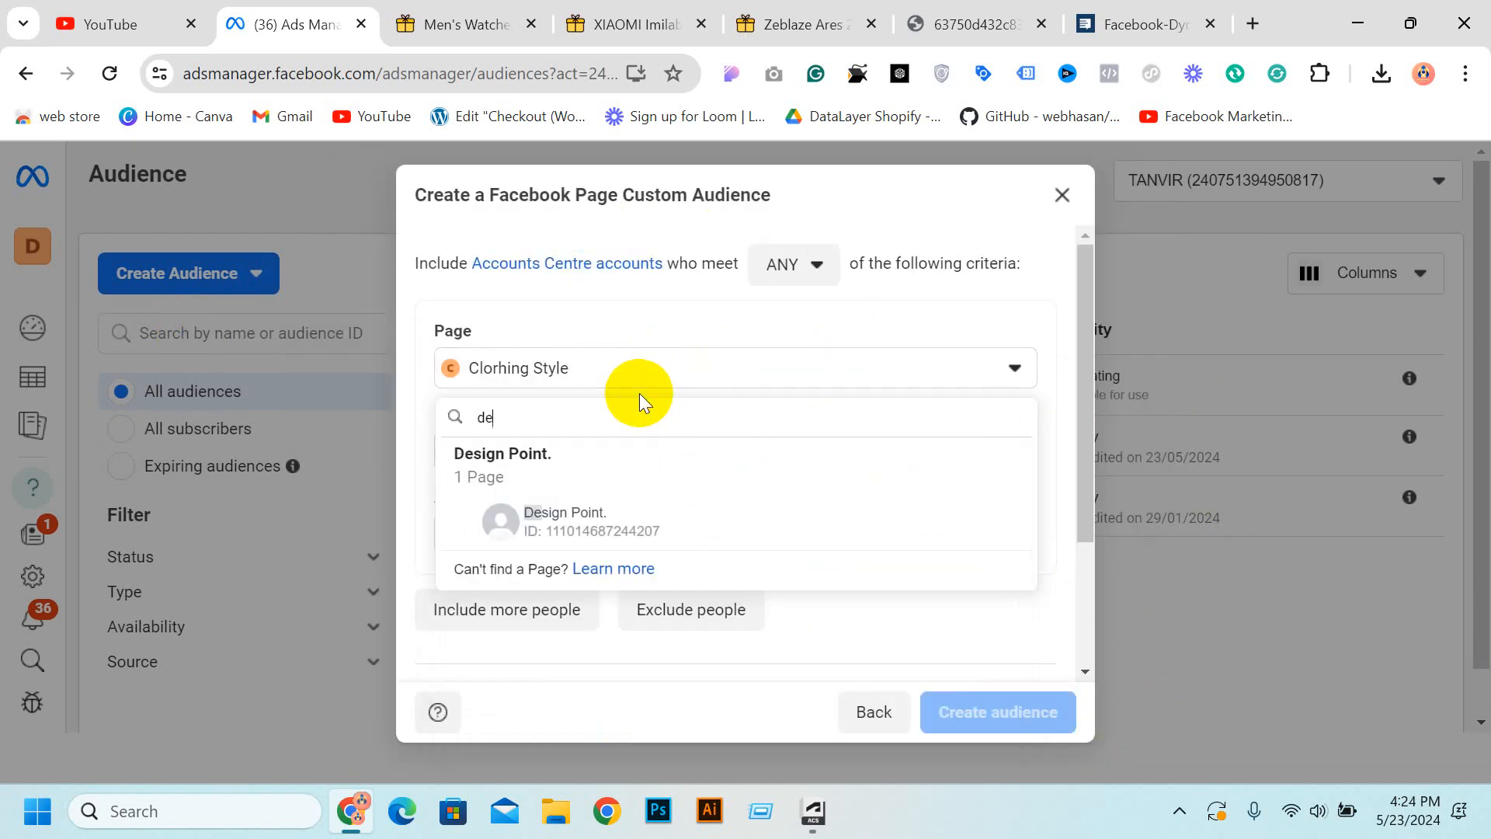
pyautogui.click(632, 516)
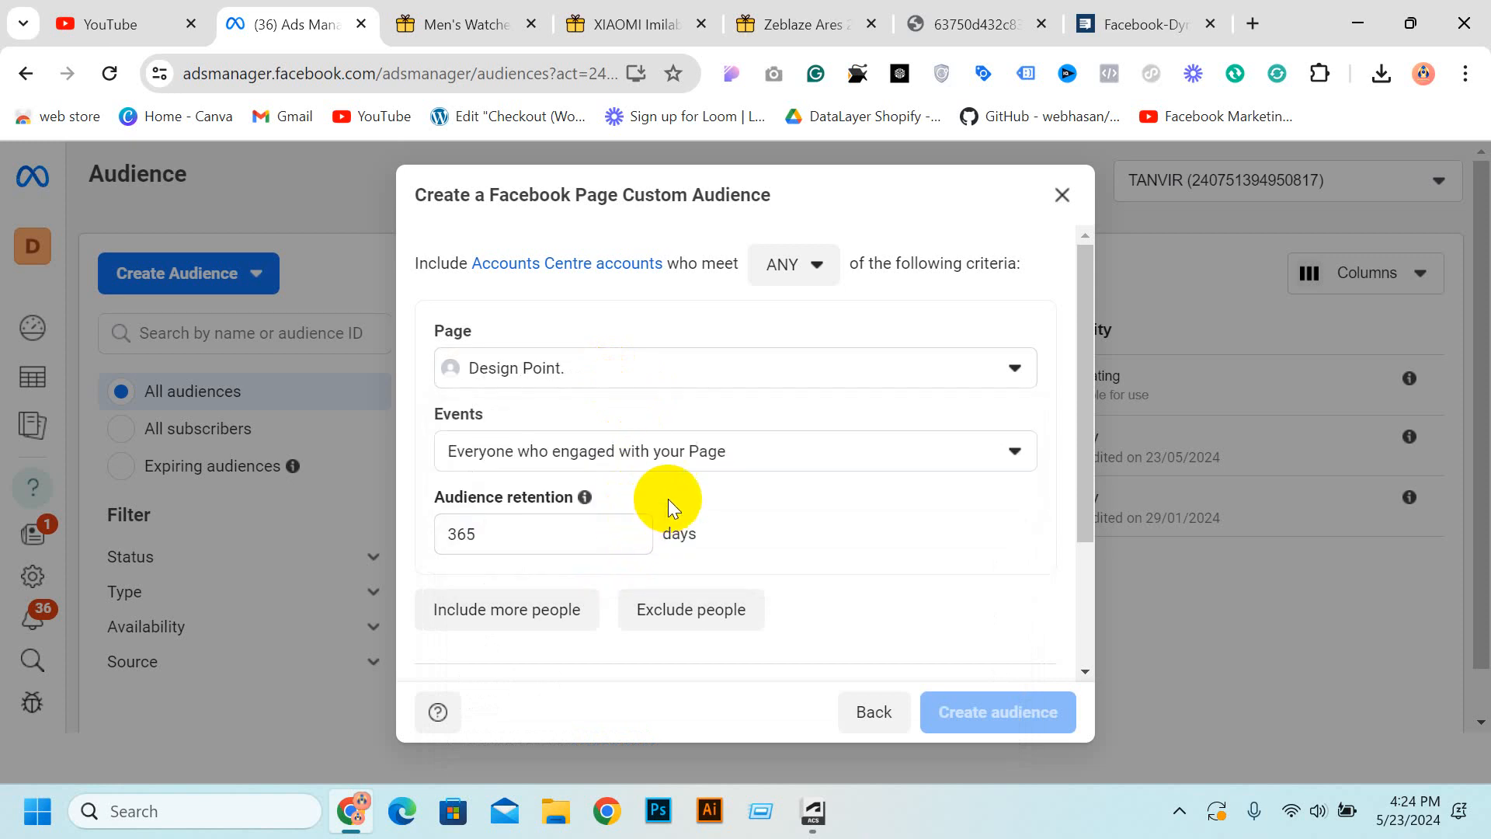
pyautogui.click(668, 466)
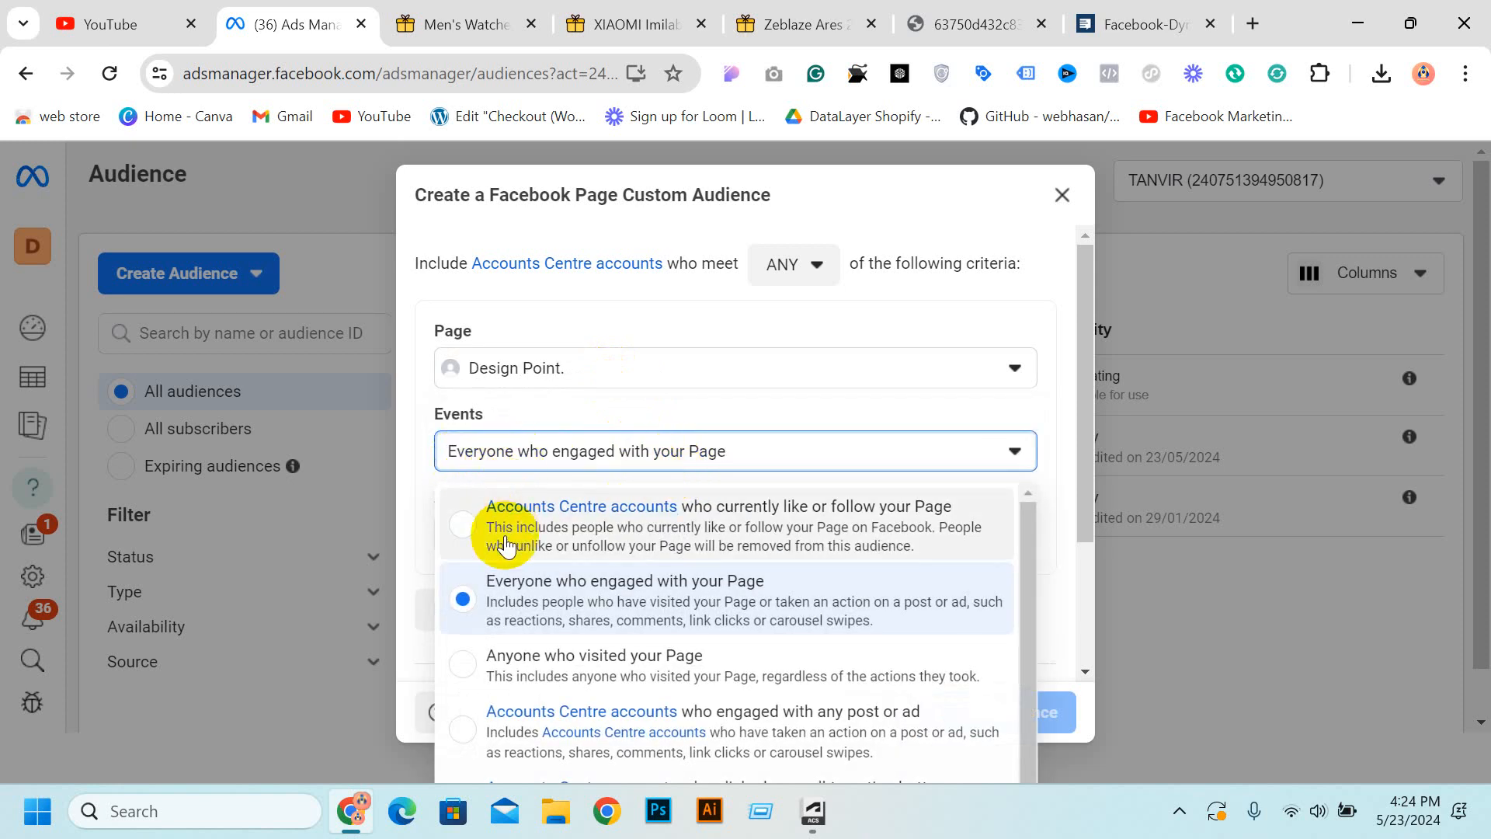
pyautogui.click(650, 466)
pyautogui.moveTo(470, 533); pyautogui.dragTo(441, 541)
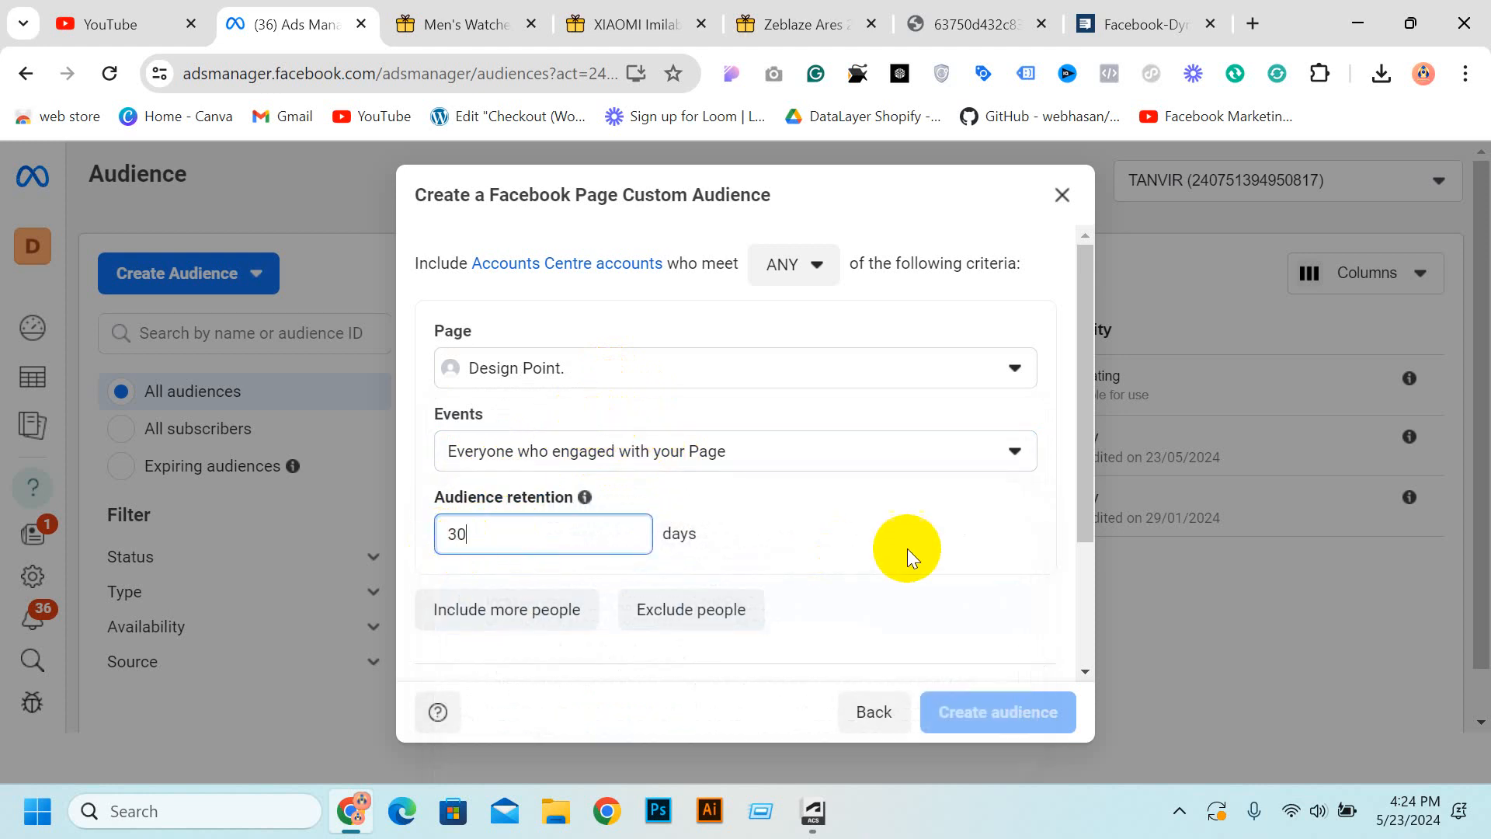
# Name the Facebook Page audience "engaged 30 days", create it and close its summary.
pyautogui.scroll(-3, 1015, 640)
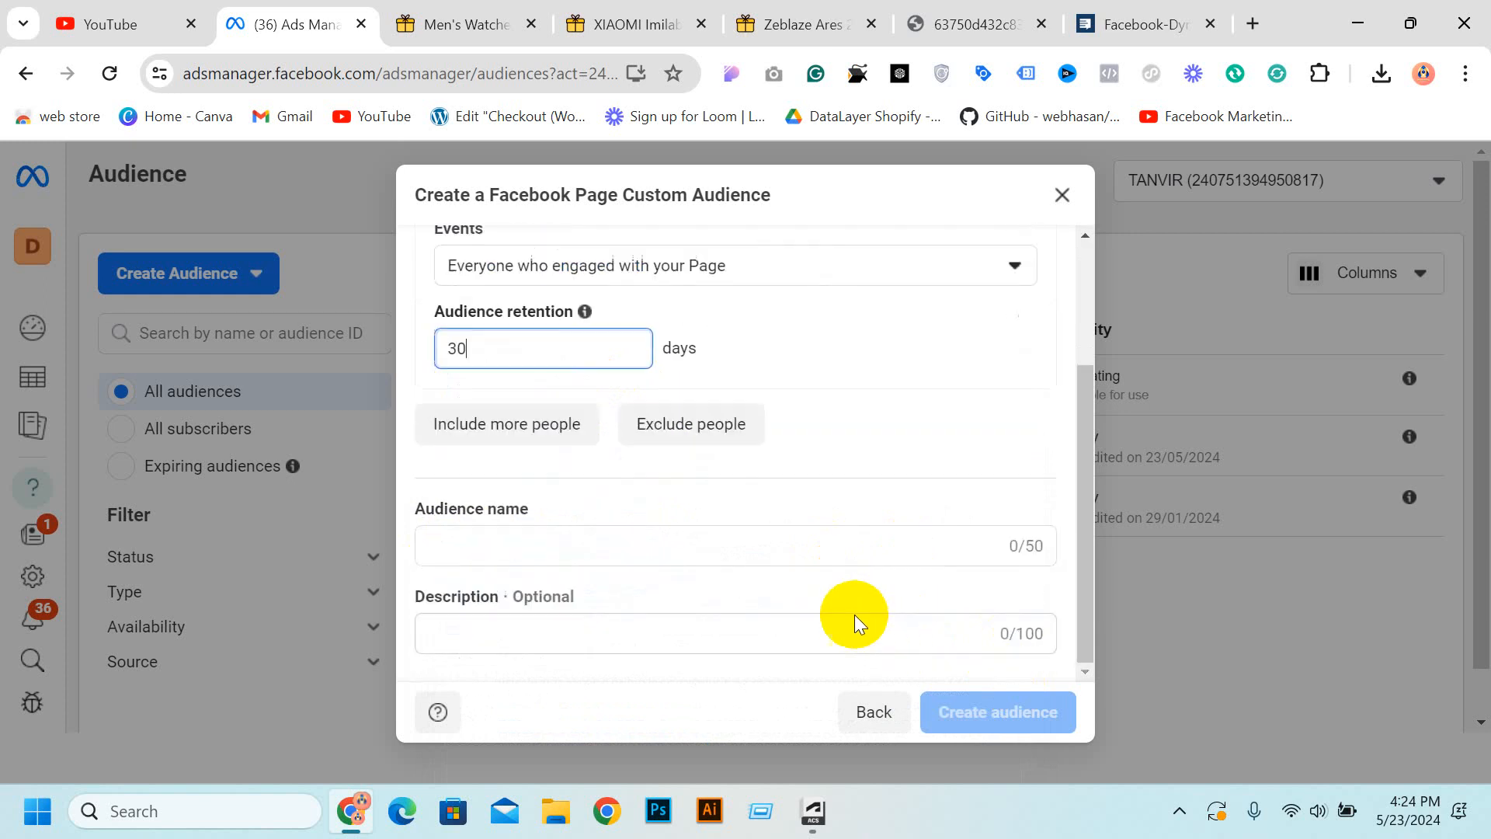
pyautogui.click(528, 555)
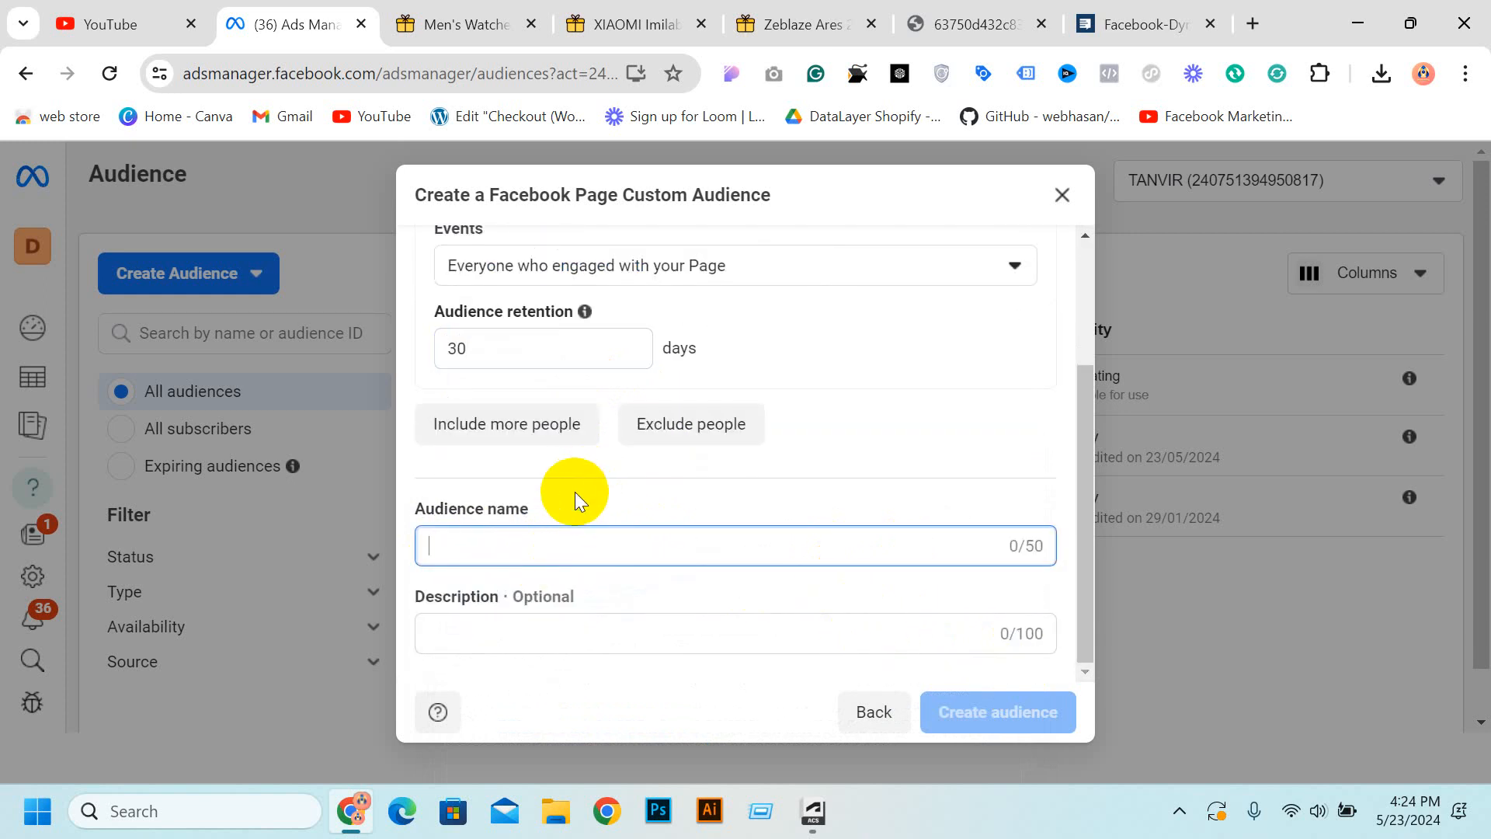
pyautogui.write('e')
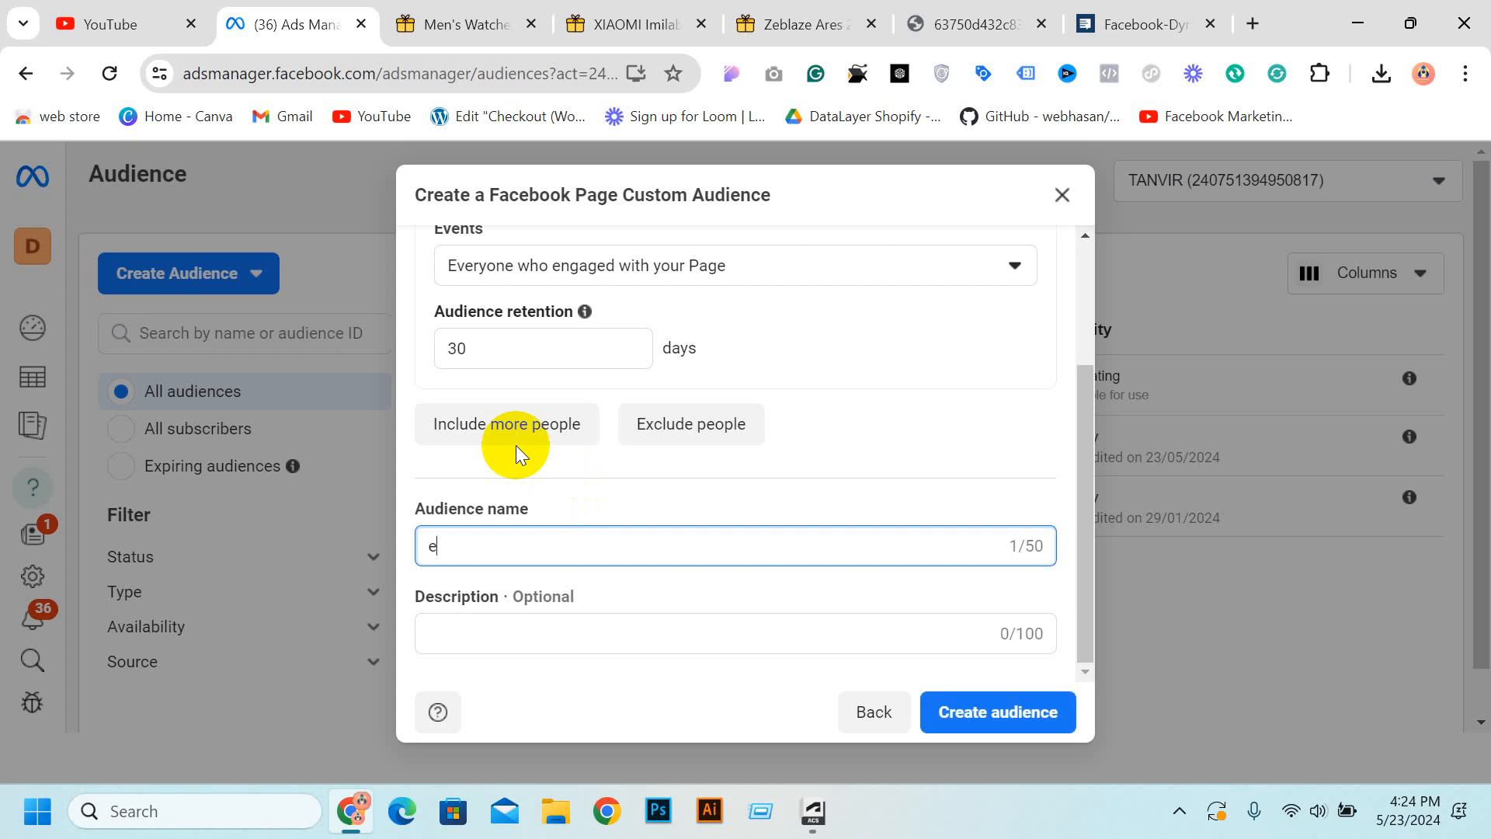
pyautogui.write('ngaged 30 days')
pyautogui.hotkey('ctrl', 'a')
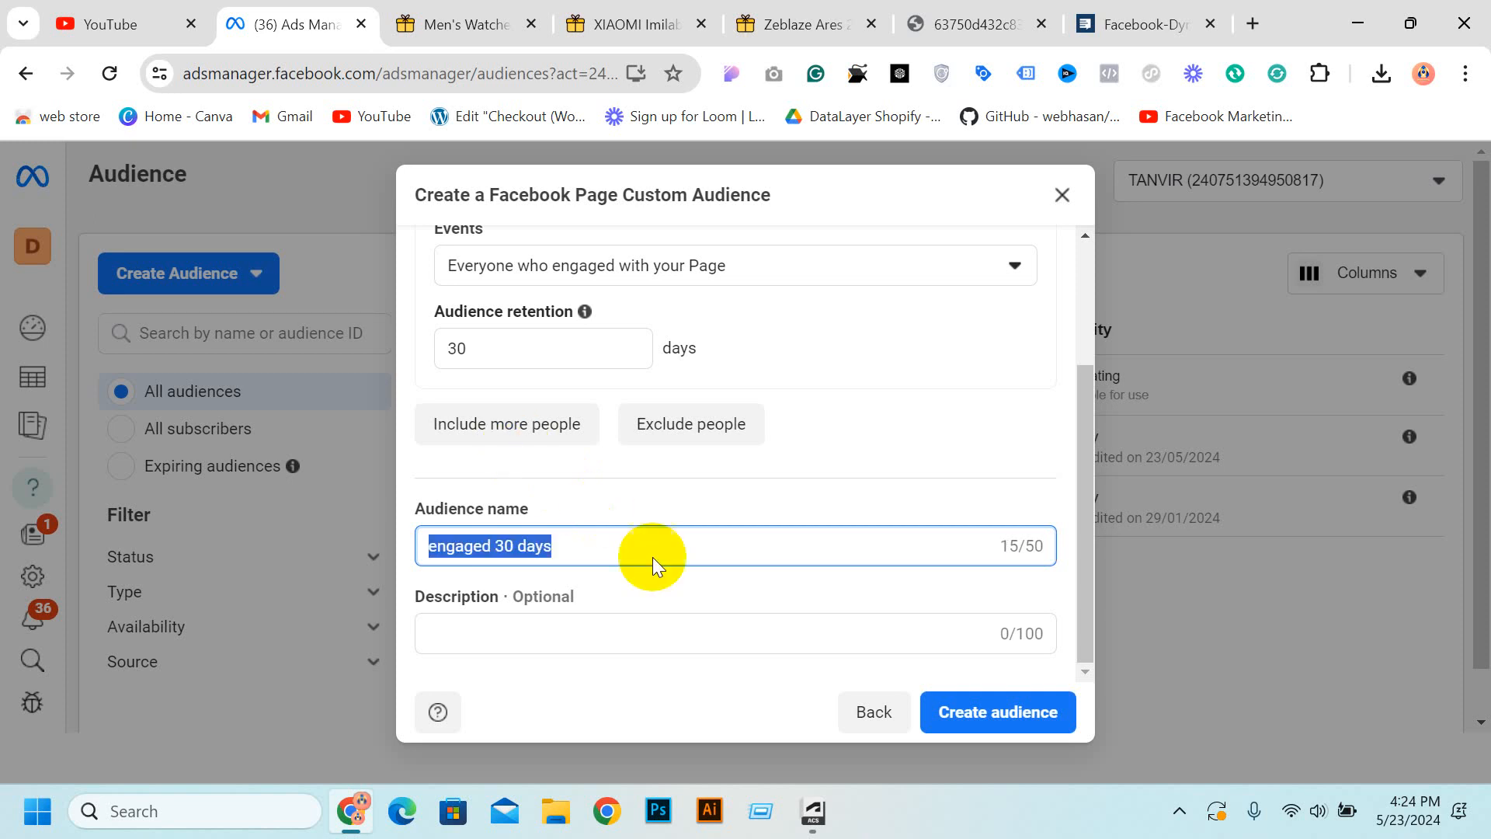
pyautogui.click(1009, 726)
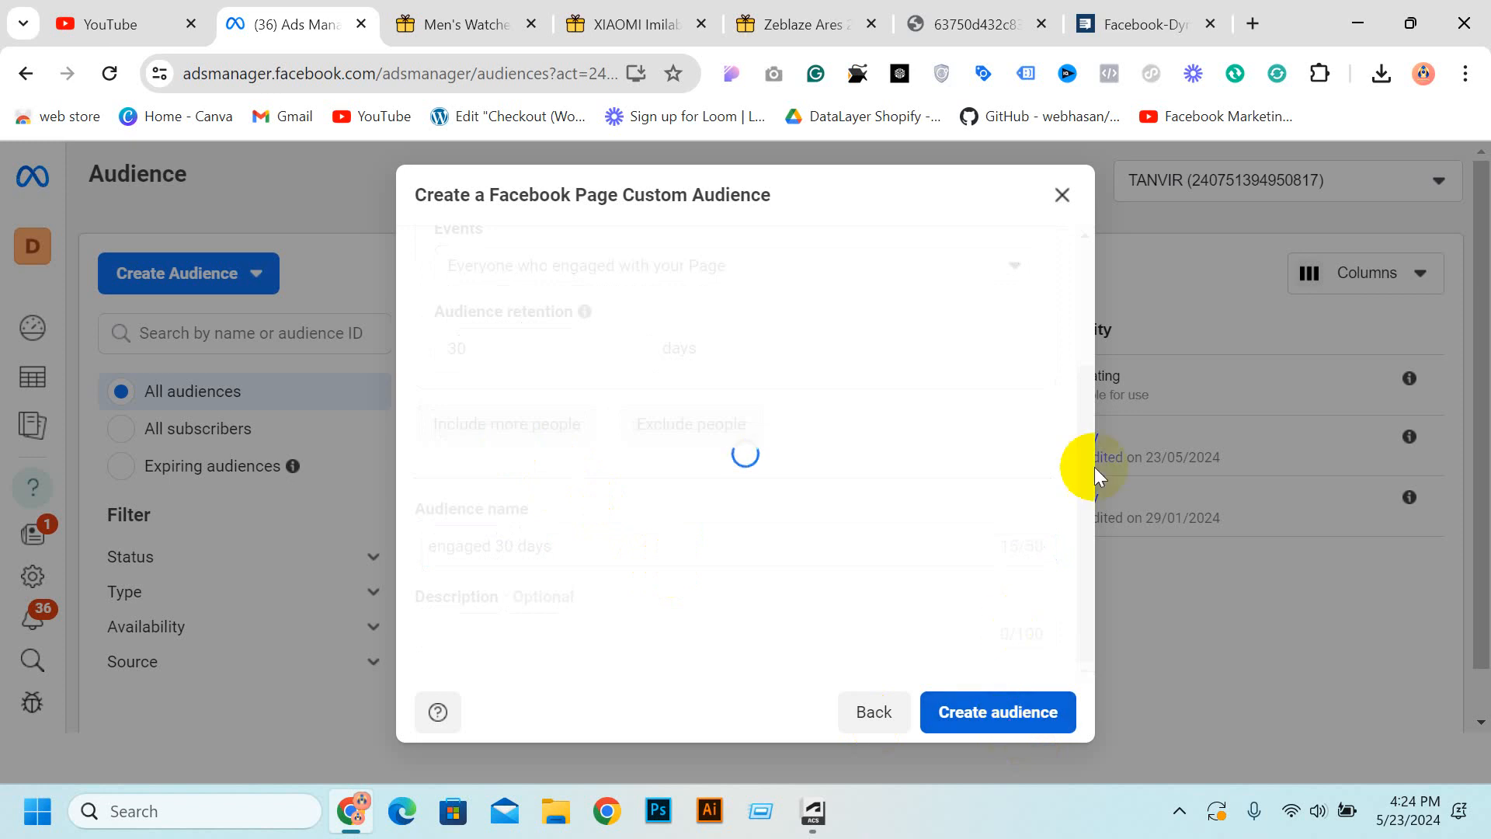
pyautogui.click(1062, 200)
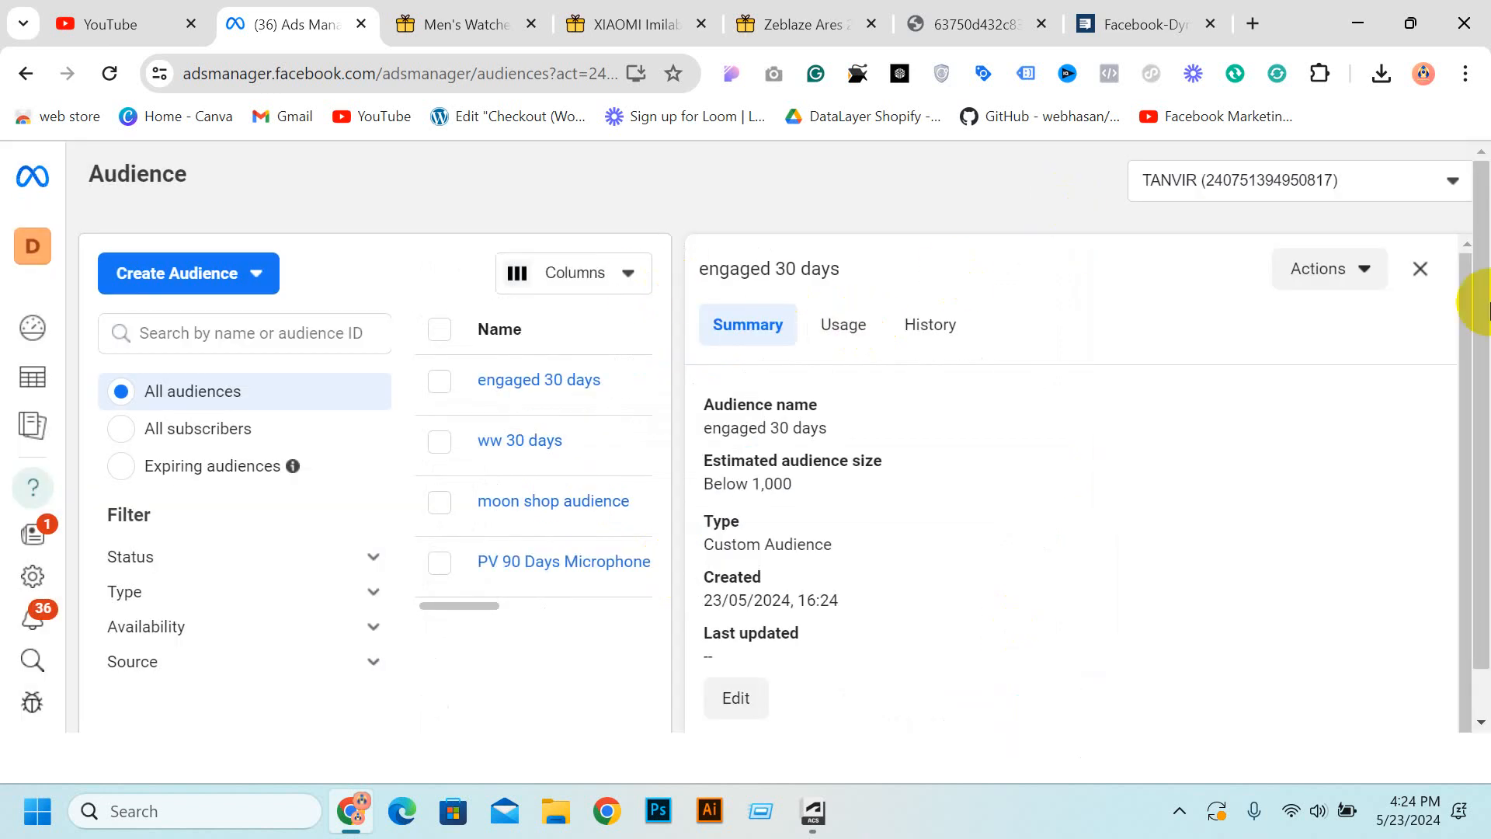
pyautogui.click(1421, 269)
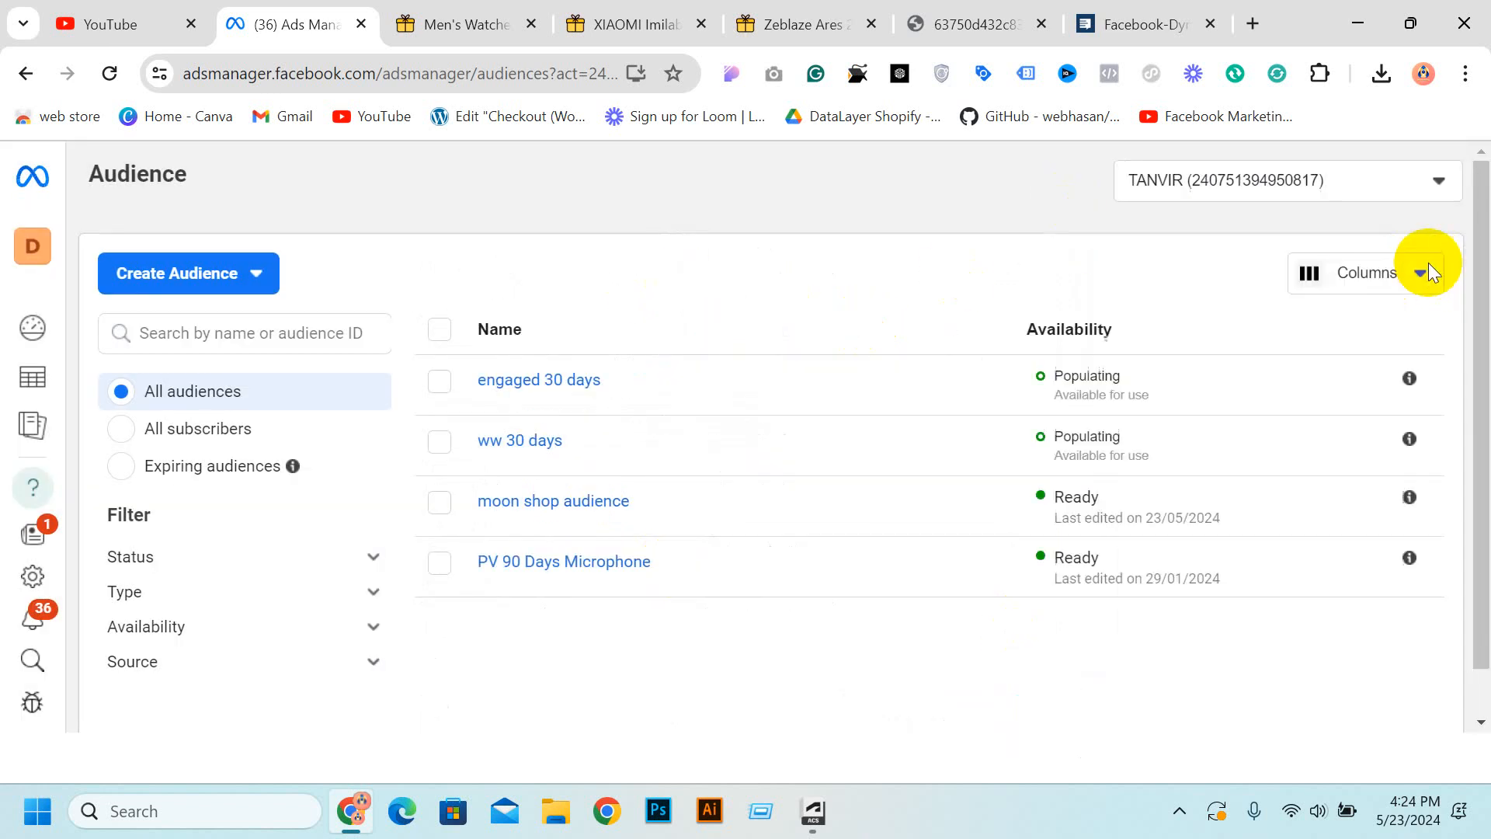
# Start a new custom audience and choose Facebook Page as its source.
pyautogui.click(191, 273)
pyautogui.click(203, 334)
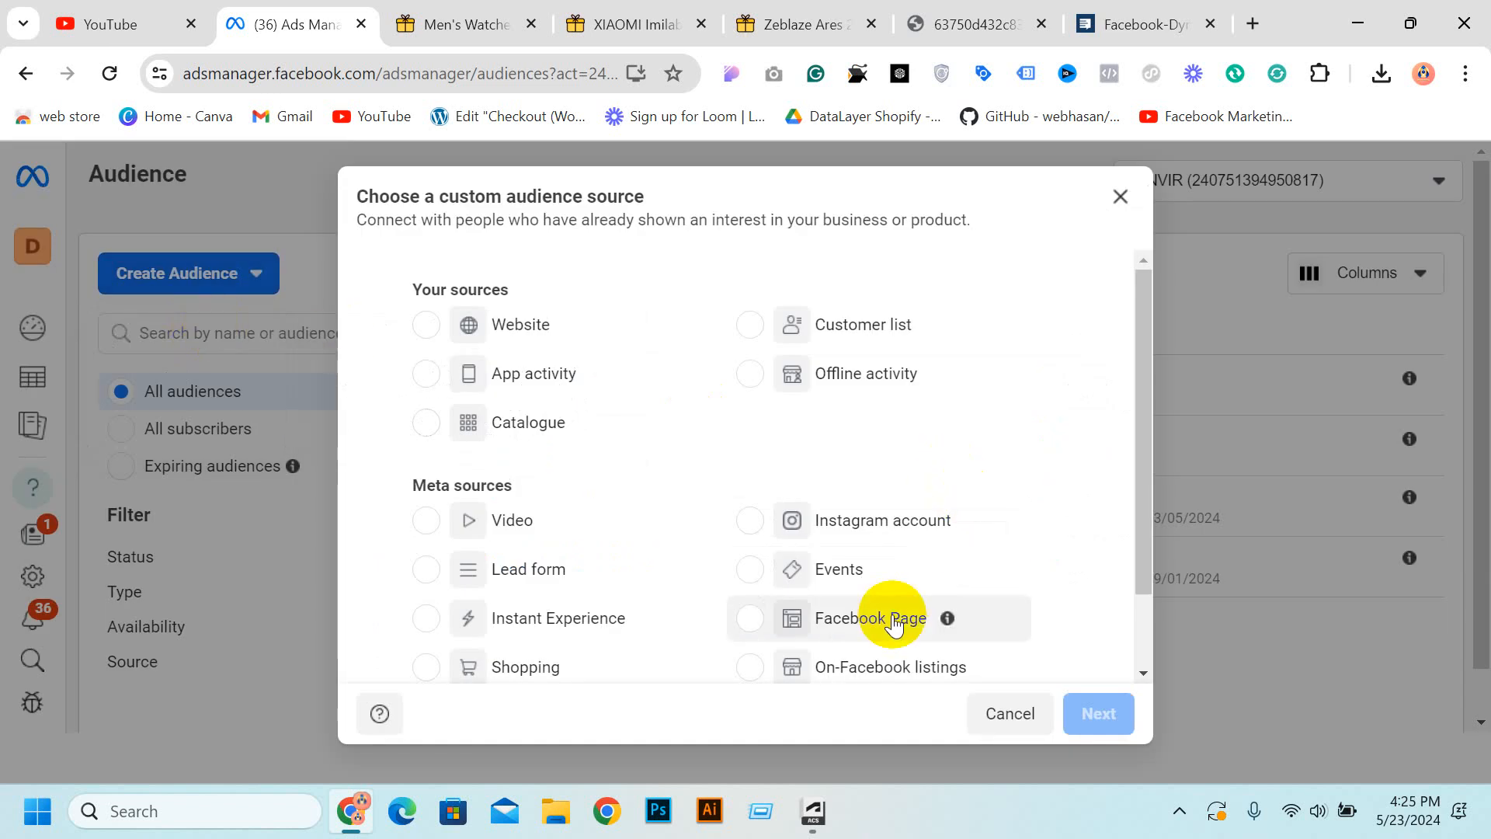
pyautogui.click(870, 619)
pyautogui.click(1098, 713)
# Target accounts that clicked any call-to-action button on the "Design Point." Page, with audience retention set to 60 days.
pyautogui.scroll(-2, 691, 350)
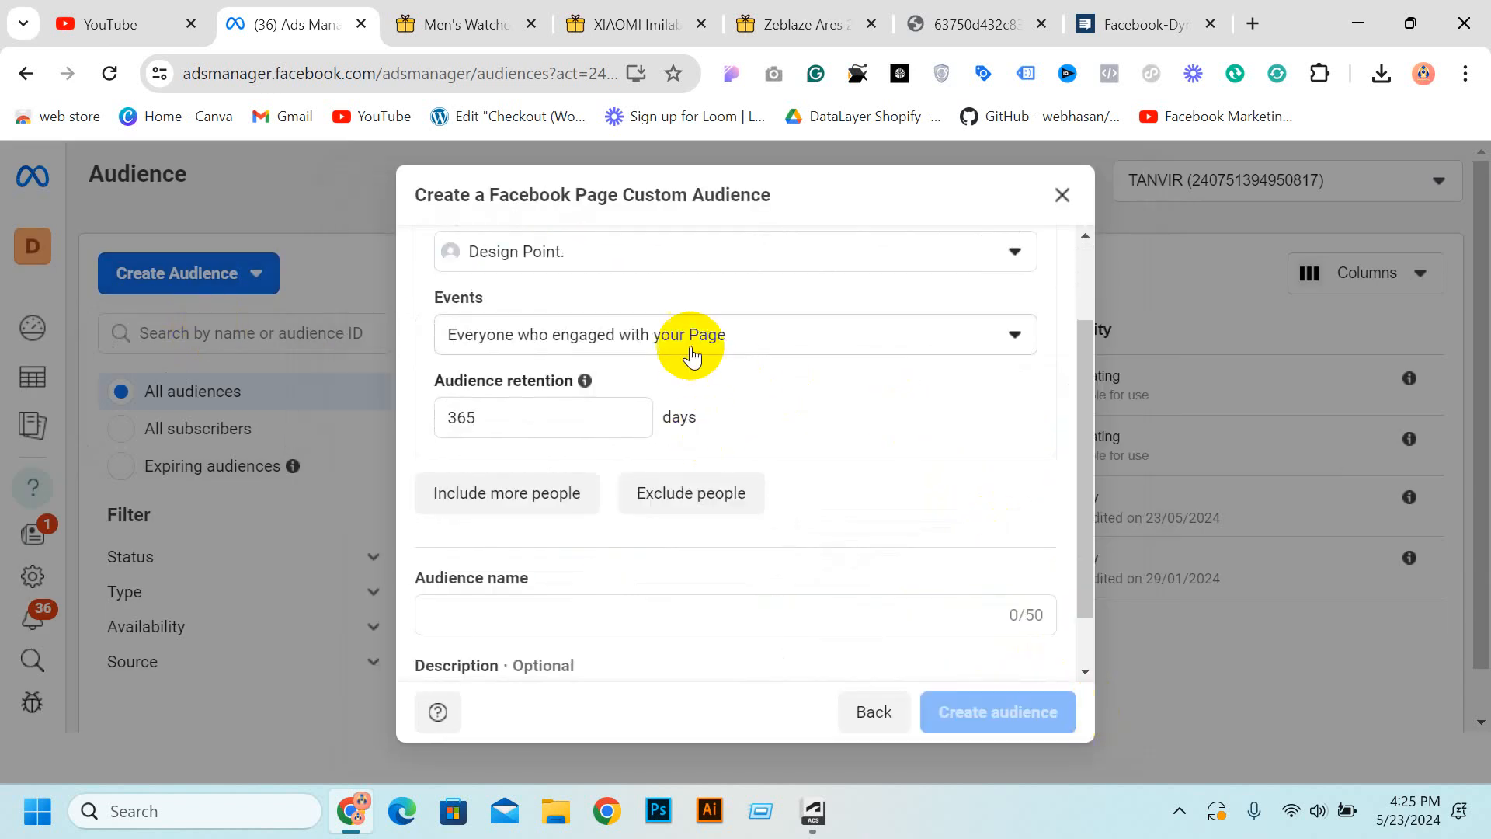
pyautogui.click(684, 333)
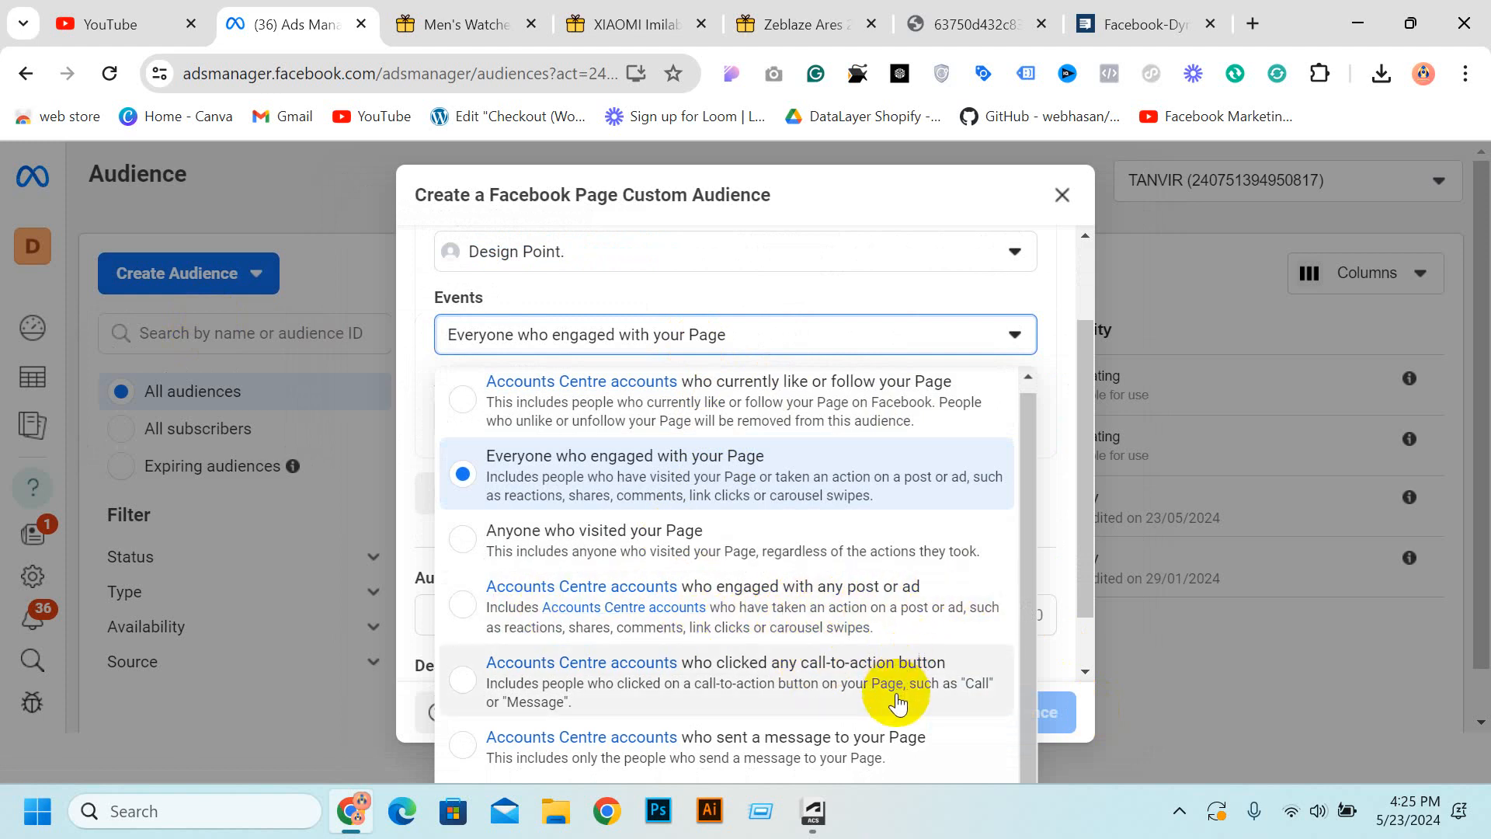
pyautogui.click(475, 680)
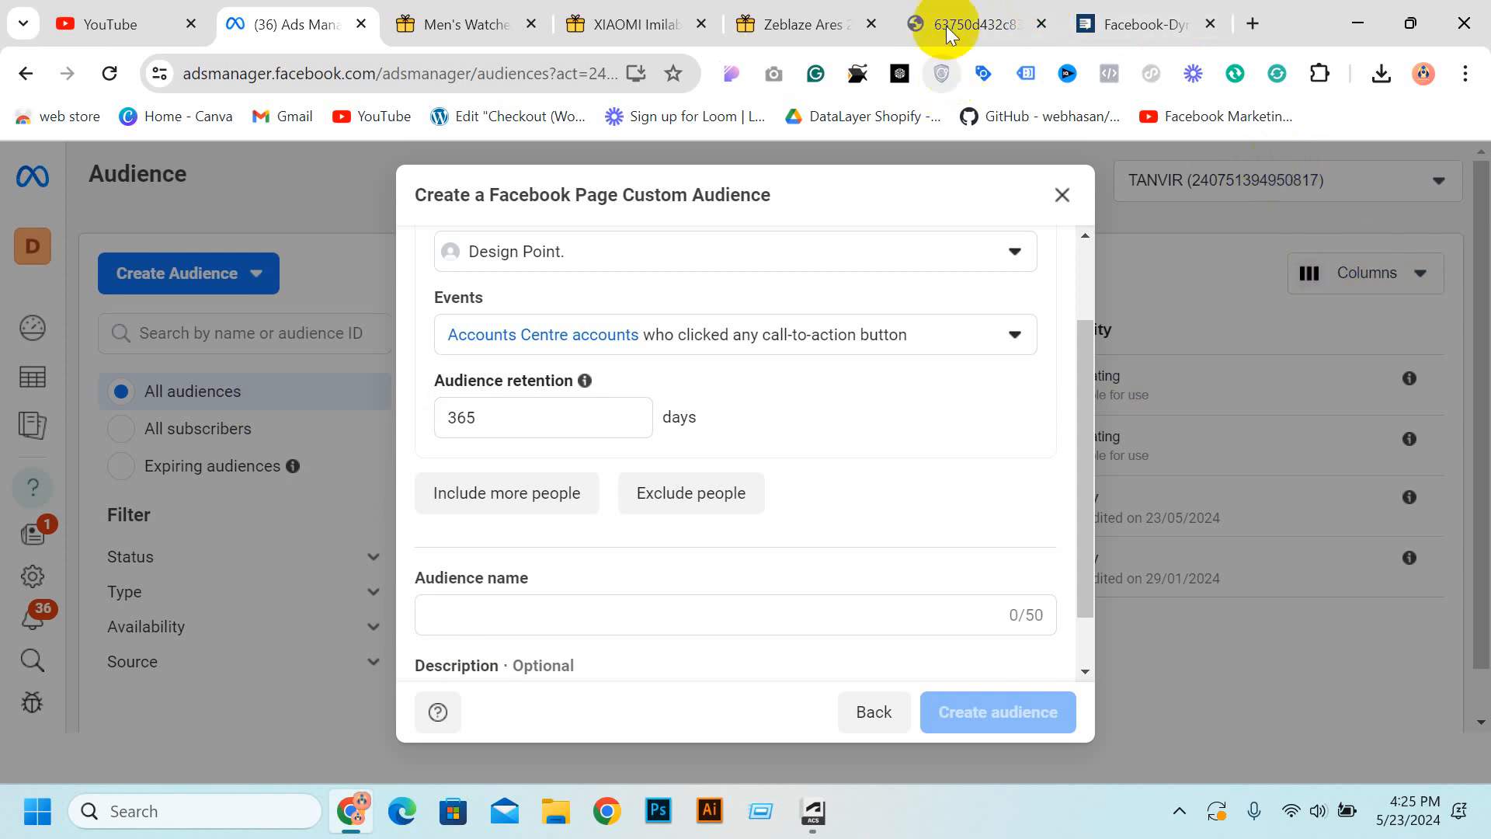
pyautogui.moveTo(947, 8)
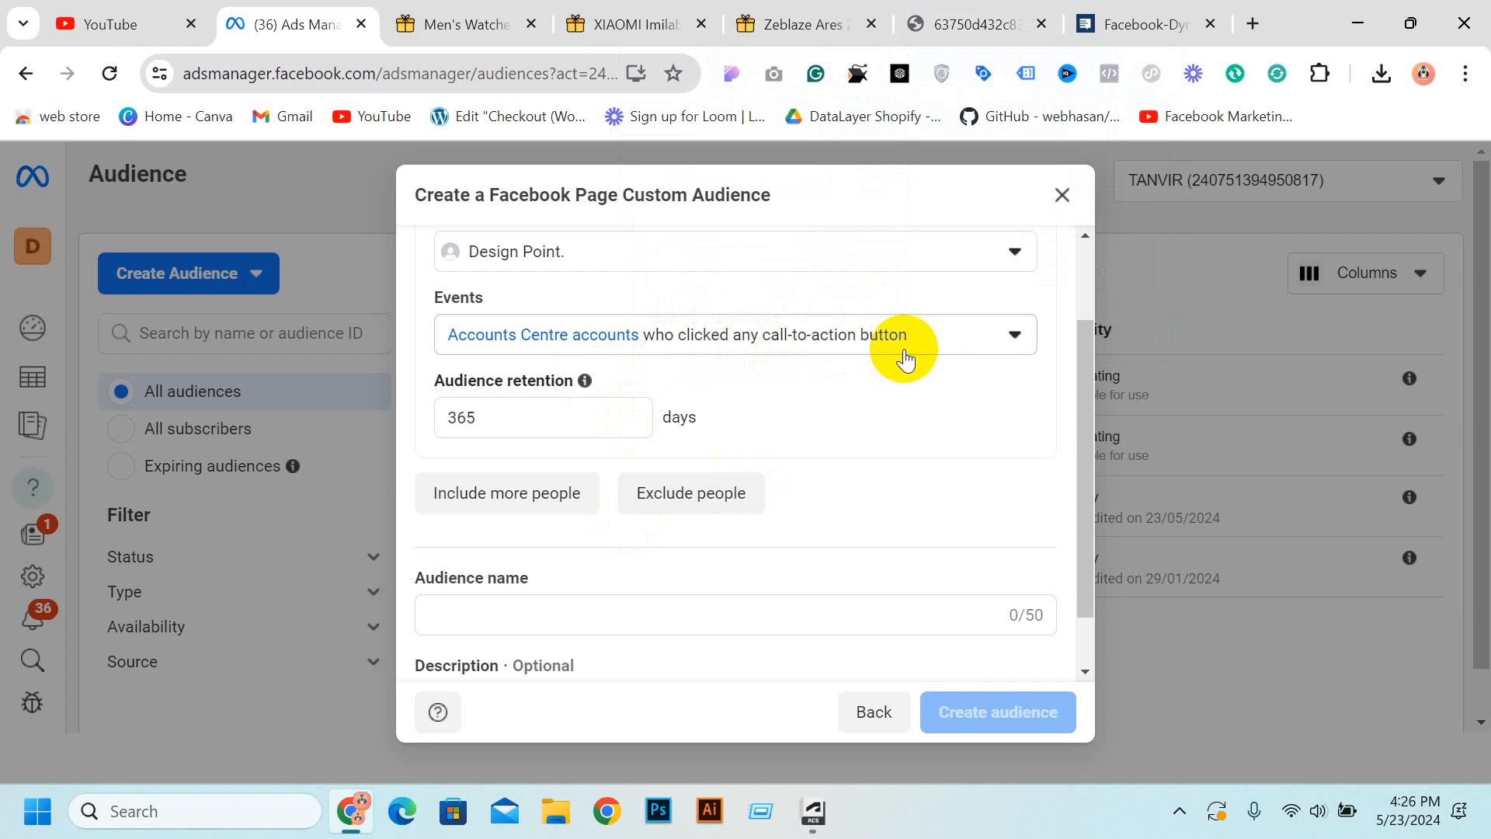
pyautogui.scroll(-1, 616, 332)
pyautogui.moveTo(493, 346); pyautogui.dragTo(452, 359)
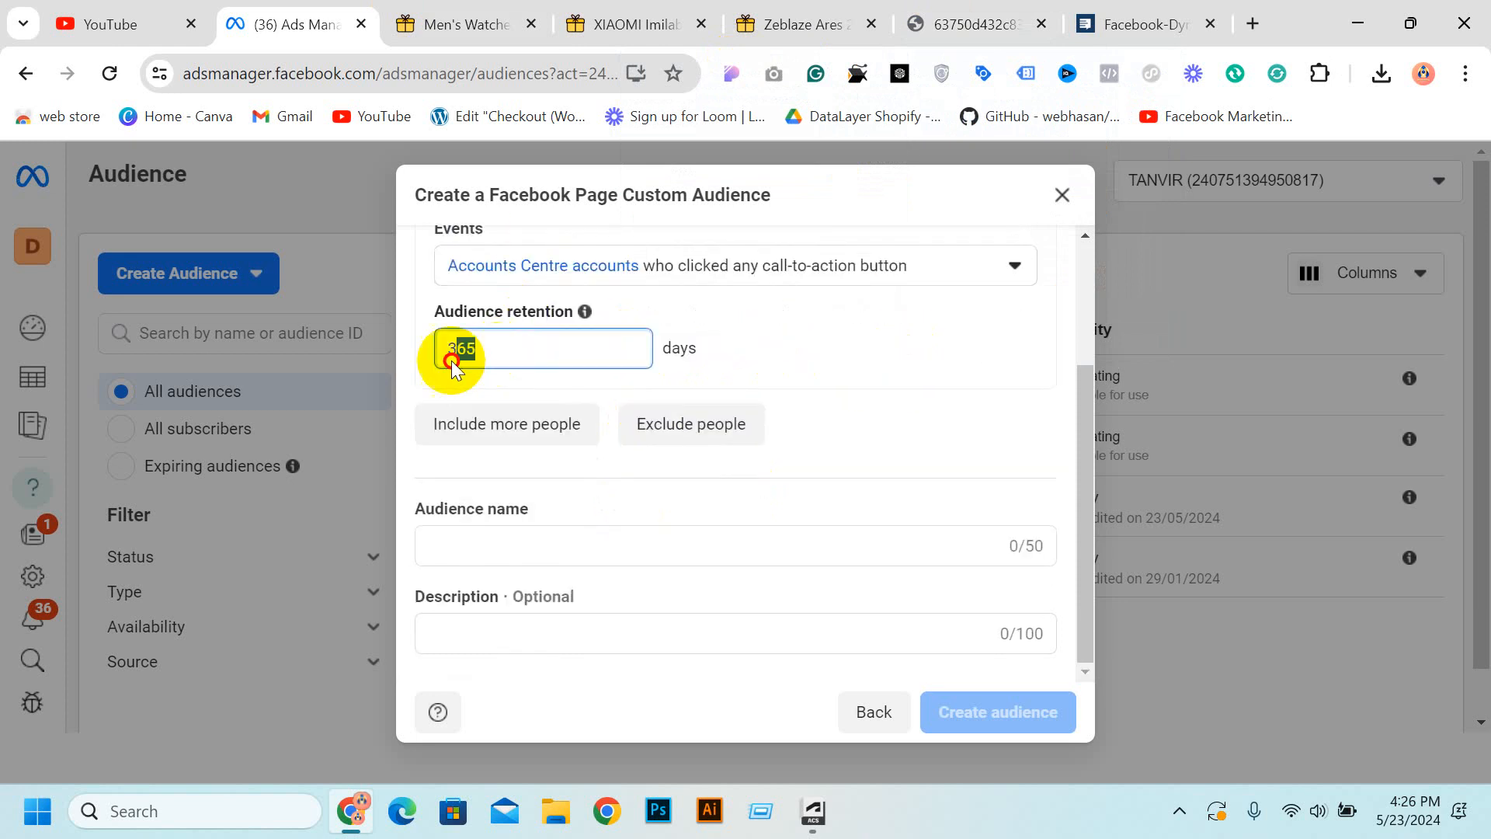
pyautogui.write('60')
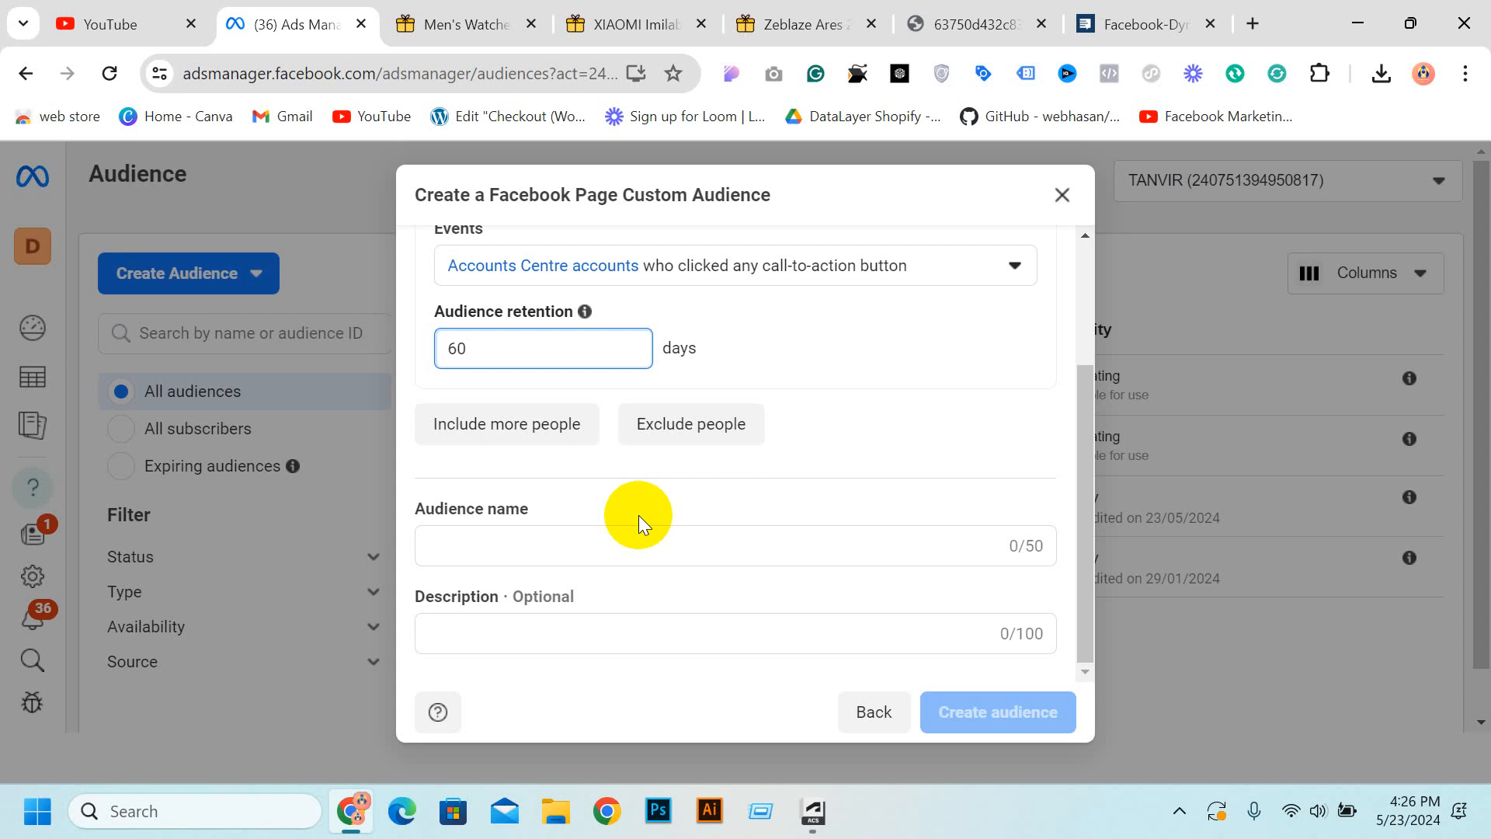
# Name the call-to-action audience "call to action 60 days", create it and close its summary.
pyautogui.click(526, 544)
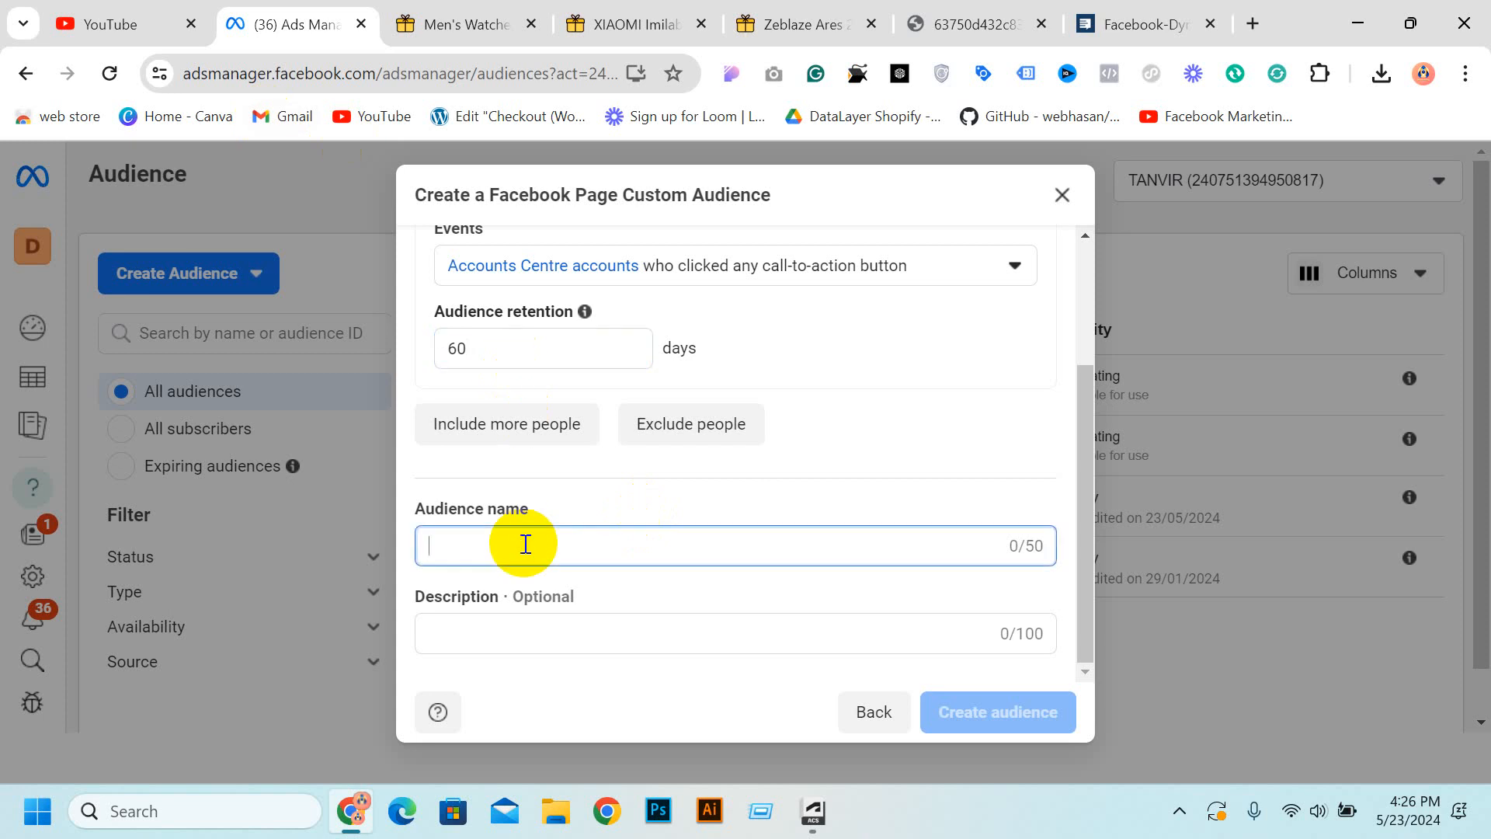
pyautogui.write('call ')
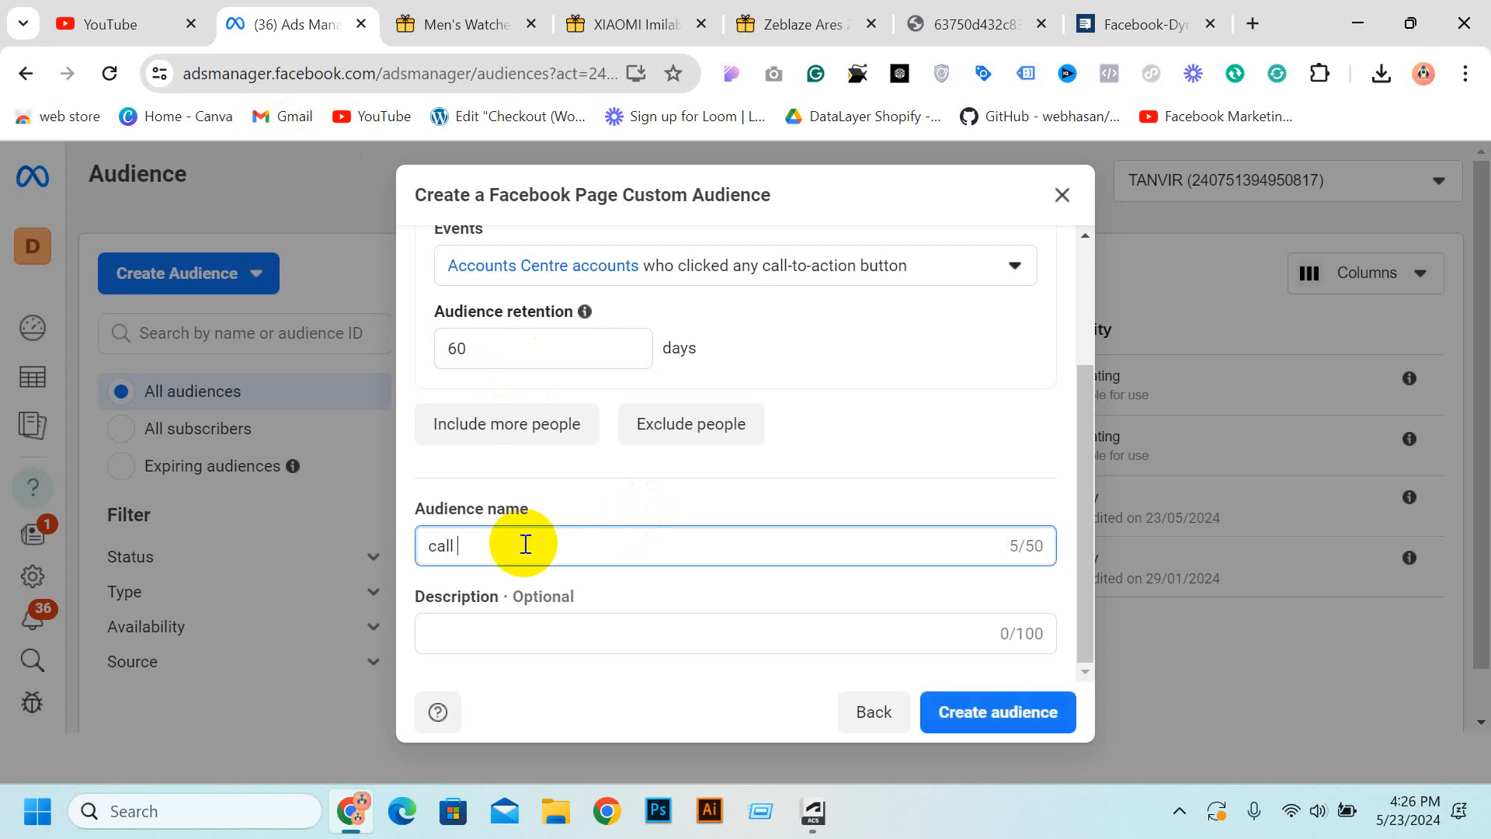
pyautogui.write('to action 60 days')
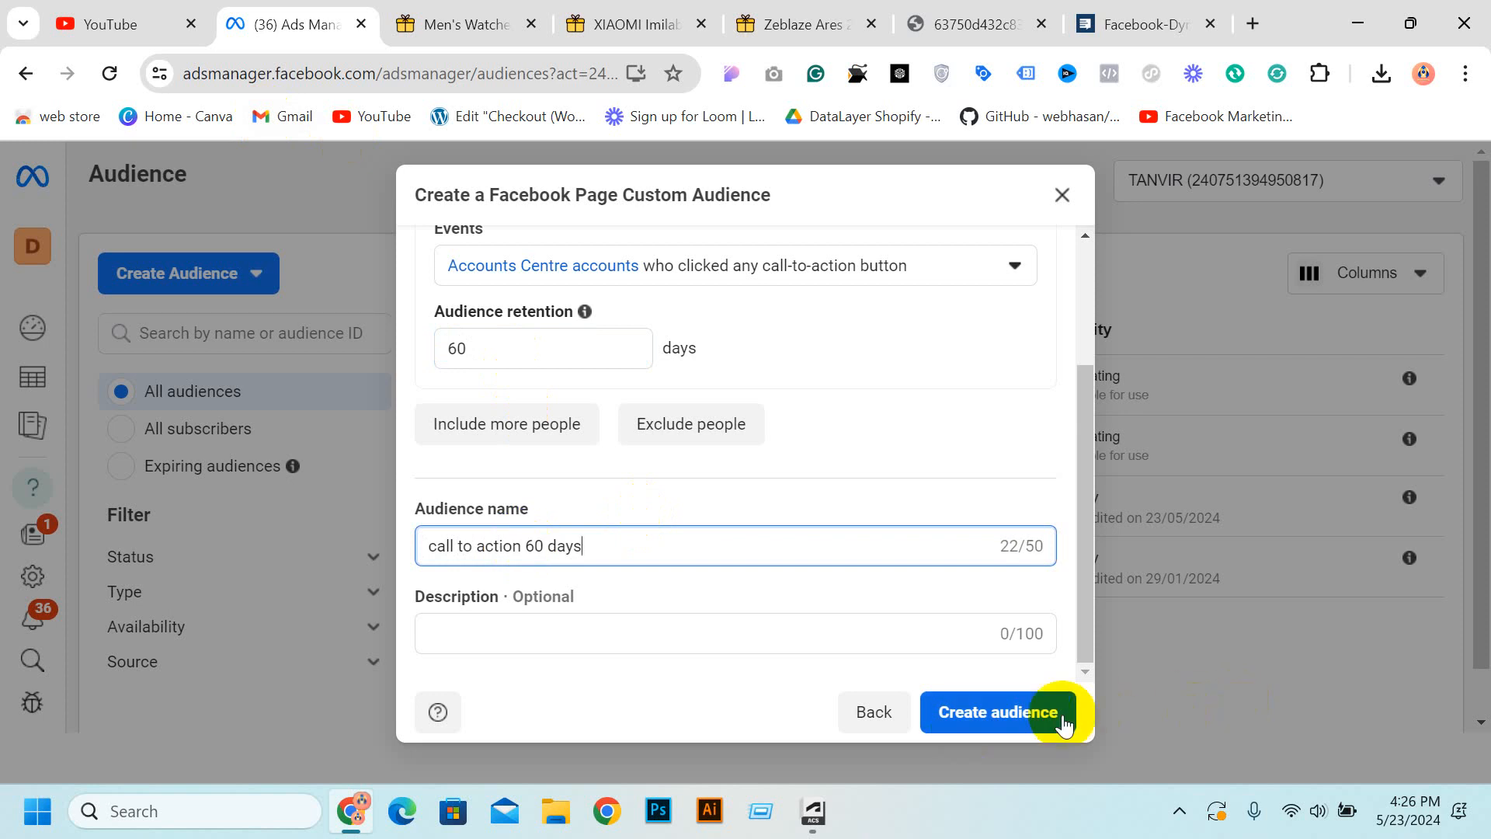
pyautogui.tripleClick(634, 555)
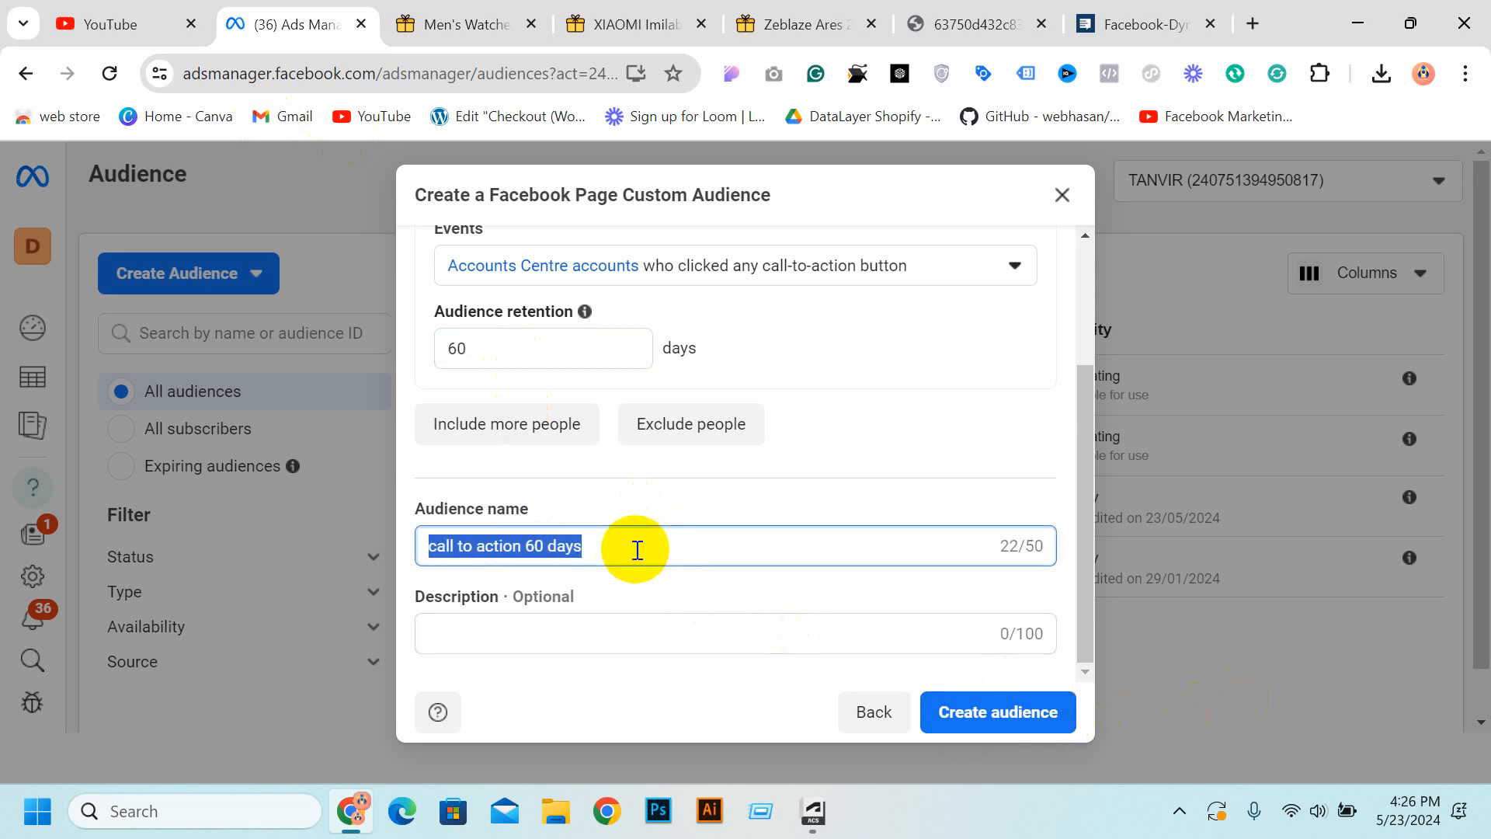
pyautogui.click(988, 713)
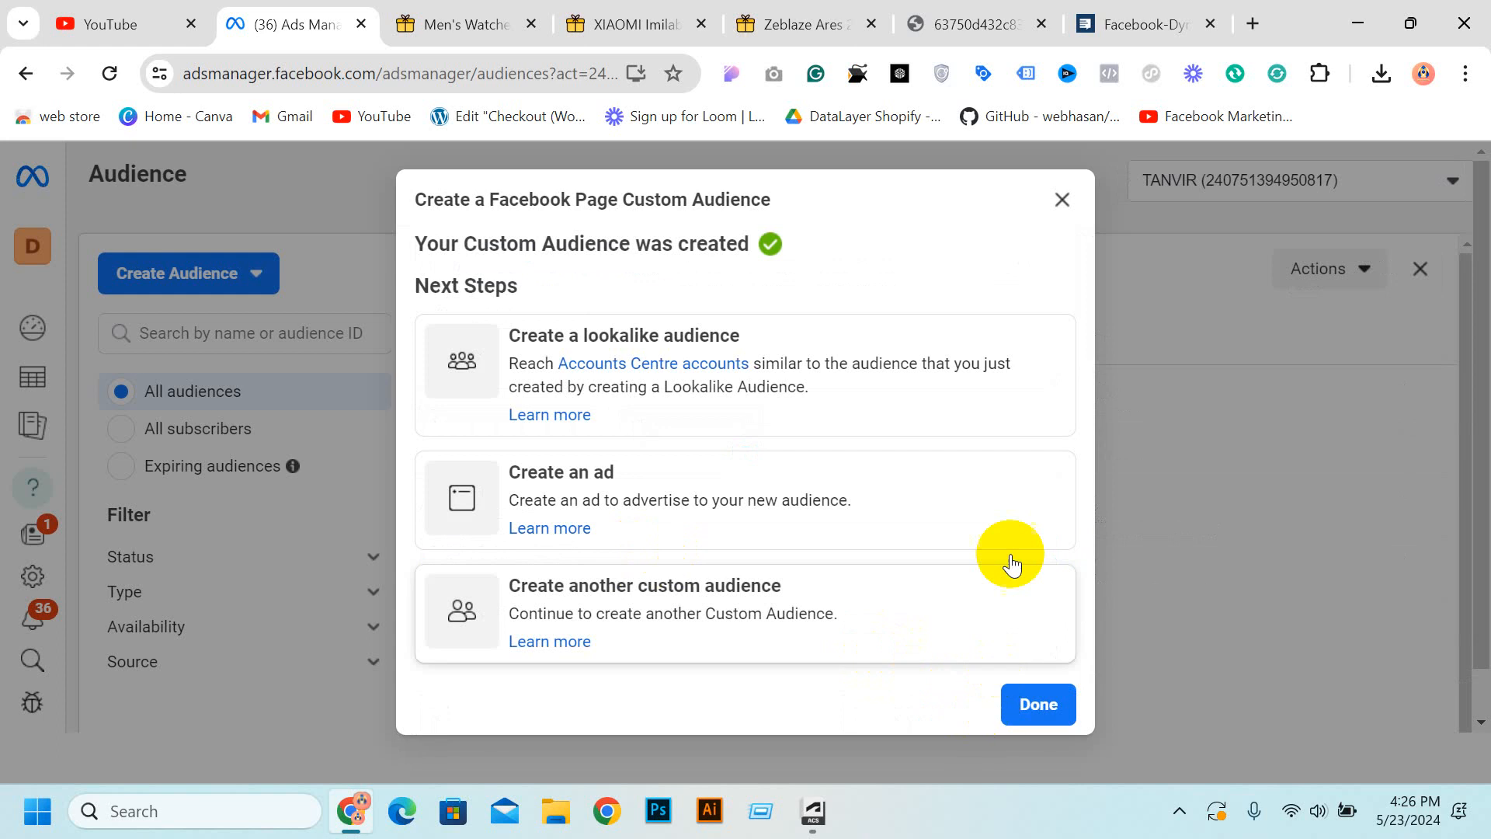
pyautogui.click(1035, 704)
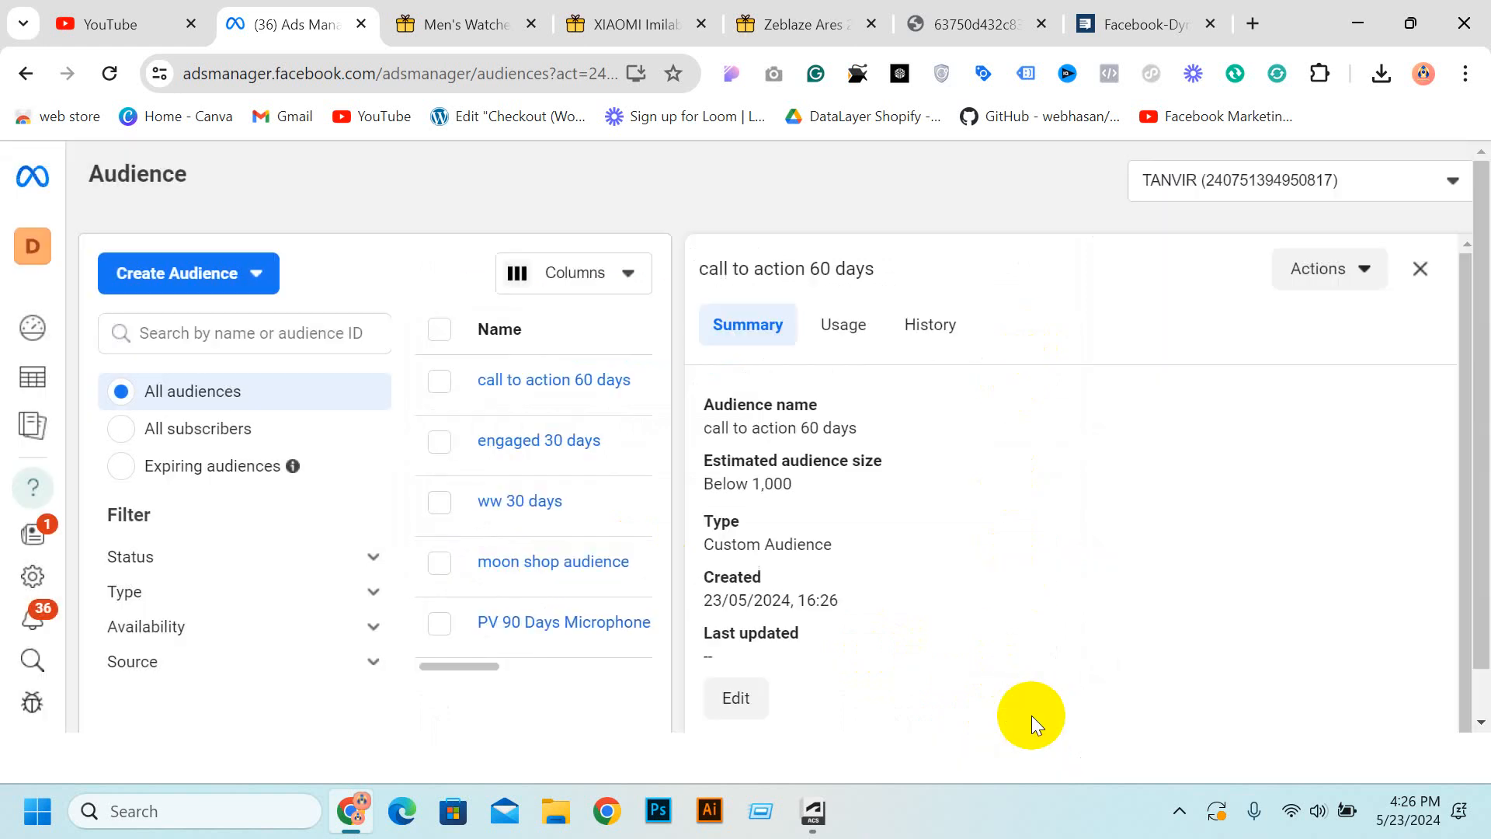
pyautogui.click(1420, 269)
# Start another custom audience and continue with Facebook Page as its source.
pyautogui.click(233, 276)
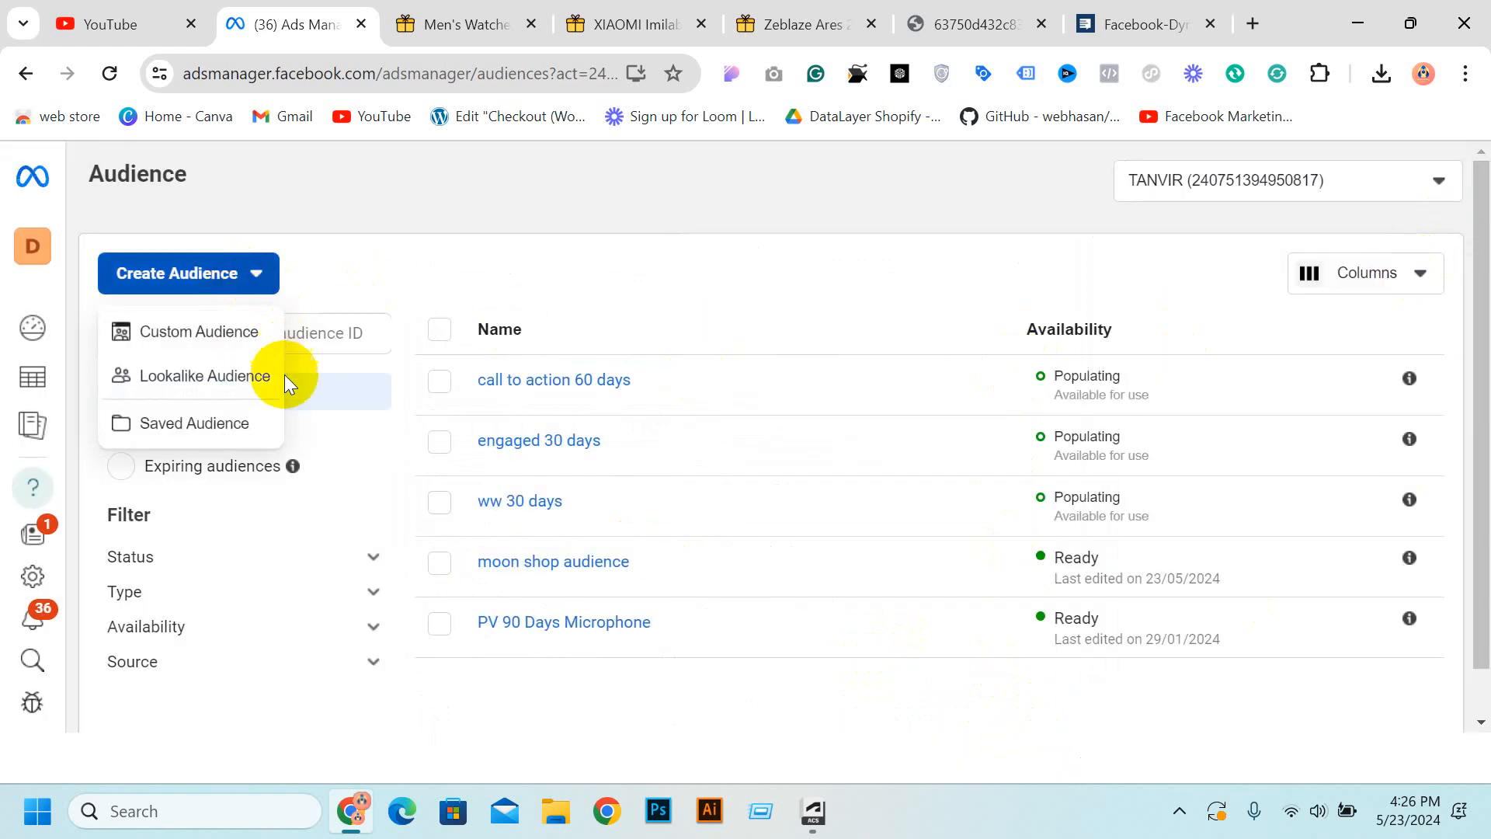
pyautogui.click(193, 334)
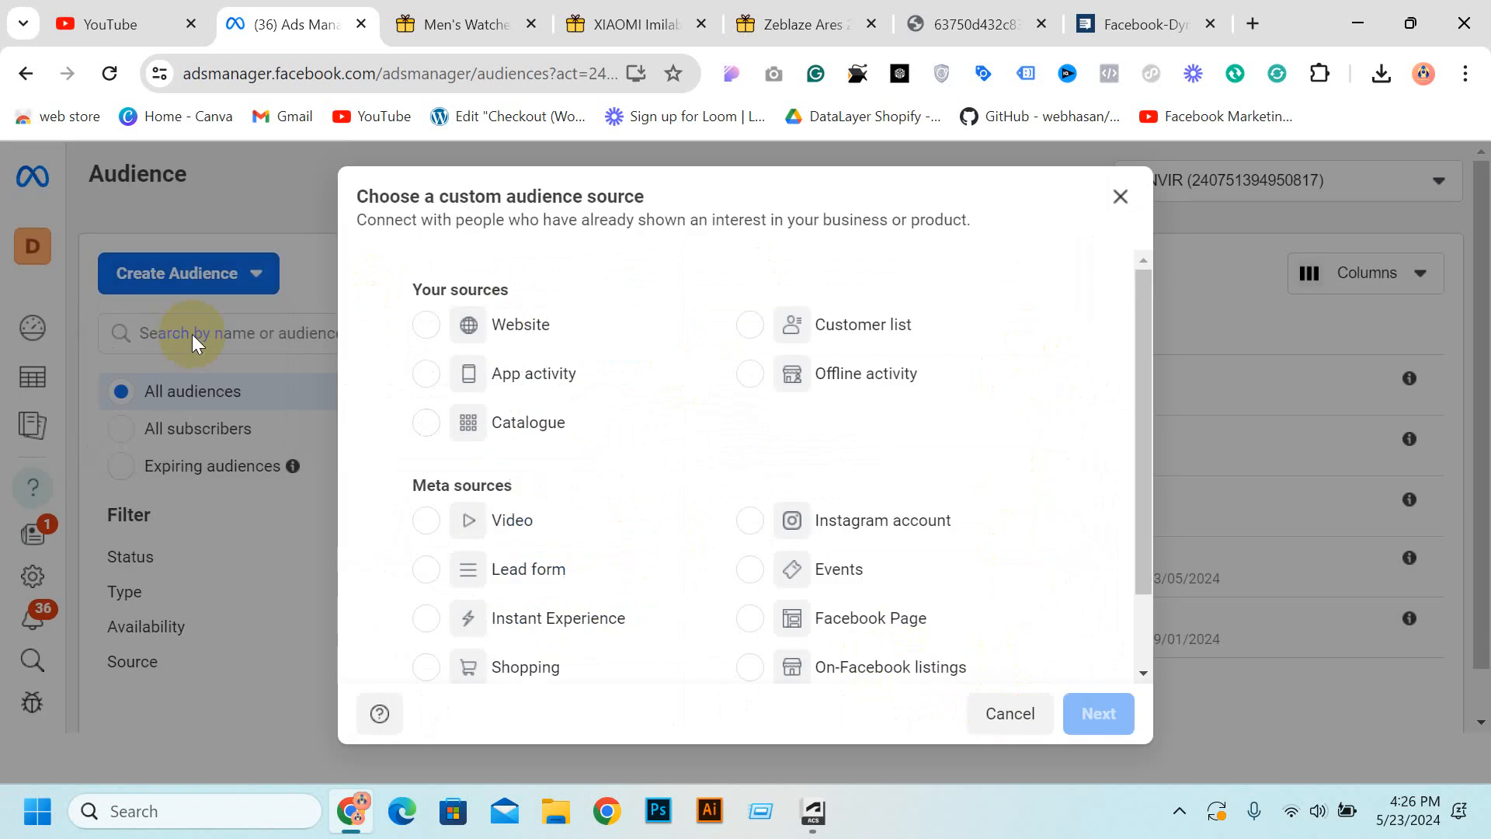
pyautogui.scroll(-2, 932, 435)
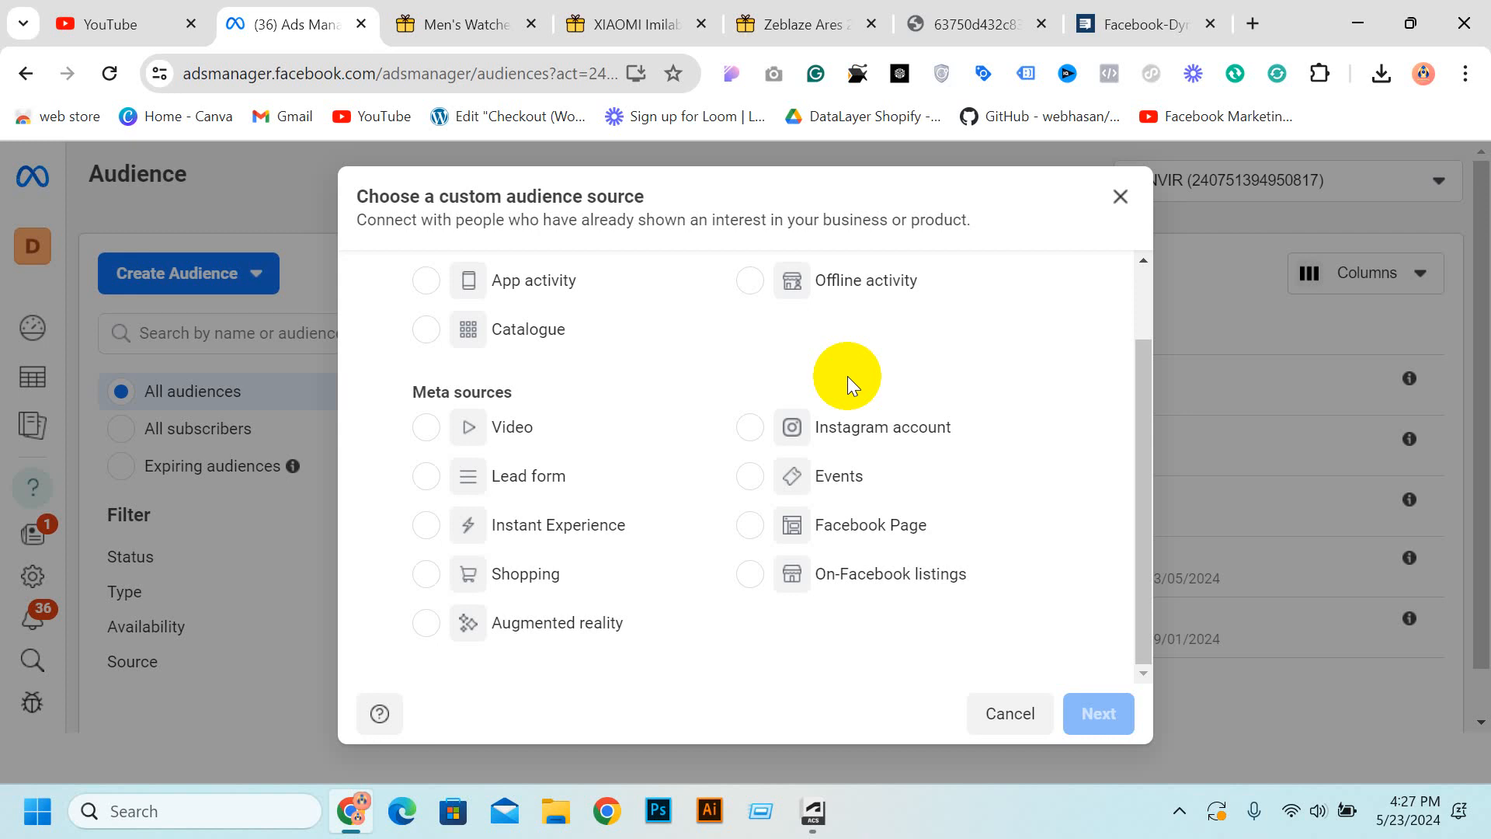
pyautogui.click(849, 533)
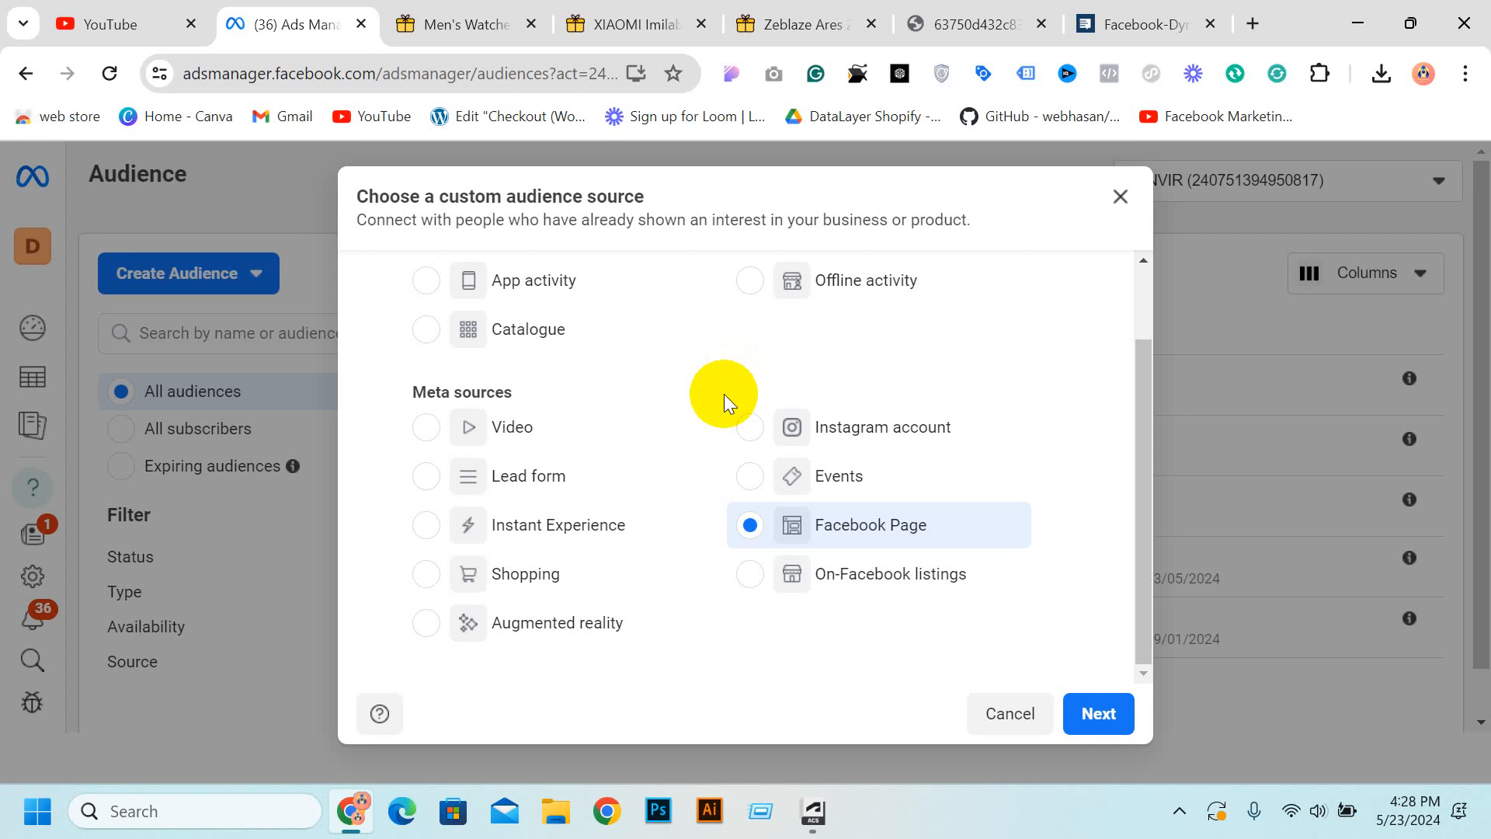
pyautogui.click(1102, 712)
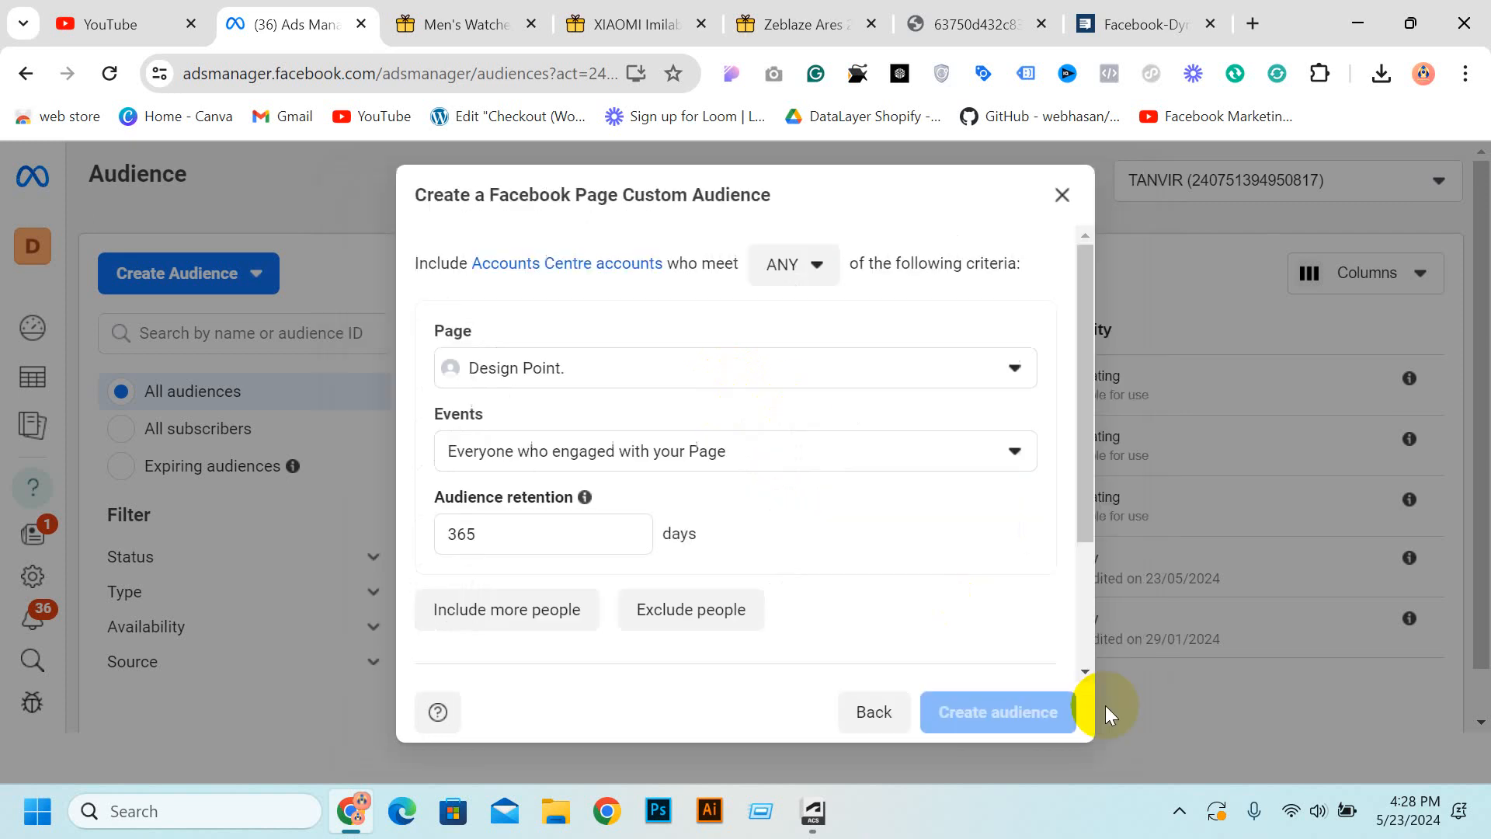
# Target accounts that sent a message to the "Design Point." Page, with audience retention set to 60 days.
pyautogui.click(729, 455)
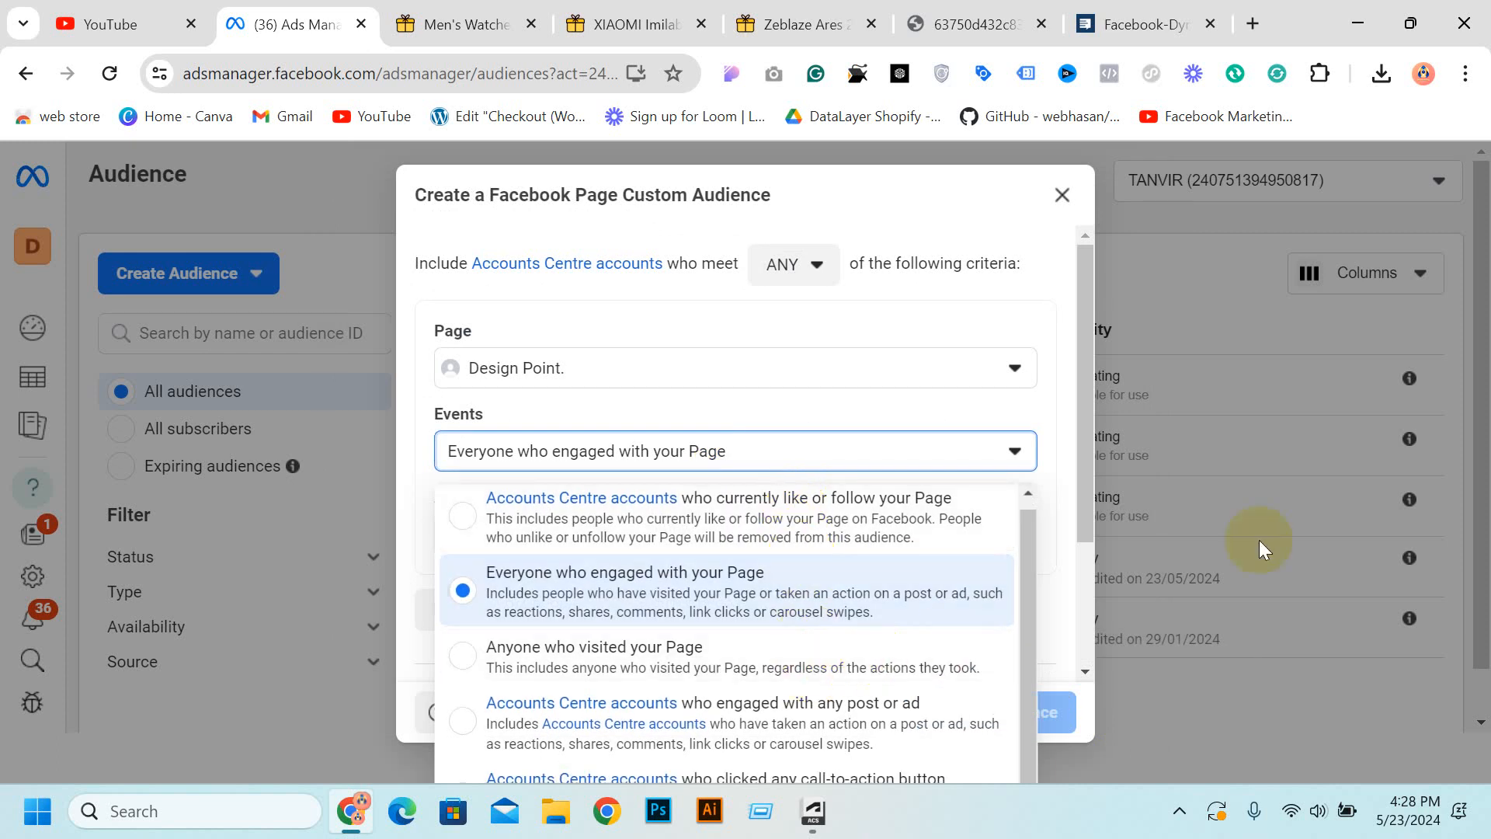
pyautogui.click(1267, 450)
pyautogui.scroll(-2, 1084, 466)
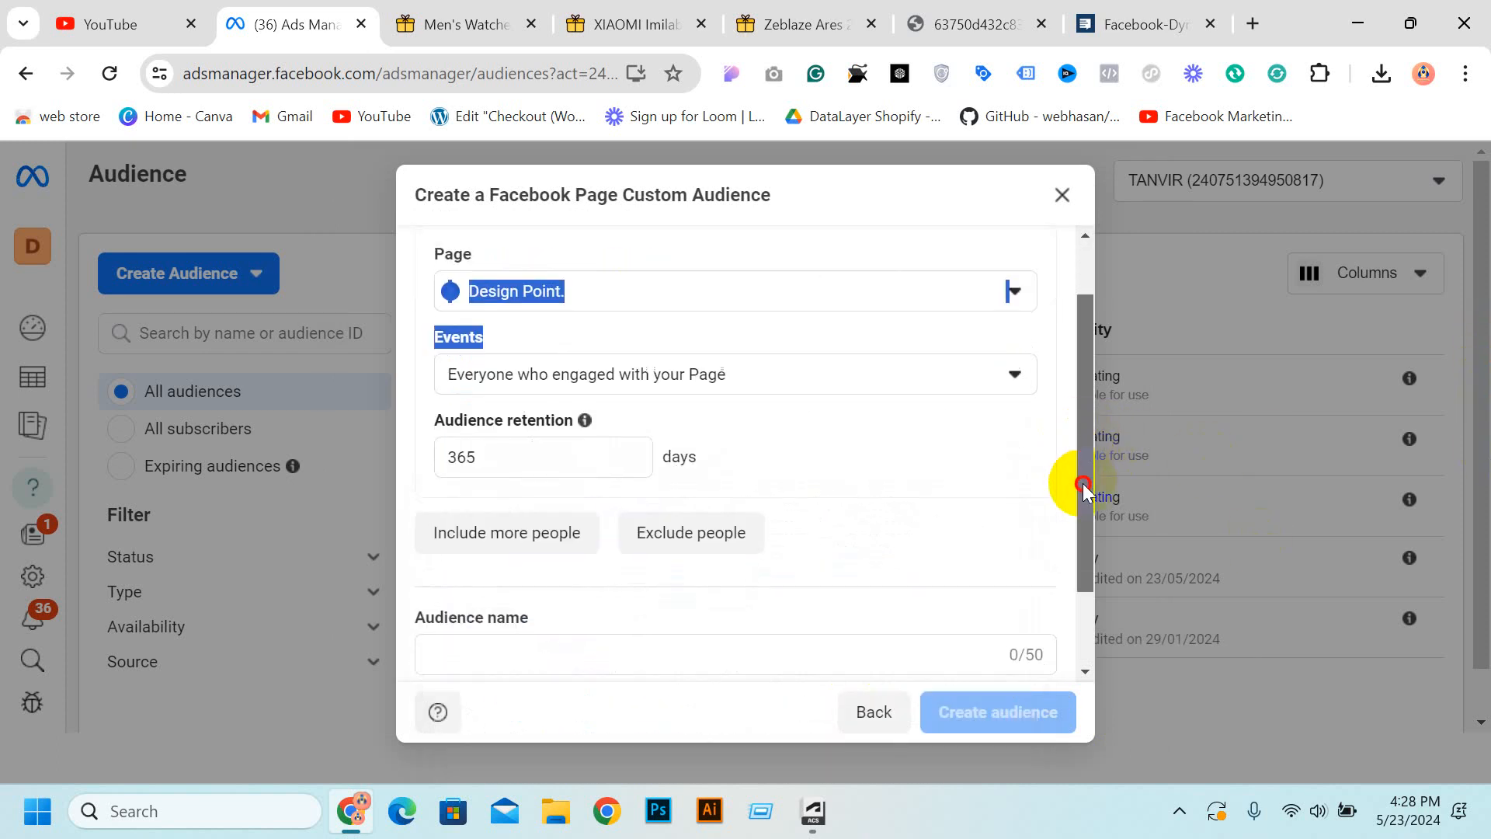
pyautogui.click(748, 299)
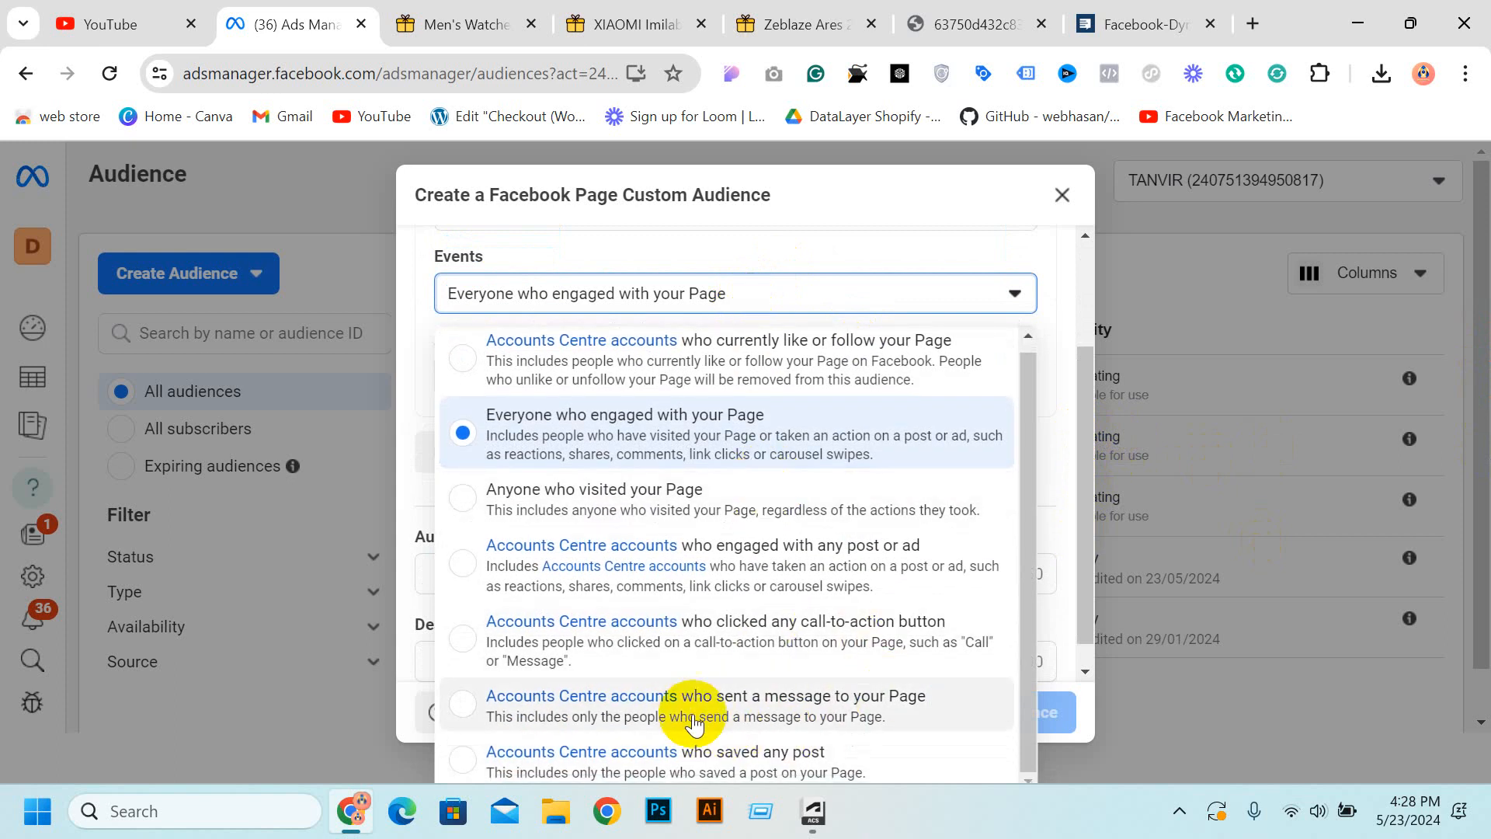
pyautogui.click(489, 709)
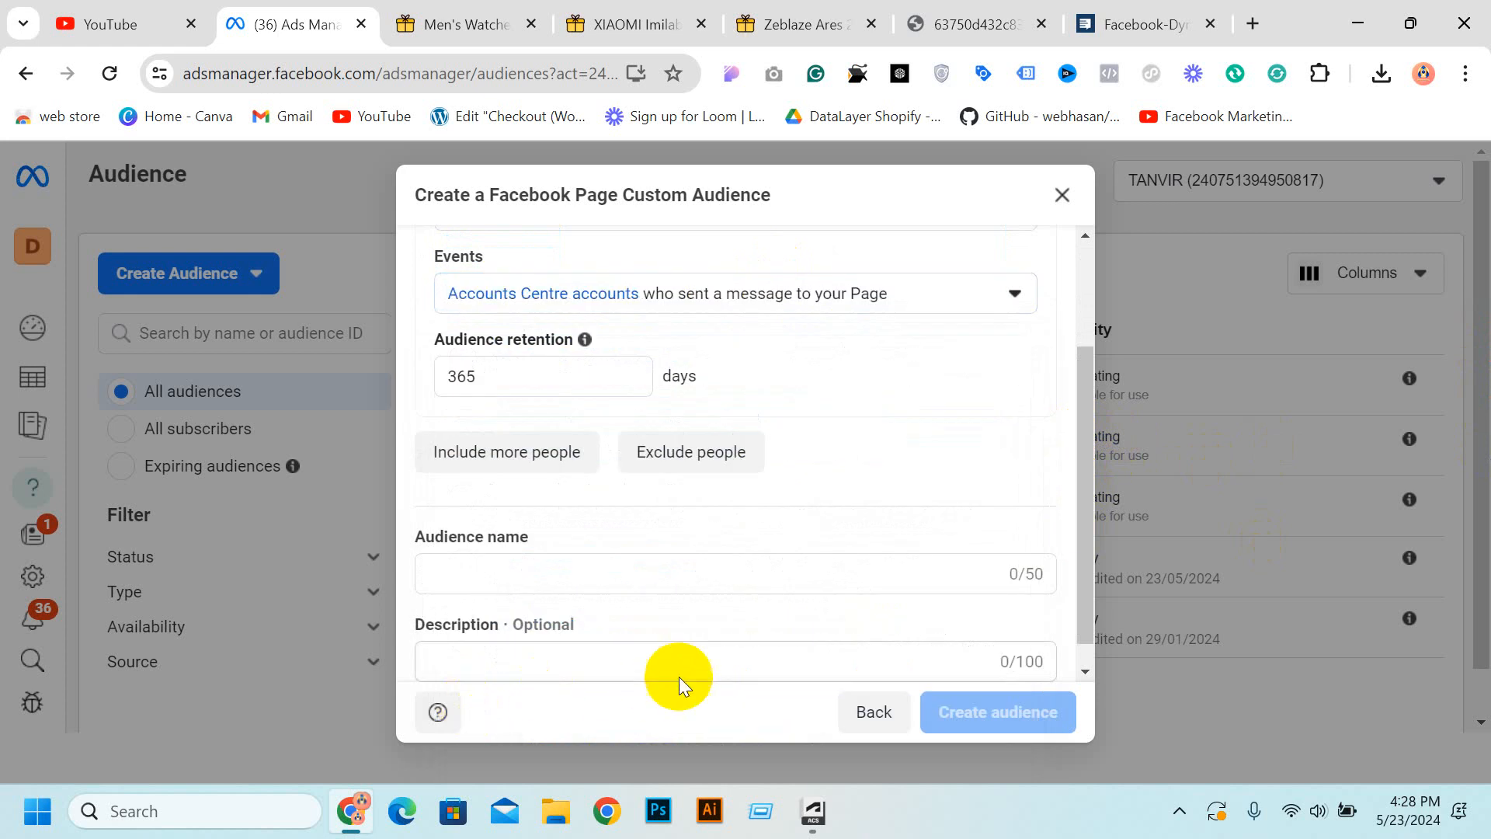
pyautogui.scroll(-1, 679, 677)
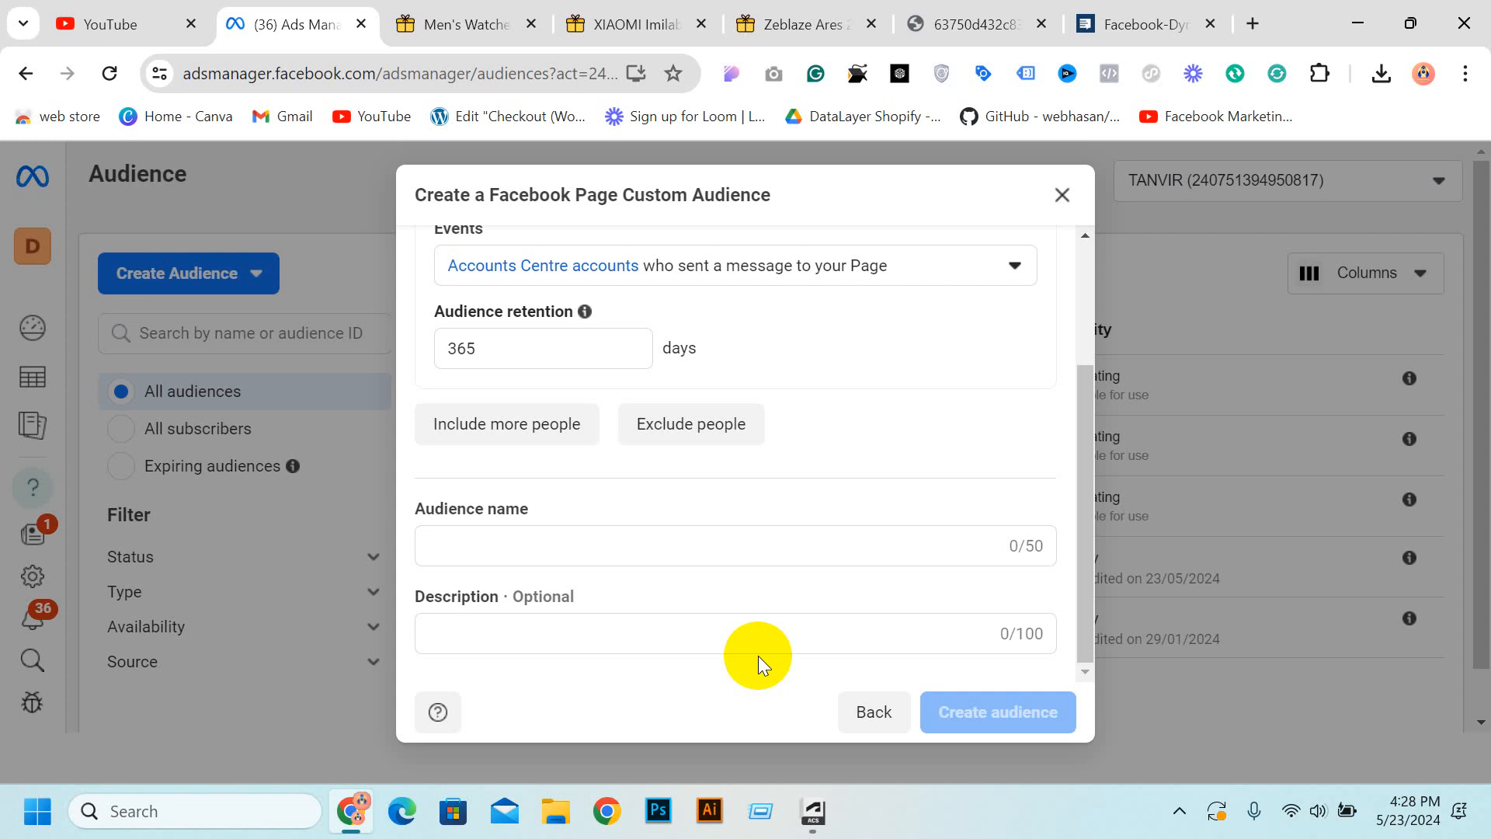
pyautogui.doubleClick(529, 370)
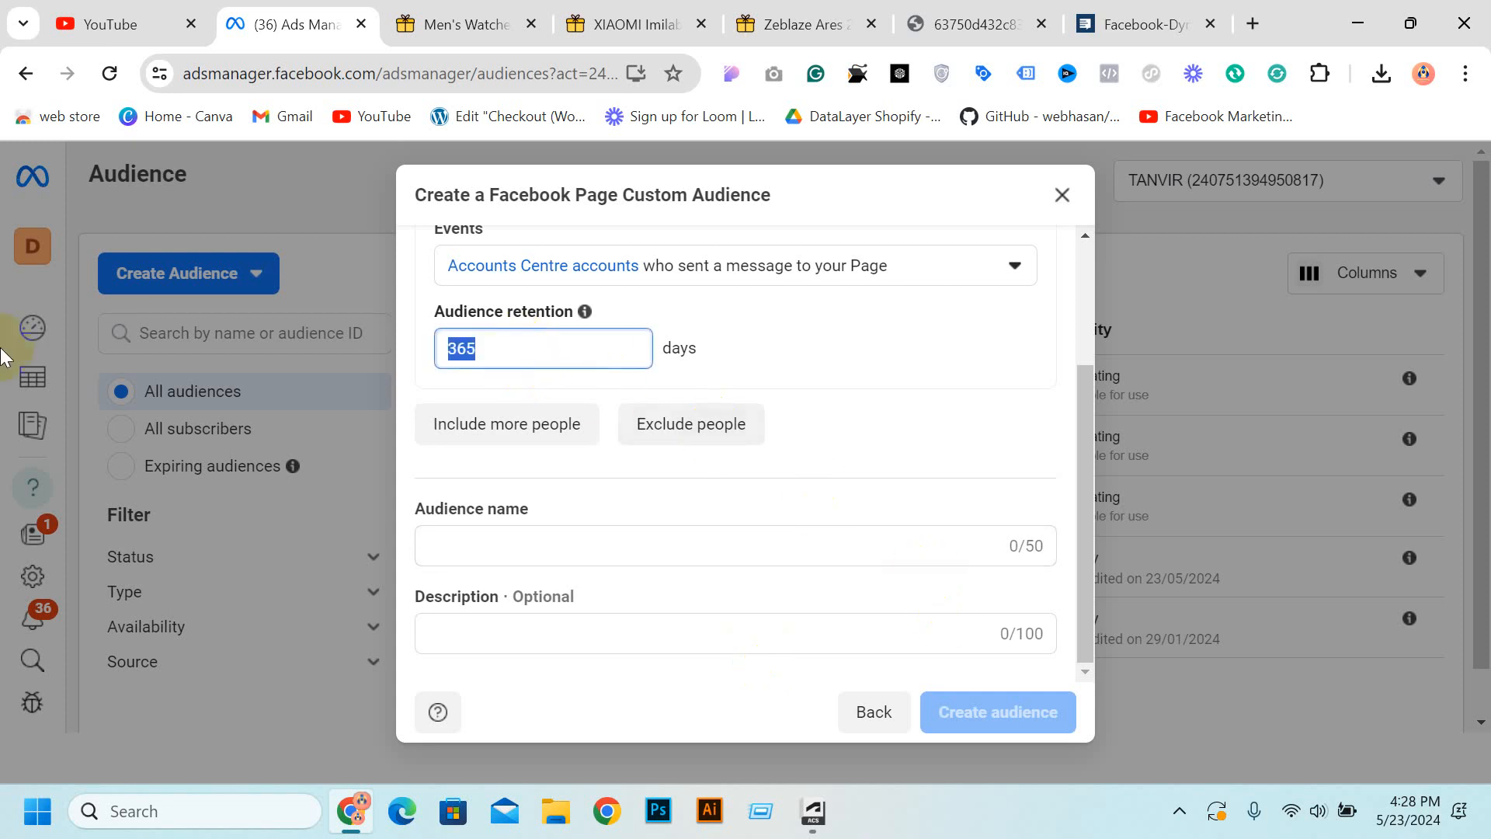
pyautogui.write('60')
# Name the audience of people who messaged the Page "massage 60 days".
pyautogui.click(480, 544)
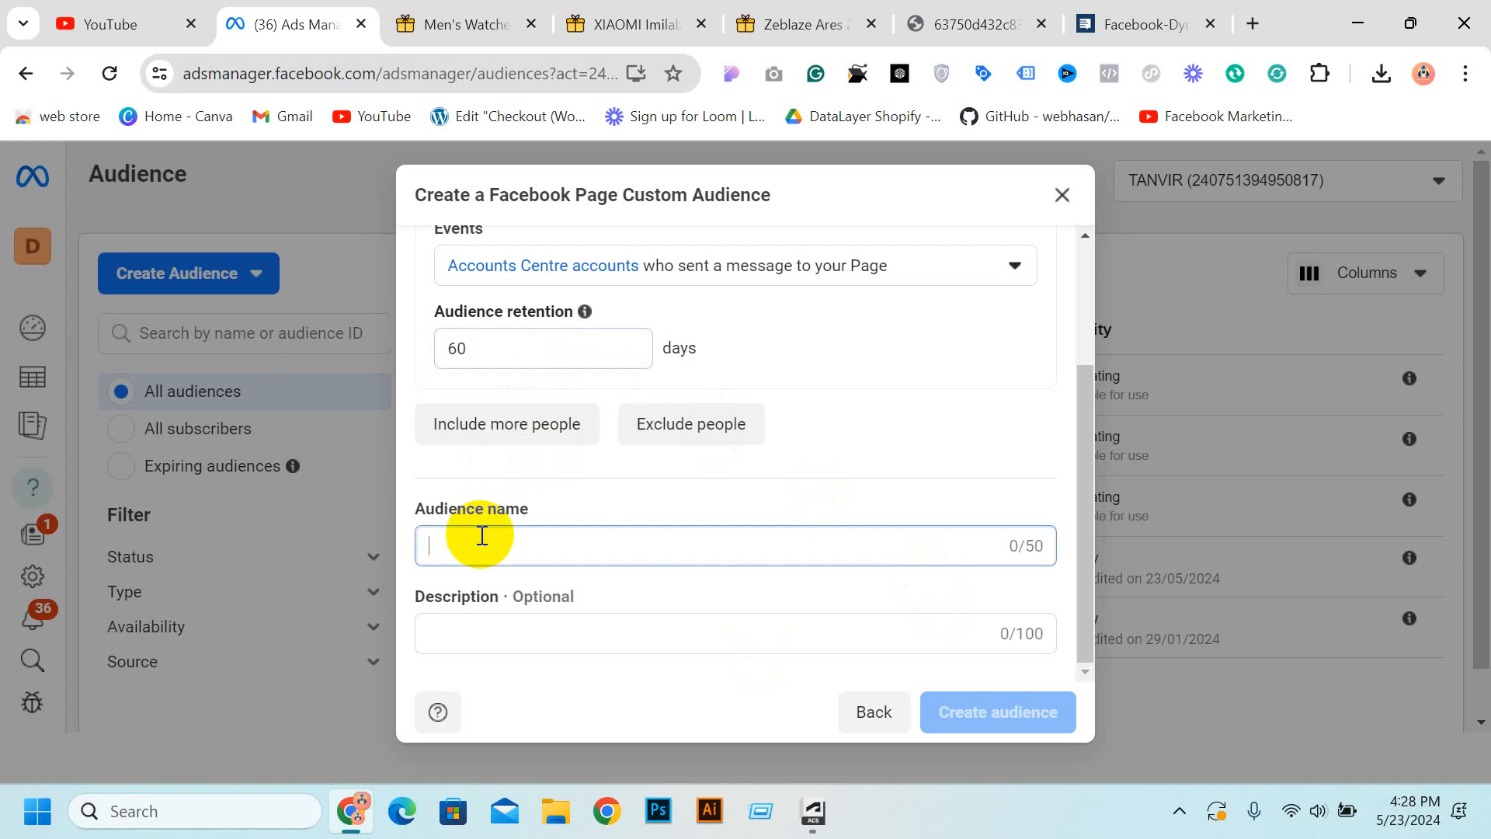
pyautogui.scroll(1, 497, 550)
pyautogui.write('ma')
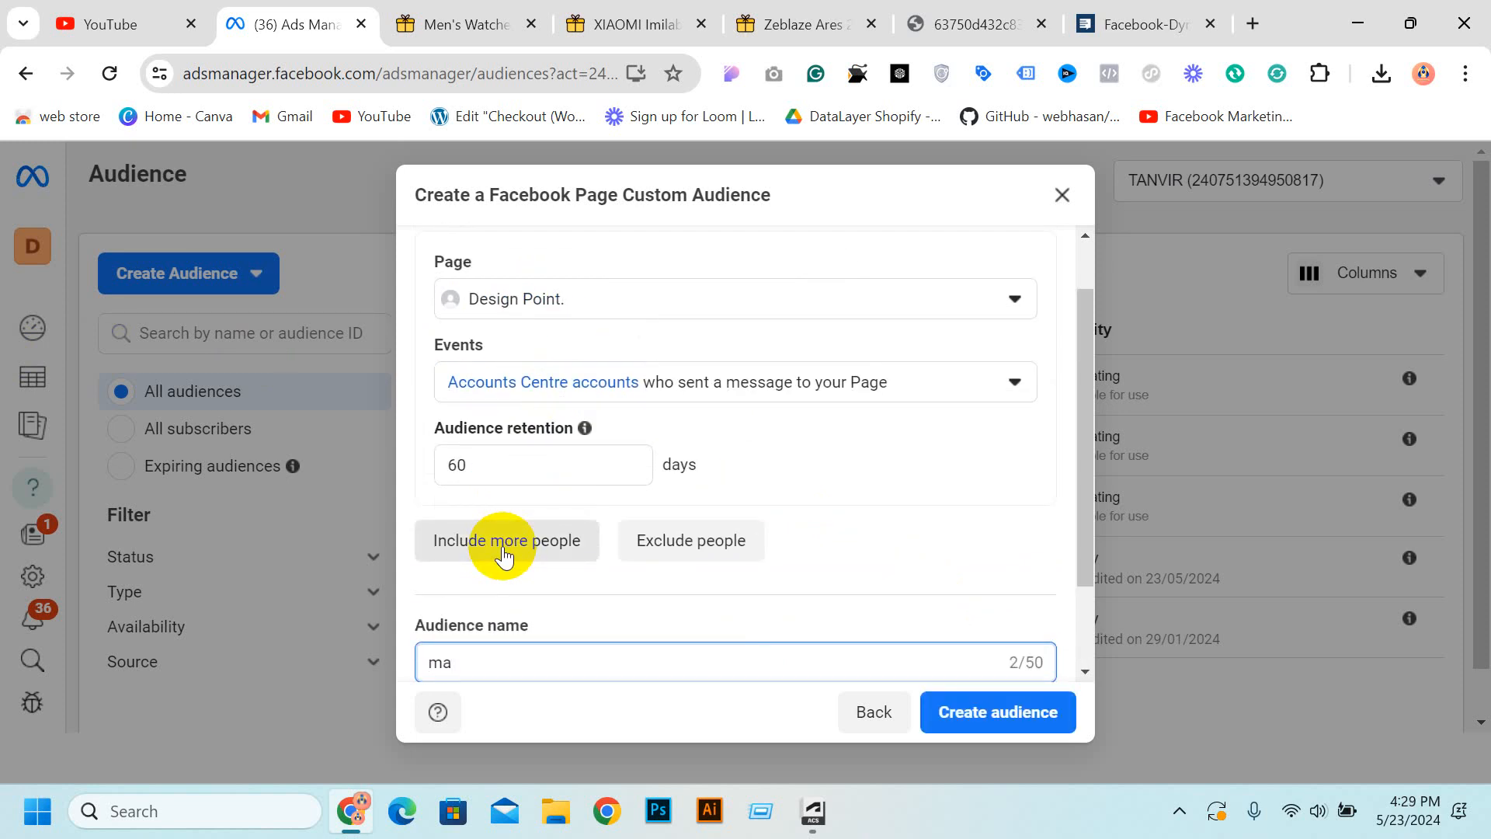
pyautogui.click(531, 470)
pyautogui.moveTo(531, 470); pyautogui.dragTo(404, 500)
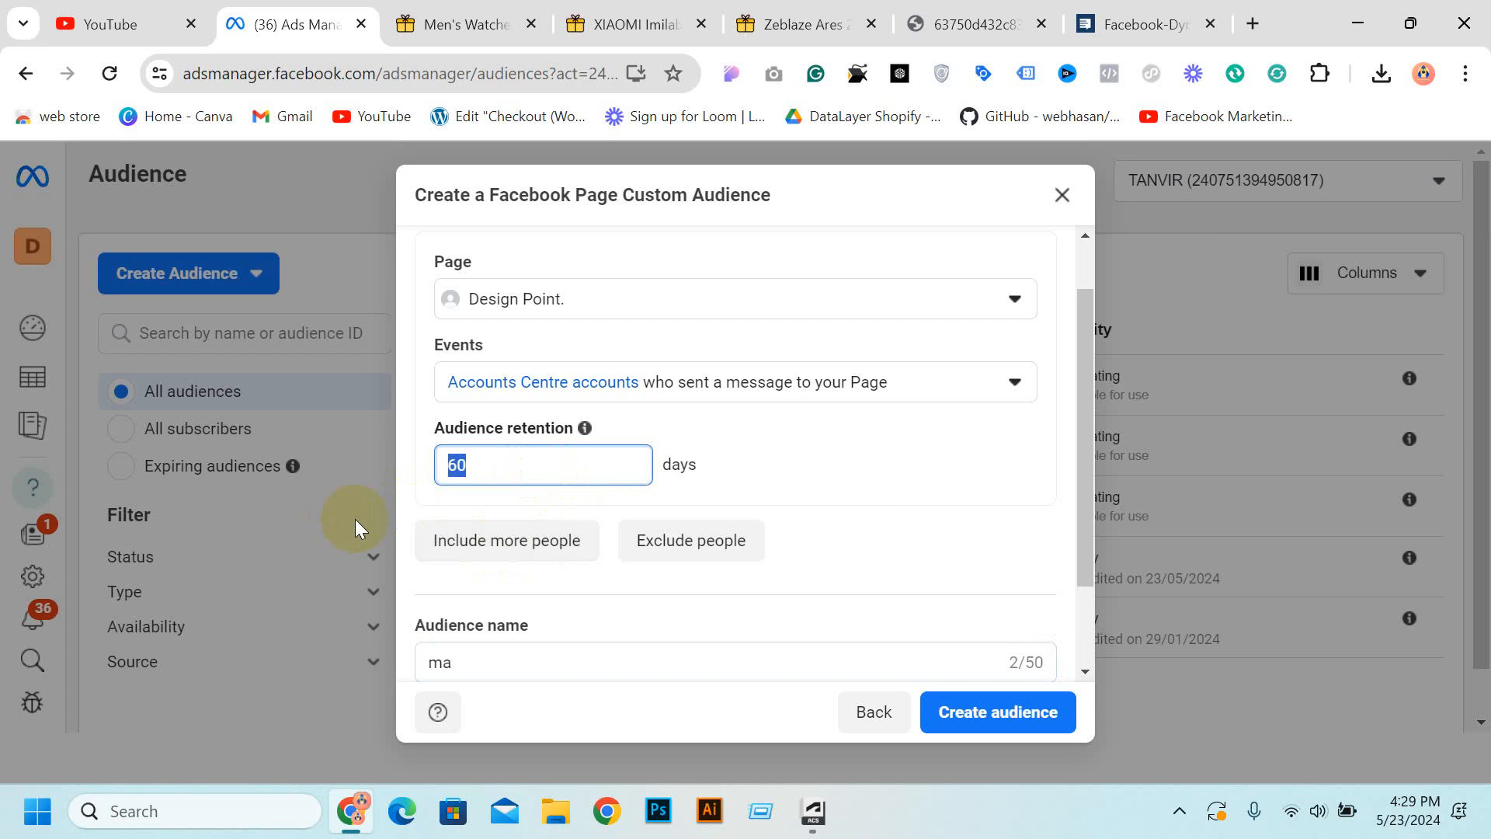
pyautogui.scroll(-2, 466, 590)
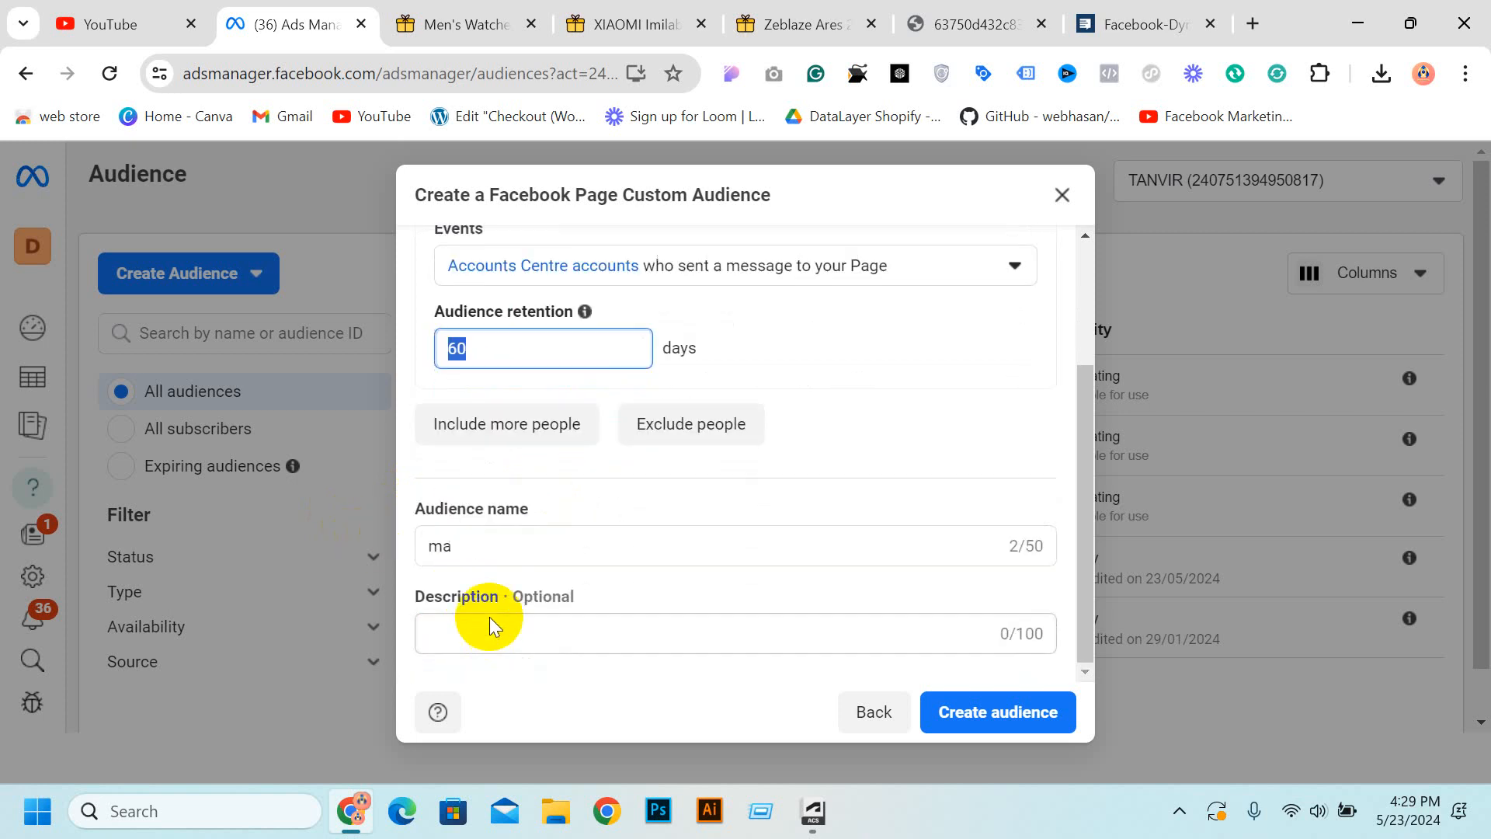
pyautogui.click(490, 543)
pyautogui.write('massage')
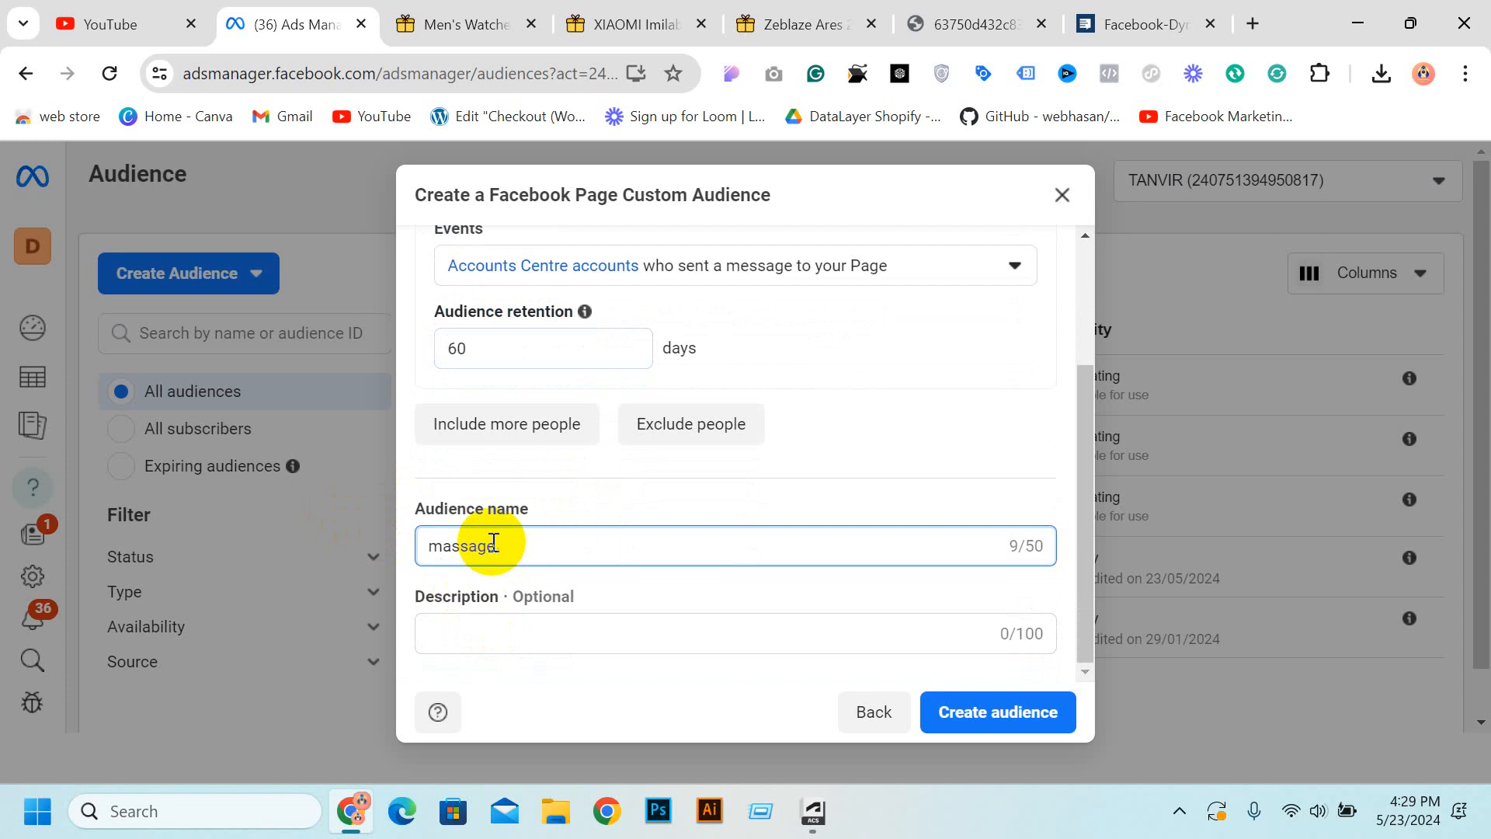
pyautogui.write(' 60 days')
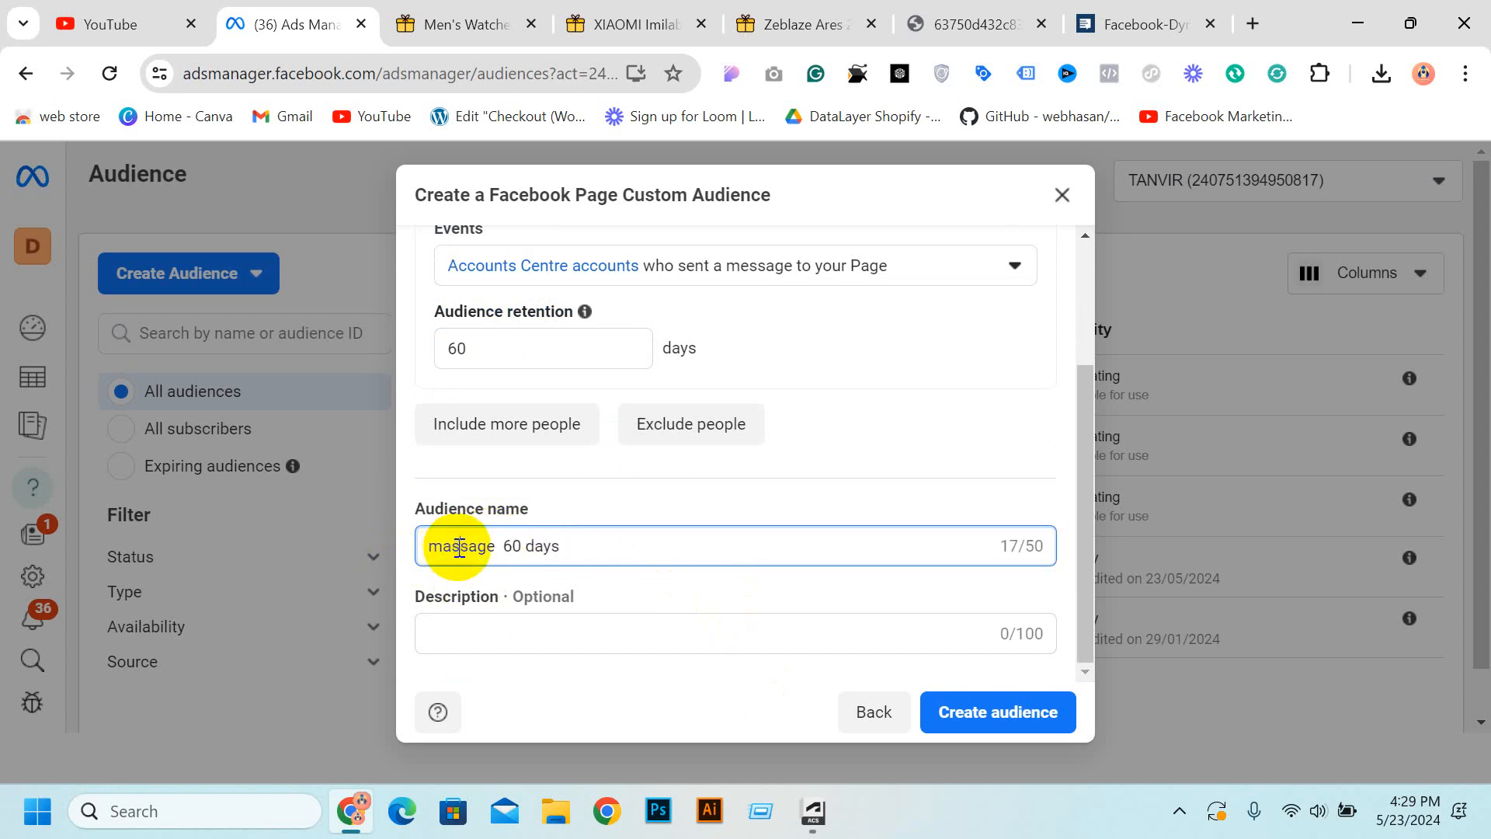
pyautogui.doubleClick(459, 547)
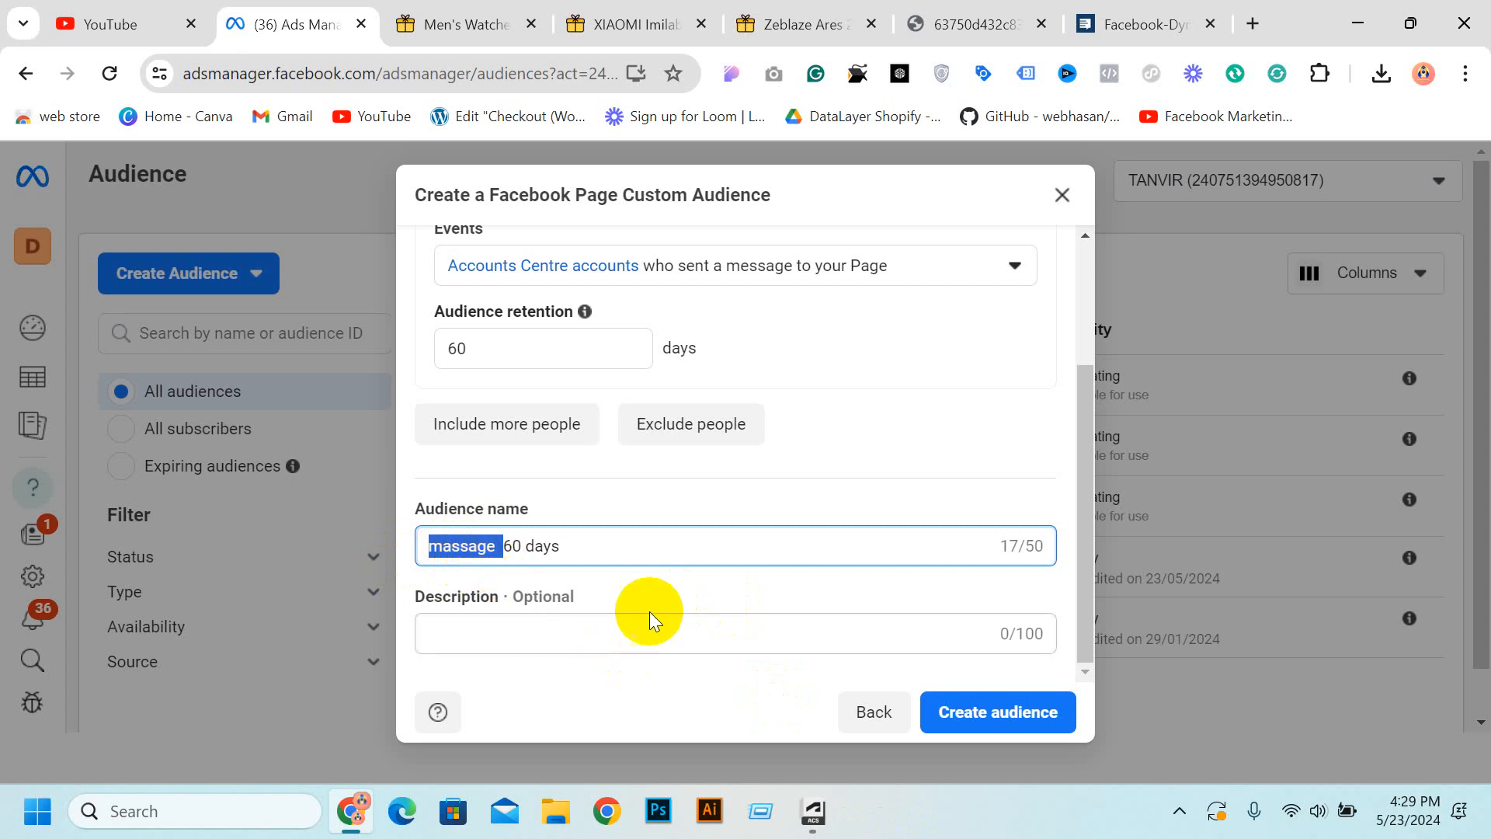
# Create the Page message audience and close its summary to return to the full audience list.
pyautogui.scroll(1, 800, 519)
pyautogui.scroll(3, 800, 519)
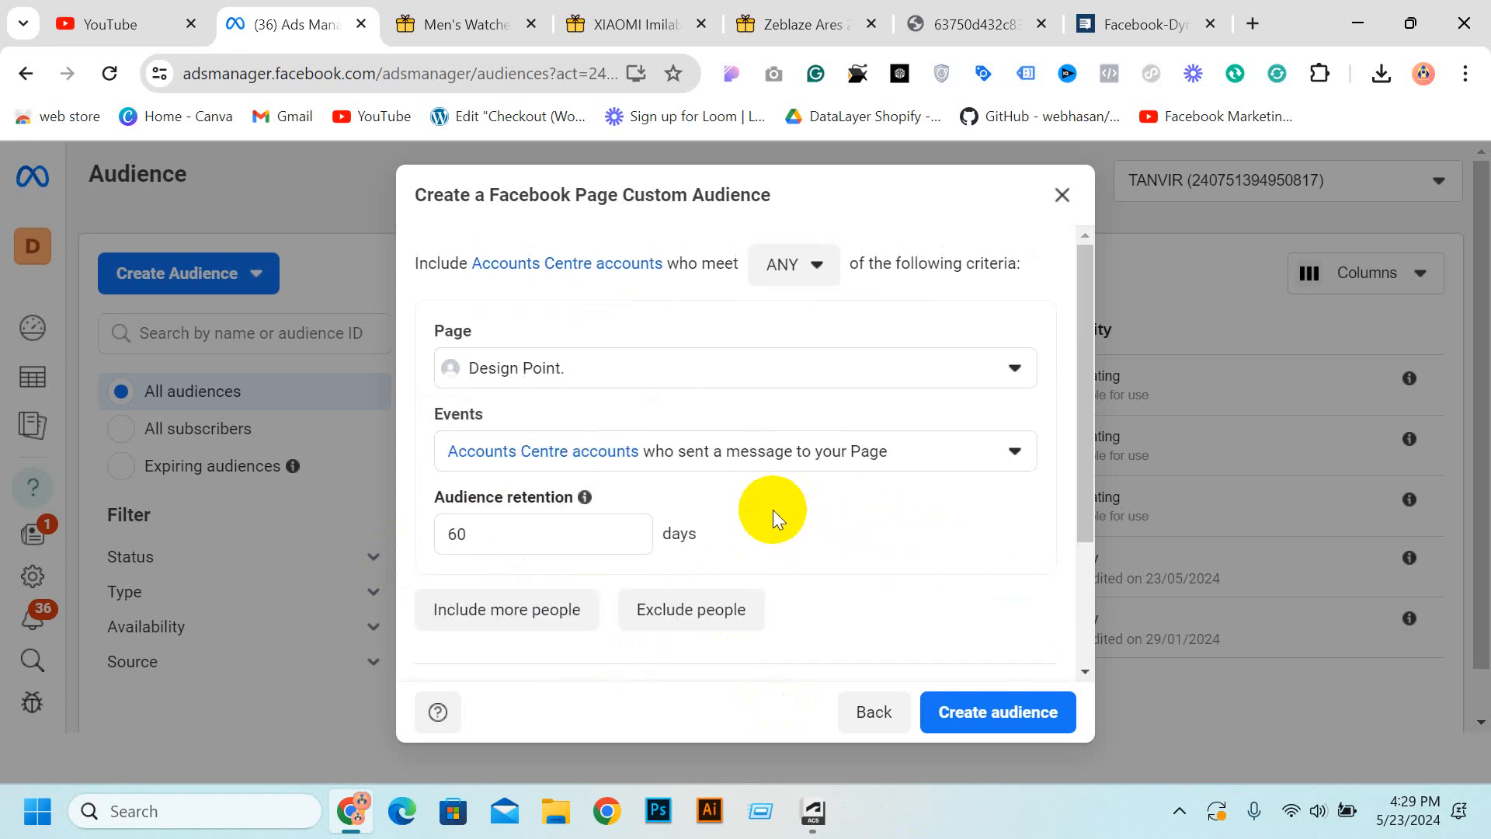
pyautogui.click(1021, 722)
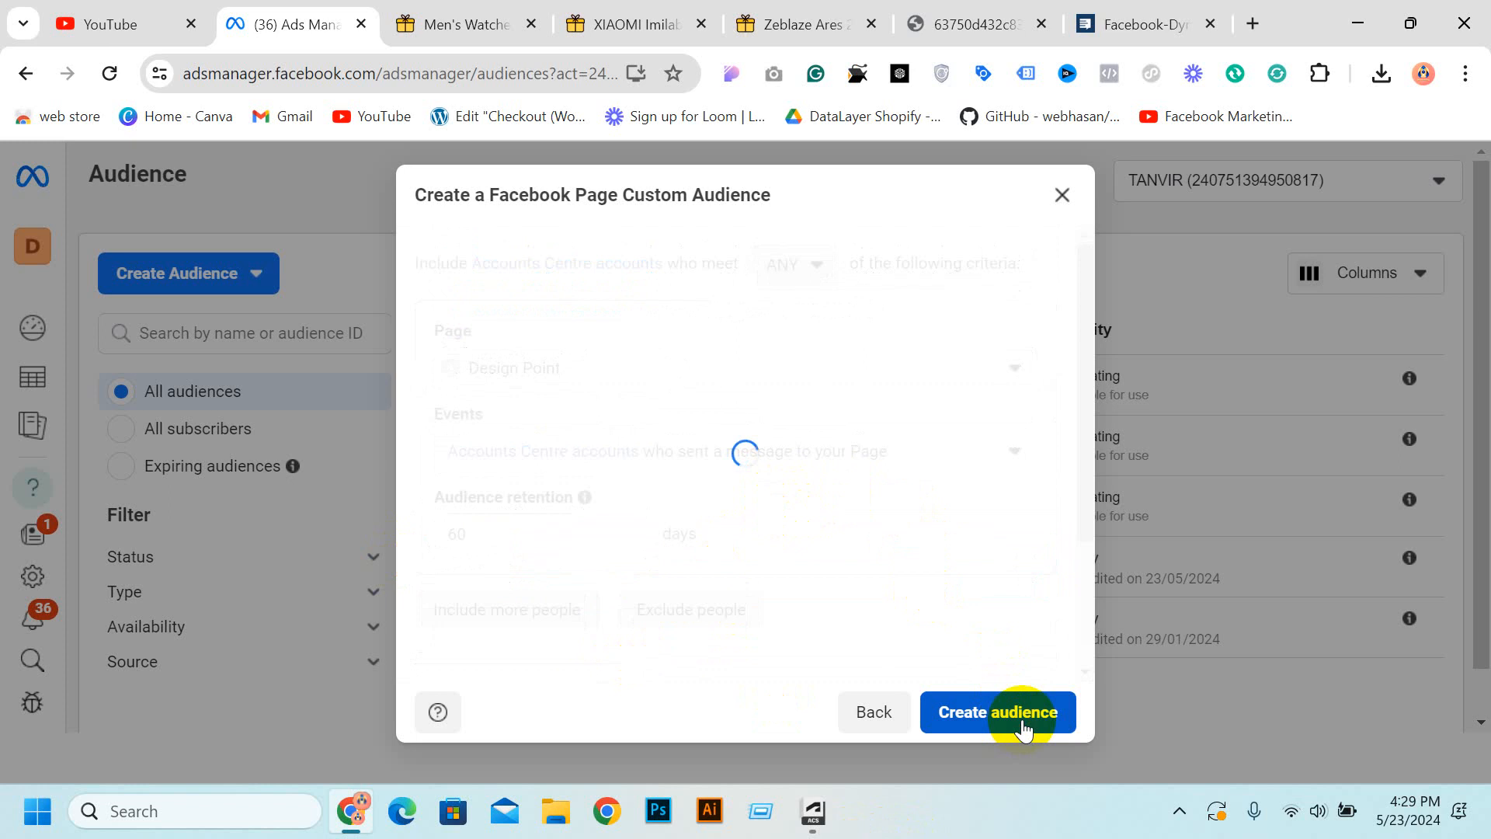
pyautogui.click(1029, 721)
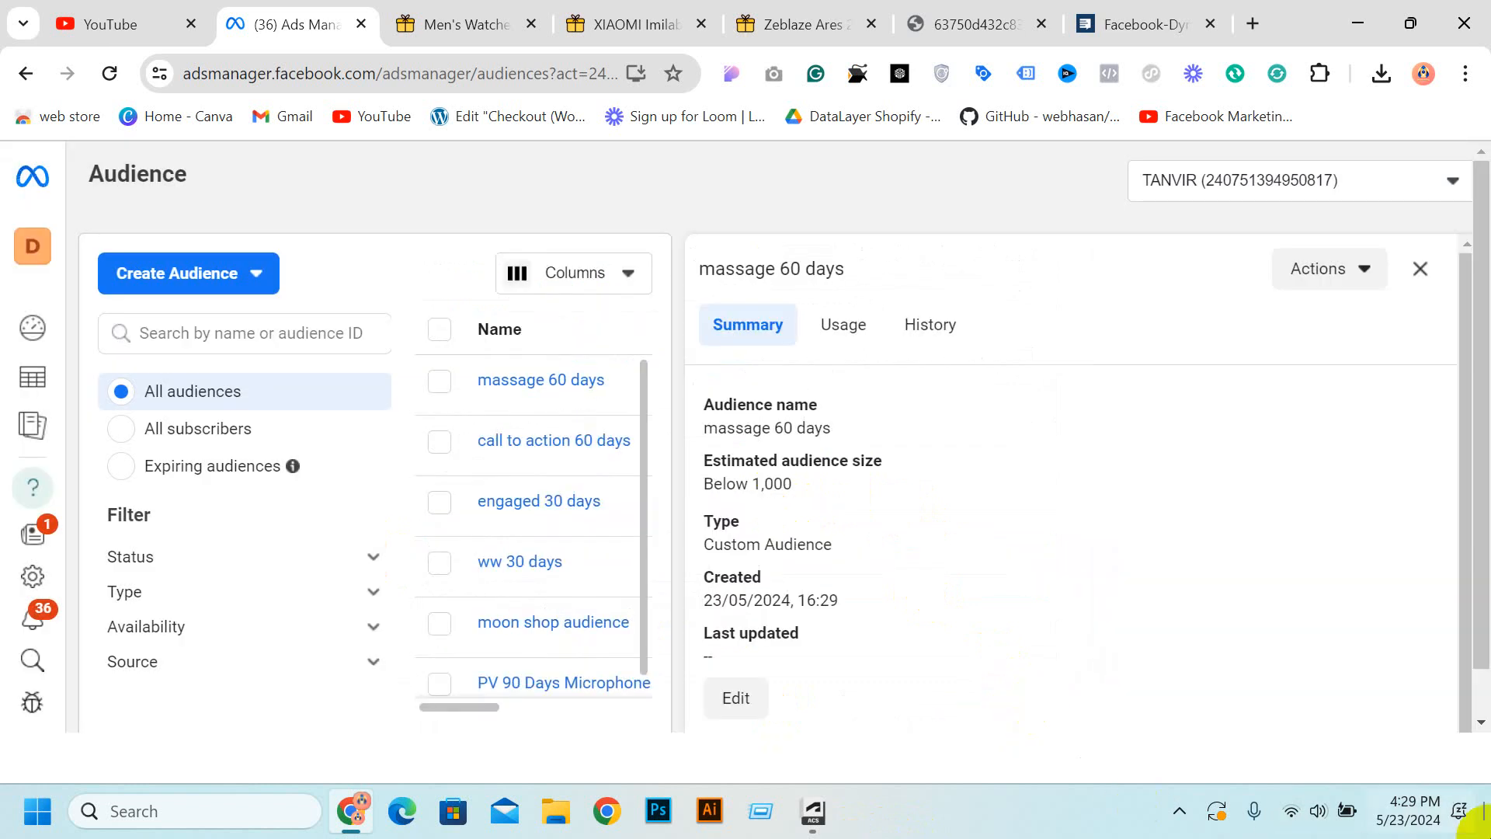
pyautogui.click(1439, 269)
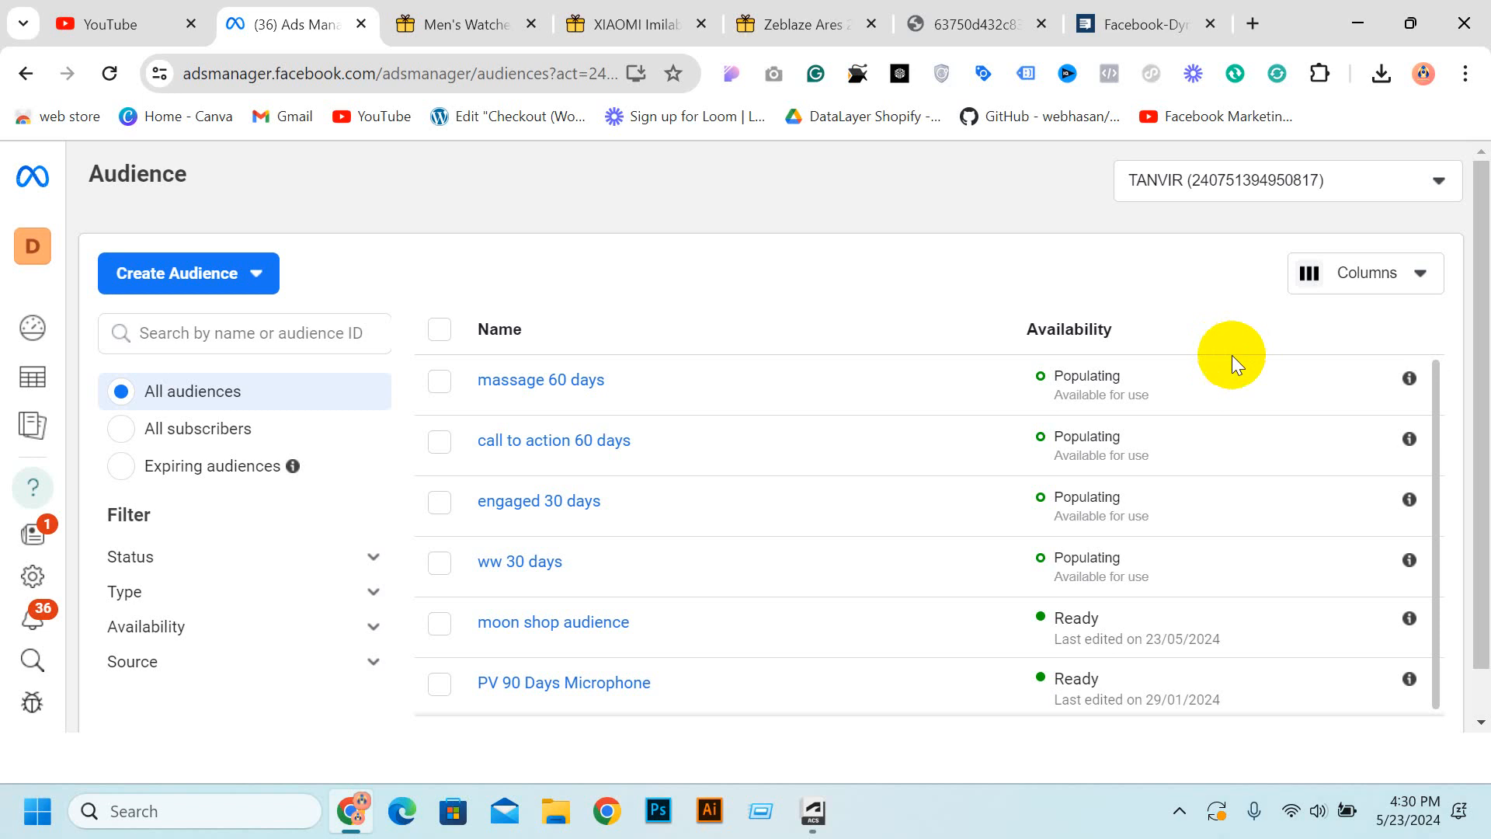
# Start another custom audience based on the Facebook Page source.
pyautogui.click(219, 273)
pyautogui.click(171, 339)
pyautogui.scroll(-1, 831, 399)
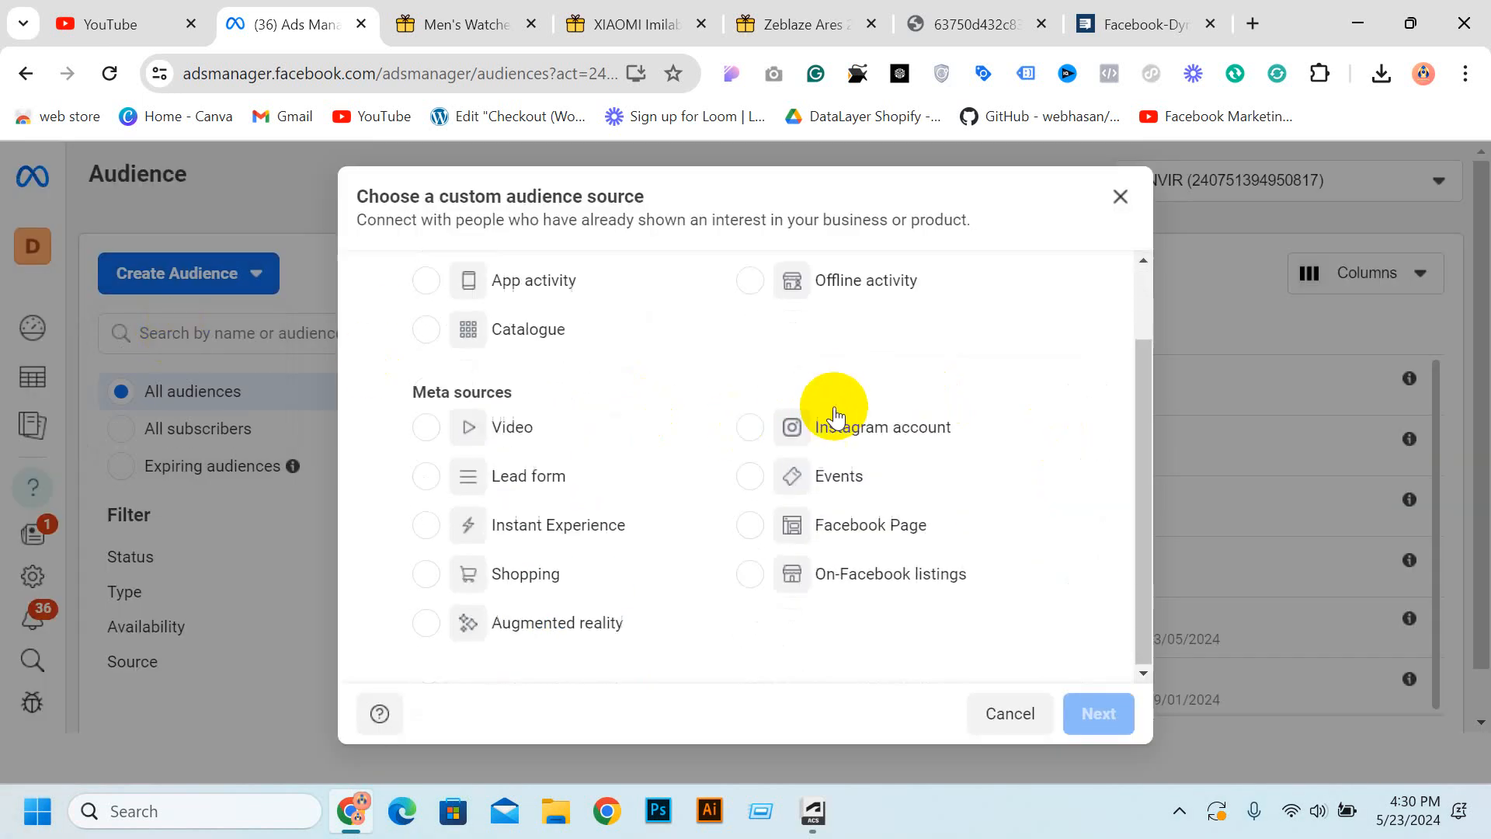
pyautogui.click(882, 521)
pyautogui.click(1098, 711)
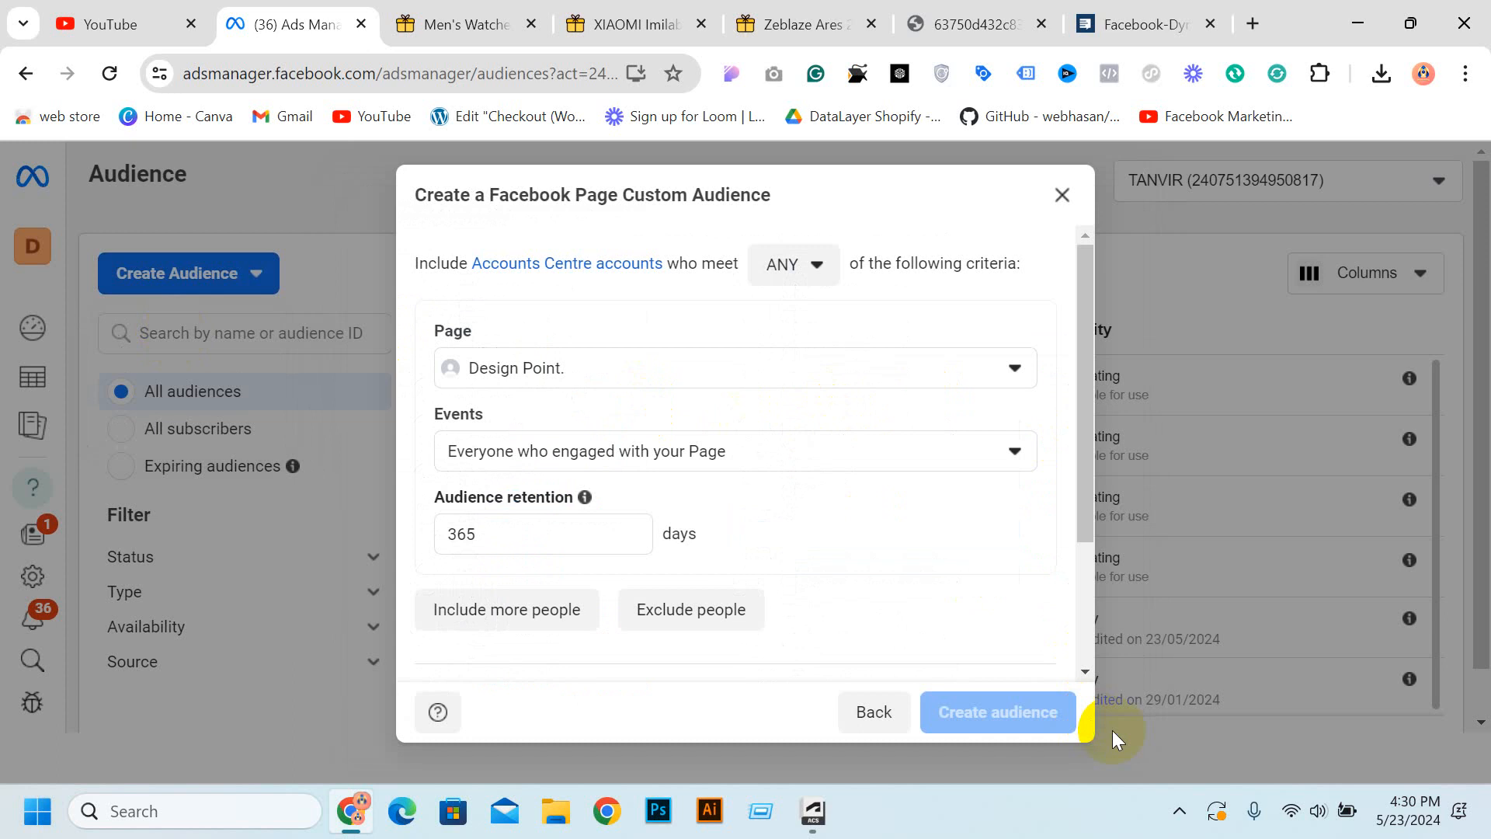
# Review the event options for the Facebook Page audience and close the setup without creating it.
pyautogui.click(713, 368)
pyautogui.click(714, 369)
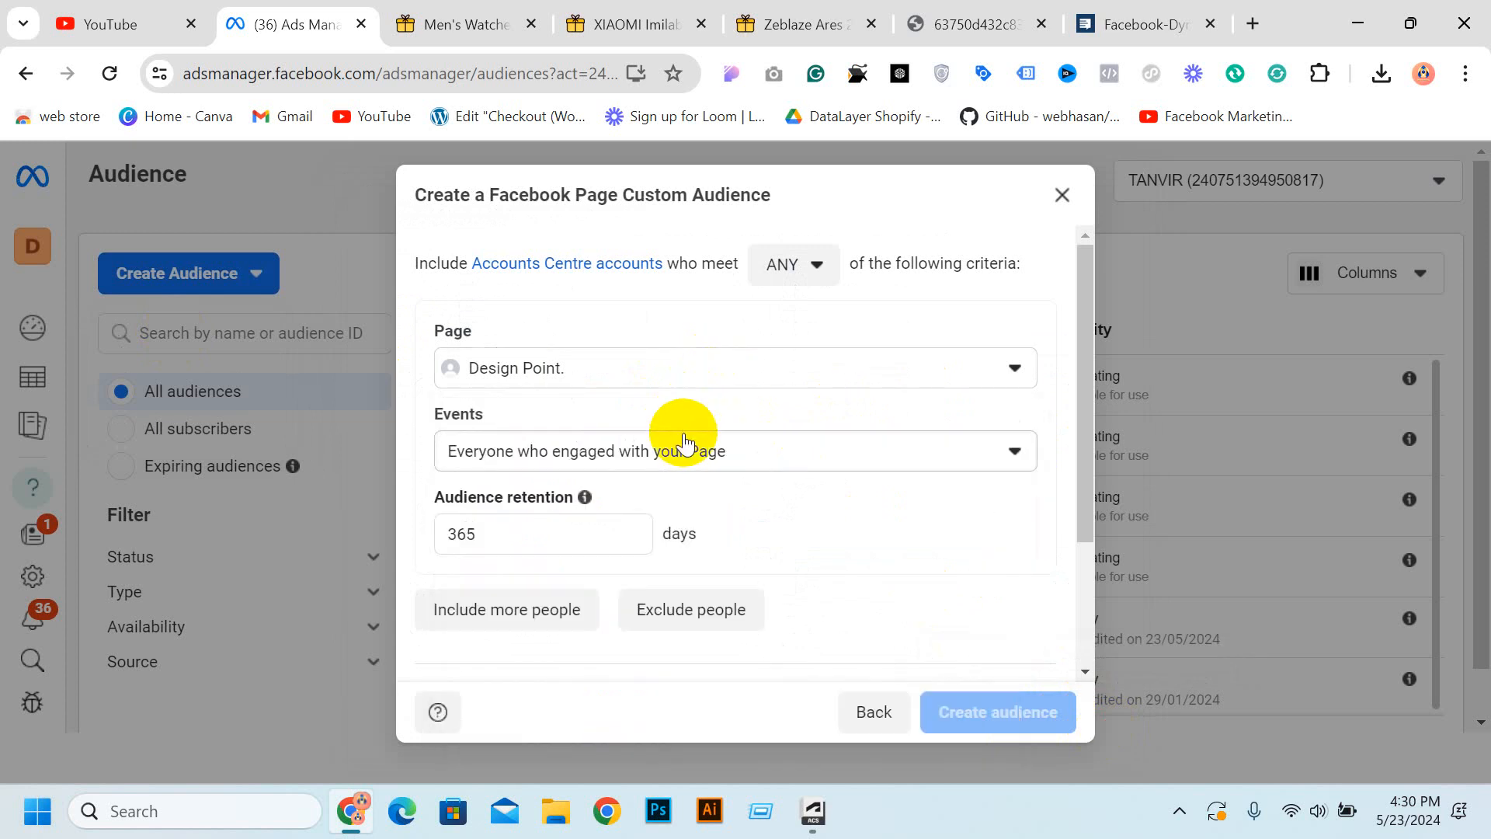
pyautogui.click(701, 439)
pyautogui.scroll(-2, 700, 440)
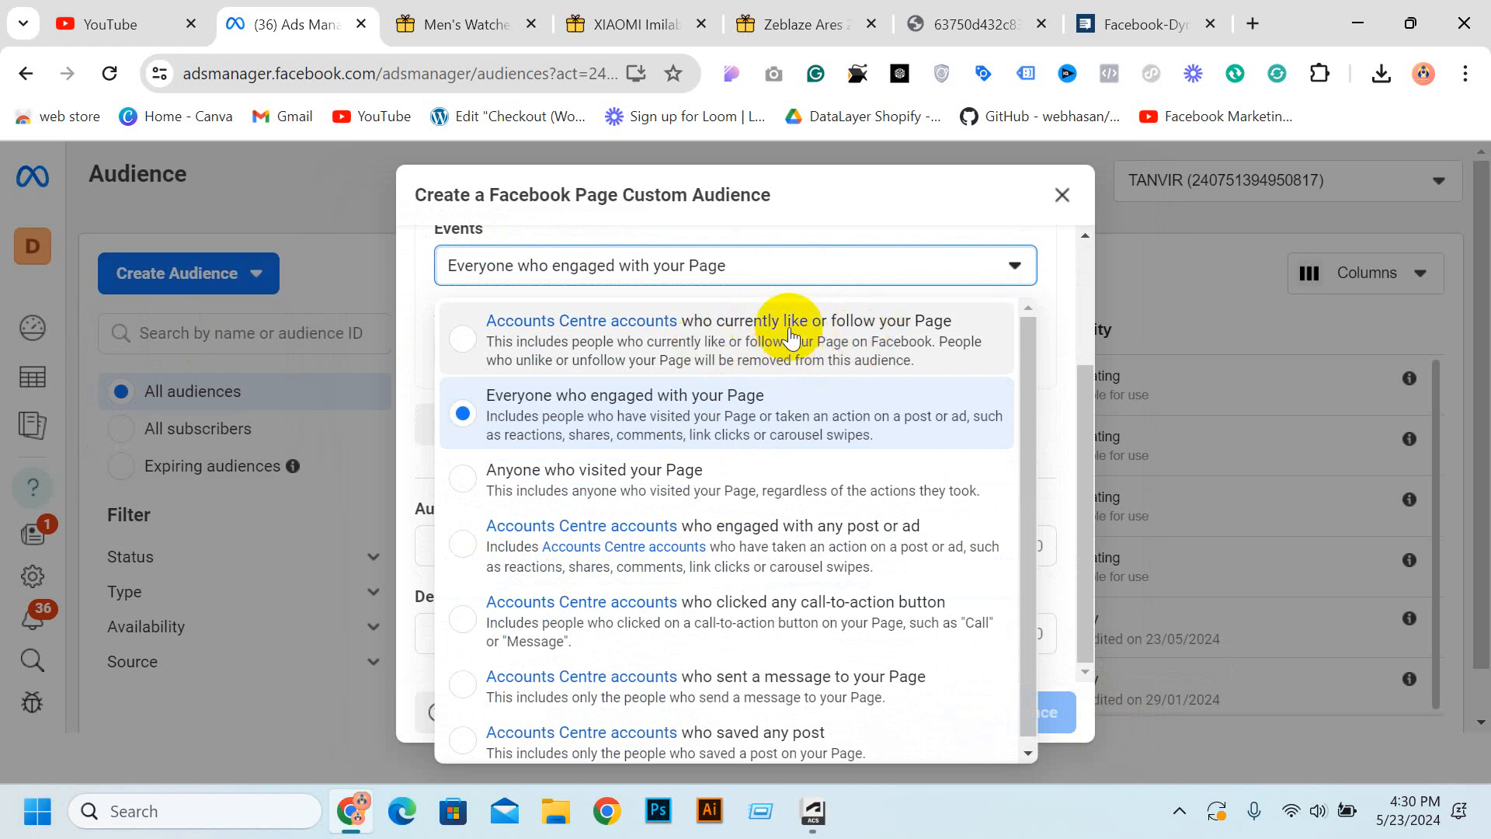
pyautogui.scroll(-1, 661, 487)
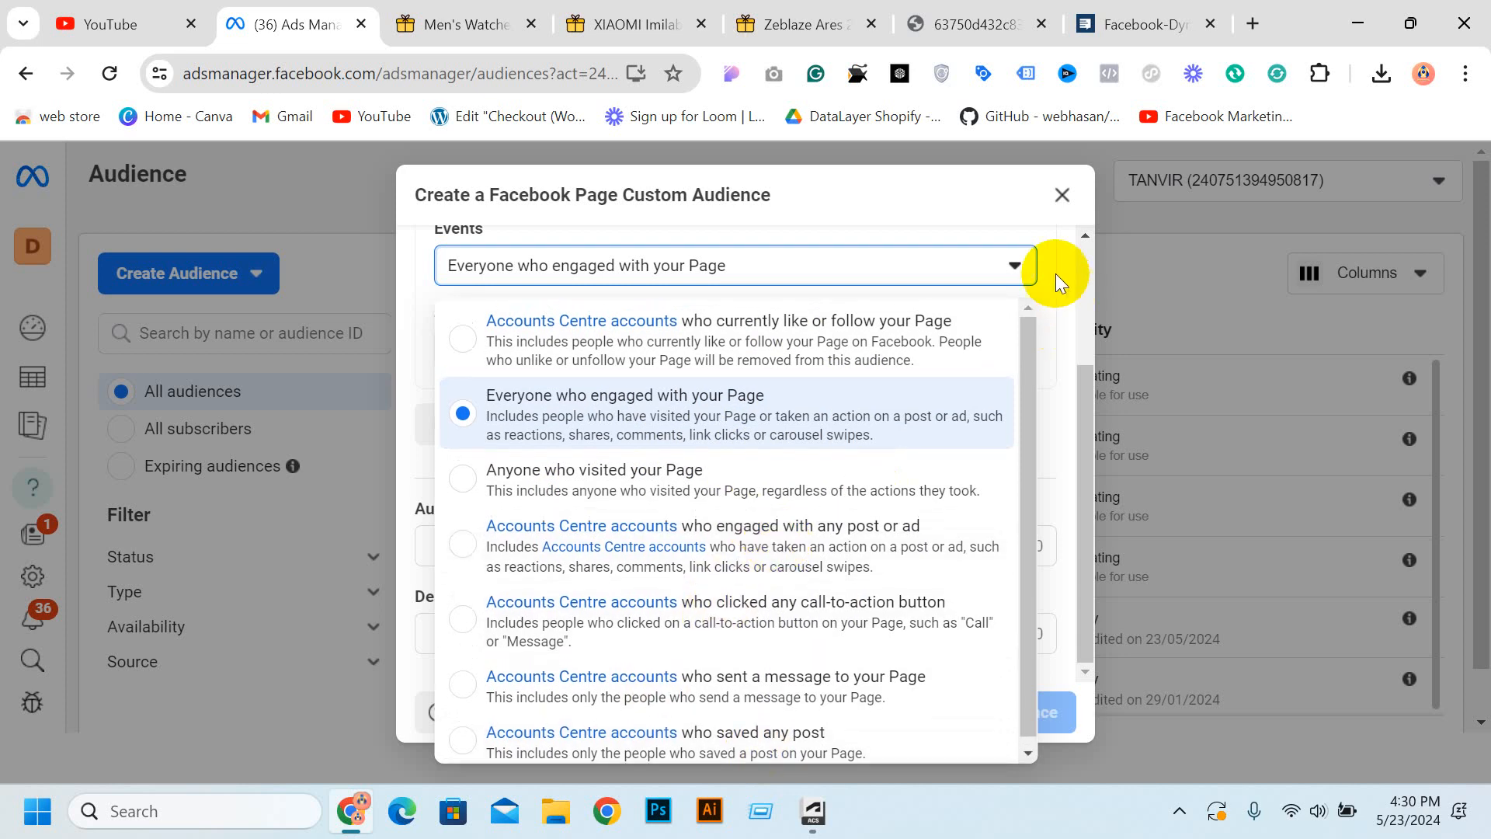
pyautogui.click(1061, 195)
pyautogui.click(1061, 195)
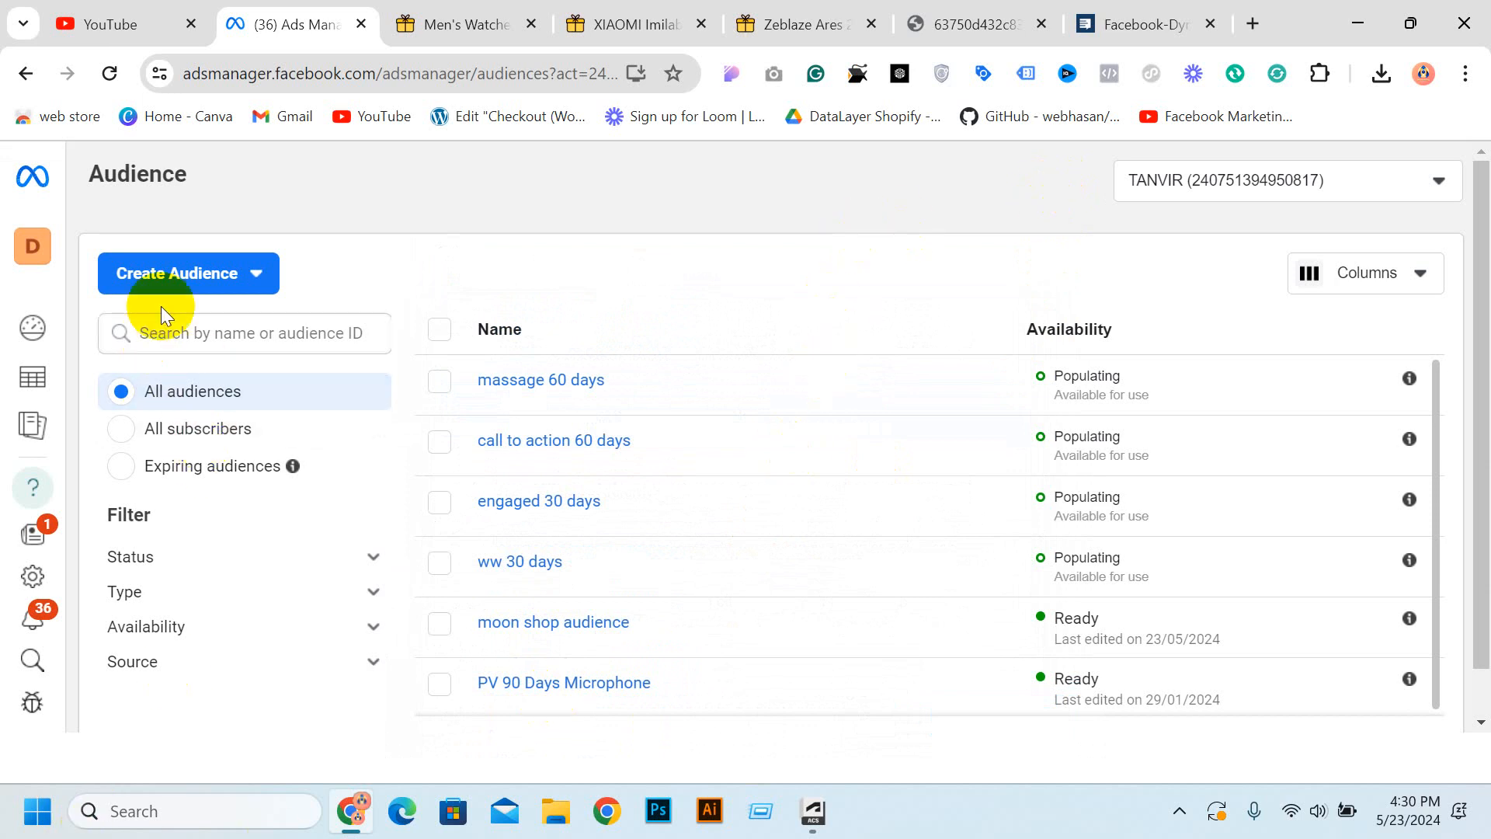
# Start a custom audience with Instagram account as its source.
pyautogui.click(201, 275)
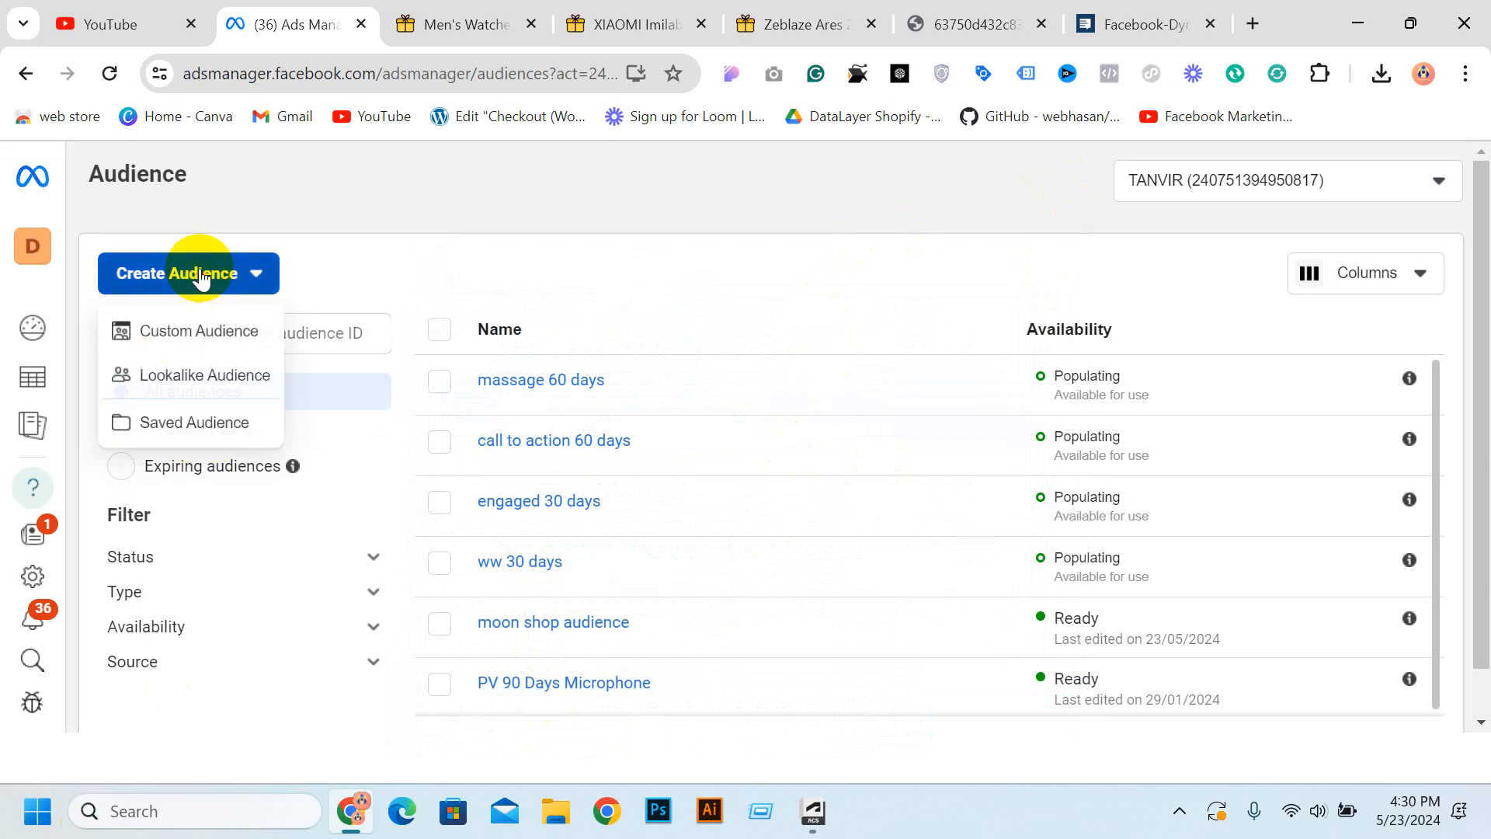
pyautogui.click(179, 340)
pyautogui.scroll(-2, 992, 466)
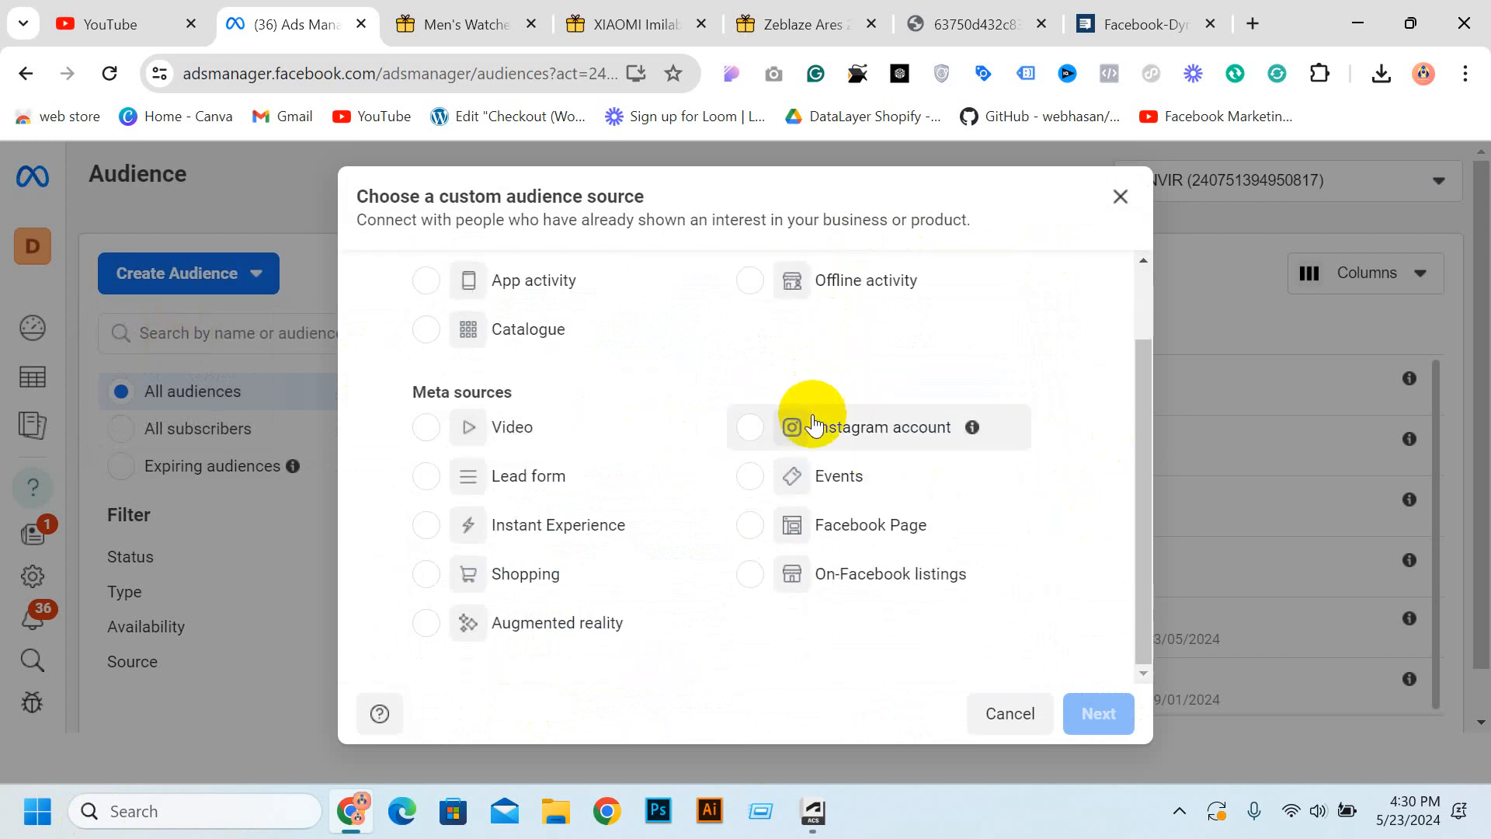
pyautogui.click(752, 427)
pyautogui.click(1098, 711)
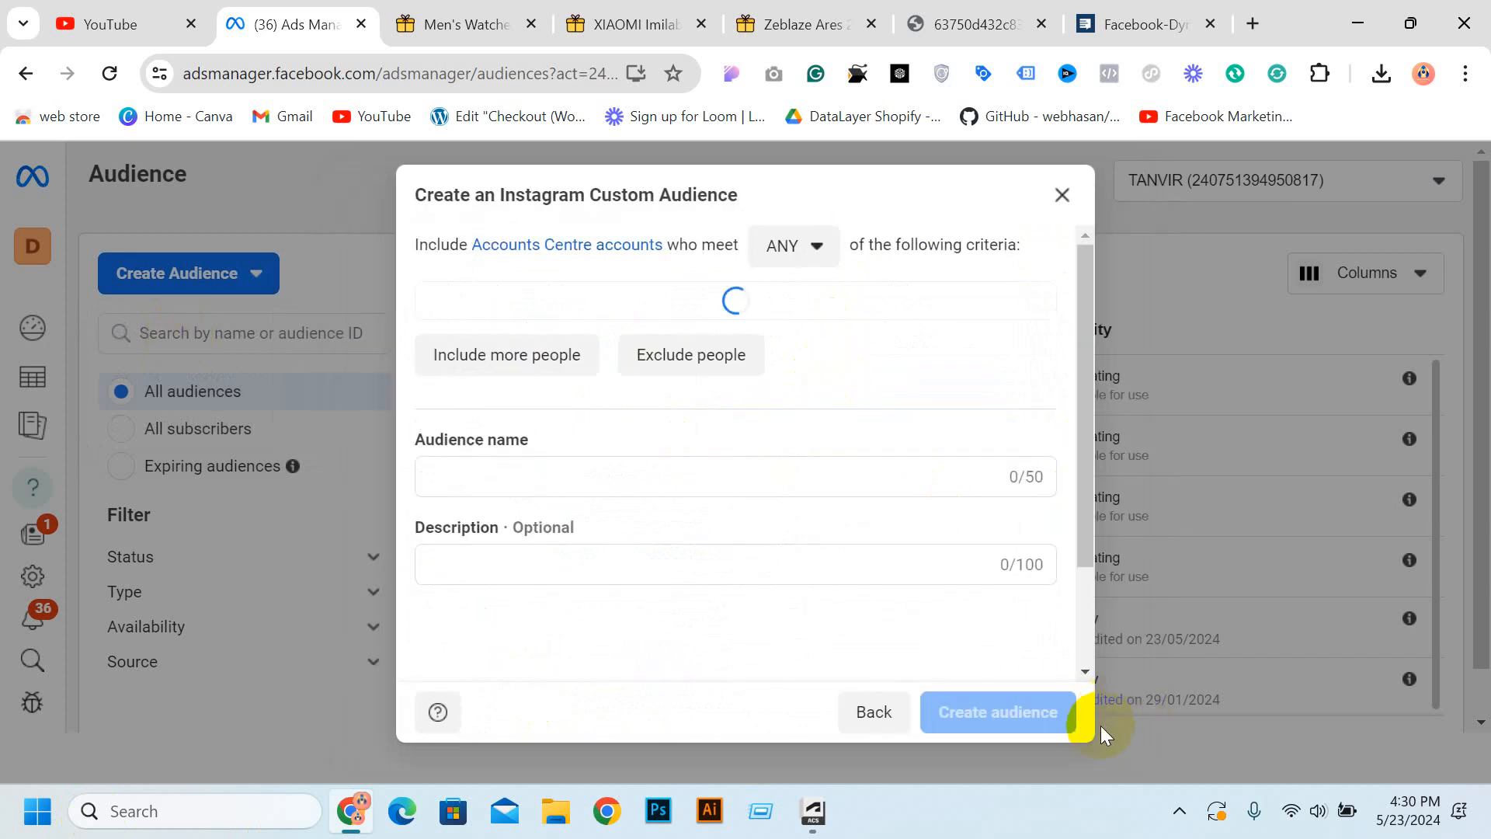
# Review the Instagram professional account event options and close the setup without creating the audience.
pyautogui.click(581, 402)
pyautogui.scroll(-1, 633, 544)
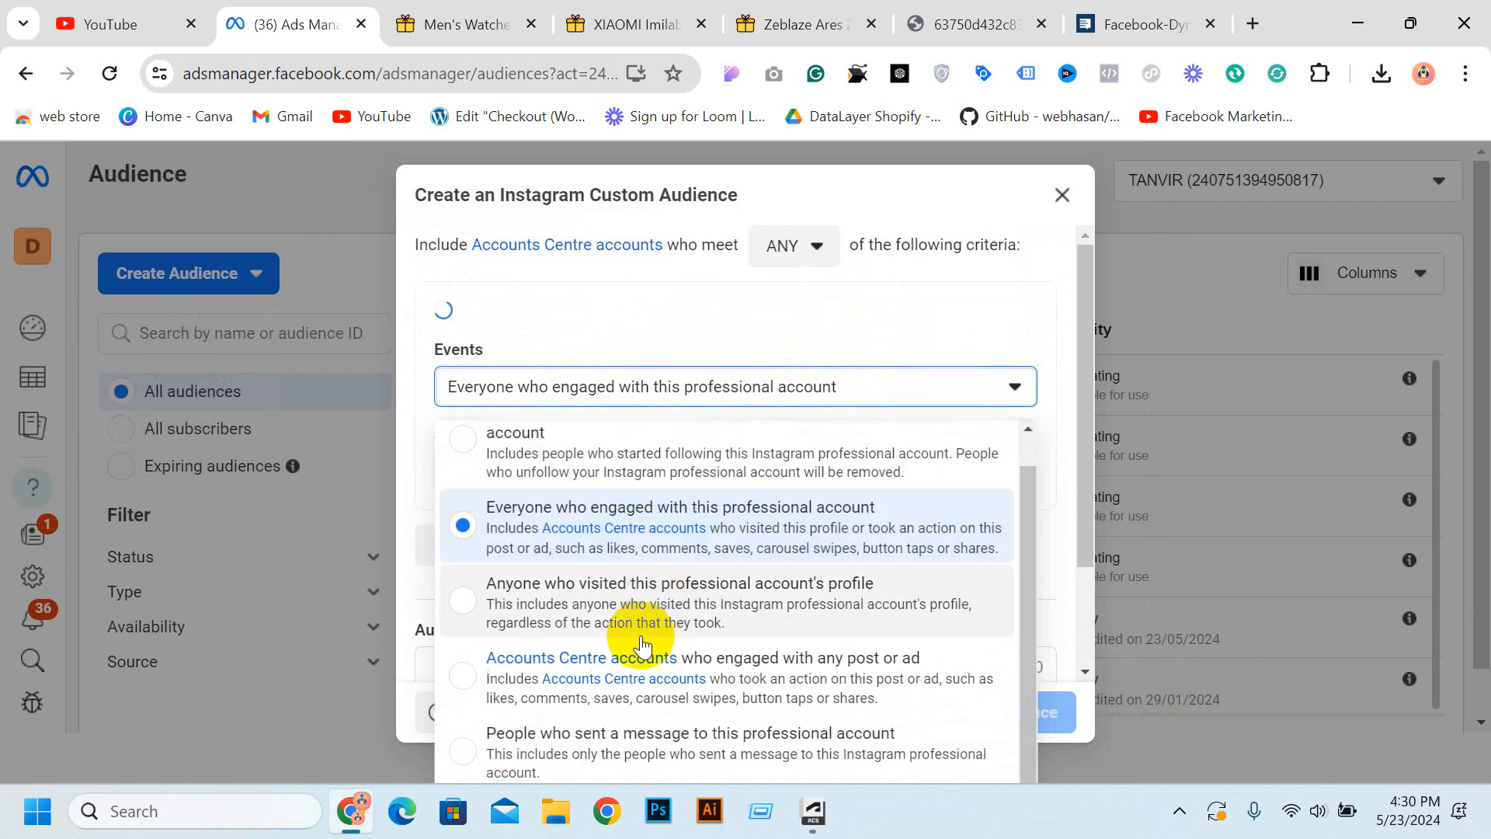
pyautogui.scroll(1, 759, 656)
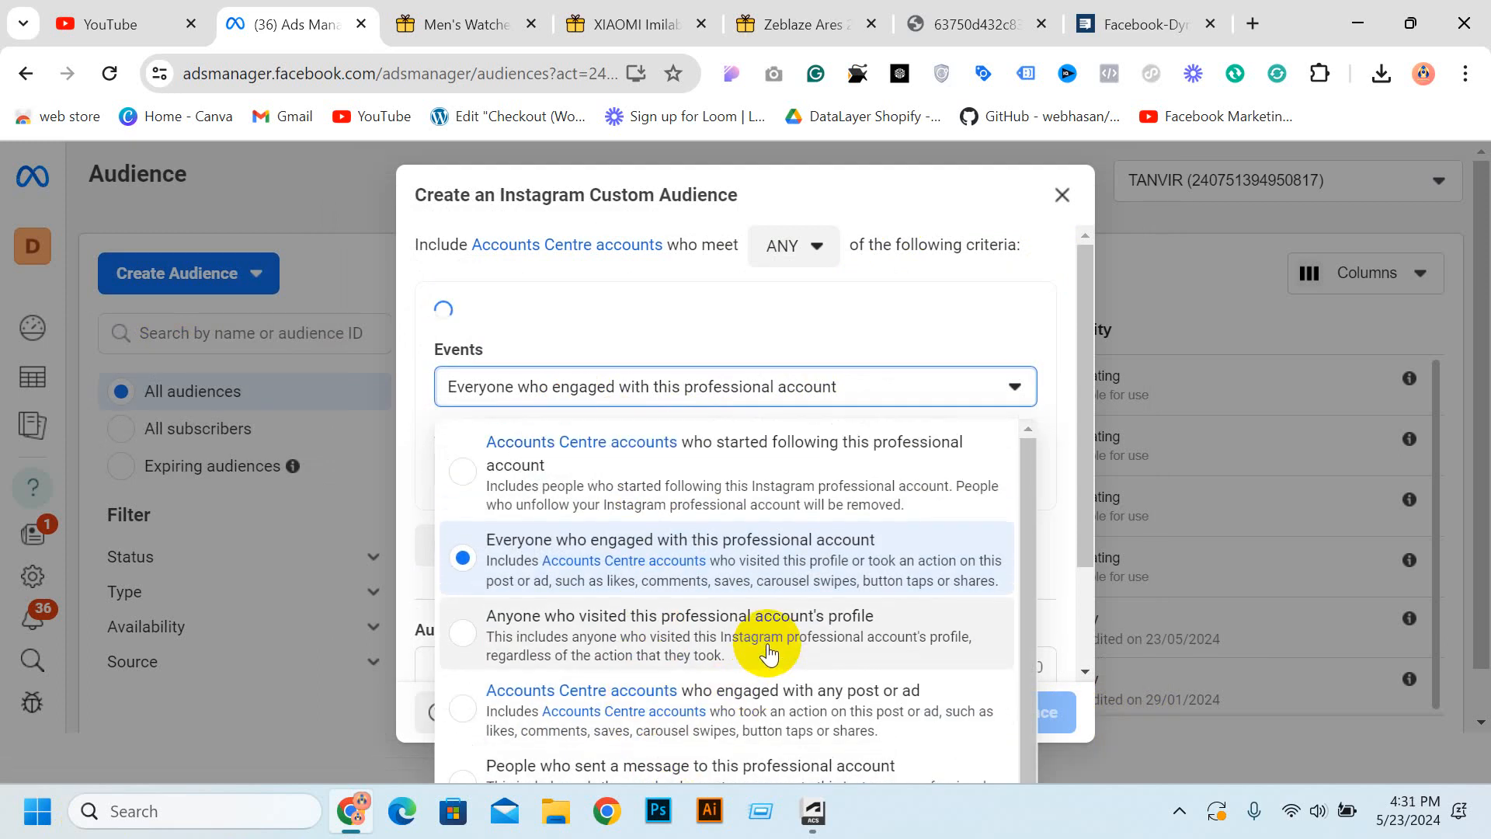
pyautogui.click(1063, 195)
# Start a new custom audience with Video as its source.
pyautogui.click(220, 276)
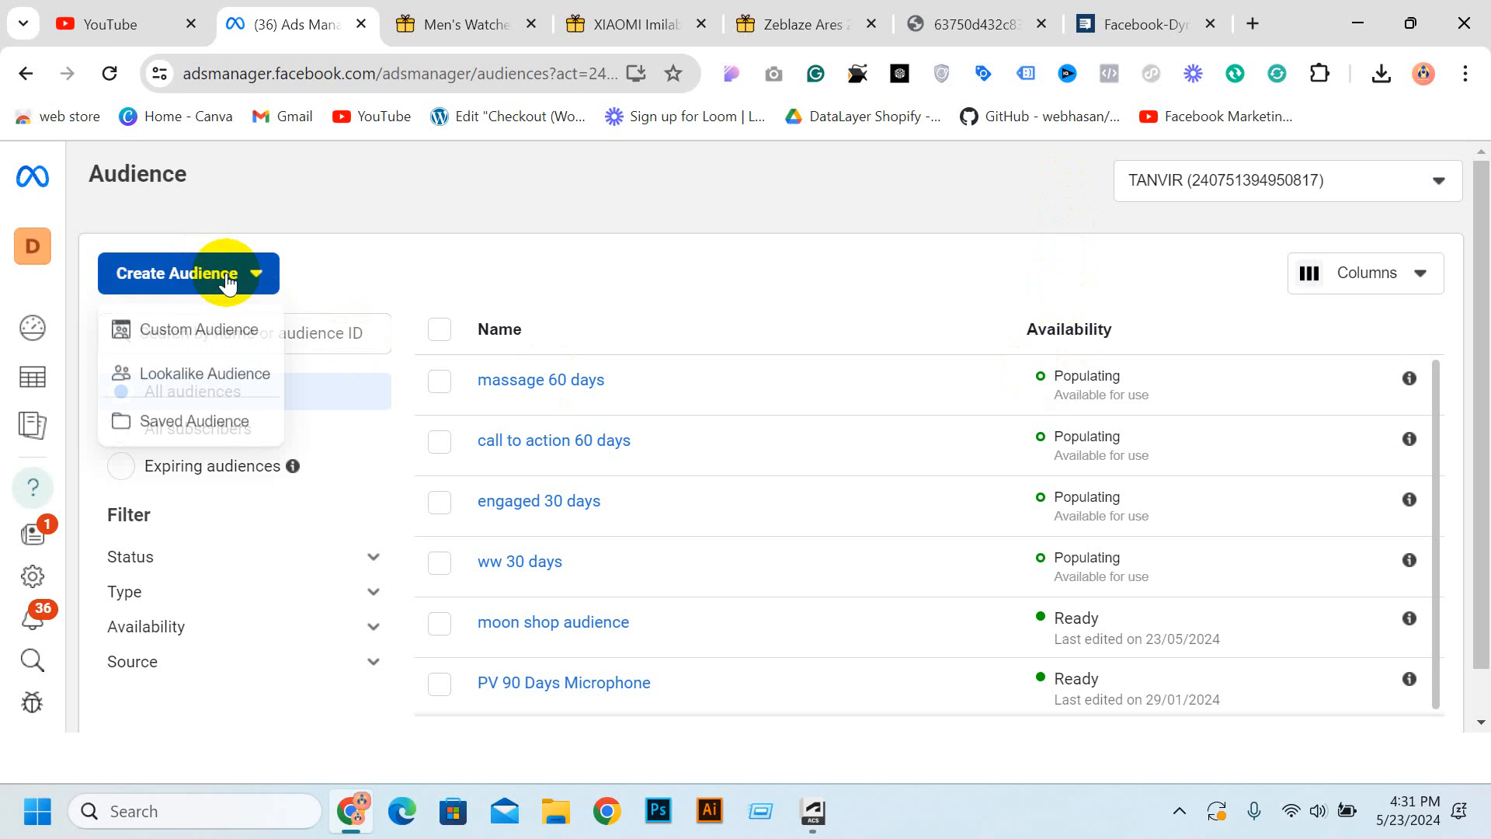
pyautogui.click(220, 329)
pyautogui.scroll(-1, 832, 450)
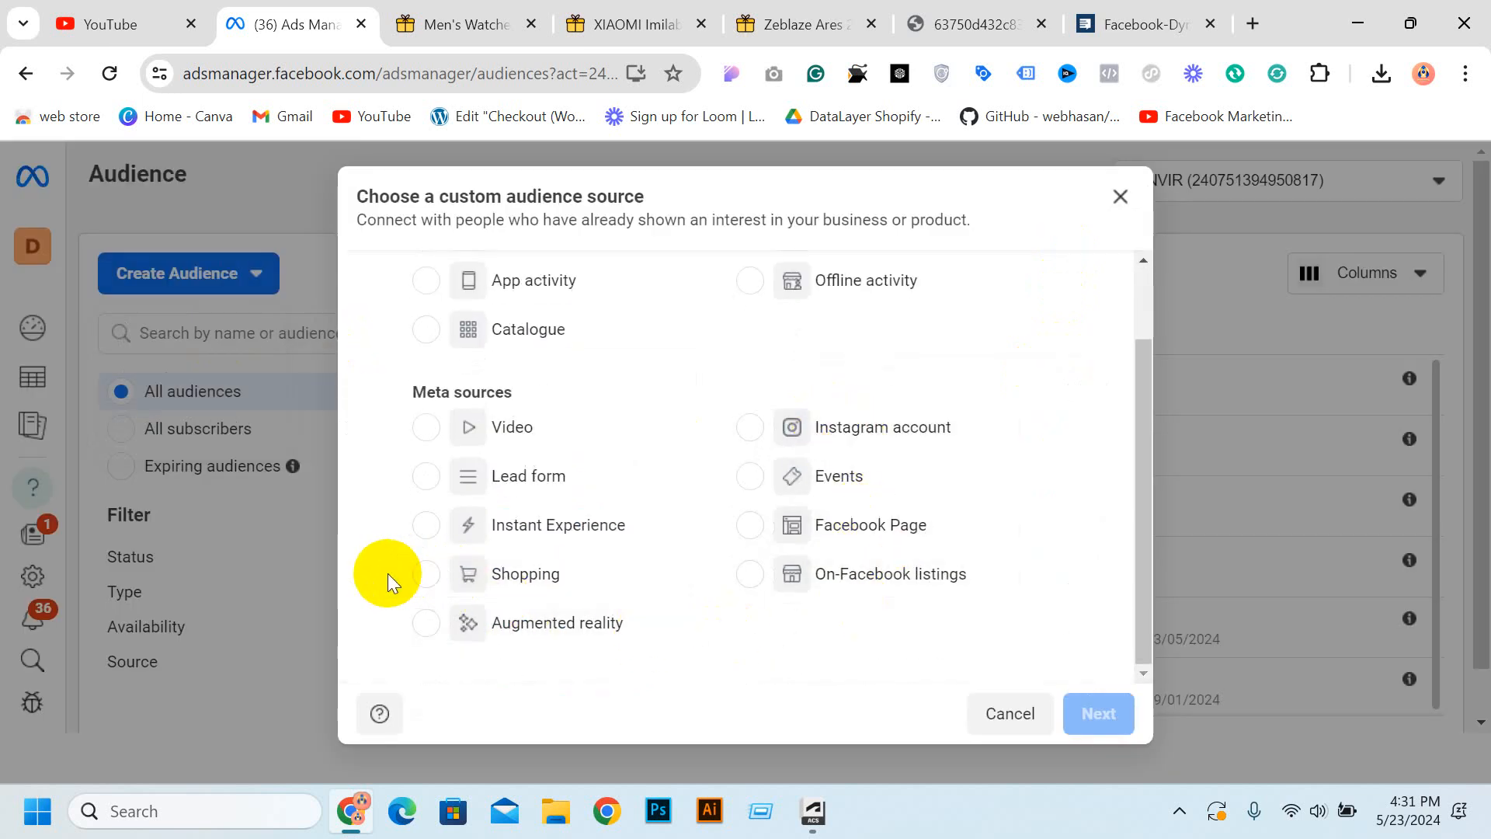
pyautogui.click(425, 429)
pyautogui.click(1097, 713)
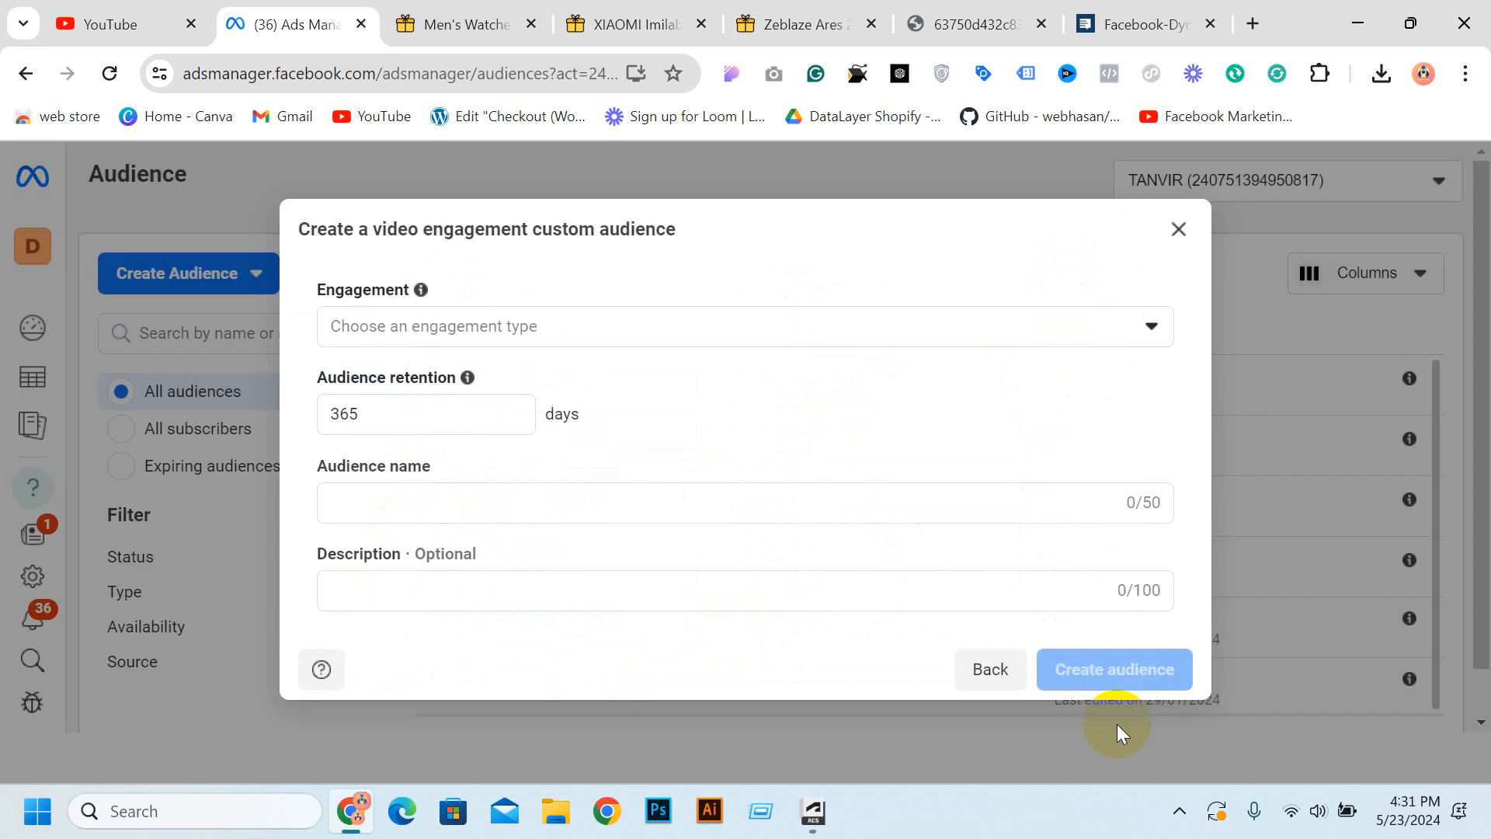
# Examine the available engagement types for the video custom audience, from 3-second views up to 95% views.
pyautogui.click(489, 330)
pyautogui.click(491, 338)
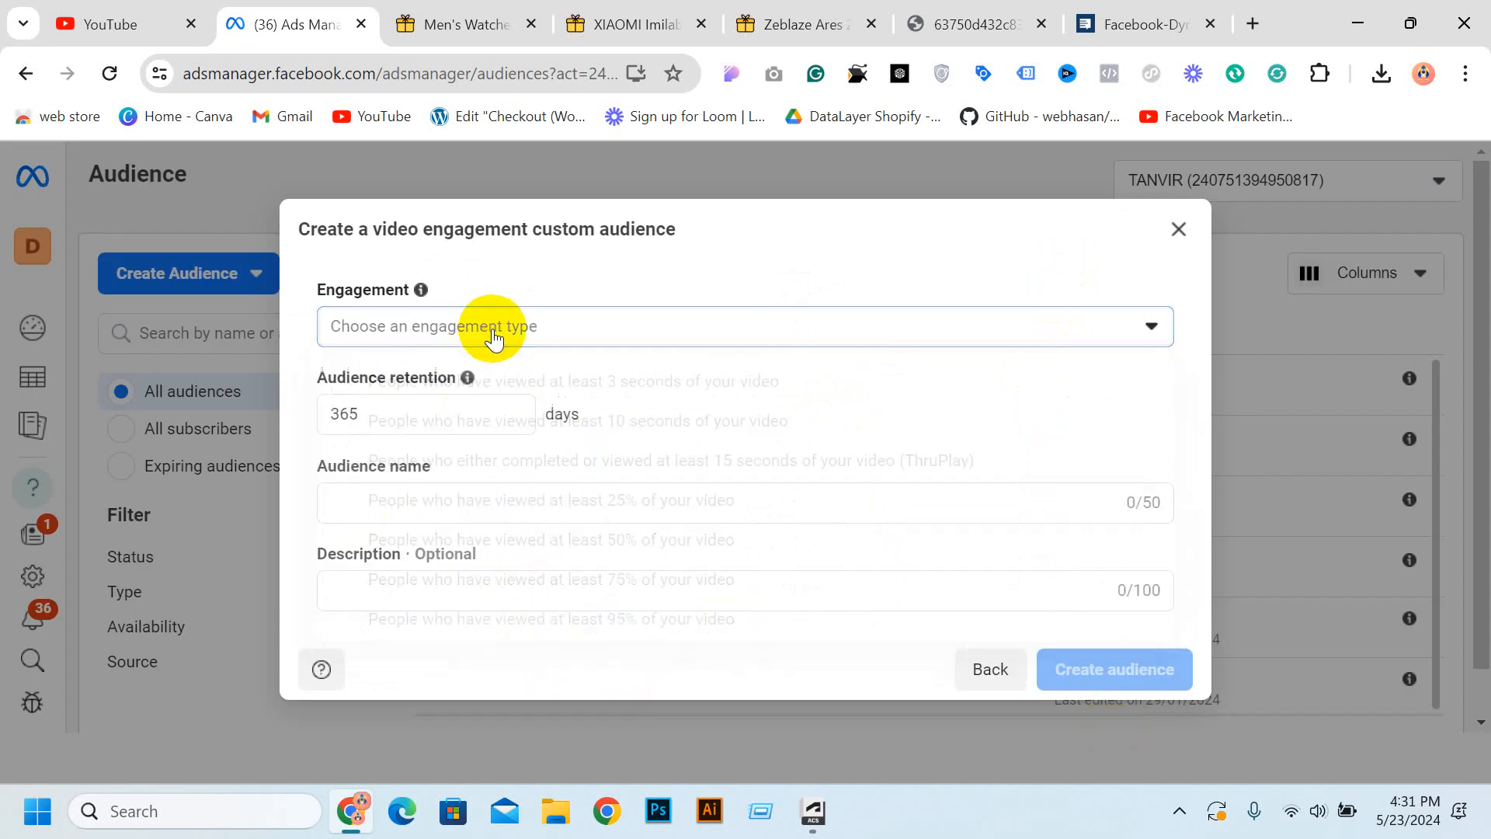
pyautogui.click(1056, 320)
pyautogui.click(843, 272)
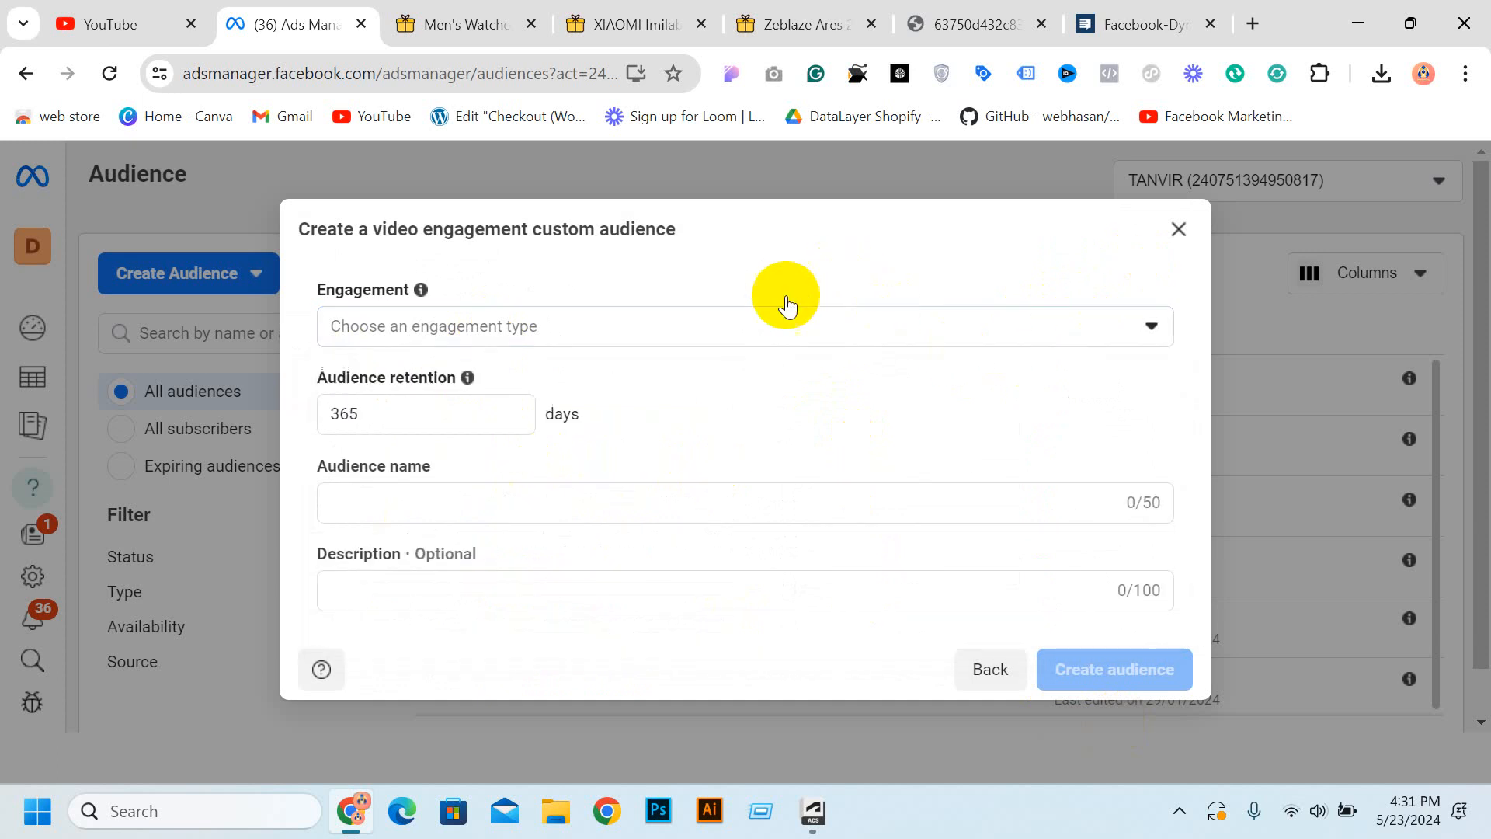
pyautogui.click(671, 336)
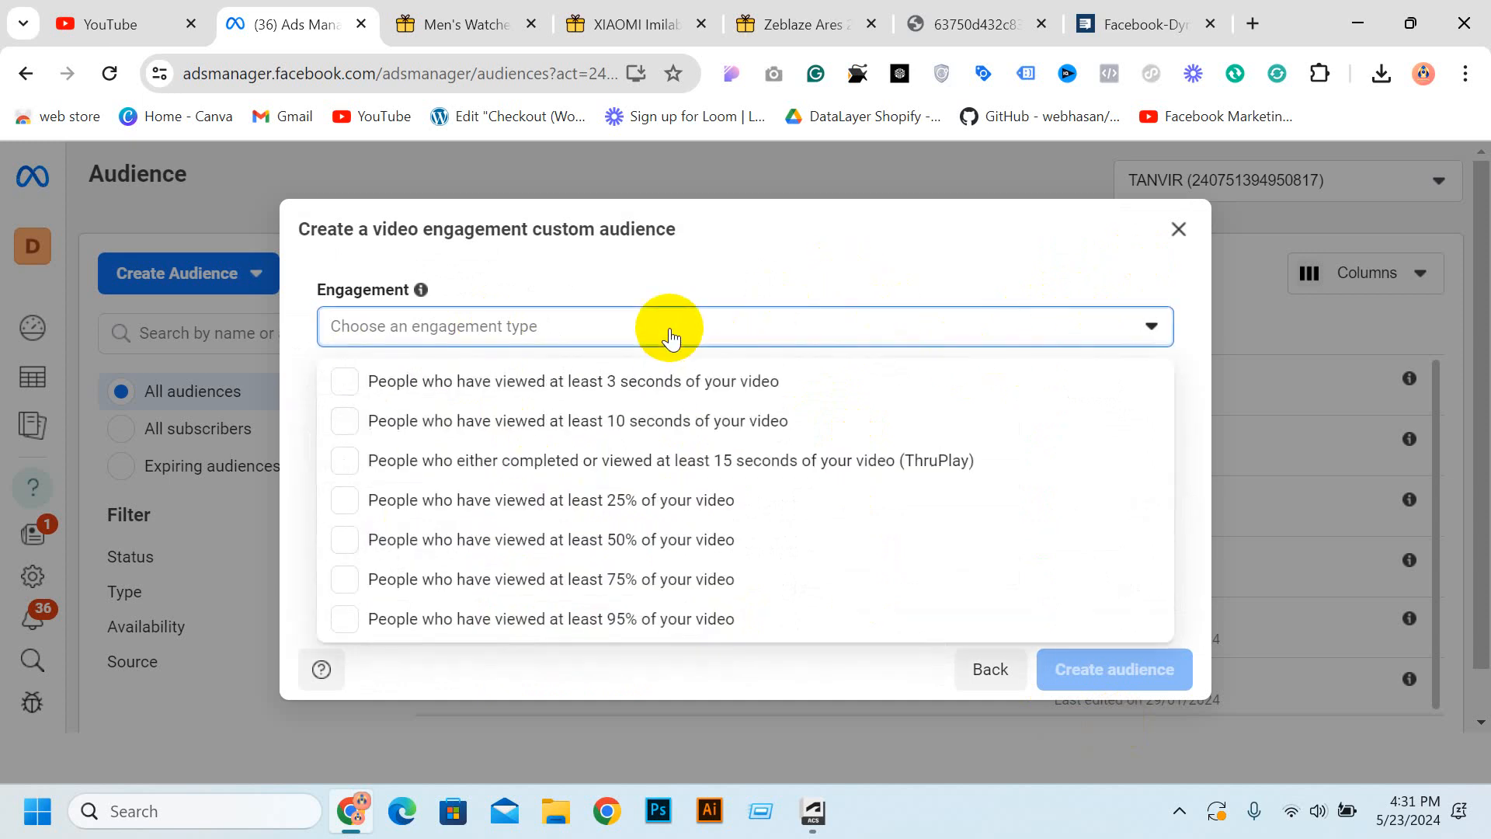
pyautogui.click(670, 336)
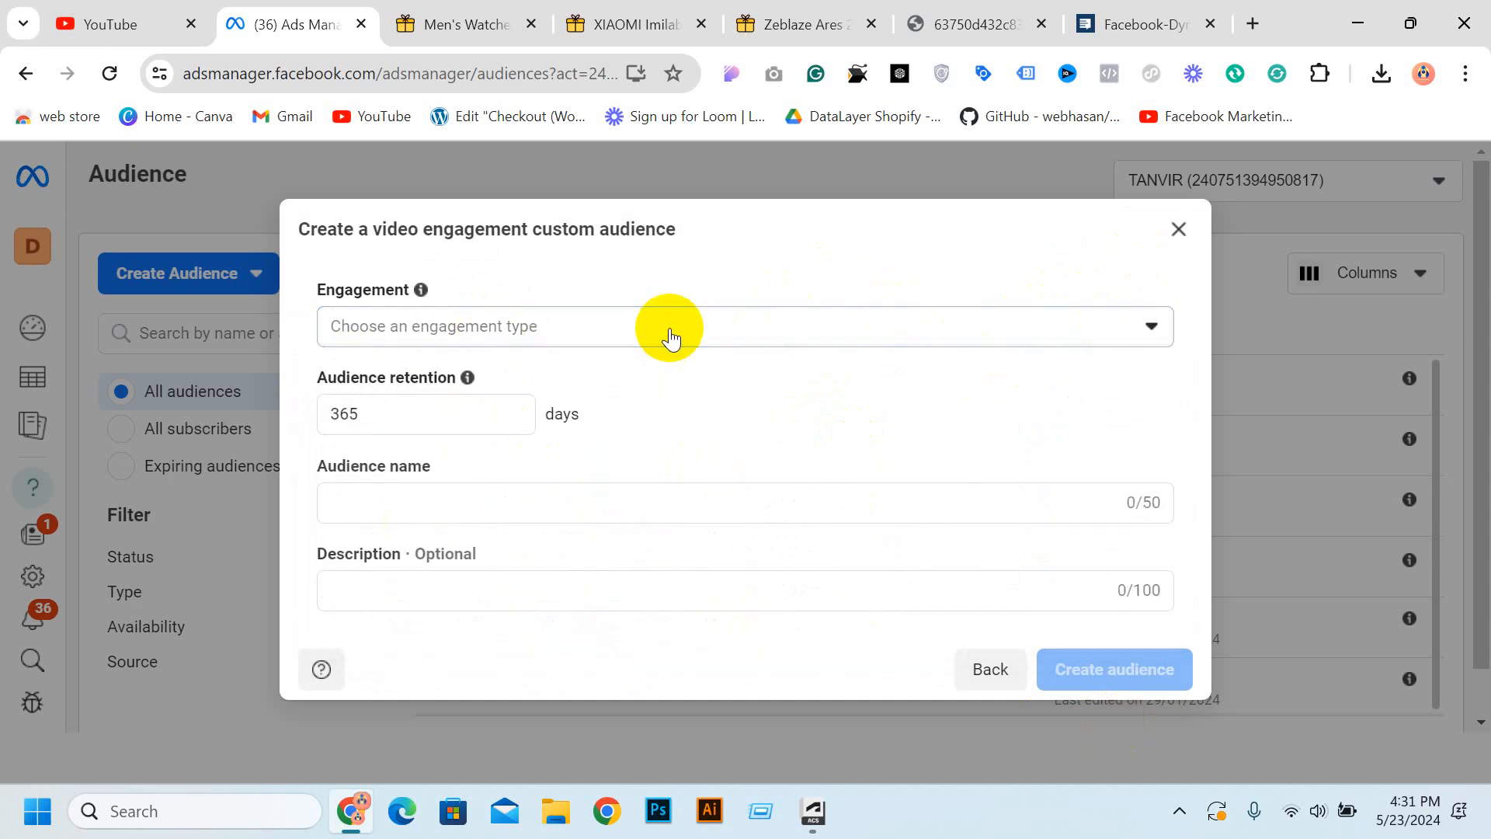
pyautogui.click(670, 335)
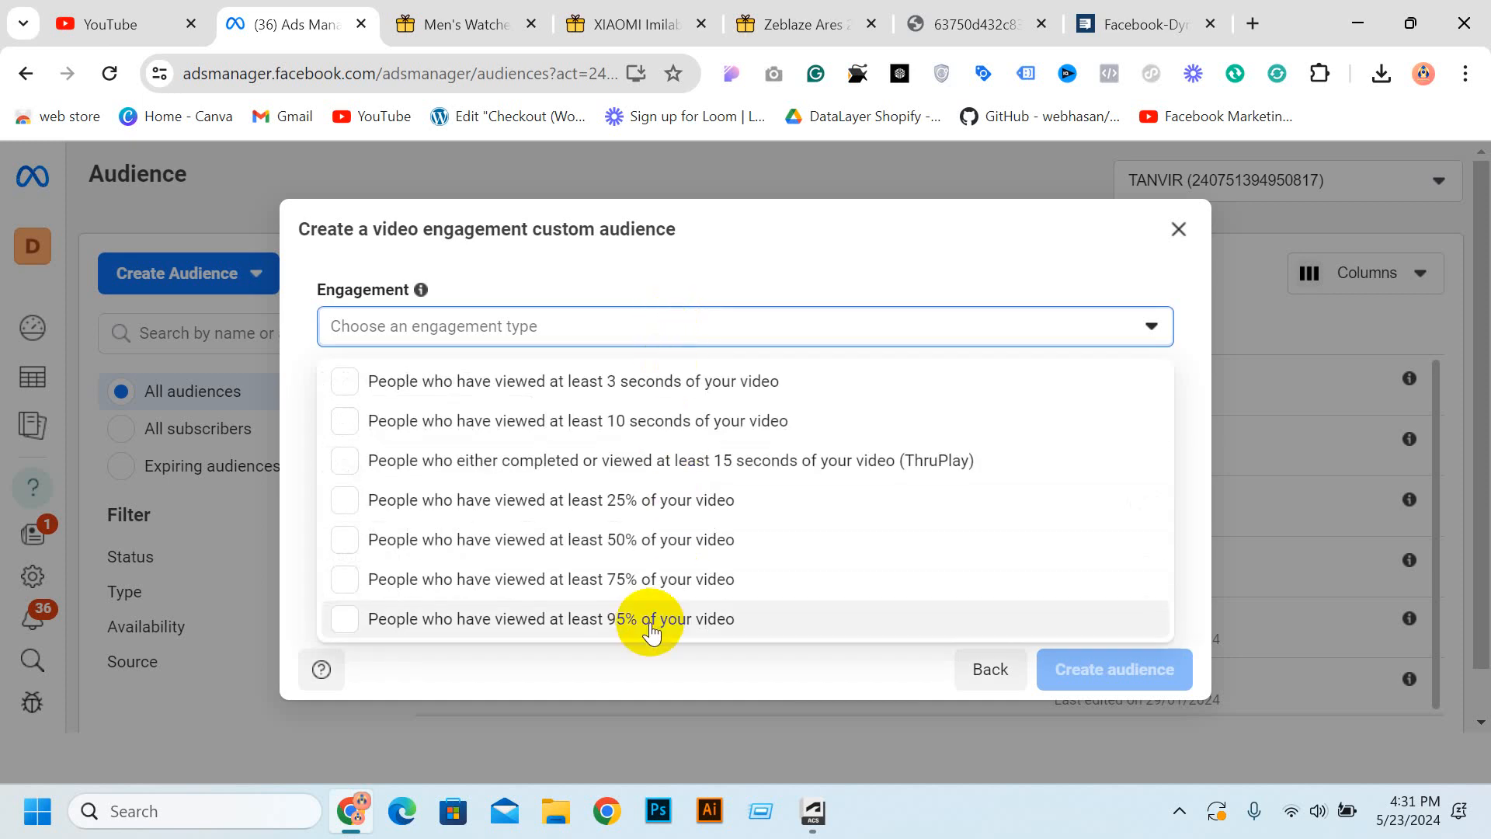
# Try the engagement type for people who viewed at least 25% of the video, and clear it again.
pyautogui.click(709, 502)
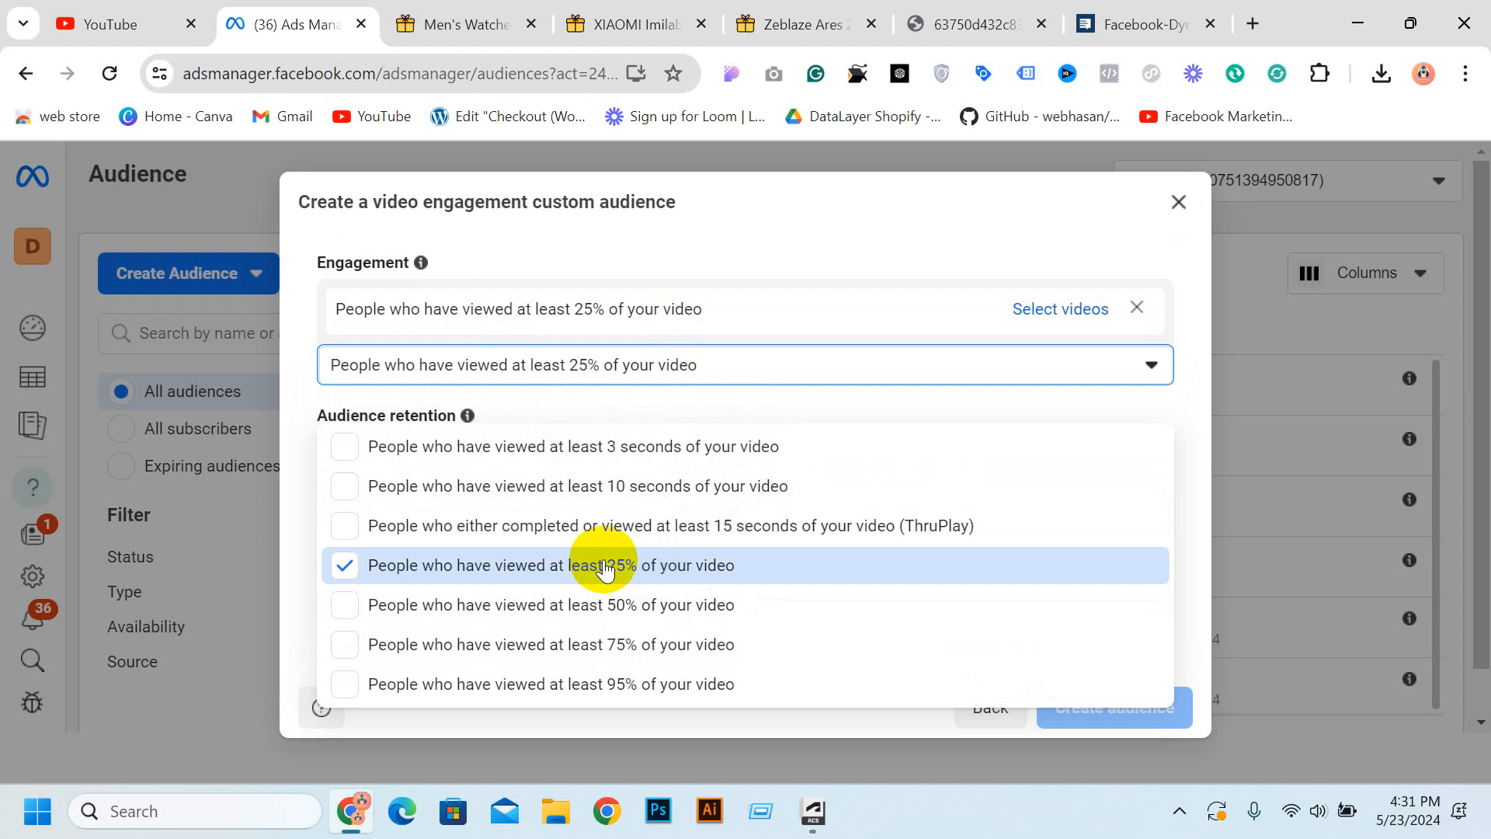
pyautogui.click(340, 565)
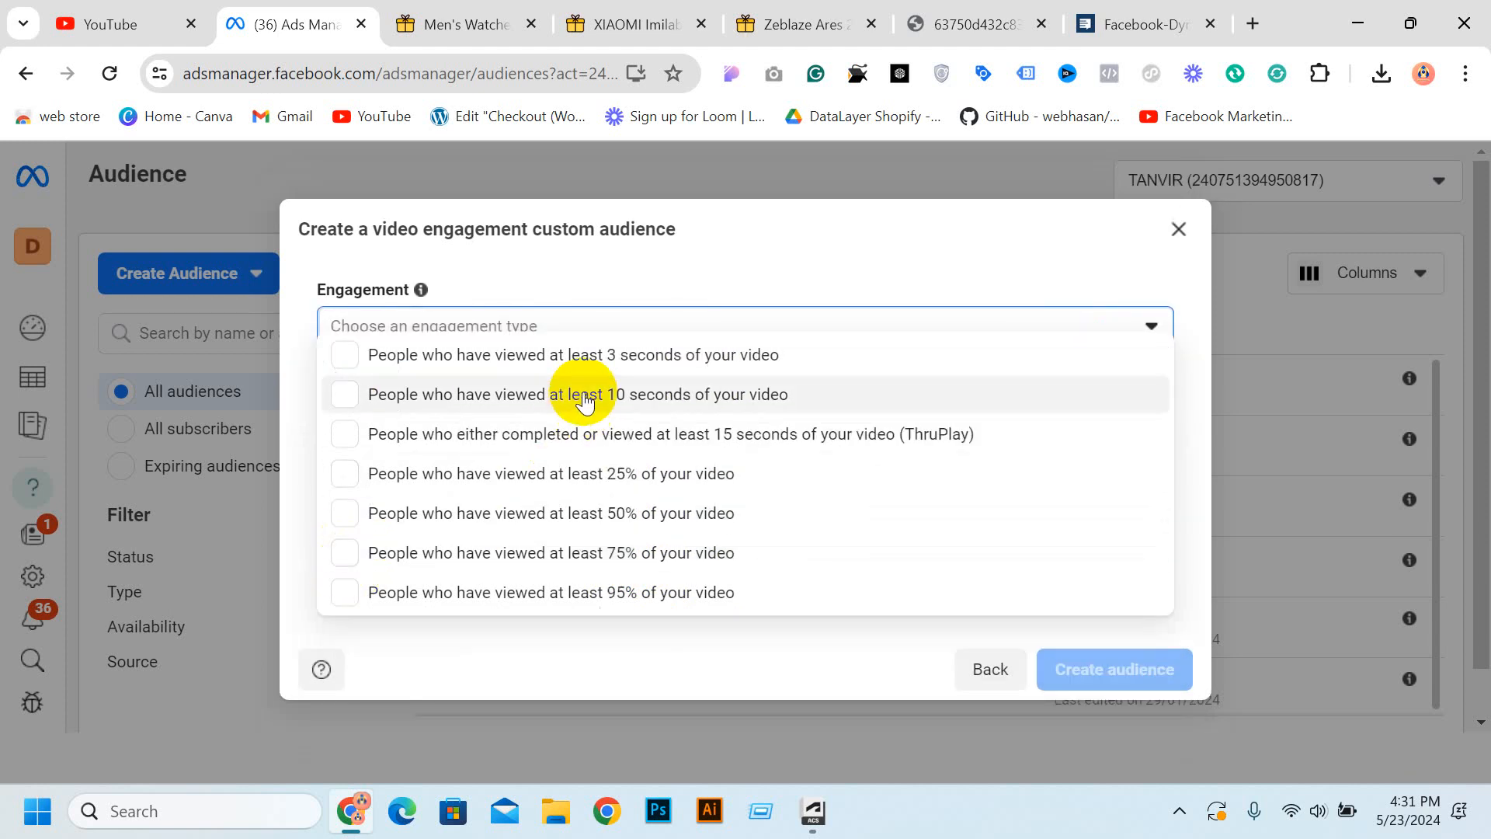
pyautogui.click(709, 470)
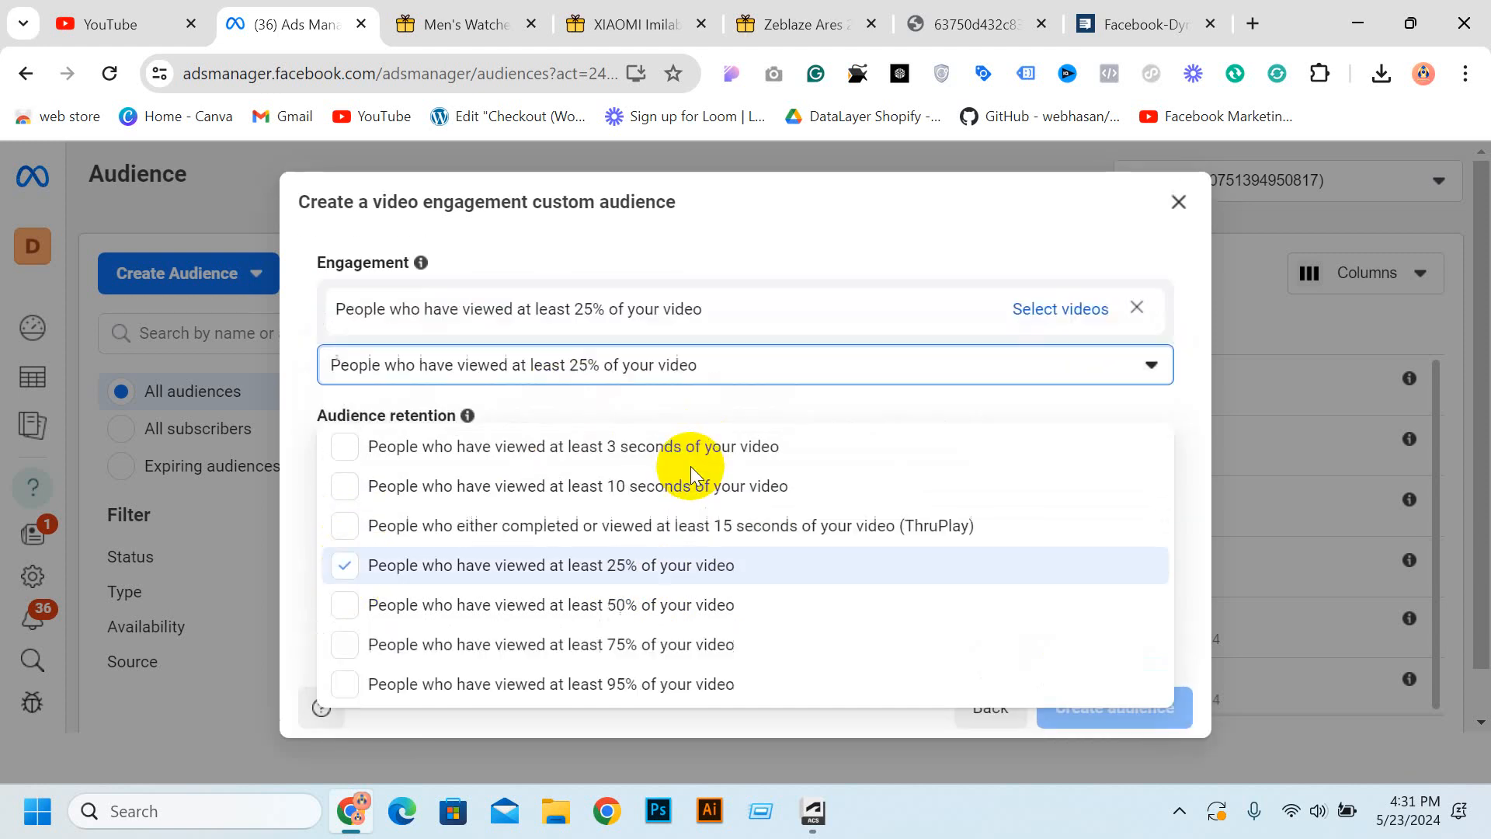
pyautogui.click(343, 566)
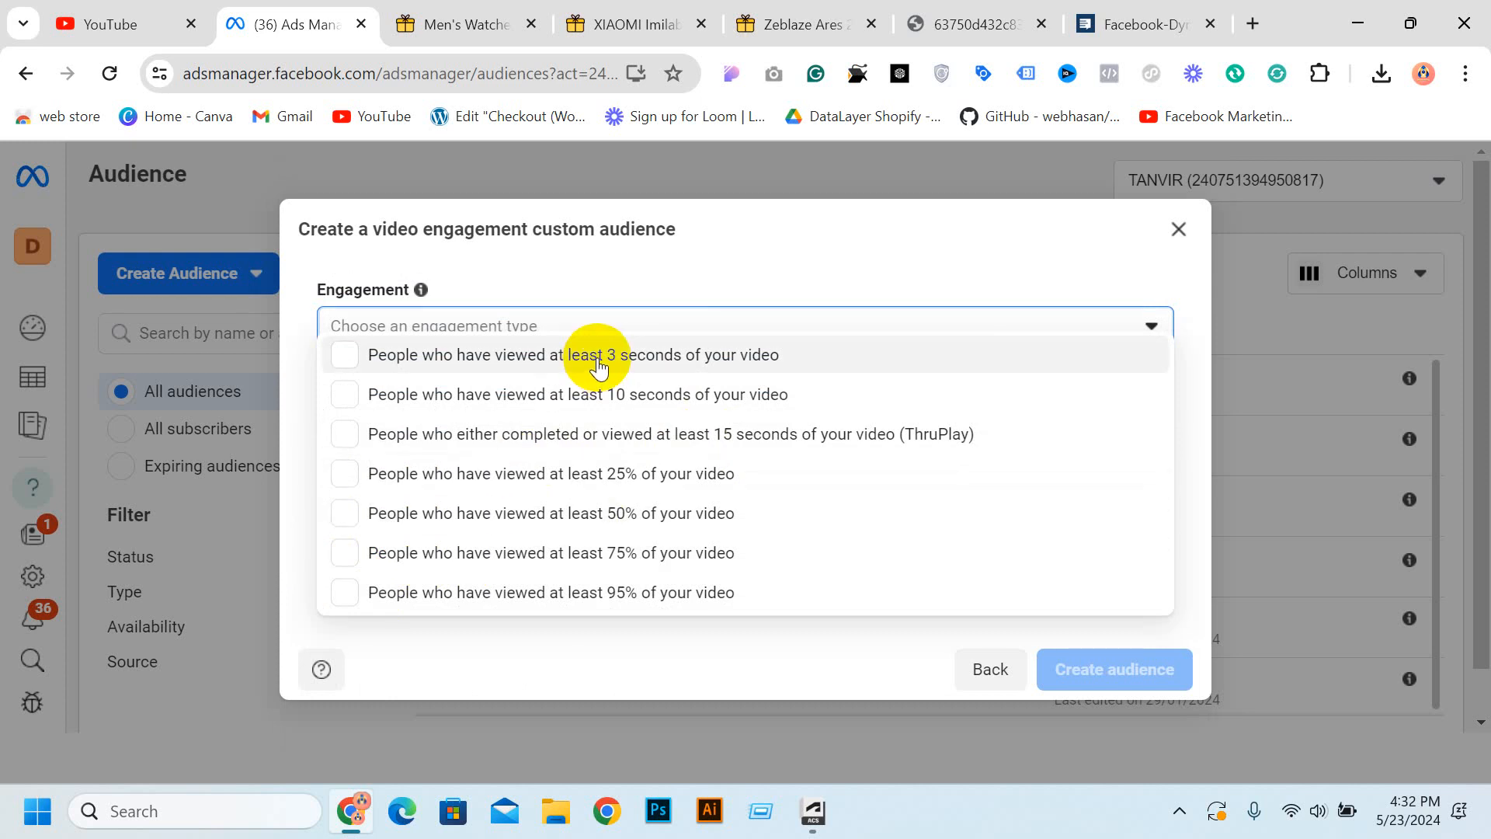
# Target people who have viewed at least 75% of the video and open the video selection.
pyautogui.click(333, 552)
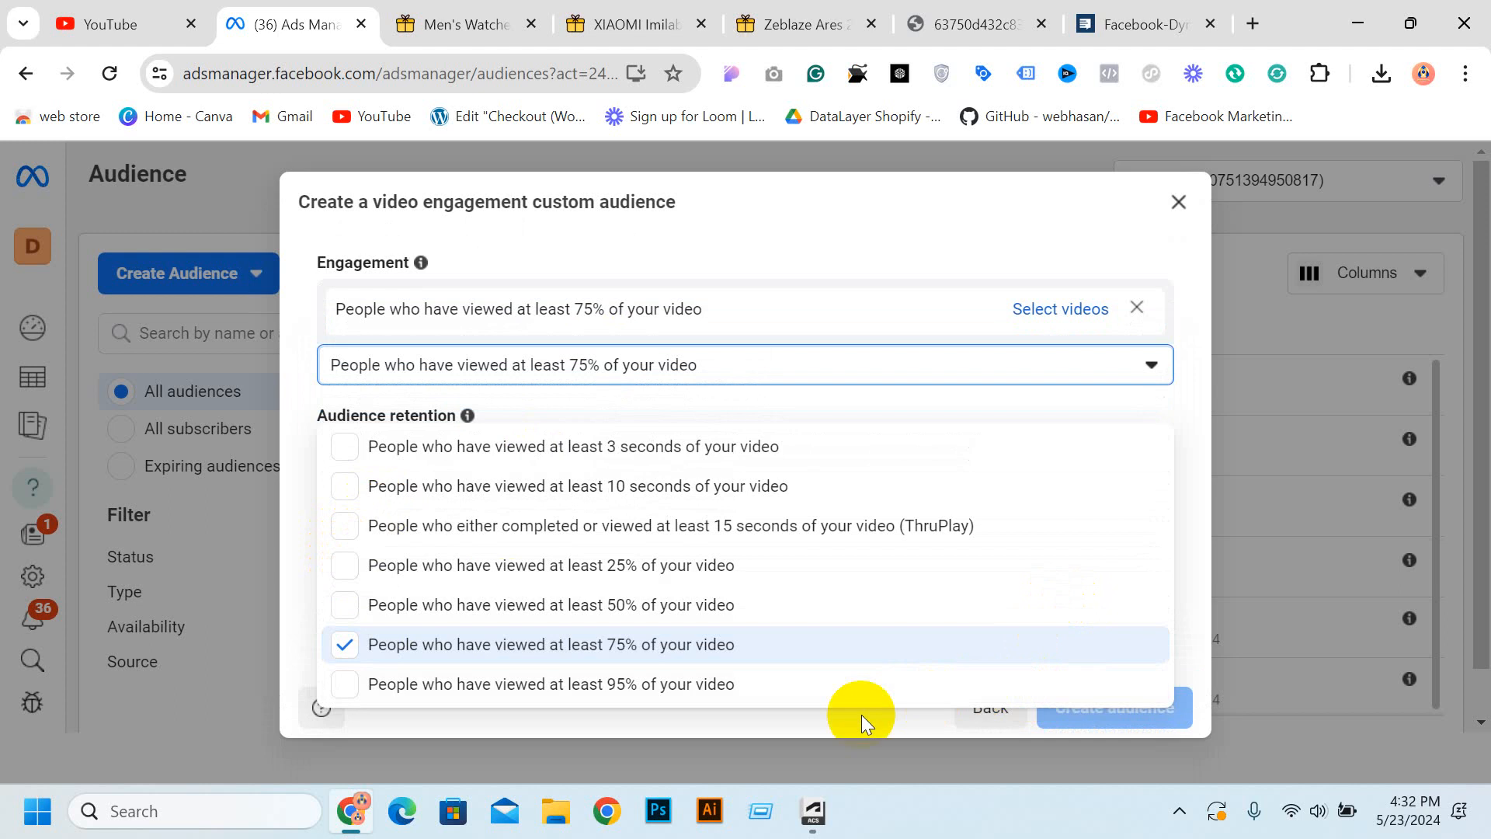
pyautogui.click(886, 216)
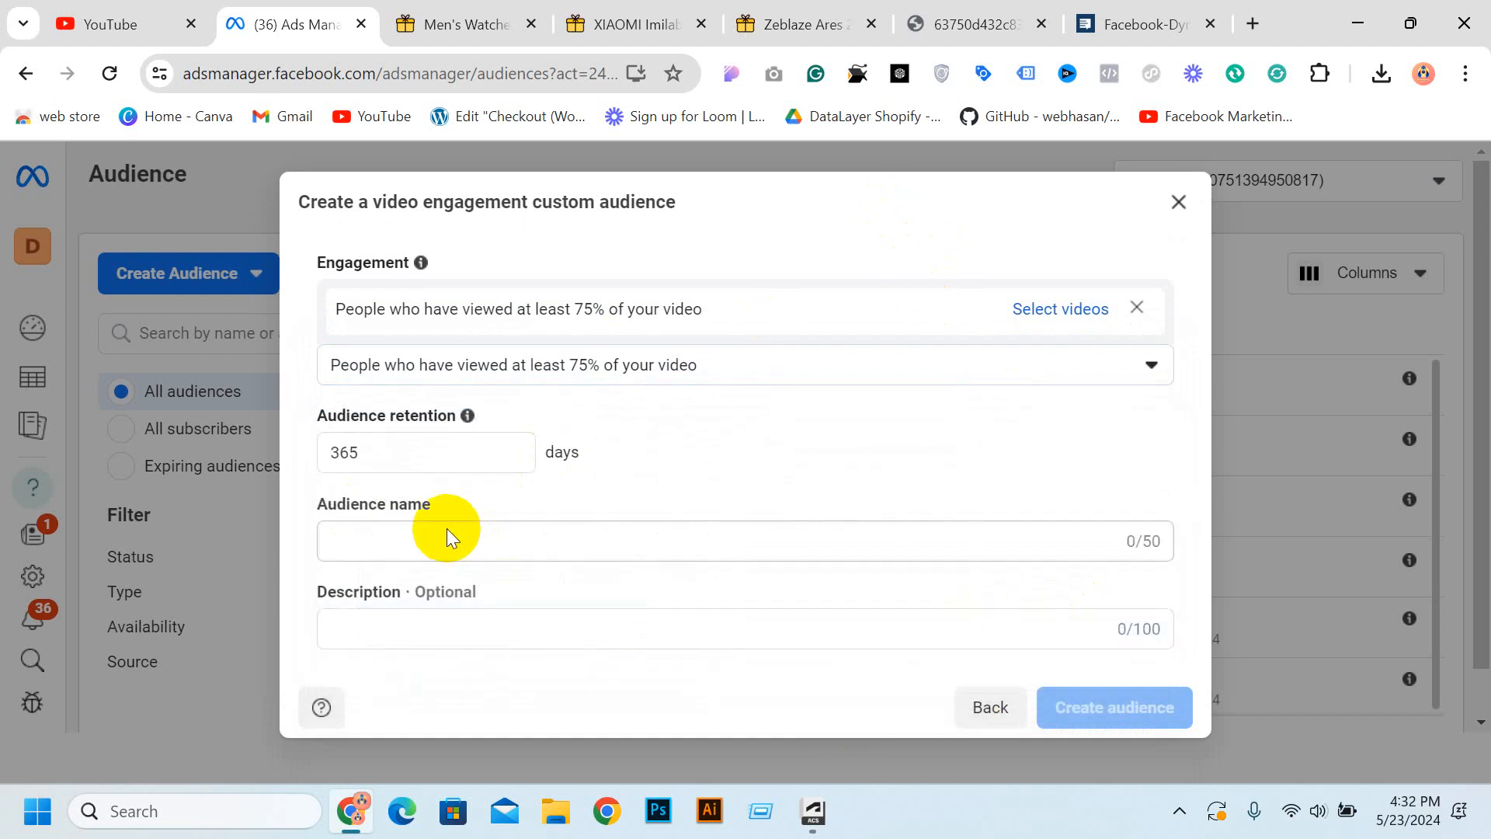
pyautogui.click(1052, 311)
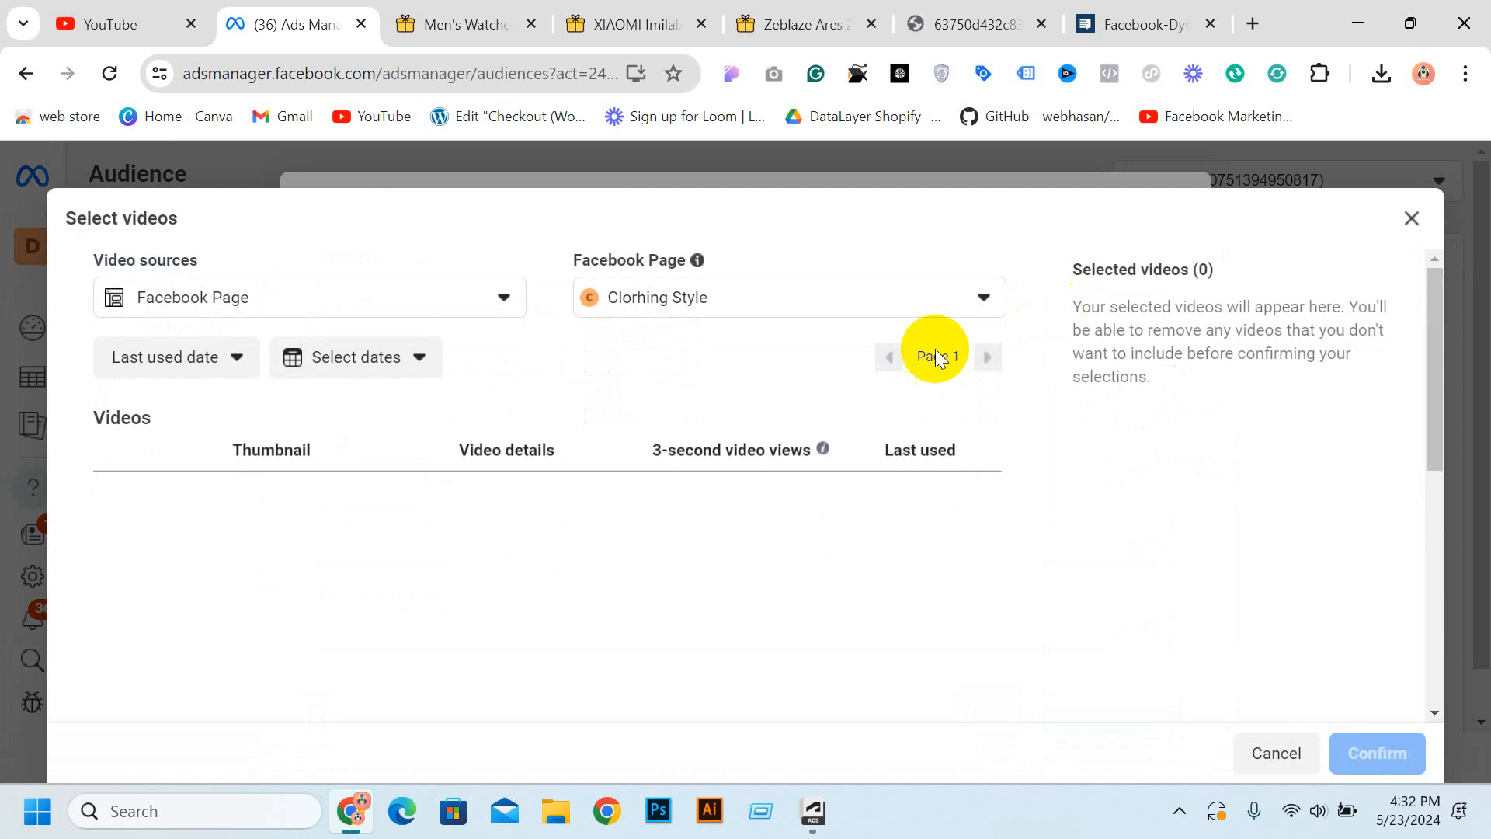
# Change the video source's Facebook Page from Clorhing Style to the personal-name Page listed directly below the Design Point. group.
pyautogui.click(738, 303)
pyautogui.click(723, 385)
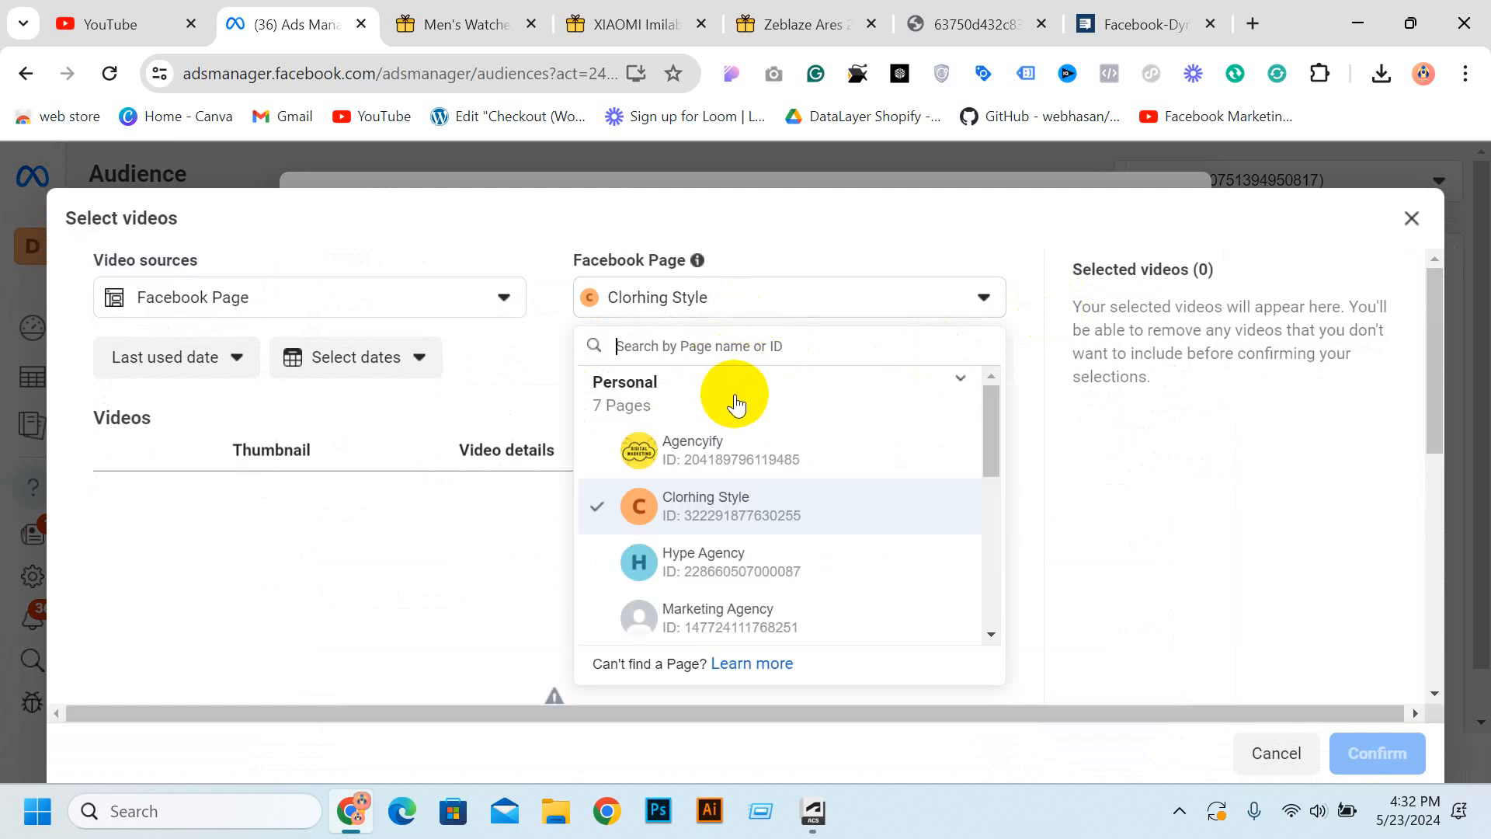
pyautogui.scroll(-3, 738, 400)
pyautogui.scroll(-3, 792, 504)
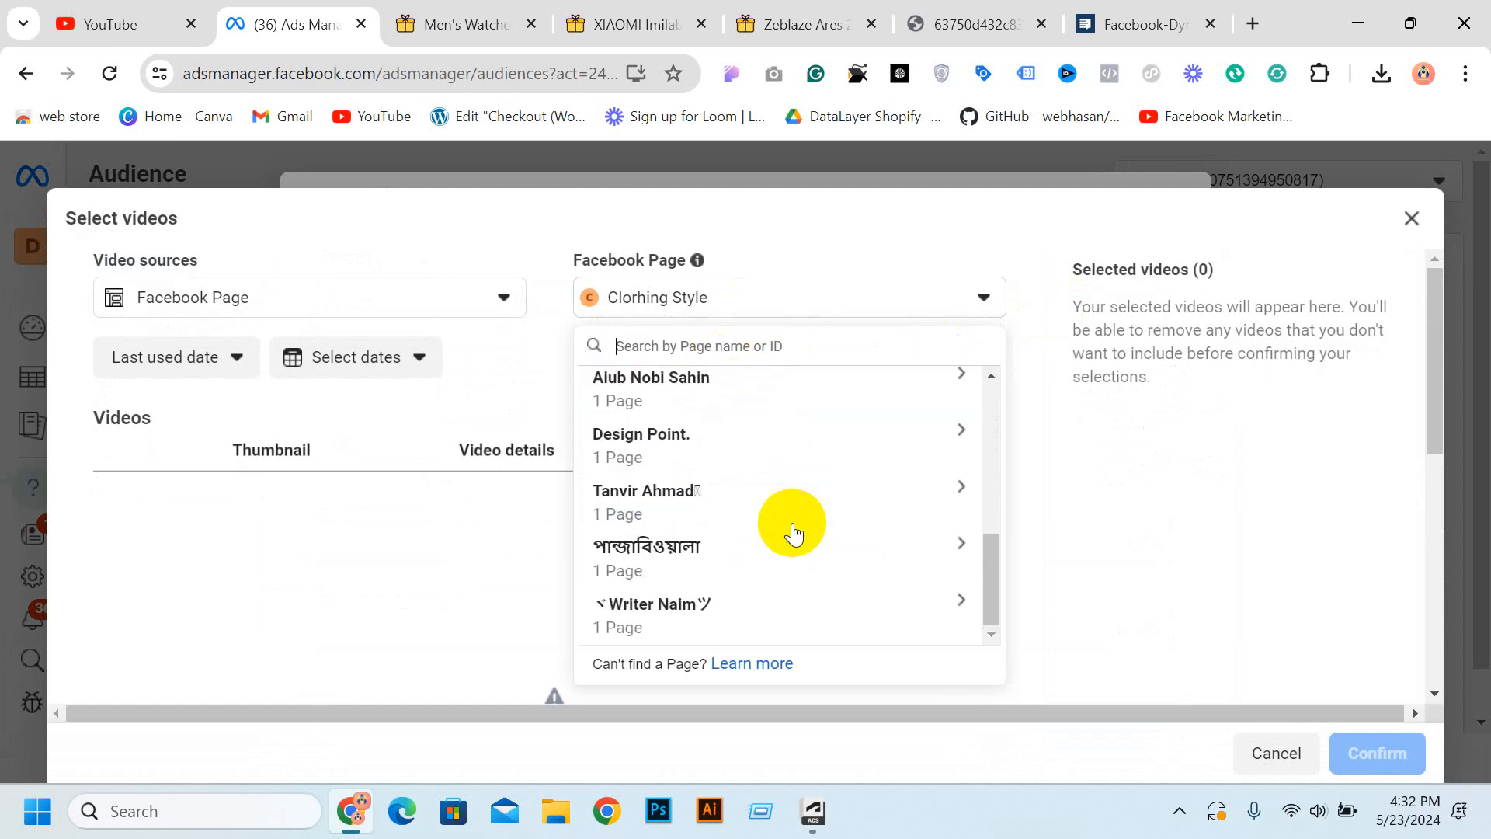
pyautogui.click(744, 455)
pyautogui.click(732, 404)
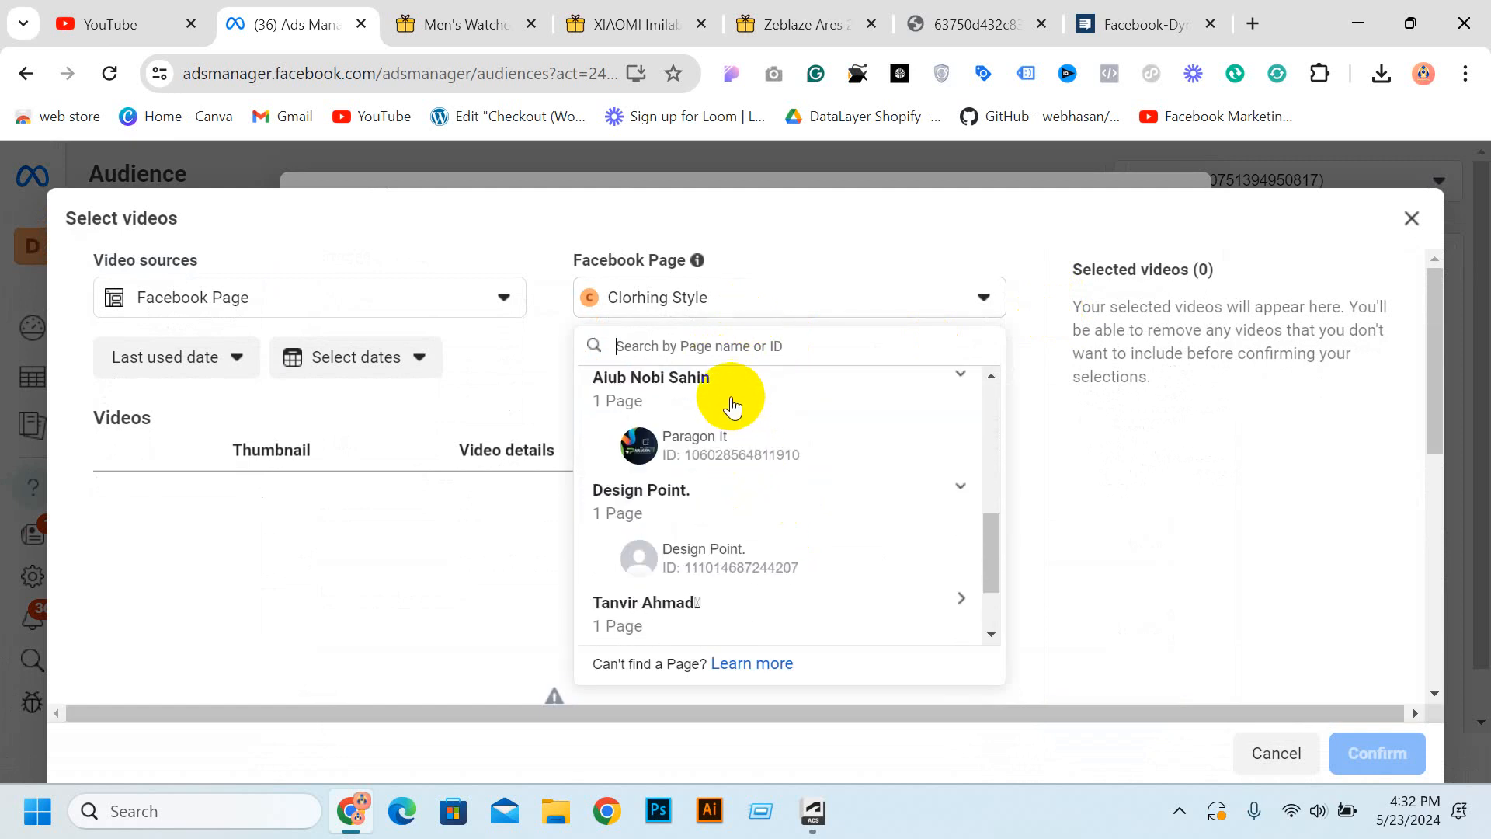
pyautogui.scroll(-2, 730, 400)
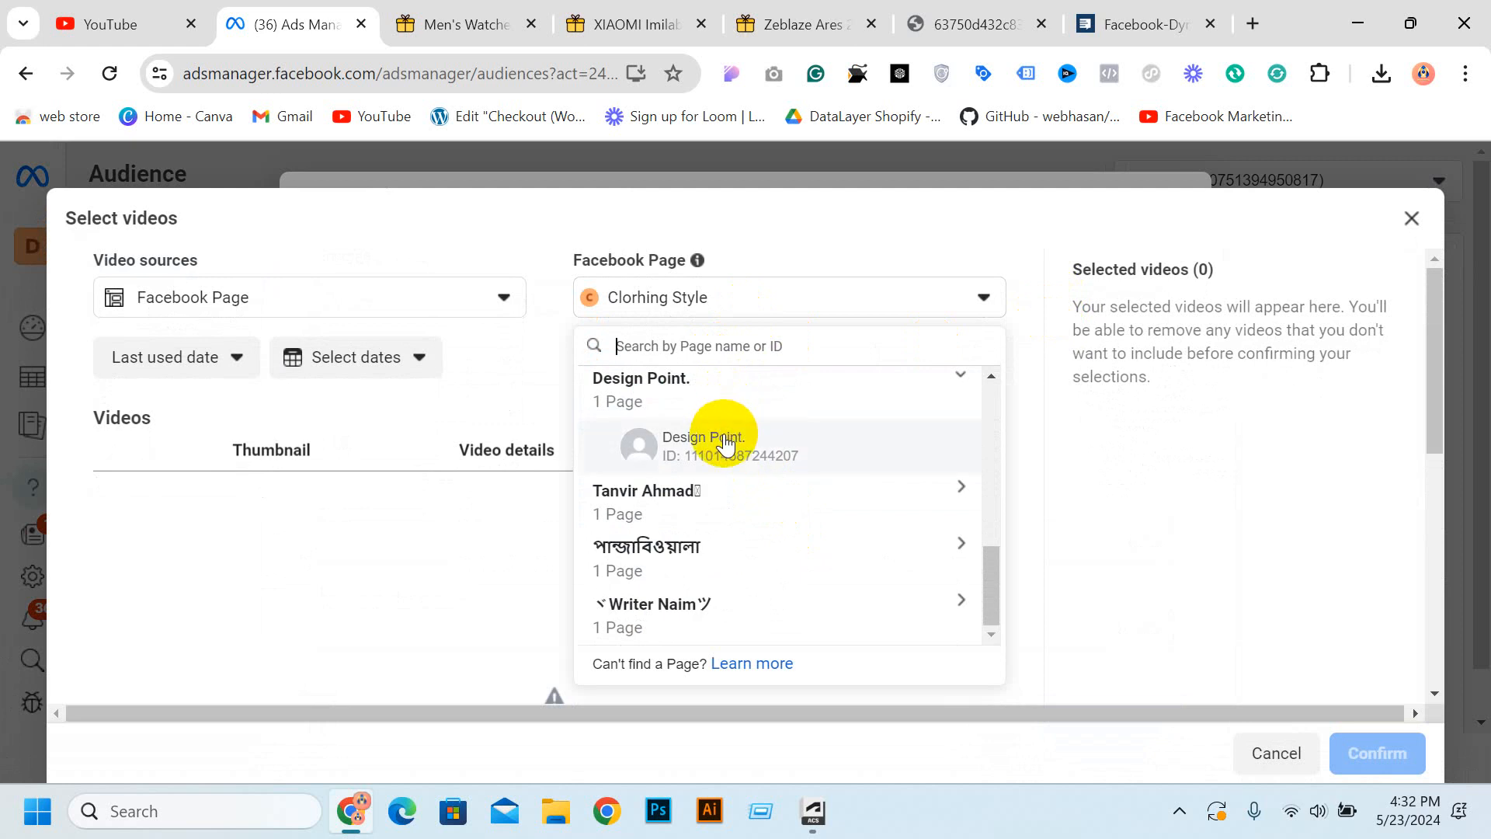
pyautogui.click(699, 525)
pyautogui.click(670, 559)
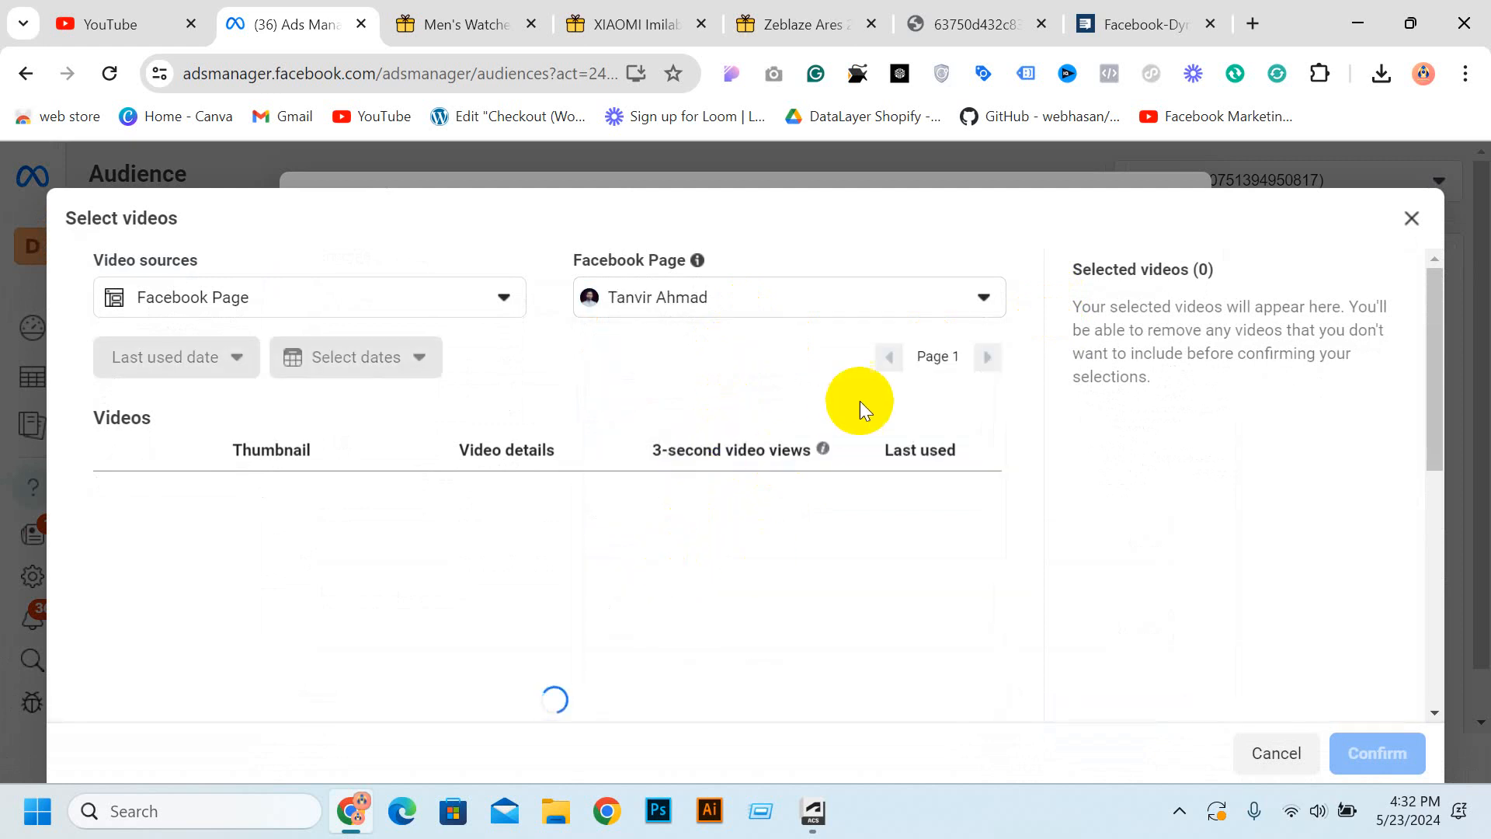
# Select the Adobe Illustrator zig zag web tips video uploaded on 14 May 2024 and confirm it as the engagement source.
pyautogui.scroll(-4, 780, 493)
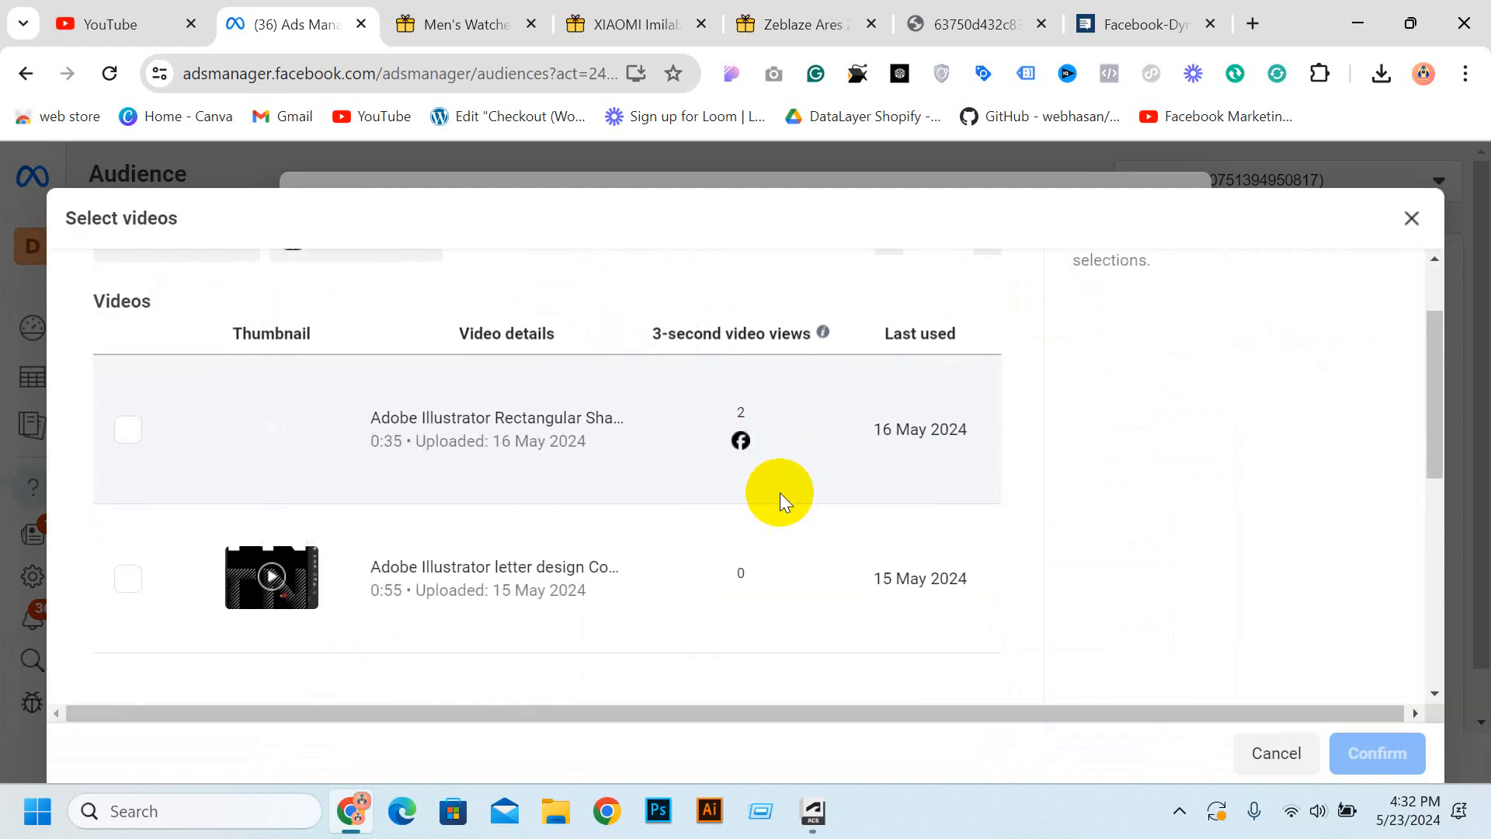
pyautogui.scroll(-4, 878, 539)
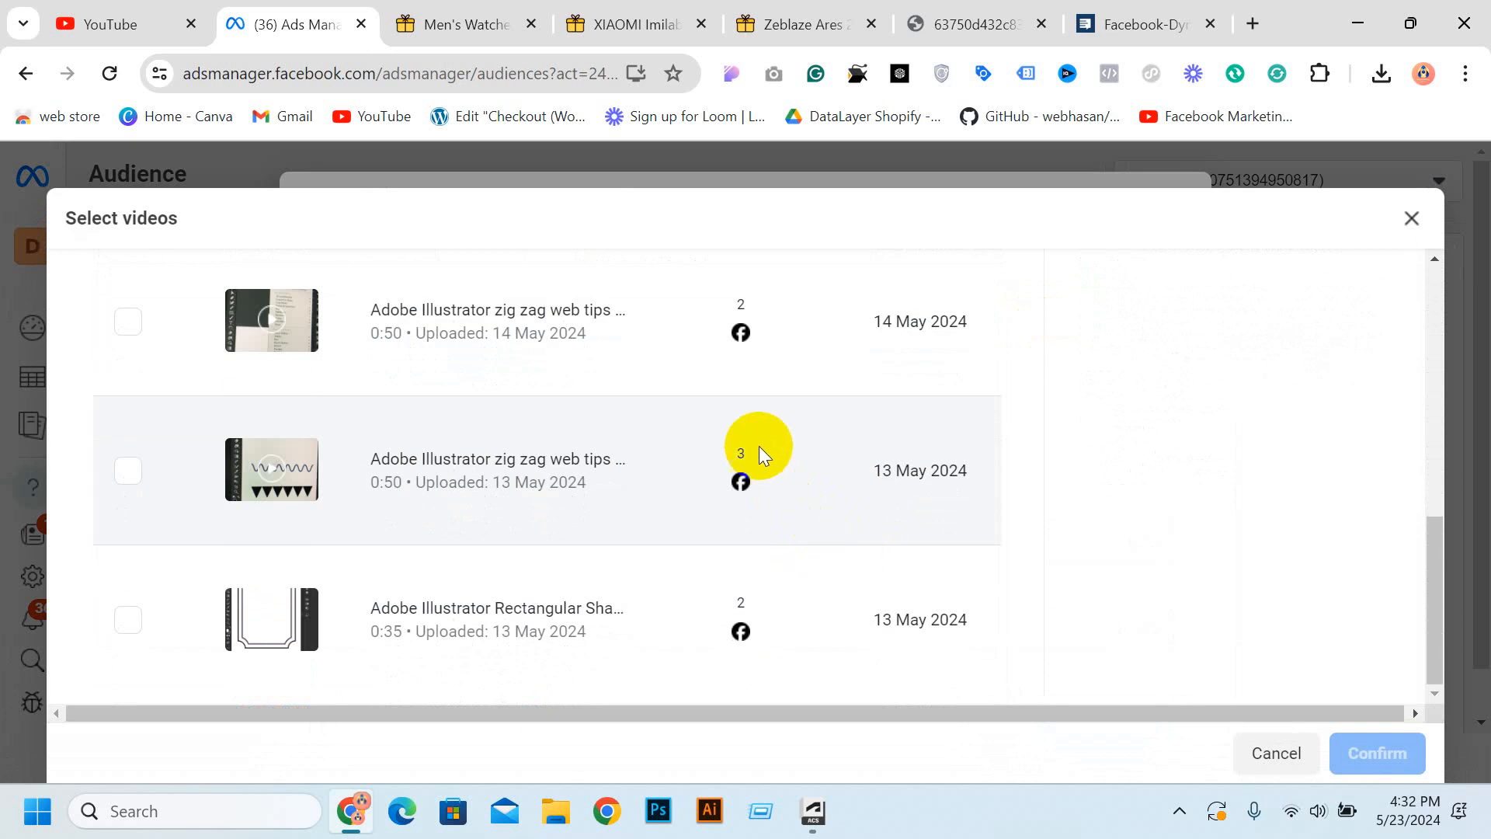
pyautogui.scroll(10, 824, 446)
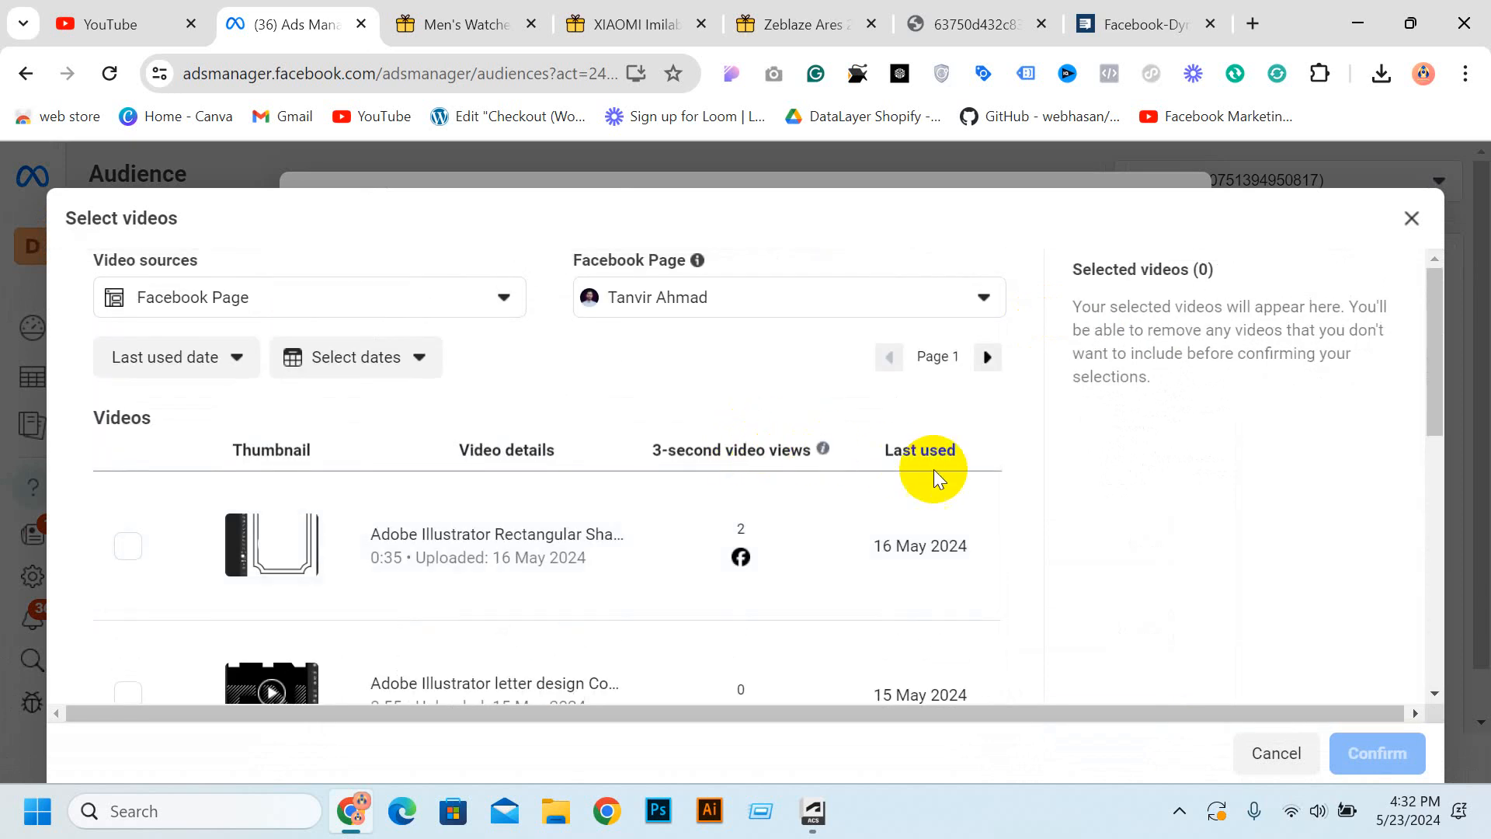
pyautogui.scroll(-2, 832, 441)
pyautogui.scroll(-5, 832, 440)
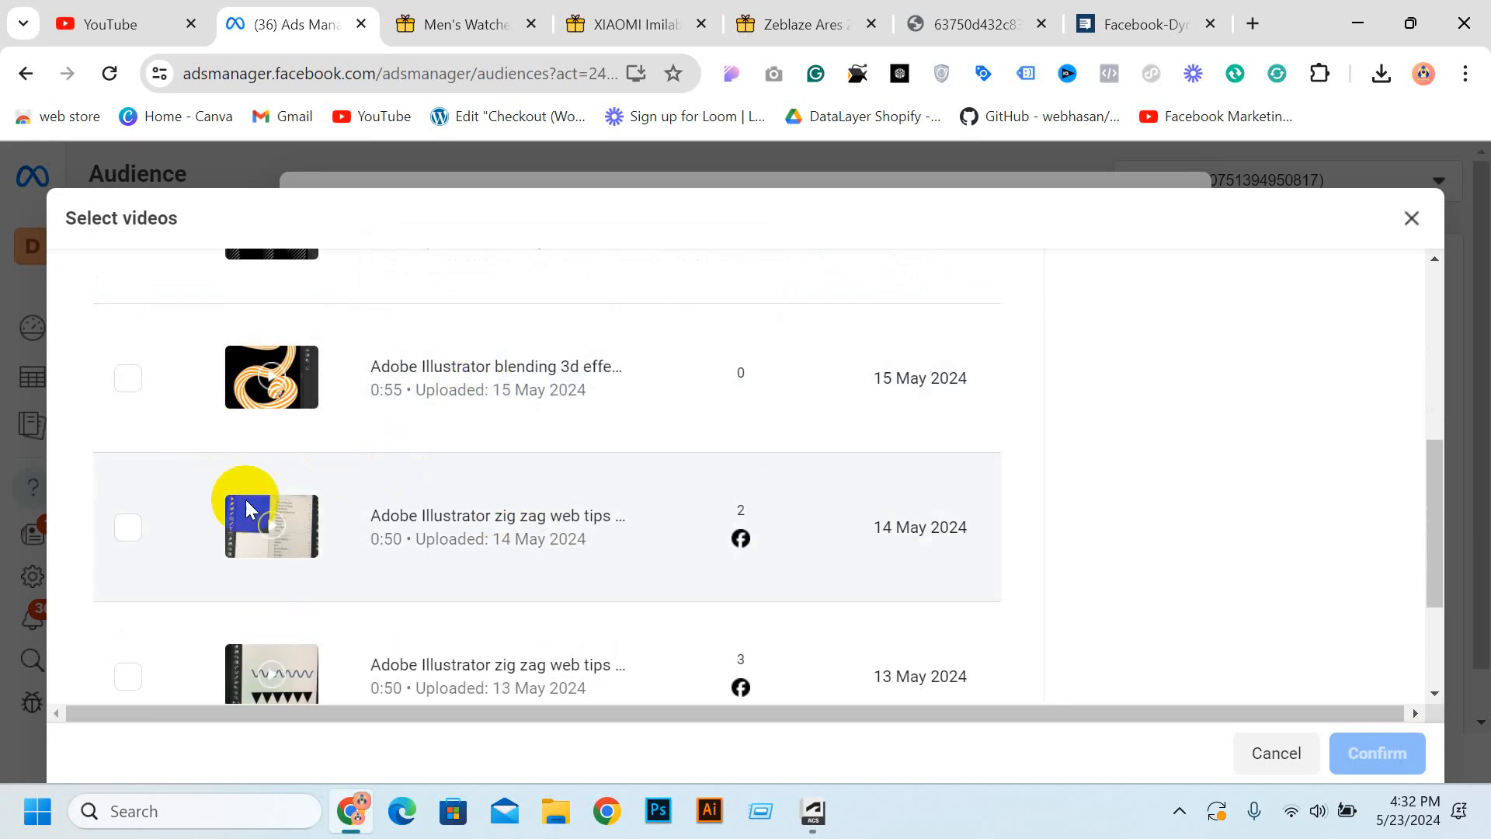
pyautogui.click(128, 527)
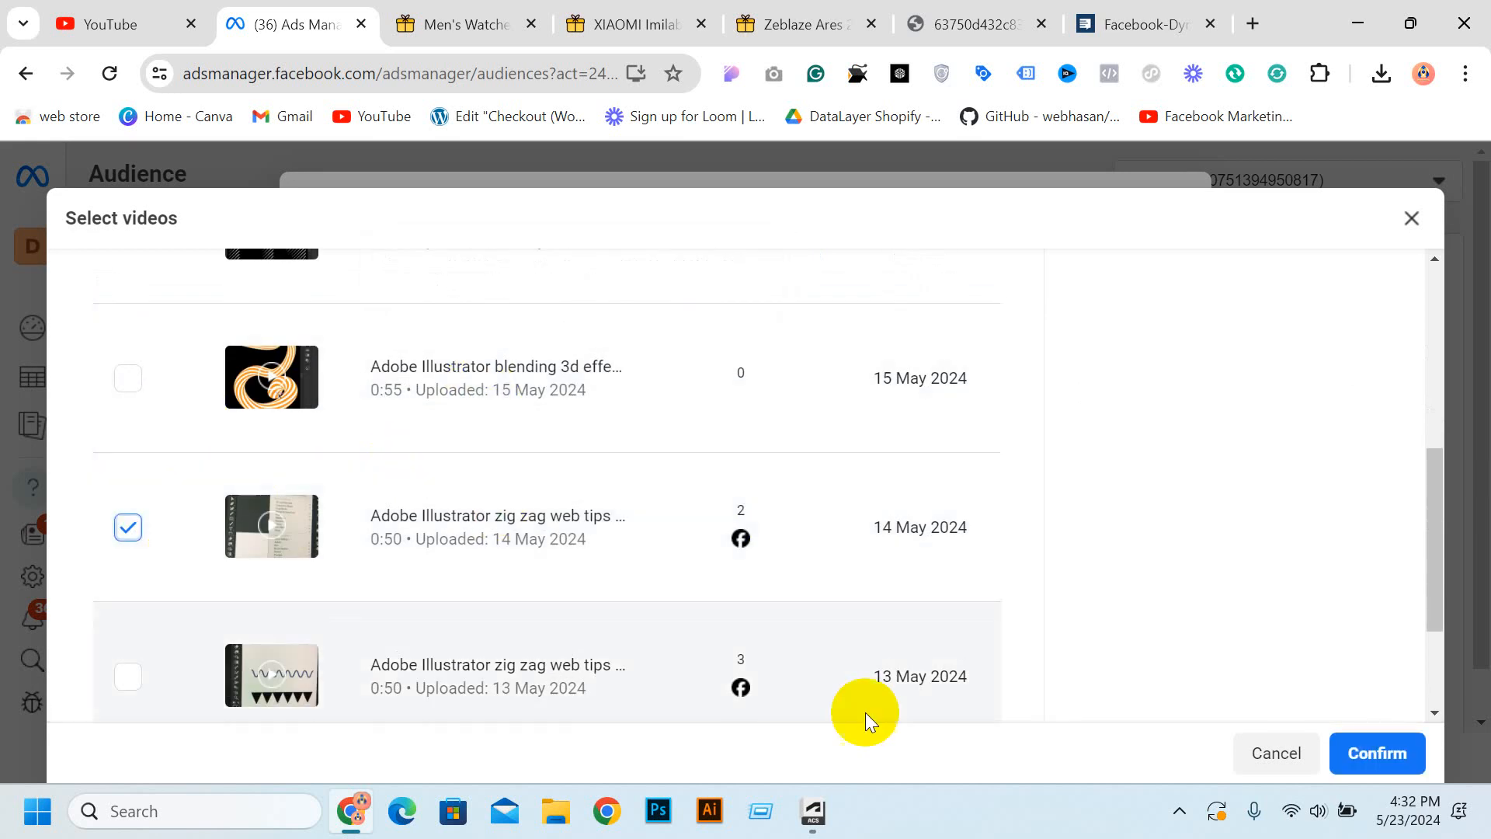
pyautogui.click(1360, 751)
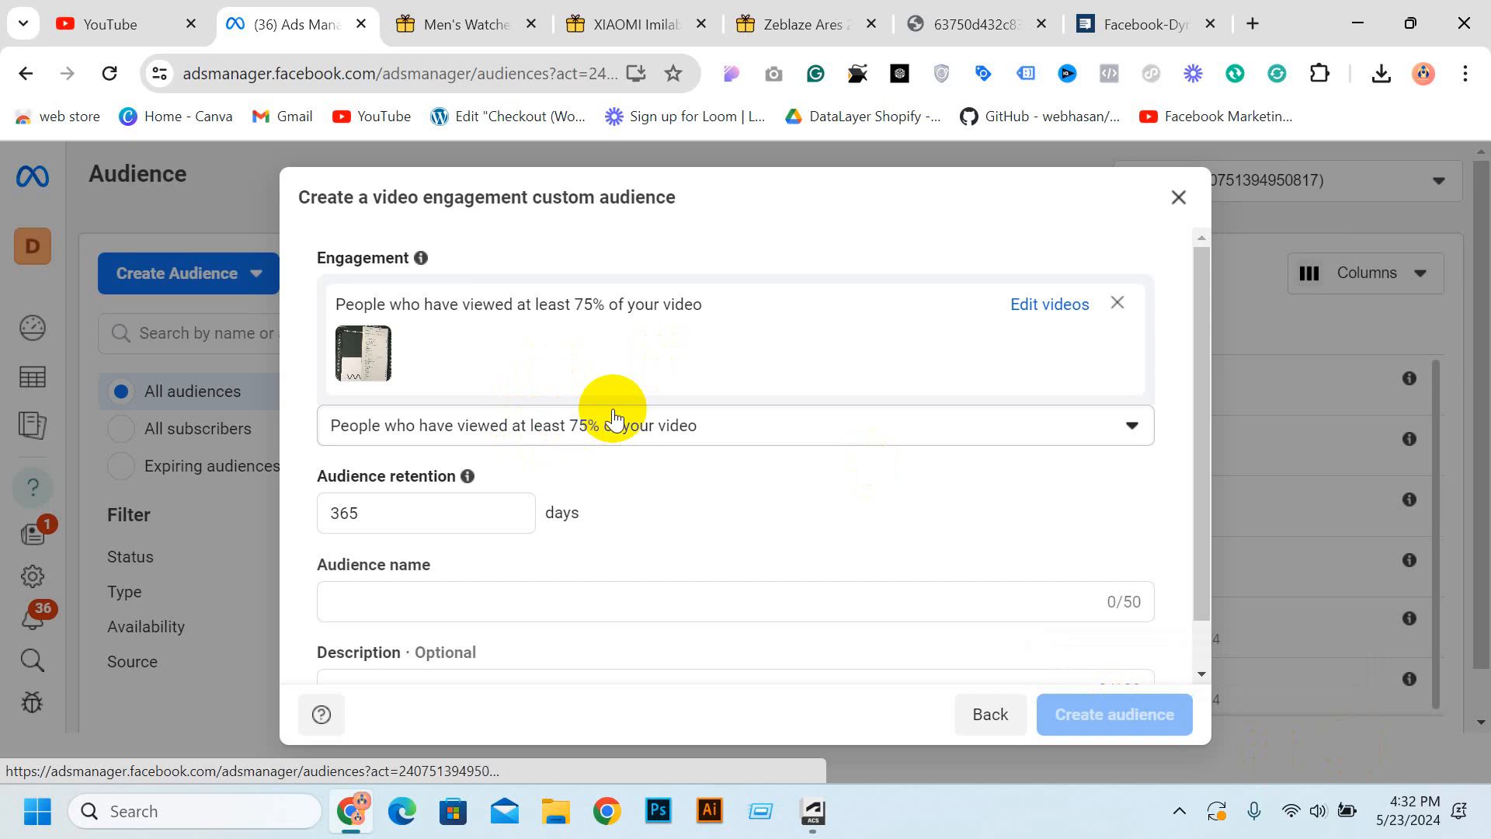
# Set the video engagement audience's retention to 90 days.
pyautogui.click(431, 515)
pyautogui.moveTo(432, 515); pyautogui.dragTo(314, 513)
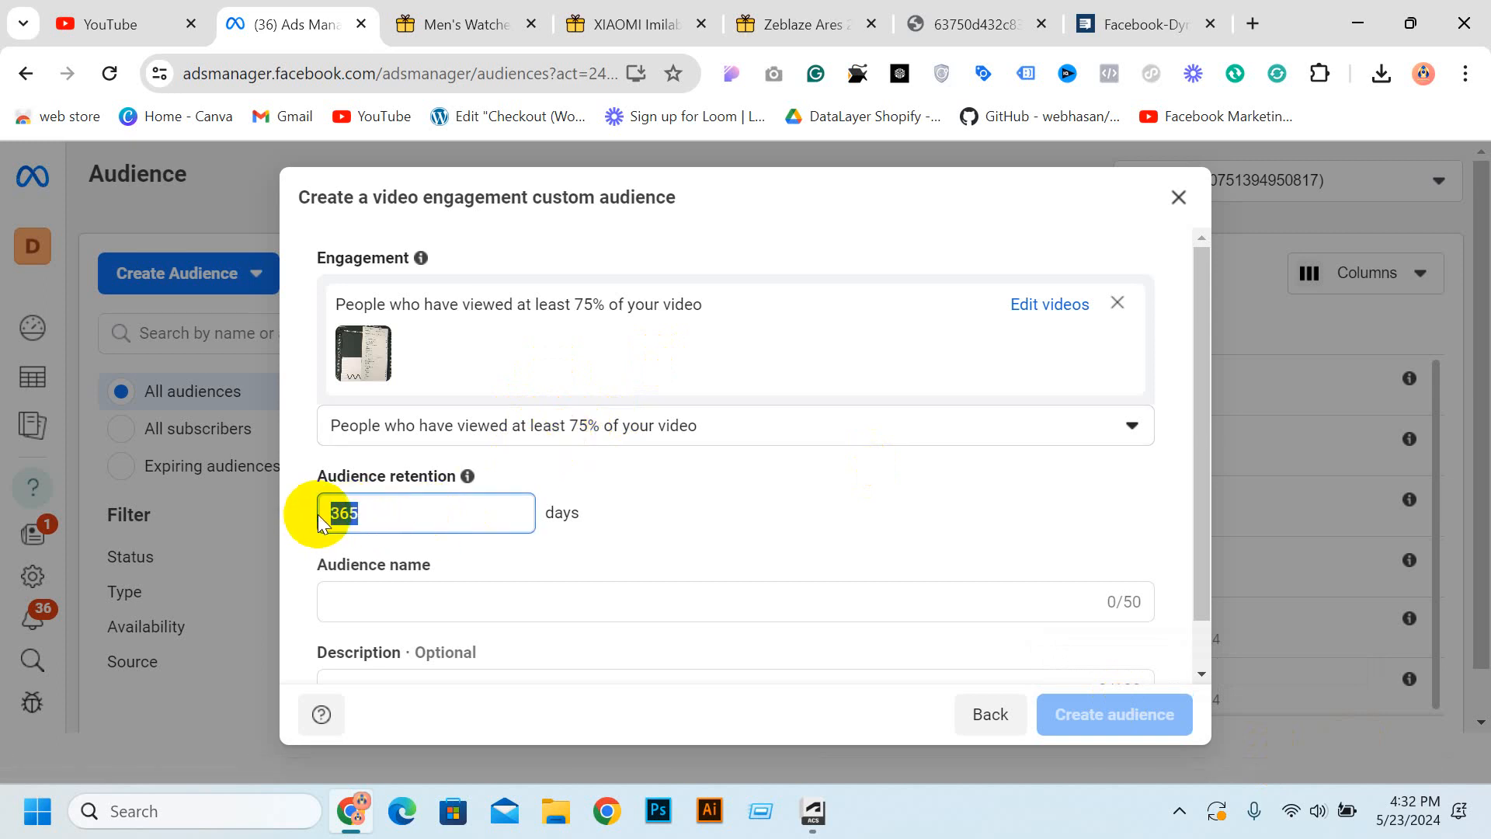
pyautogui.write('90')
pyautogui.click(753, 561)
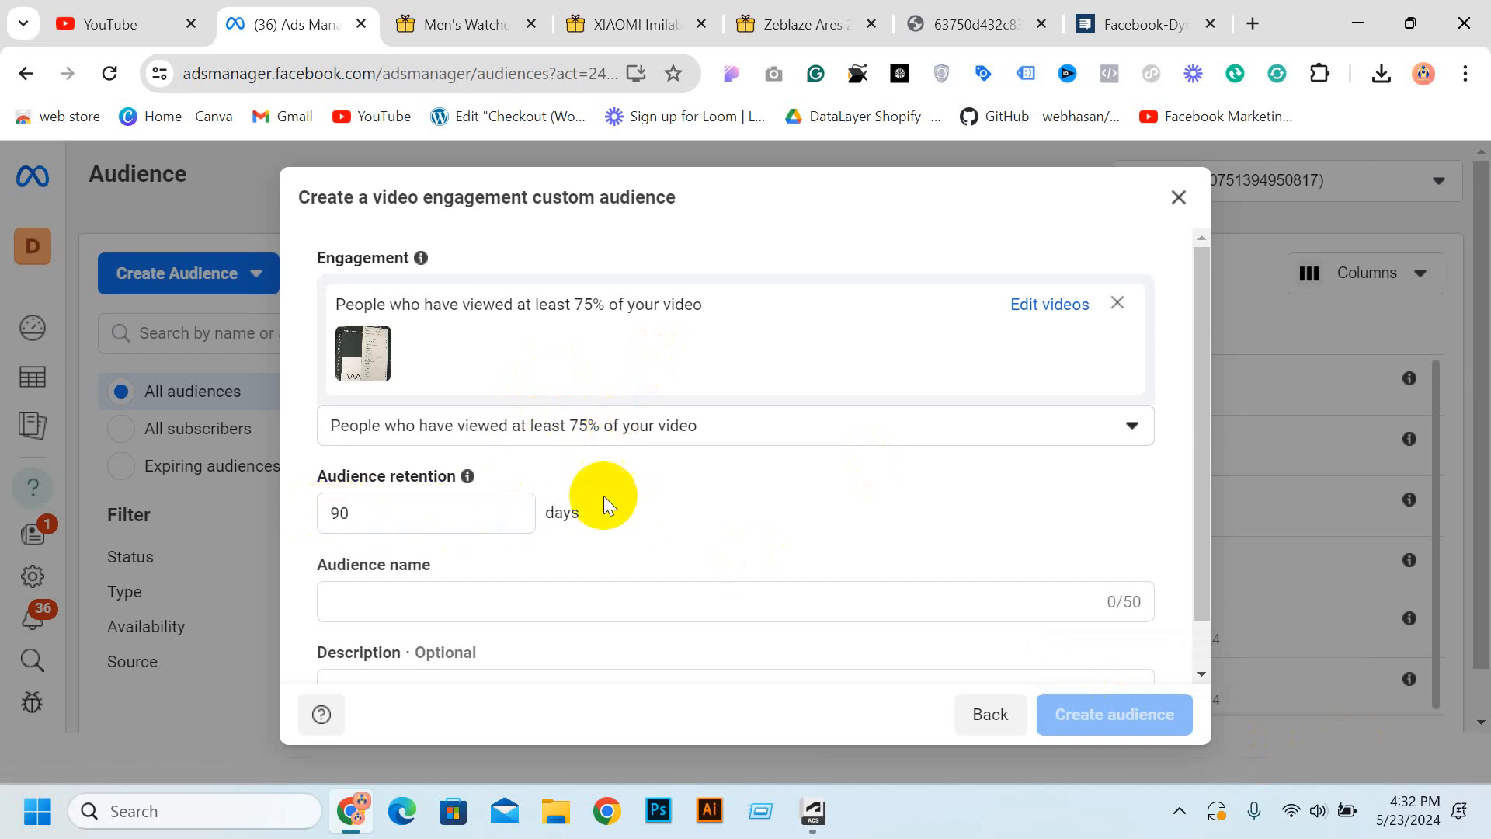
pyautogui.scroll(-1, 668, 431)
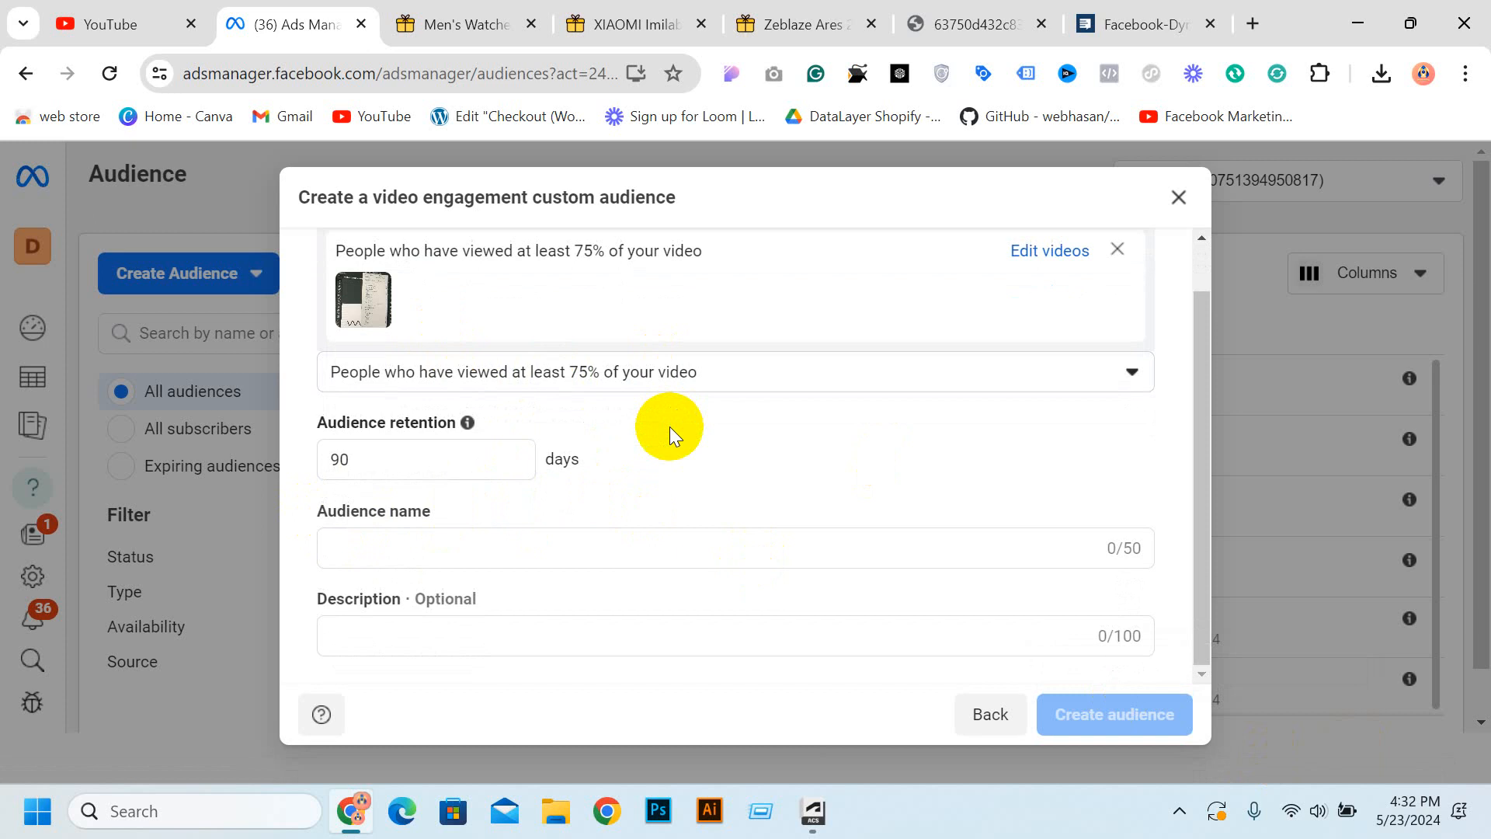
pyautogui.scroll(1, 733, 469)
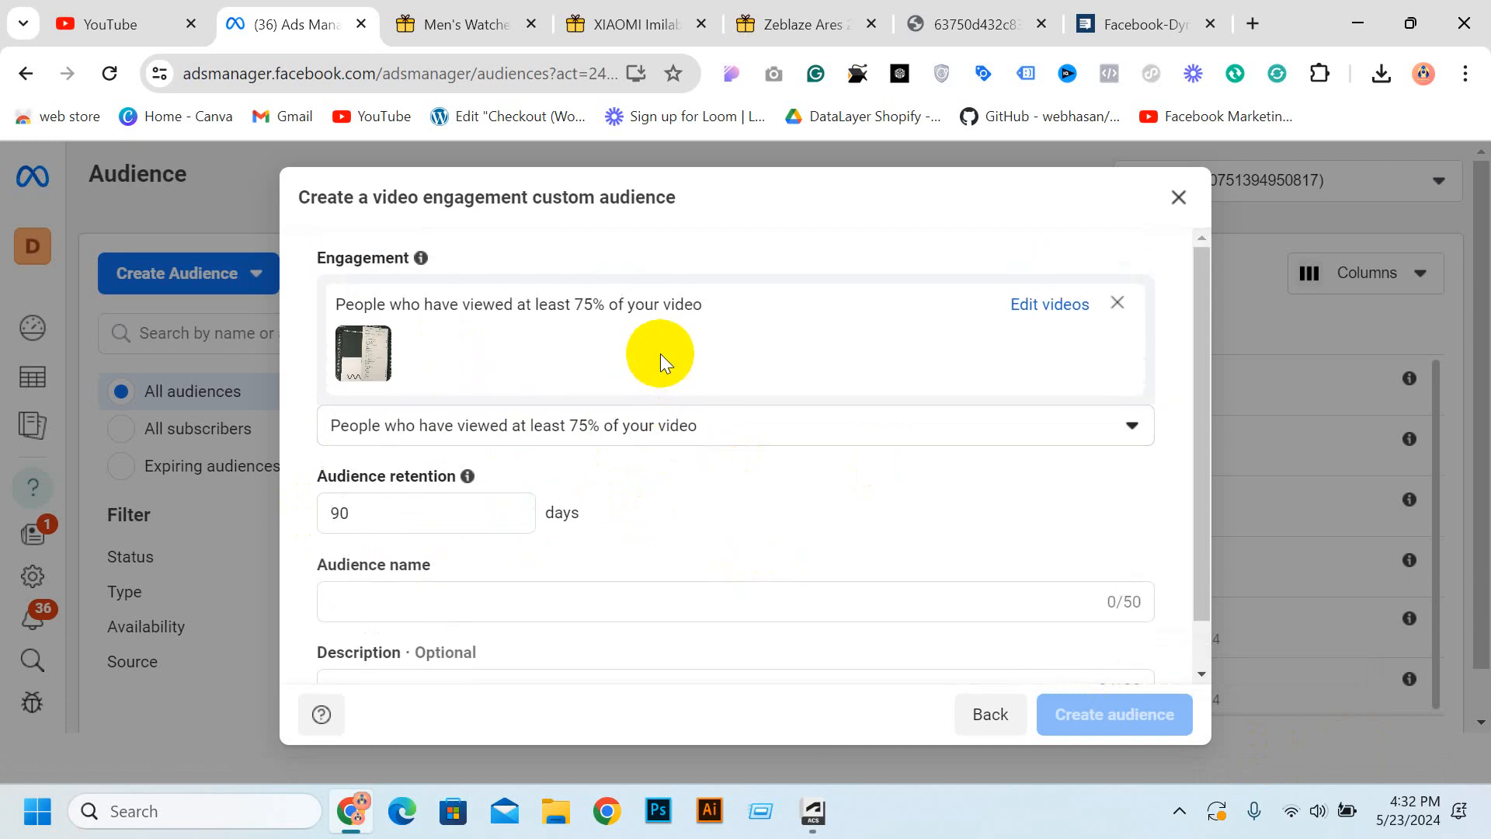
pyautogui.scroll(-1, 826, 389)
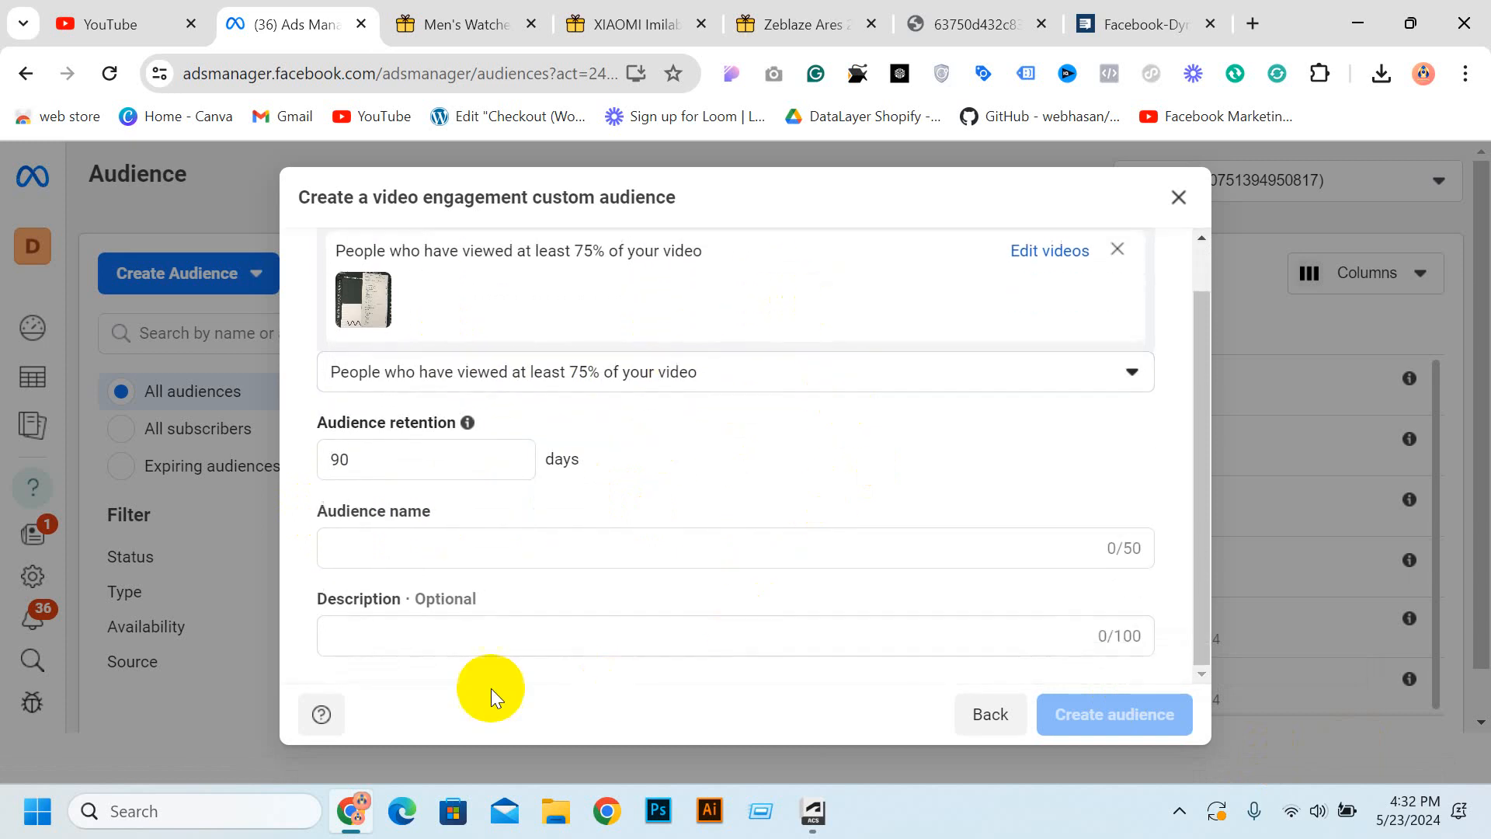
# Name the video engagement audience "vv 90 days", create it and close the next-steps dialog.
pyautogui.click(484, 539)
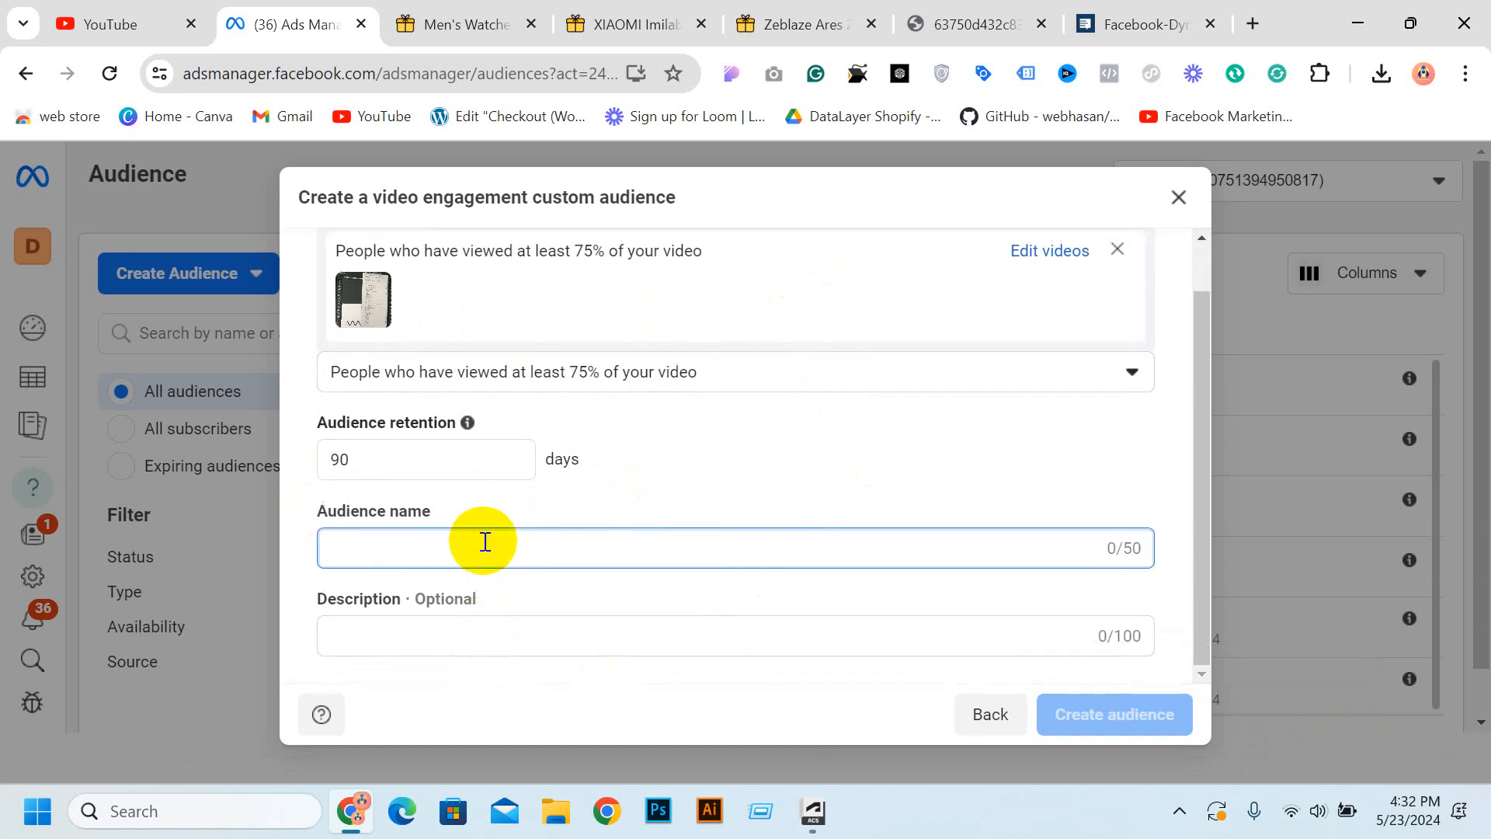
pyautogui.write('vv 90 days')
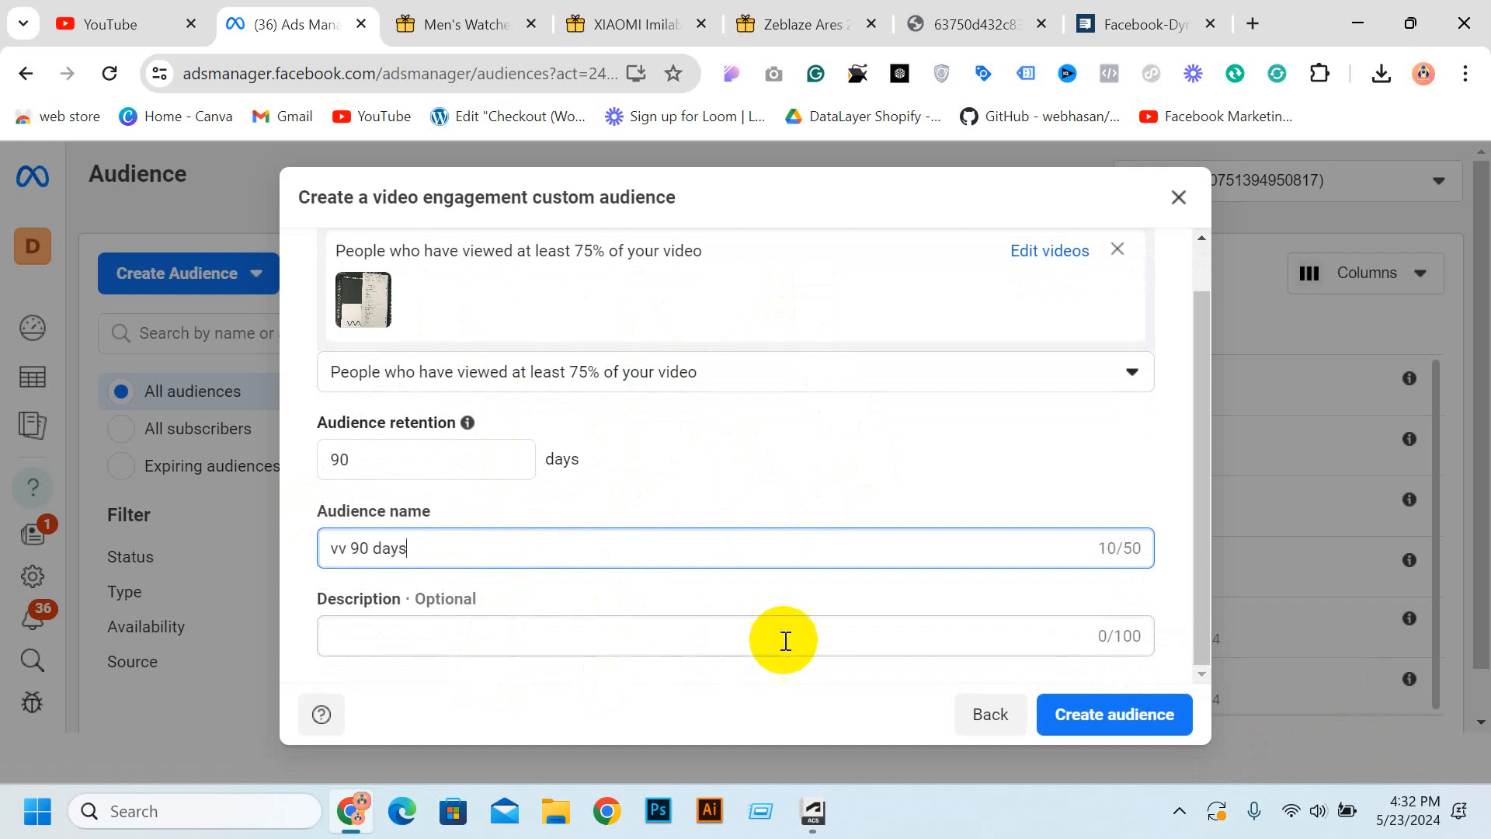
pyautogui.click(1075, 705)
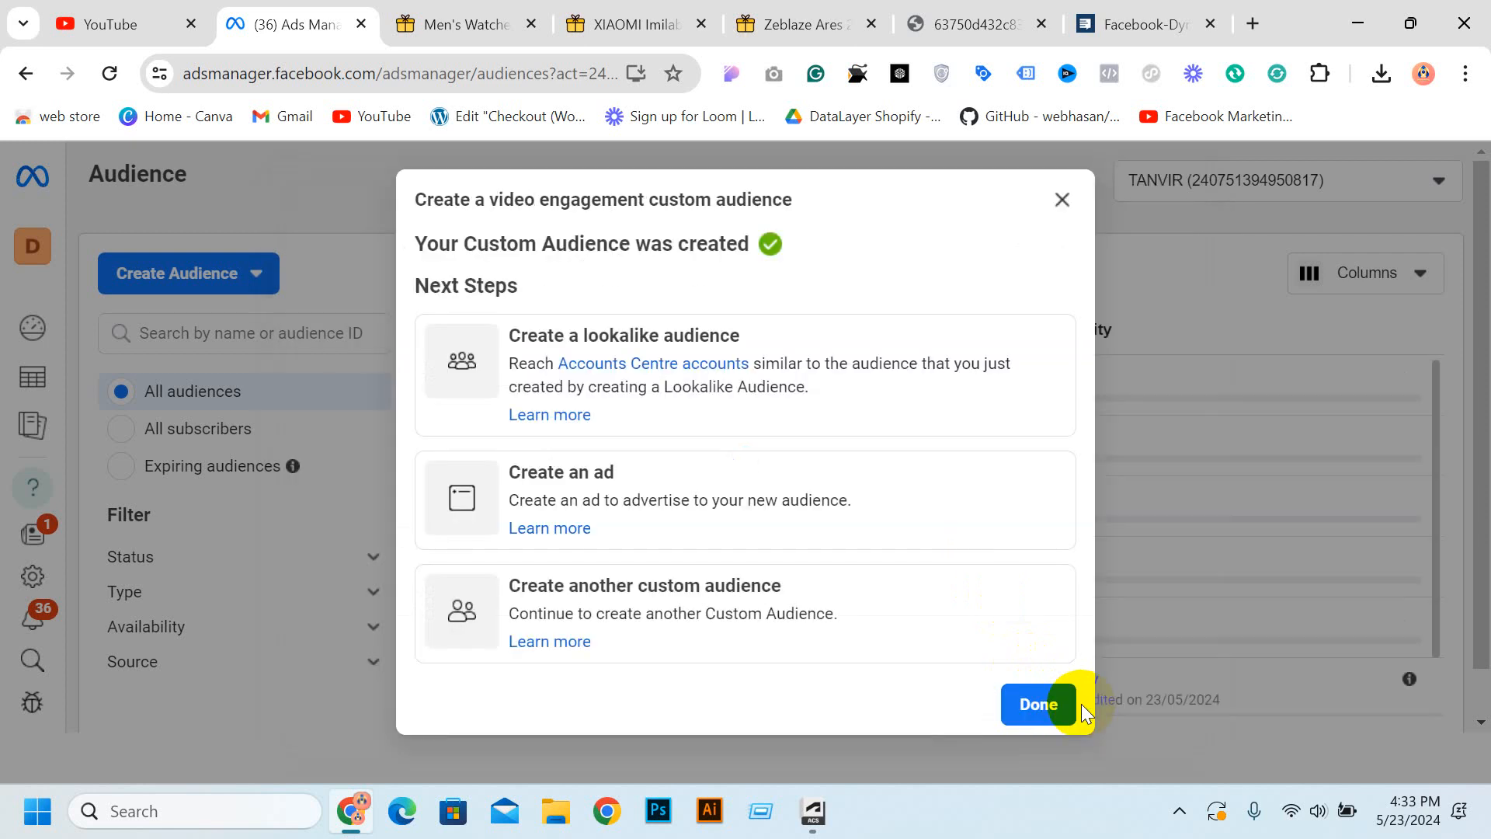
pyautogui.click(1022, 703)
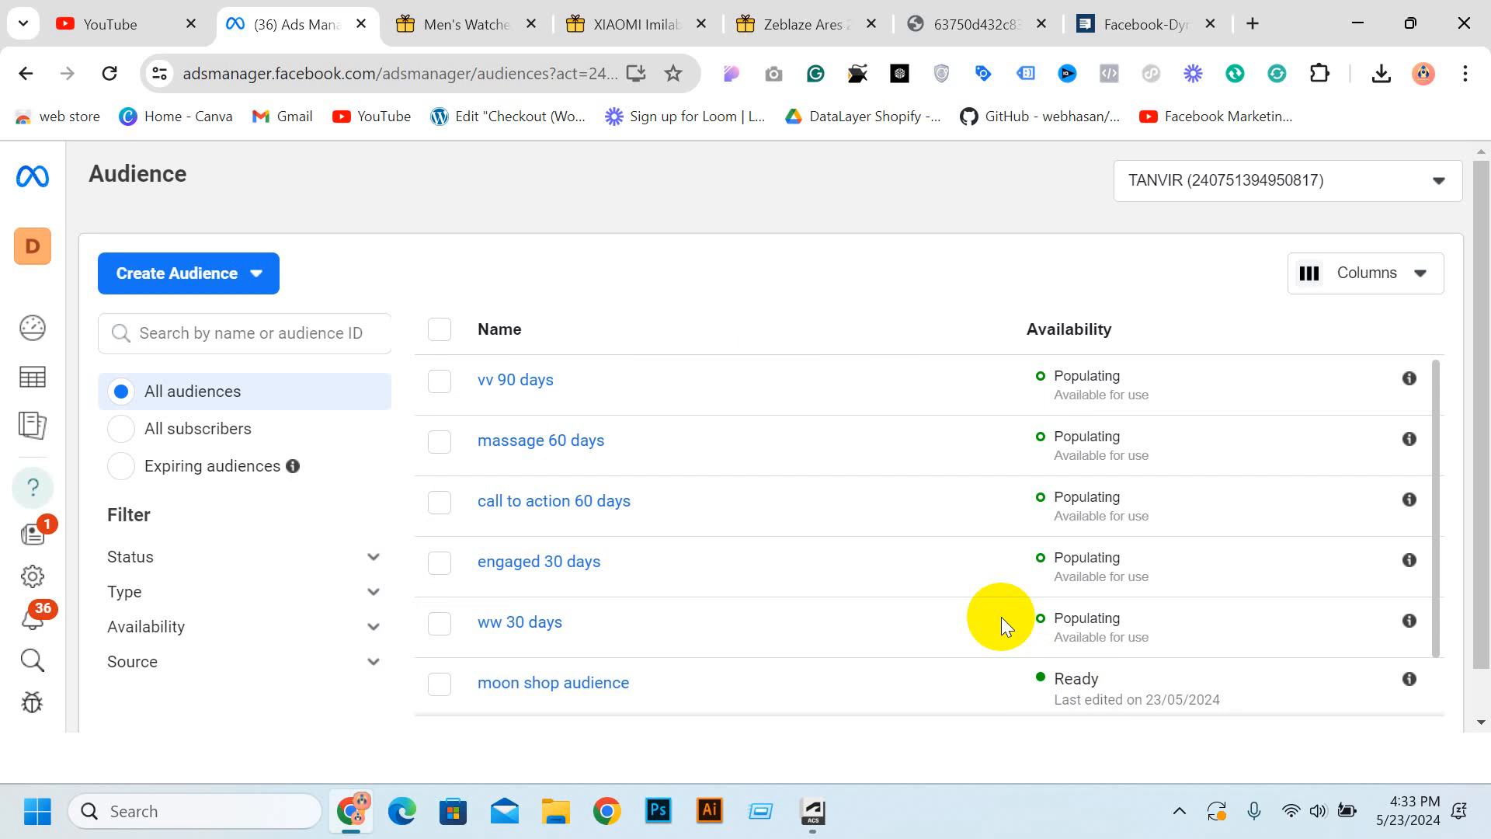
# Review the list of created audiences and the audience types offered for a new audience.
pyautogui.scroll(-1, 1033, 367)
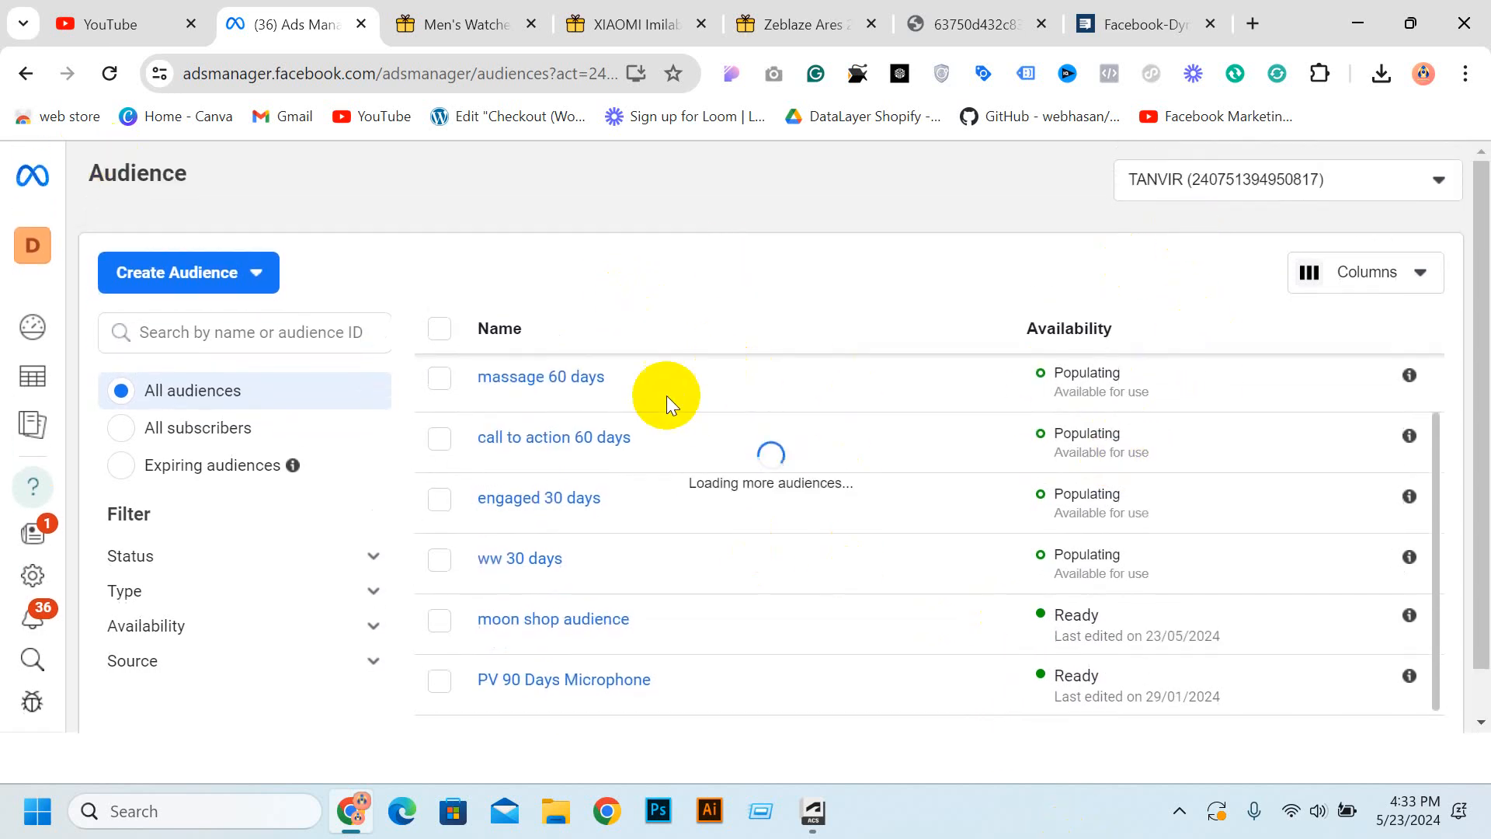
pyautogui.scroll(-1, 544, 350)
pyautogui.scroll(2, 534, 343)
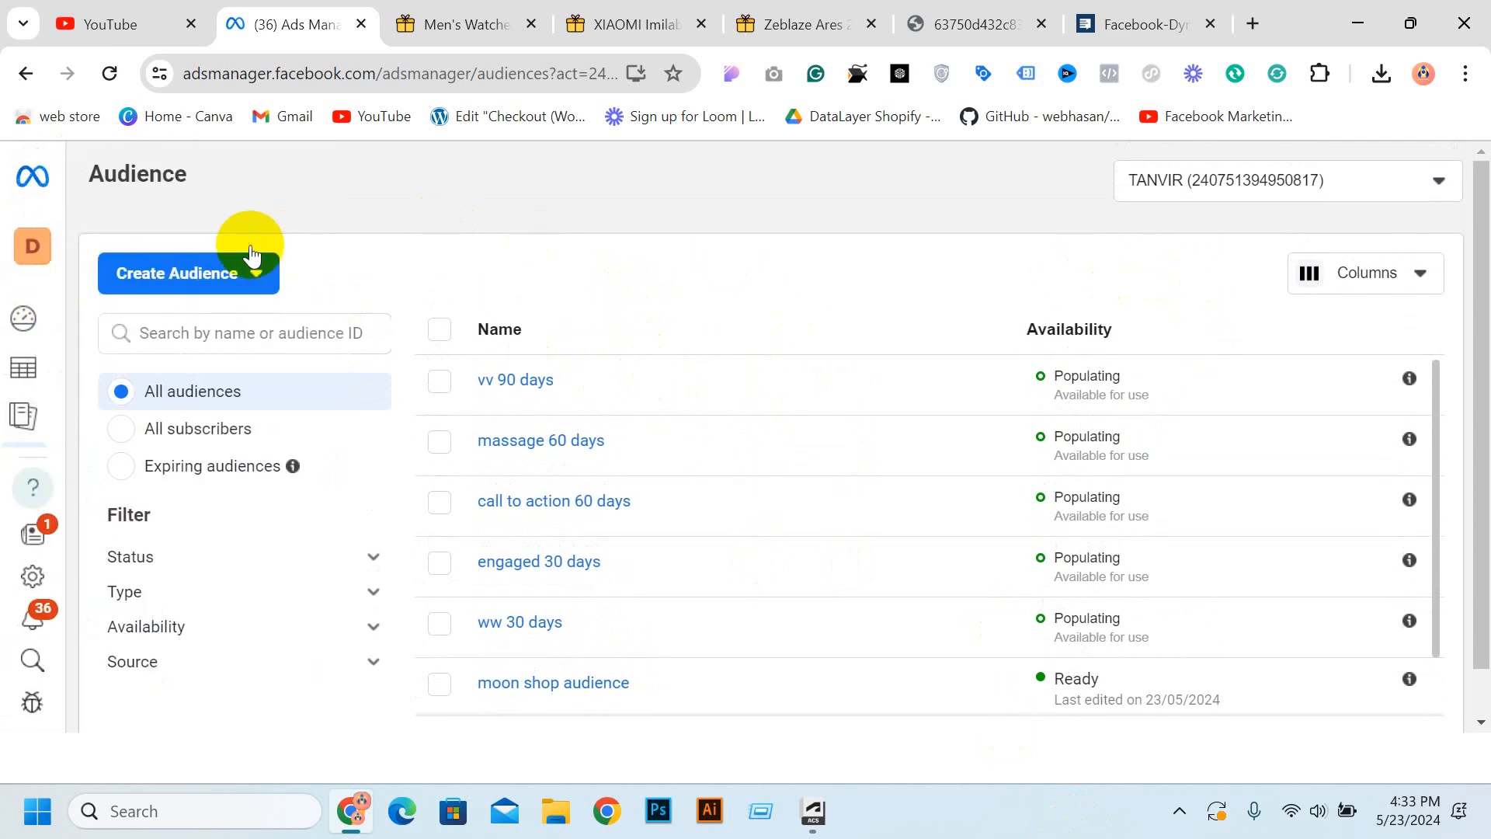
pyautogui.click(215, 279)
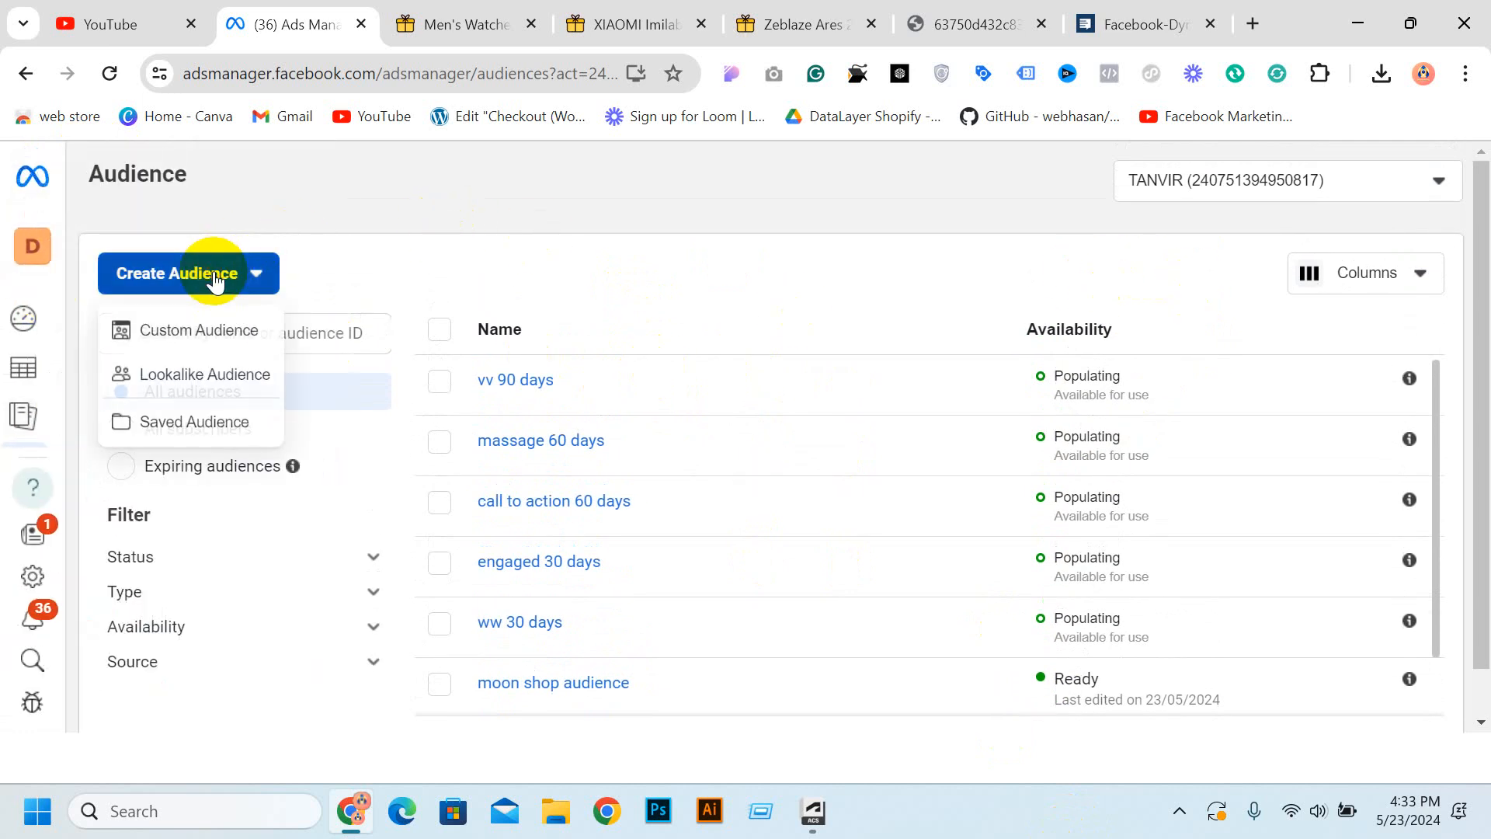
pyautogui.click(870, 264)
pyautogui.scroll(-3, 940, 305)
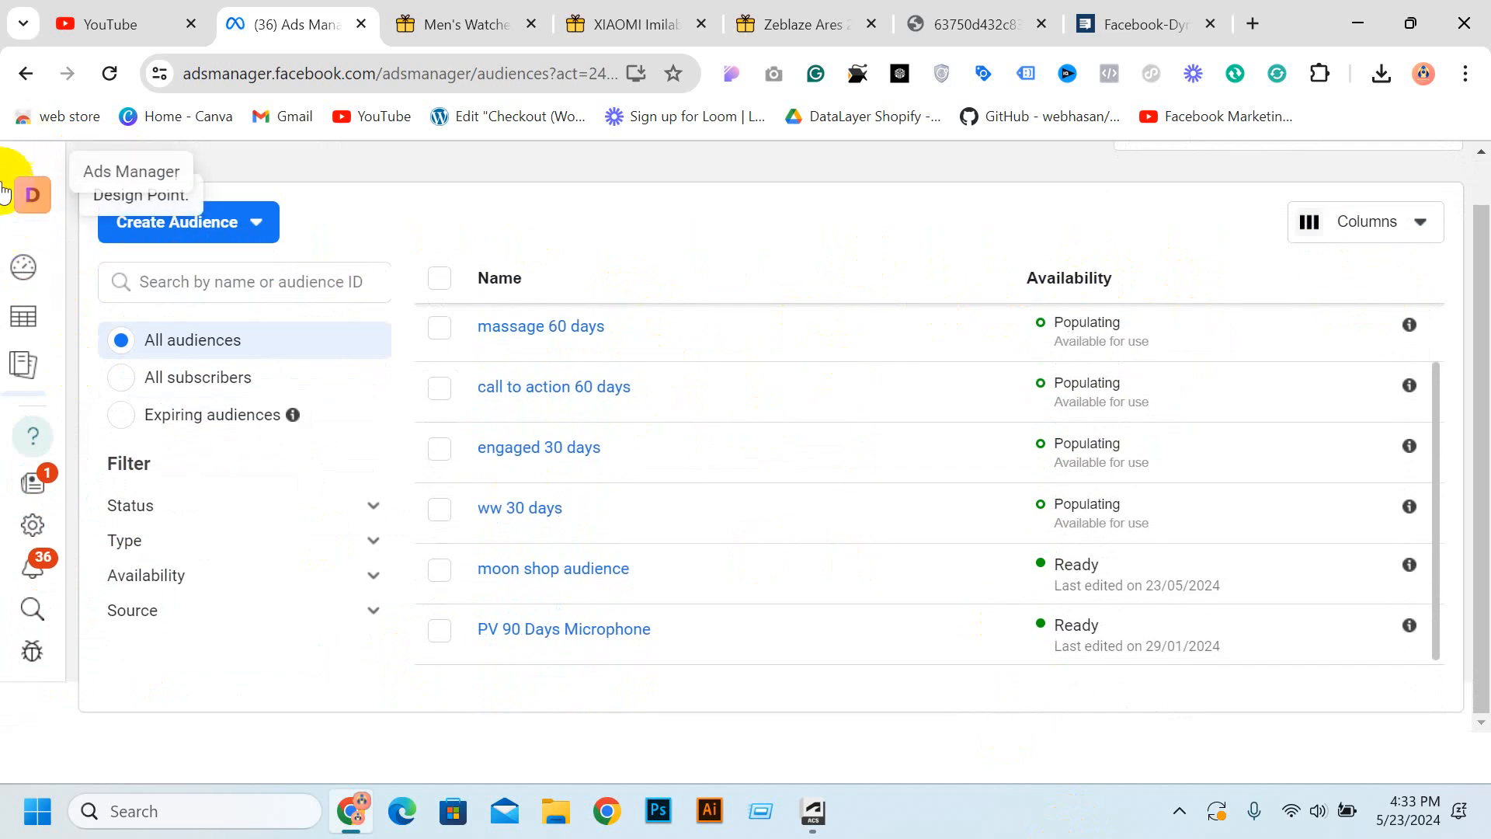
pyautogui.scroll(1, 47, 274)
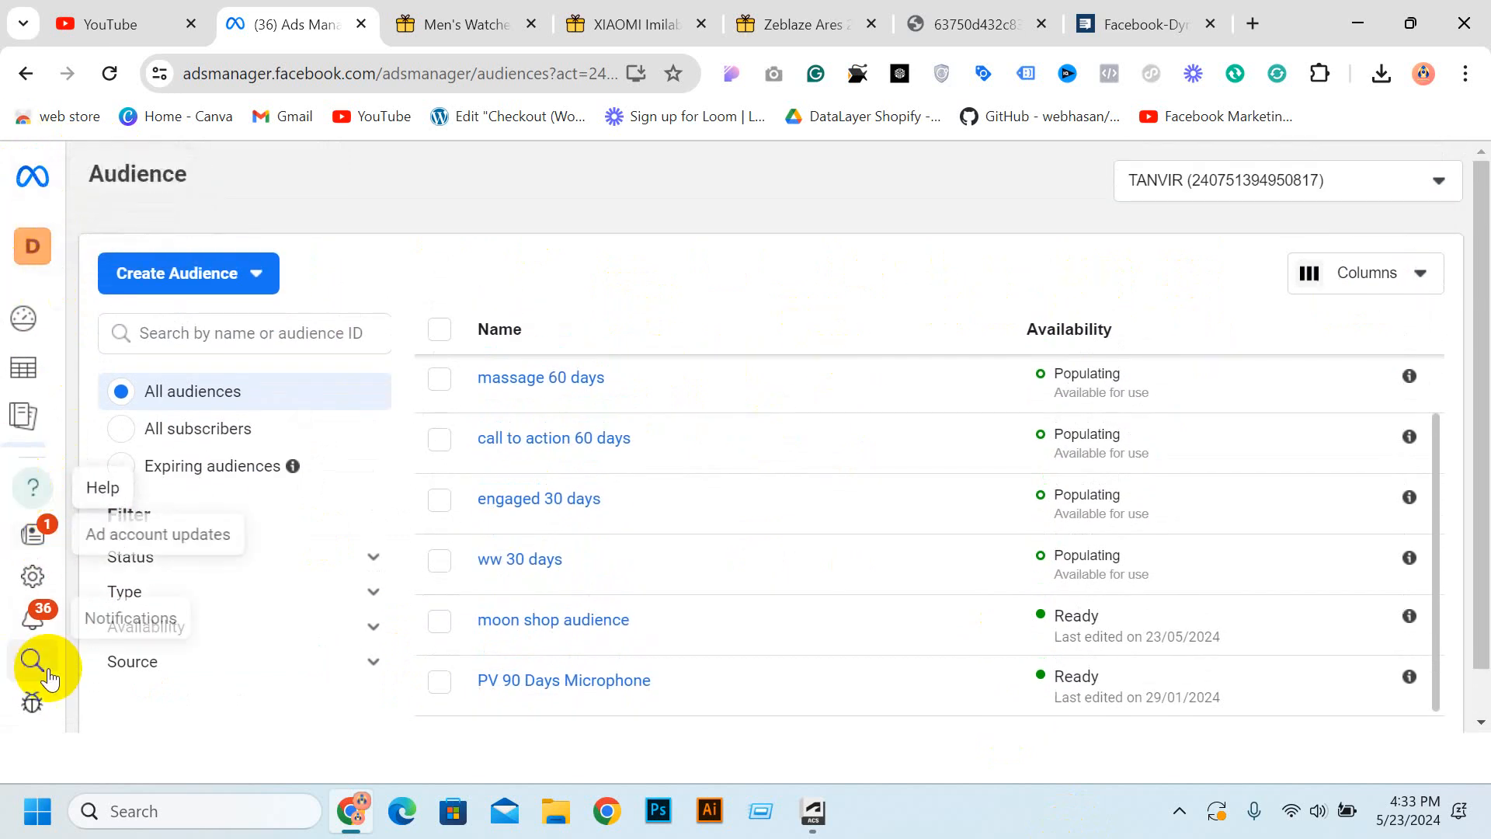
# Go from Audiences to the Ads Manager campaign list and dismiss the payment method notice.
pyautogui.moveTo(26, 423)
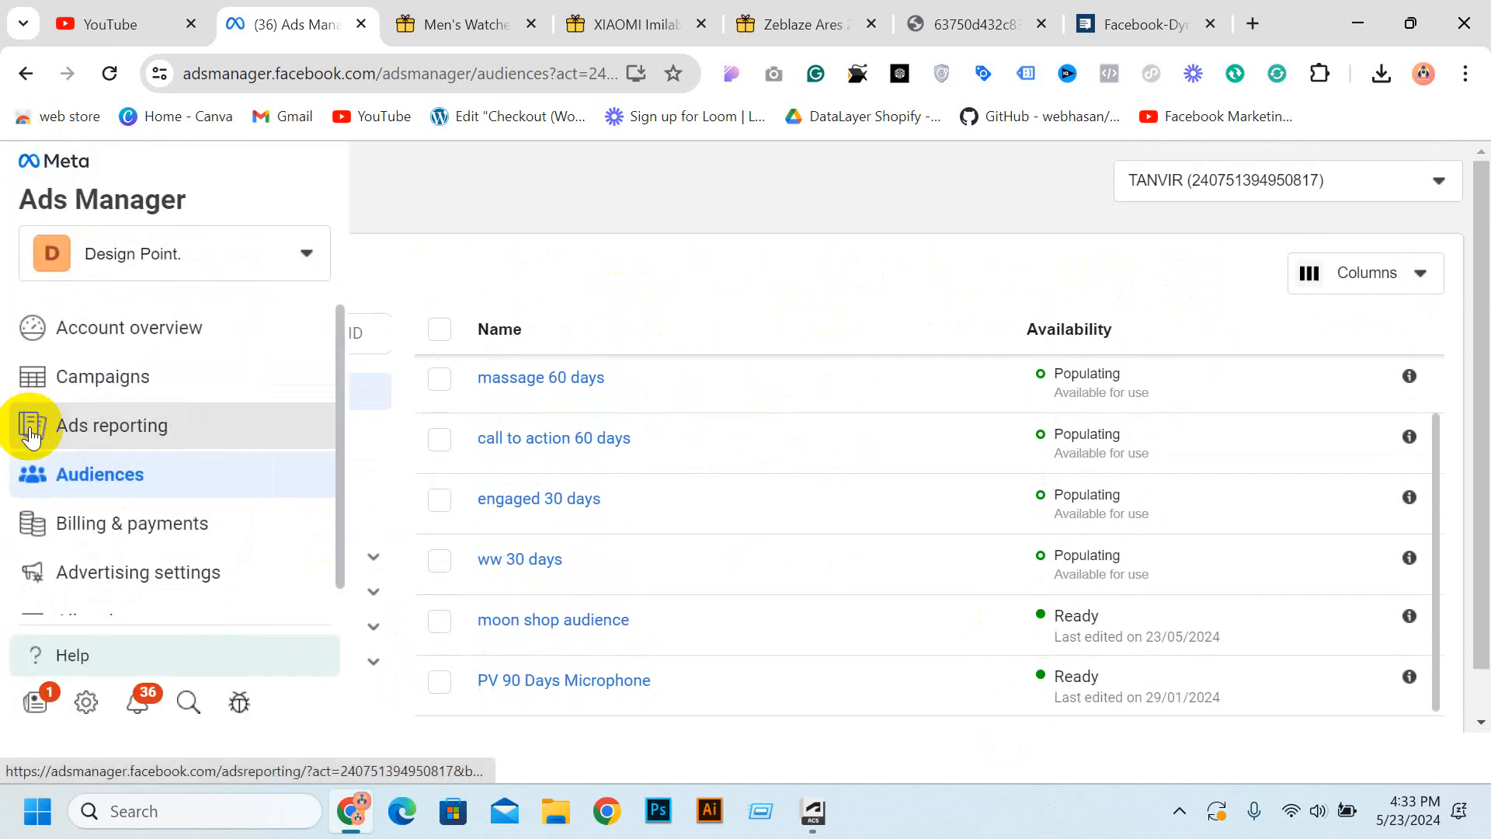
pyautogui.click(107, 588)
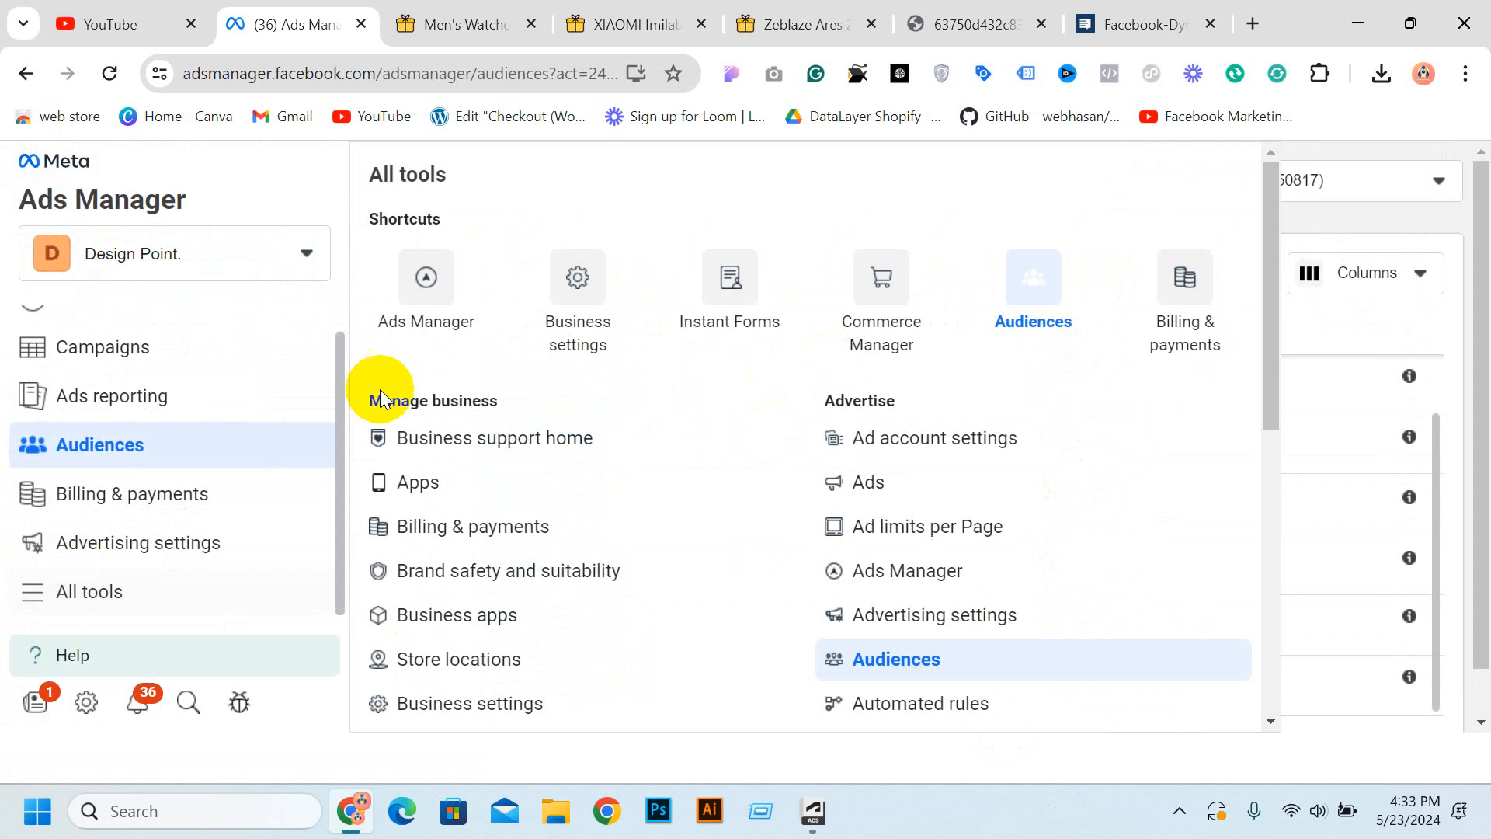
pyautogui.click(435, 300)
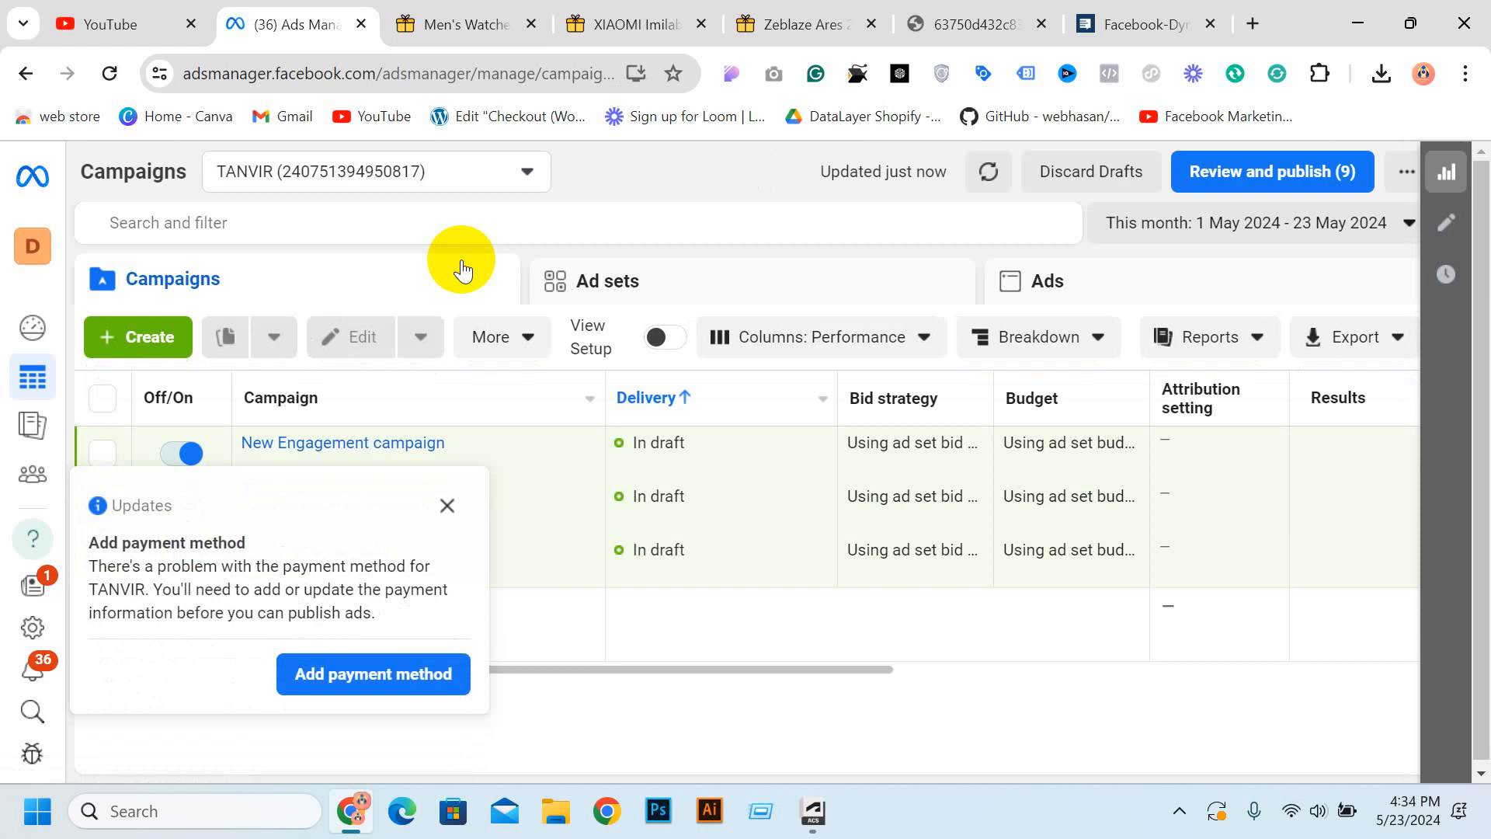
pyautogui.click(447, 505)
# Create a new auction campaign with the Traffic objective, using the manual traffic campaign setup.
pyautogui.click(177, 342)
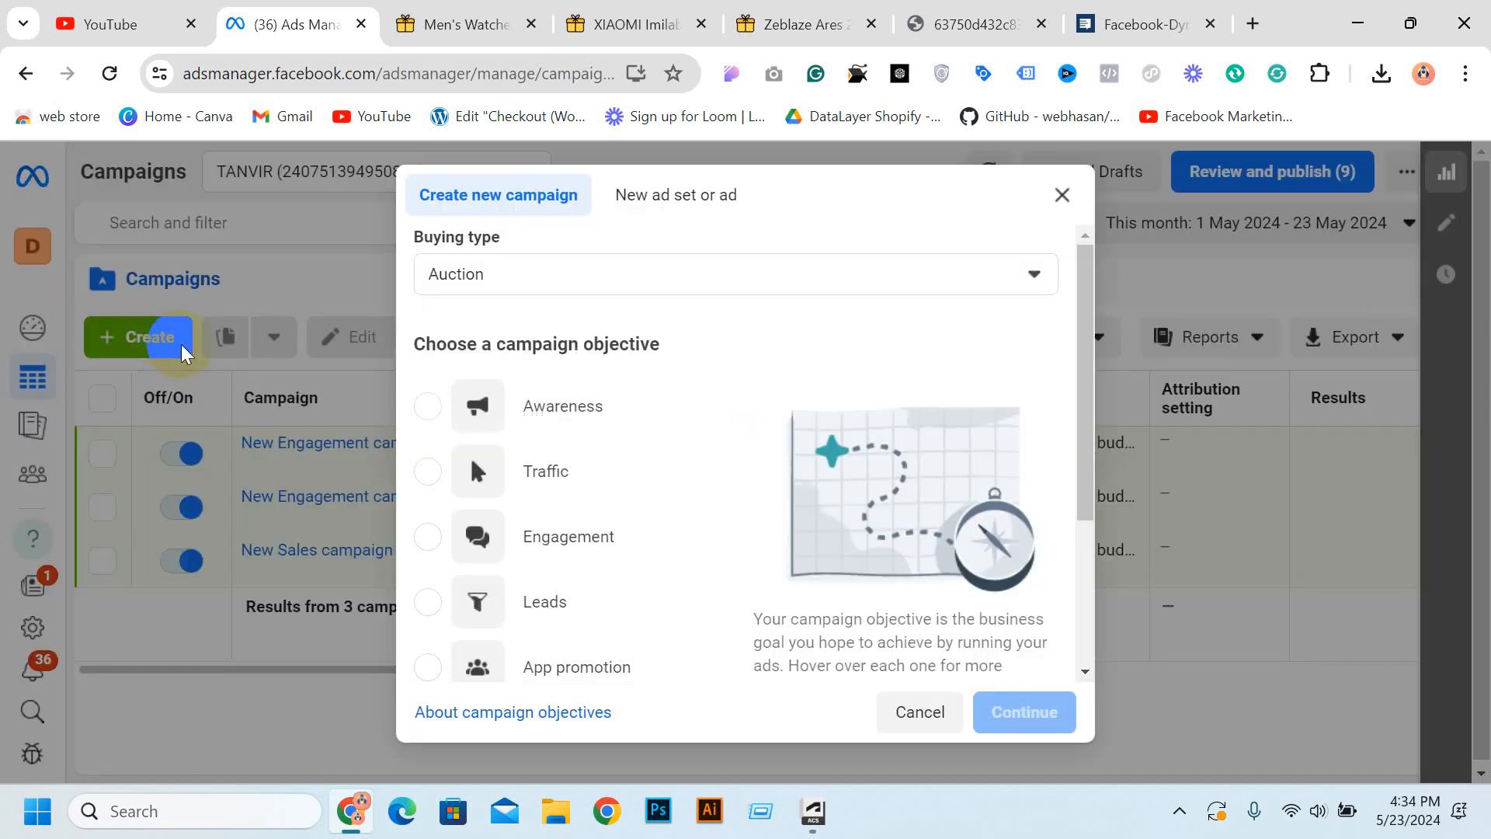
pyautogui.scroll(-3, 520, 487)
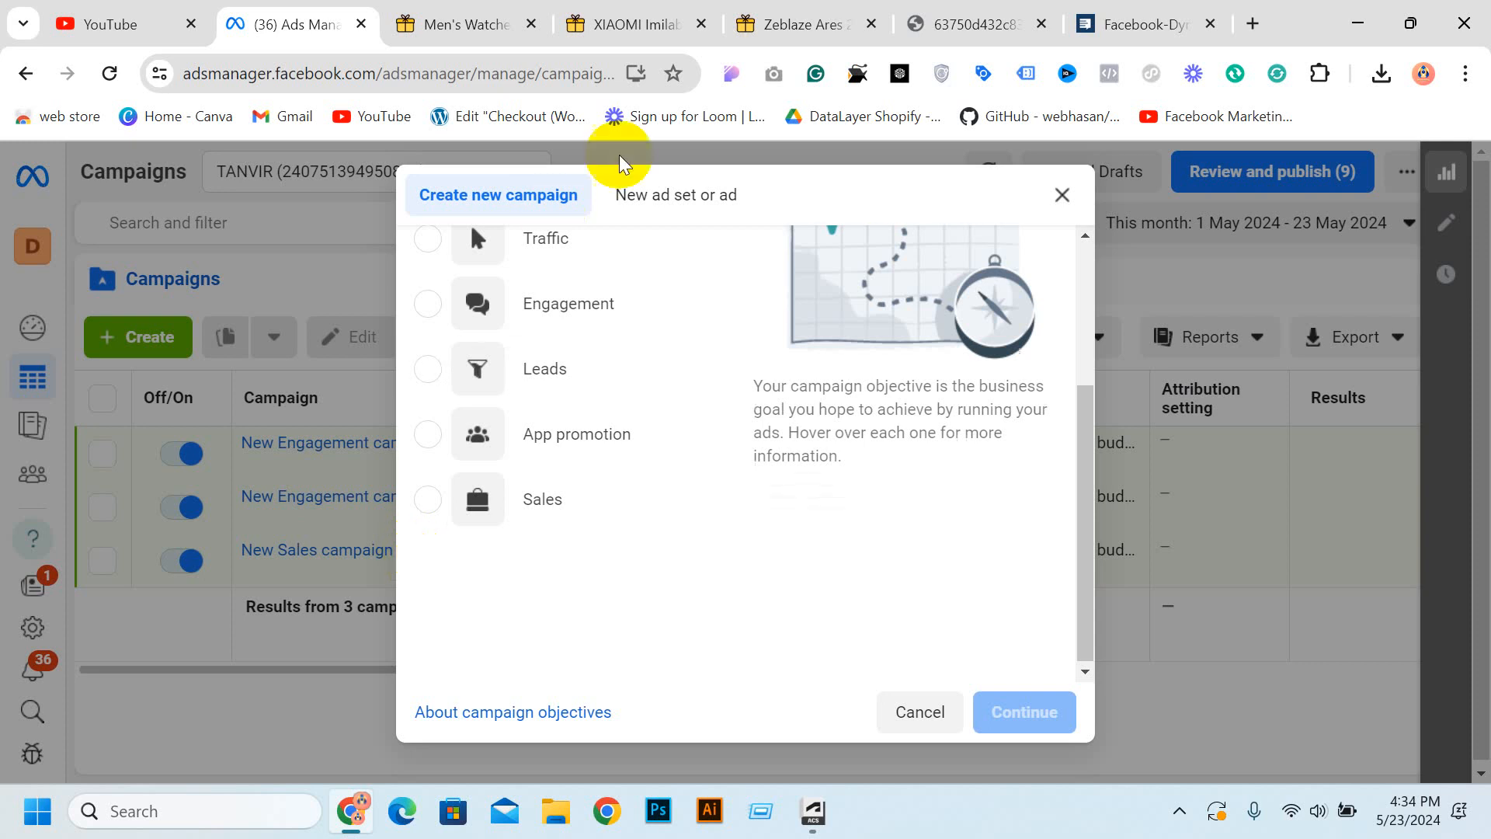
pyautogui.scroll(3, 932, 567)
pyautogui.click(1178, 813)
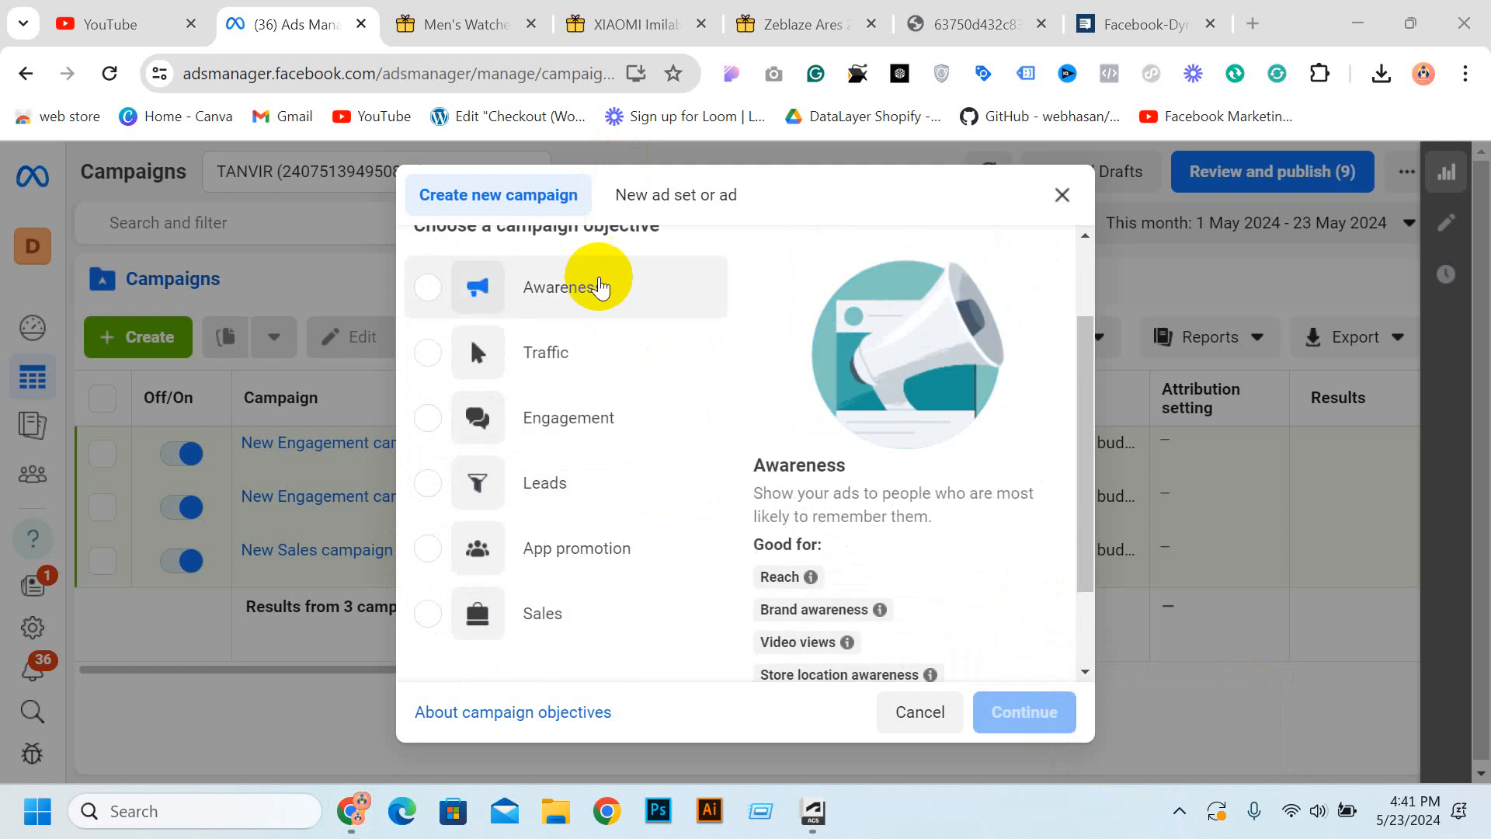
pyautogui.scroll(-2, 606, 334)
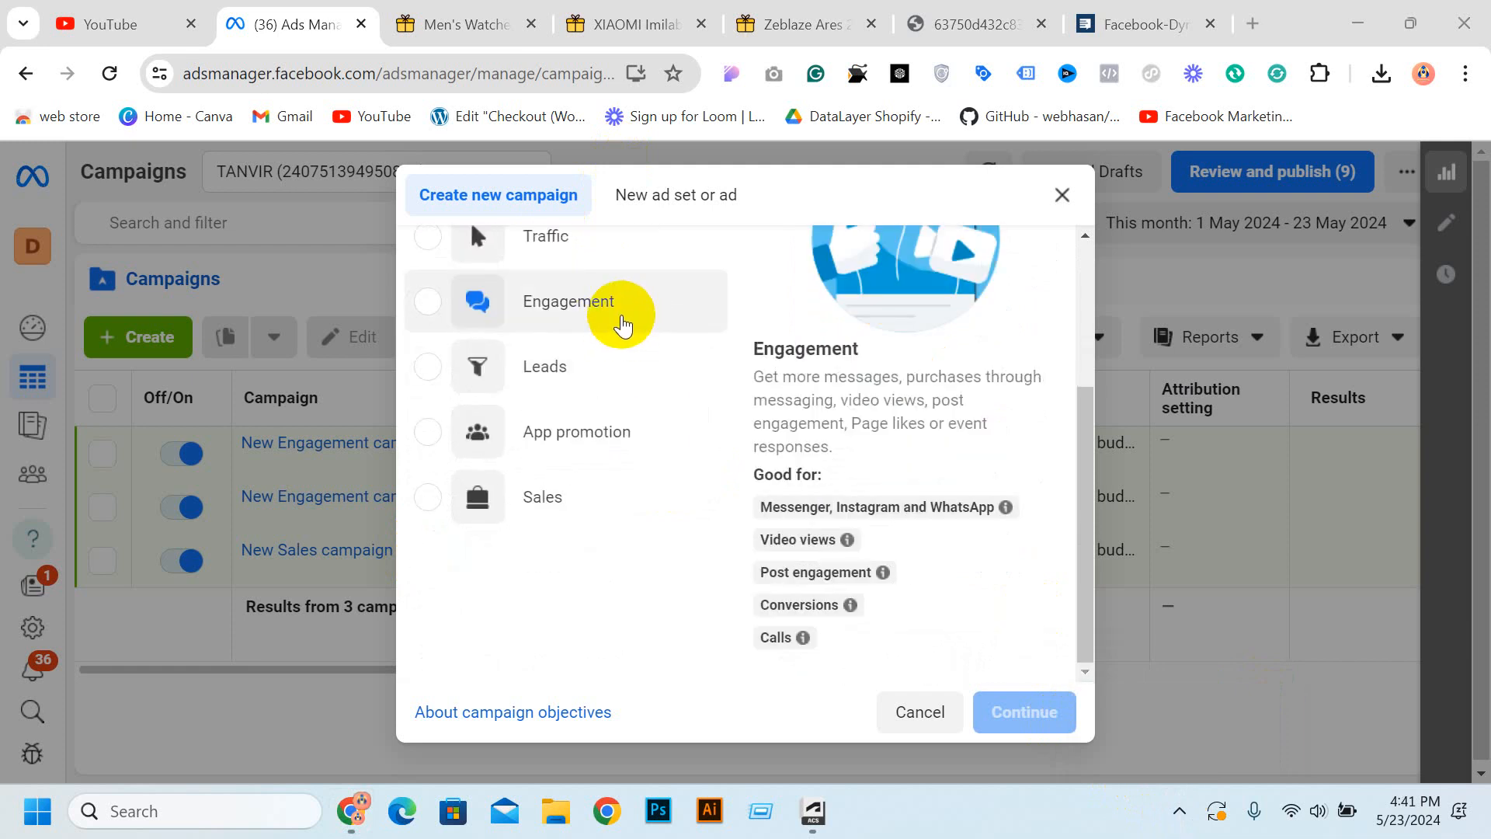
pyautogui.click(621, 323)
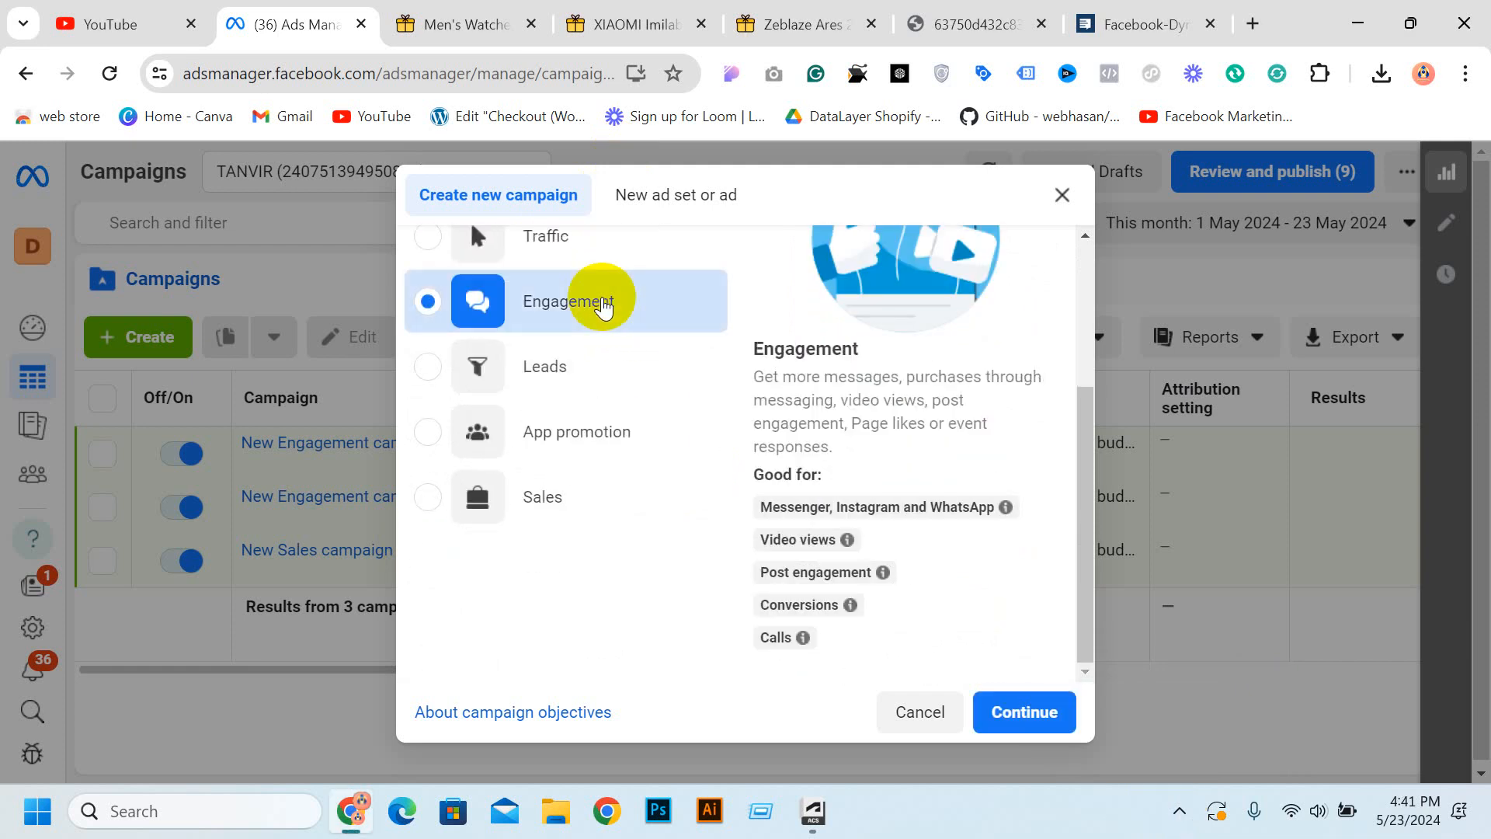
pyautogui.click(528, 242)
pyautogui.click(1010, 710)
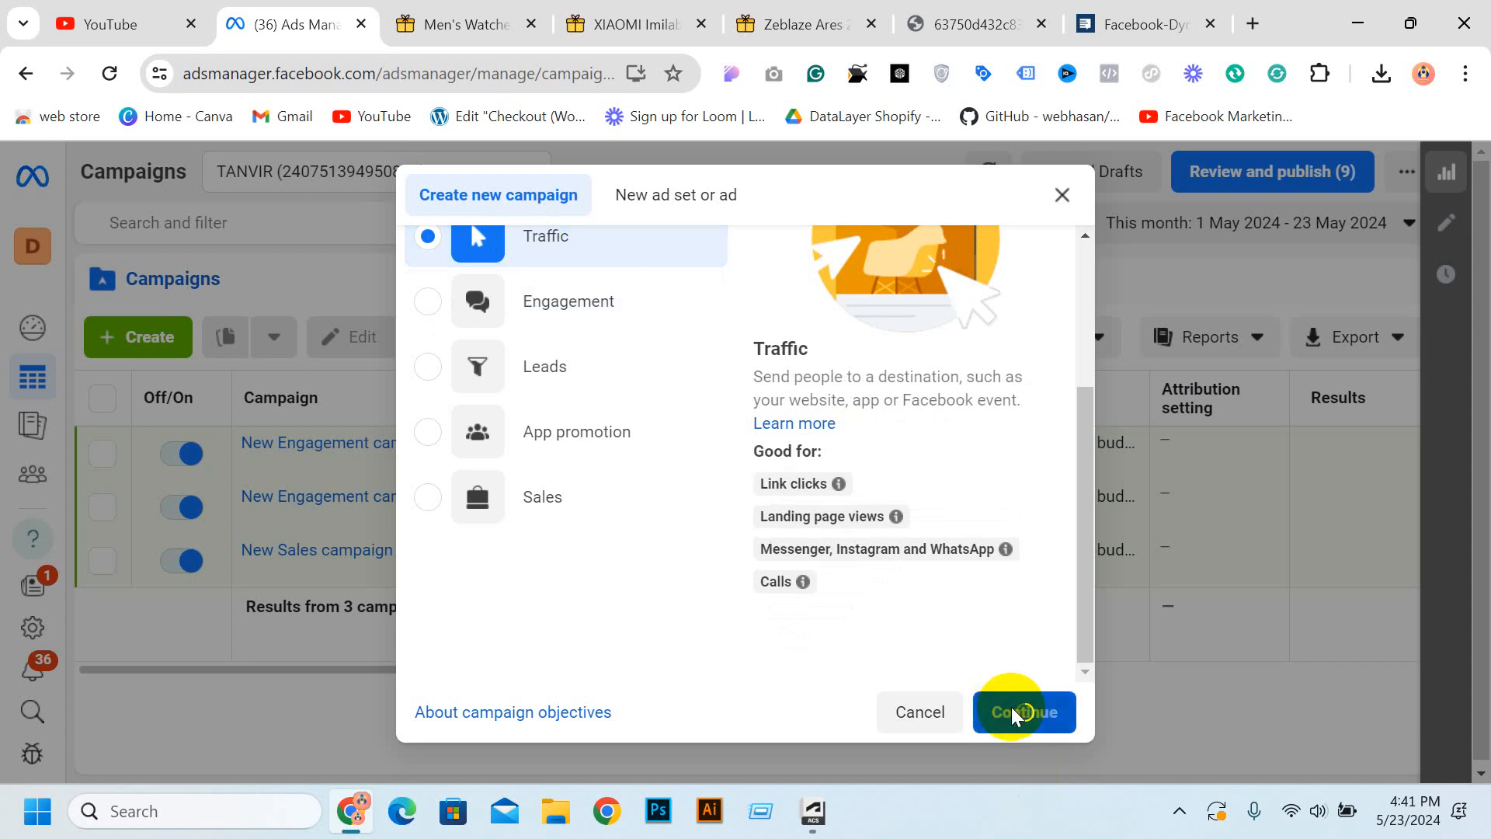
pyautogui.click(767, 628)
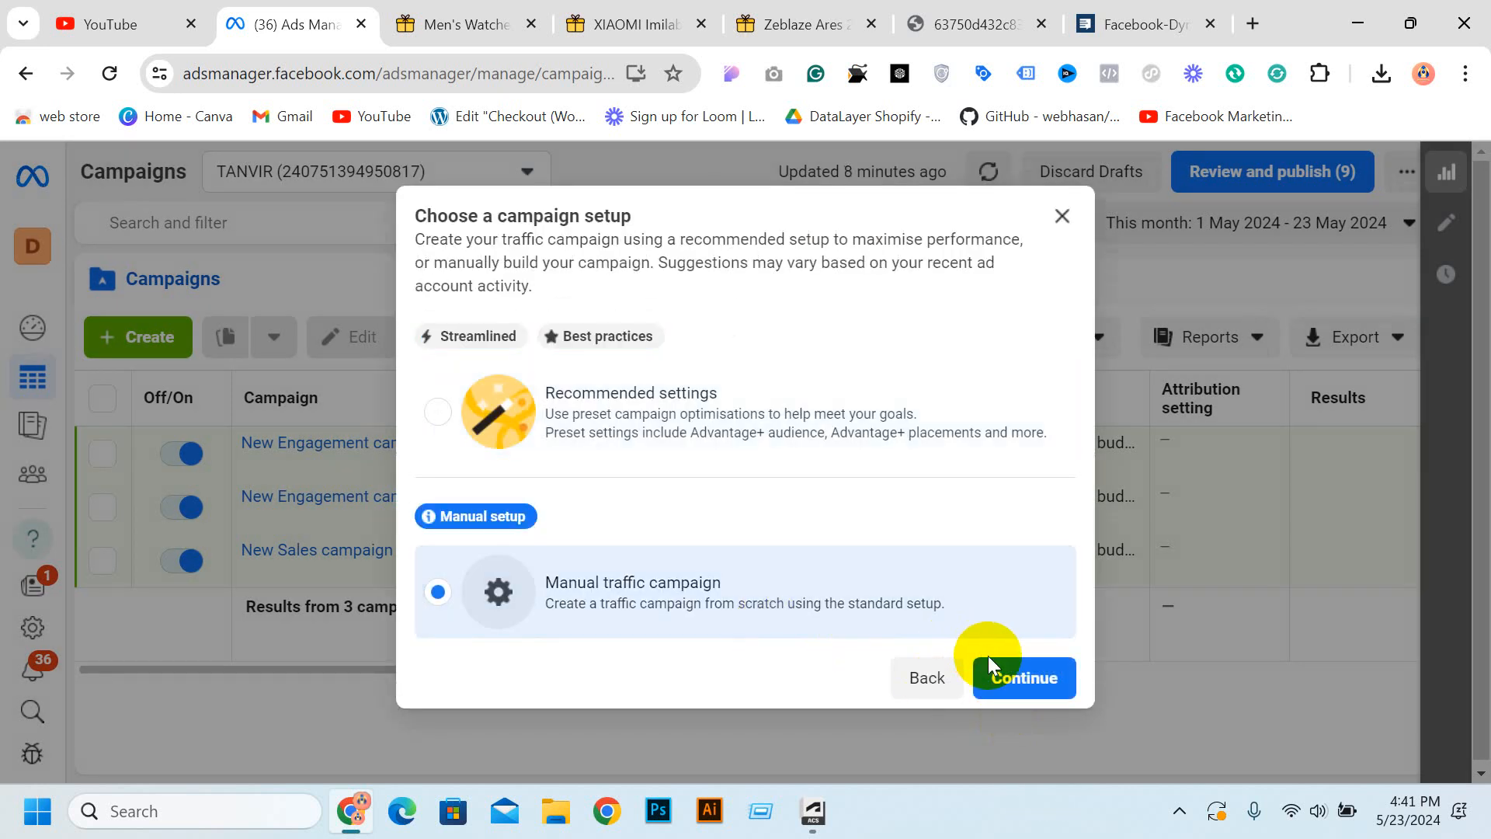
pyautogui.click(1002, 681)
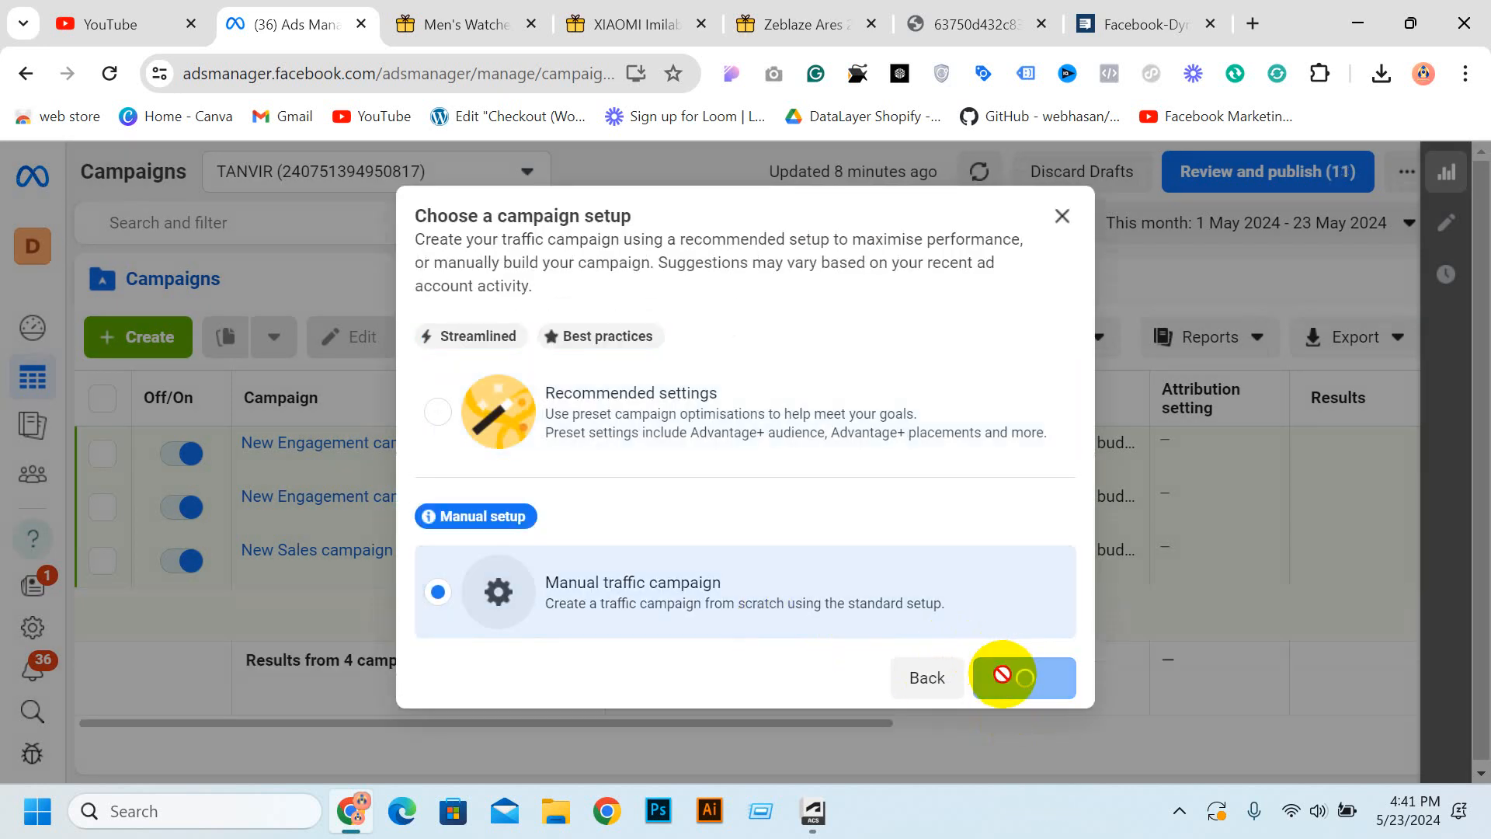
# Open the New Traffic ad set and expand the additional options of its placements section.
pyautogui.scroll(-10, 772, 356)
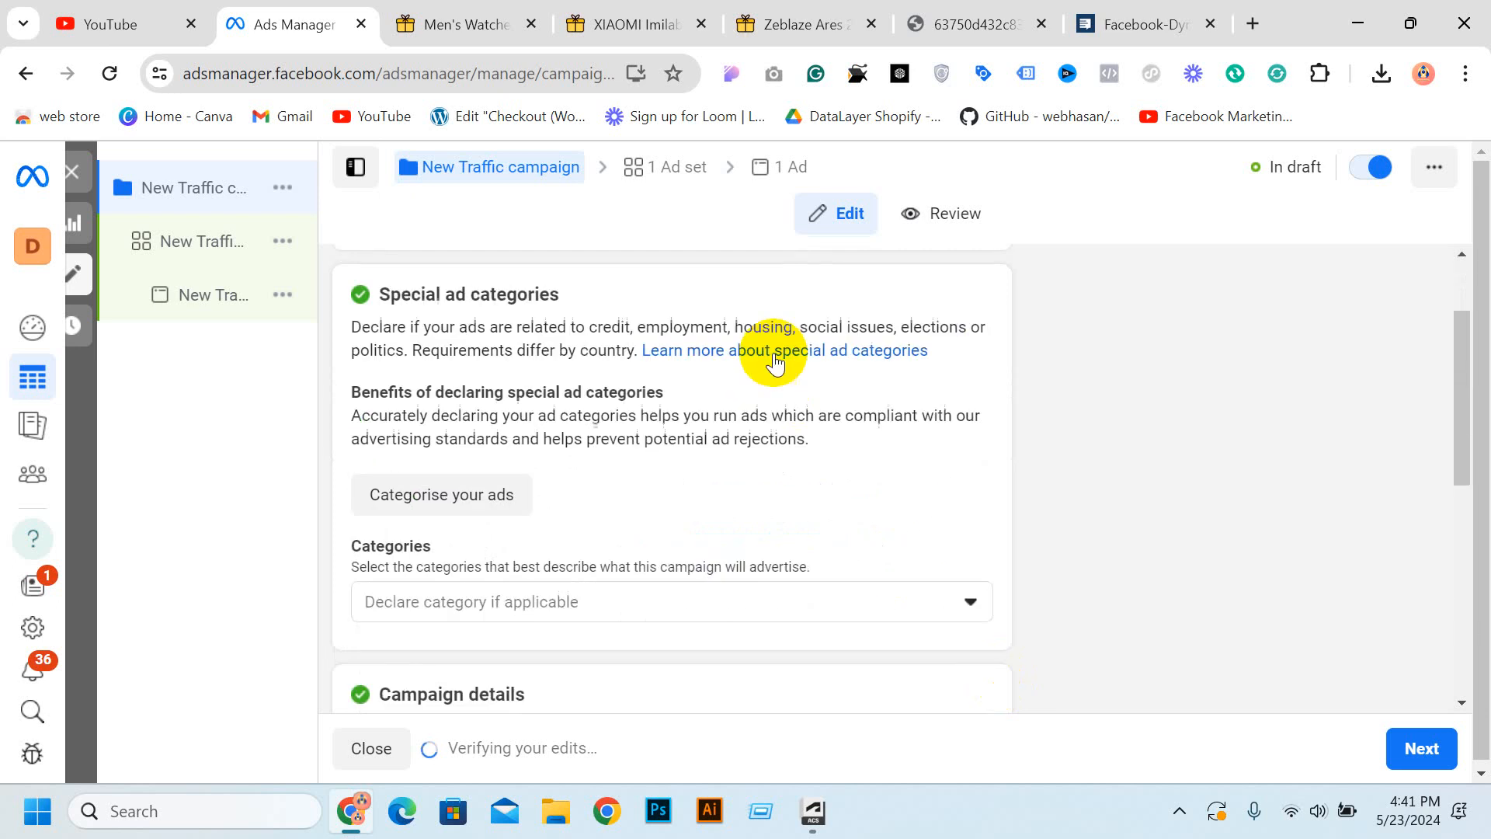
pyautogui.click(206, 237)
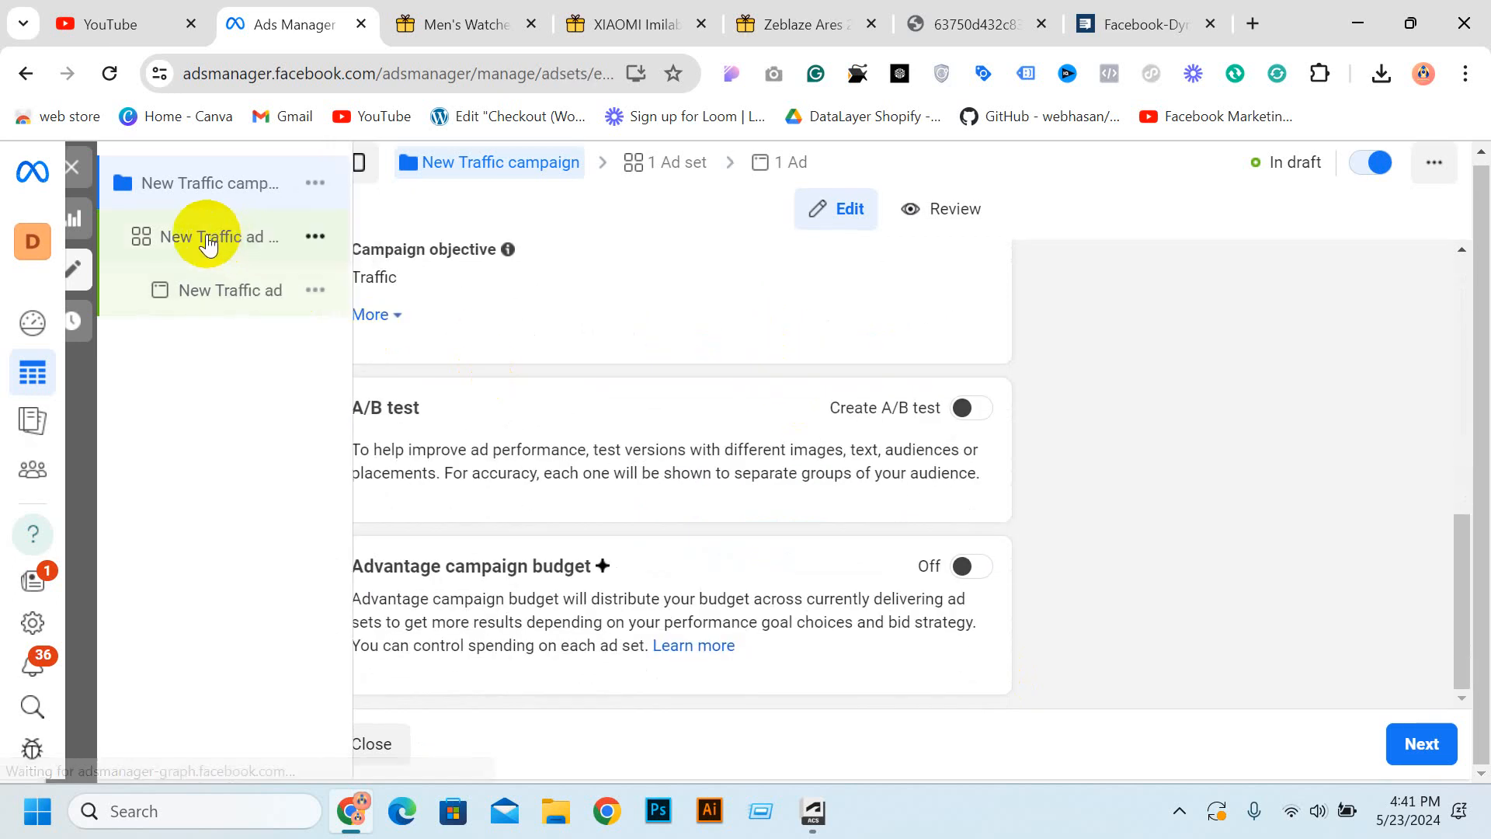
pyautogui.scroll(-3, 1042, 333)
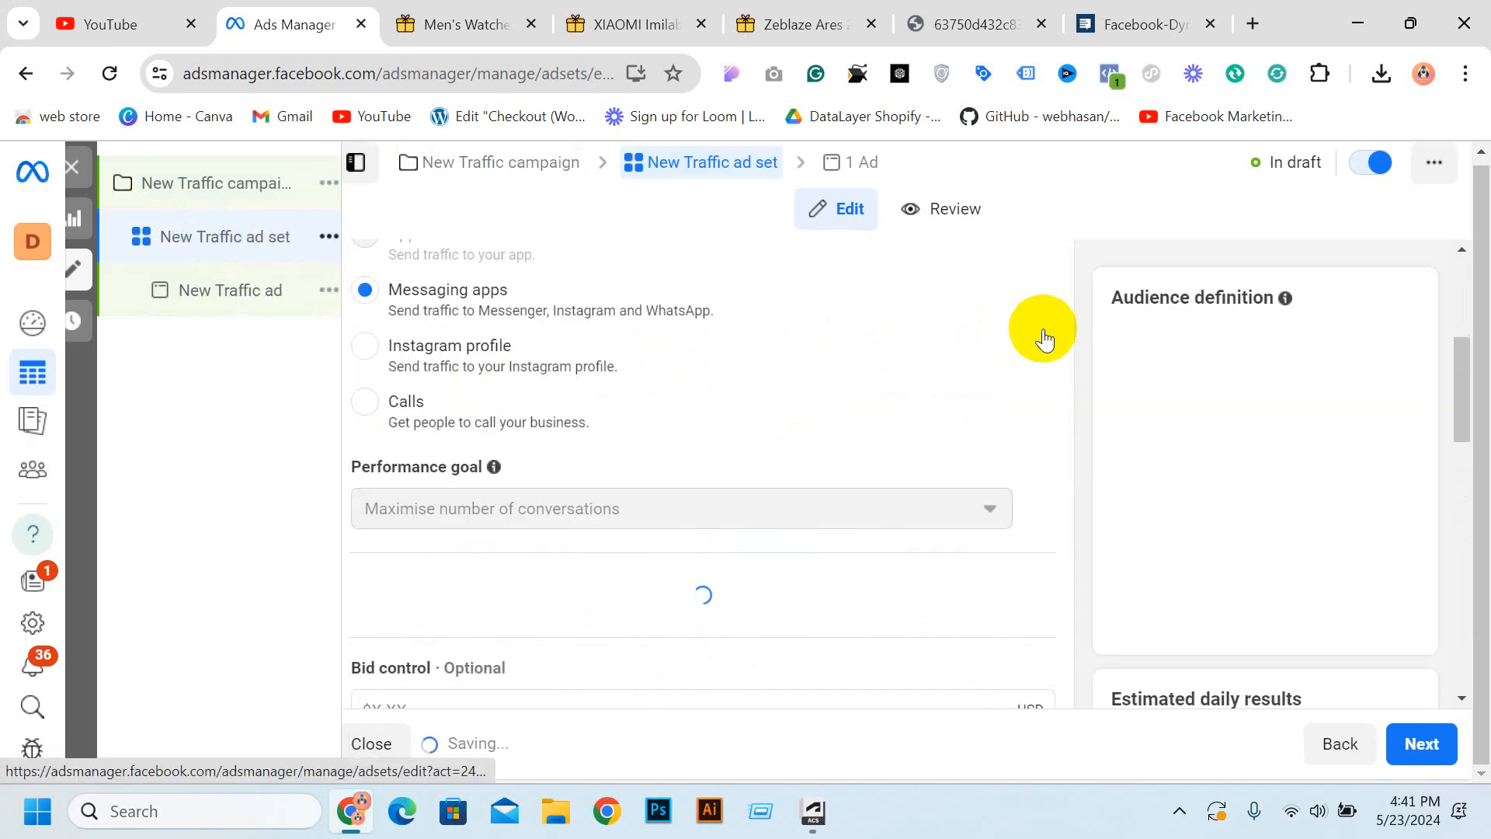
pyautogui.scroll(-10, 777, 377)
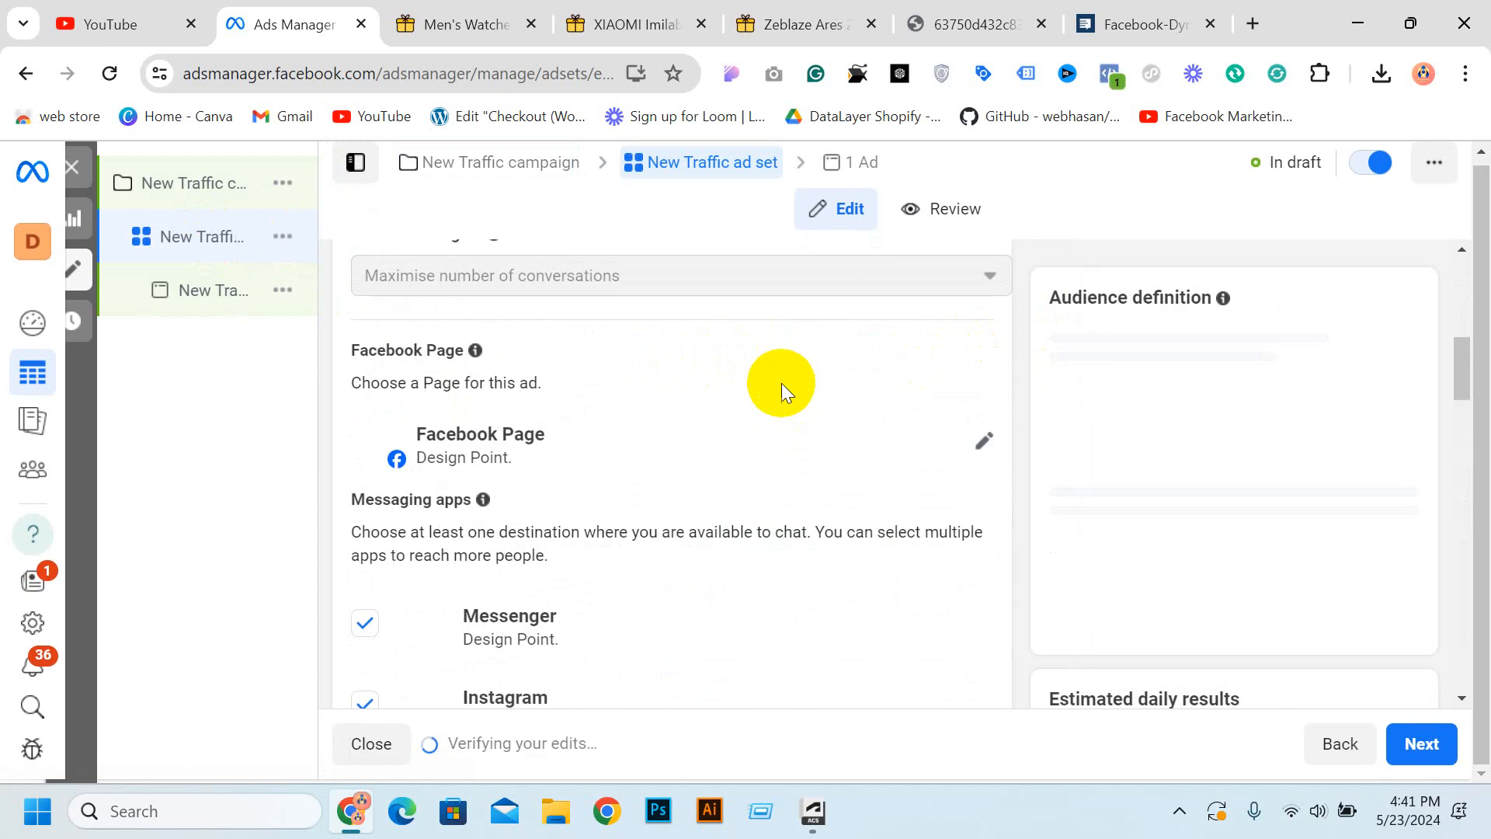
pyautogui.scroll(-10, 785, 394)
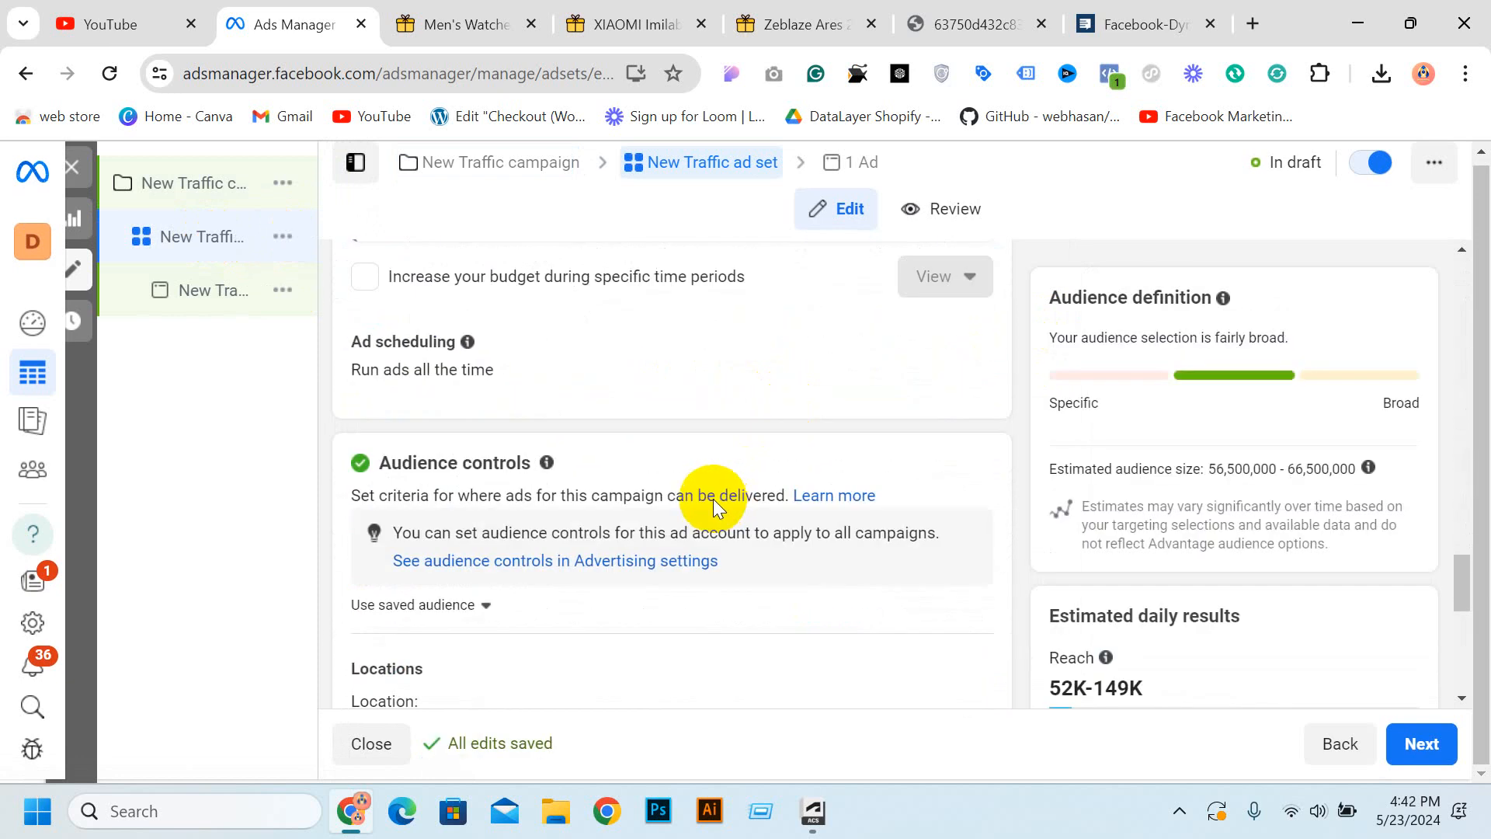
pyautogui.scroll(-5, 664, 508)
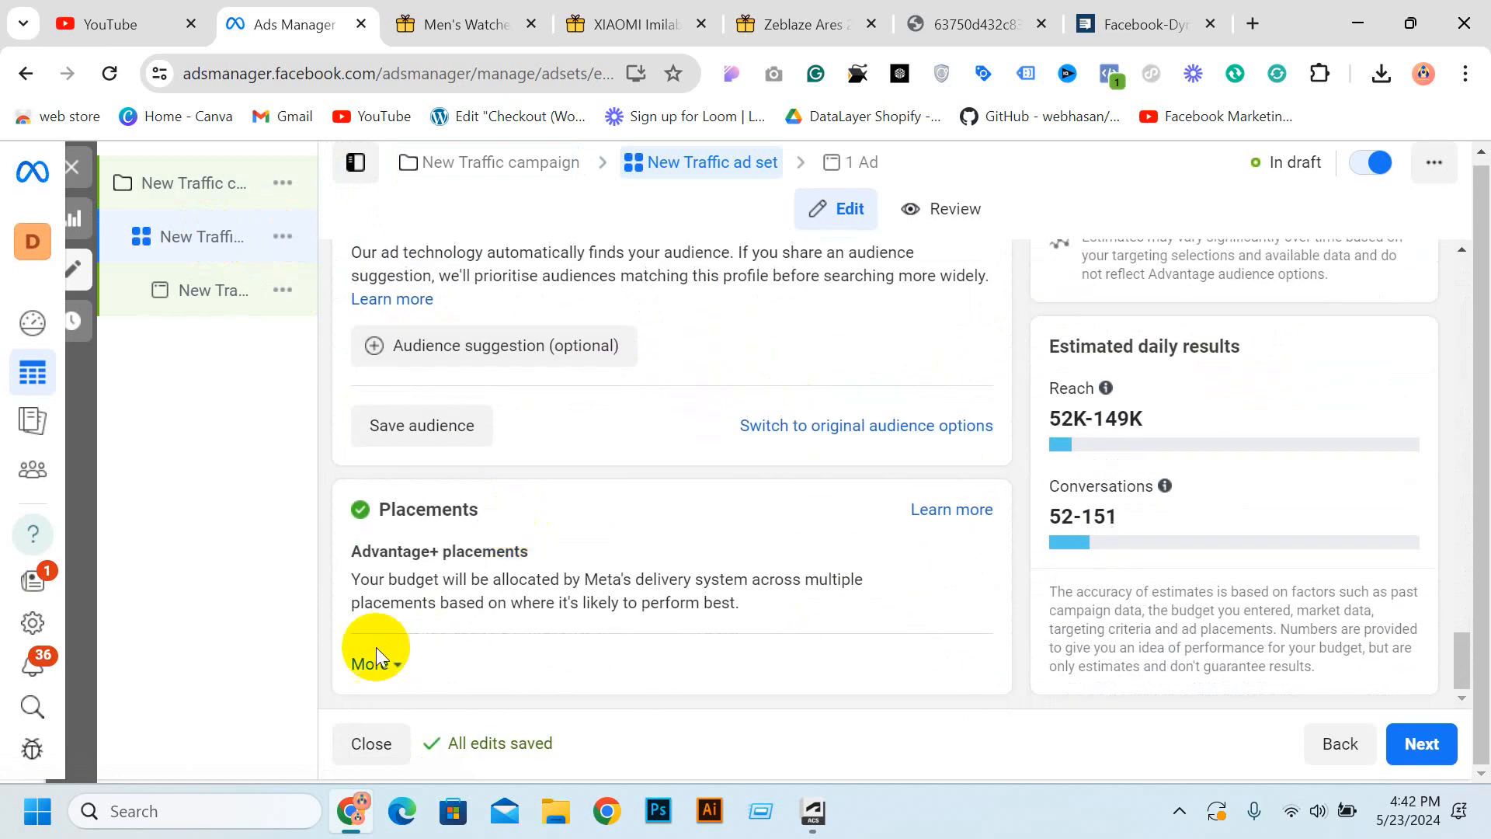
pyautogui.click(378, 658)
pyautogui.scroll(-4, 562, 607)
pyautogui.scroll(7, 664, 455)
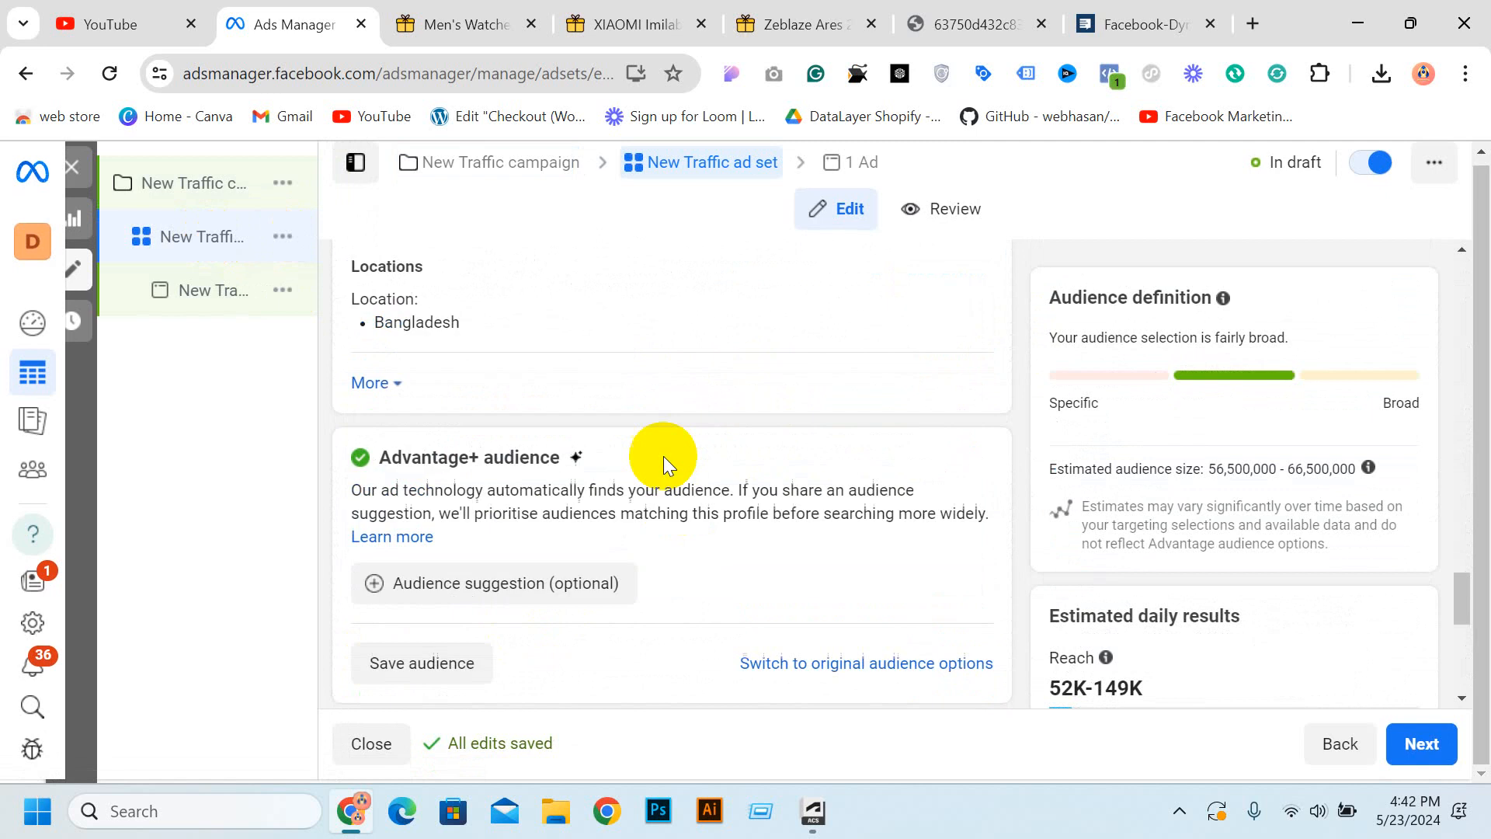
# Review the schedule and audience controls, open the account's audience controls in Advertising settings, and return to the ad set.
pyautogui.scroll(8, 664, 455)
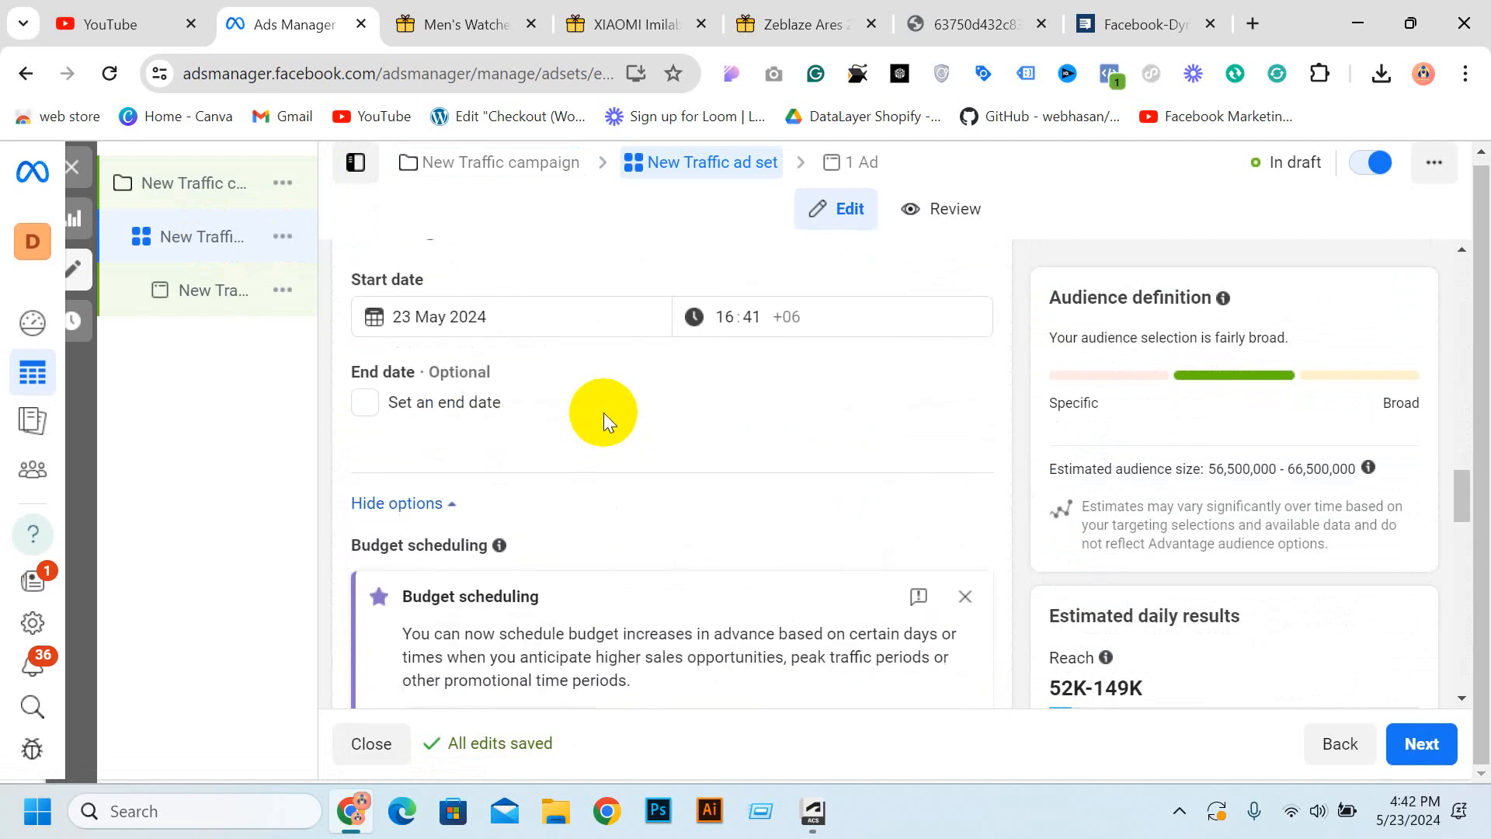
pyautogui.scroll(5, 604, 410)
pyautogui.scroll(-10, 635, 407)
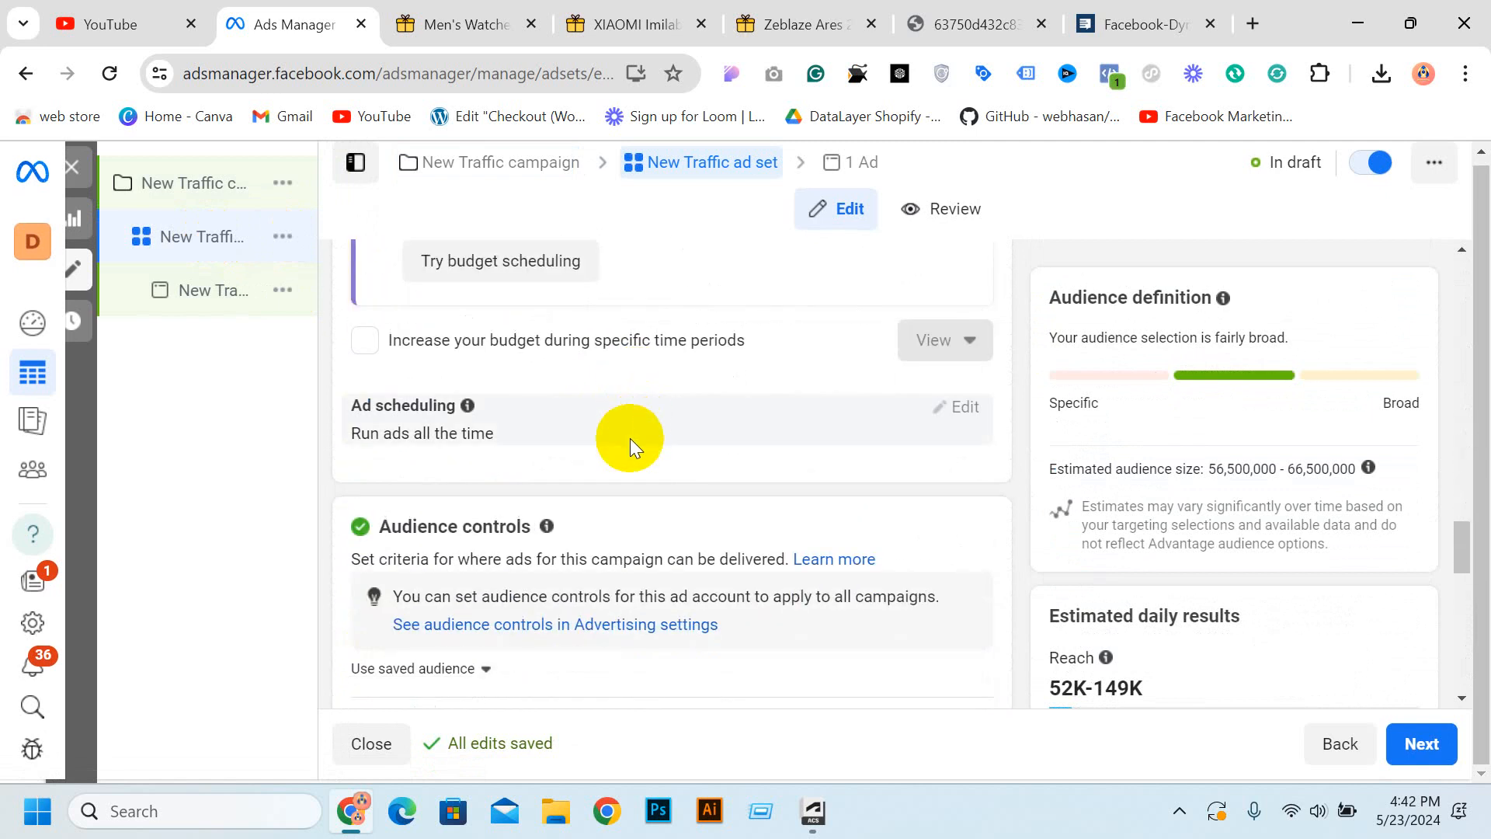
pyautogui.scroll(-3, 606, 455)
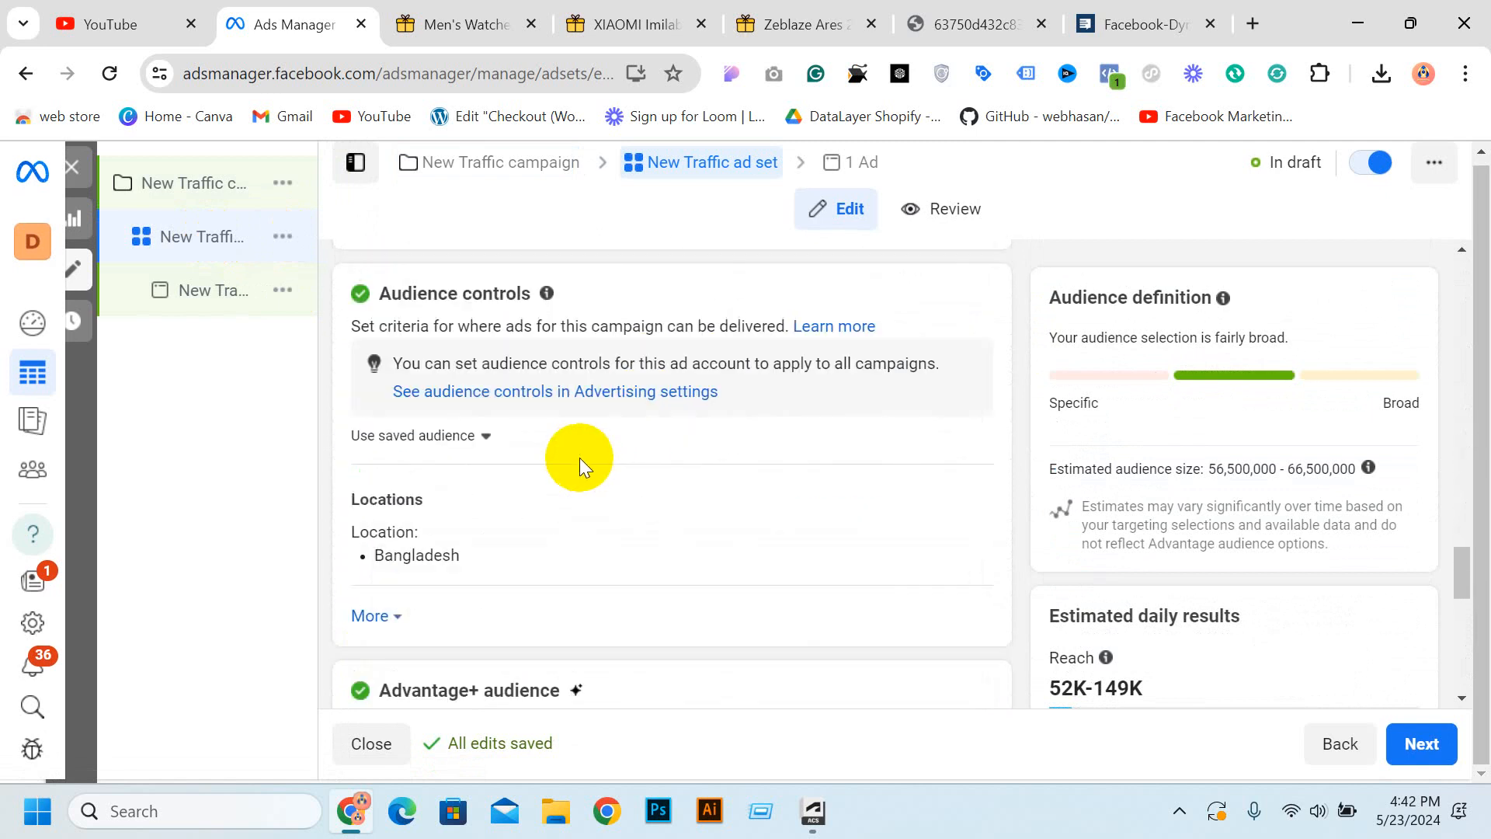
pyautogui.click(573, 390)
pyautogui.click(287, 19)
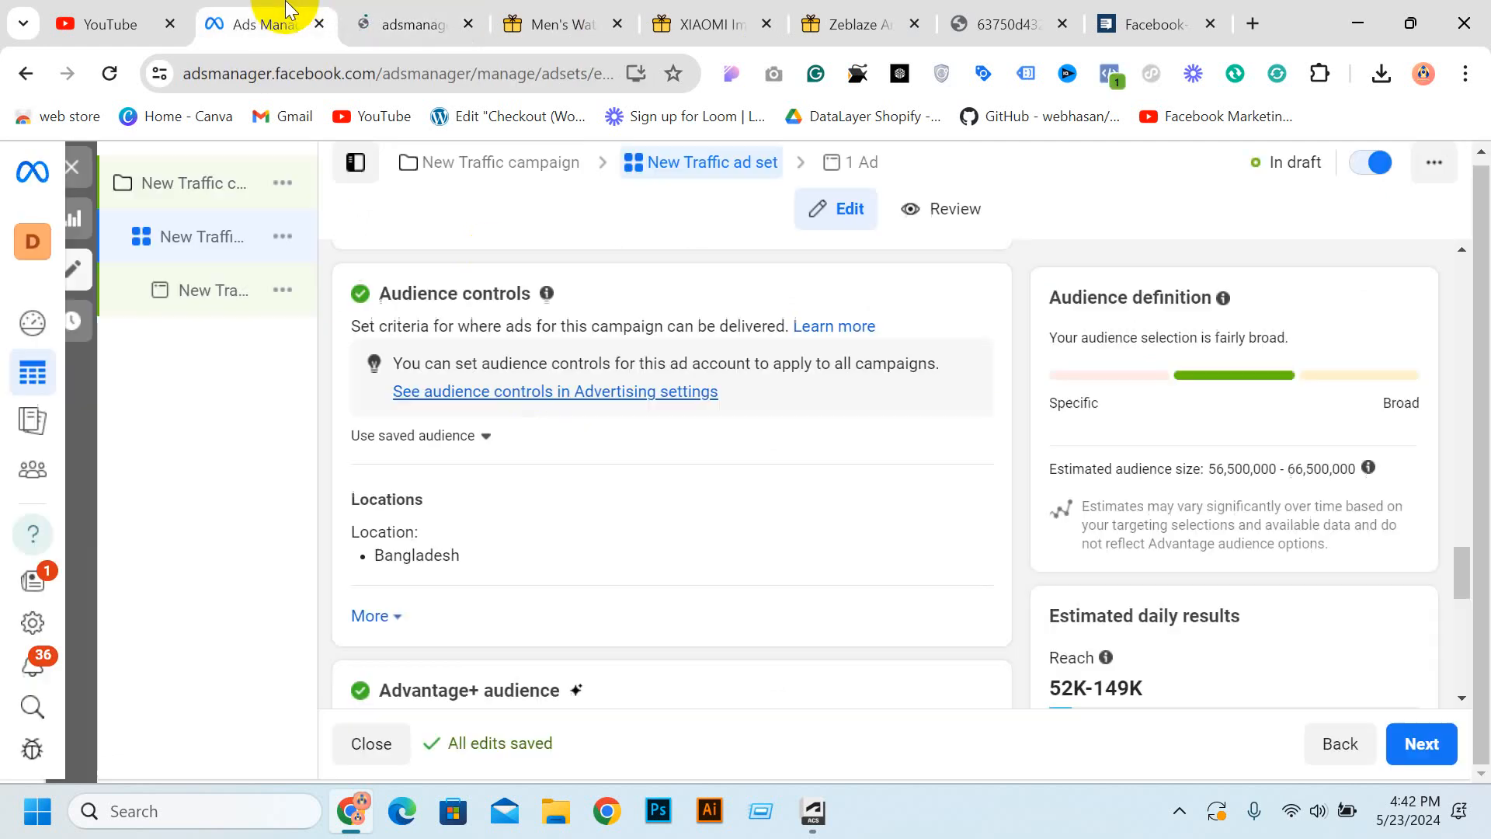
# Expand the ad set's additional audience controls and the optional audience suggestion under Advantage+ audience.
pyautogui.scroll(-3, 466, 388)
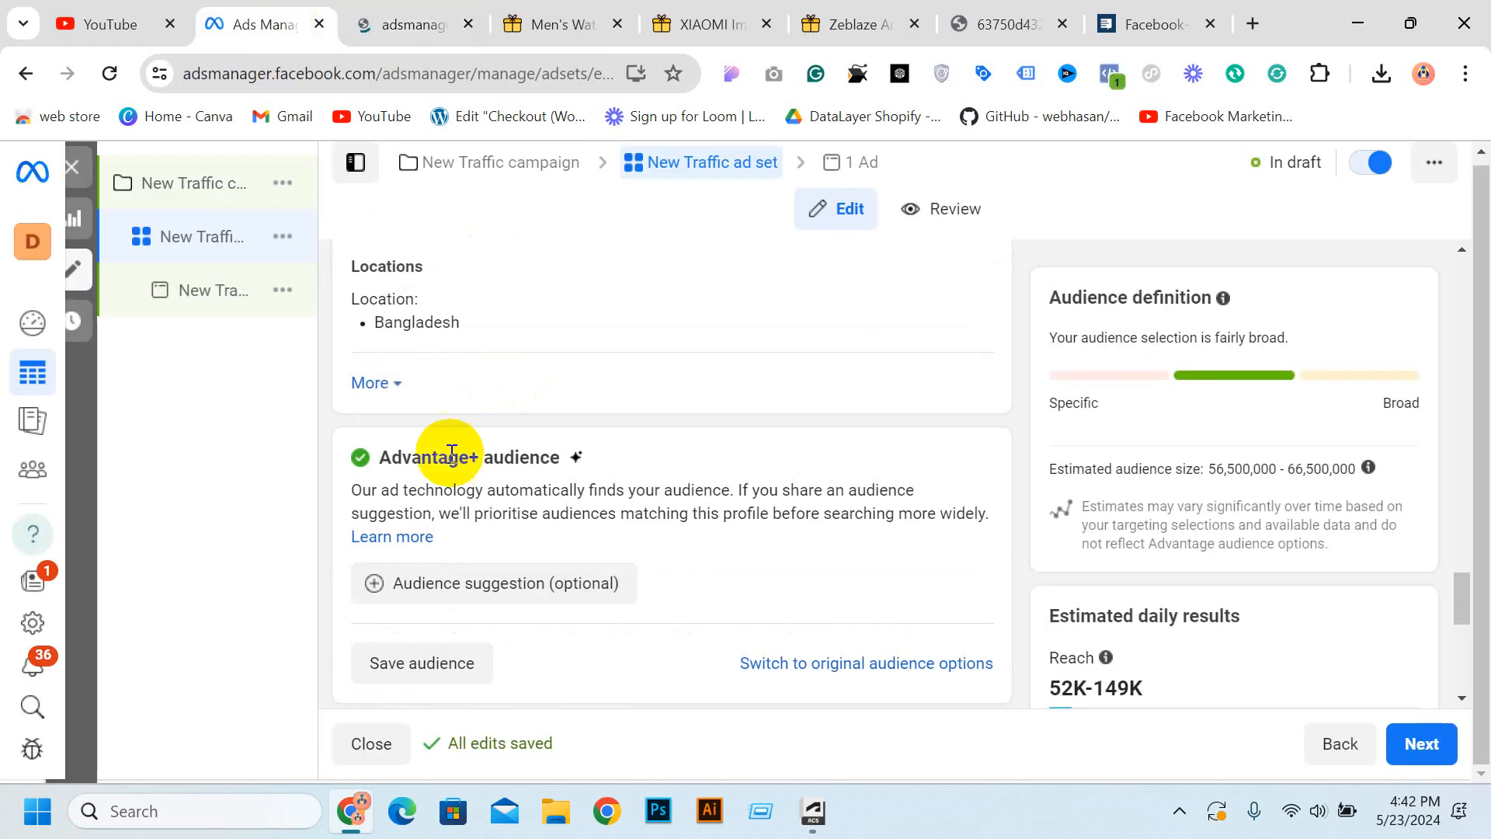
pyautogui.click(378, 383)
pyautogui.scroll(-3, 598, 435)
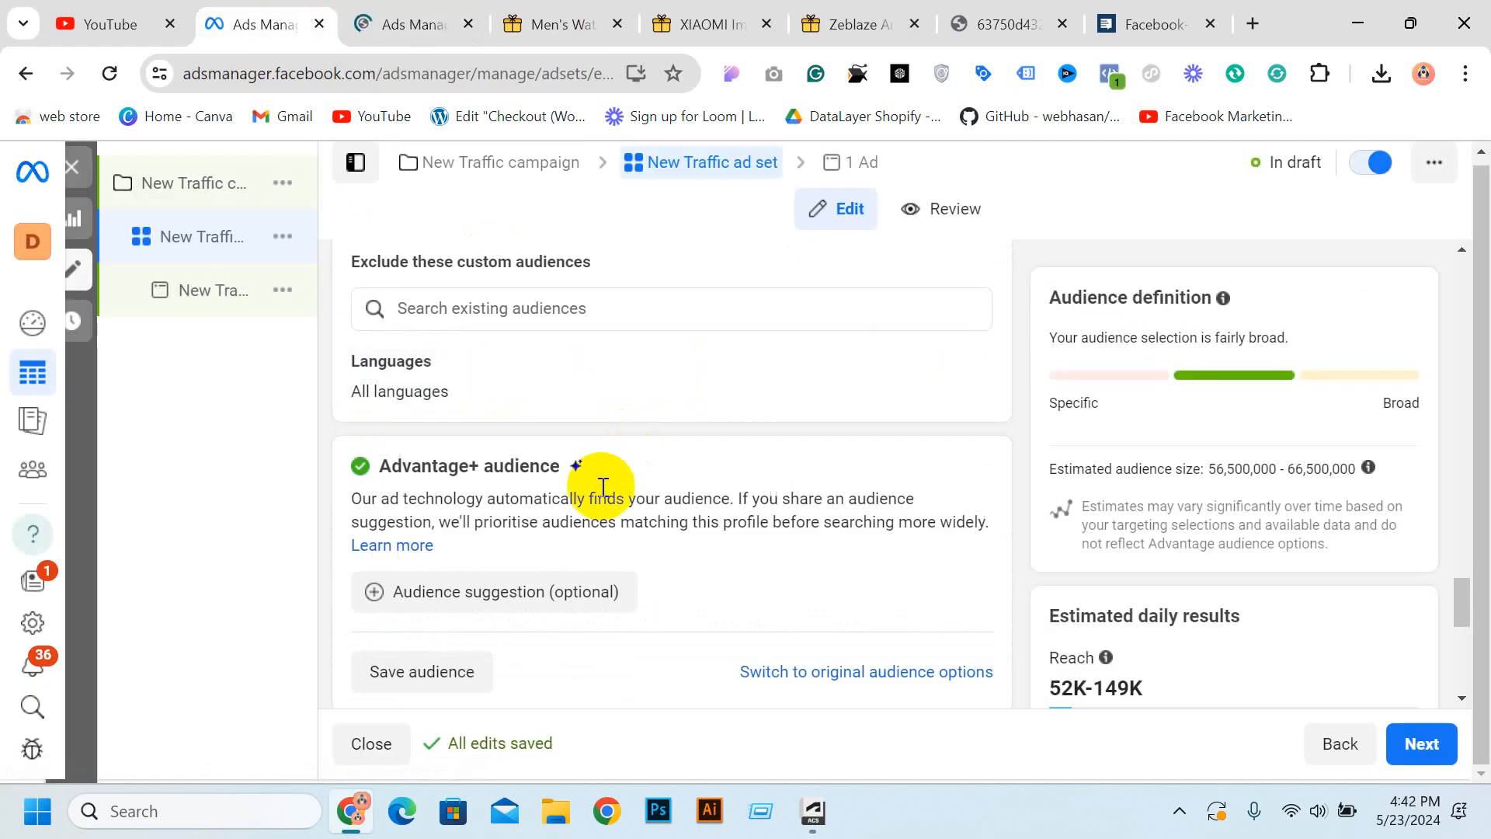
pyautogui.click(516, 592)
pyautogui.scroll(-3, 544, 583)
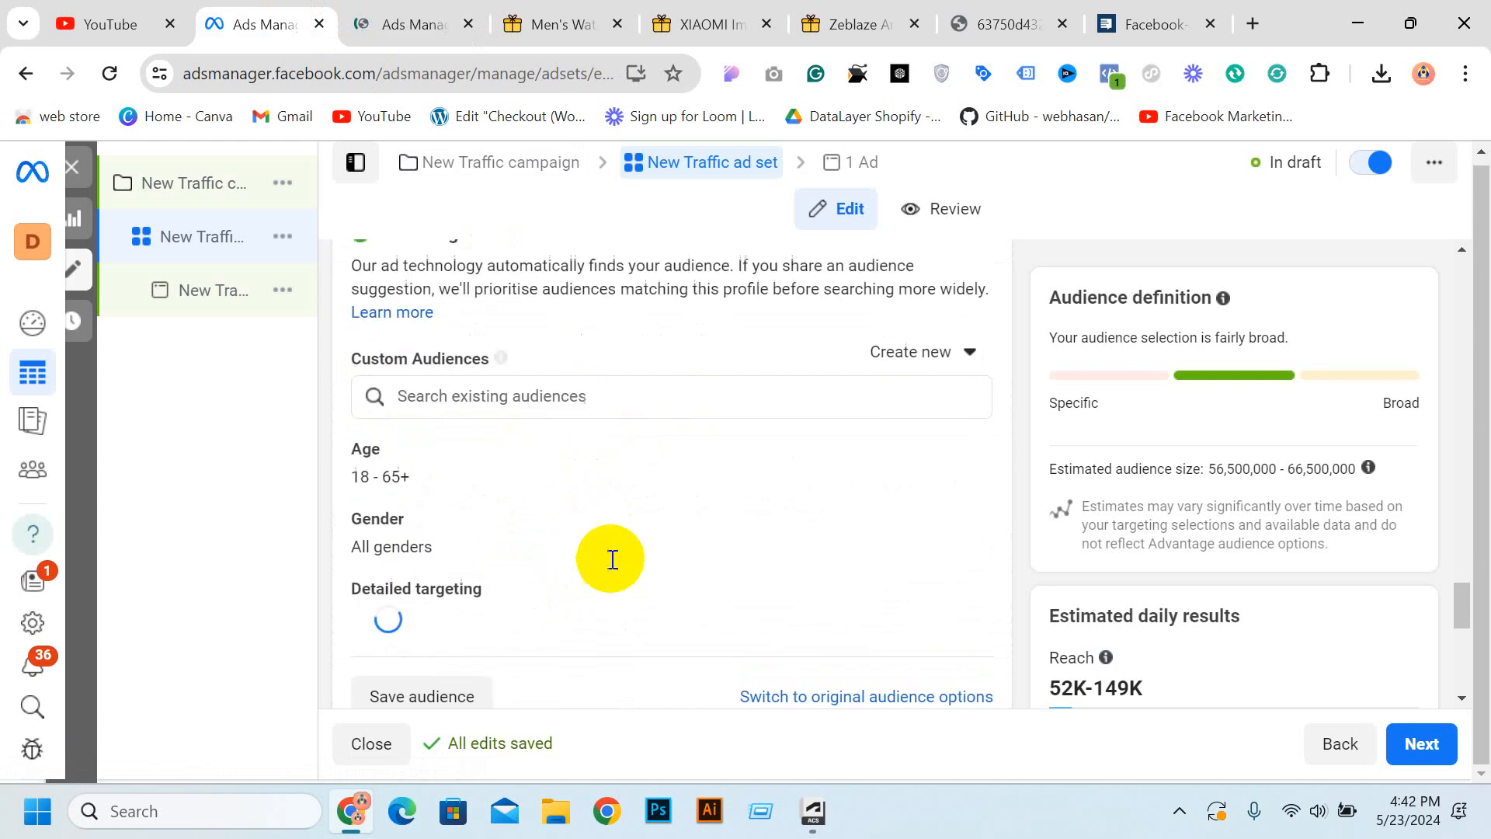
# Add the custom audiences vv 90 days, call to action 60 days, engaged 30 days and massage 60 days to the audience suggestion.
pyautogui.click(513, 389)
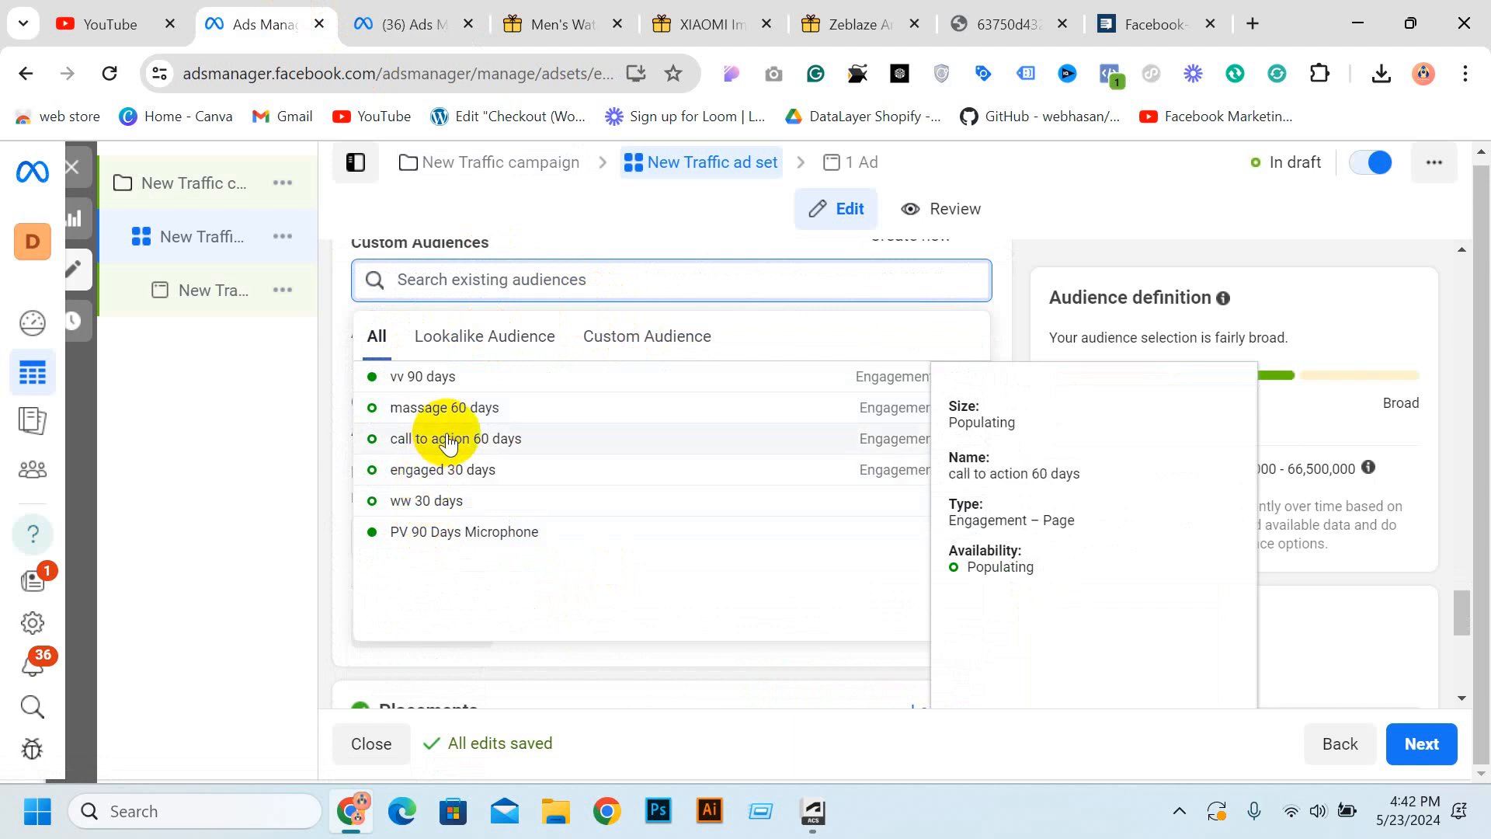
pyautogui.click(459, 381)
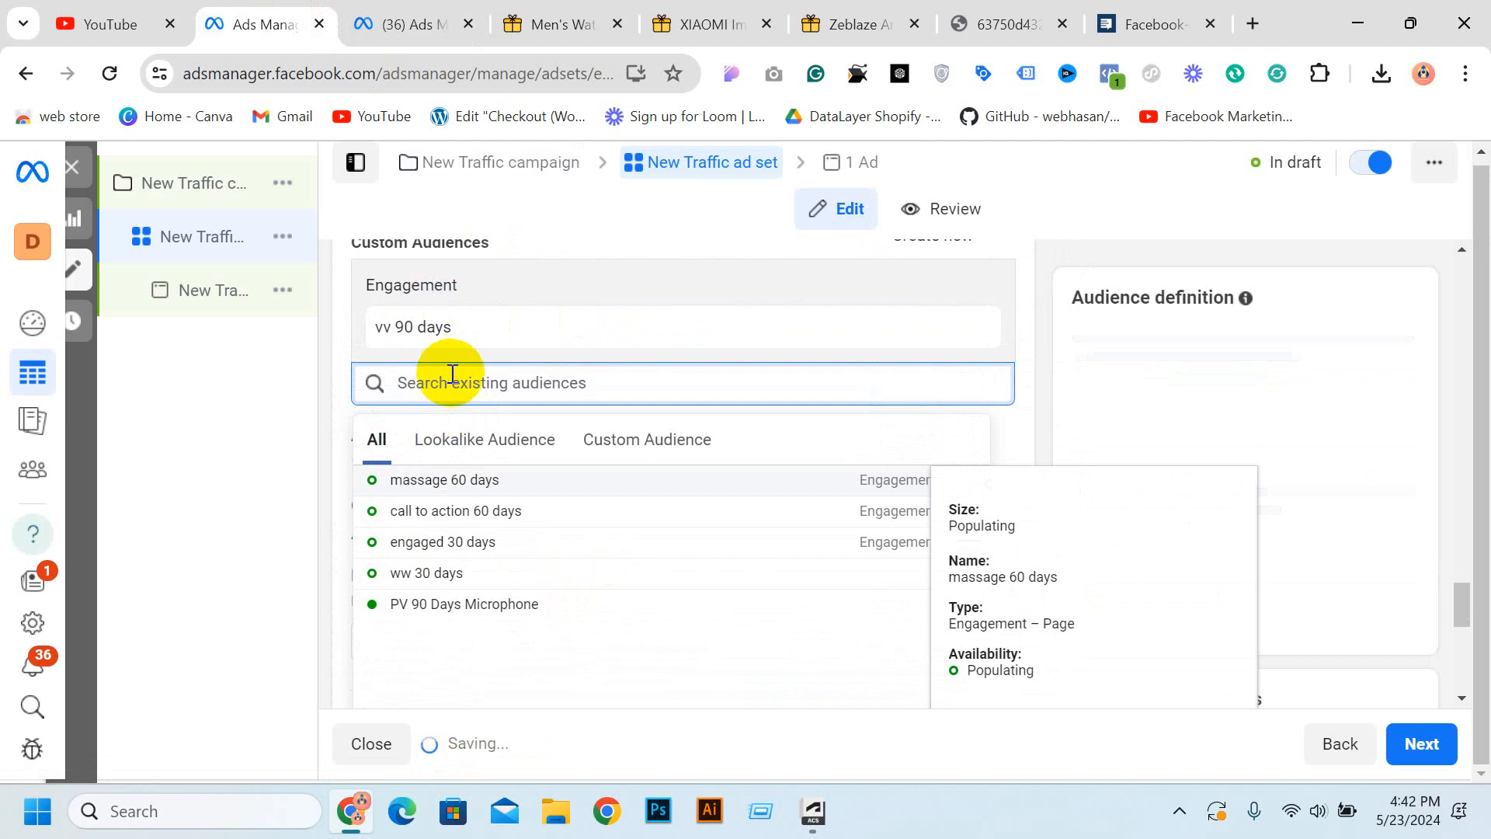
pyautogui.click(440, 513)
pyautogui.click(470, 440)
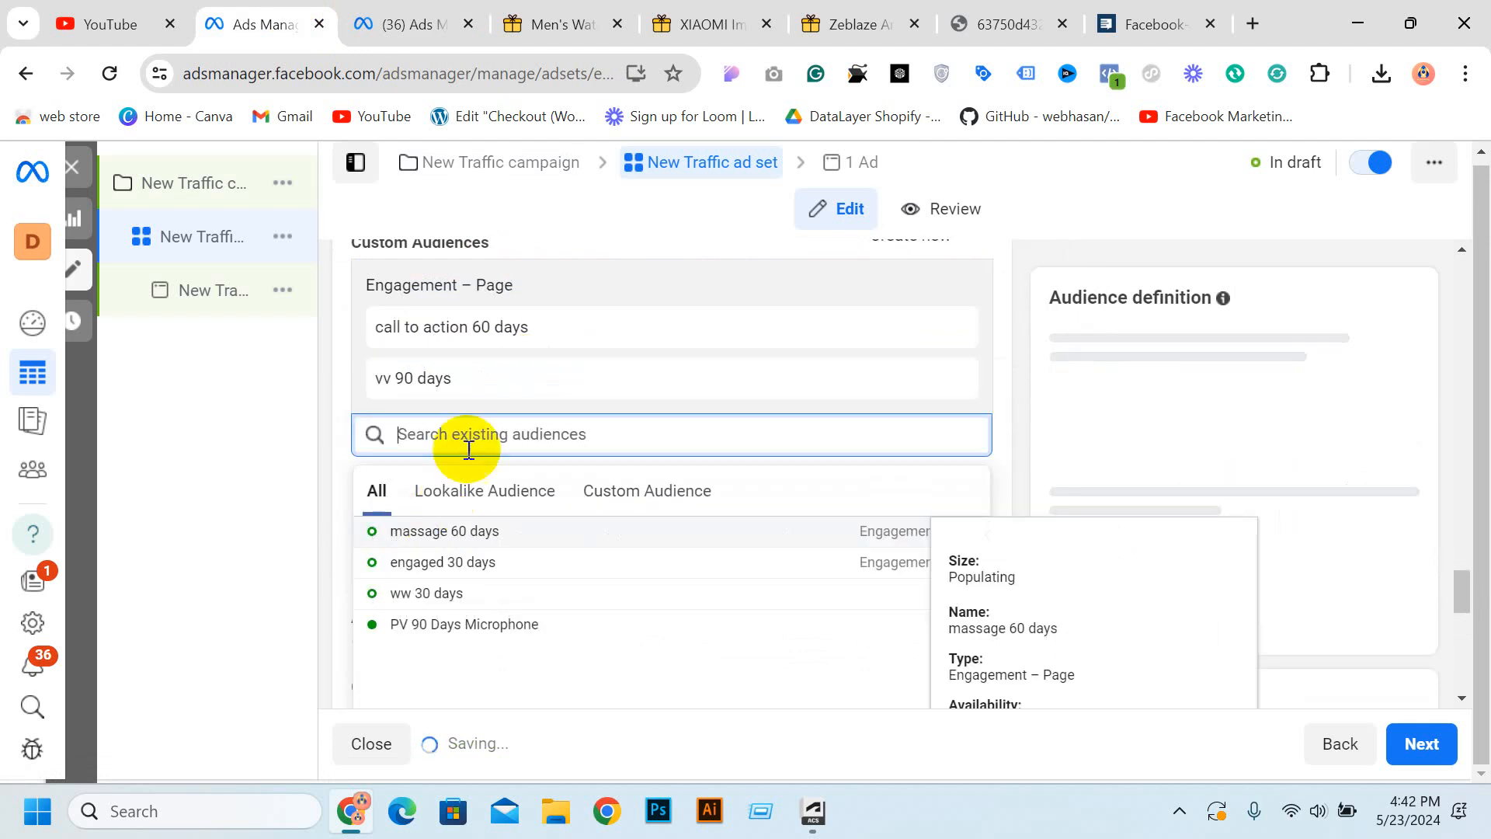
pyautogui.click(443, 562)
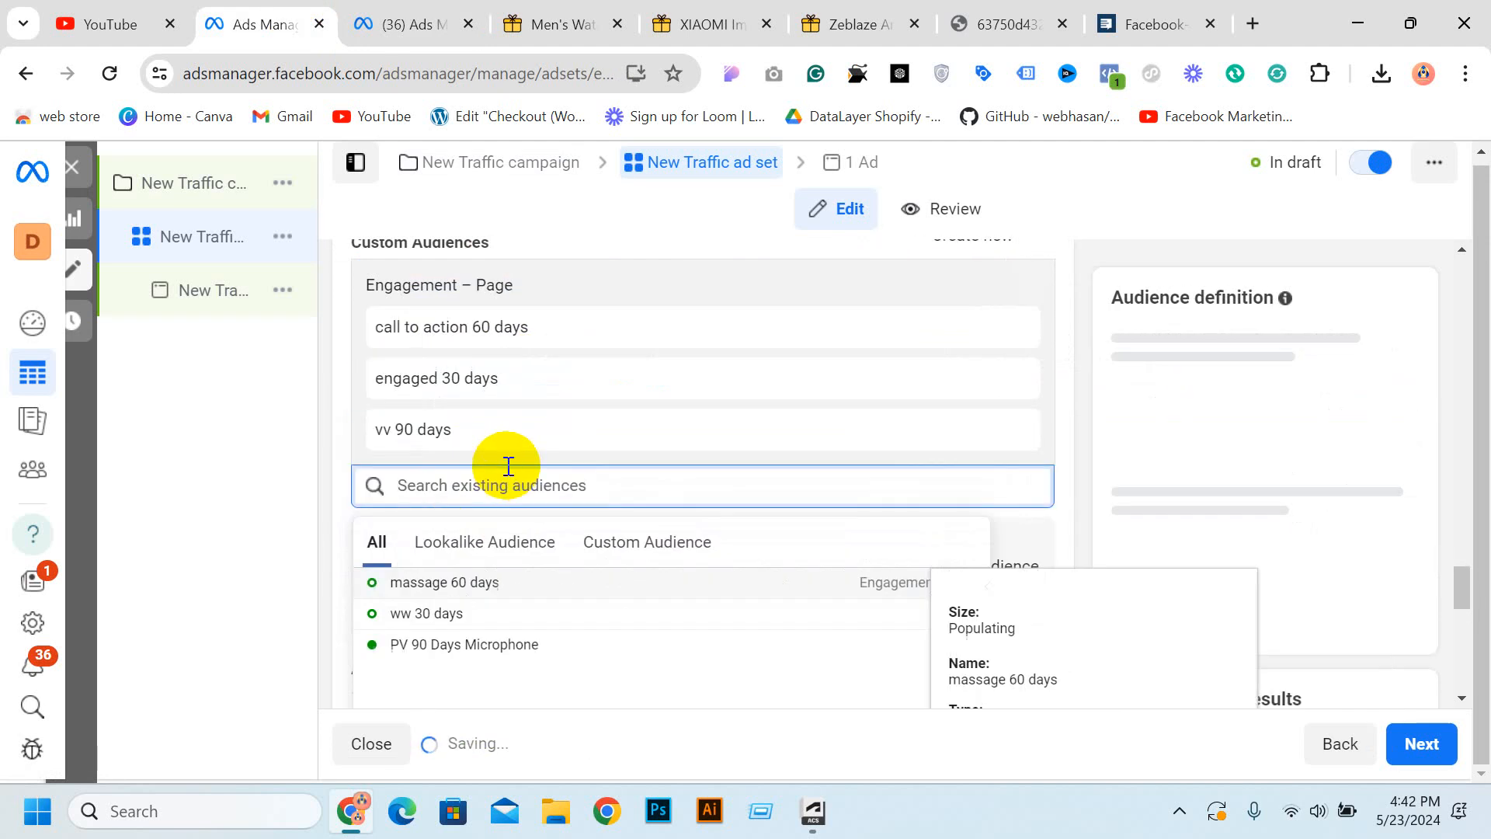
pyautogui.click(453, 582)
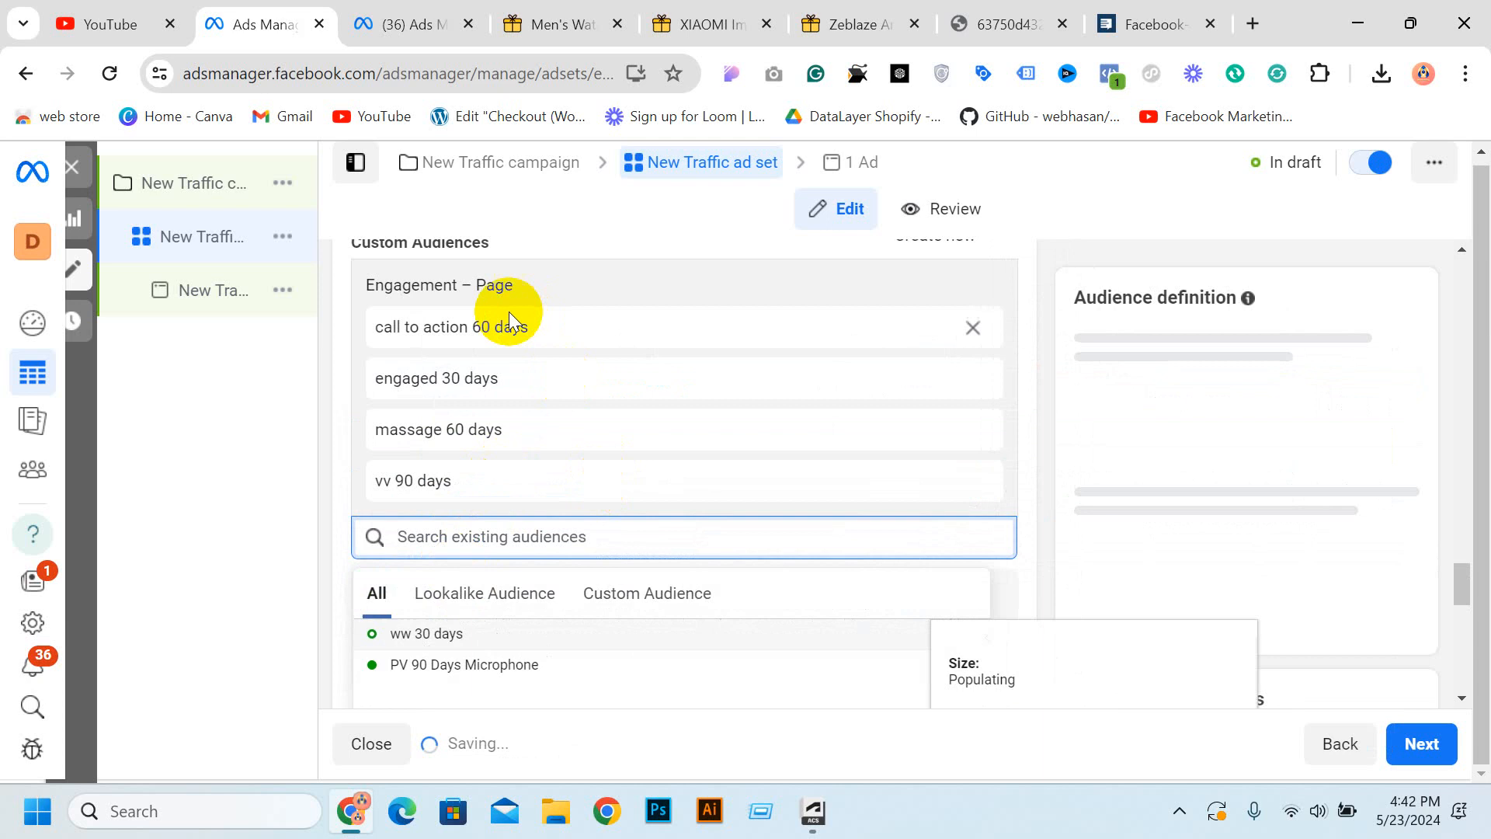
# Check the ad set's remaining targeting and placement settings, and continue to the New Traffic ad to look through its creative options.
pyautogui.scroll(-3, 511, 373)
pyautogui.scroll(-3, 1238, 594)
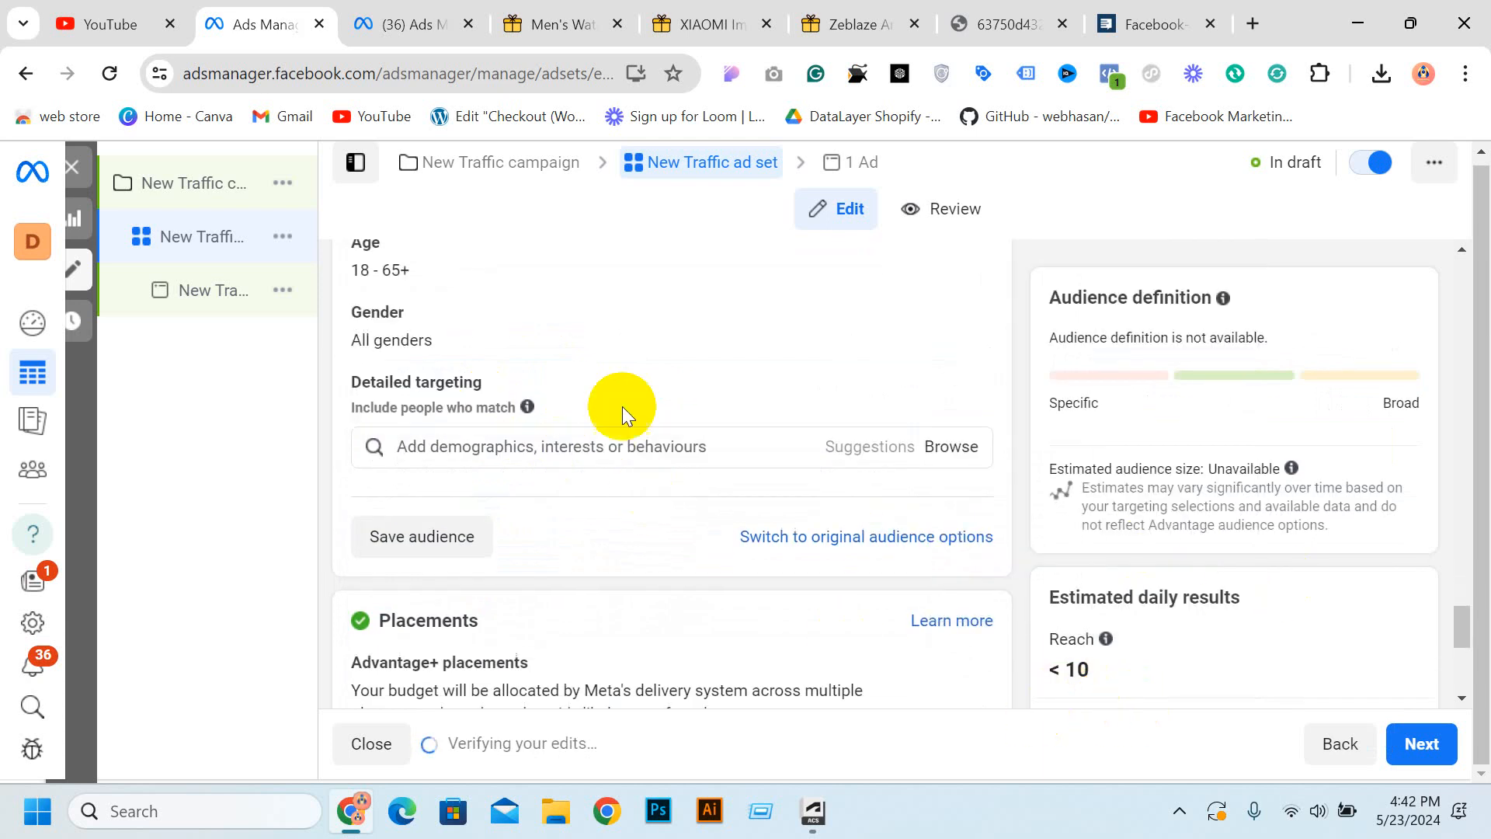
pyautogui.scroll(-3, 668, 408)
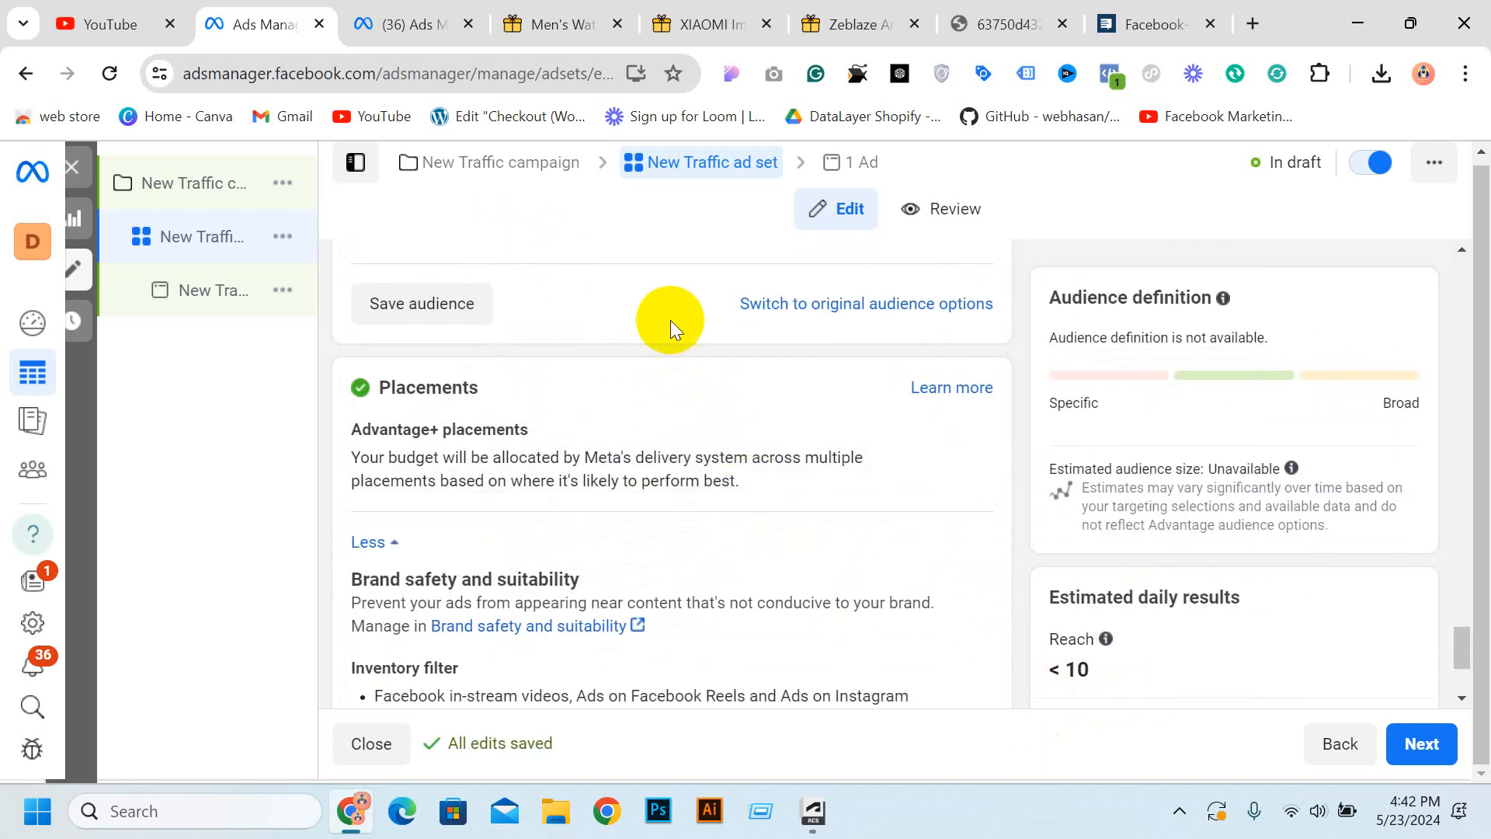
pyautogui.scroll(-3, 945, 491)
pyautogui.click(1413, 734)
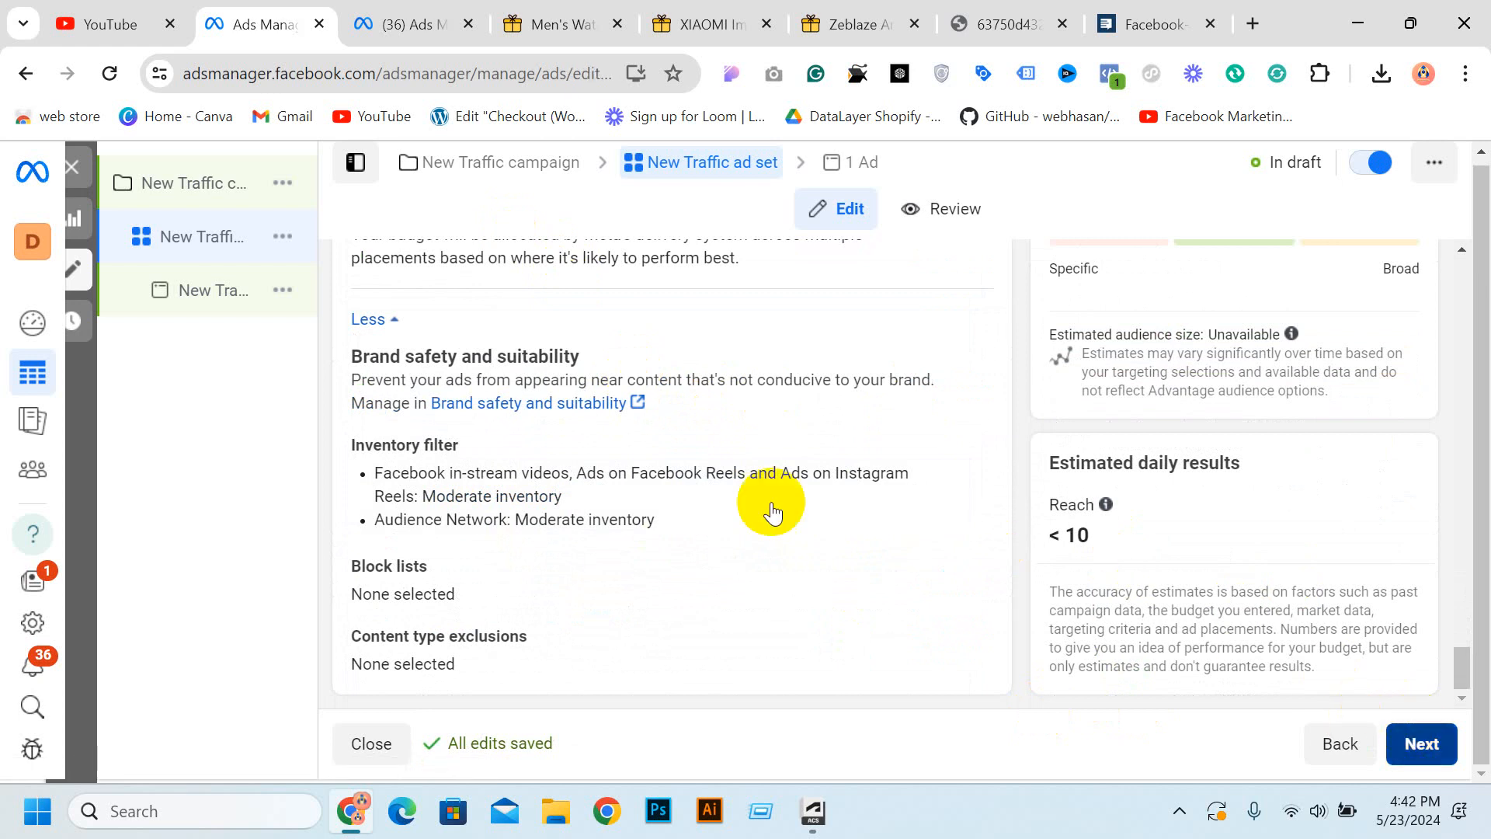
pyautogui.scroll(-15, 735, 495)
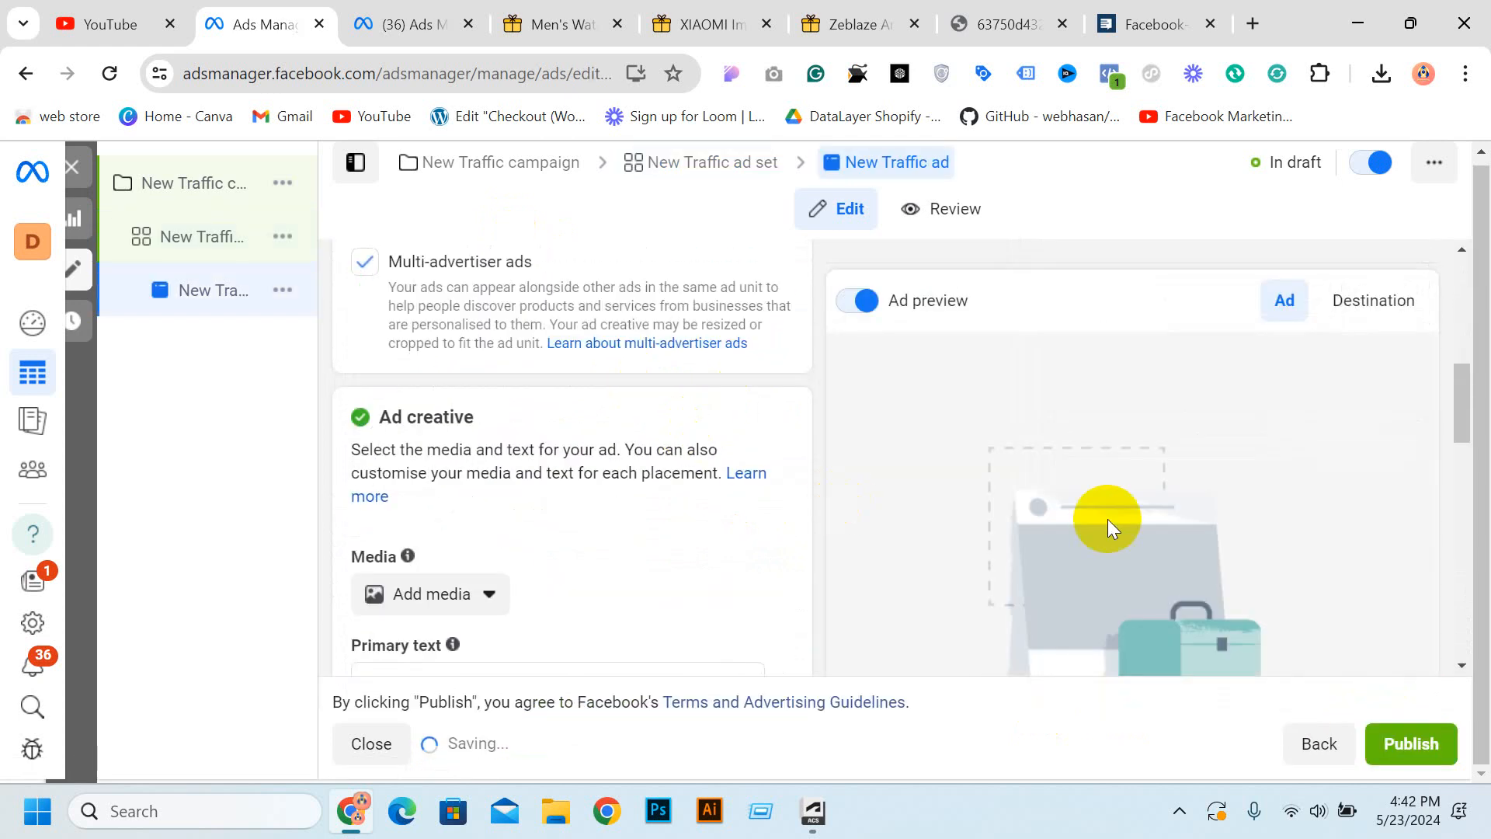
# Return to the New Traffic ad set and review its conversion settings, bid control and budget.
pyautogui.moveTo(3, 415)
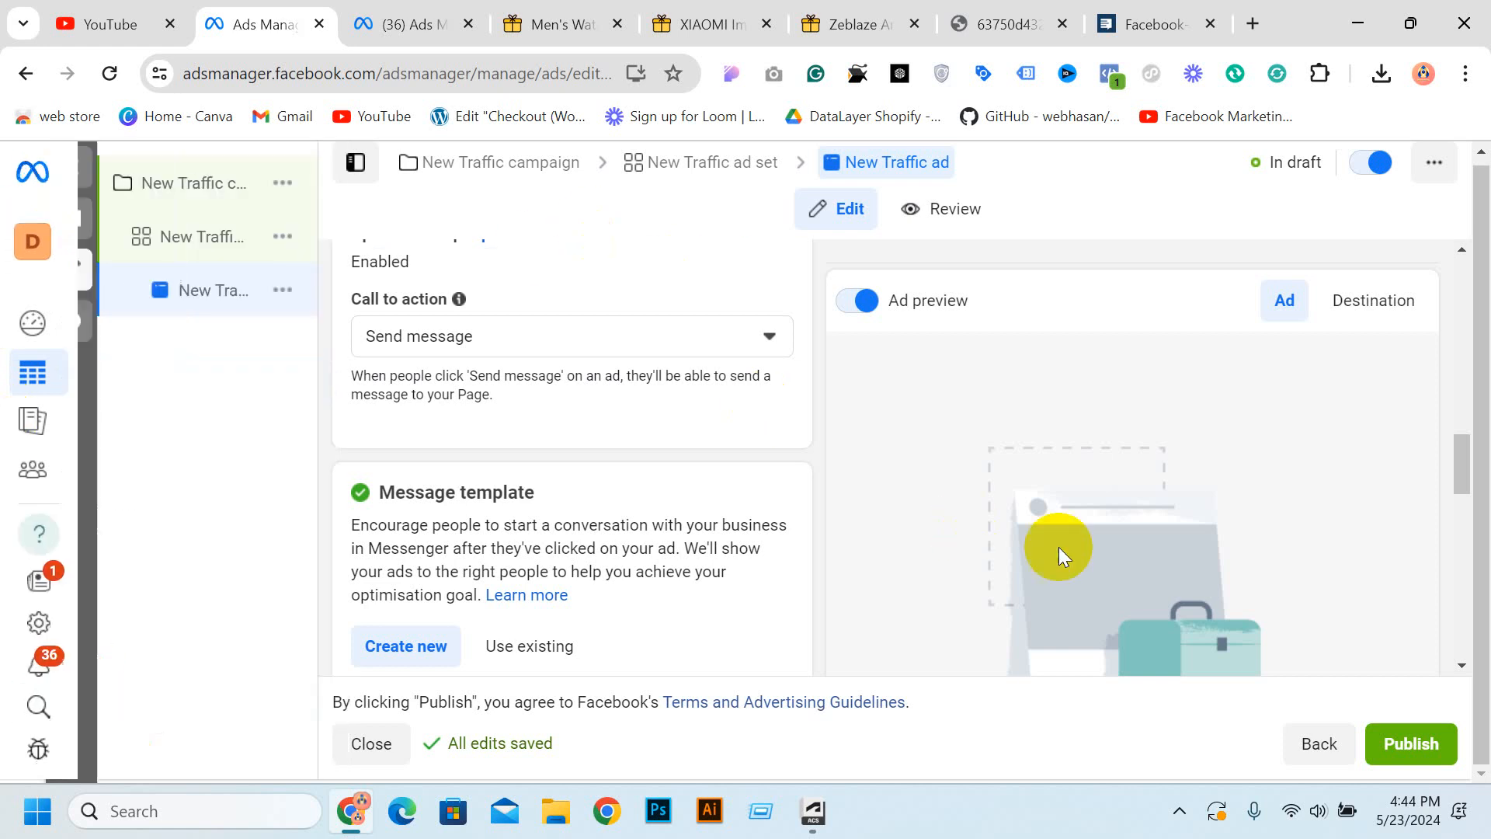
pyautogui.click(212, 235)
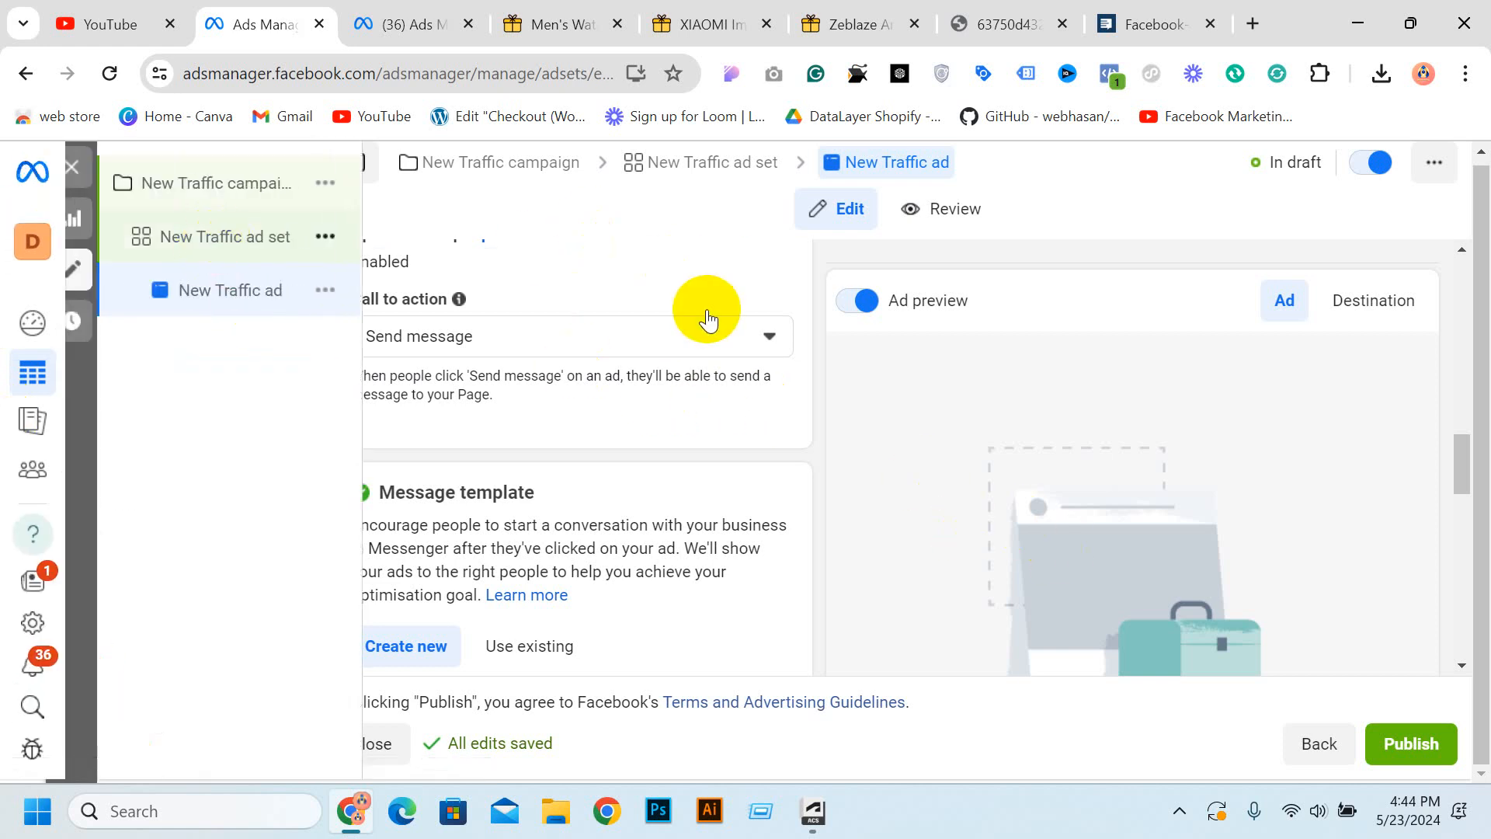
pyautogui.scroll(-6, 632, 402)
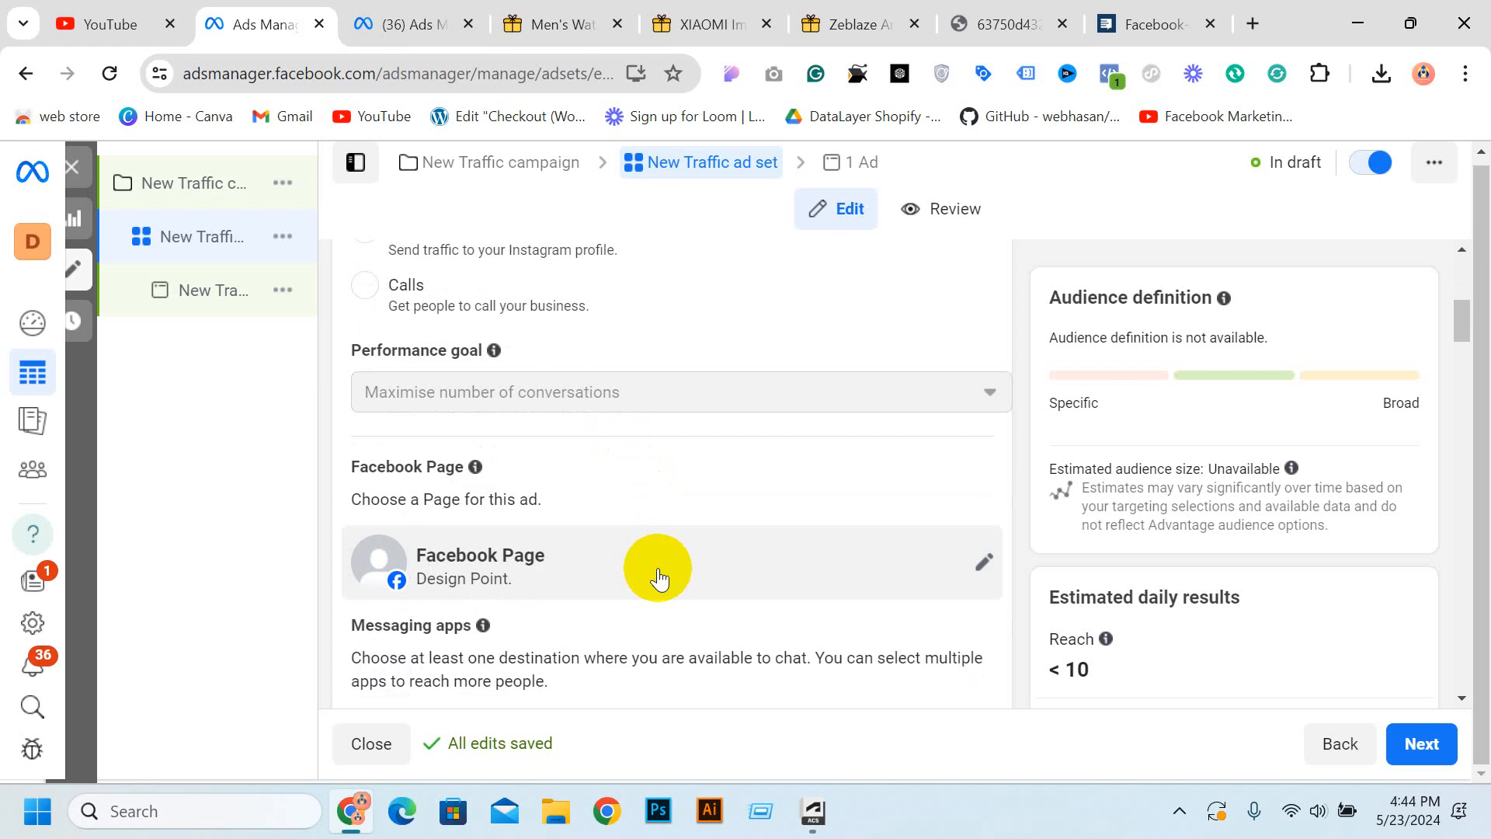
pyautogui.scroll(-8, 643, 567)
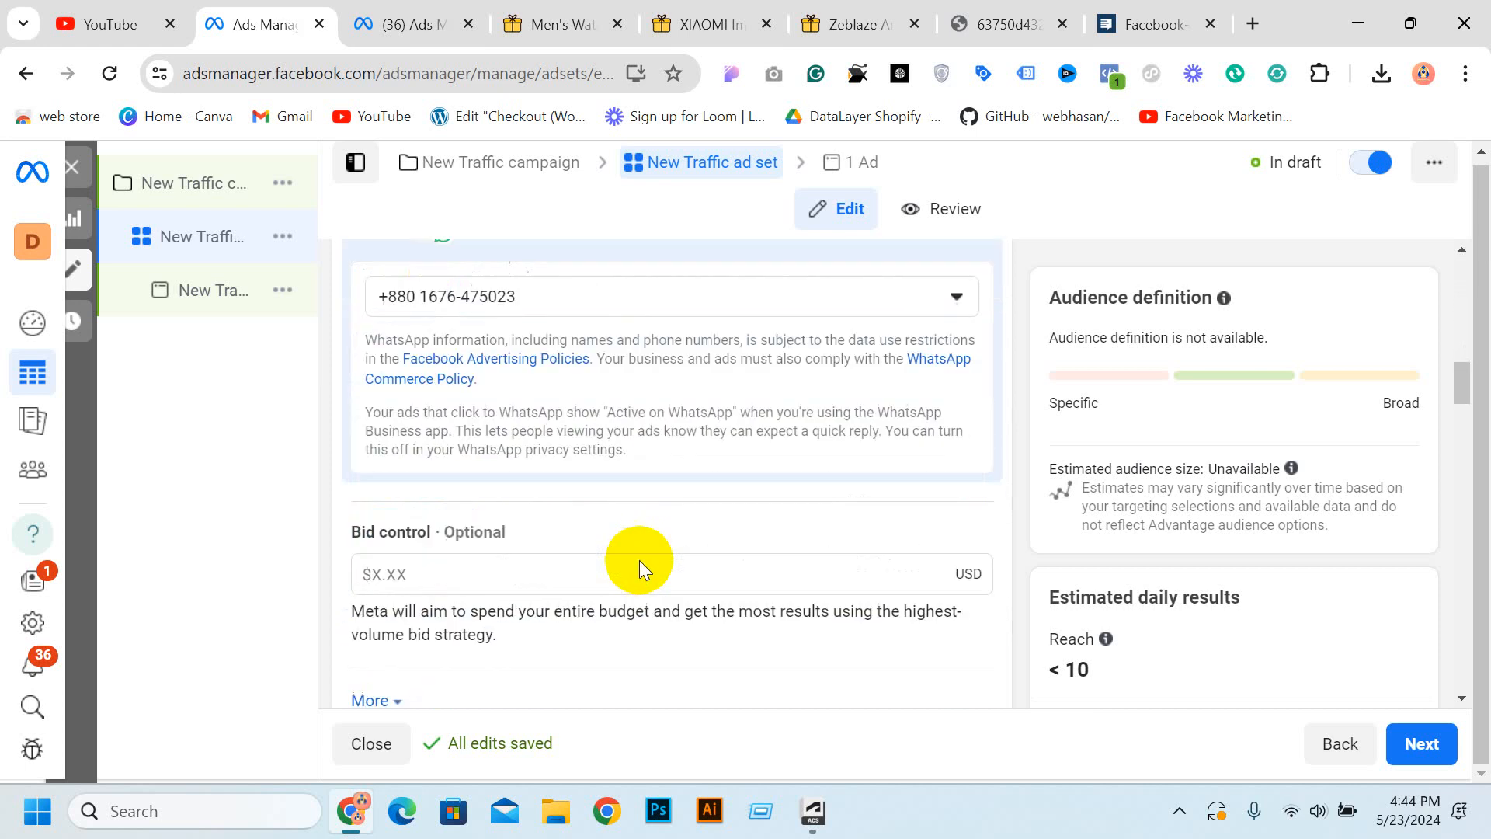
pyautogui.scroll(-4, 964, 703)
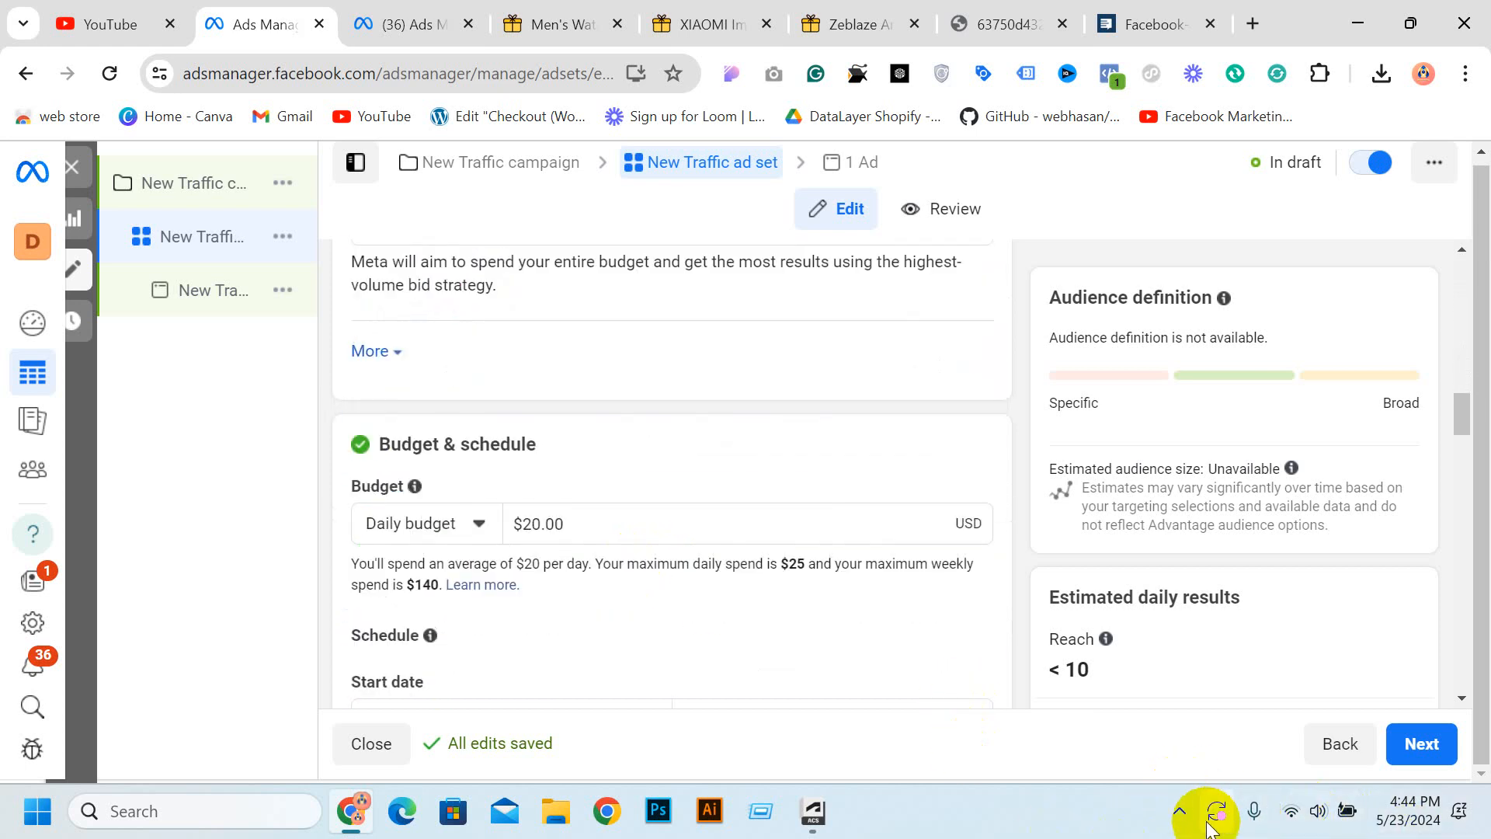
pyautogui.click(1179, 822)
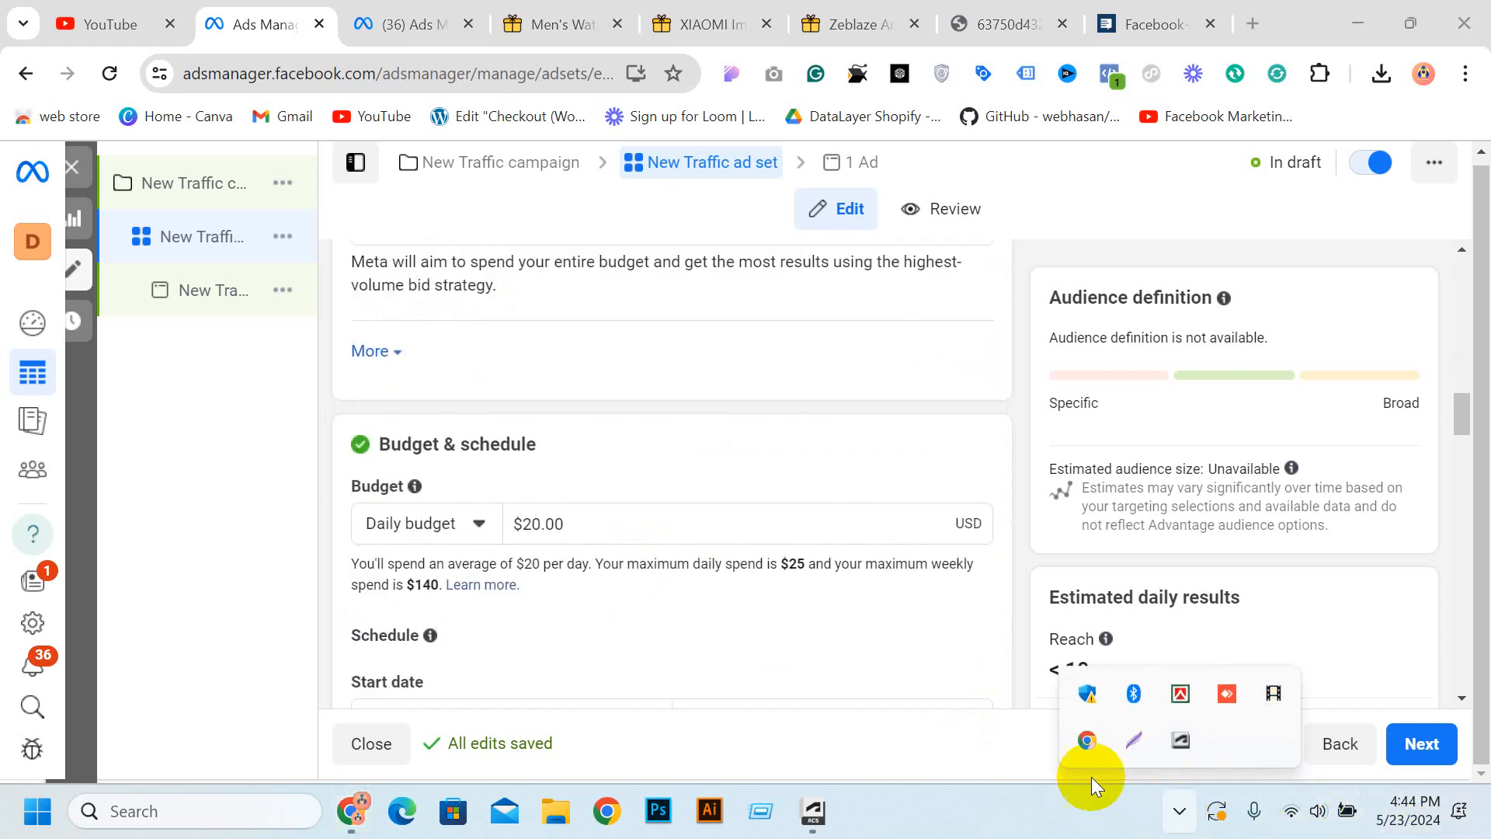